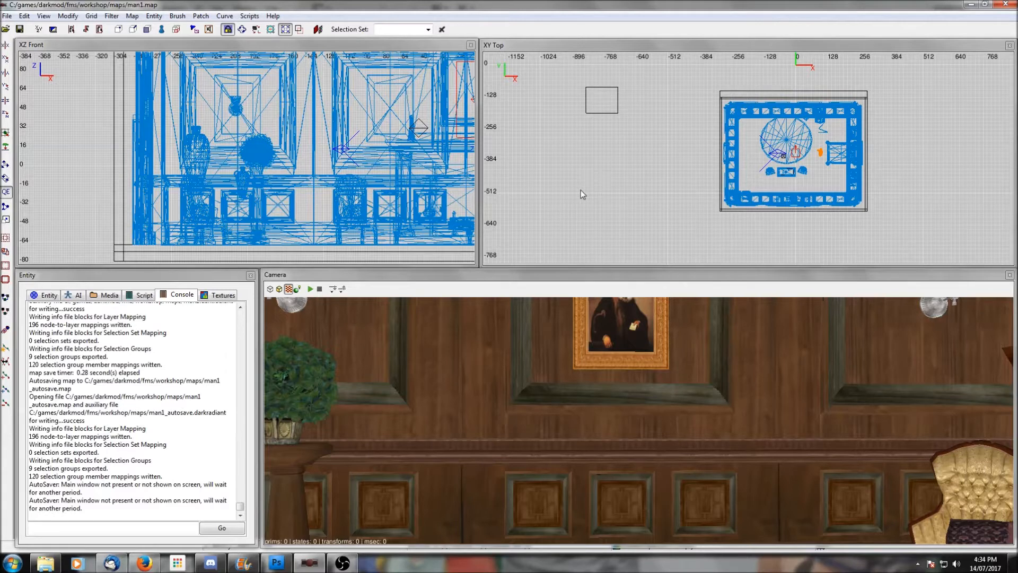
scroll(764, 176, down, 2)
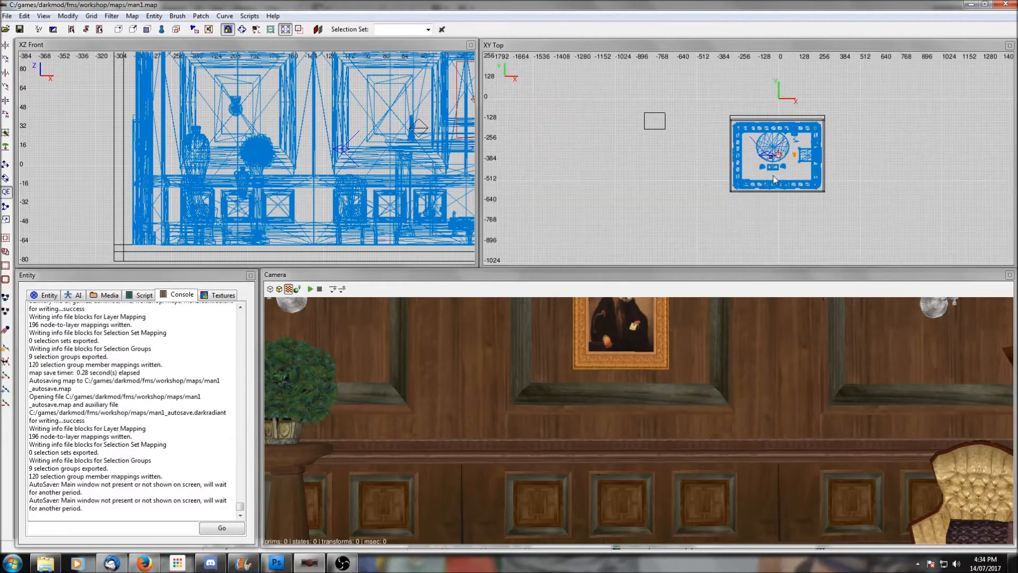
scroll(805, 178, up, 2)
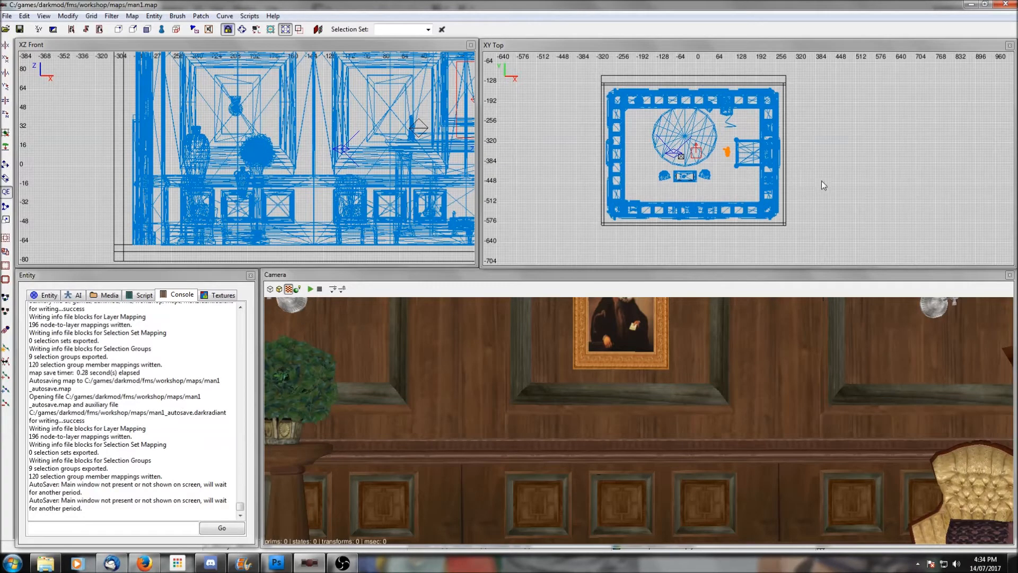
scroll(779, 180, up, 1)
scroll(730, 173, down, 1)
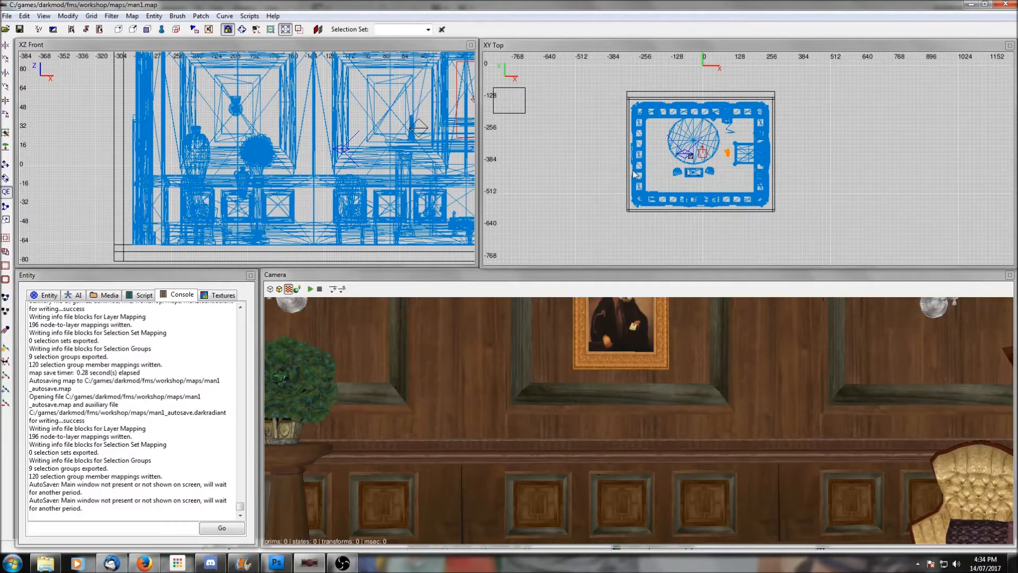
Select the adjoining wood wall panels from the large portrait painting towards the wardrobe
right_click(695, 322)
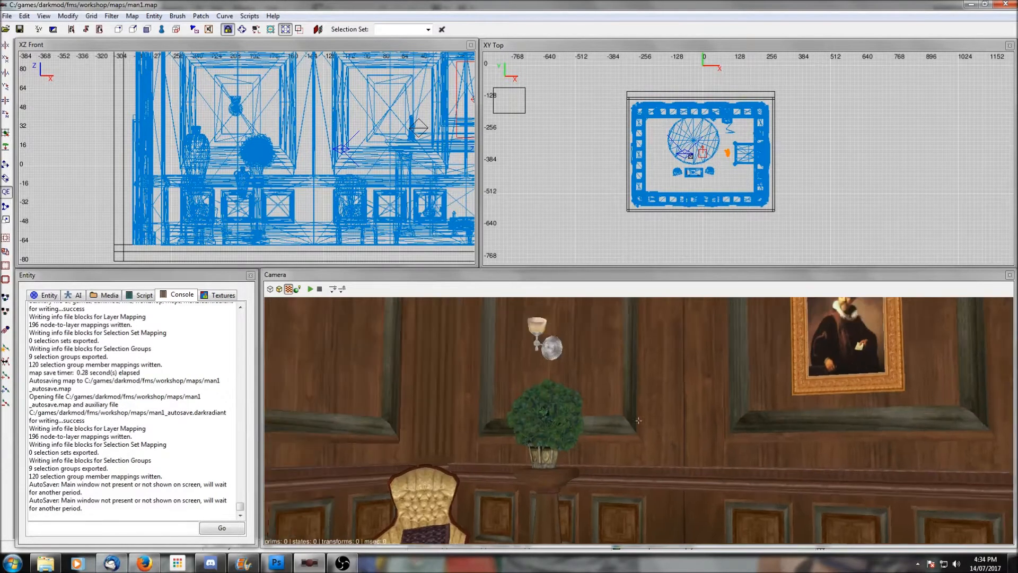
right_click(695, 323)
shift+click(736, 388)
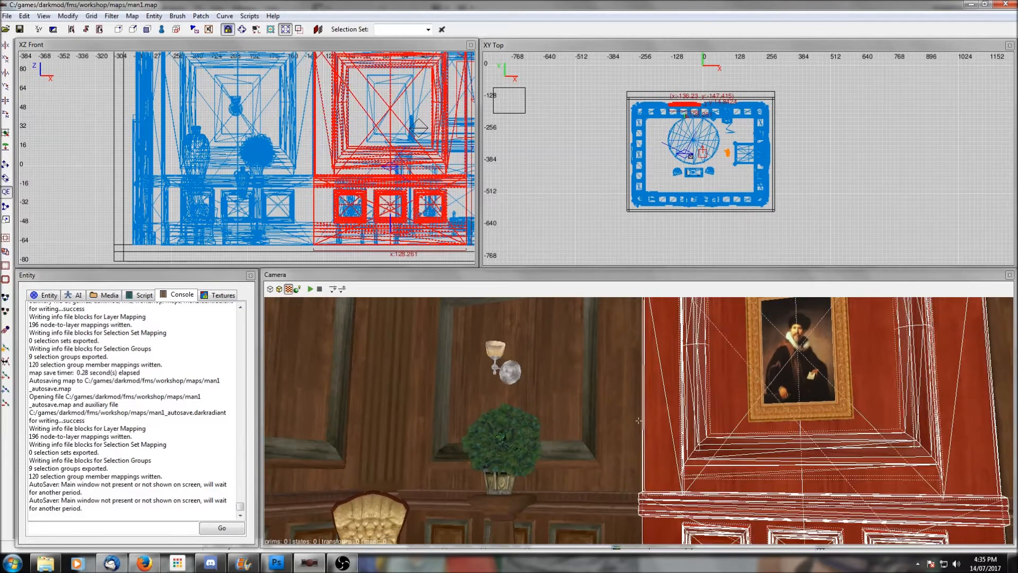
right_click(737, 388)
right_click(736, 388)
shift+click(642, 396)
shift+click(741, 361)
right_click(741, 361)
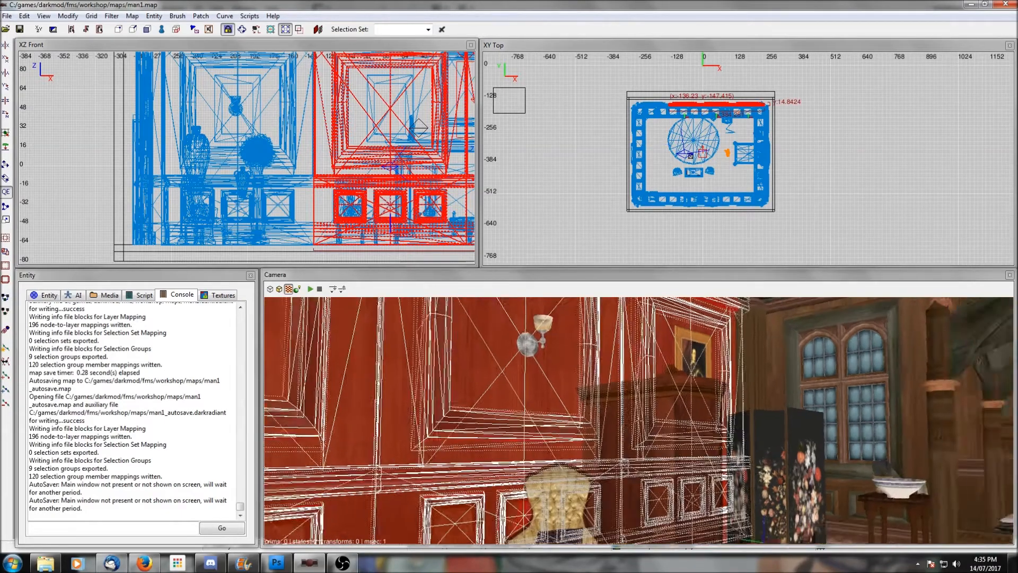
Add the bed wall's window sections and the panel behind the bed to the selection
right_click(741, 361)
shift+click(696, 335)
shift+click(669, 342)
right_click(669, 342)
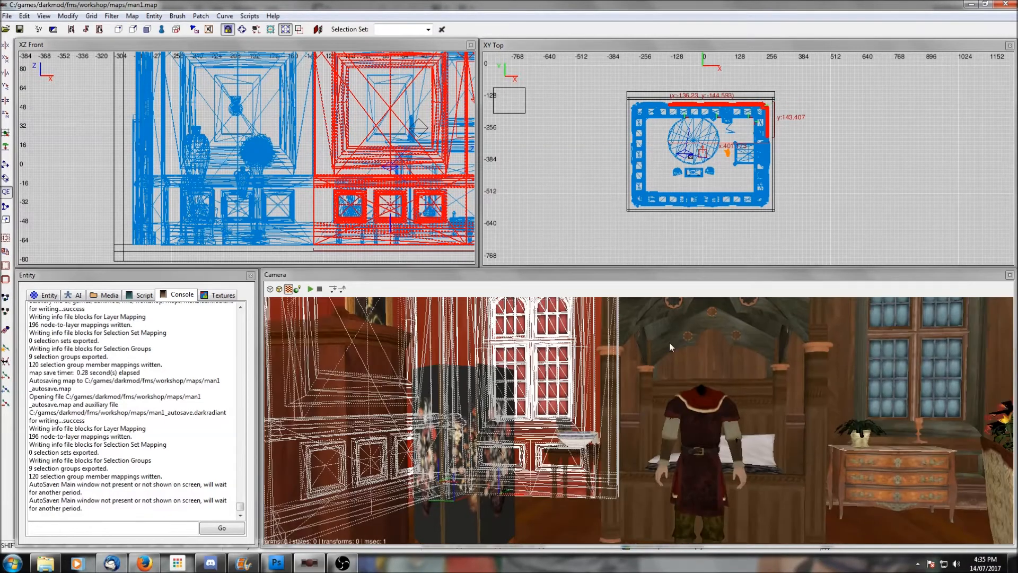
right_click(707, 357)
right_click(691, 341)
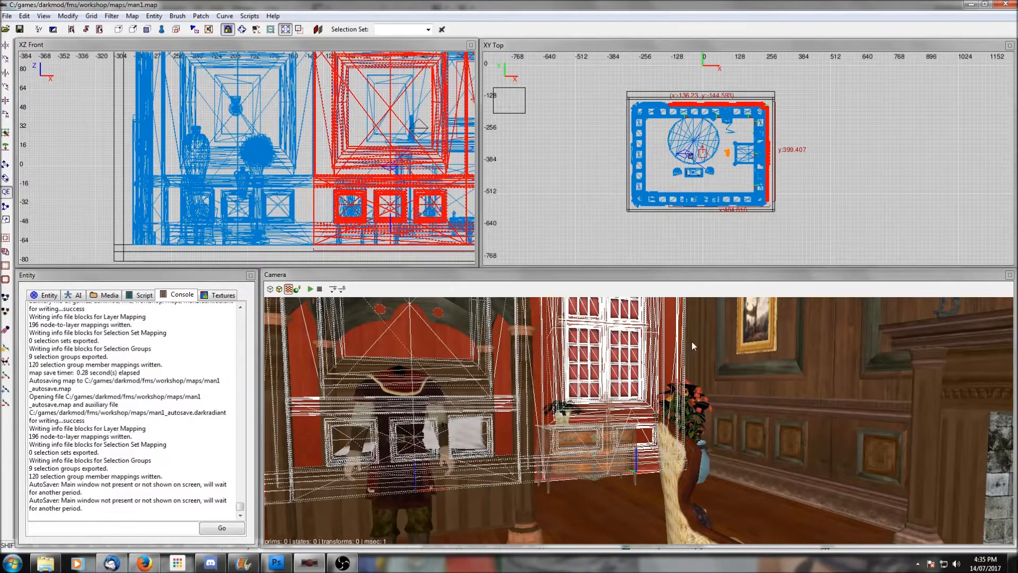
shift+click(692, 341)
shift+click(697, 345)
Add the fireplace wall's panels and the small framed painting above the wardrobe to the selection
right_click(851, 374)
right_click(861, 383)
right_click(863, 388)
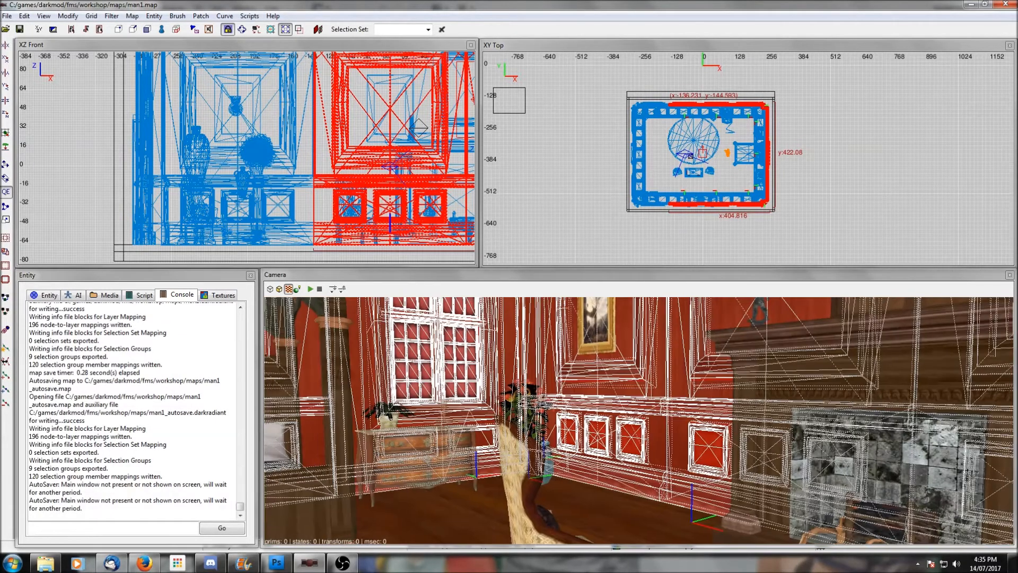
right_click(646, 355)
shift+click(646, 356)
right_click(646, 355)
right_click(691, 351)
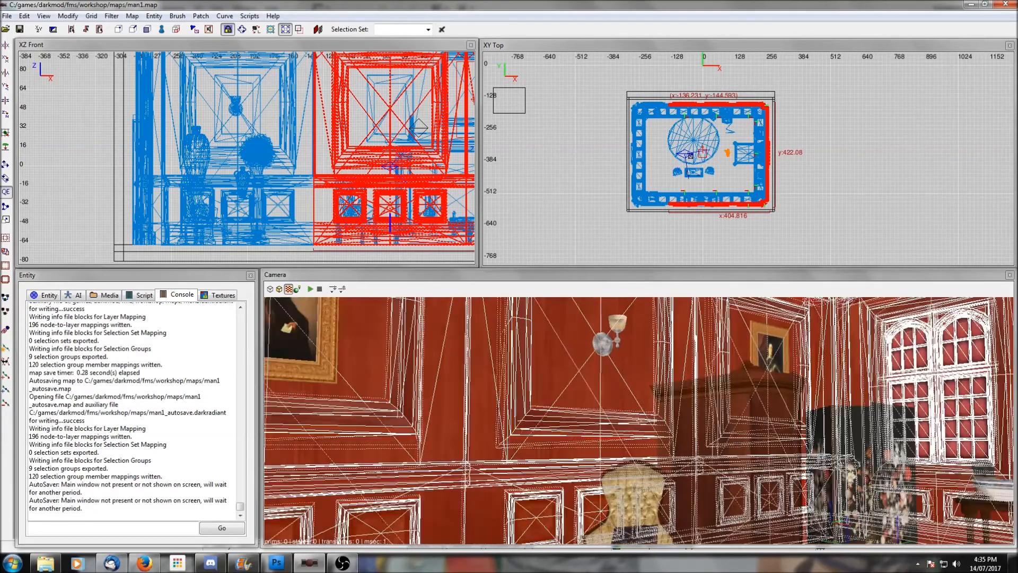
shift+click(757, 345)
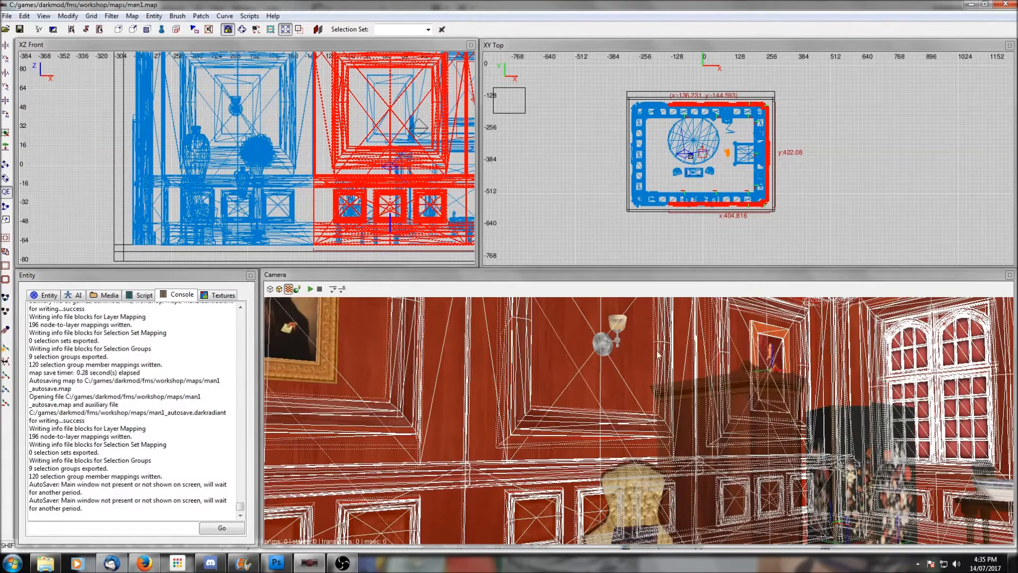
right_click(608, 345)
right_click(607, 345)
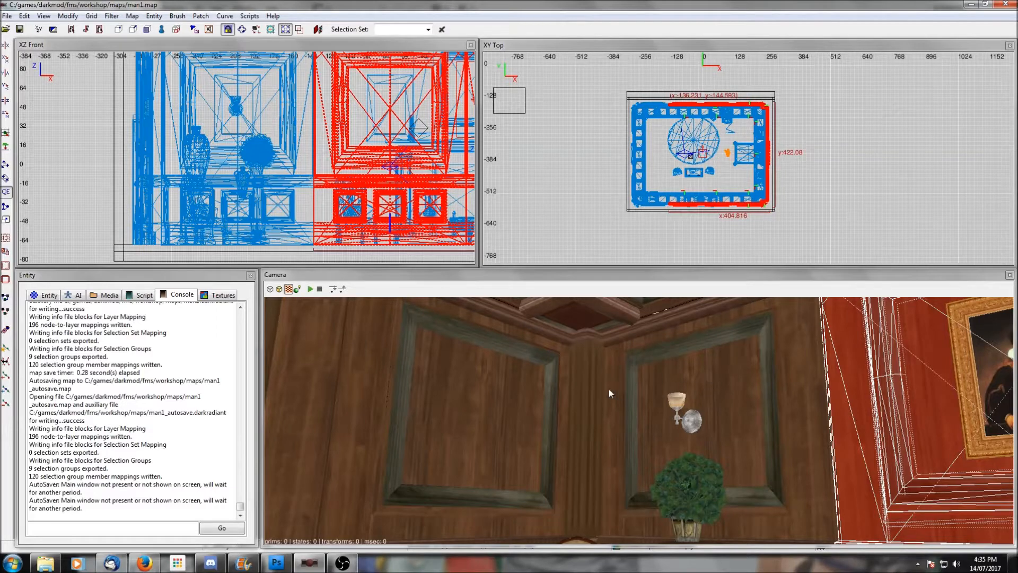
Add the doorway wall's panels, door frame and corner pieces to the selection
shift+click(530, 400)
shift+click(589, 396)
right_click(589, 396)
right_click(590, 397)
shift+click(596, 401)
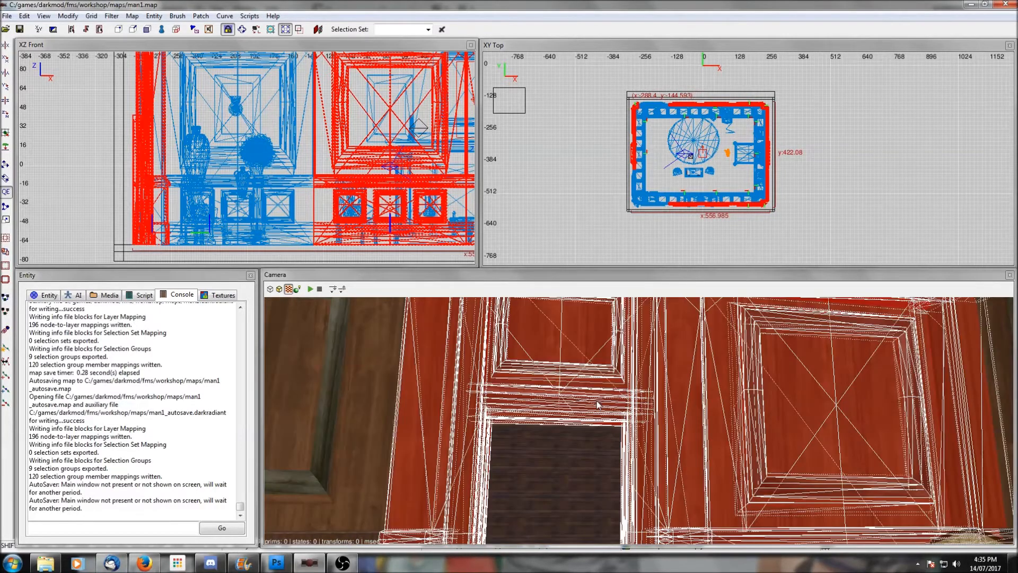
right_click(597, 400)
right_click(596, 401)
shift+click(597, 402)
shift+click(444, 374)
right_click(444, 374)
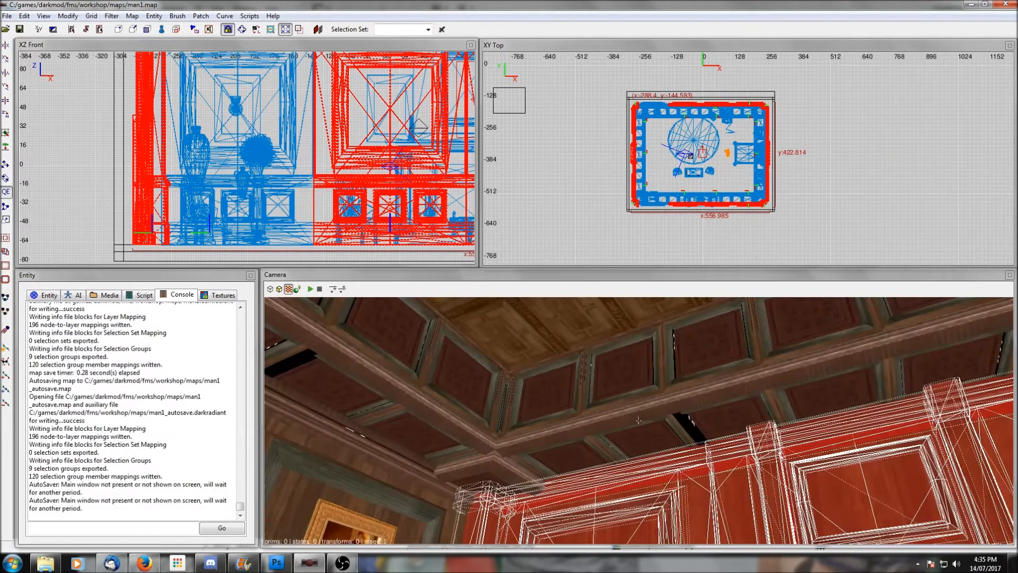
shift+click(550, 433)
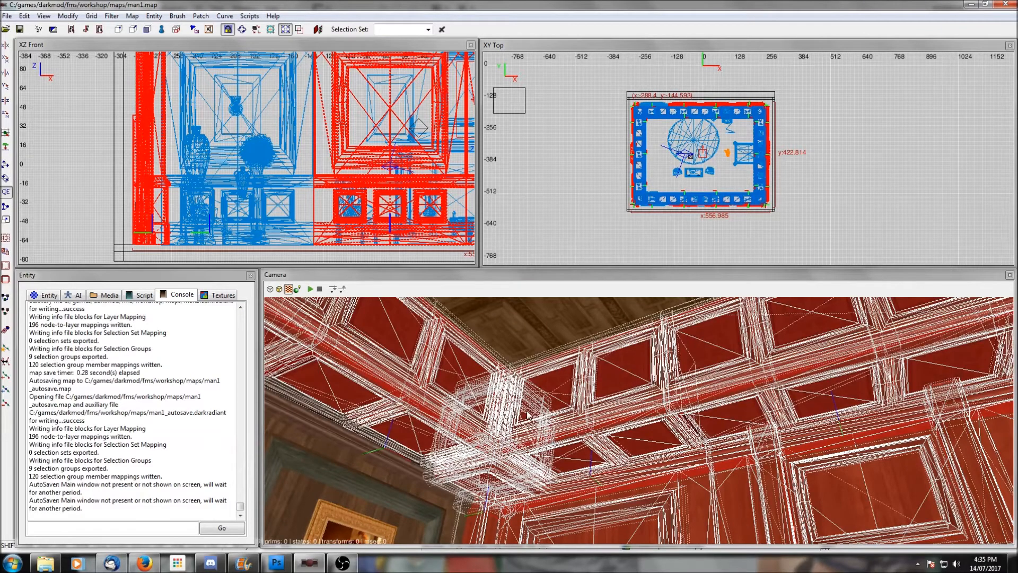
shift+click(554, 423)
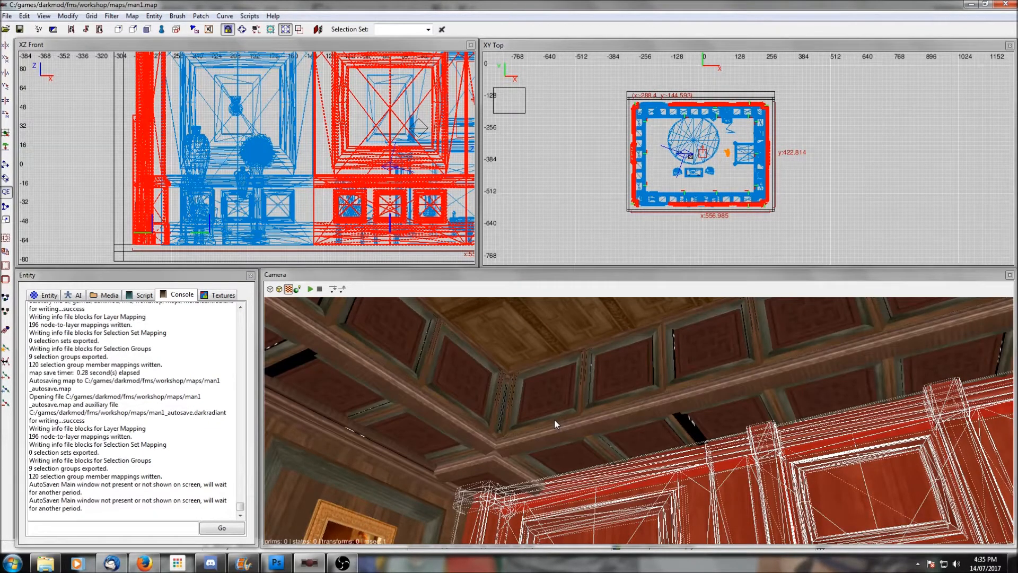
shift+click(555, 421)
shift+click(554, 420)
shift+click(555, 420)
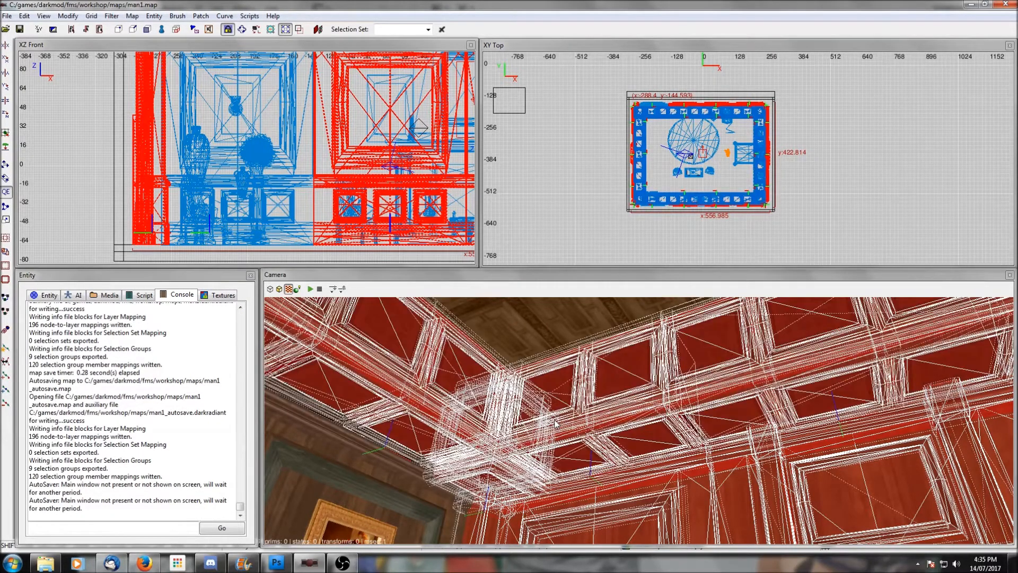
shift+click(555, 421)
Add the central ceiling surface and the wooden floor to the selection
right_click(555, 418)
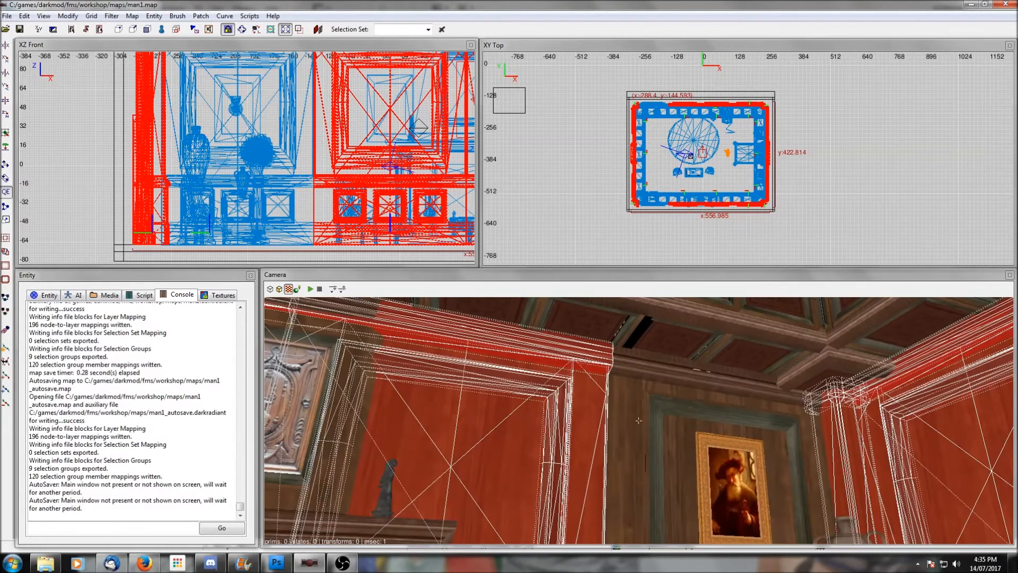
right_click(638, 420)
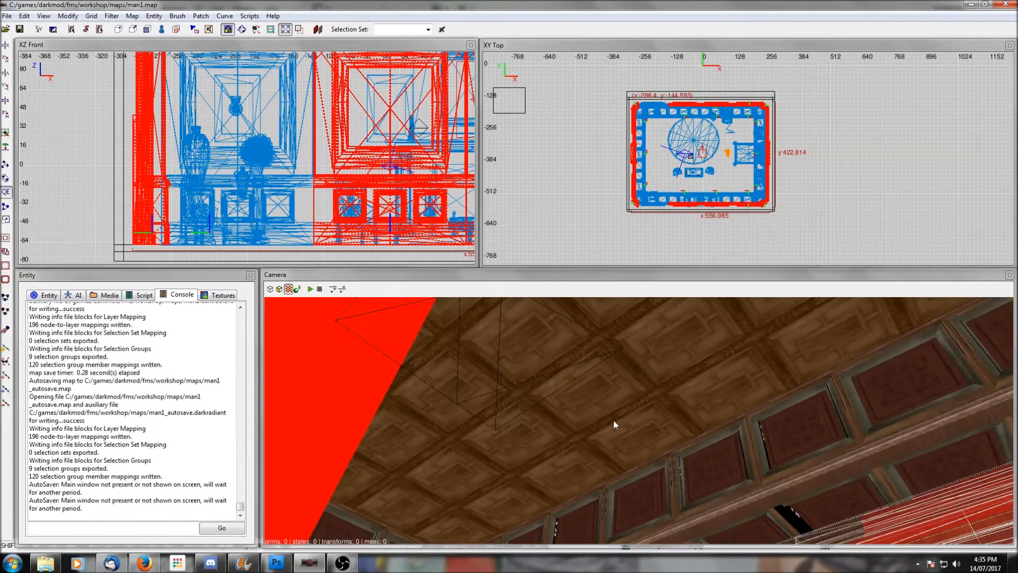
shift+click(614, 421)
right_click(613, 421)
right_click(639, 420)
shift+click(524, 364)
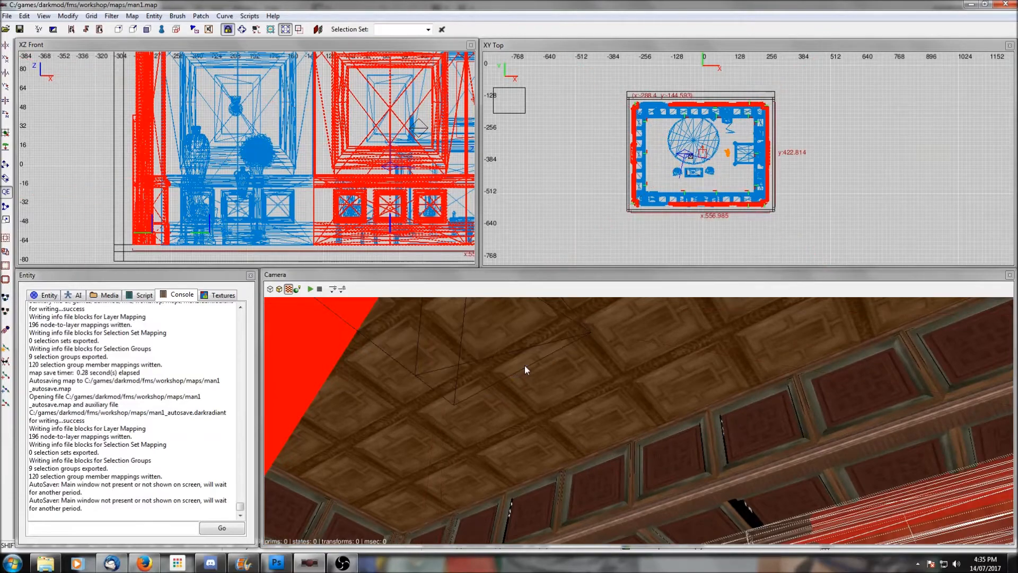
right_click(754, 357)
right_click(688, 370)
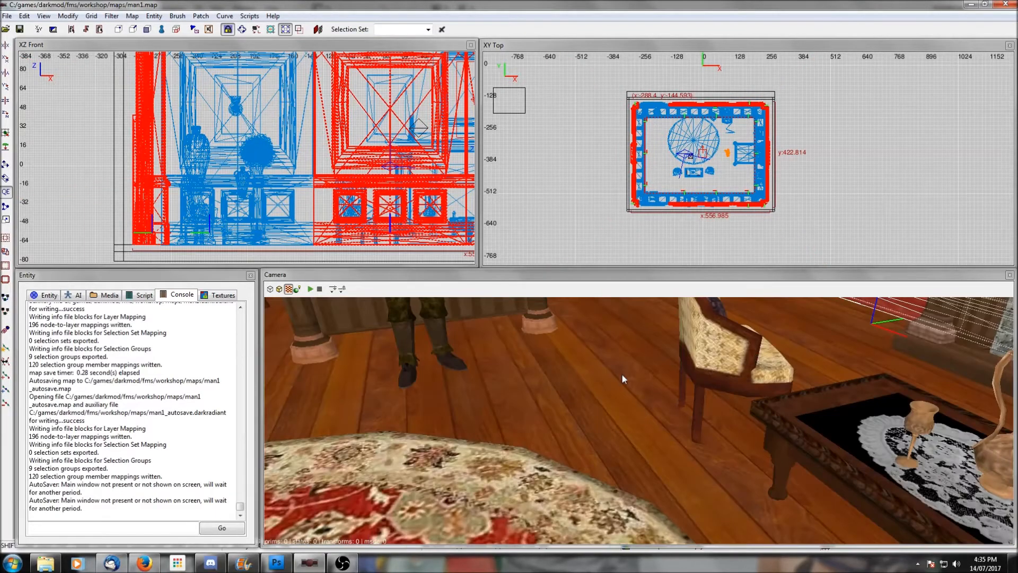
right_click(590, 373)
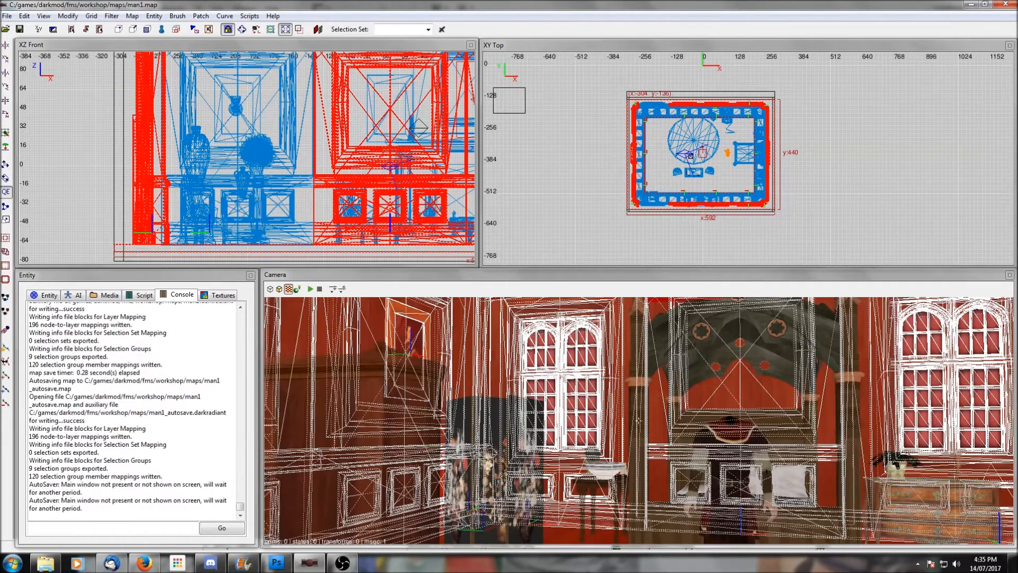
Clone the selected walls, ceiling and floor and move the copy directly below the original room in the top view, to y -632
right_click(723, 428)
scroll(745, 192, down, 2)
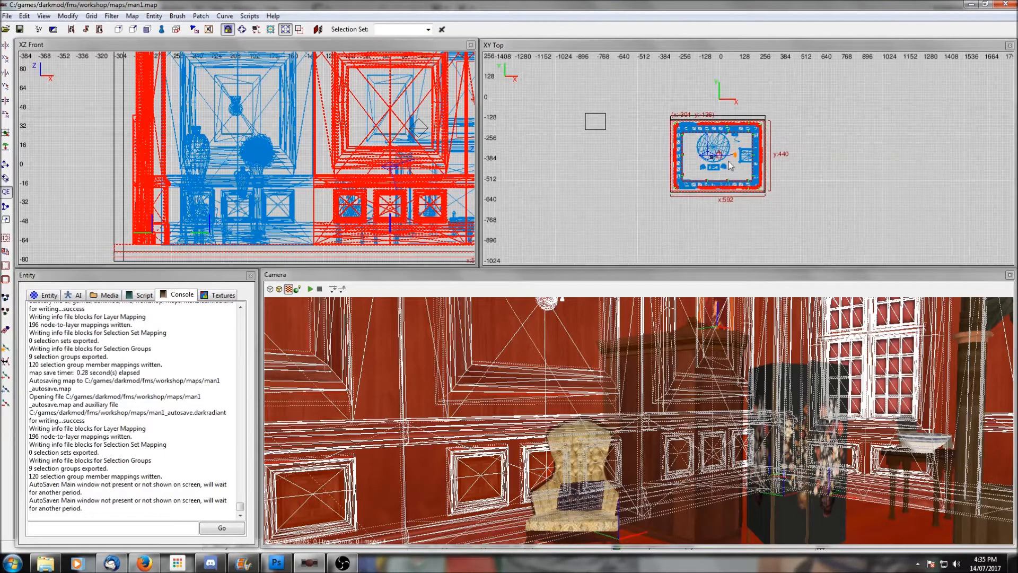
key(space)
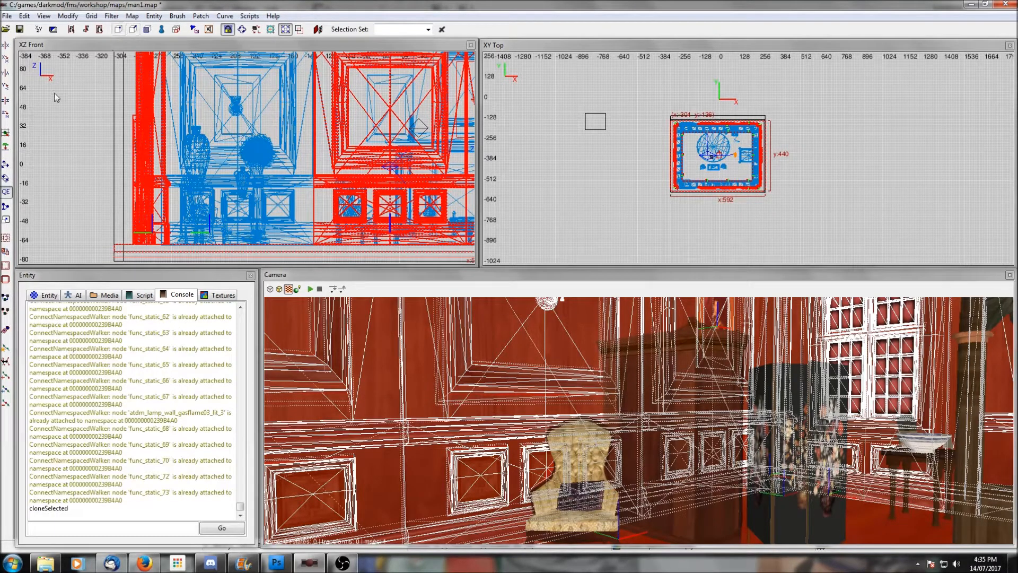
click(5, 164)
drag(717, 128, 706, 206)
right_drag(705, 206, 684, 161)
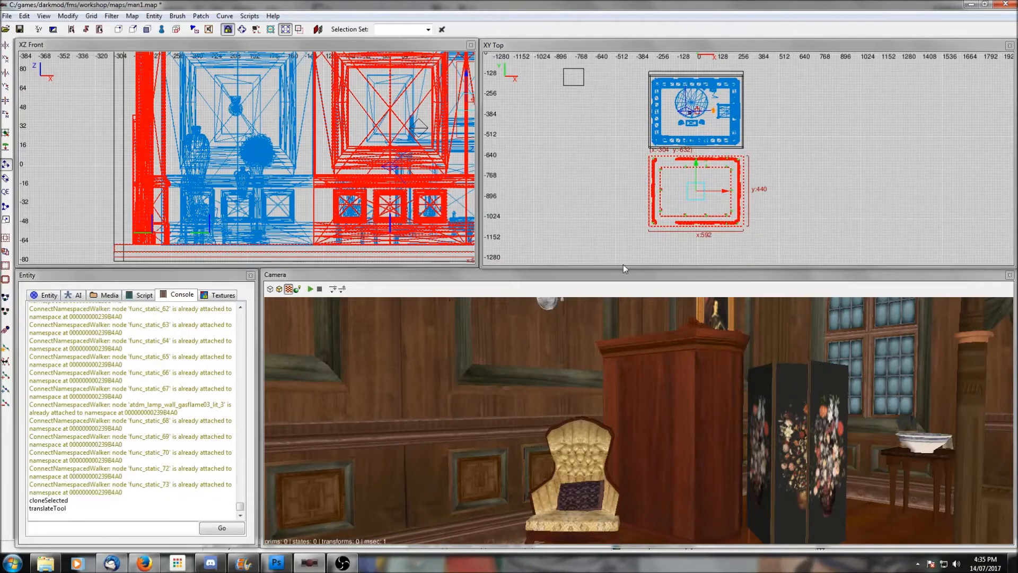
Clear the selection and examine the duplicated room's walls and doorway from the inside
right_click(650, 387)
scroll(650, 387, up, 8)
scroll(650, 387, up, 5)
right_click(650, 387)
key(Escape)
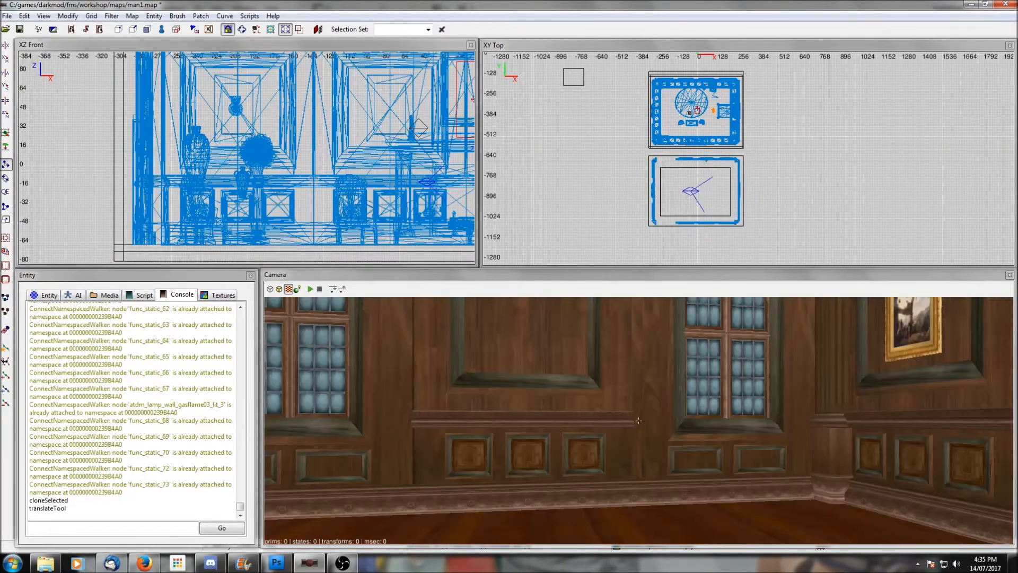
right_click(649, 384)
right_click(649, 384)
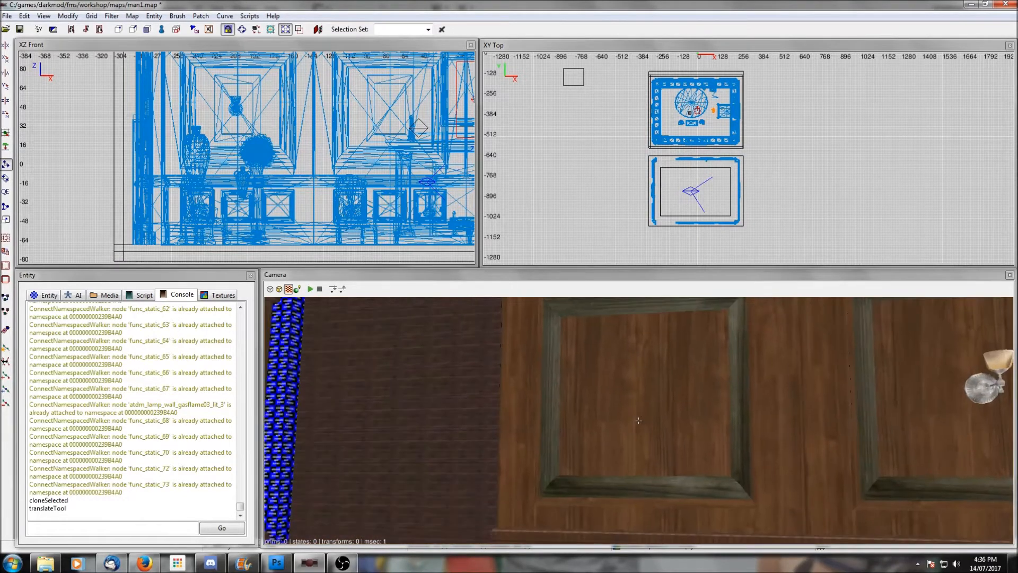
right_click(649, 384)
right_click(649, 384)
right_click(649, 384)
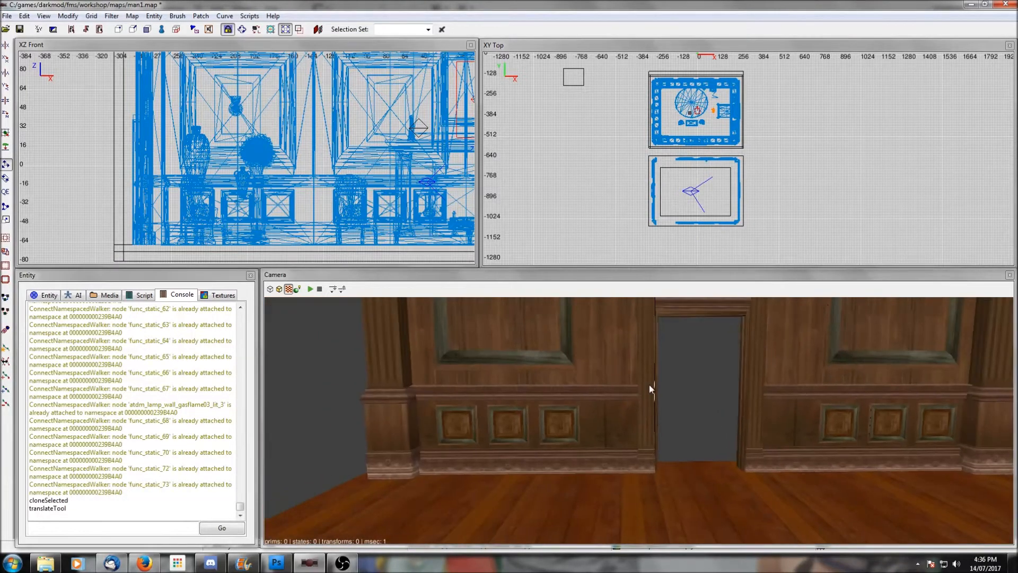
Select all sections of the copy's doorway wall and move them inward along X to x -166.4, against the side walls
shift+click(402, 403)
shift+click(588, 413)
shift+click(654, 424)
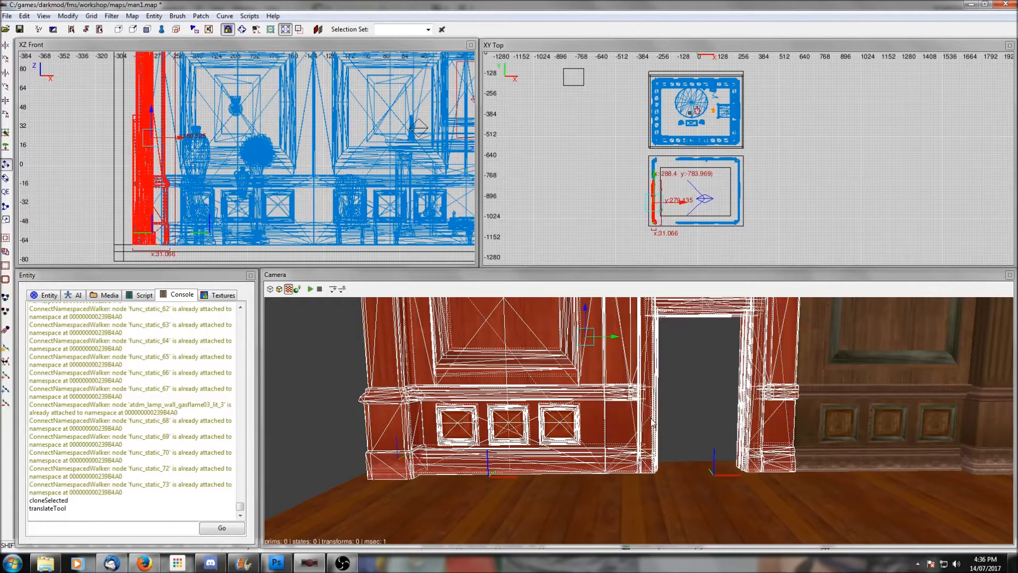
shift+click(816, 429)
shift+click(1001, 444)
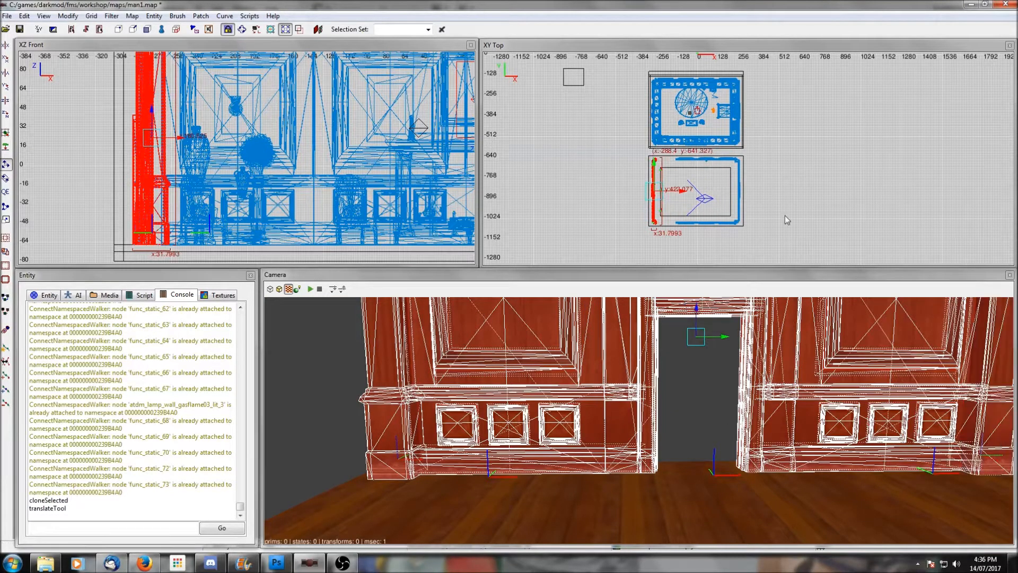
scroll(685, 185, up, 4)
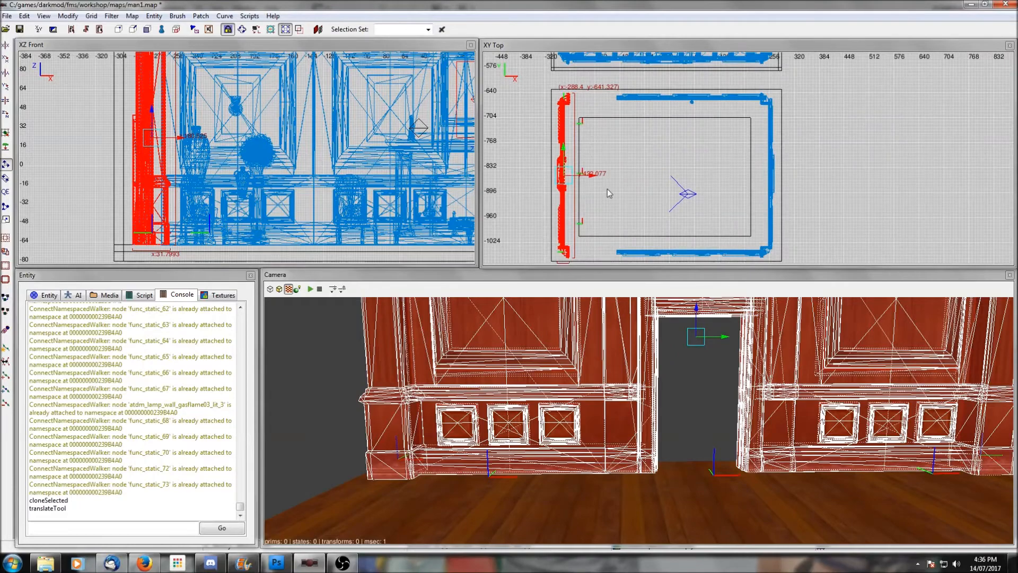
drag(593, 175, 639, 176)
Check the corner joint and nudge the doorway wall along X to x -164.4 to close up with the side wall
right_click(814, 378)
right_click(813, 378)
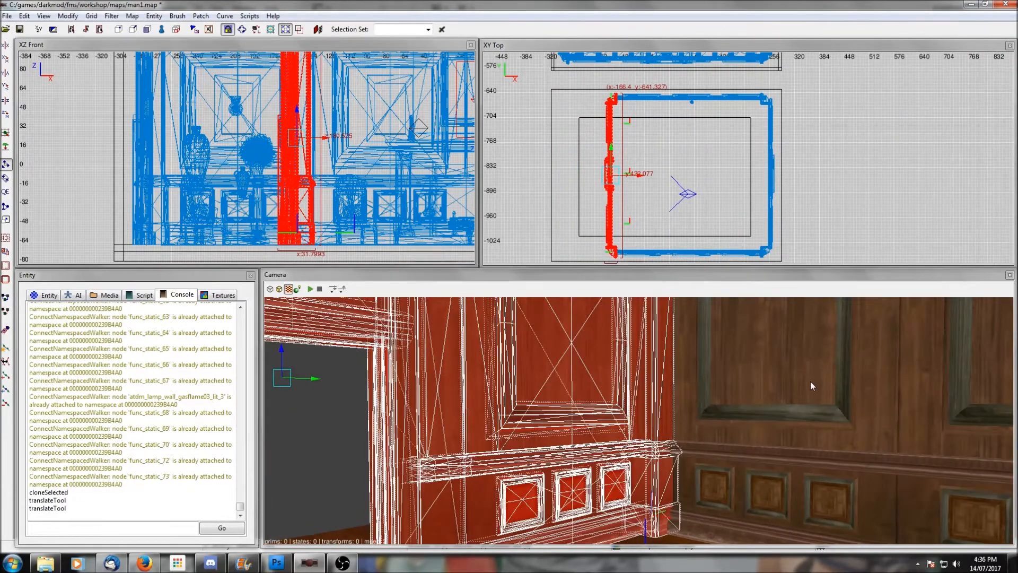
scroll(810, 381, up, 1)
right_click(810, 381)
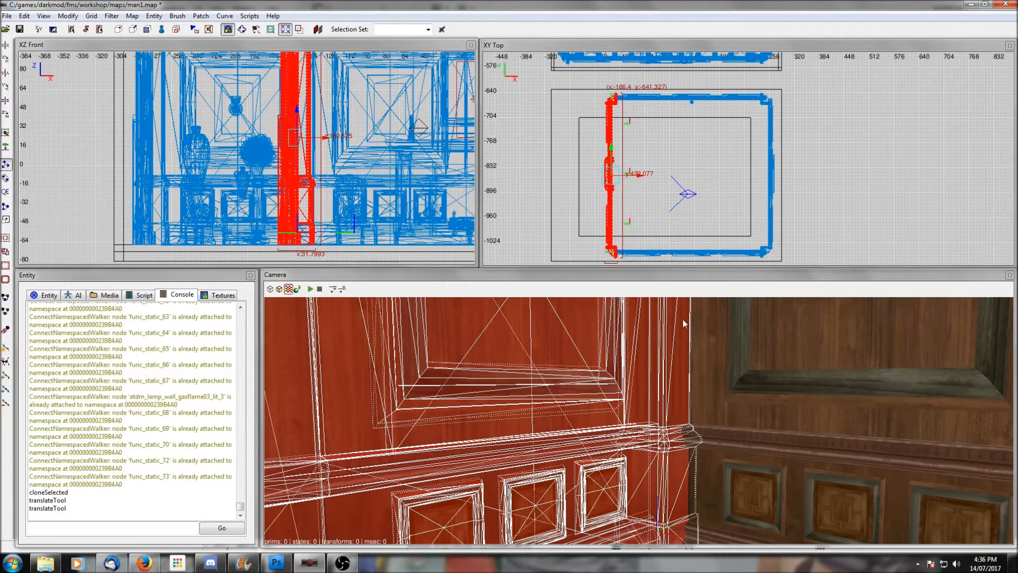
scroll(650, 180, up, 1)
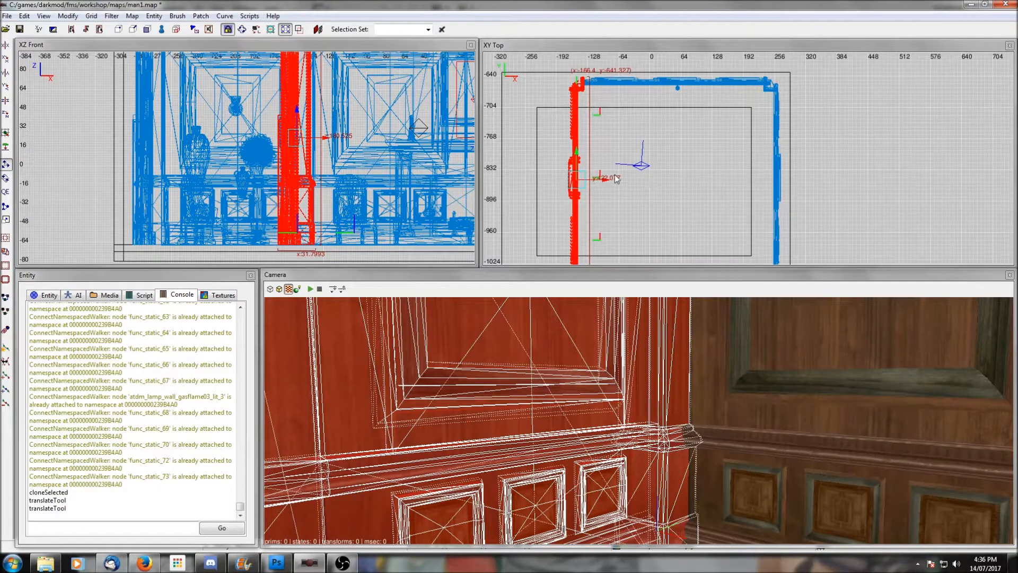
drag(617, 179, 617, 180)
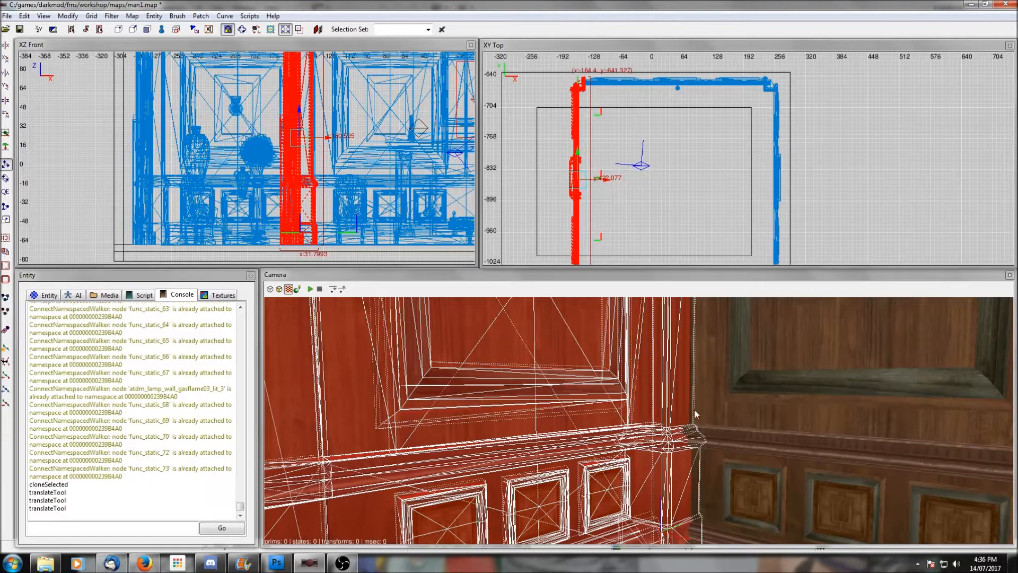
Clear the selection and examine the narrowed room's doorway wall, corners and the gap around its ceiling
key(Escape)
right_click(695, 410)
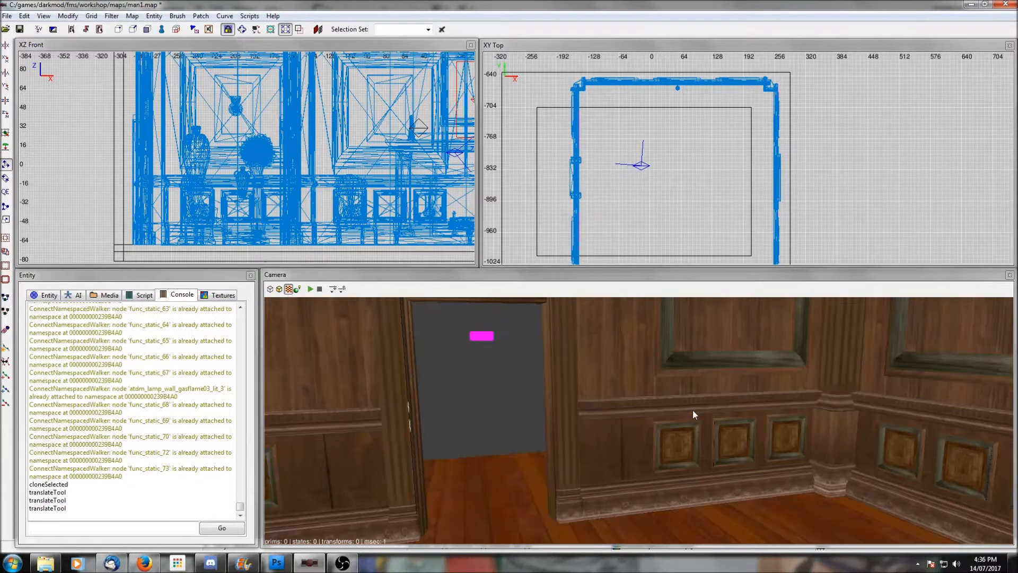
right_click(692, 410)
right_click(692, 410)
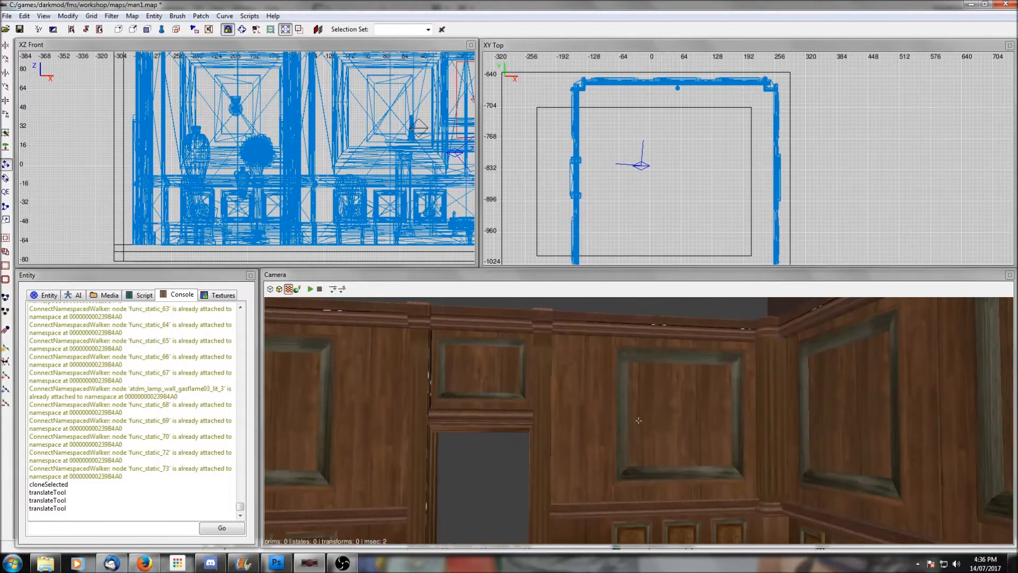
right_click(692, 410)
right_click(692, 409)
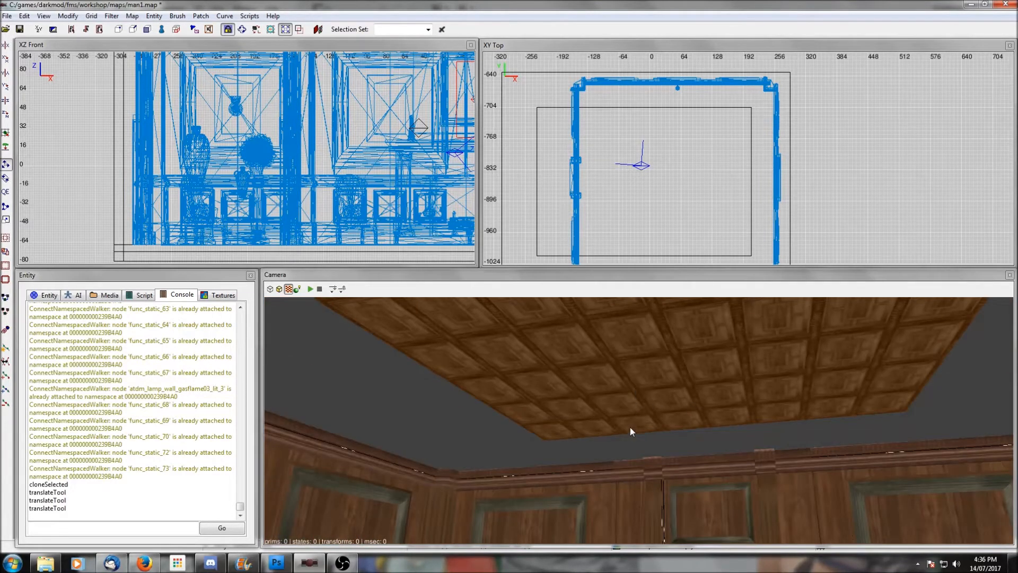
Select the furnished room's grouped paneled ceiling border and clone it
scroll(666, 202, down, 2)
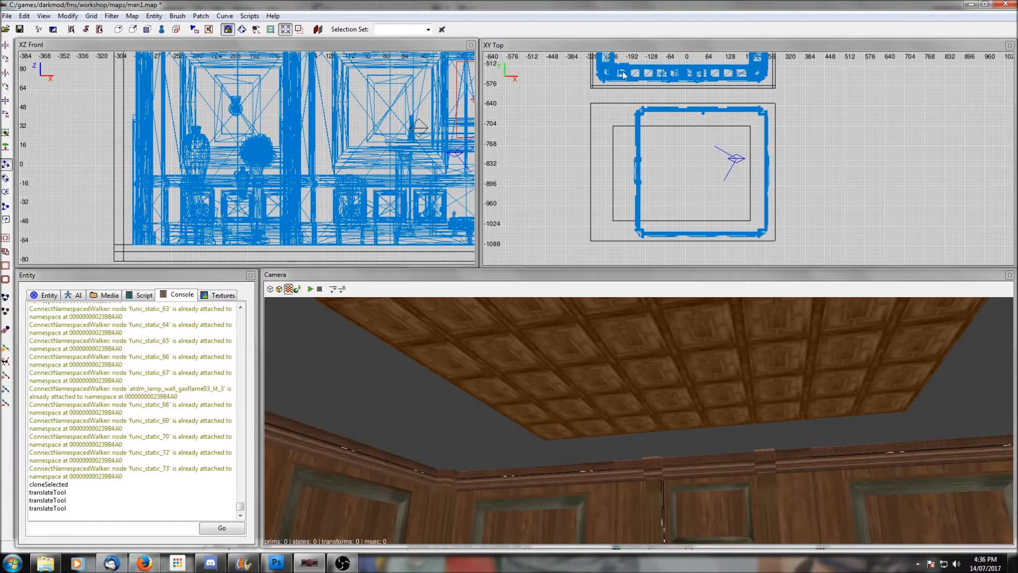
shift+click(645, 74)
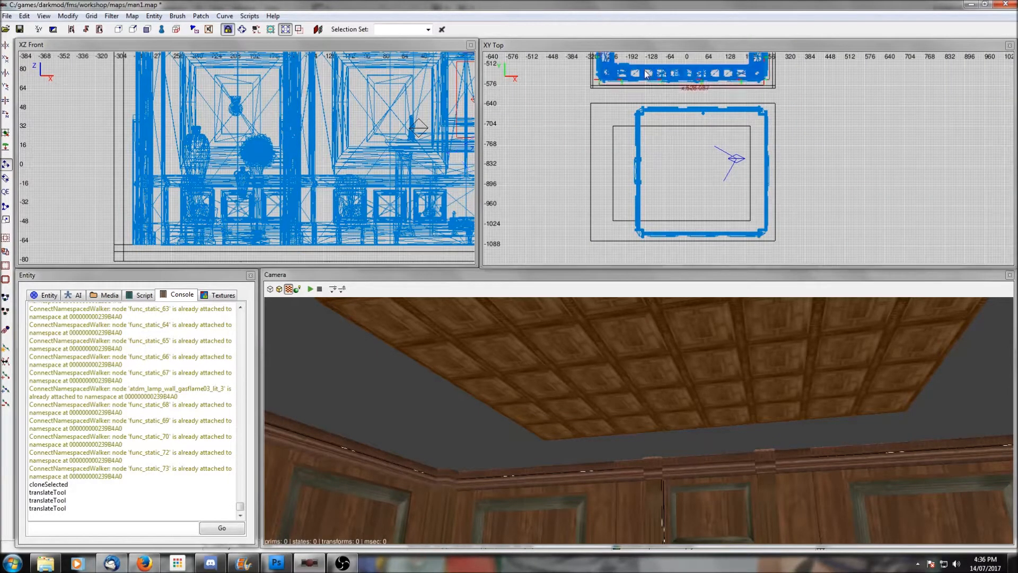
right_click(710, 331)
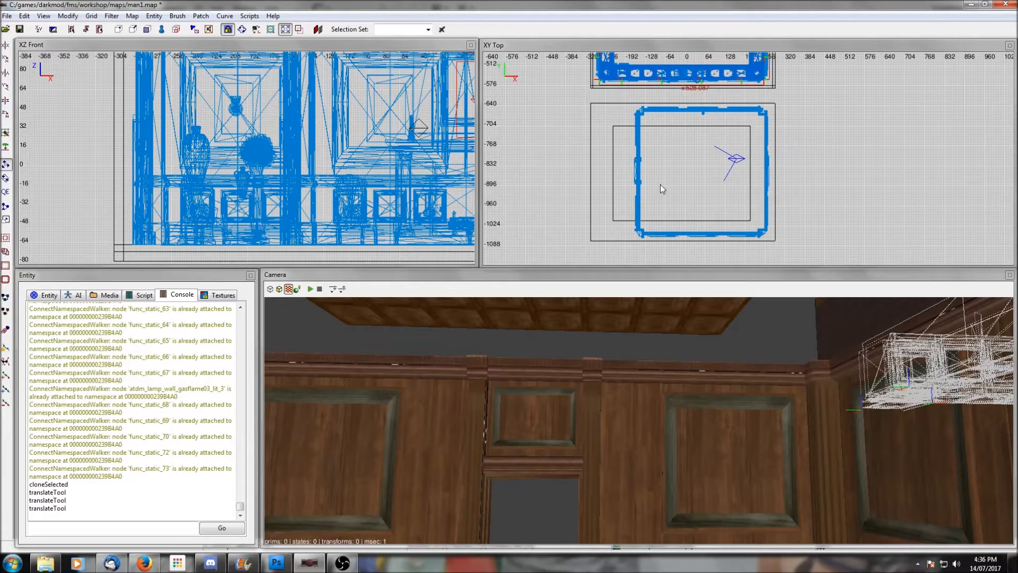
scroll(662, 195, down, 2)
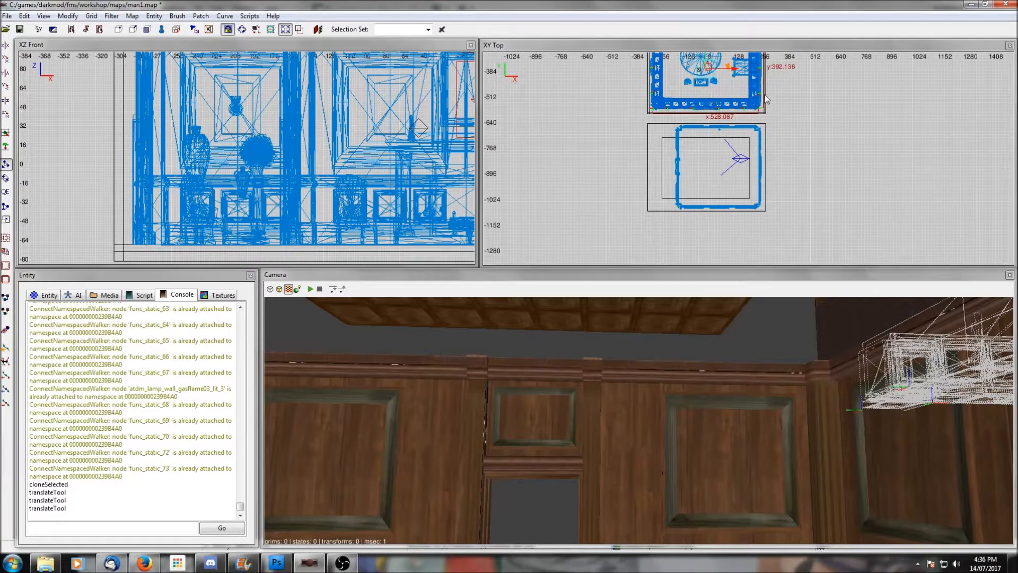
key(space)
drag(753, 83, 749, 95)
scroll(726, 86, down, 1)
key(ctrl+z)
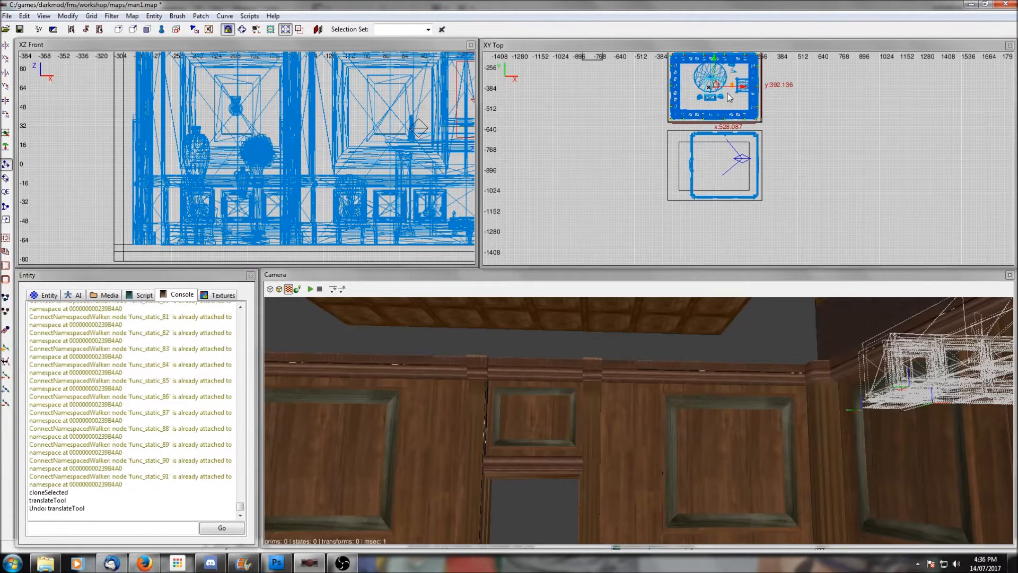
Move the cloned ceiling border over the new room in the top view, to about x -276, y -651.9
drag(717, 60, 722, 142)
scroll(722, 142, up, 3)
scroll(720, 138, up, 2)
drag(706, 88, 706, 93)
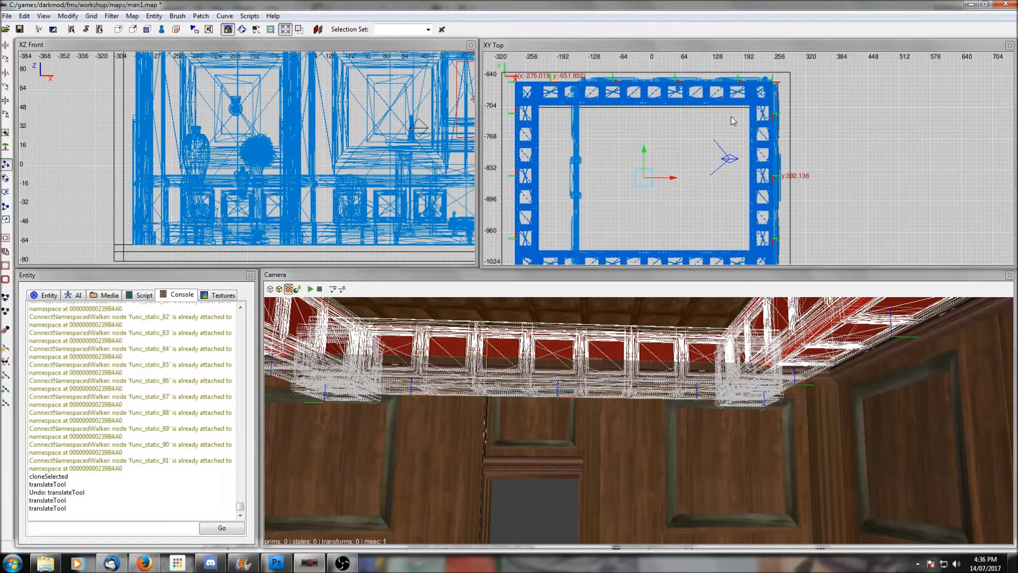
Ungroup the cloned ceiling border, clear the selection and bring its doorway end into the camera view
right_click(618, 186)
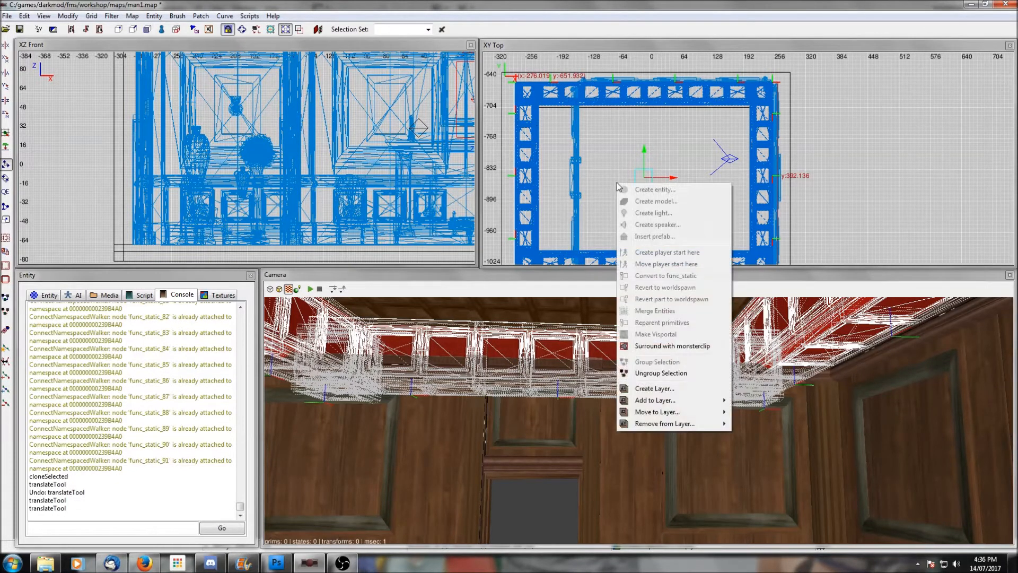
click(667, 372)
key(Escape)
right_drag(546, 374, 520, 393)
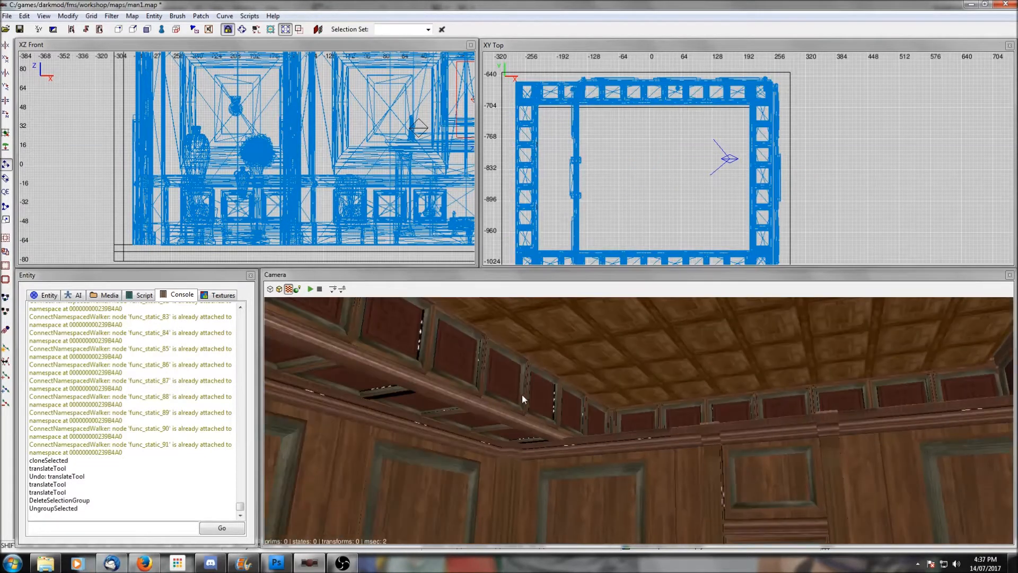
Select the surplus ceiling border pieces along both side walls beside the doorway end and delete them
shift+click(541, 405)
shift+click(540, 406)
shift+click(571, 410)
right_drag(570, 410, 501, 441)
shift+click(586, 422)
key(Delete)
Select the doorway-end ceiling border with its corners, move it inward along X to x -152.019, and clear the selection
shift+click(616, 435)
shift+click(590, 440)
shift+click(589, 440)
shift+click(501, 441)
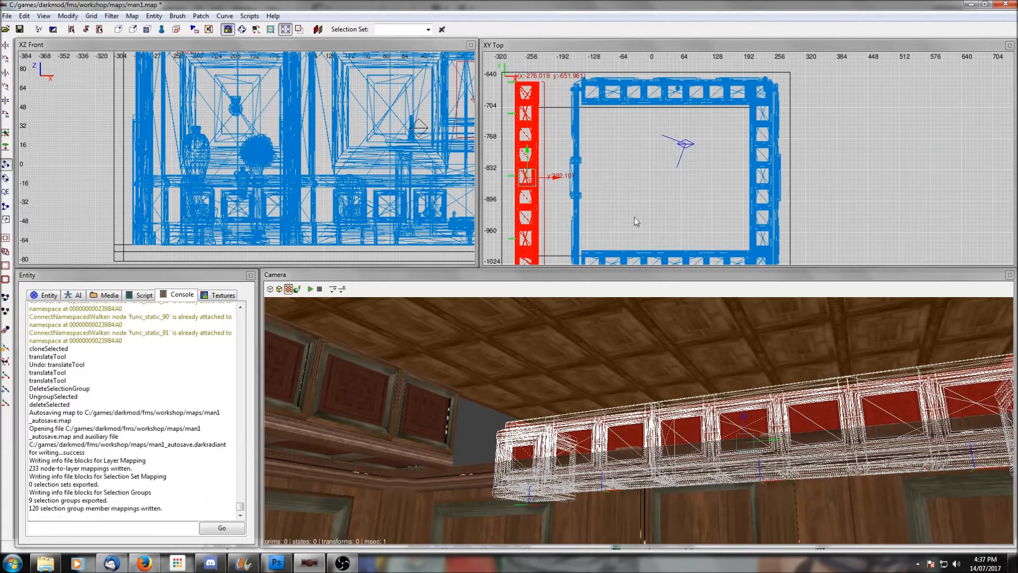
drag(560, 184, 617, 178)
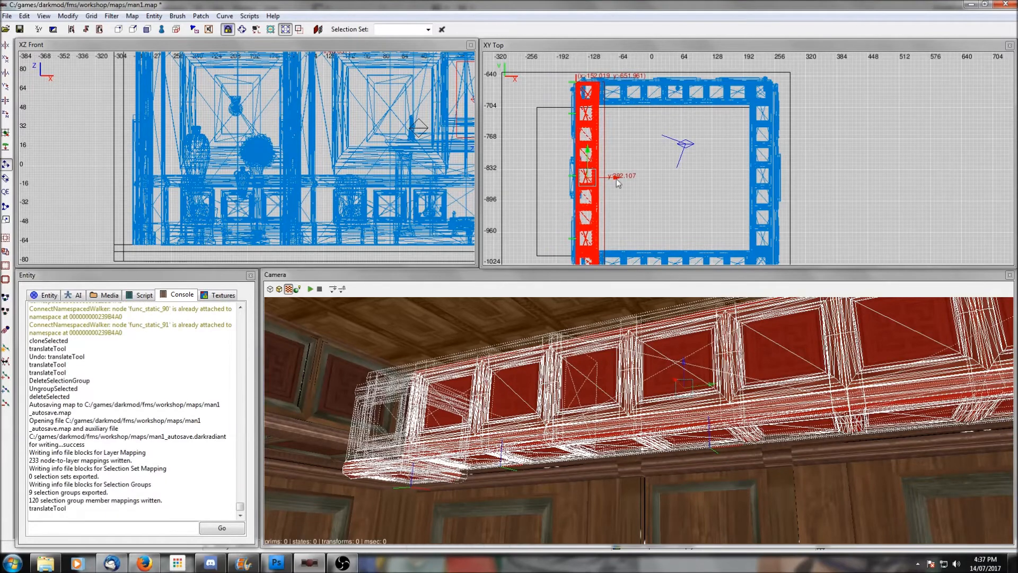
right_click(615, 346)
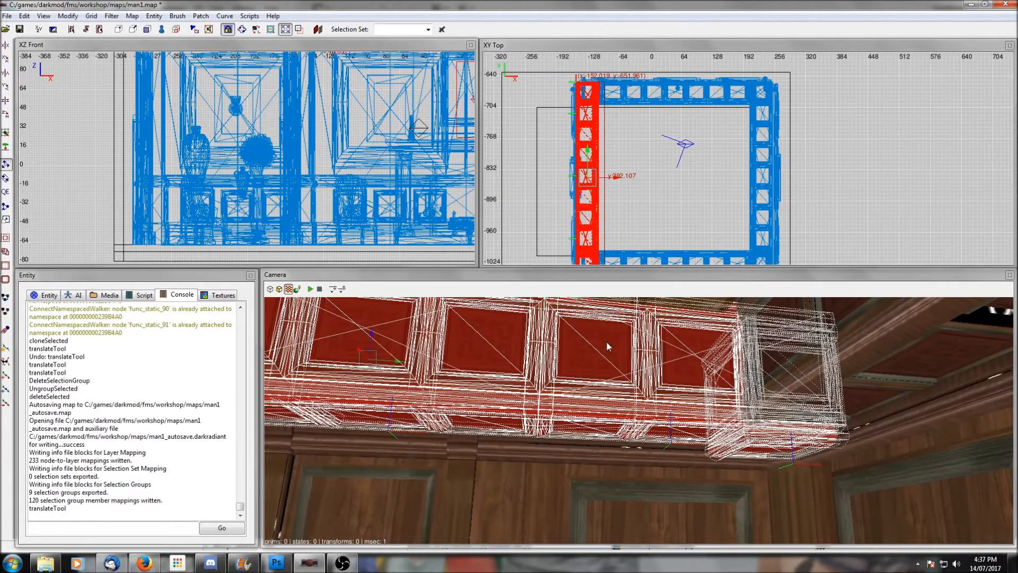
key(Escape)
Examine the new room's walls and doorway, plus the furnished room's doorway wall and furniture
right_click(606, 341)
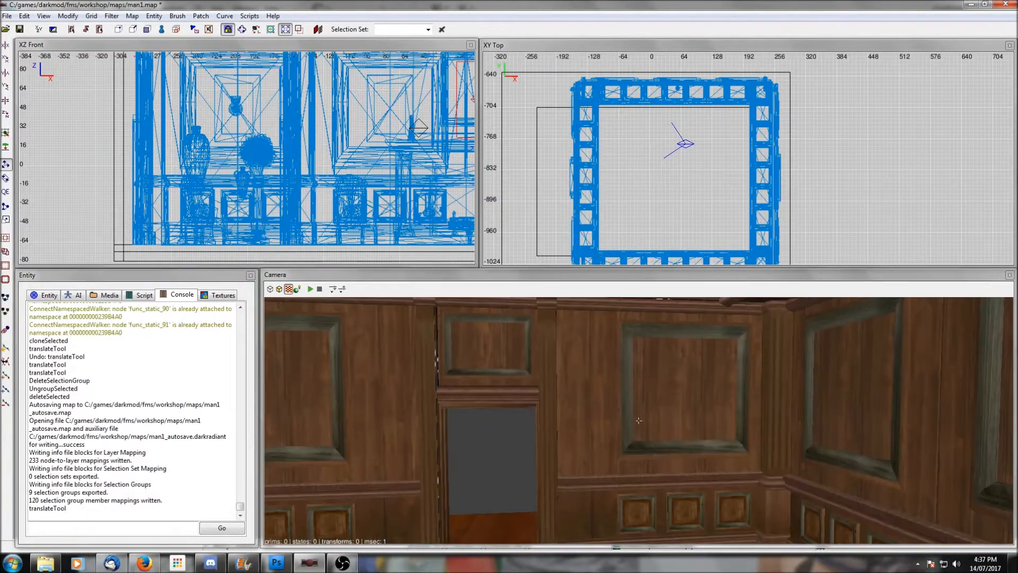
right_click(606, 343)
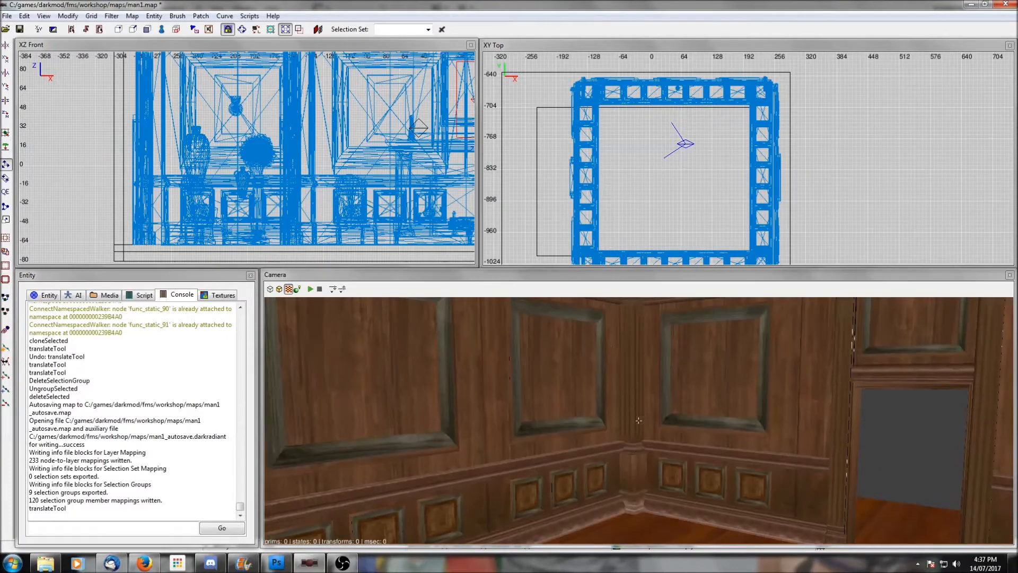
scroll(747, 167, down, 3)
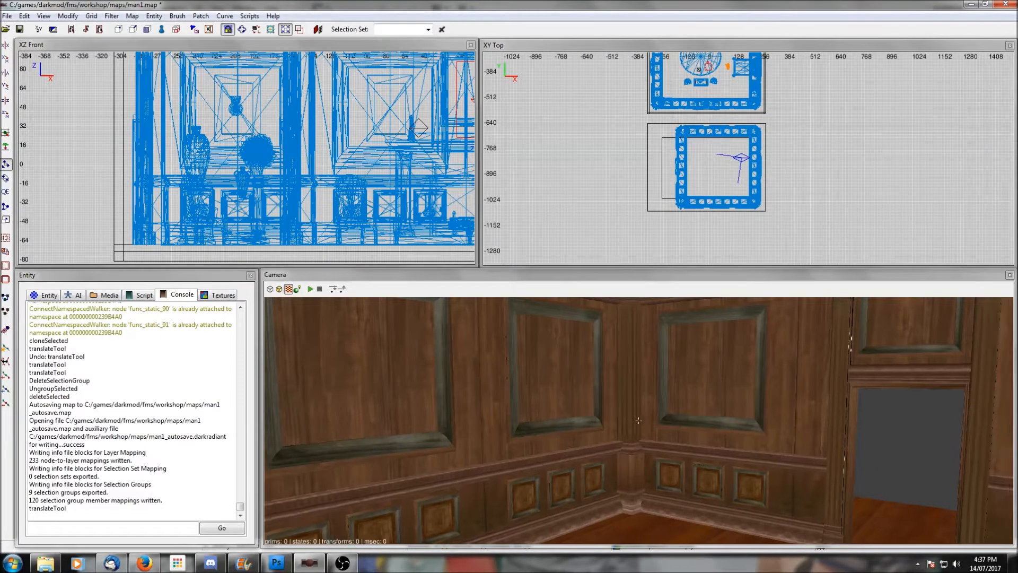
right_click(776, 330)
scroll(669, 89, down, 1)
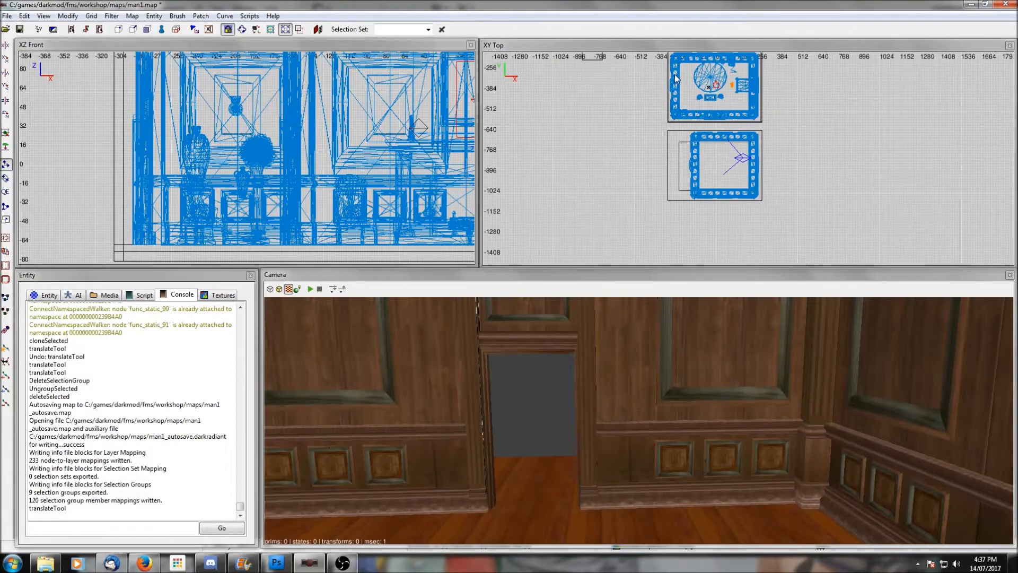
right_drag(675, 75, 674, 99)
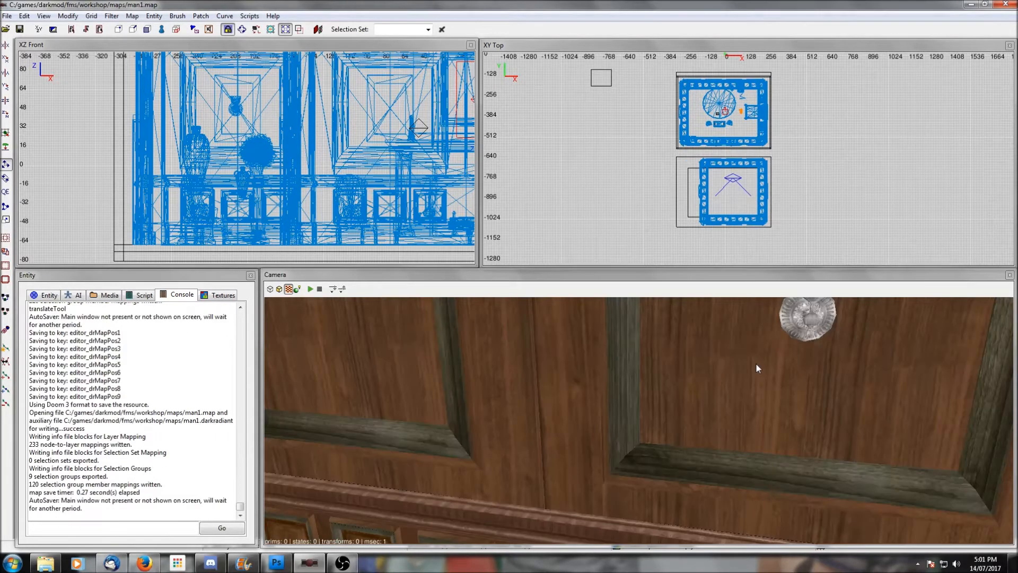
right_click(756, 362)
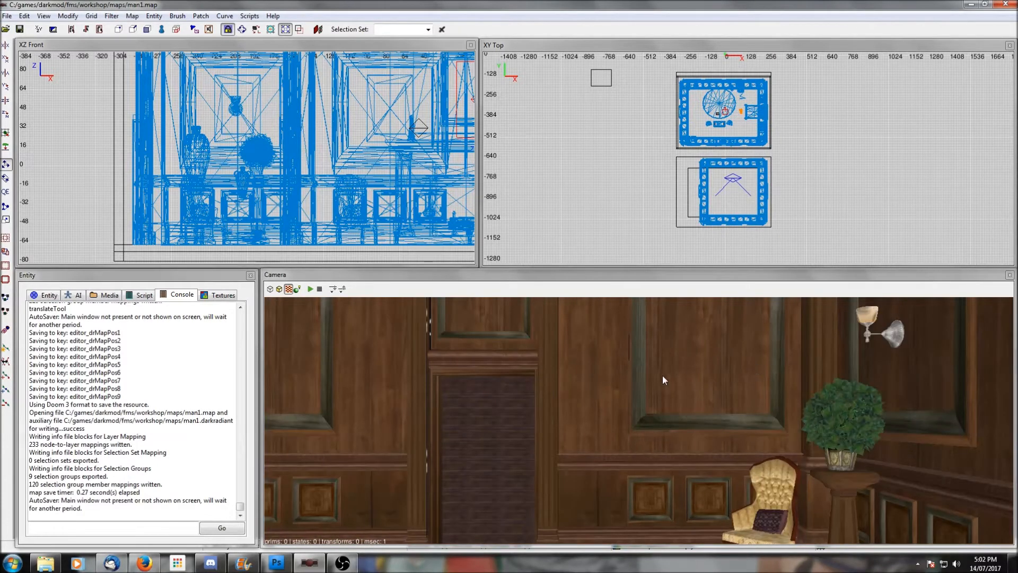
right_click(695, 386)
right_click(696, 386)
right_click(696, 386)
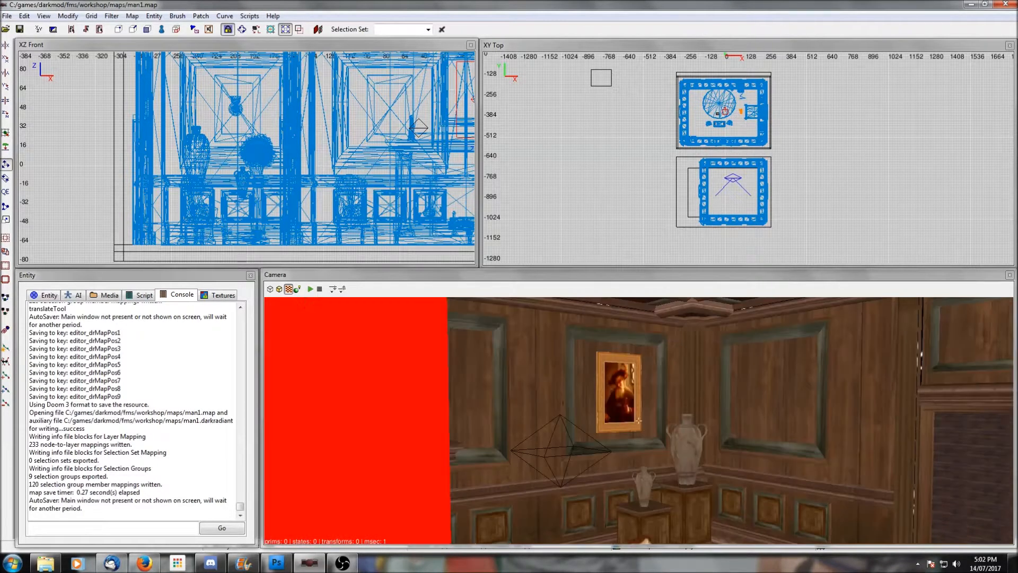
right_click(696, 385)
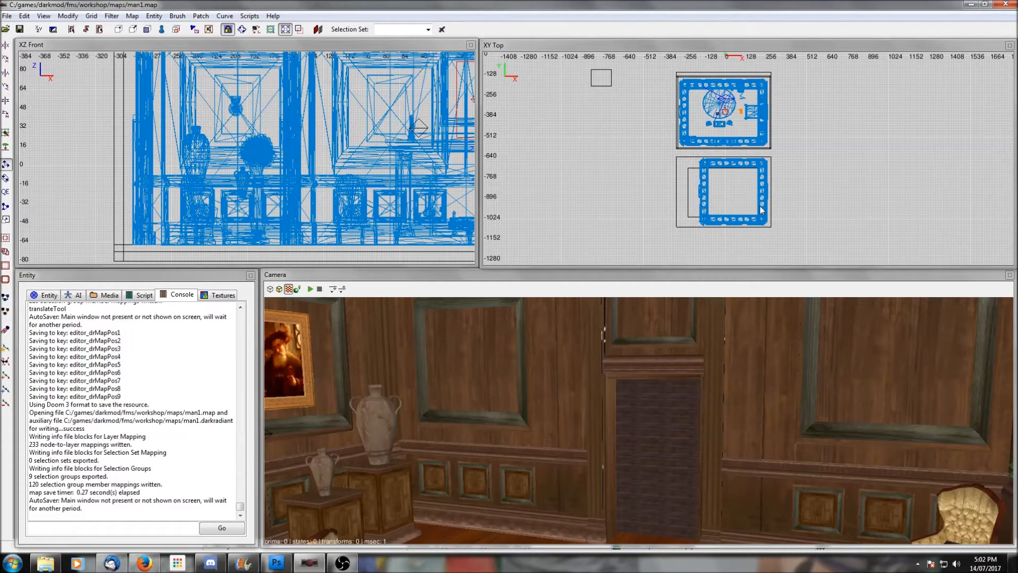
Reposition the camera inside the new room, at points outside the rooms, and back inside the new room
ctrl+middle_click(733, 193)
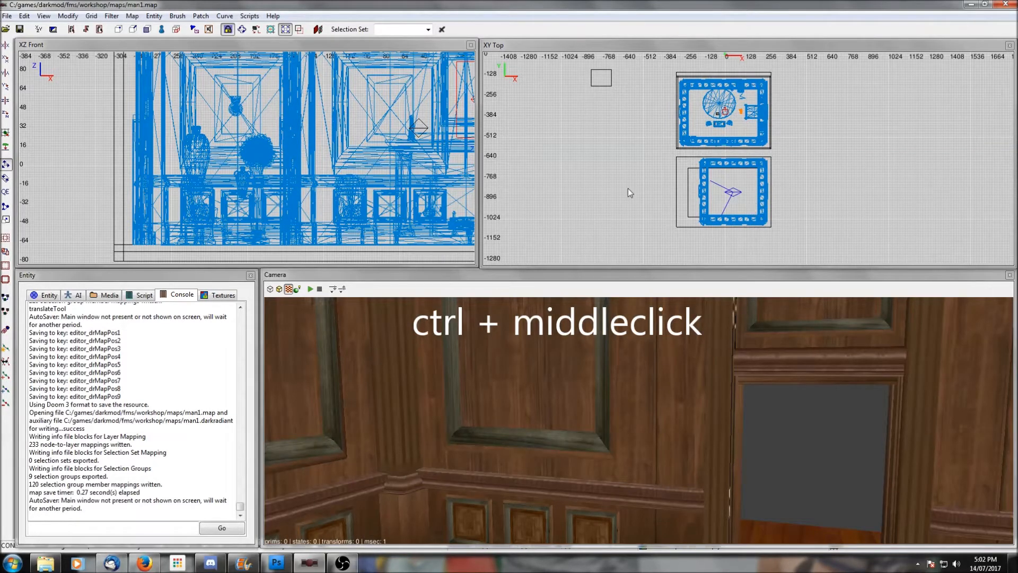
ctrl+middle_click(642, 125)
ctrl+middle_click(868, 132)
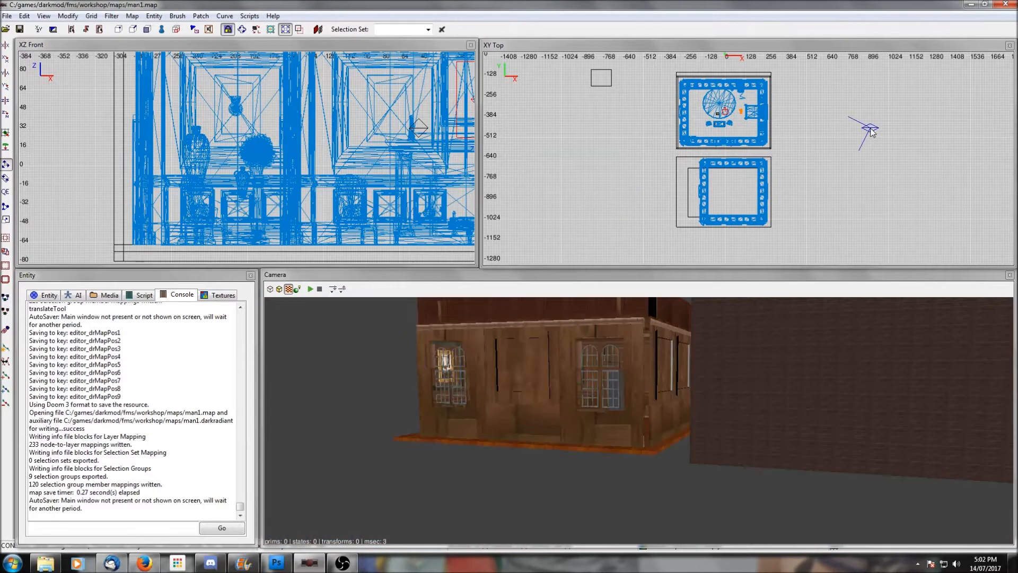
ctrl+middle_click(727, 194)
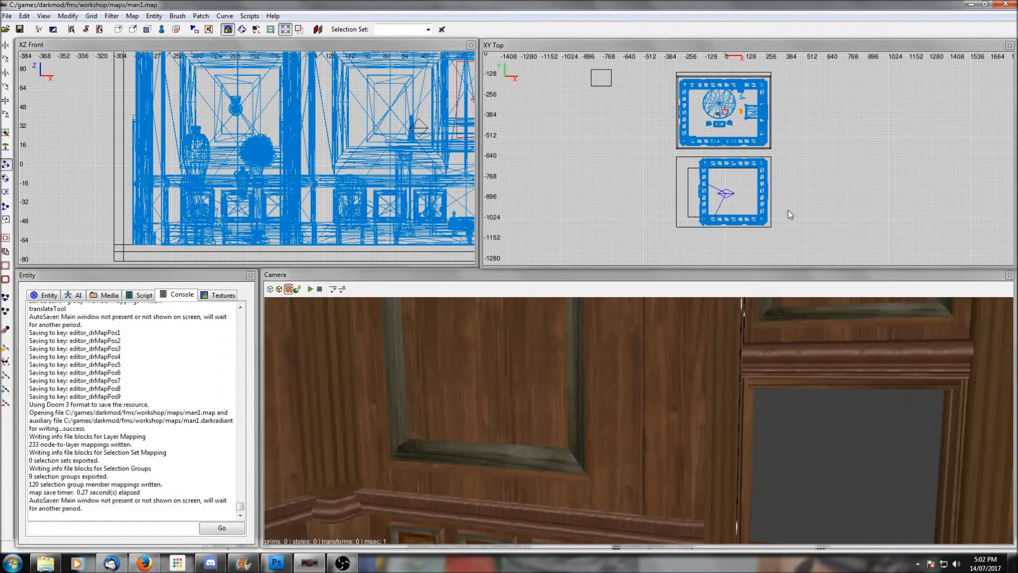
Examine the new room's ceiling border, corner joints, lower wall panels and floor from the inside
right_click(792, 435)
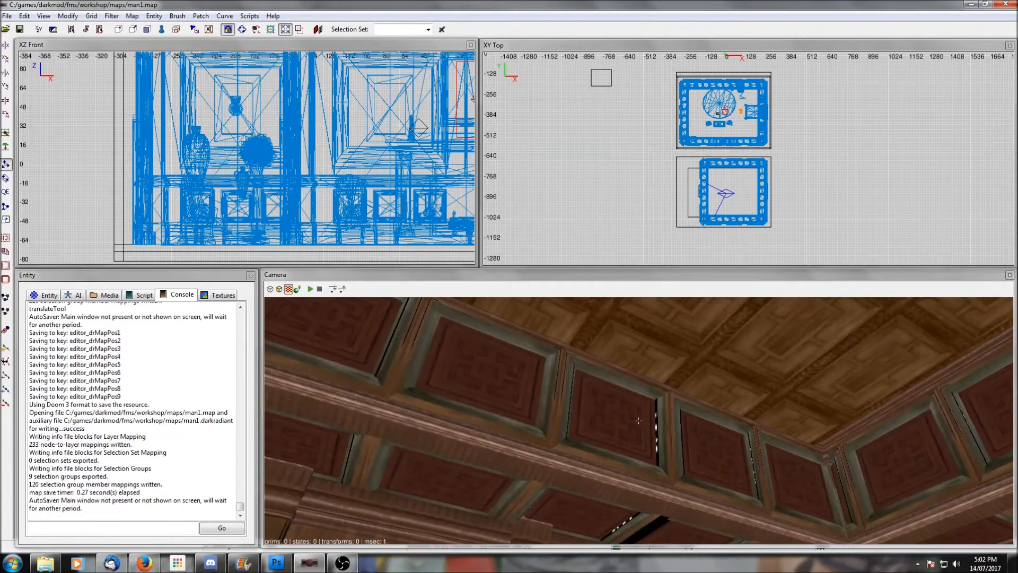
right_click(638, 420)
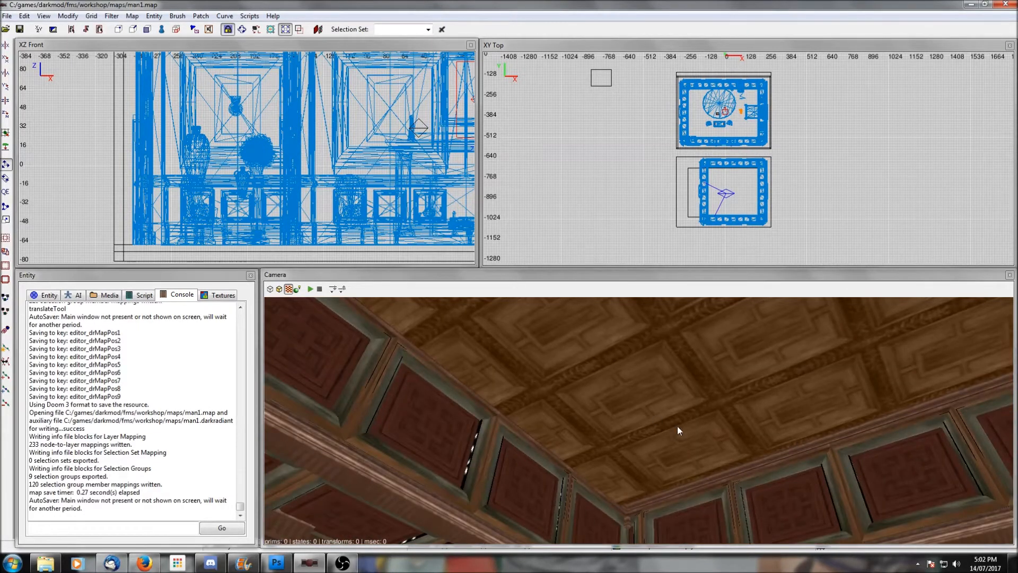
right_click(673, 444)
right_click(673, 444)
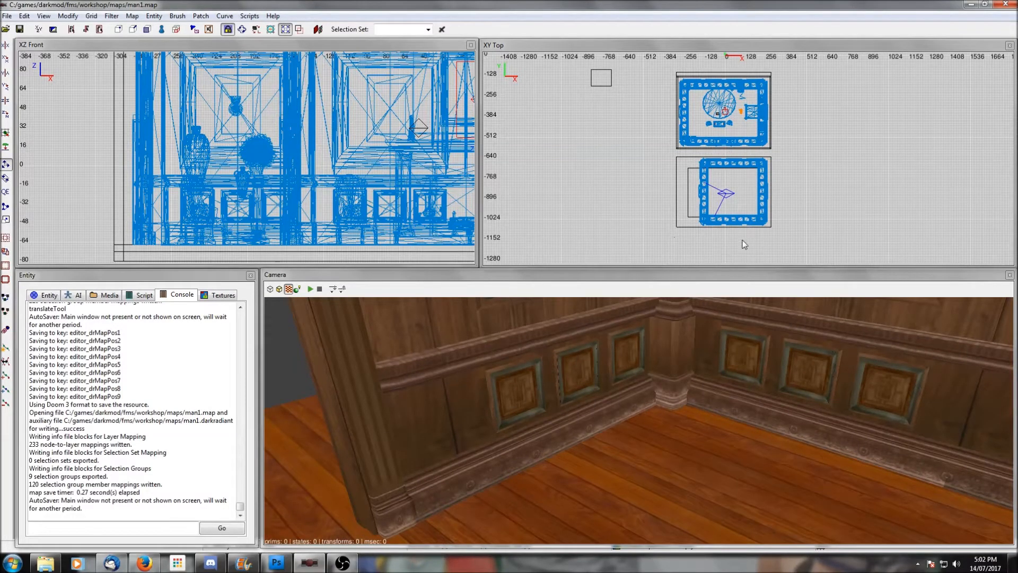
right_click(734, 389)
right_click(738, 412)
right_click(746, 427)
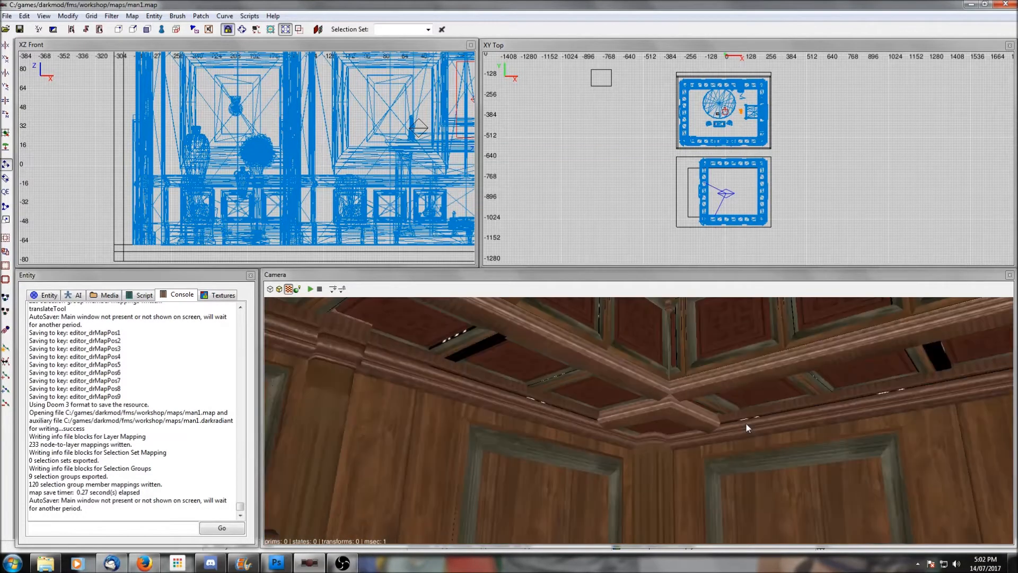
right_click(714, 454)
right_click(639, 424)
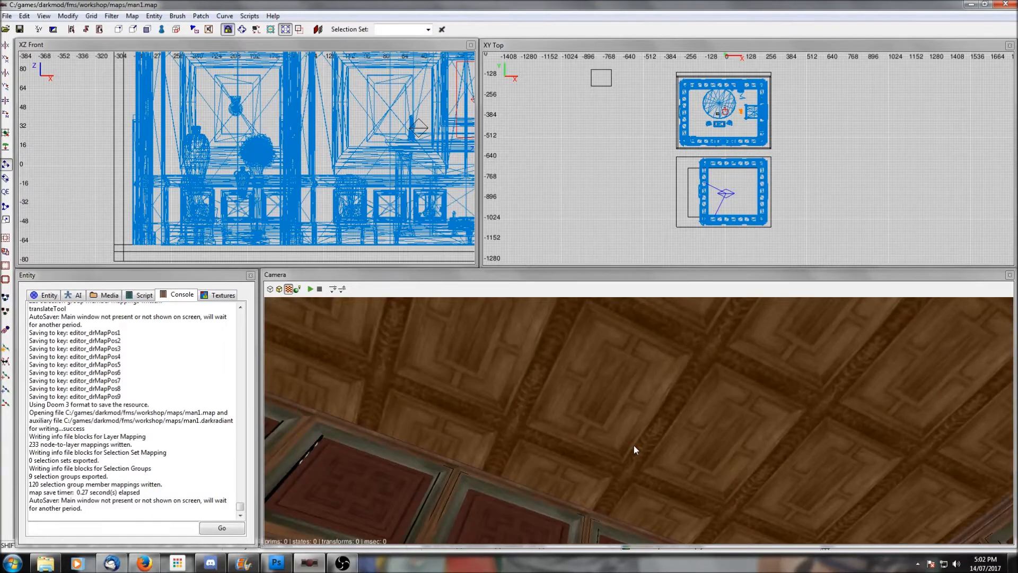
Select the new room's ceiling brush, pull its doorway-side edge in along X to the border, and shift the brush slightly along Y
shift+click(634, 444)
click(6, 192)
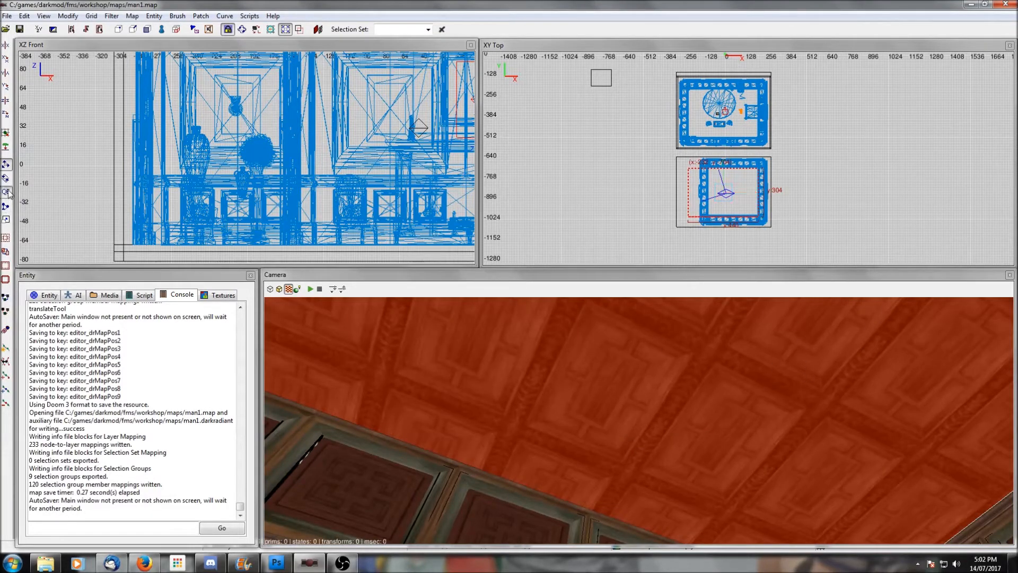
scroll(713, 171, up, 4)
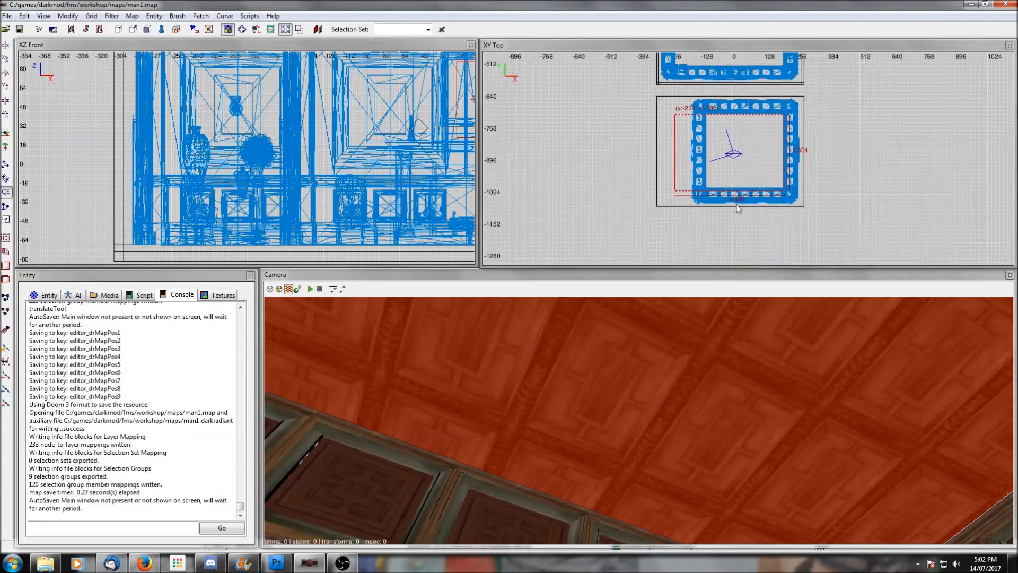
right_drag(577, 158, 575, 160)
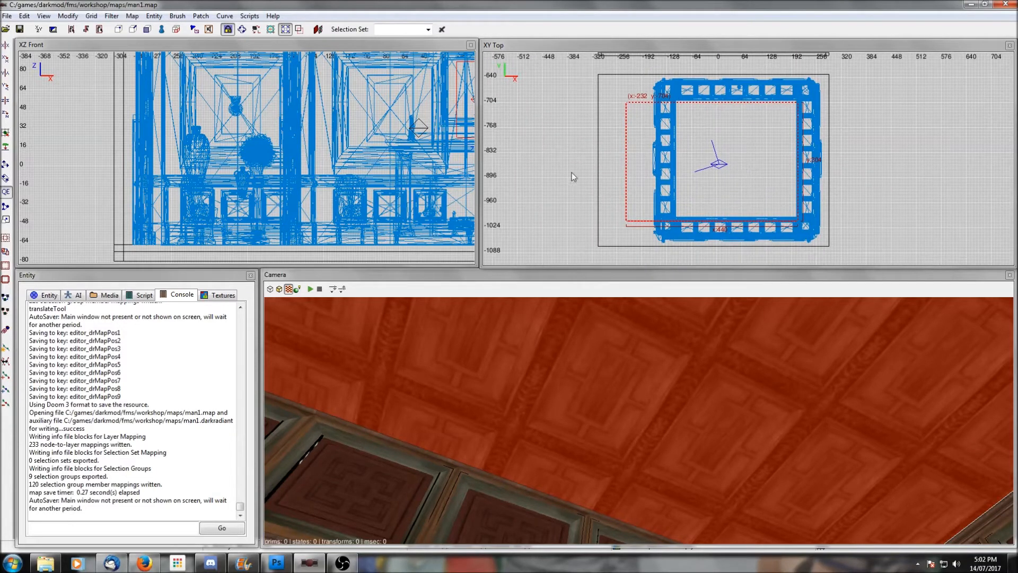
drag(597, 164, 644, 160)
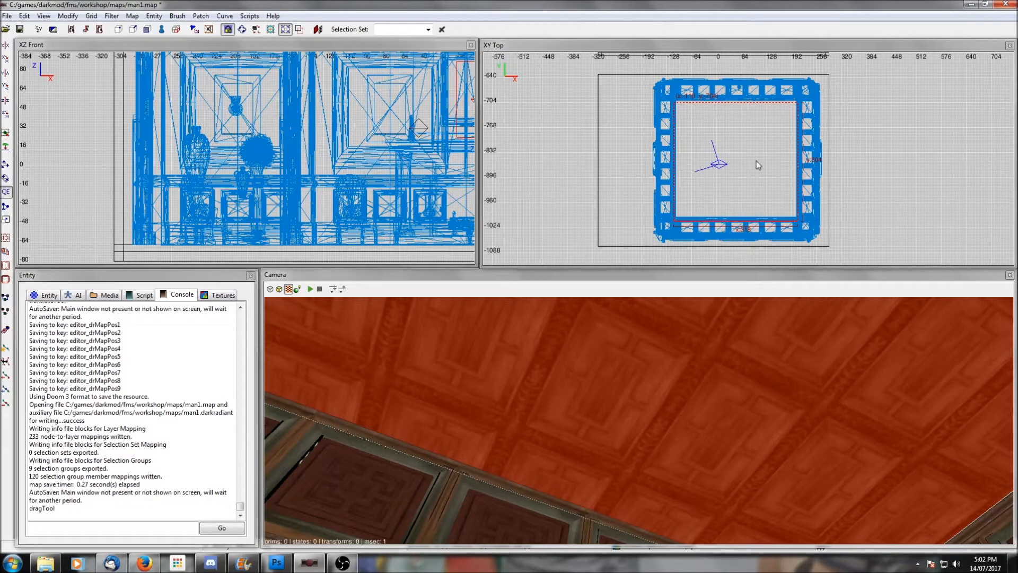
drag(742, 164, 742, 161)
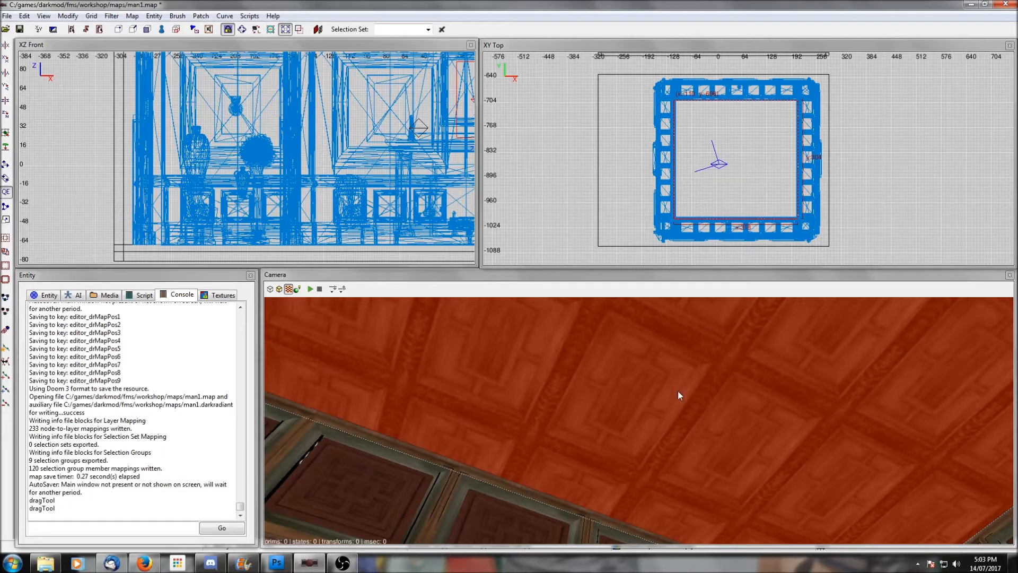
Open the Surface Inspector for the selected ceiling brush and fit its texture 5 by 5 times
key(s)
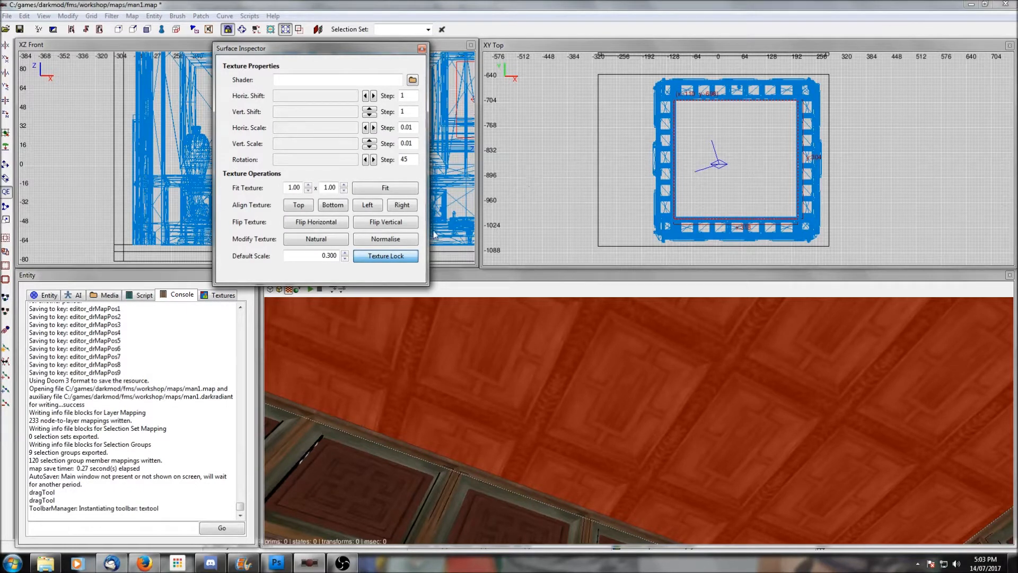
click(308, 190)
click(309, 185)
click(344, 185)
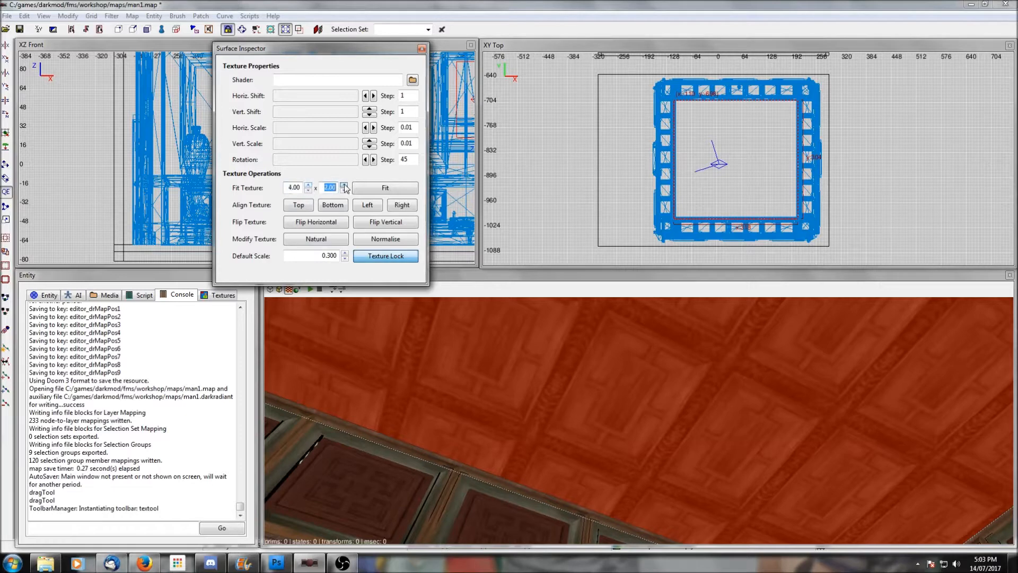
click(307, 185)
click(373, 189)
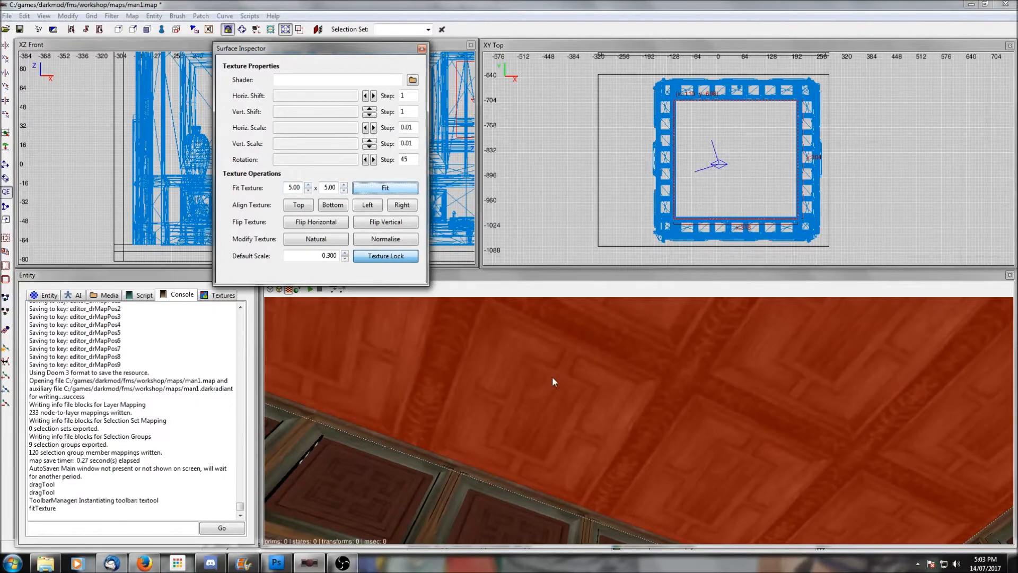
Refit the new room's ceiling texture at 6 by 6 repeats
right_click(564, 397)
right_click(563, 398)
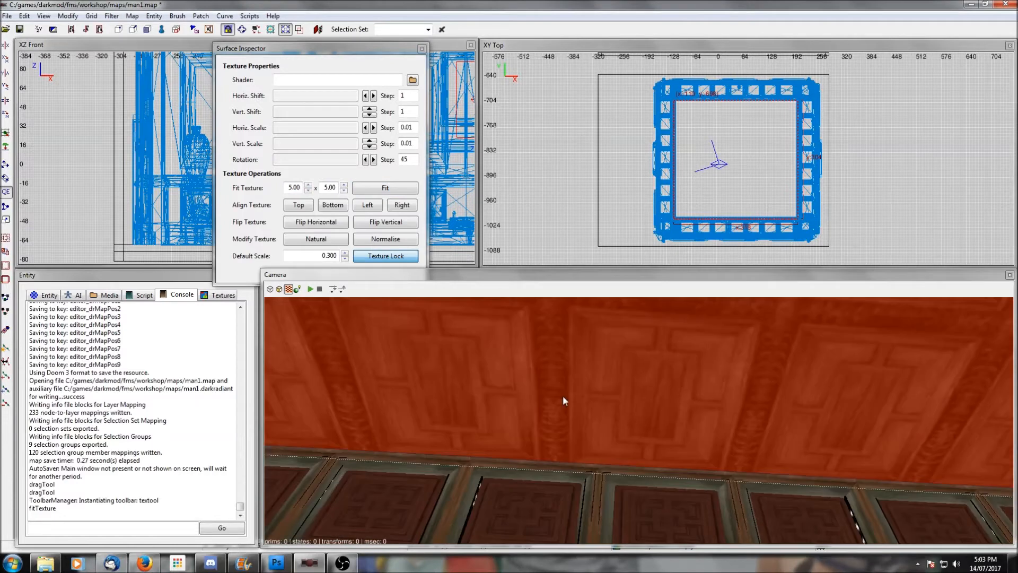
click(308, 185)
click(344, 185)
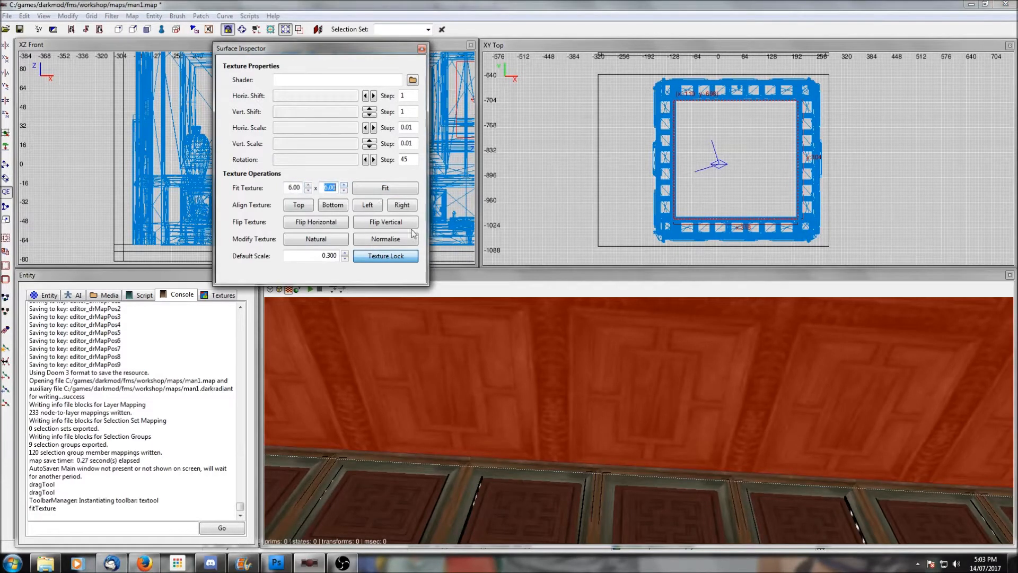
click(377, 190)
right_click(638, 420)
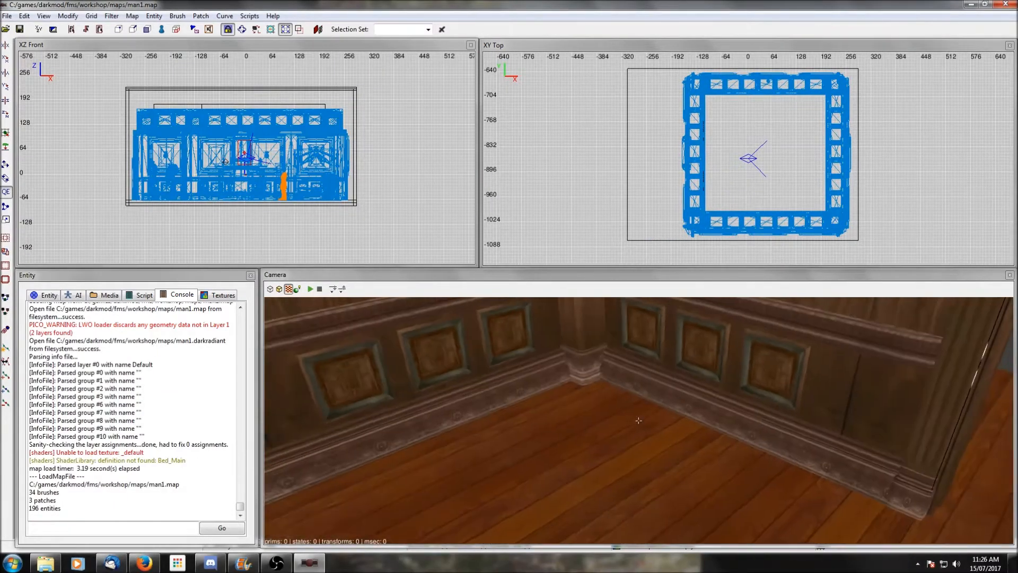
Select the new room's floor brush and pull its doorway-side edge in to the wall, making it 450 units long in X
right_click(719, 337)
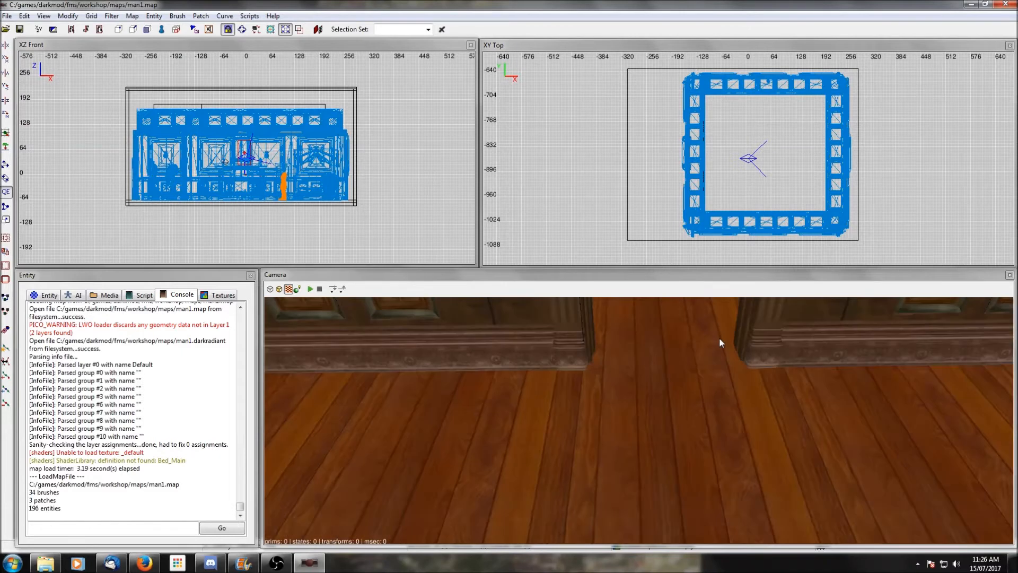
shift+click(699, 360)
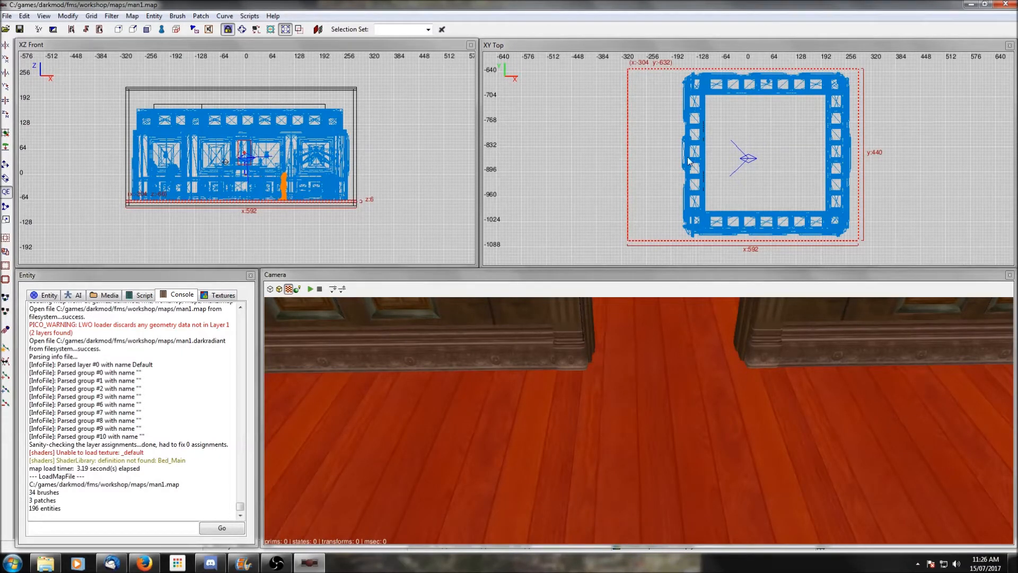
drag(596, 155, 651, 158)
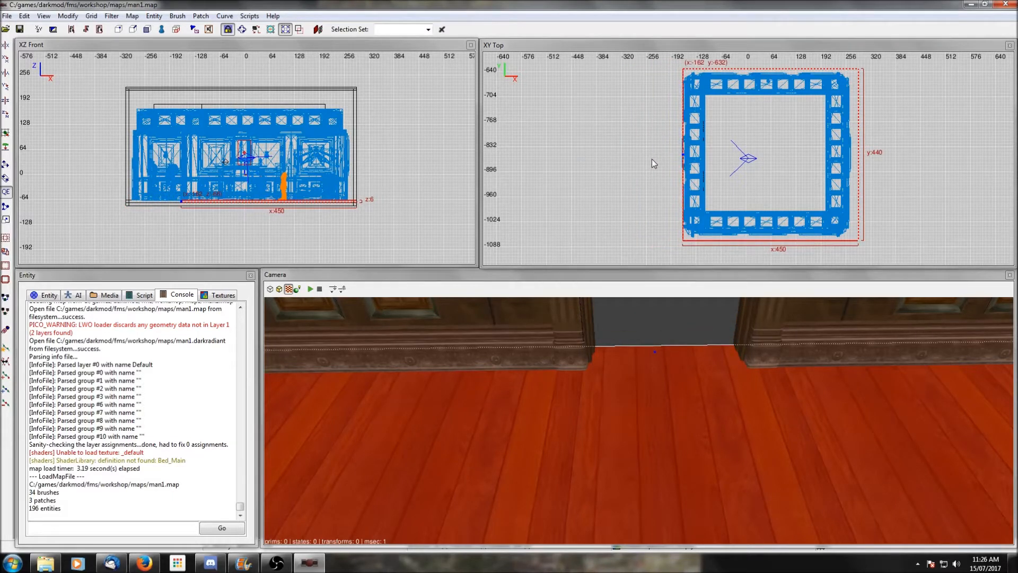
right_click(746, 358)
right_click(747, 358)
key(Escape)
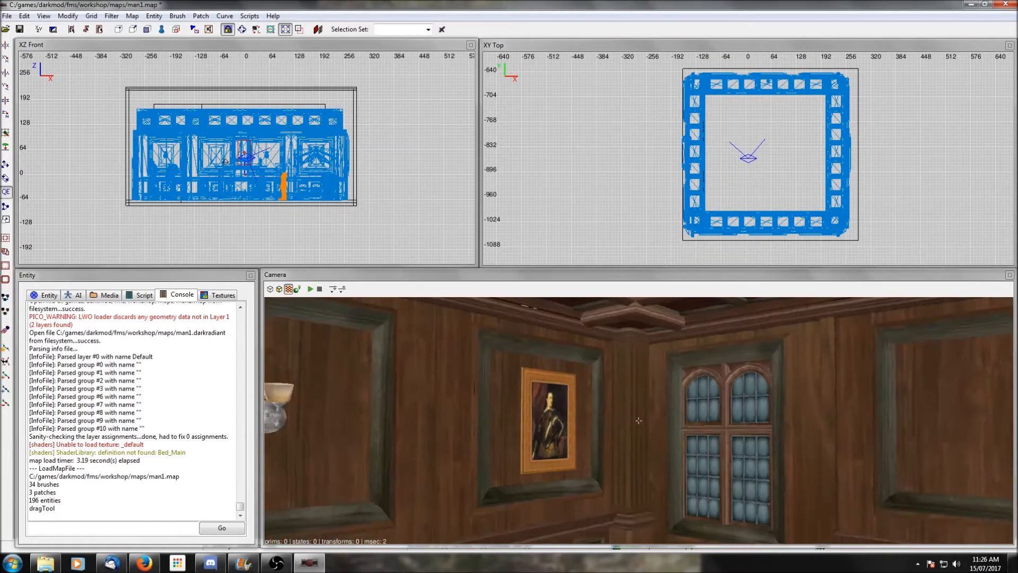
Set the grid to 8 and draw a brush around the new room in the top view, 480 by 432 units
right_click(766, 400)
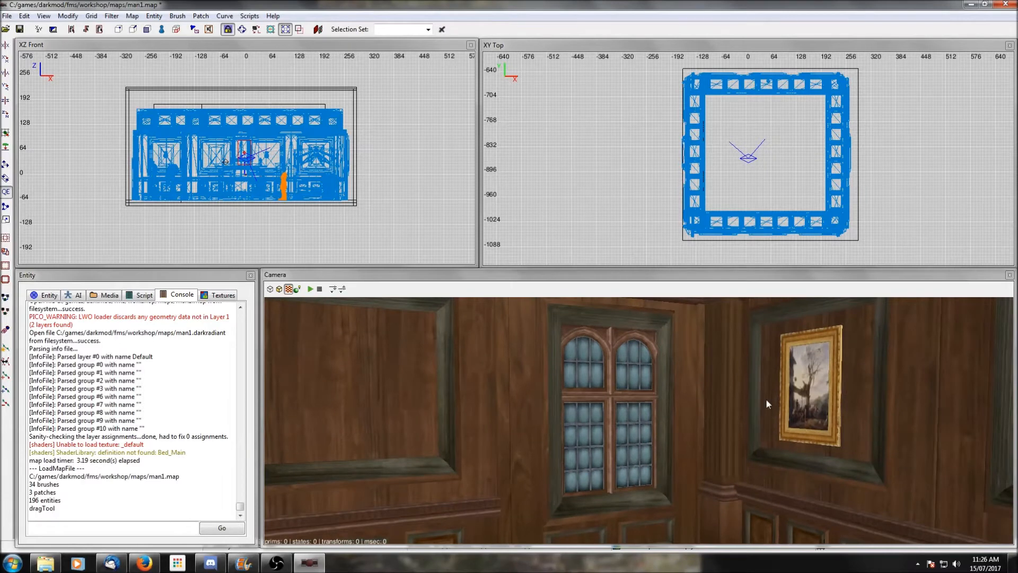
scroll(743, 221, down, 4)
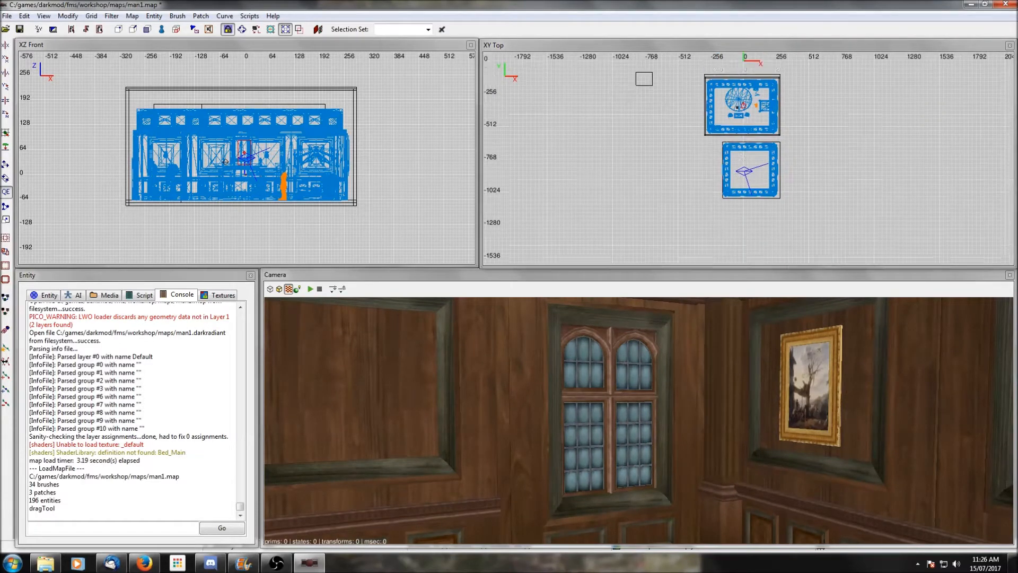
right_drag(767, 208, 728, 207)
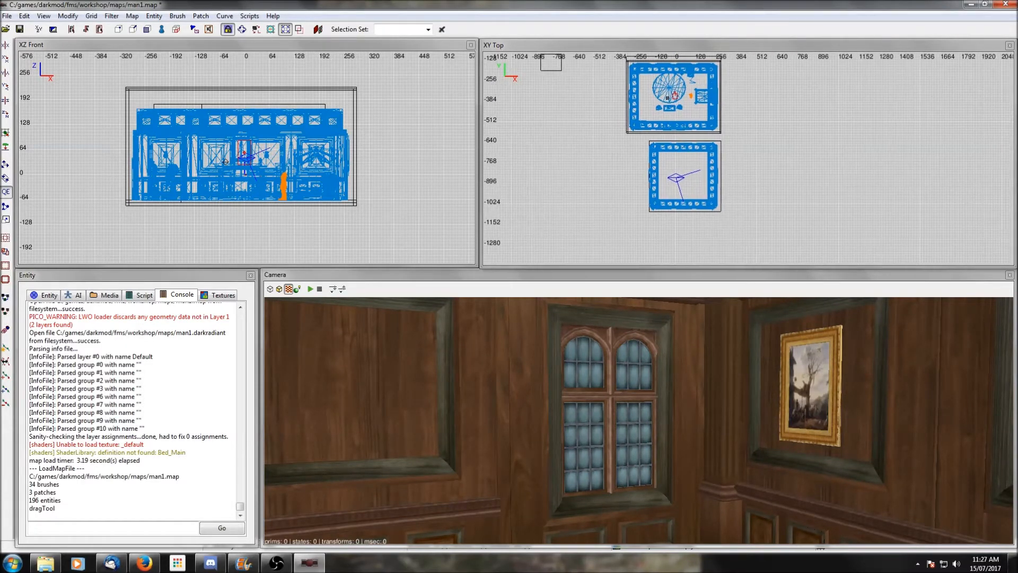
scroll(680, 167, up, 2)
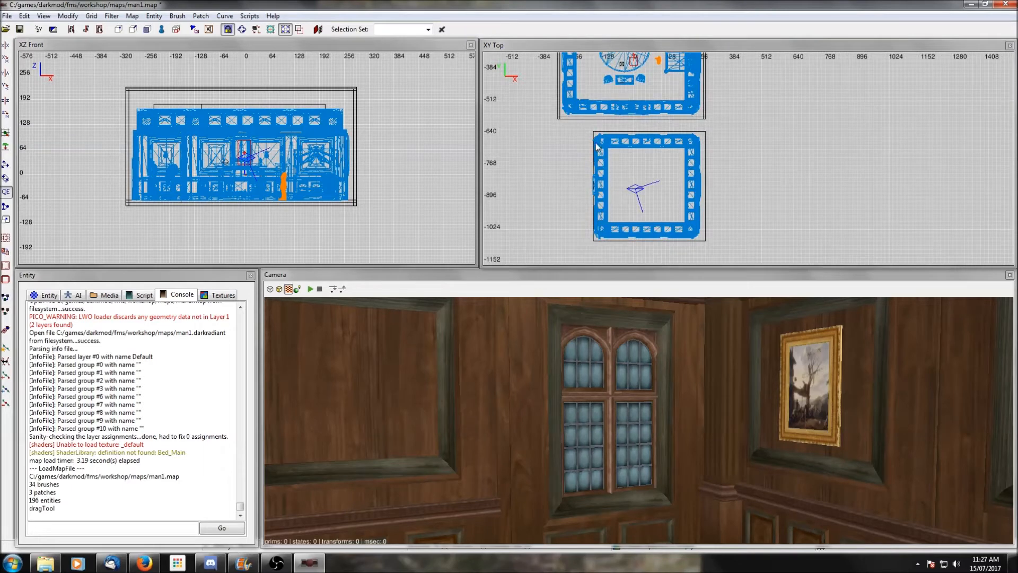
scroll(591, 134, up, 1)
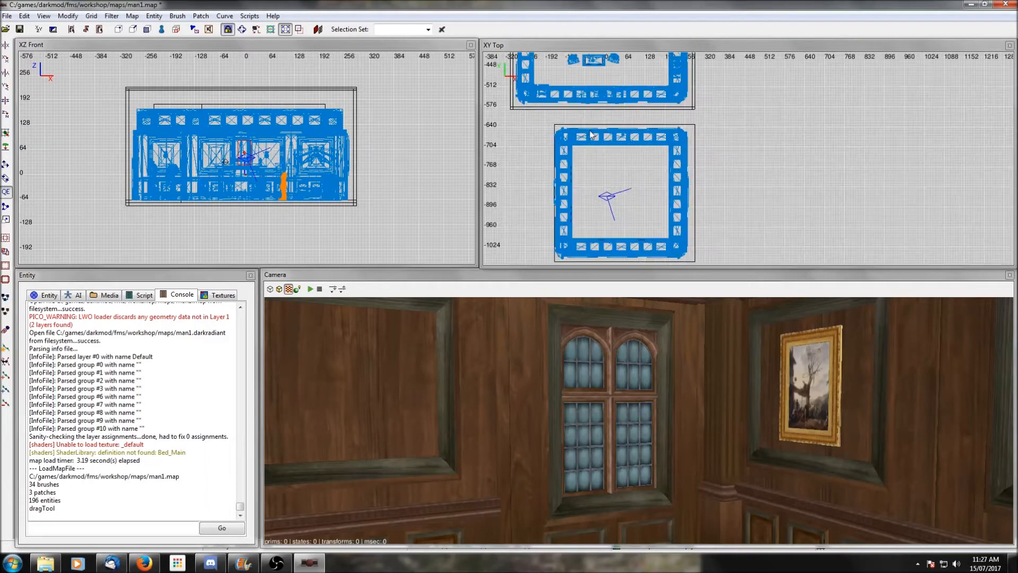
click(91, 16)
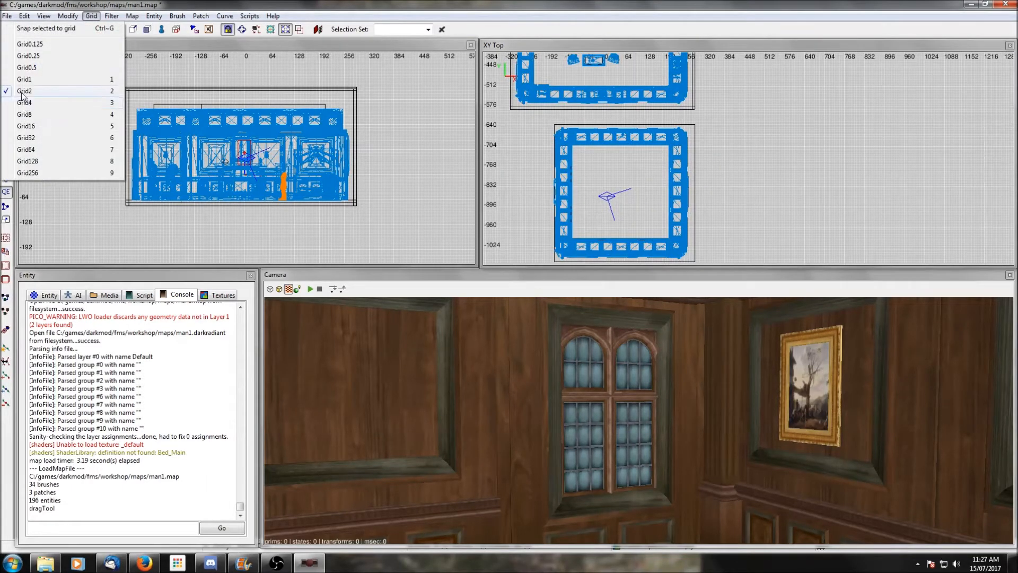
click(32, 114)
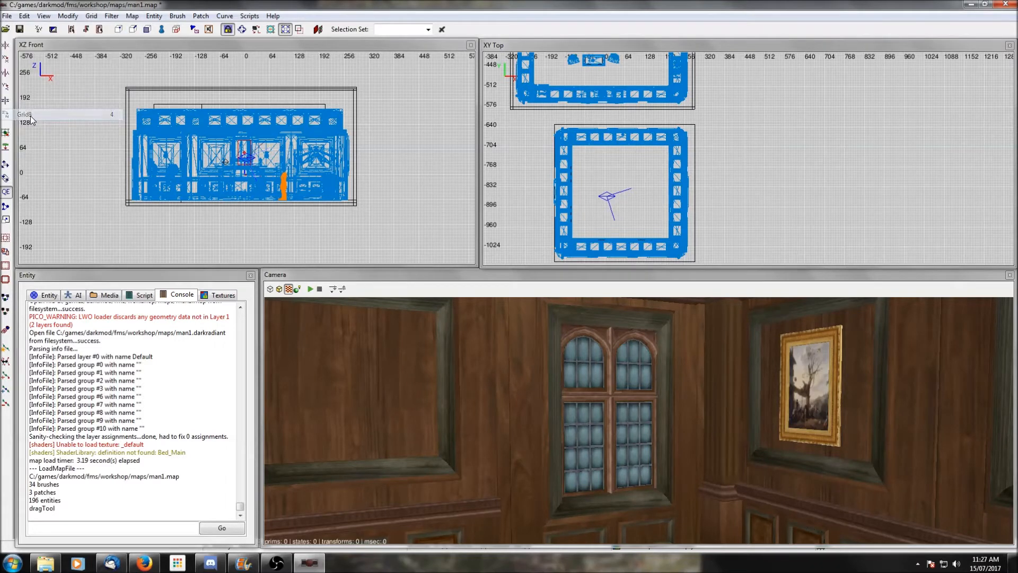
scroll(755, 181, down, 1)
right_drag(755, 182, 765, 165)
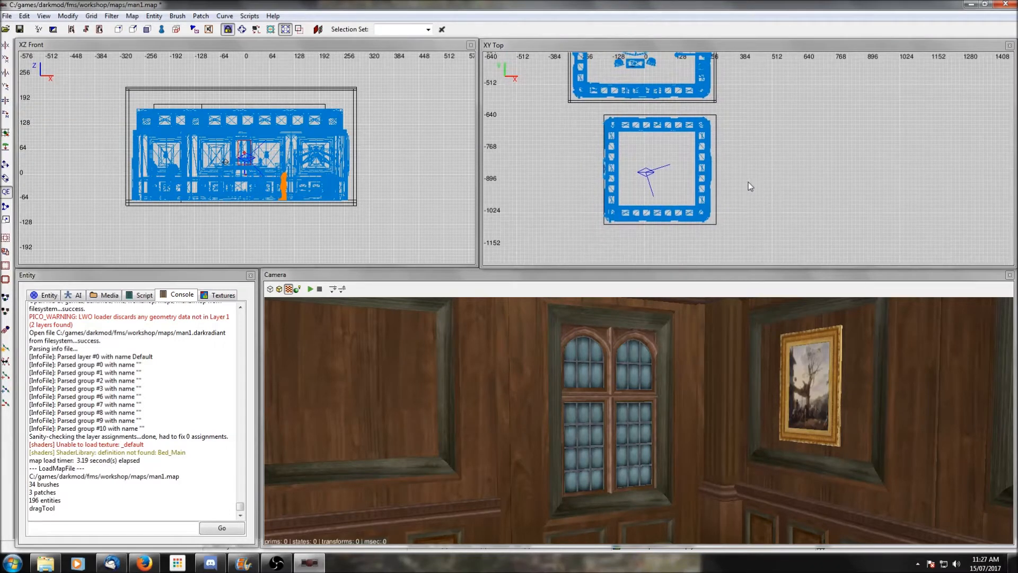
mouse_move(602, 116)
mouse_down()
mouse_move(615, 150)
mouse_move(680, 217)
mouse_move(718, 229)
mouse_move(682, 220)
mouse_up()
mouse_move(695, 162)
mouse_down()
mouse_move(736, 170)
mouse_move(727, 168)
mouse_up()
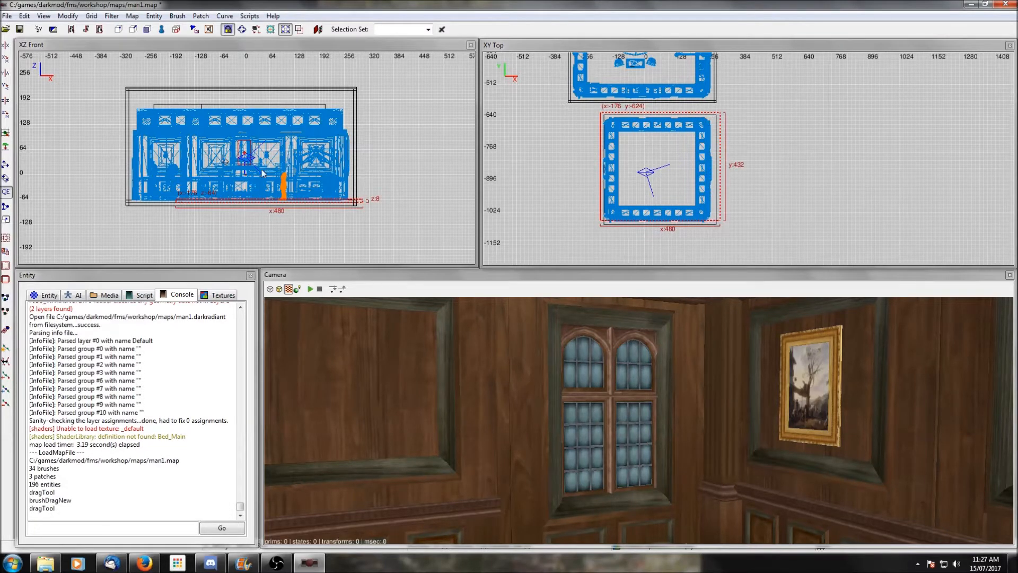
Stretch the new brush vertically to 304 units so it encloses the room from floor to ceiling
drag(259, 188, 274, 87)
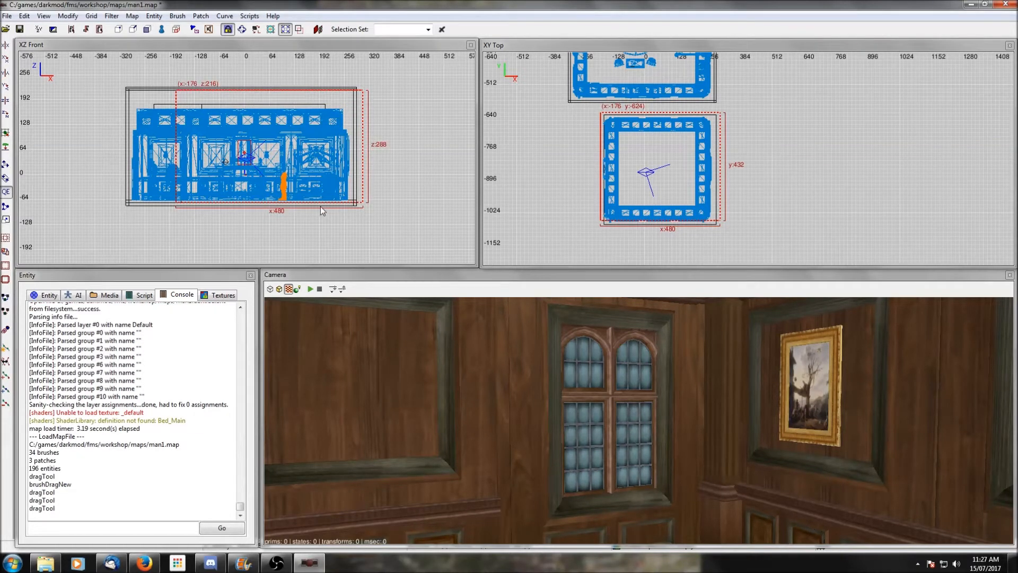
drag(319, 207, 319, 207)
drag(315, 87, 312, 78)
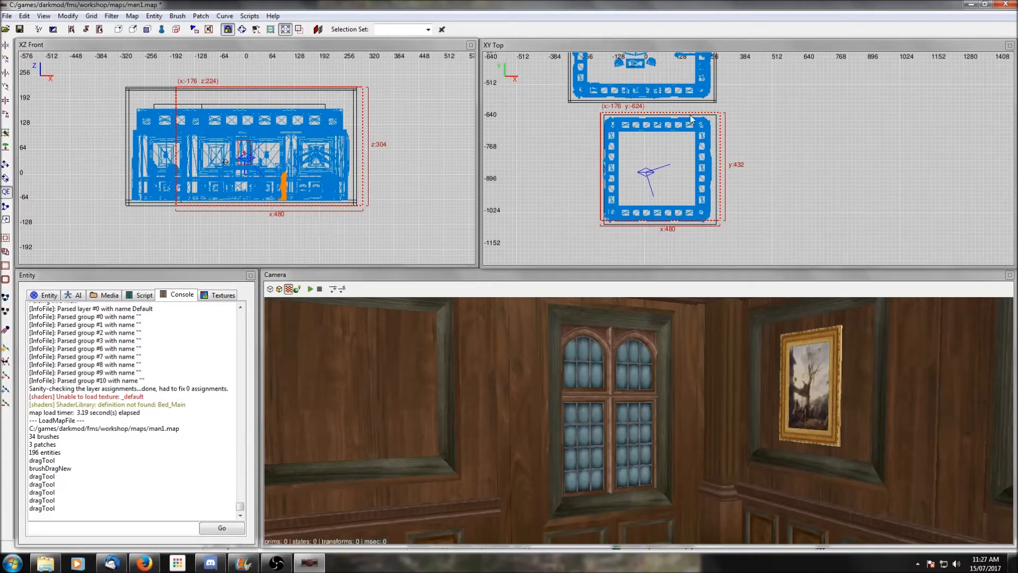
right_drag(713, 433, 711, 431)
scroll(711, 432, up, 5)
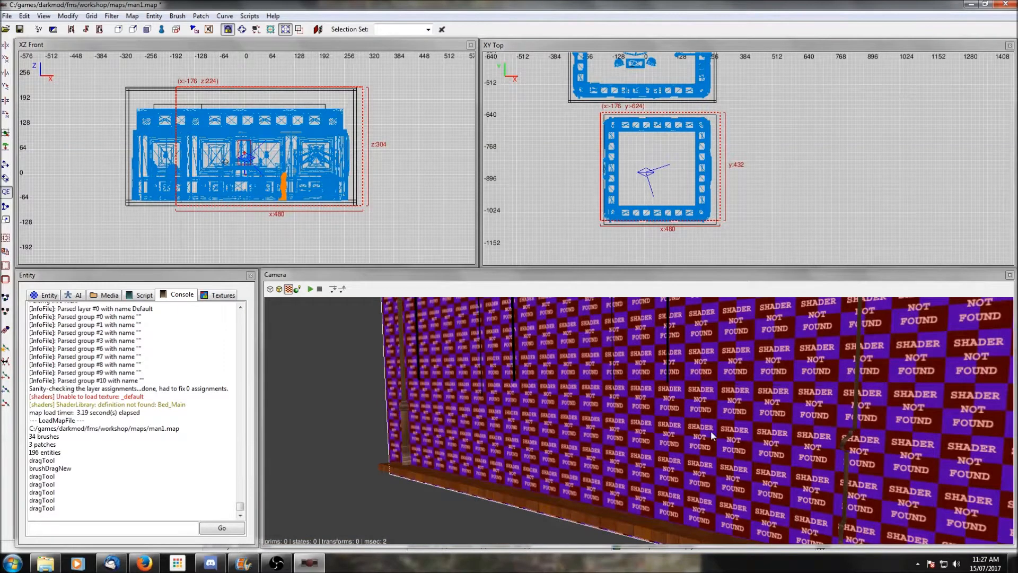
scroll(711, 433, down, 5)
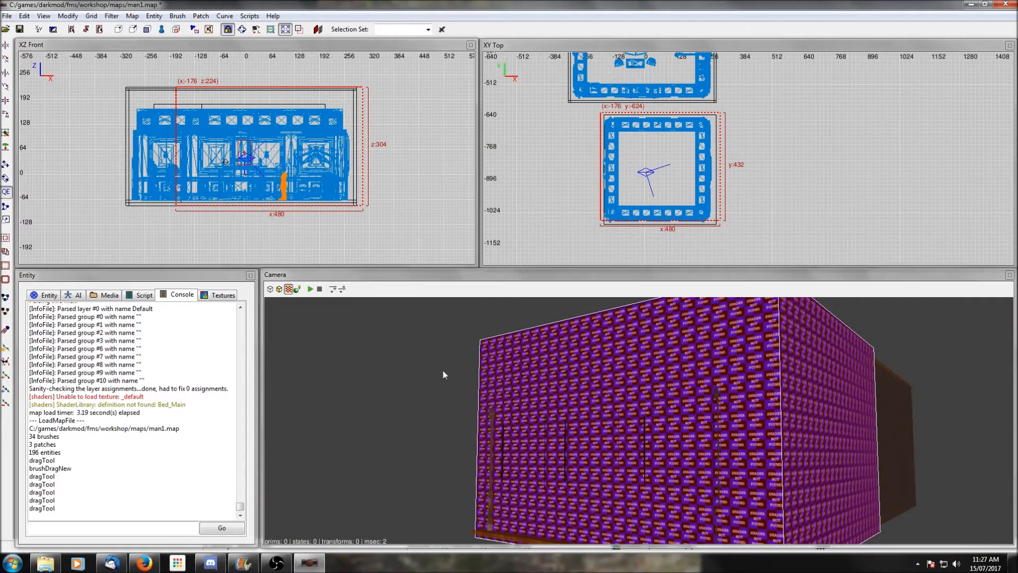
Browse the media textures to the darkmod/metal/detailed folder
click(106, 294)
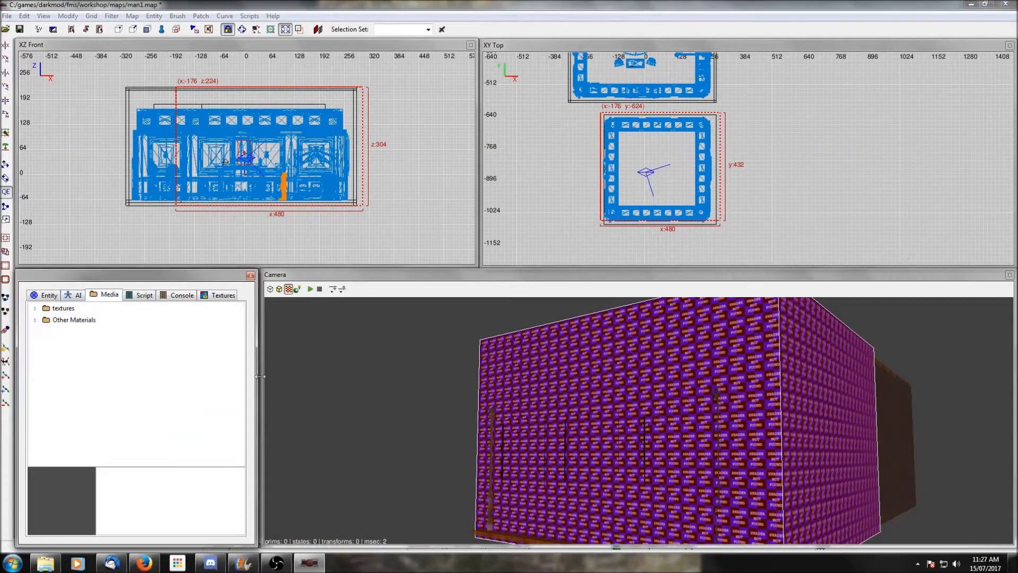
click(35, 308)
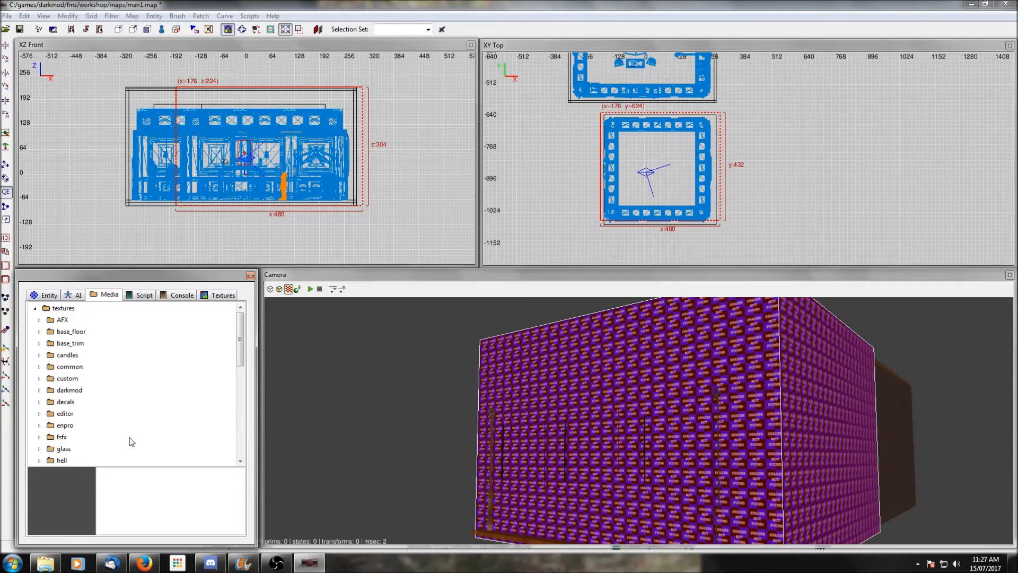
click(39, 390)
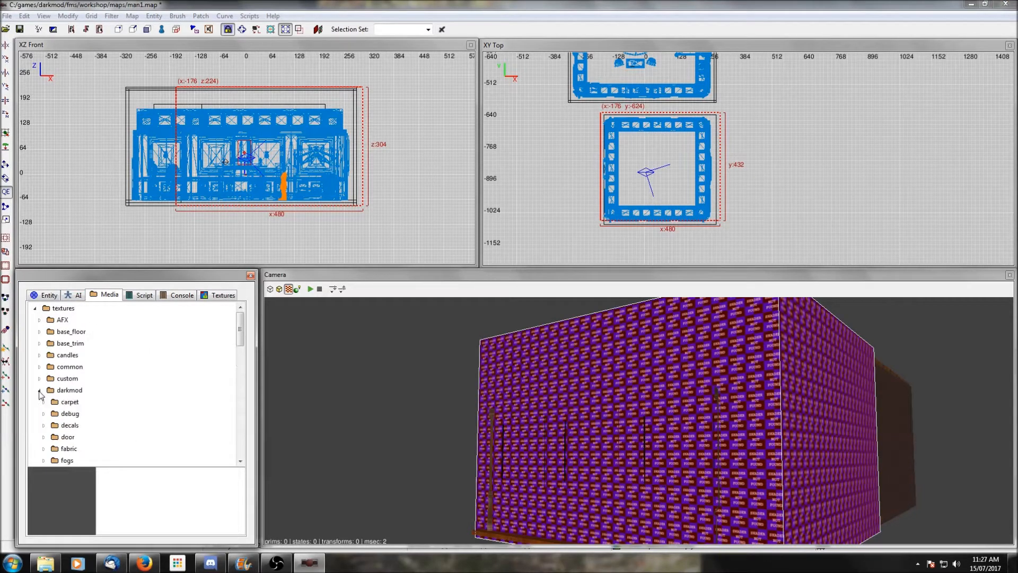
scroll(62, 386, down, 3)
scroll(109, 368, down, 3)
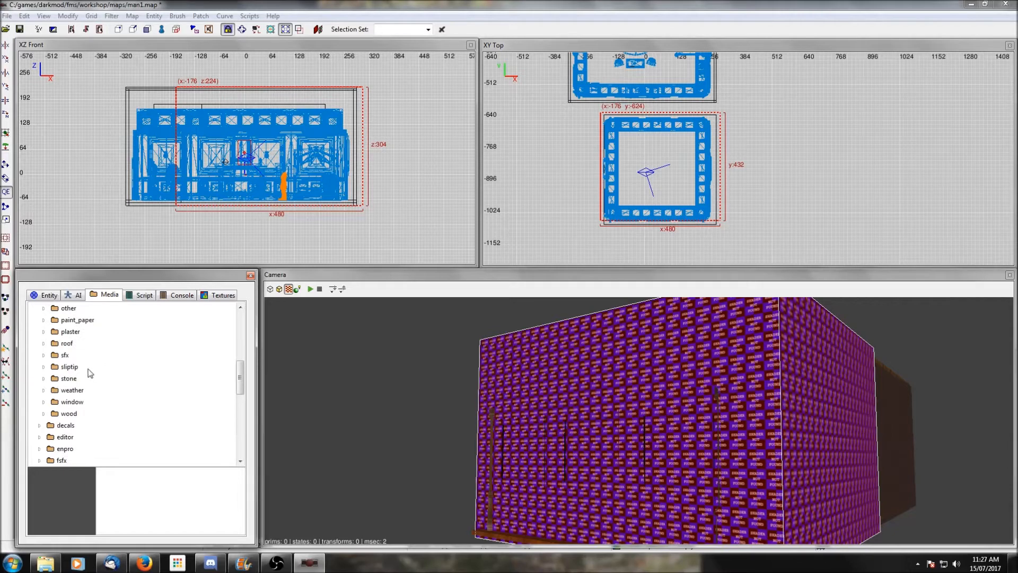
scroll(76, 344, up, 2)
click(48, 355)
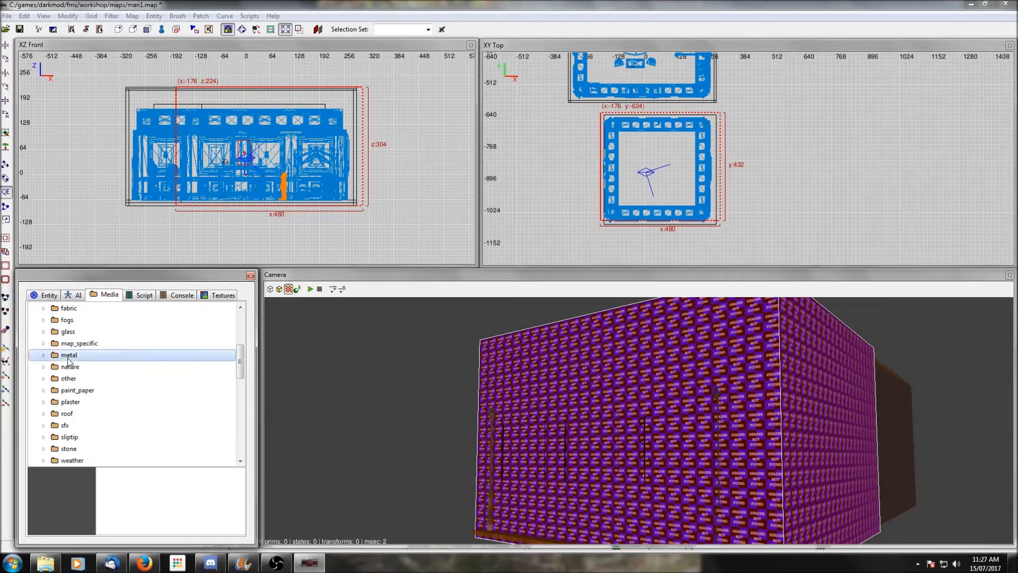
click(48, 356)
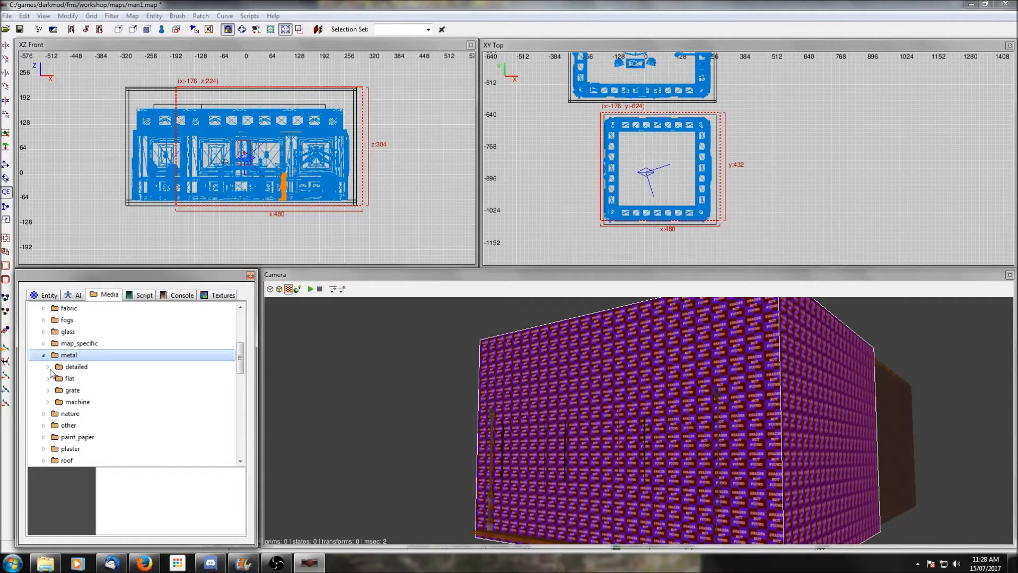
click(48, 367)
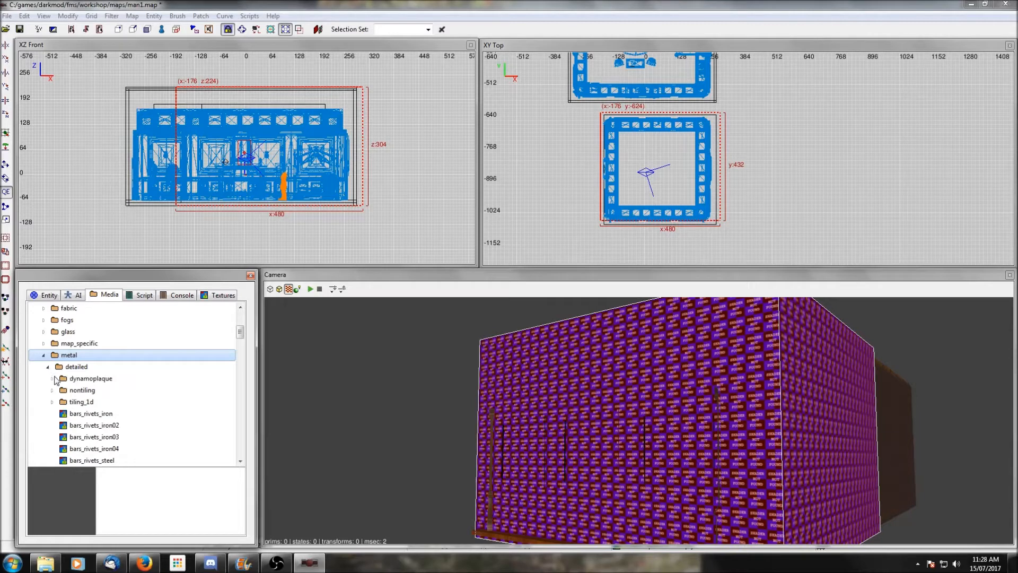
Apply the celtic_ornament02_gold texture to the enclosing brush and deselect it
click(79, 413)
scroll(80, 413, down, 3)
click(79, 413)
scroll(80, 412, down, 1)
scroll(79, 409, down, 1)
click(79, 409)
scroll(79, 409, down, 2)
click(79, 409)
click(84, 364)
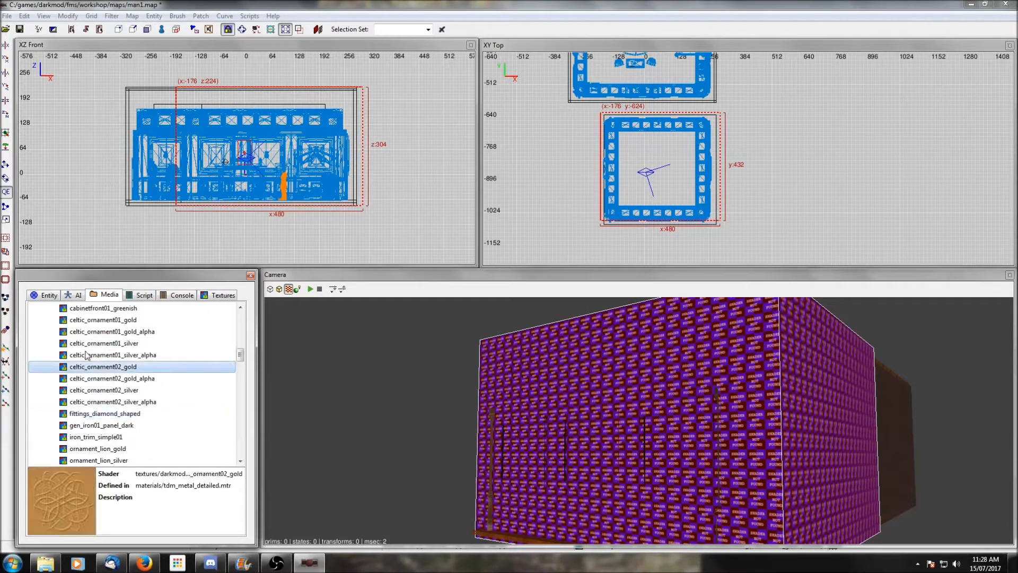
right_click(89, 369)
click(114, 386)
key(Escape)
Stretch the enclosing brush southward in the top view to 448 units so it covers the room's protruding wall edge
right_click(579, 413)
right_click(579, 413)
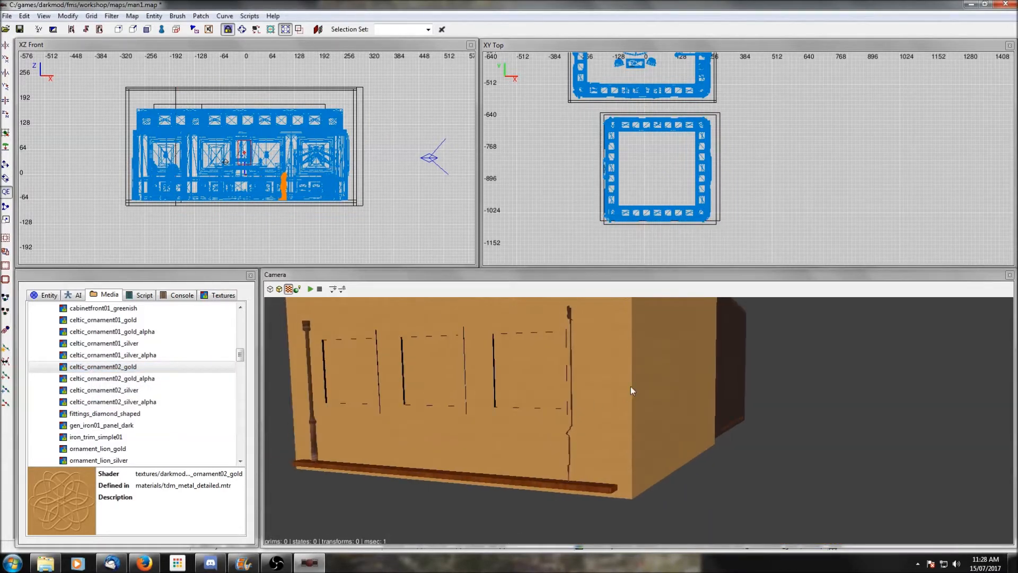
right_click(640, 408)
right_click(641, 408)
scroll(640, 408, up, 3)
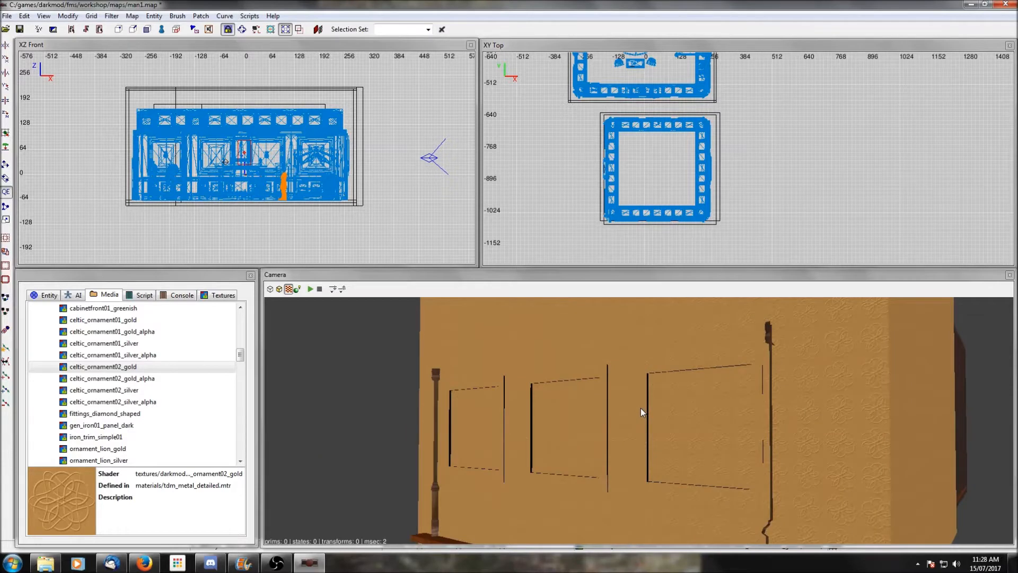
right_click(640, 408)
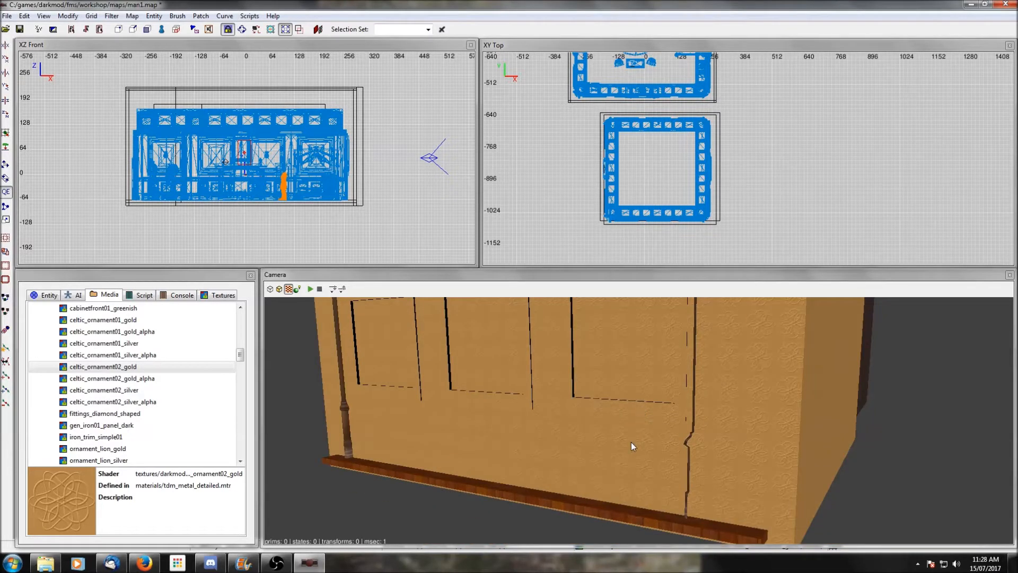
shift+click(599, 450)
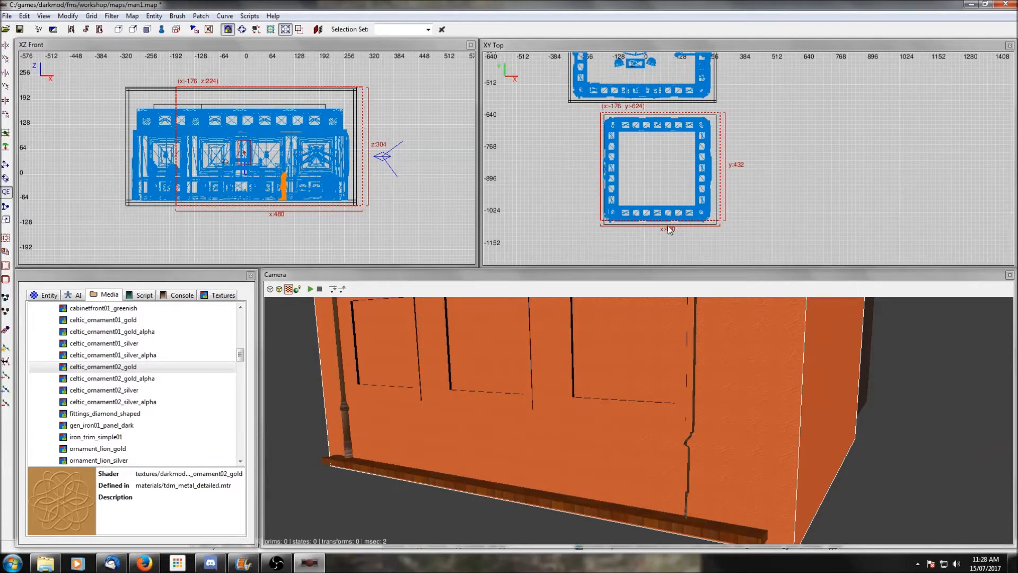
drag(667, 226, 667, 230)
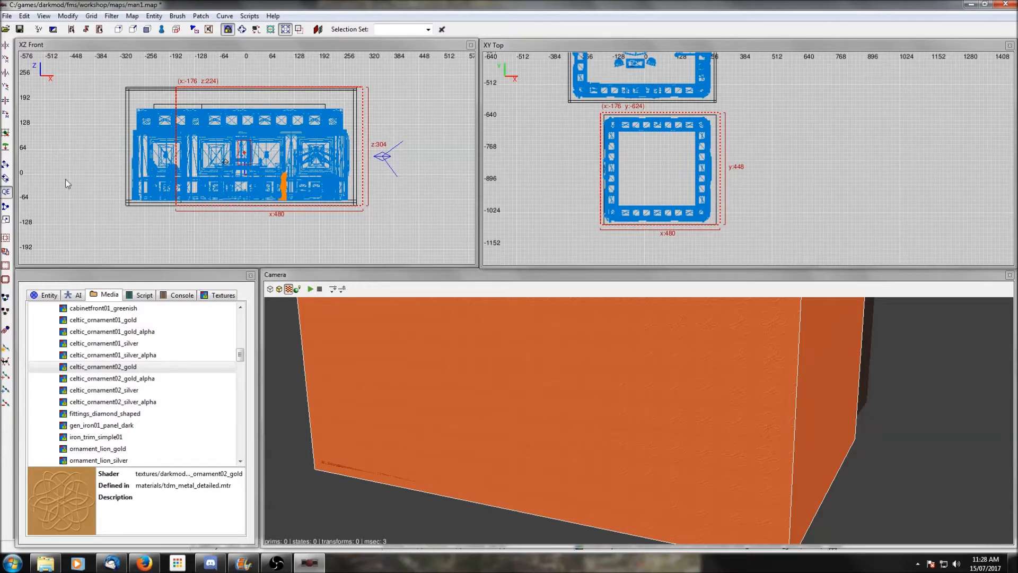
Hollow the enclosing brush, inspect the room's interior corner and walls, and deselect the brush
click(5, 265)
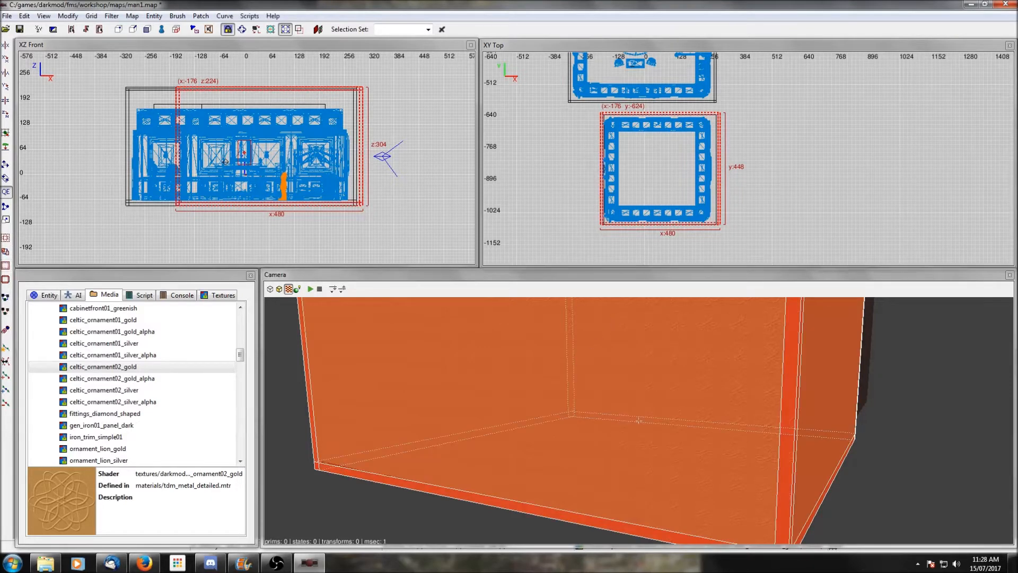
right_click(569, 356)
scroll(568, 356, up, 5)
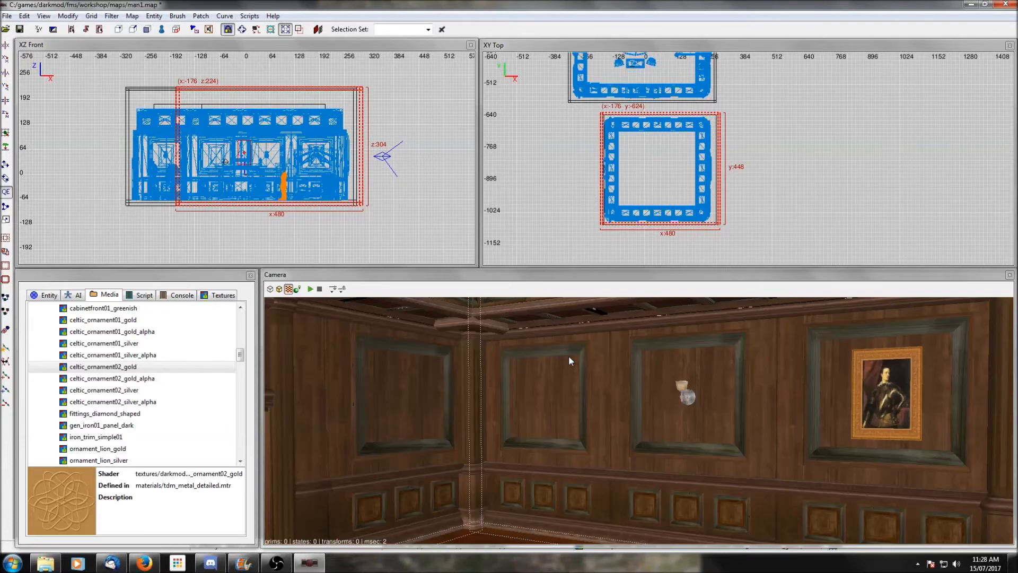
right_click(569, 356)
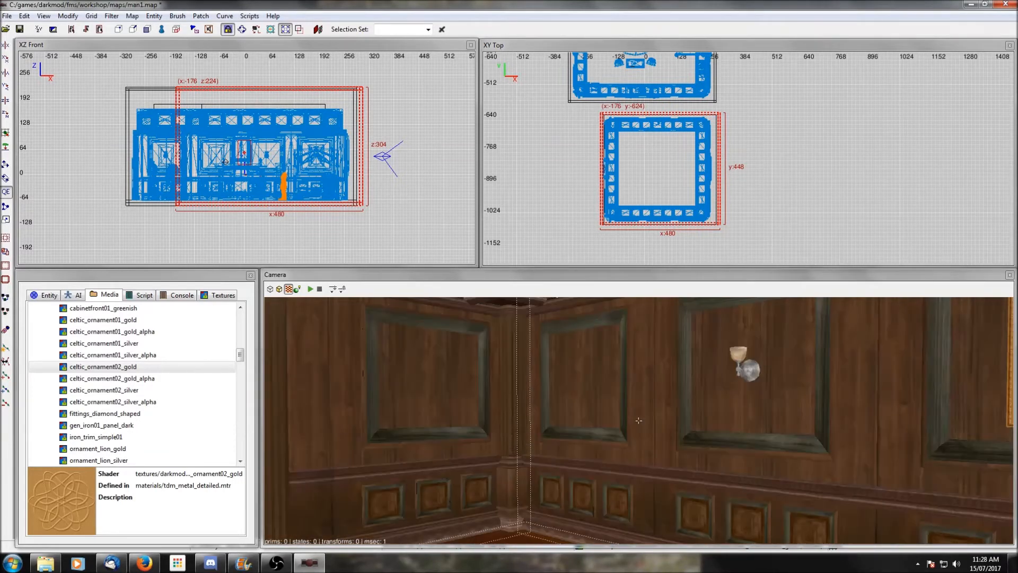
right_click(639, 420)
key(Escape)
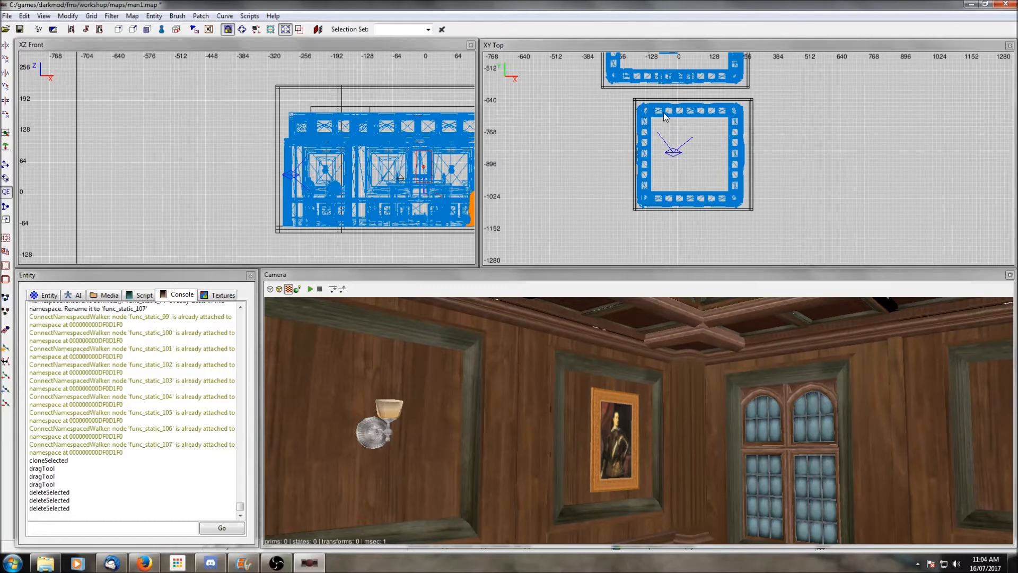
Select every part of the smaller room, including its outer brushes, and start saving the selection as a prefab
scroll(788, 109, down, 2)
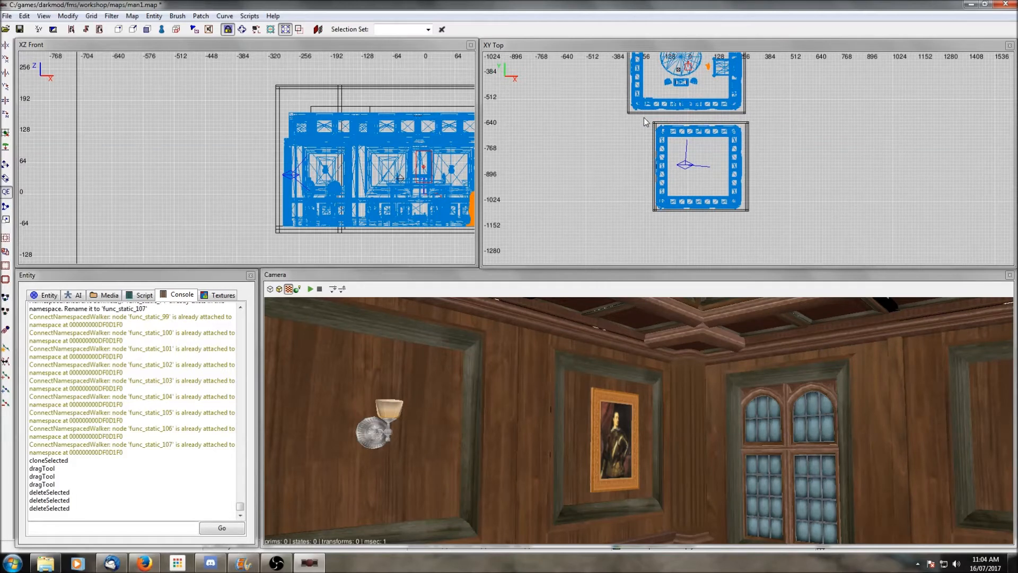
shift+drag(643, 117, 758, 224)
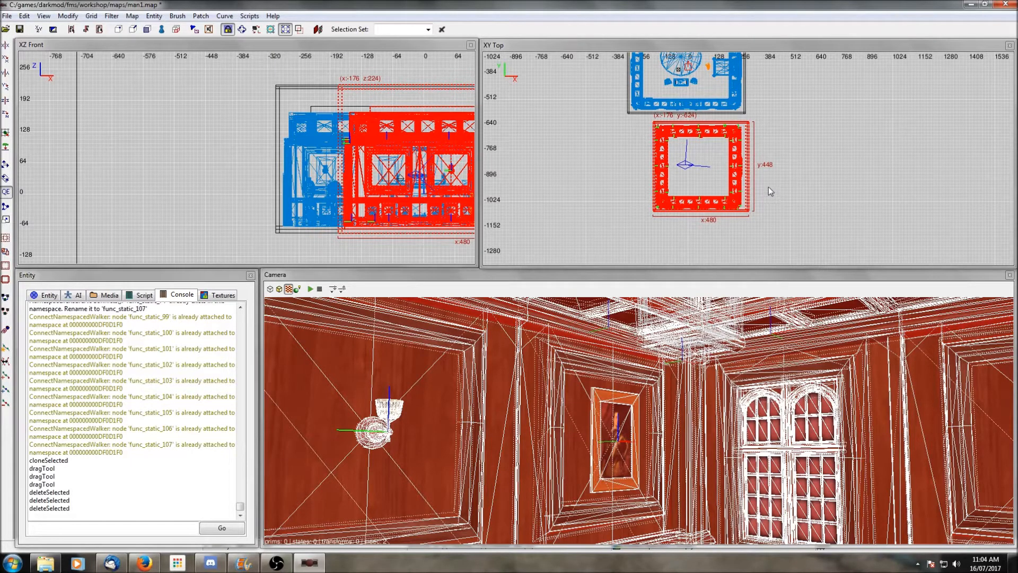
right_click(780, 157)
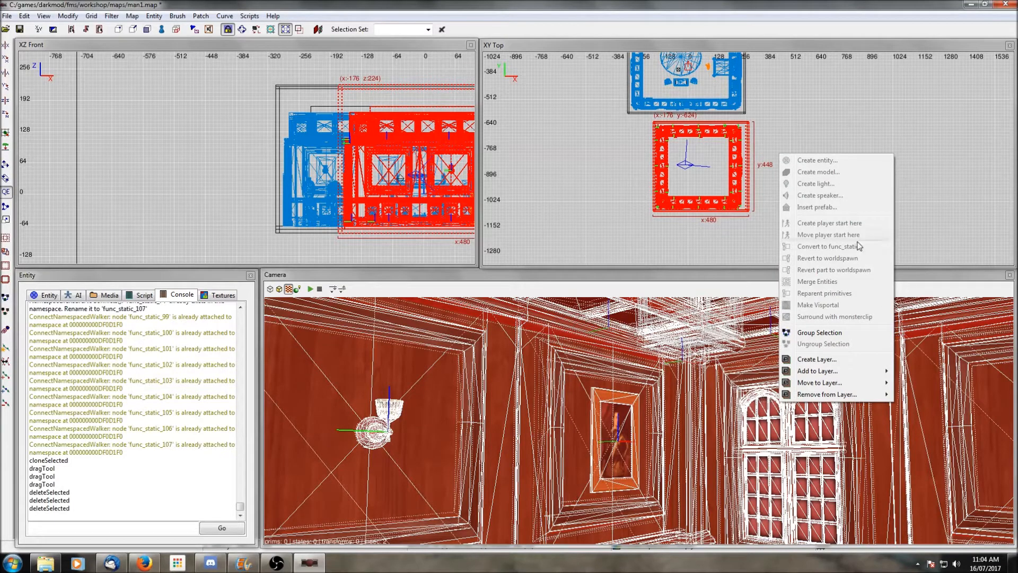
click(7, 17)
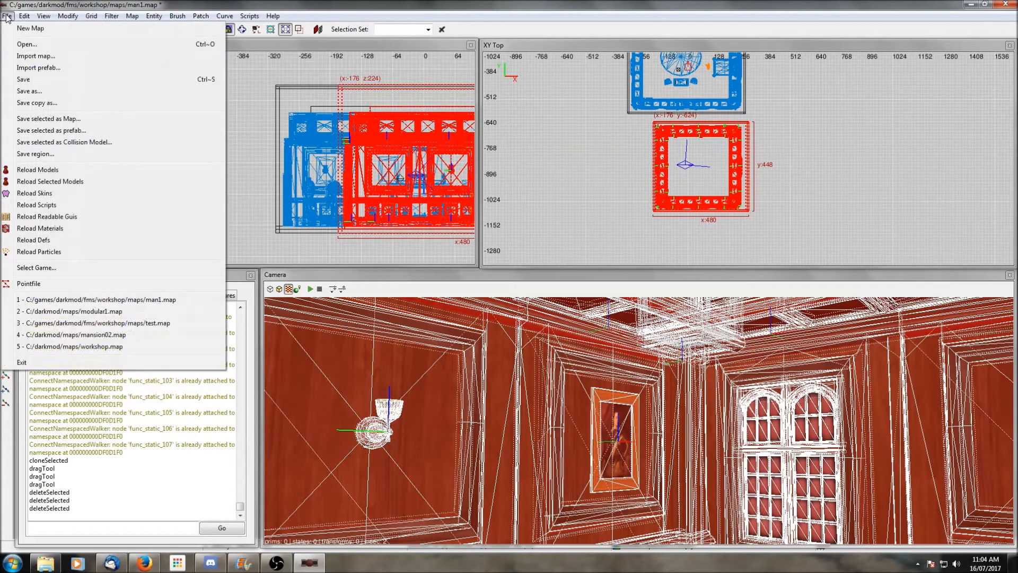
click(63, 132)
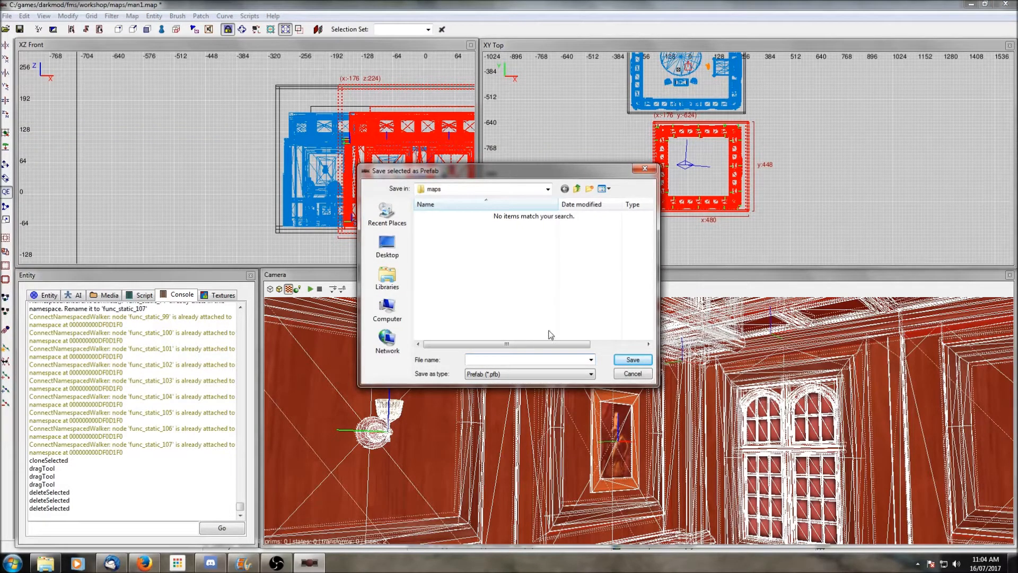
Save the selected room as prefab 3x3room in the darkmod/prefabs folder and deselect it
click(576, 189)
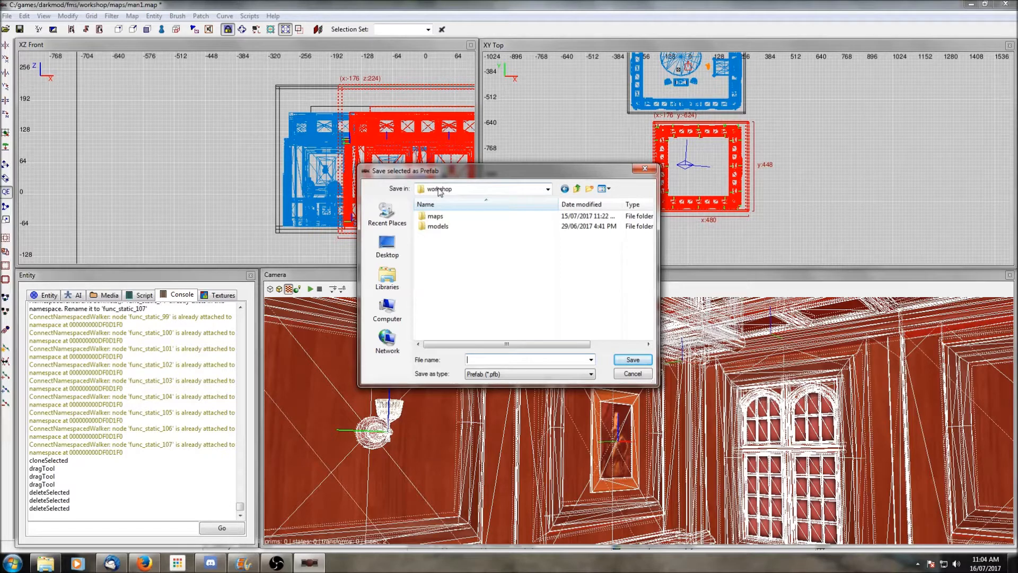
click(577, 188)
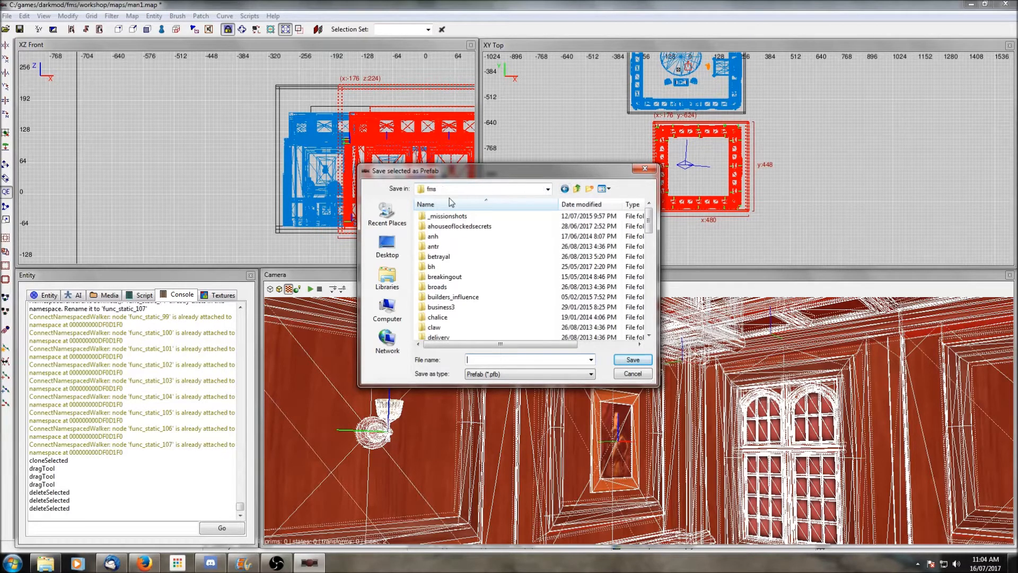
click(577, 189)
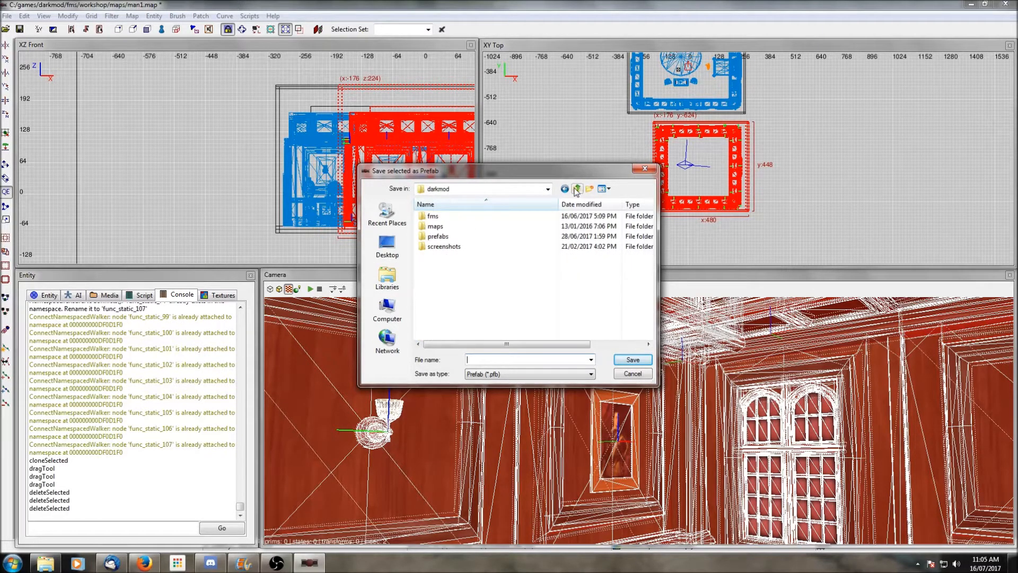
double_click(436, 237)
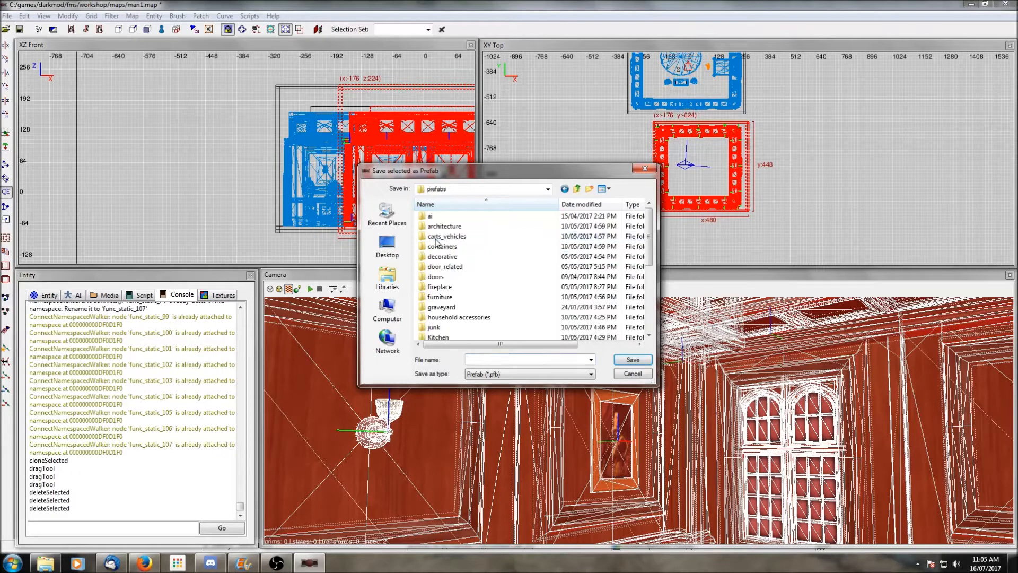
scroll(648, 269, down, 1)
scroll(648, 268, down, 3)
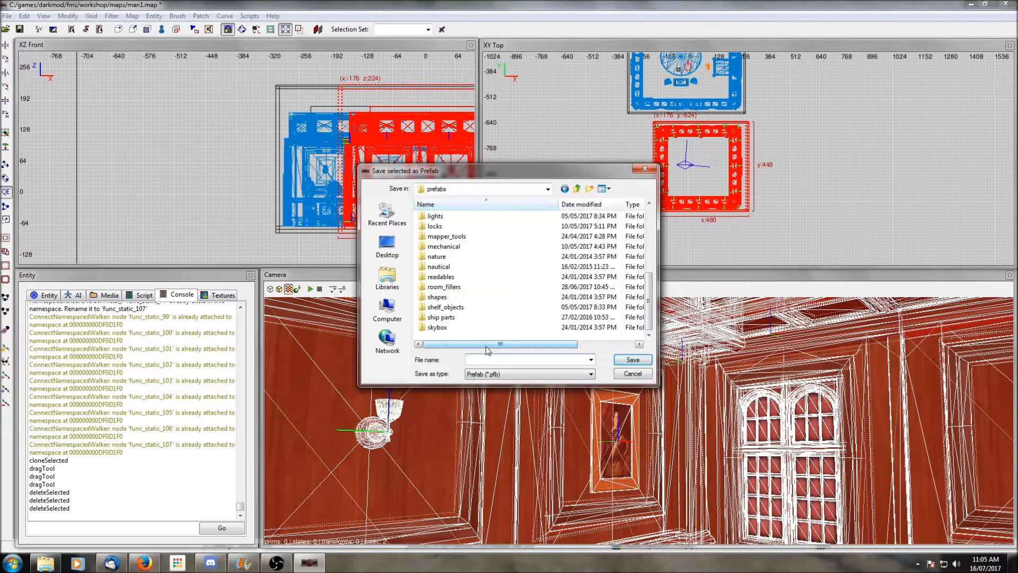
text(3room)
key(Return)
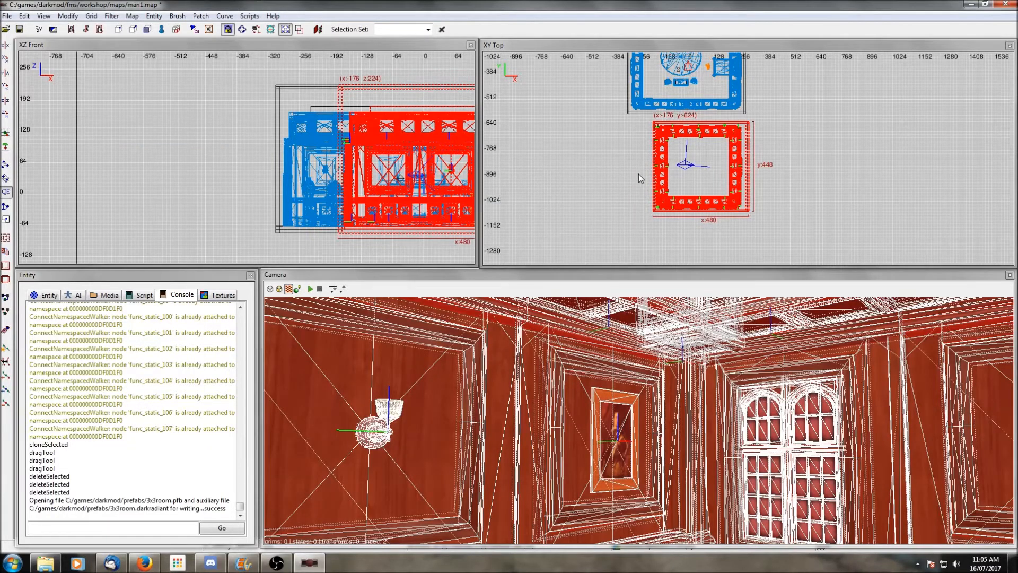
key(Escape)
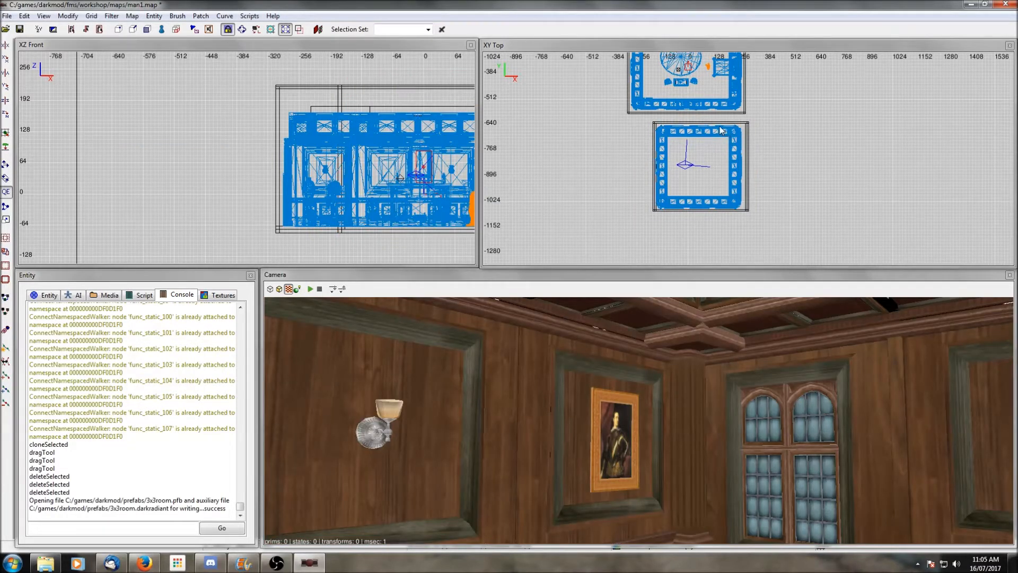
Start inserting a prefab in the empty area west of the smaller room and rescan the prefab folders
right_click(583, 167)
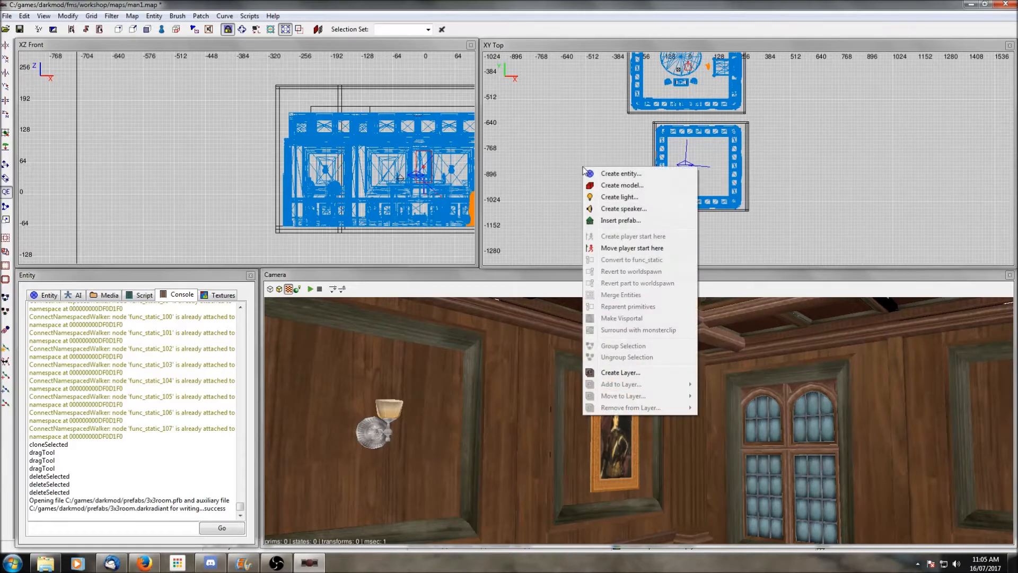
click(615, 220)
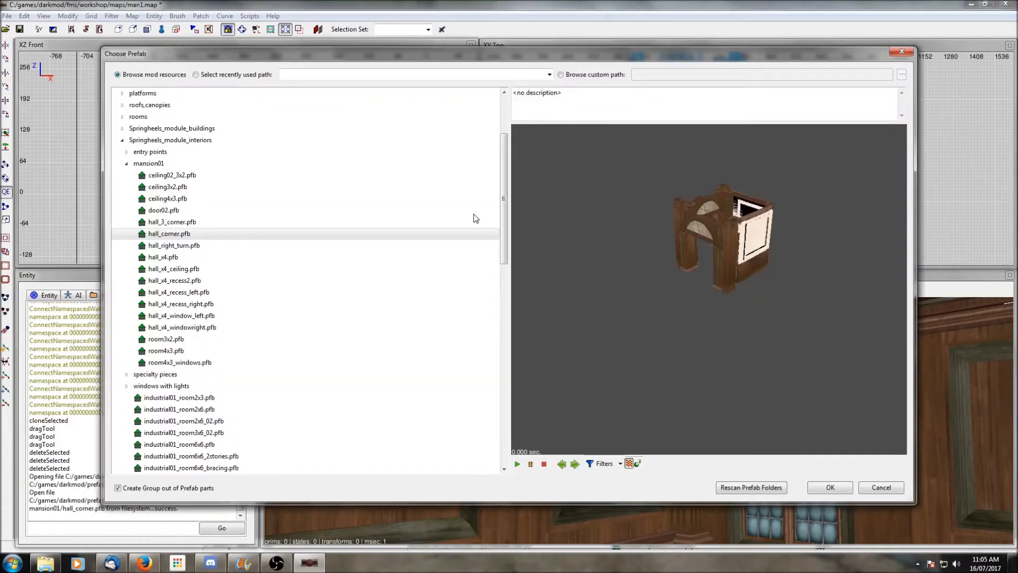
click(122, 140)
scroll(119, 175, down, 2)
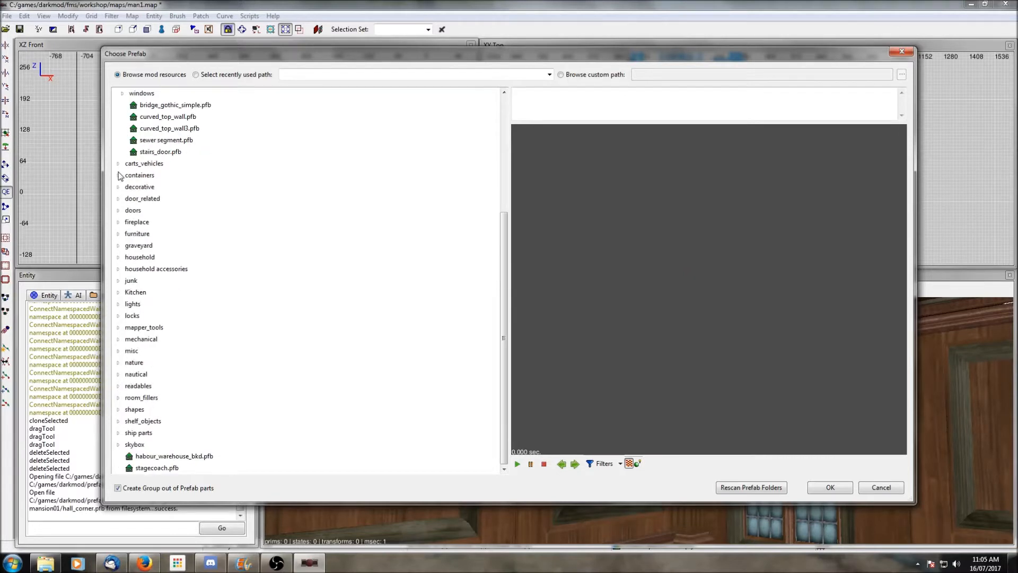
scroll(141, 275, up, 5)
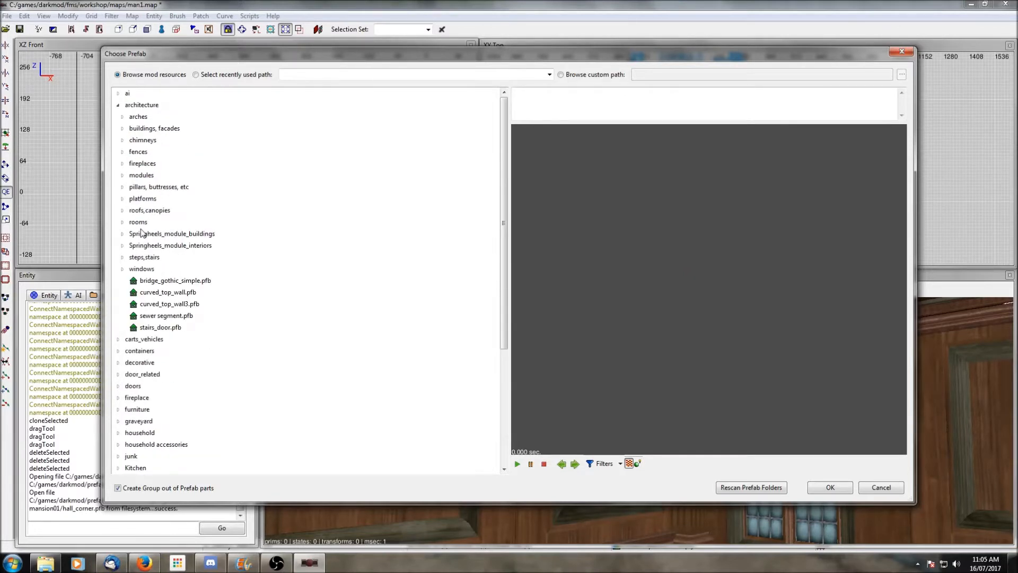
click(118, 105)
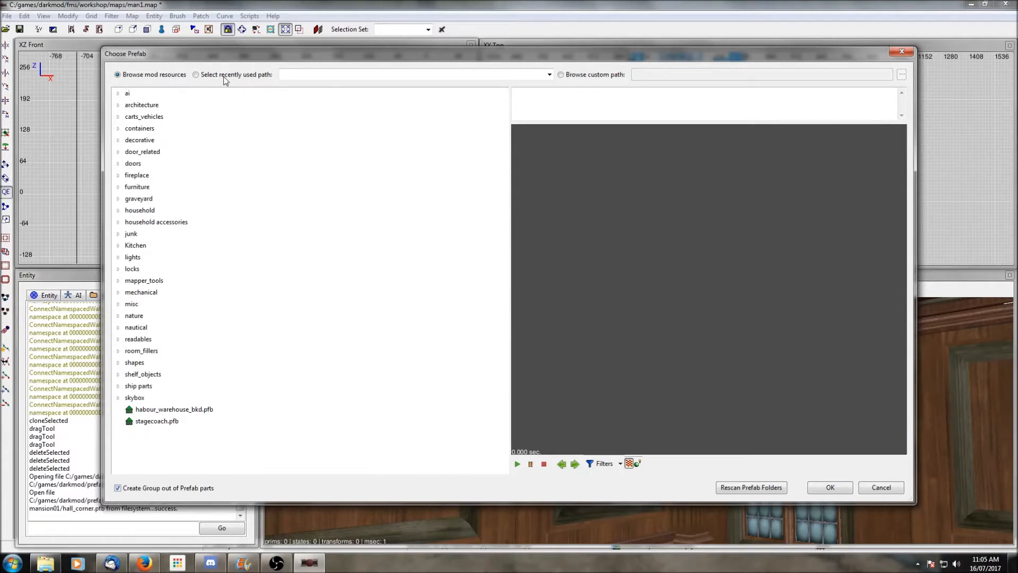
click(747, 489)
Find 3x3room.pfb among the mod resources and insert it into the map
scroll(307, 345, down, 6)
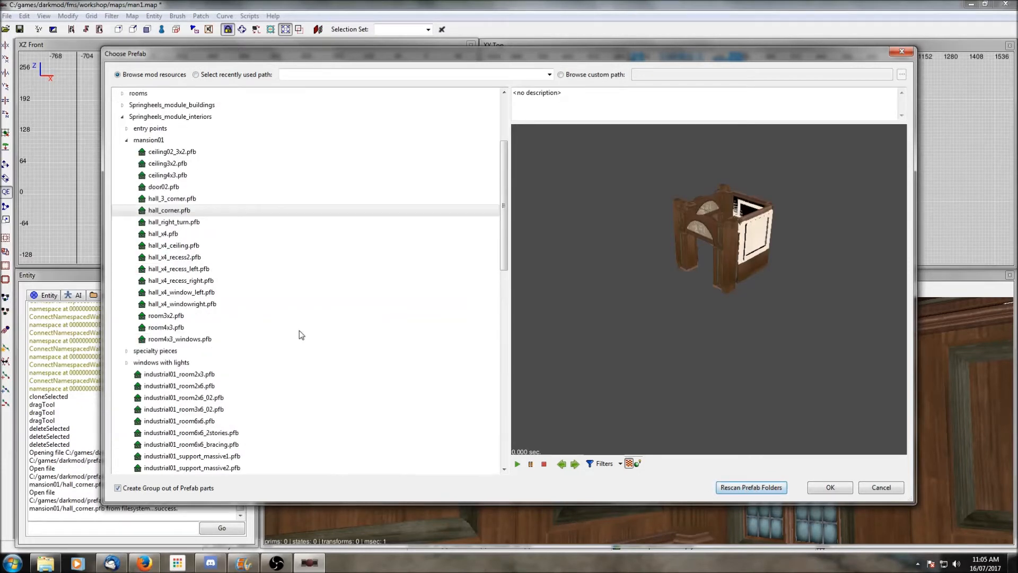
scroll(201, 271, down, 7)
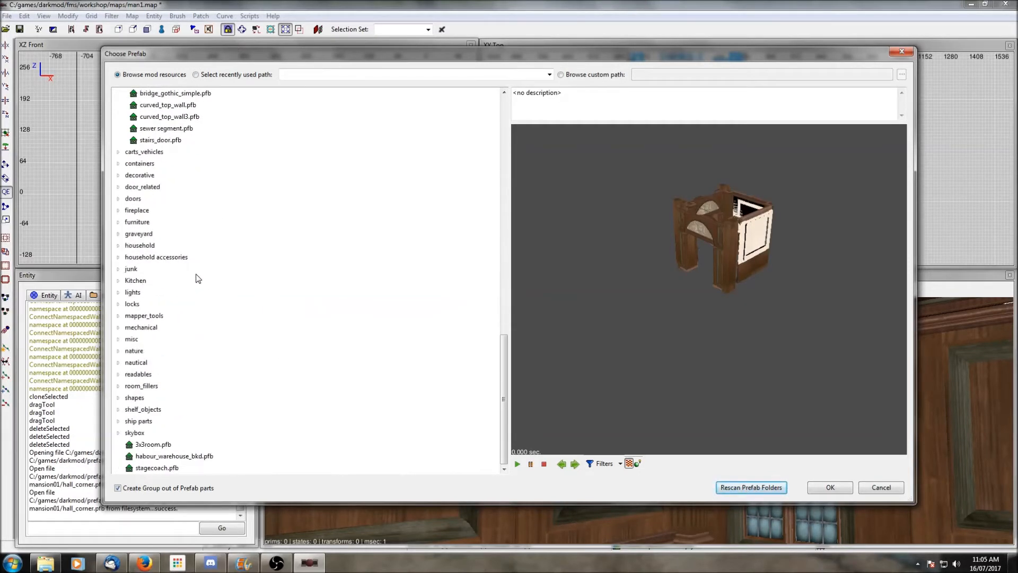
click(149, 447)
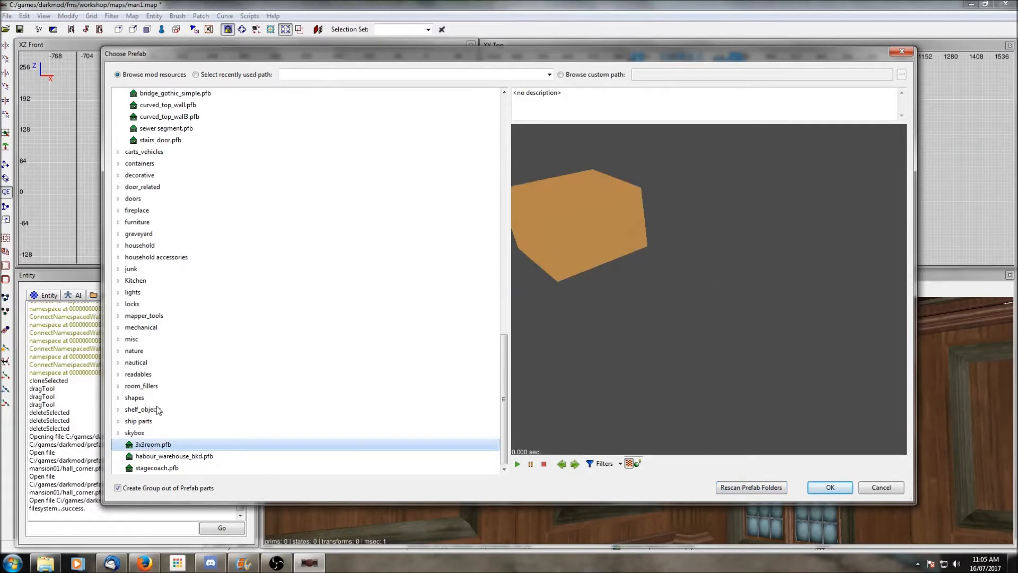
click(819, 485)
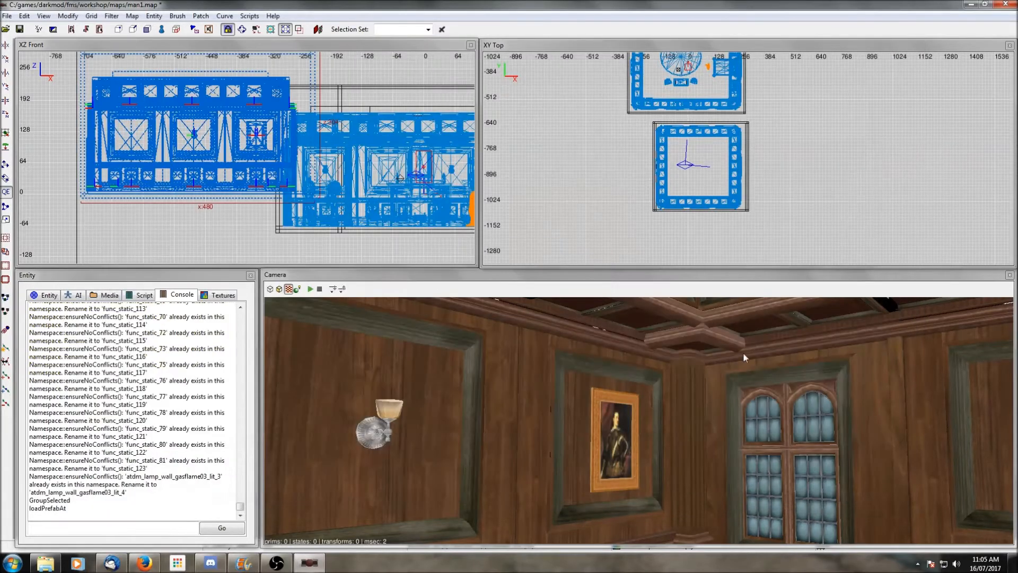
Move the inserted room to about x -848, y -704 in the top view and rotate it 180° about the z axis
scroll(623, 202, down, 2)
scroll(768, 219, up, 4)
right_drag(769, 219, 812, 145)
drag(709, 170, 689, 57)
right_drag(758, 91, 739, 169)
scroll(745, 90, up, 2)
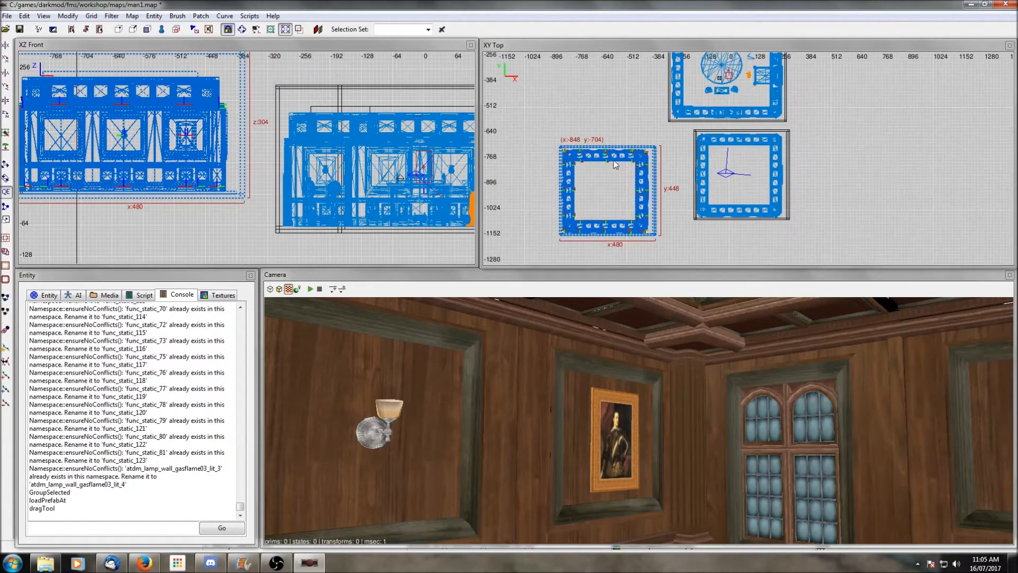
click(6, 114)
click(6, 114)
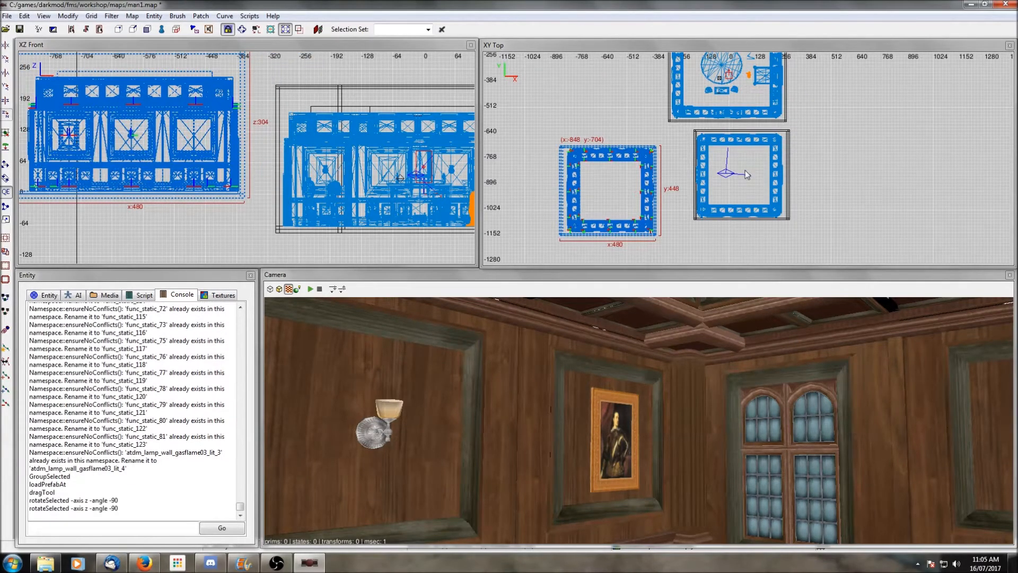
Move the inserted room farther west to about x -1056, y -632 and lower it to the existing rooms' floor level
scroll(648, 187, down, 1)
drag(667, 186, 634, 175)
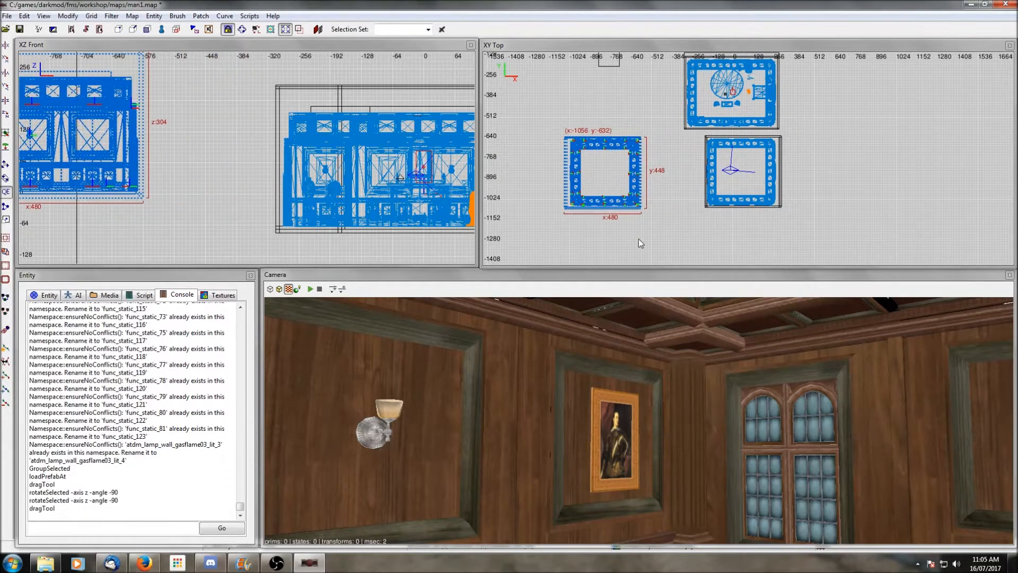
drag(134, 126, 134, 156)
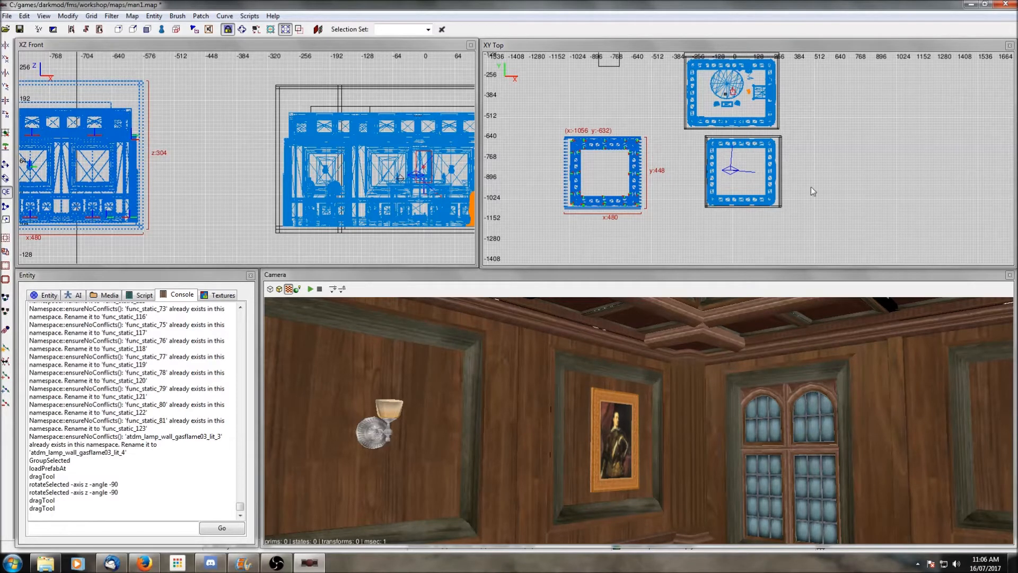
scroll(779, 135, down, 2)
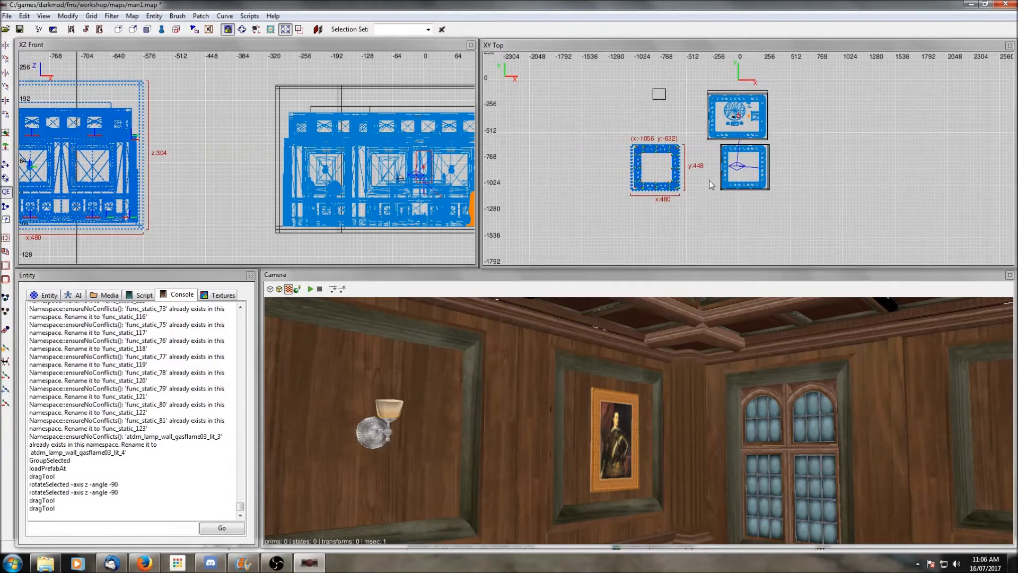
Deselect the inserted room and insert hall_x4.pfb from the mansion01 prefabs west of the larger room
key(Escape)
scroll(806, 164, up, 2)
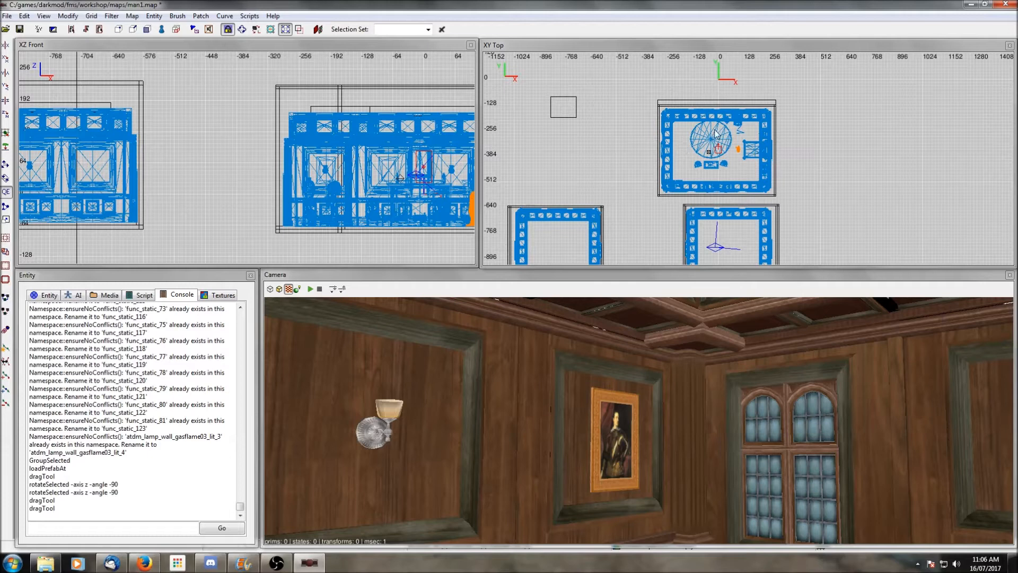
right_click(633, 123)
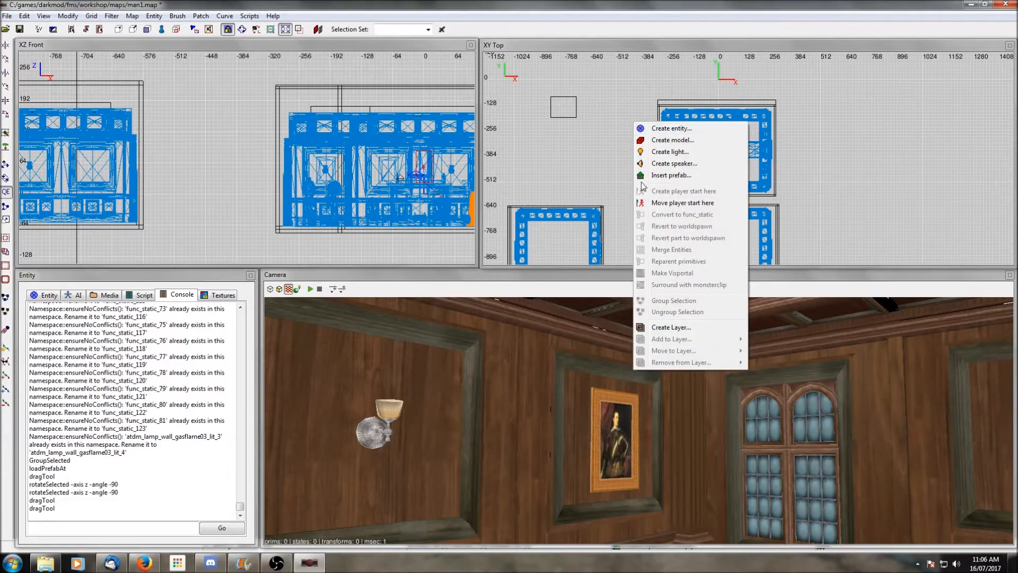
click(669, 175)
scroll(257, 138, up, 4)
scroll(257, 139, up, 10)
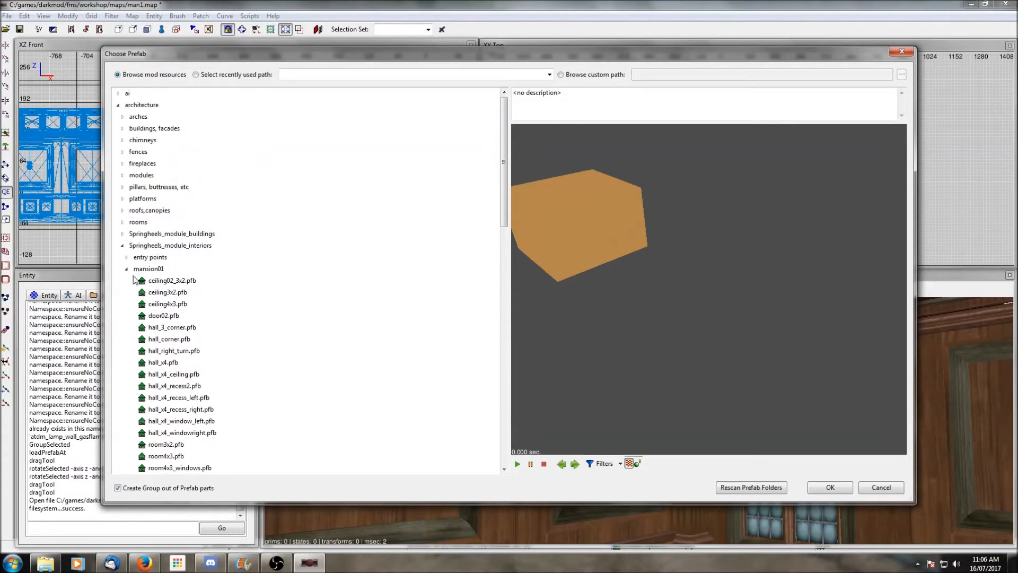
scroll(134, 278, down, 4)
click(166, 226)
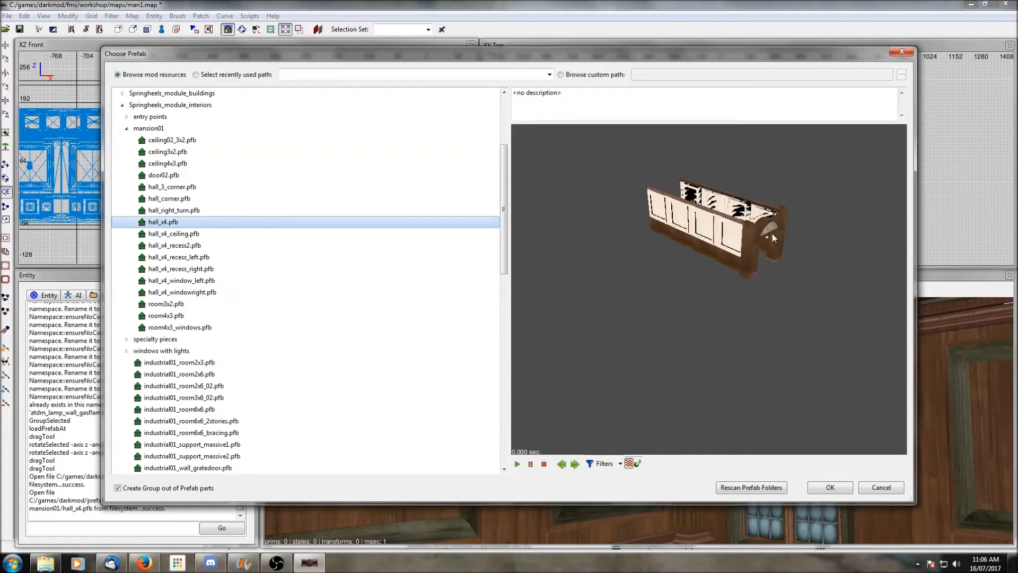
click(830, 487)
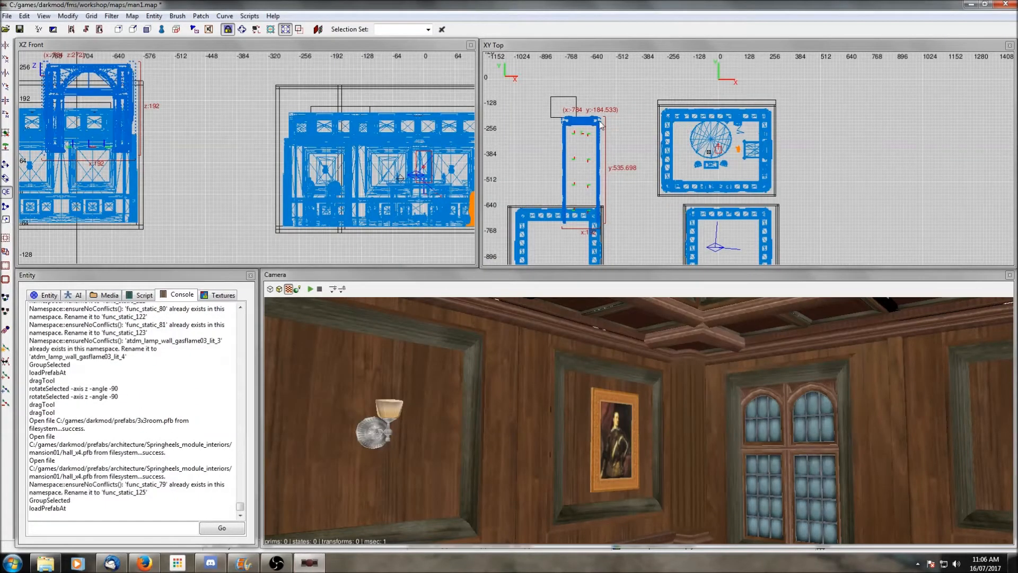
Move the hall piece beside the larger room's west wall at x -496, y -112.533, and lower it to z 120
drag(601, 124, 658, 109)
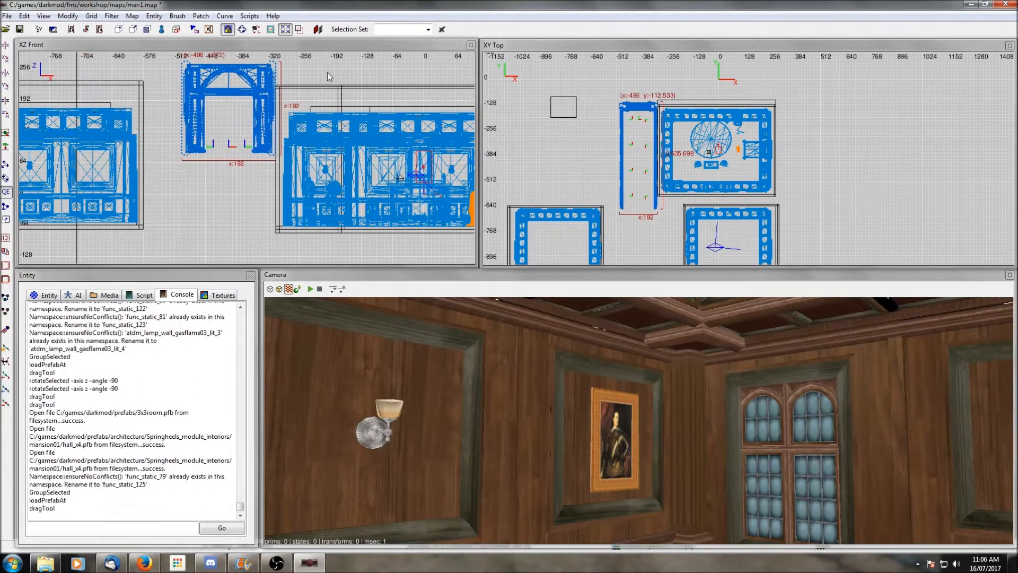
drag(264, 80, 264, 151)
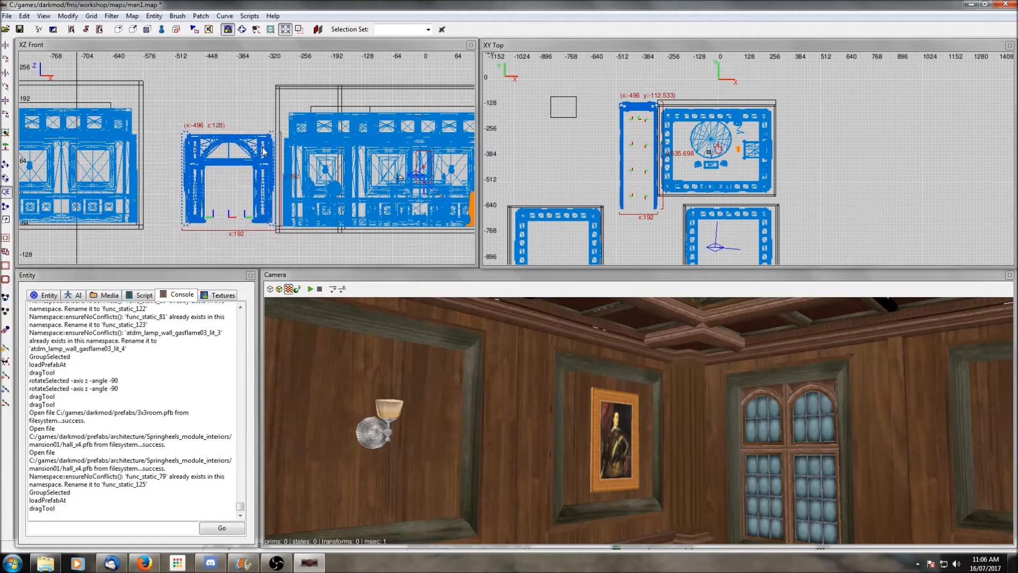
scroll(276, 175, up, 4)
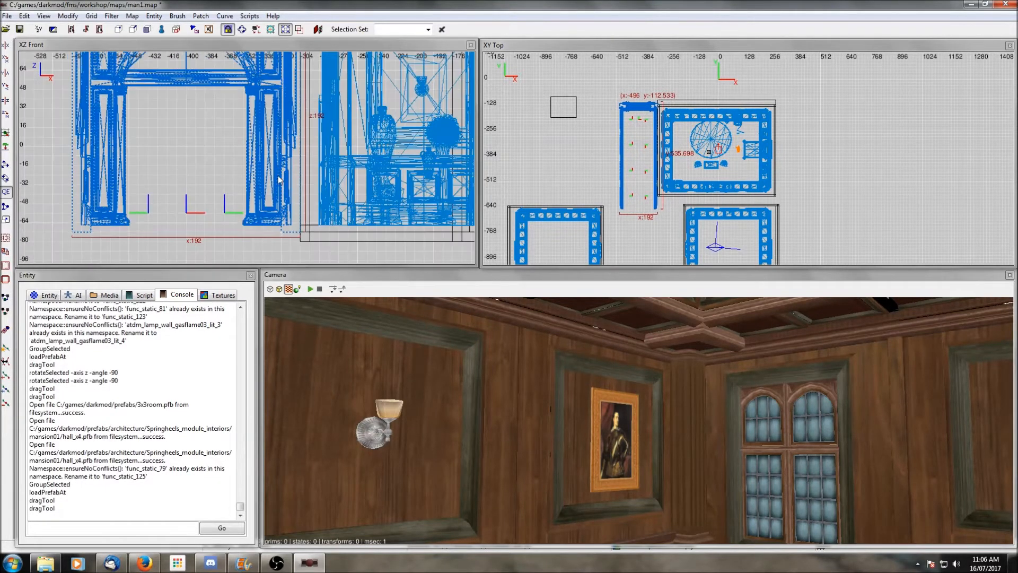
drag(277, 176, 278, 177)
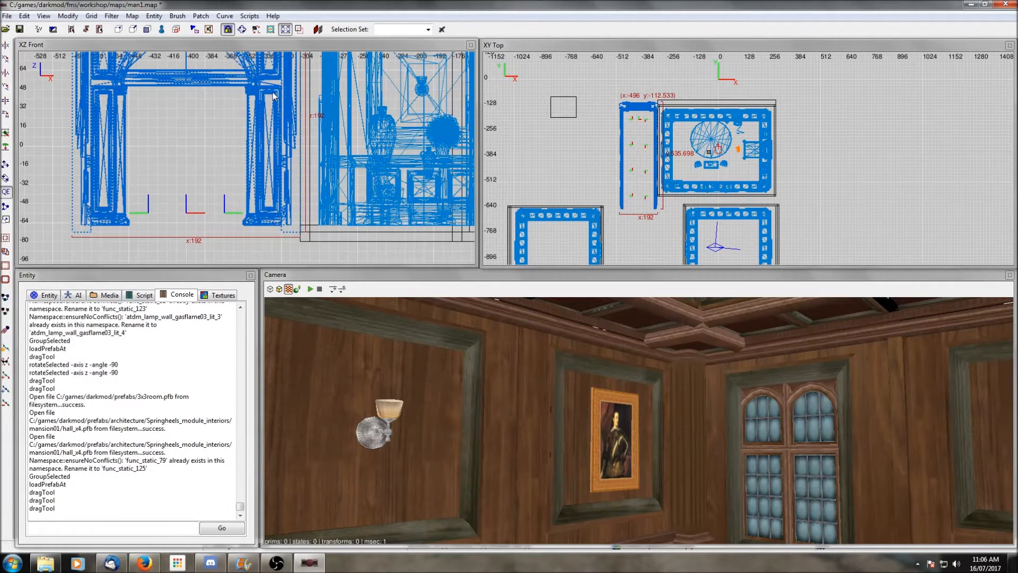
scroll(275, 95, down, 3)
scroll(651, 144, up, 4)
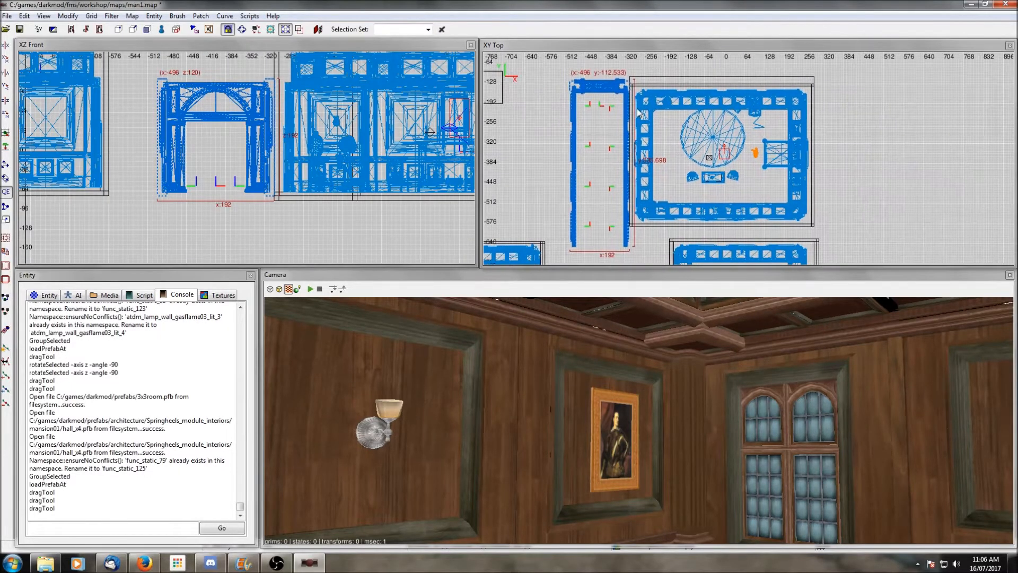
scroll(624, 122, down, 4)
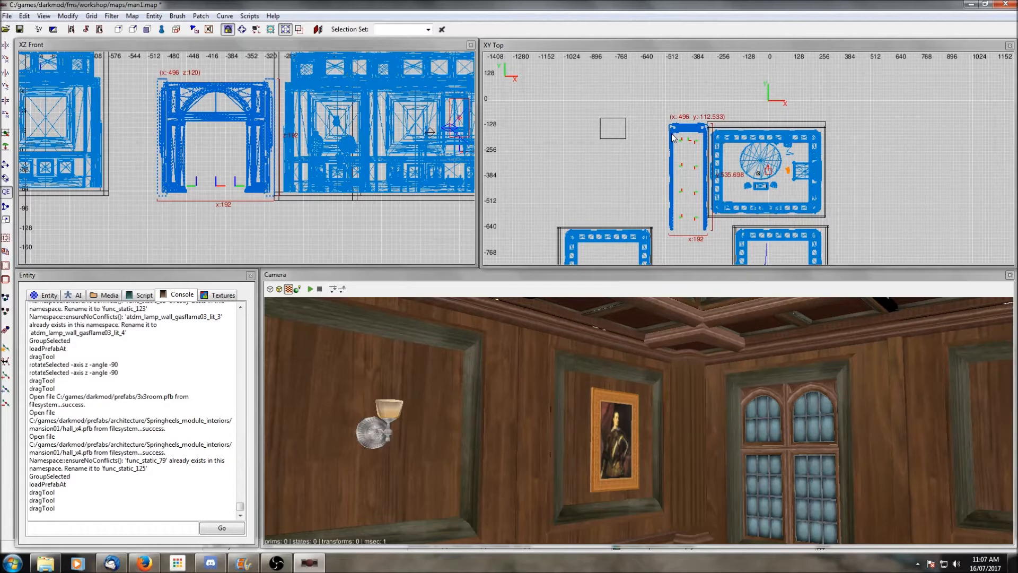
scroll(673, 137, up, 2)
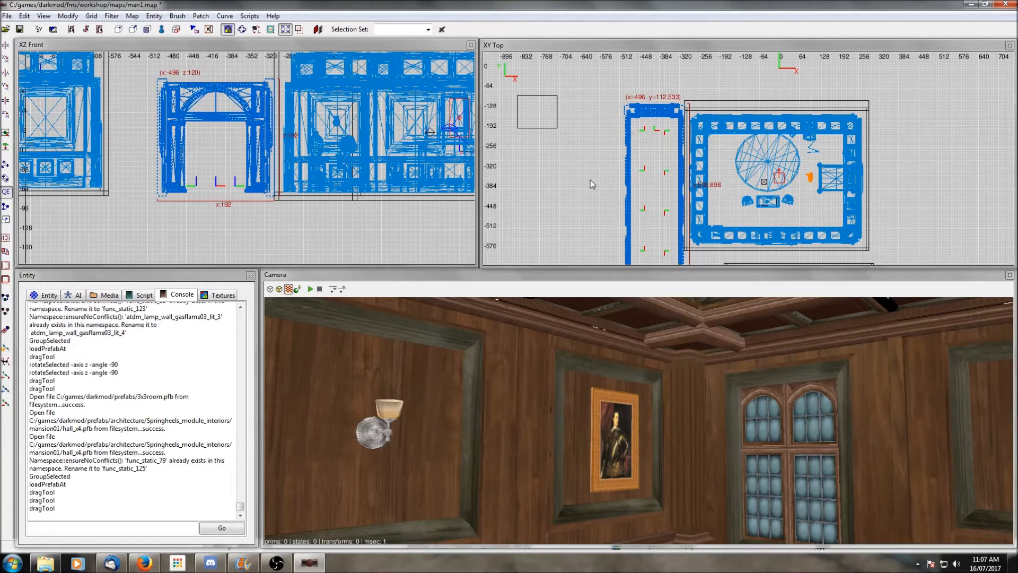
Open the layer list, clear the selection and create a new layer named hallway
key(ctrl+l)
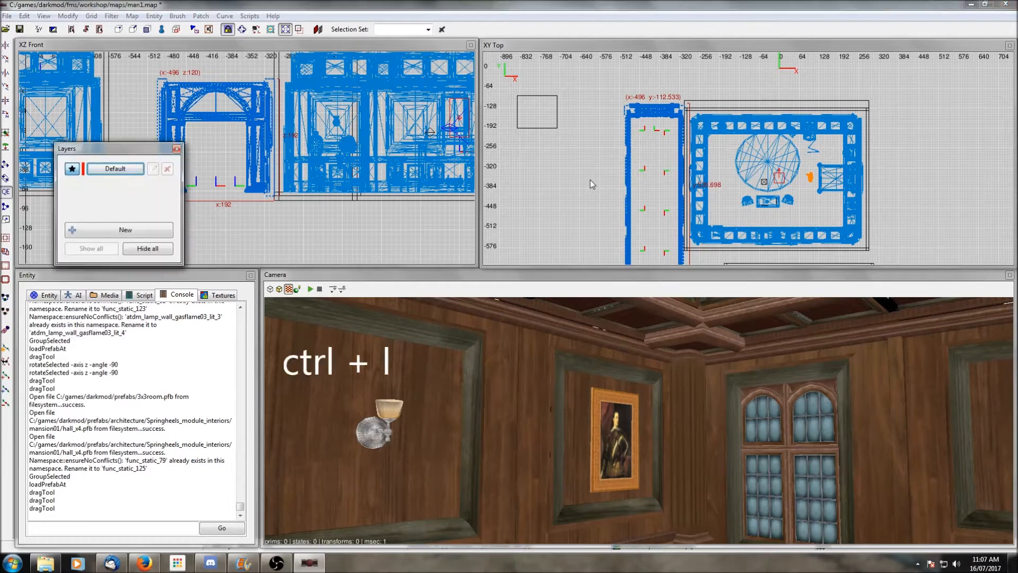
click(115, 168)
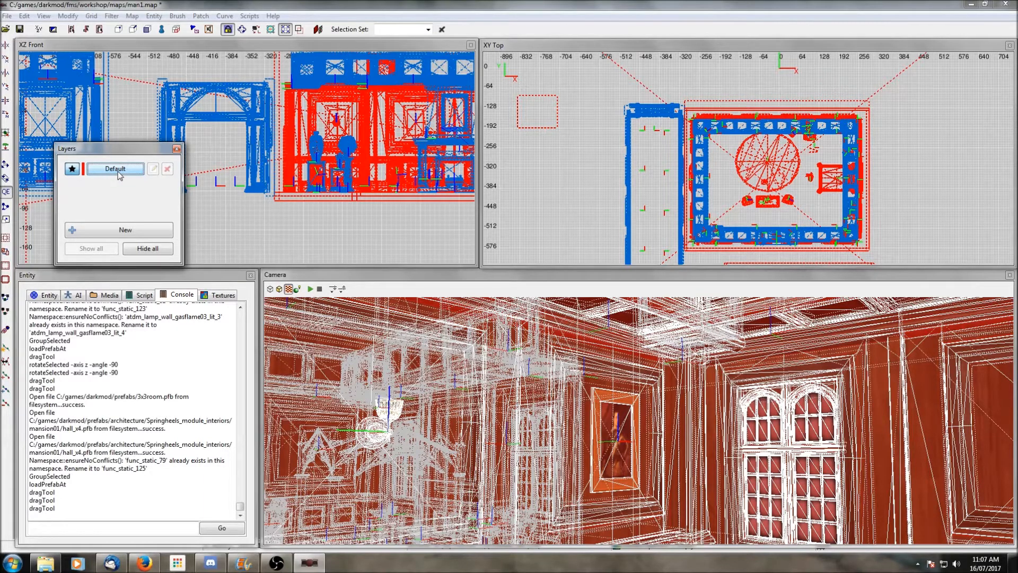
key(Escape)
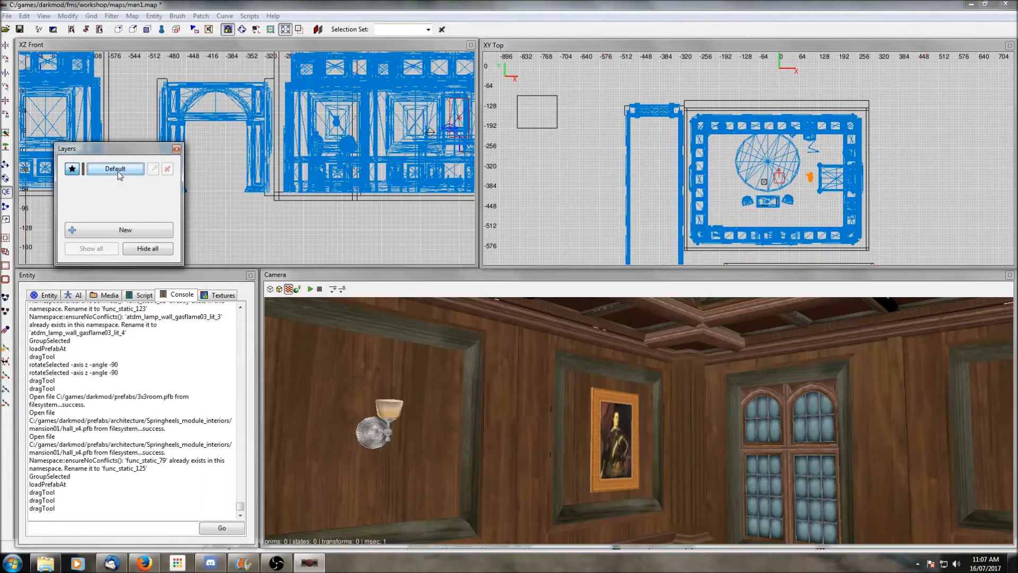
click(112, 230)
text(hallway)
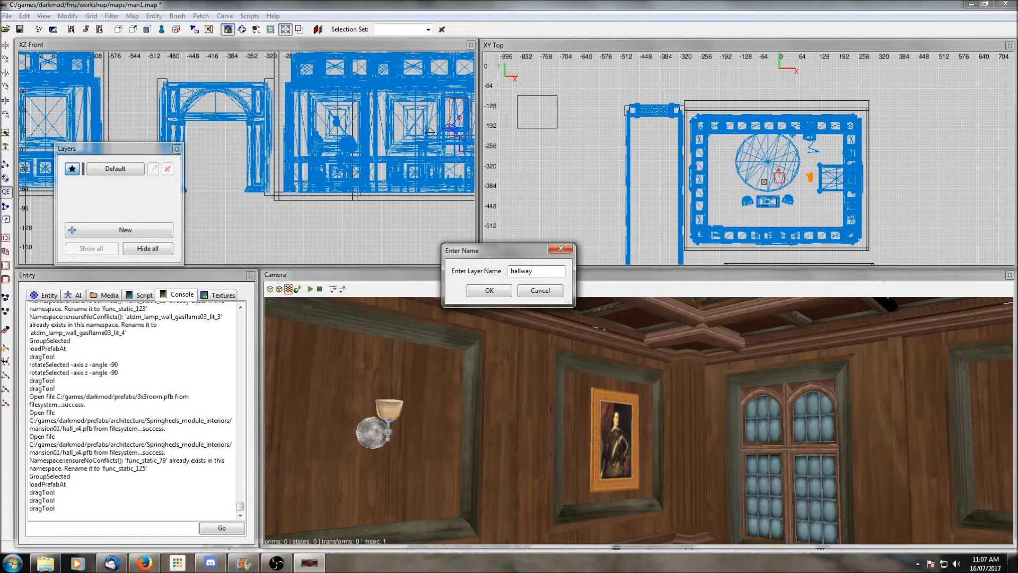
key(Return)
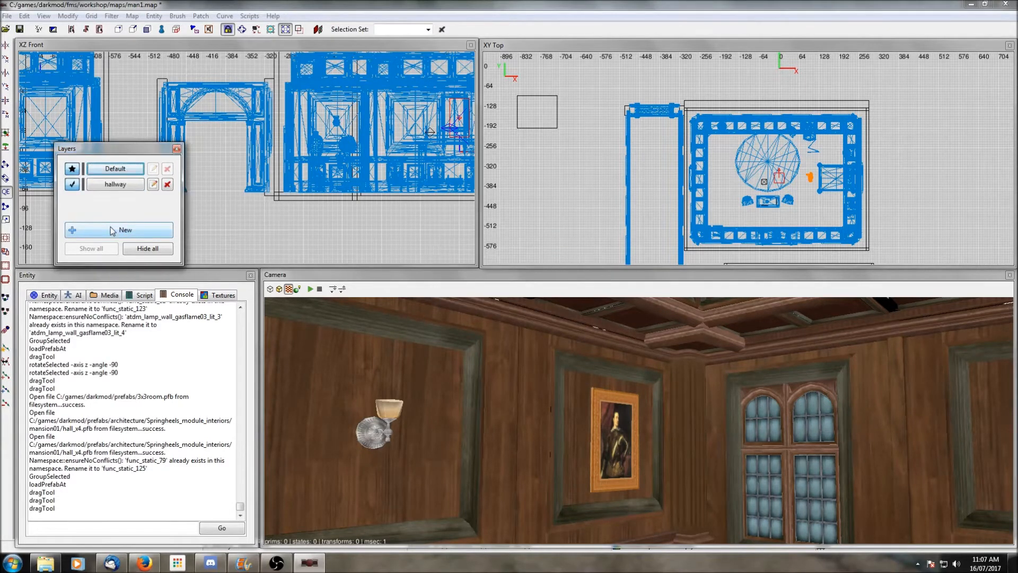
Select the hall piece west of the larger room and move it to the hallway layer
shift+click(654, 112)
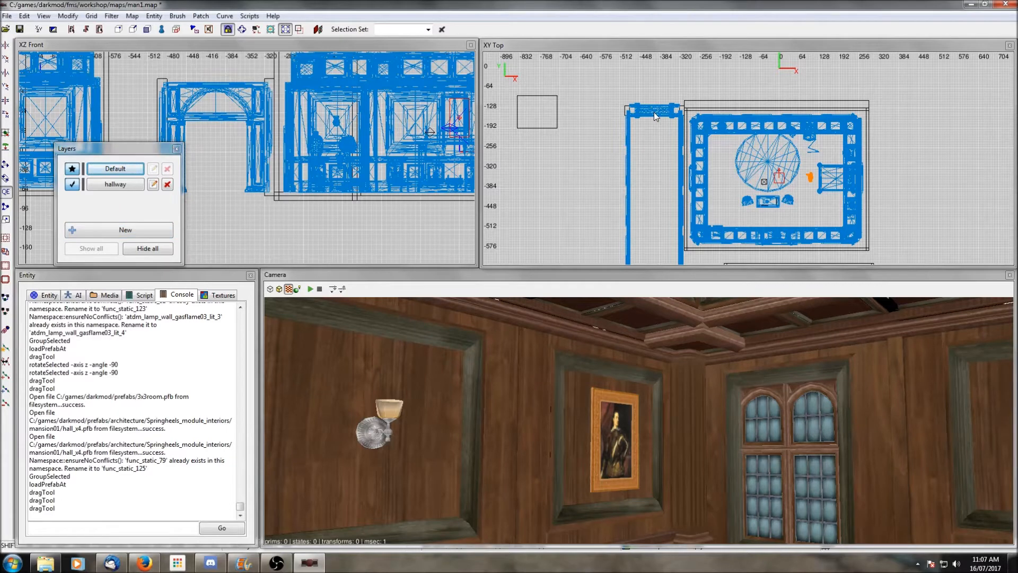
shift+click(654, 112)
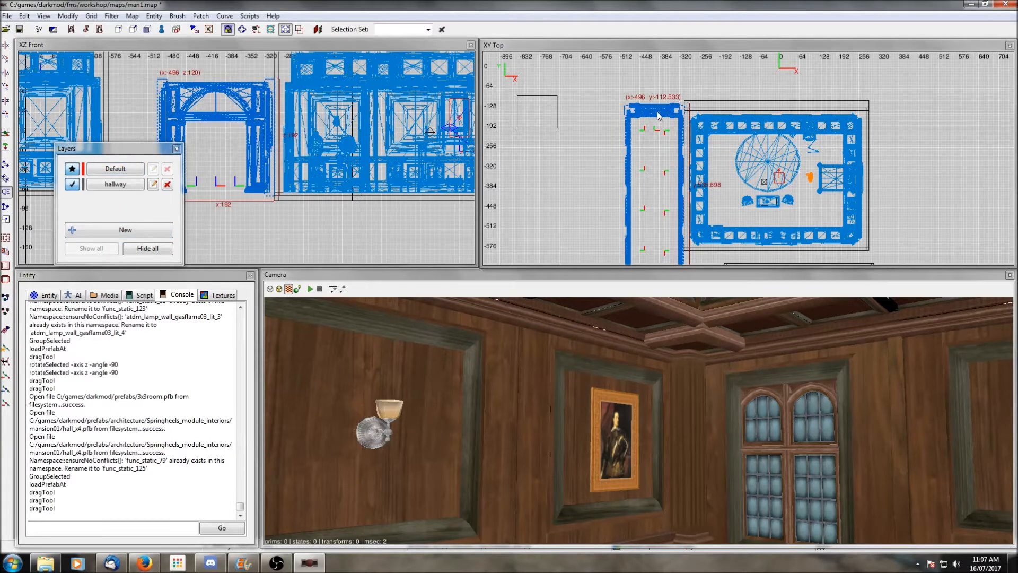
right_click(558, 183)
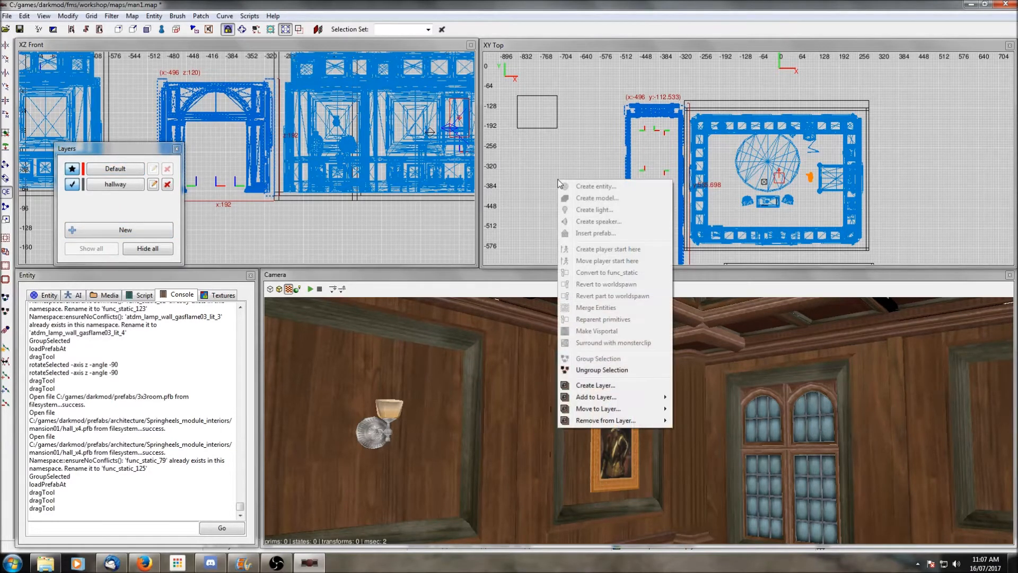
mouse_move(607, 409)
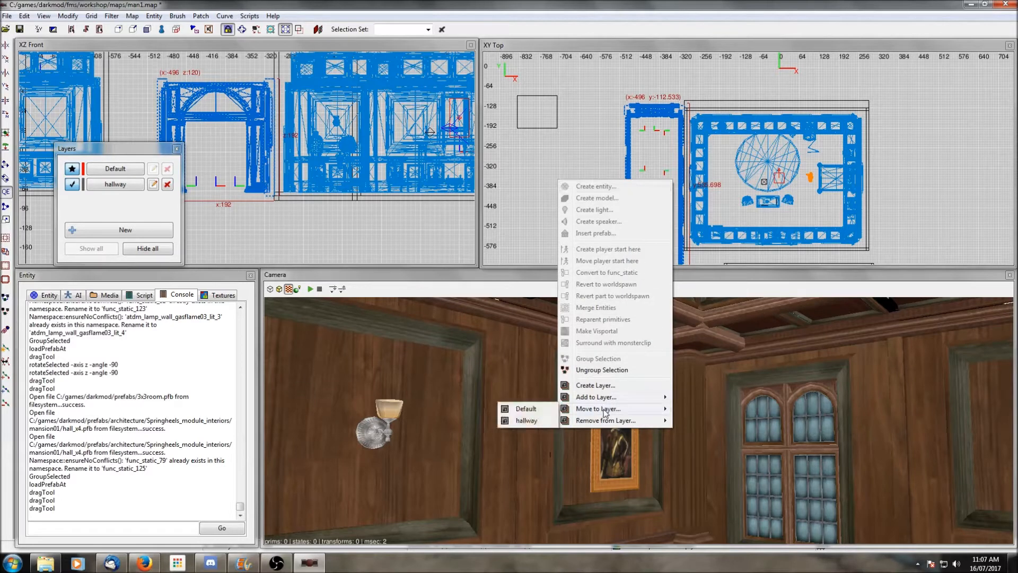
click(532, 421)
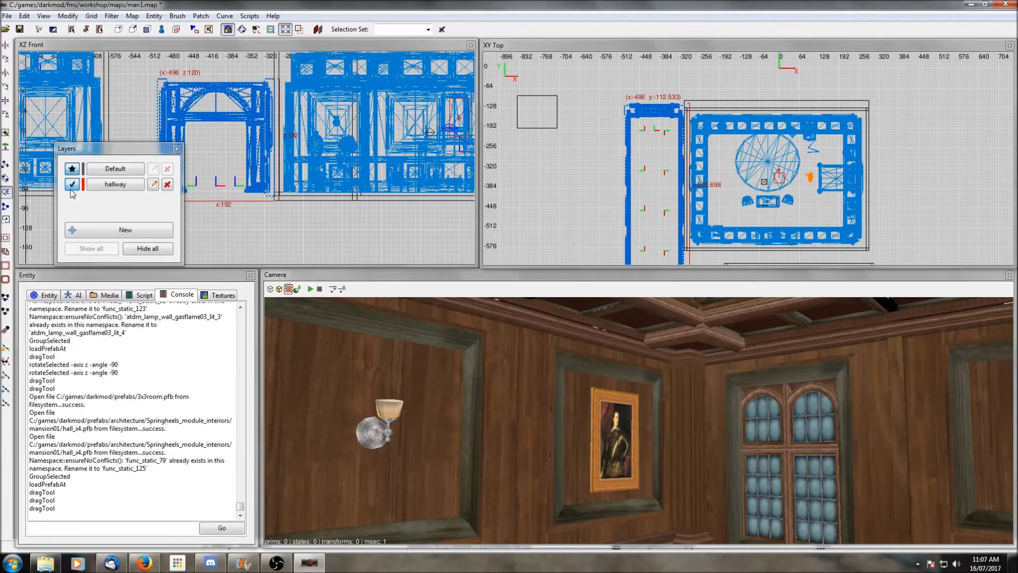
Hide the Default layer and show it again, leaving hallway as the active layer
click(71, 169)
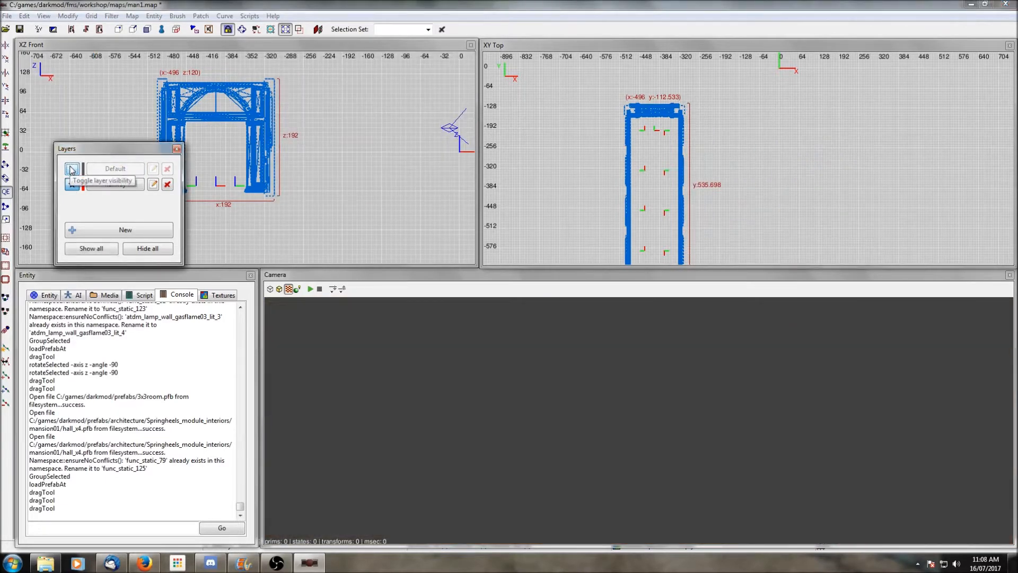
scroll(573, 134, down, 4)
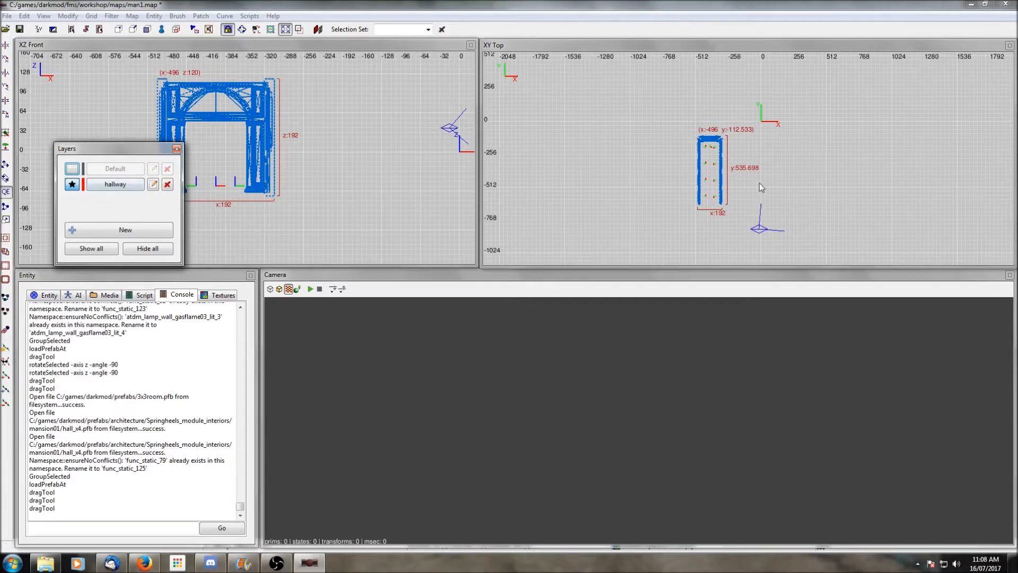
scroll(761, 188, up, 3)
click(71, 169)
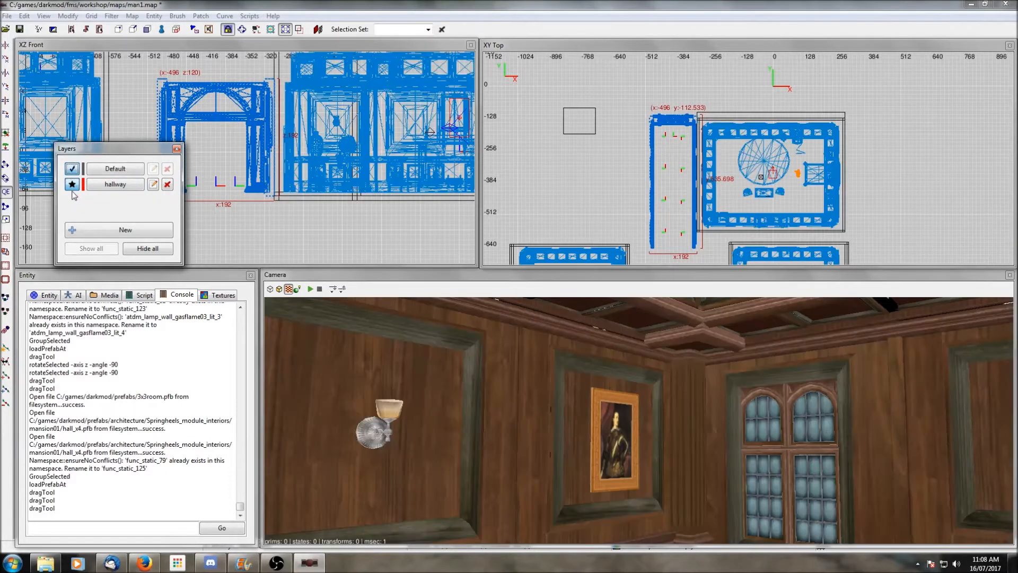
click(101, 186)
Ungroup the hall piece next to the larger room's west wall and clear the selection
scroll(644, 162, up, 4)
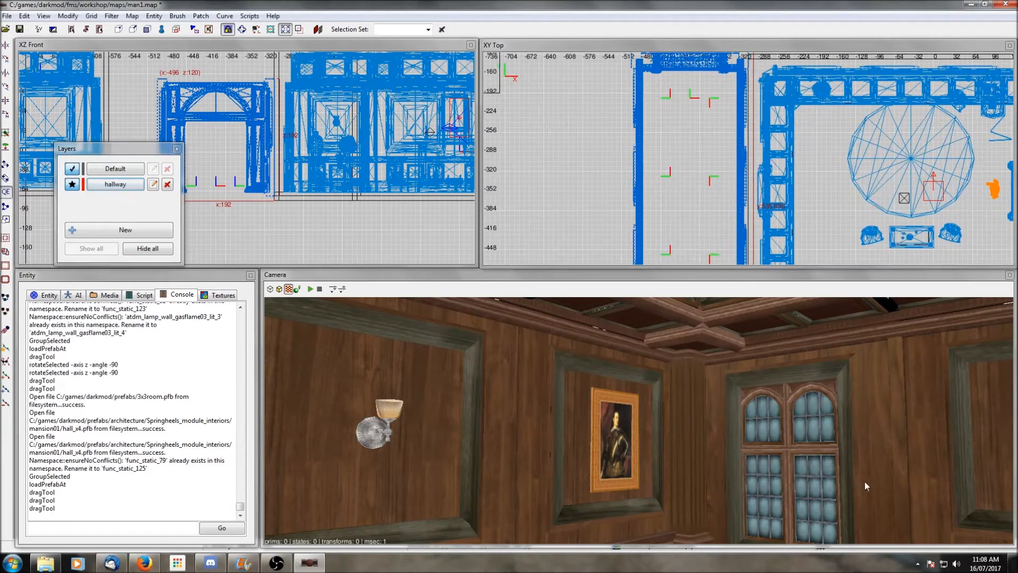
scroll(739, 136, down, 2)
scroll(712, 126, up, 2)
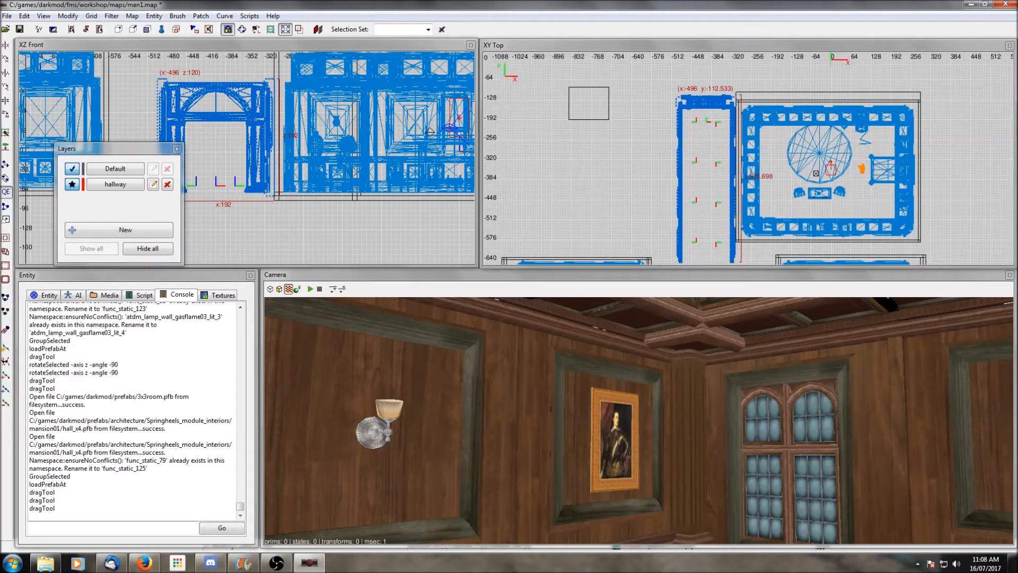
right_drag(747, 146, 727, 156)
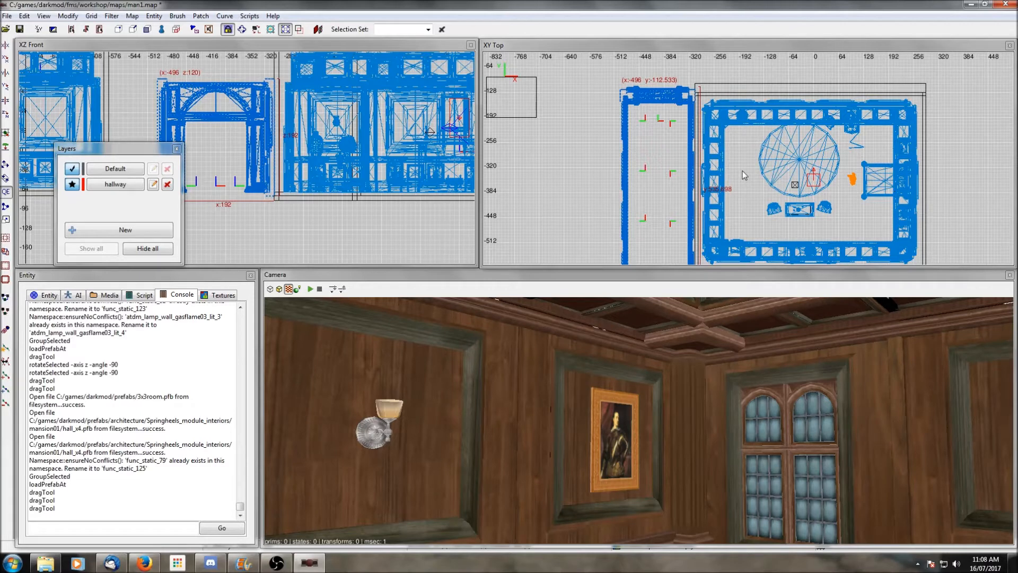
scroll(742, 170, up, 3)
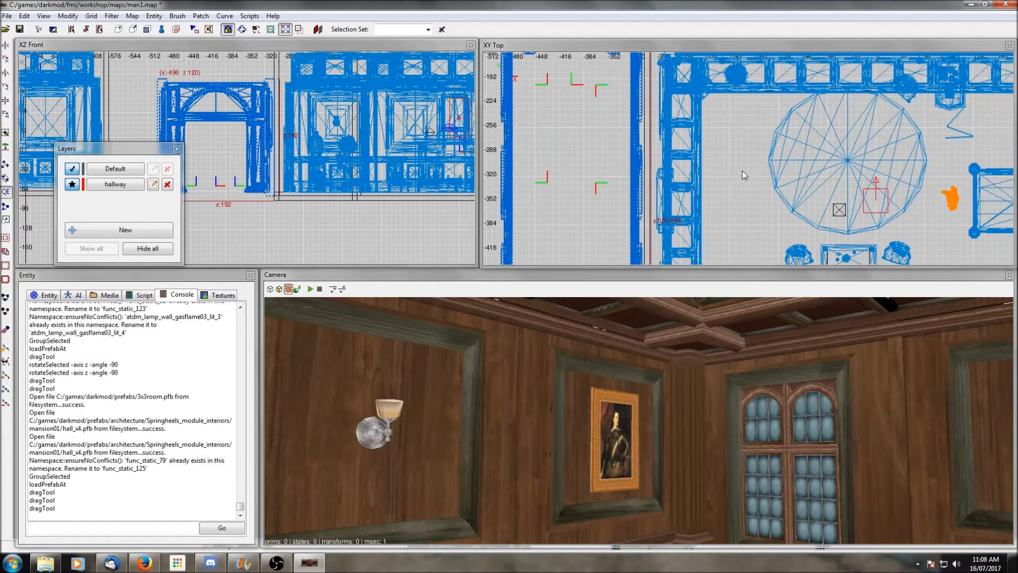
scroll(714, 223, up, 1)
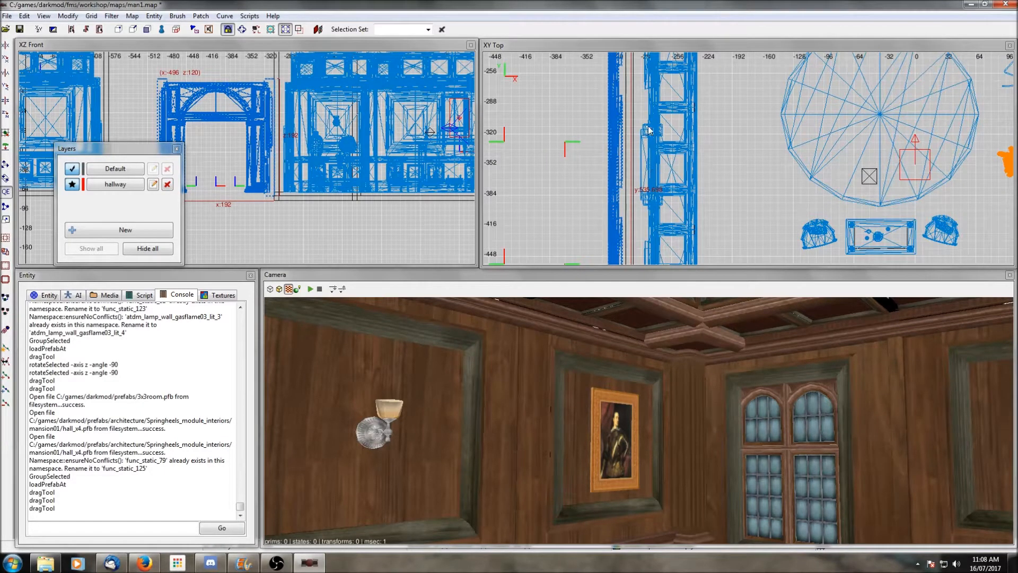
right_click(560, 92)
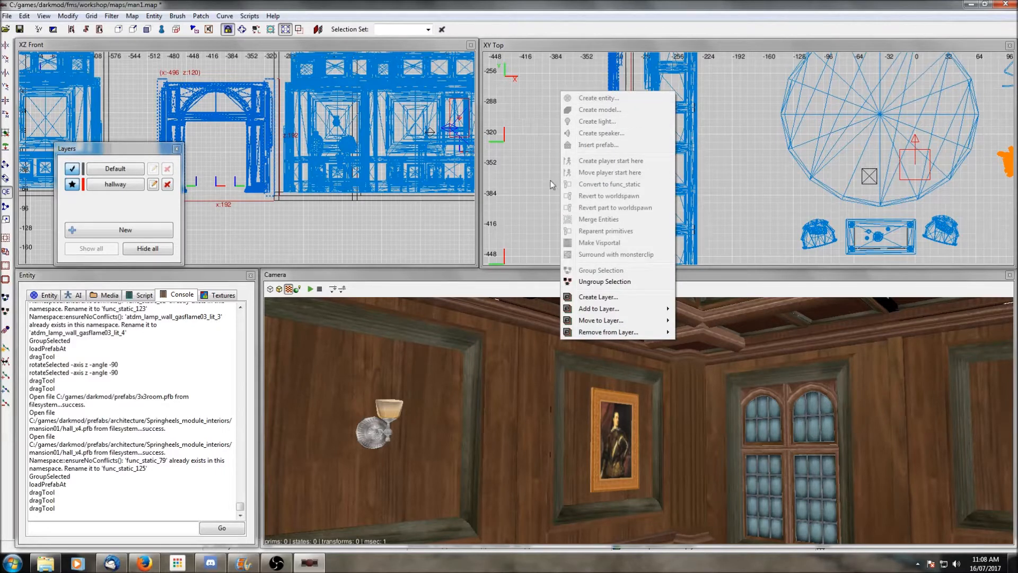
click(588, 282)
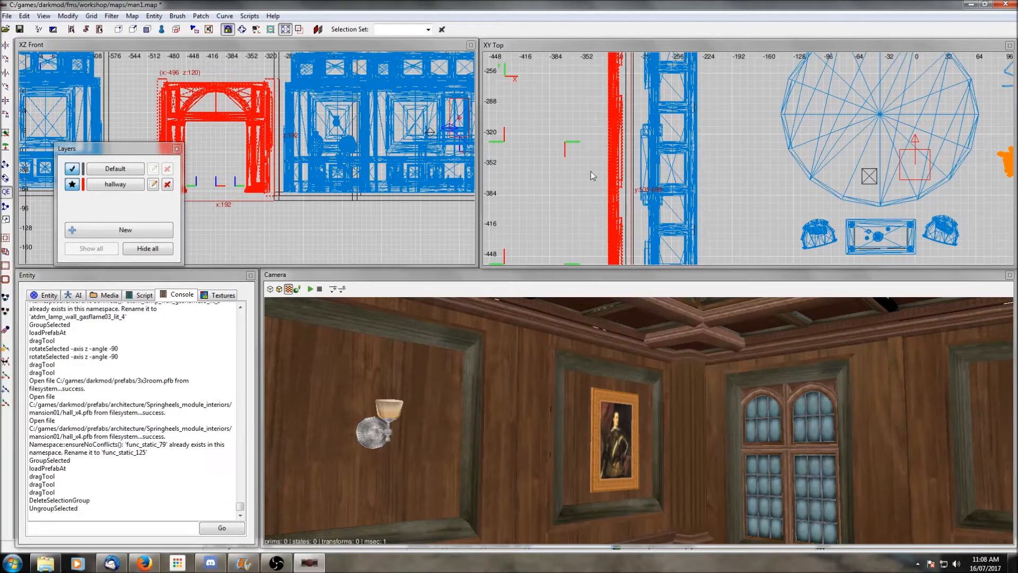
key(Escape)
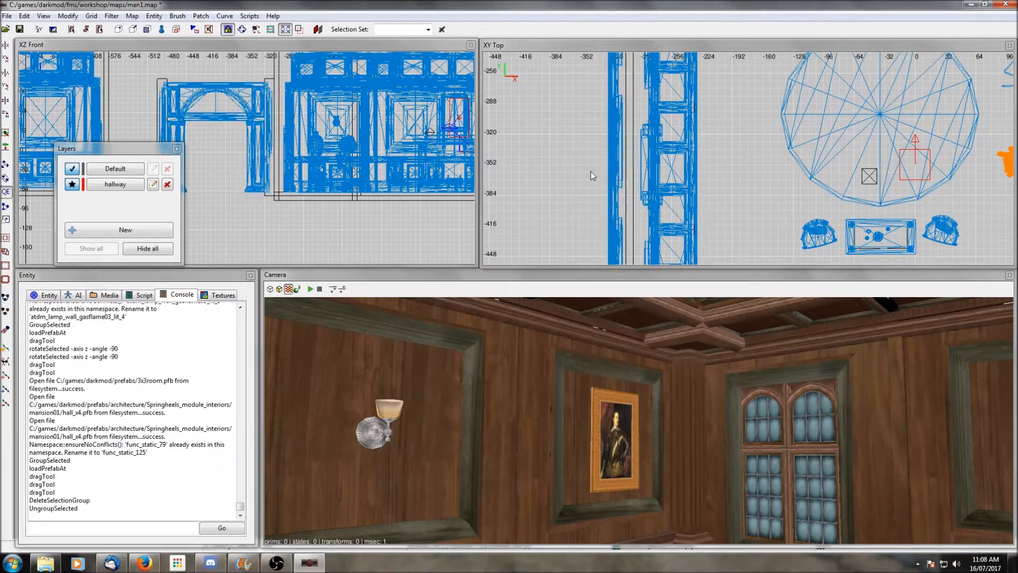
Examine the doorway in the larger room's west wall and the hallway wall panels facing it
right_click(638, 457)
right_click(639, 457)
scroll(759, 195, down, 4)
ctrl+middle_click(760, 161)
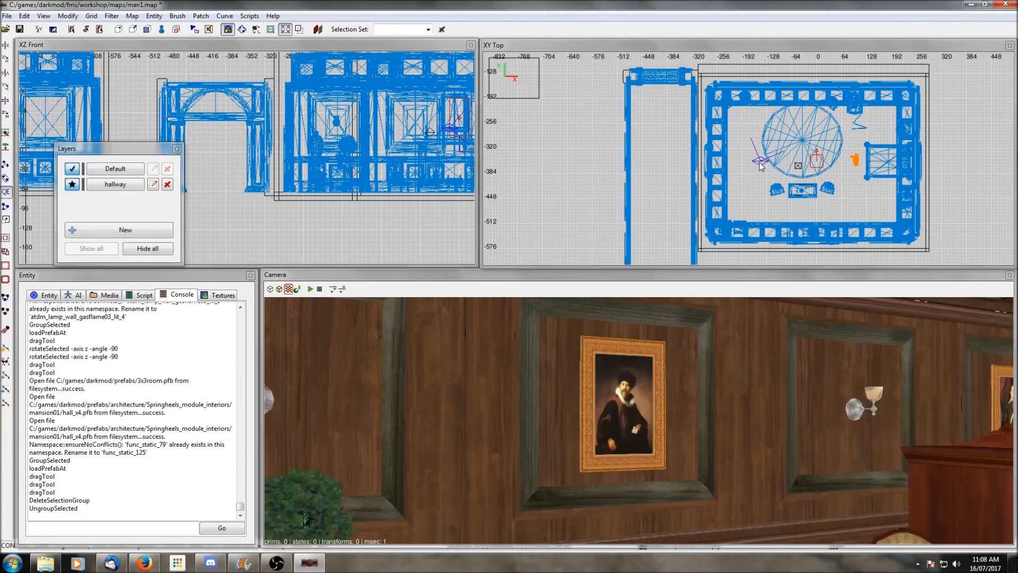
right_click(769, 449)
right_click(769, 449)
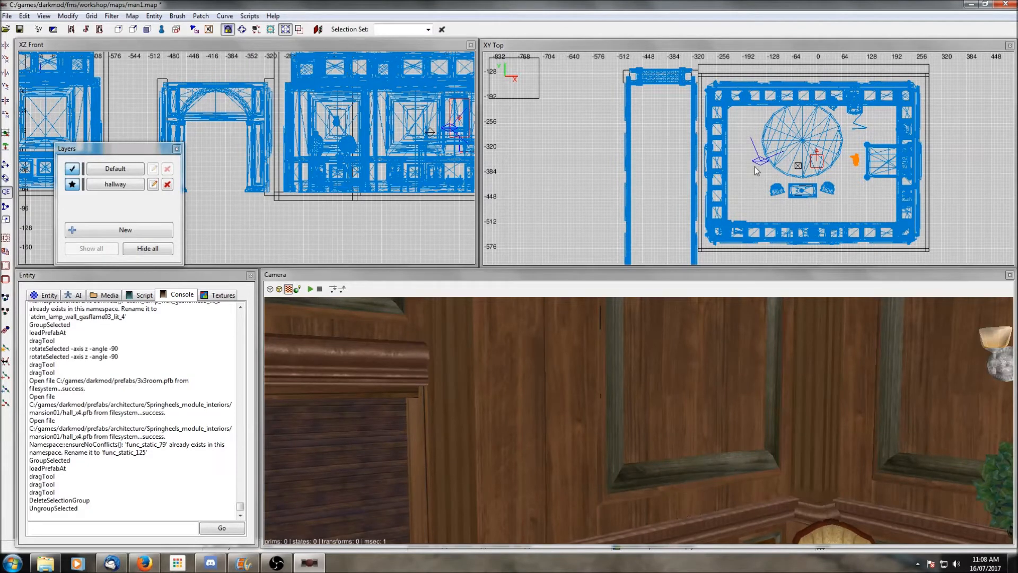
right_click(734, 431)
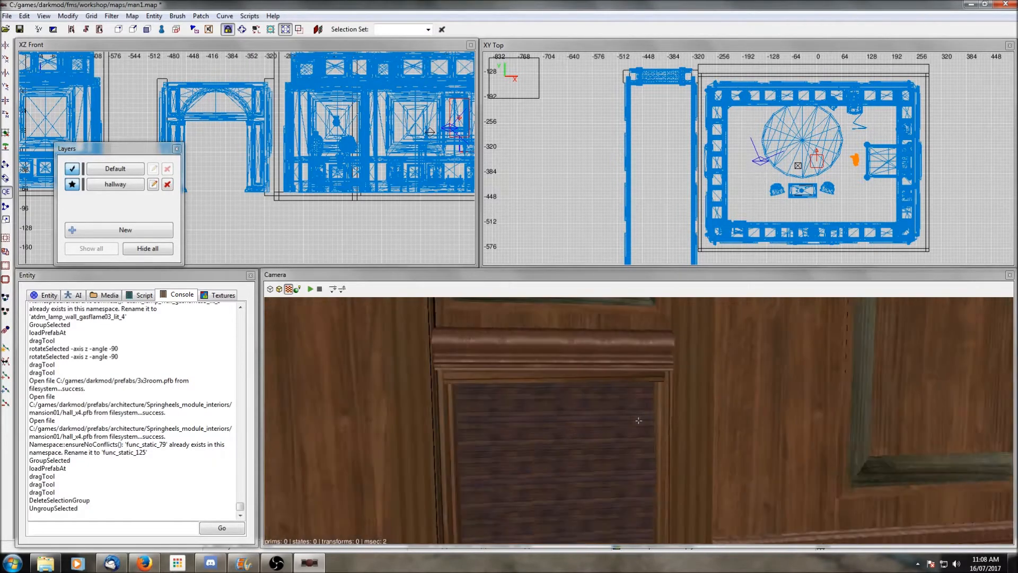
right_click(733, 431)
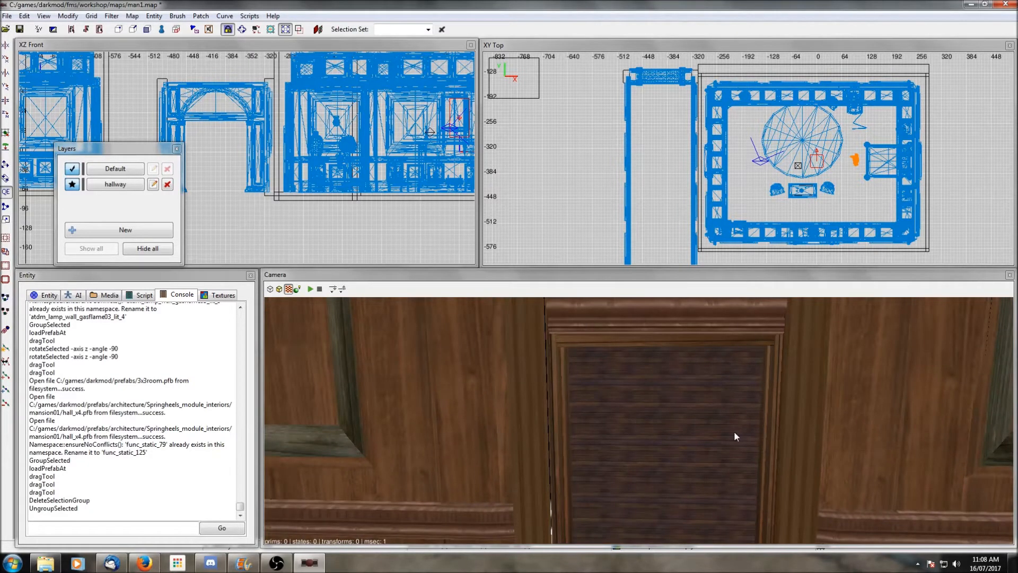
shift+click(729, 335)
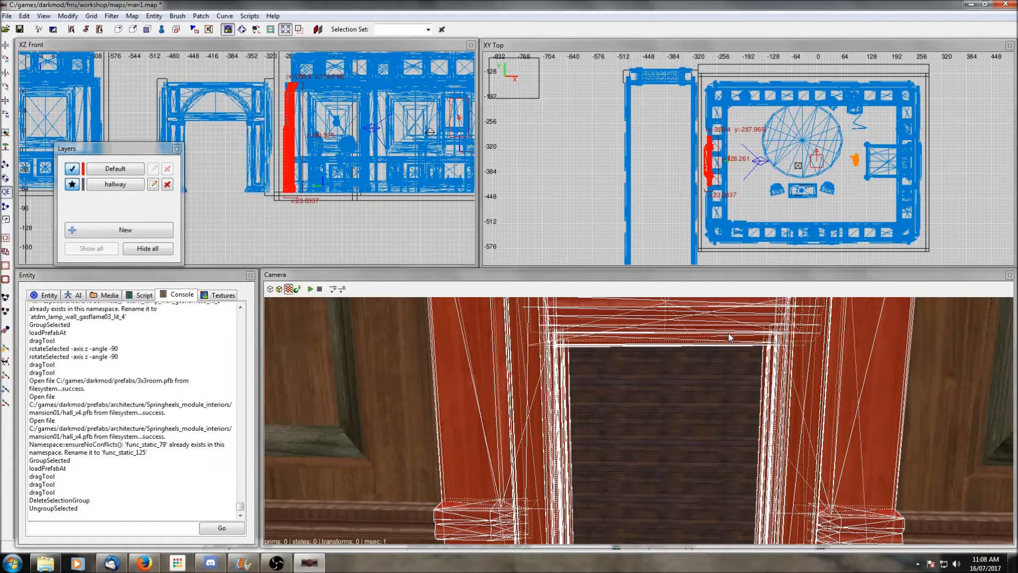
shift+click(693, 114)
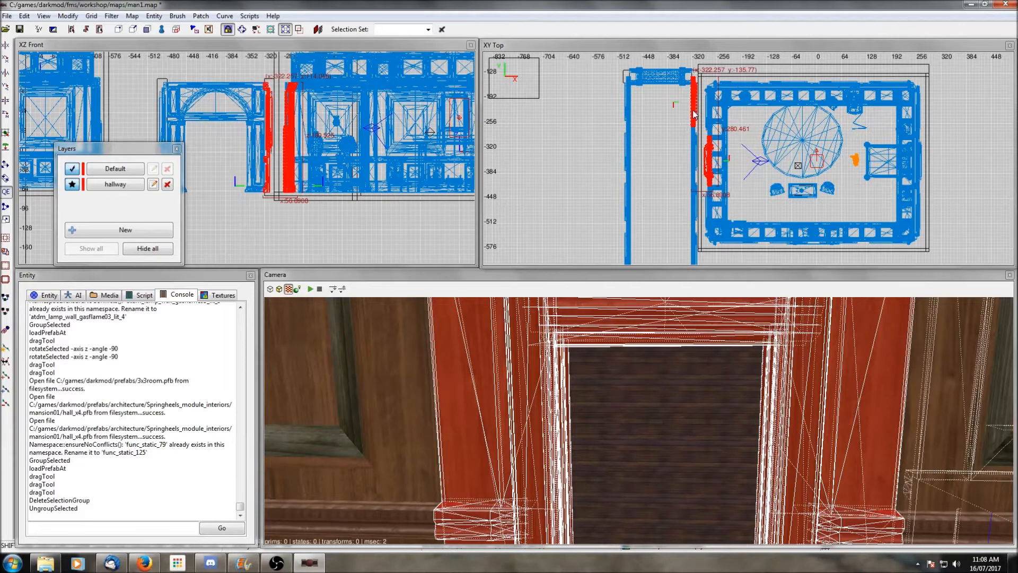
shift+click(694, 114)
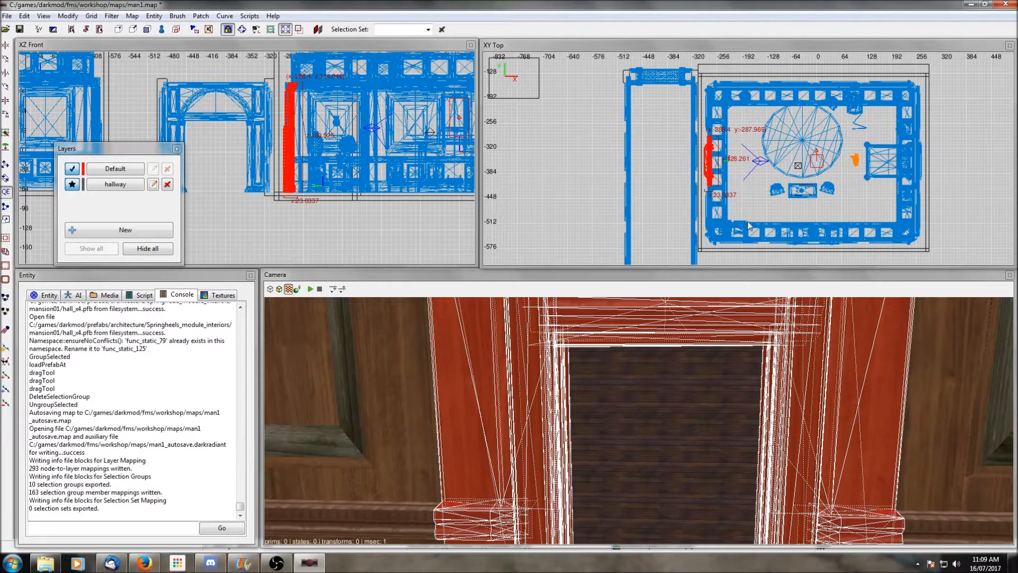
key(h)
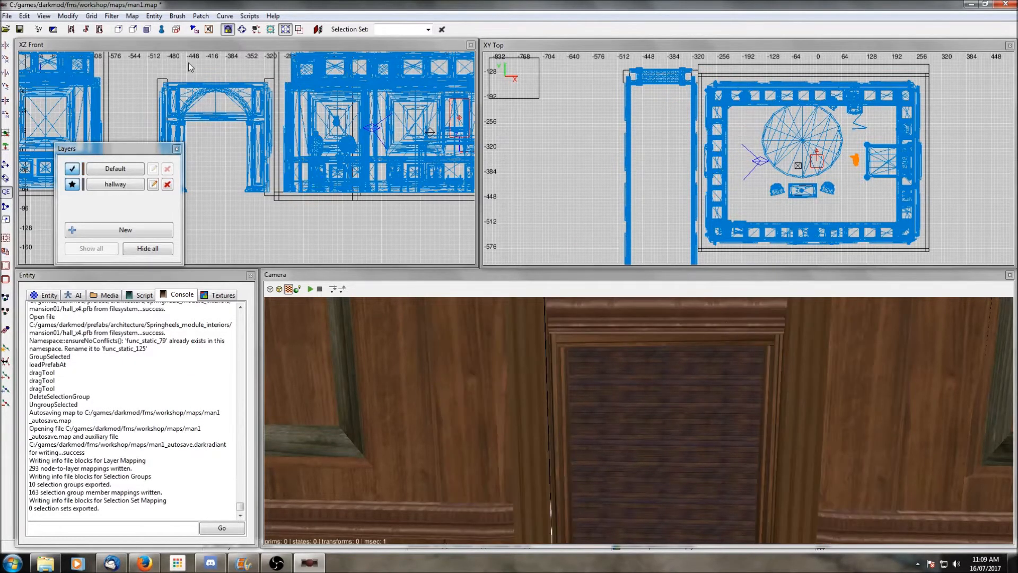
Filter out brushes to expose the hallway wall behind the larger room's west doorway
click(112, 16)
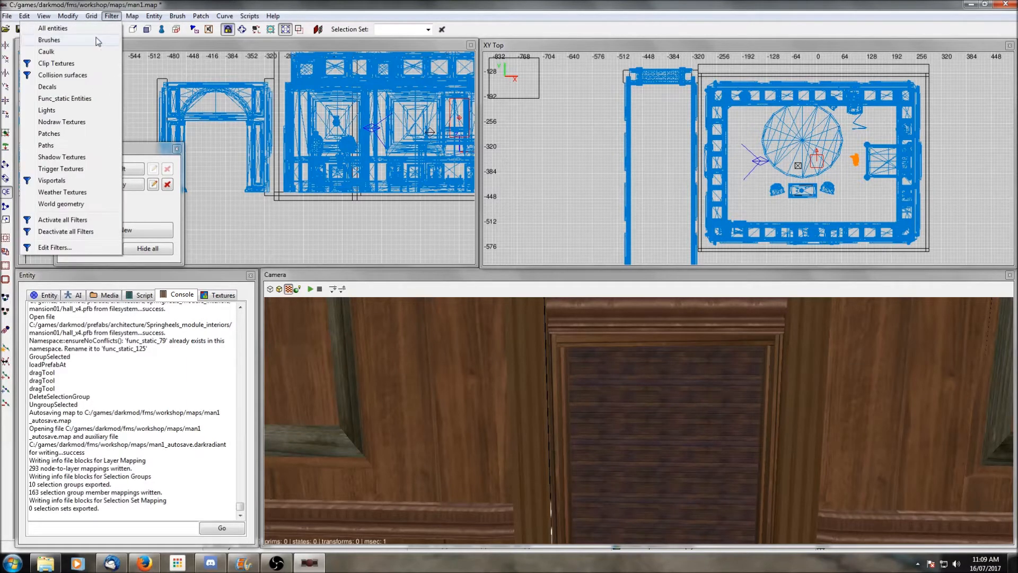
click(96, 37)
right_click(733, 502)
right_click(733, 503)
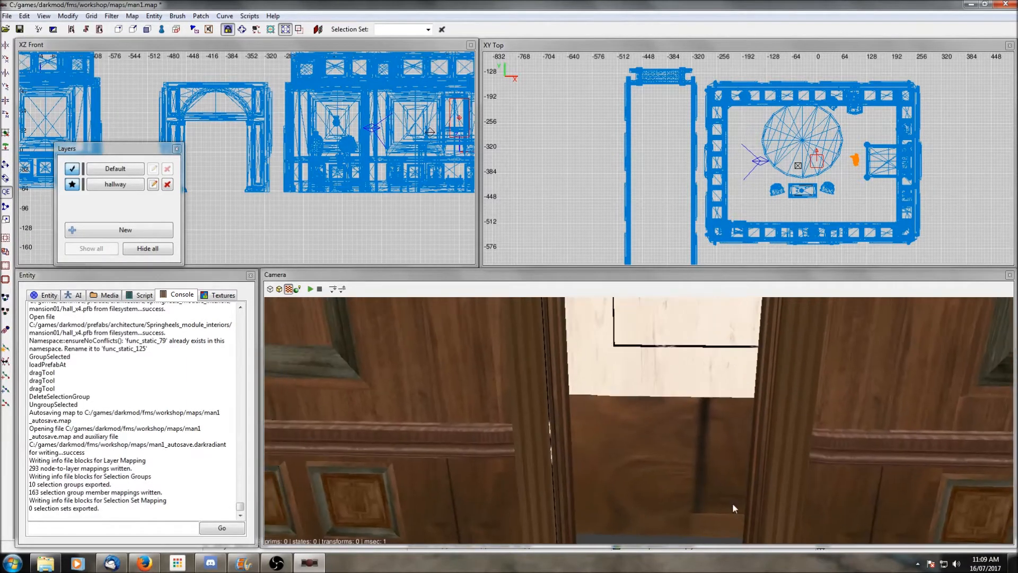
Select the doorway frame in the larger room's west wall together with the entire hallway piece
shift+click(521, 456)
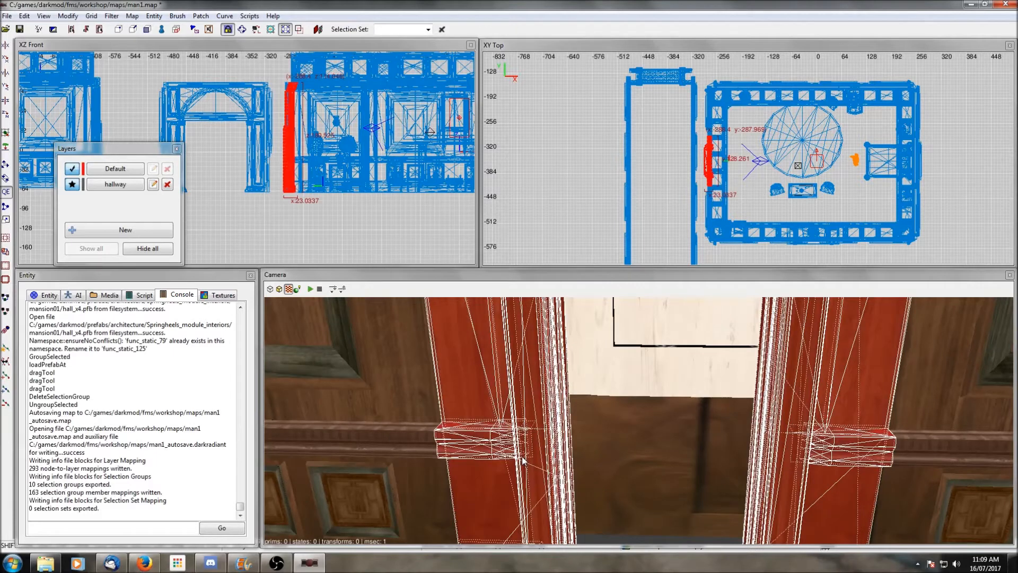
shift+click(639, 425)
scroll(684, 141, up, 2)
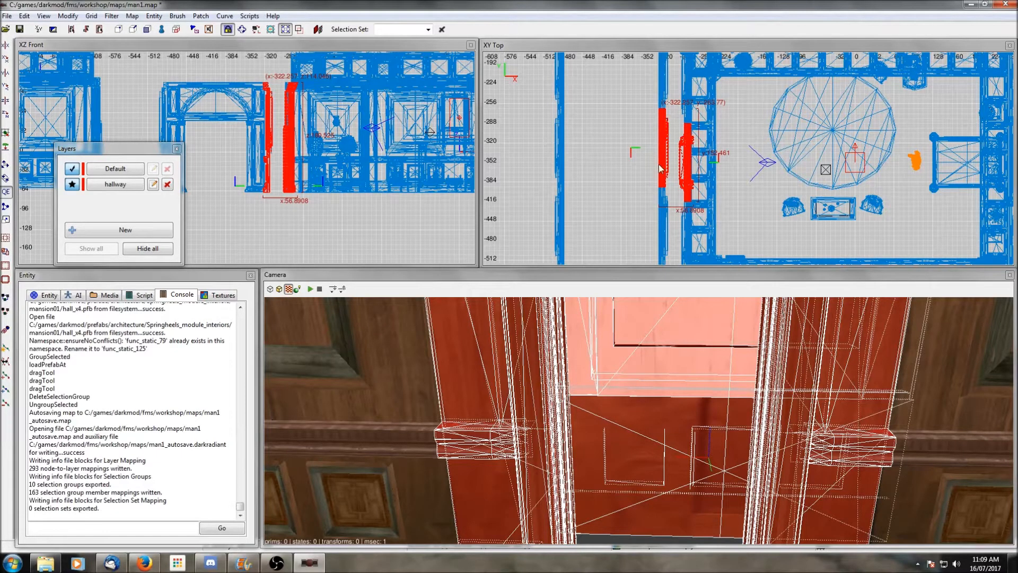
scroll(774, 167, down, 2)
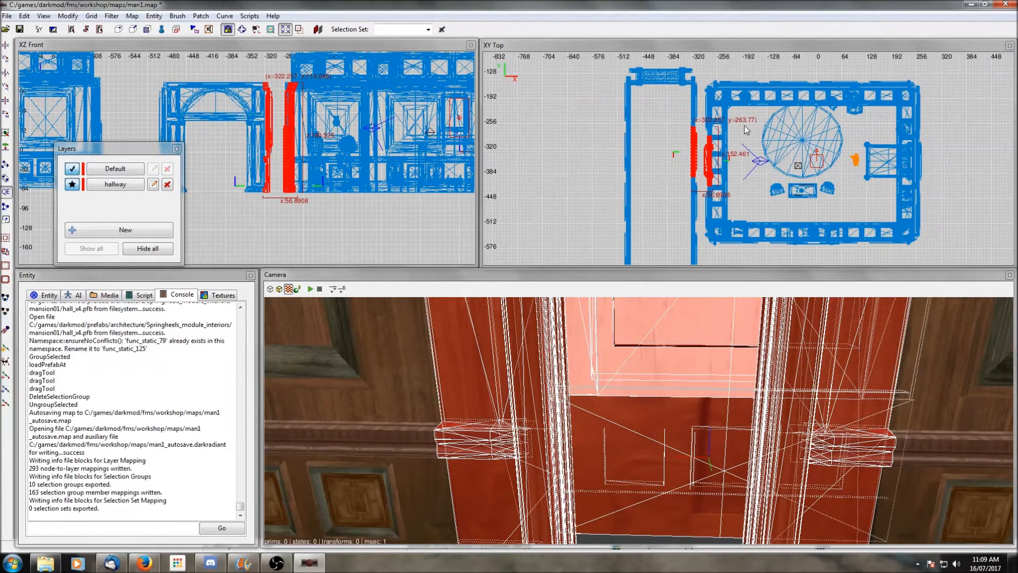
scroll(590, 163, down, 1)
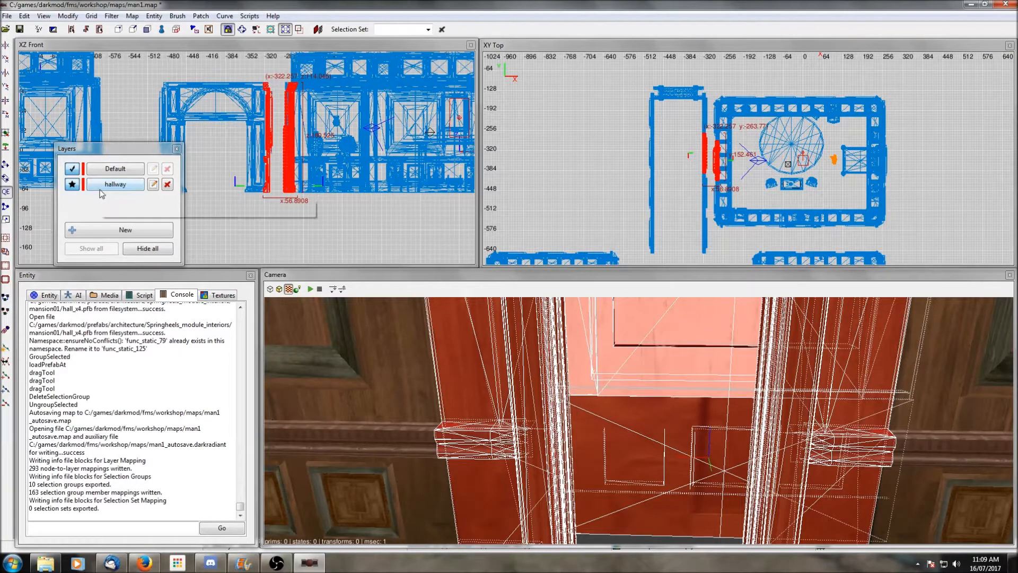
mouse_move(640, 79)
shift+mouse_down()
mouse_move(693, 170)
mouse_move(710, 262)
shift+mouse_up()
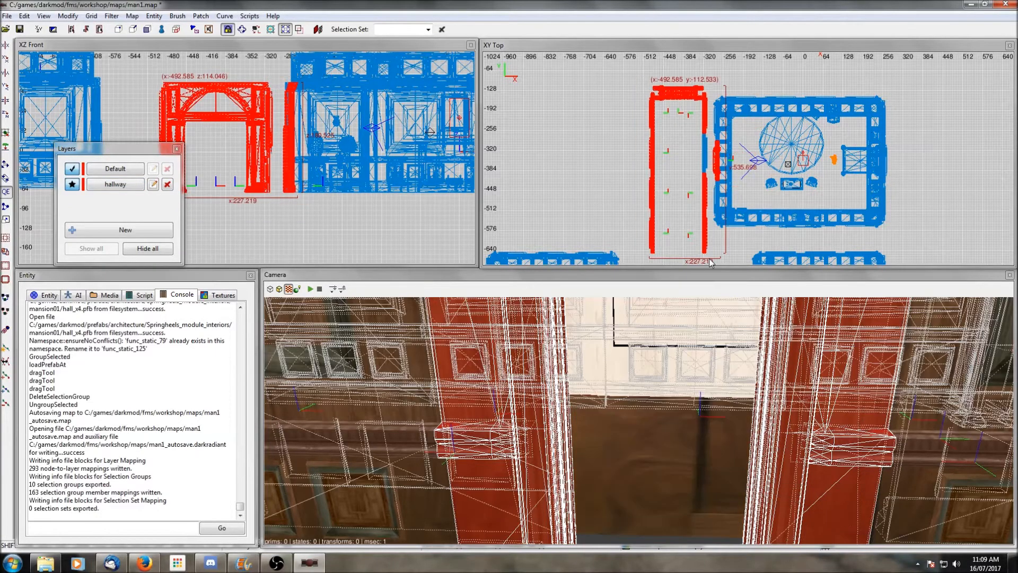
shift+click(705, 153)
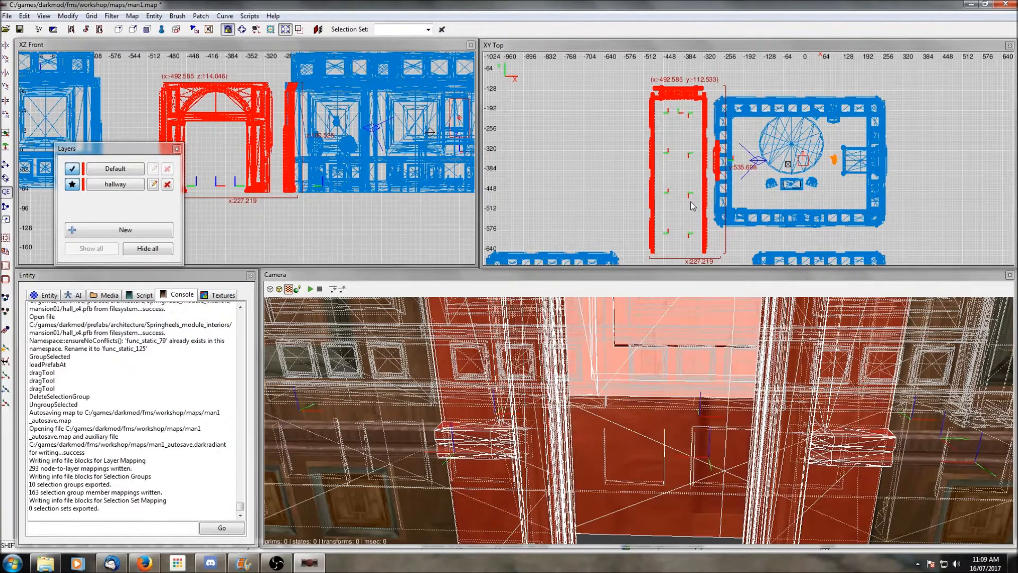
scroll(706, 153, up, 5)
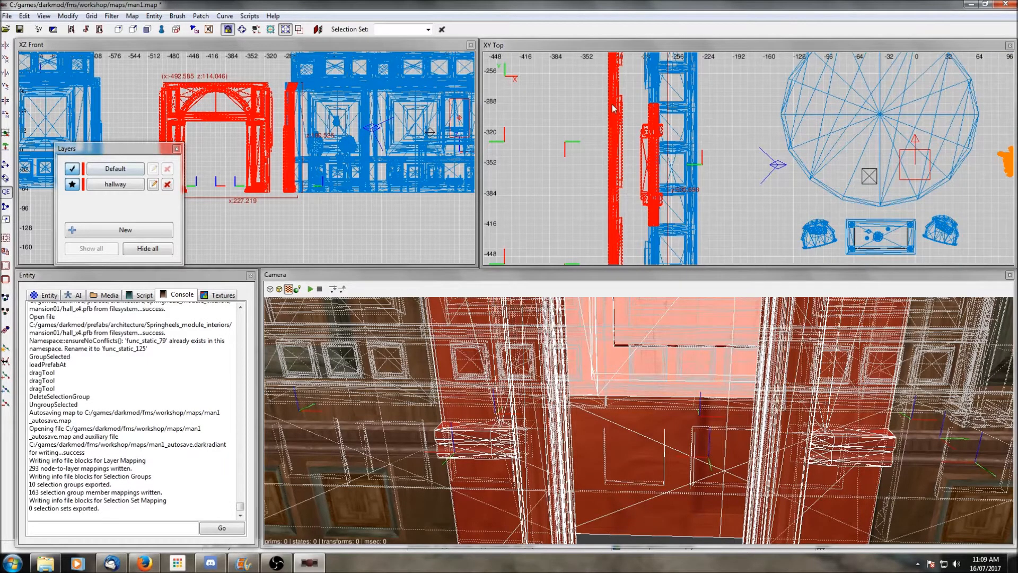
Undo a trial move of the combined selection, deselect the doorway frame and move the hallway piece about 32 units south
drag(614, 109, 614, 117)
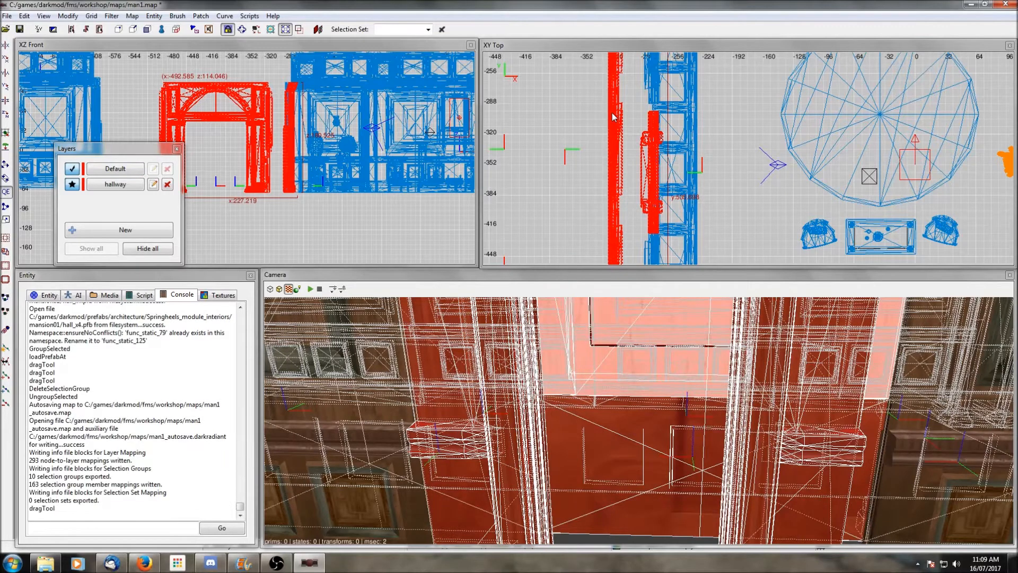
key(ctrl+z)
shift+click(656, 138)
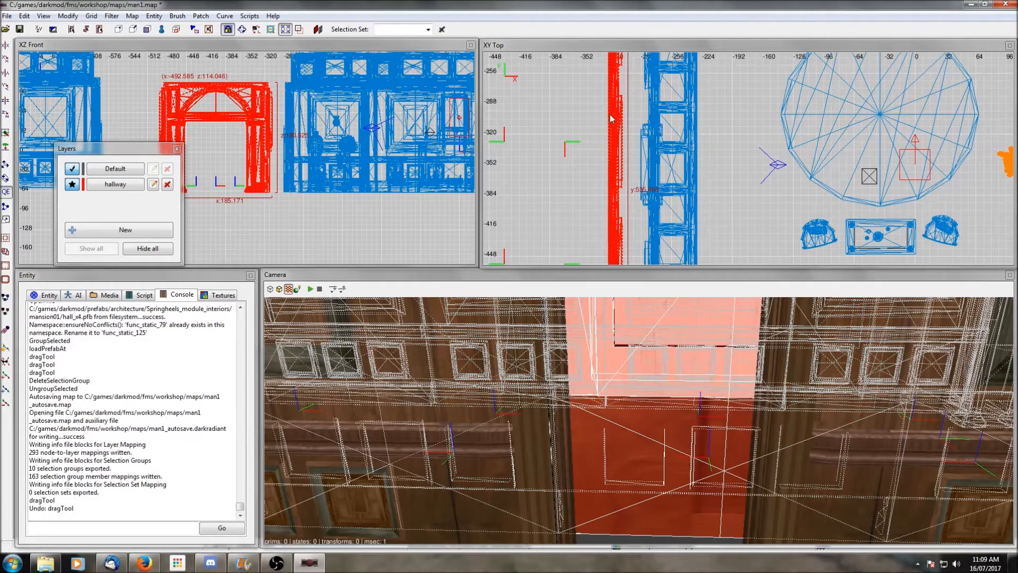
drag(612, 118, 610, 145)
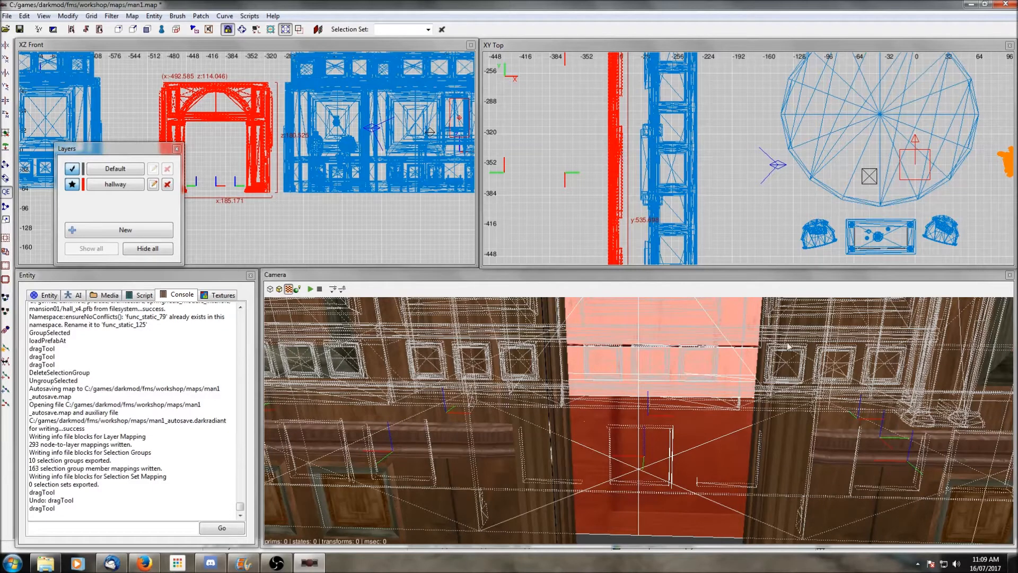
Hide everything except the hallway piece and the doorway frame, keeping only the hallway piece selected
shift+click(781, 465)
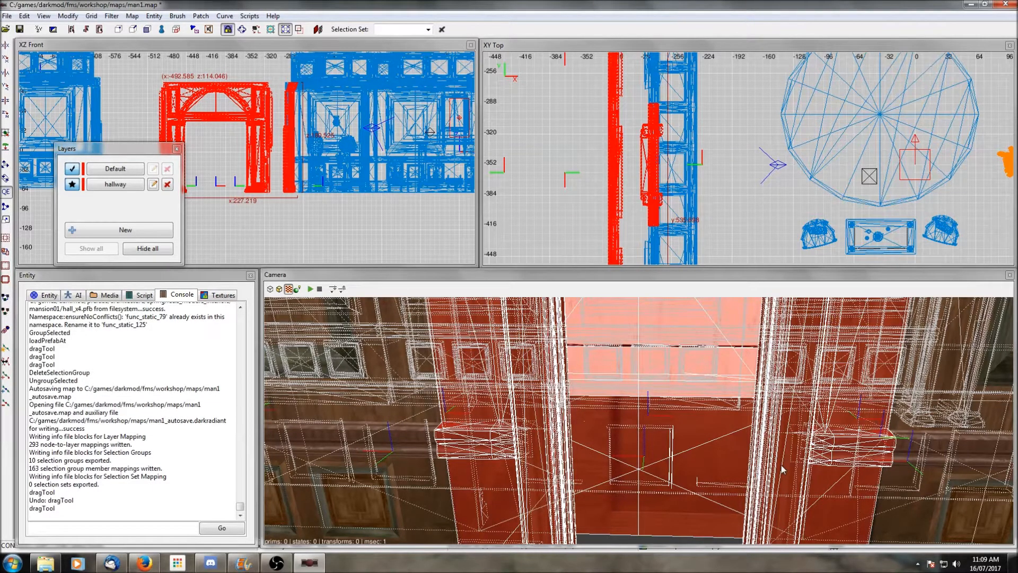
key(ctrl+h)
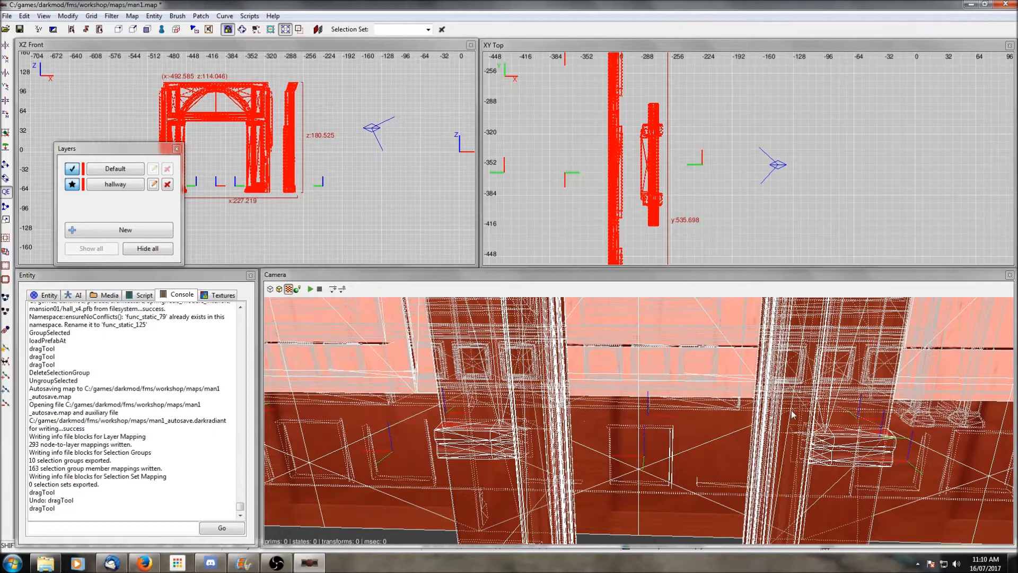
shift+click(793, 414)
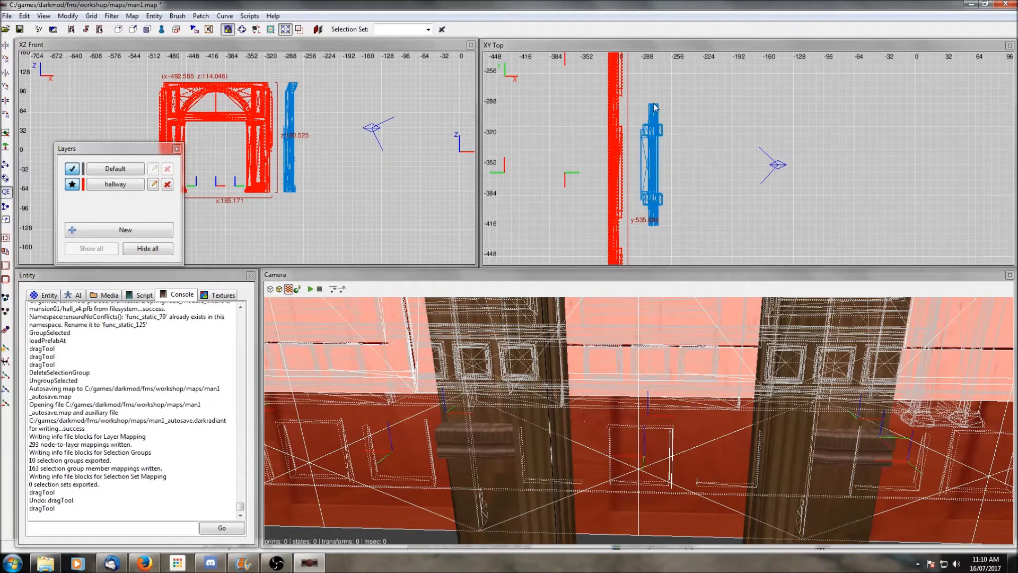
Move the hallway piece about 8 units north and check its wall panel's alignment with the doorway frame
shift+click(615, 137)
shift+click(614, 136)
shift+click(616, 141)
shift+click(617, 139)
shift+click(626, 119)
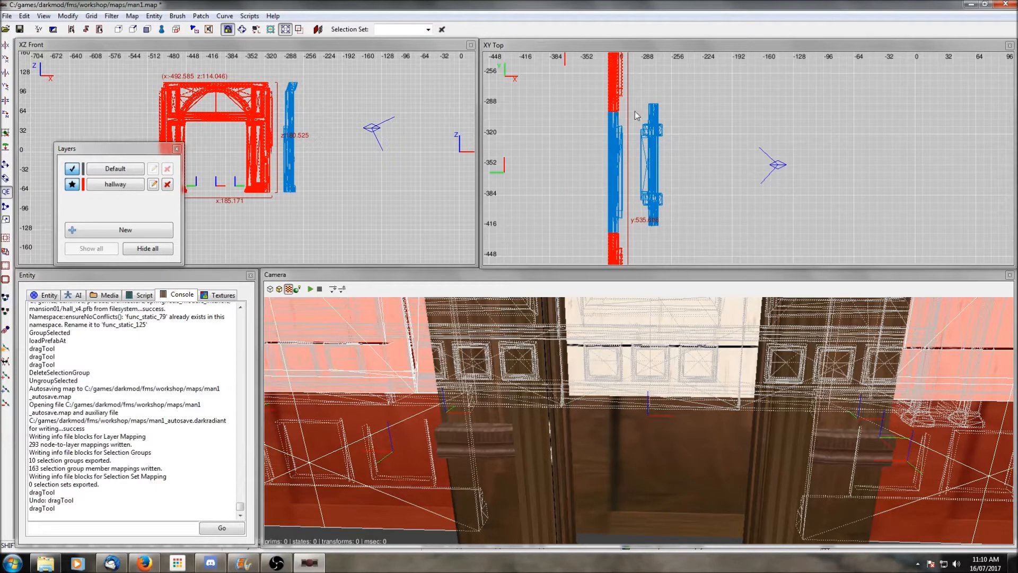
shift+click(617, 120)
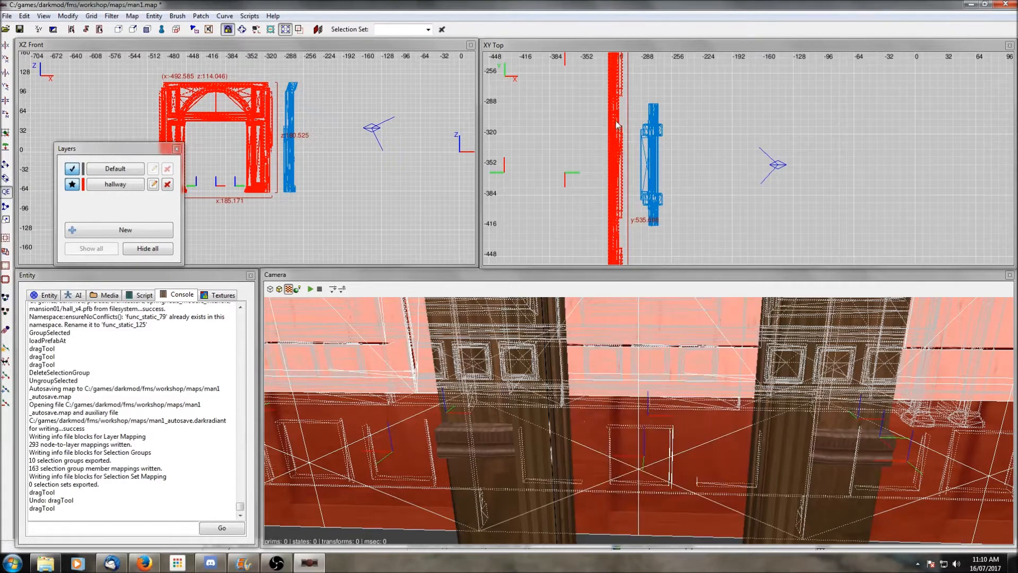
drag(613, 127, 613, 119)
shift+click(613, 130)
shift+click(613, 131)
shift+click(615, 133)
shift+click(615, 134)
shift+click(615, 133)
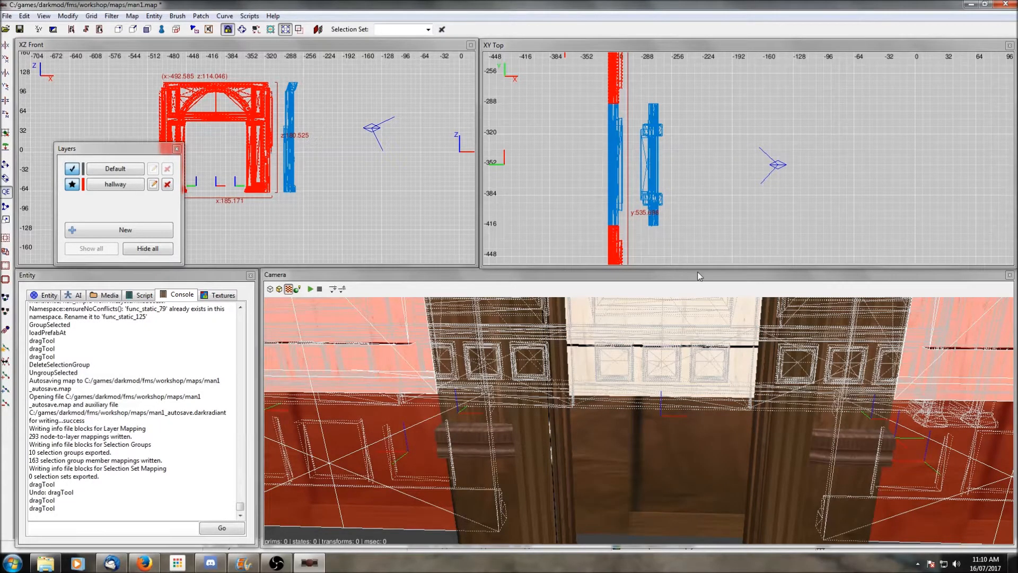
Select only the hallway wall panel facing the doorway and browse the interior mansion models available for it
key(Escape)
shift+click(679, 402)
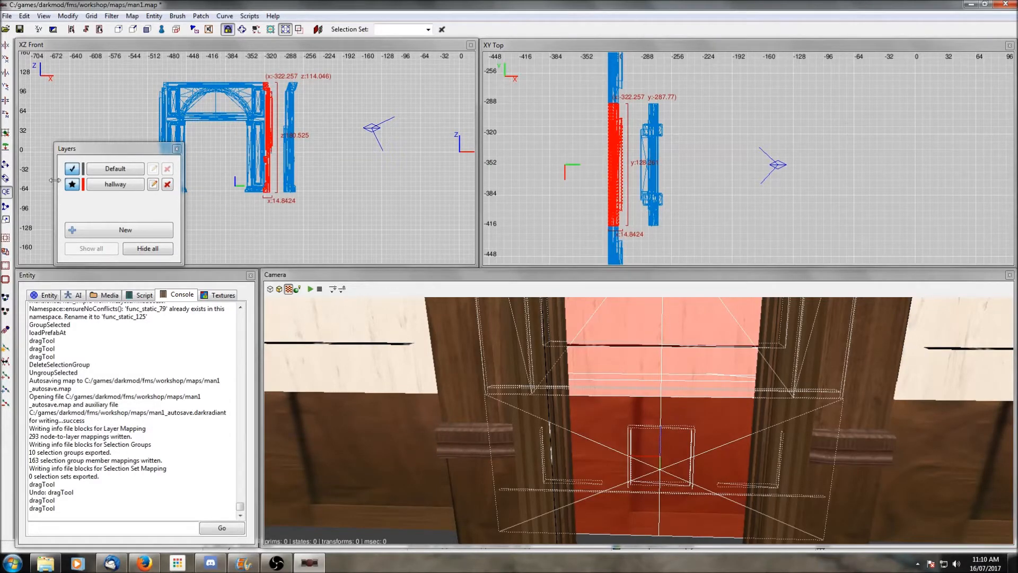
click(56, 295)
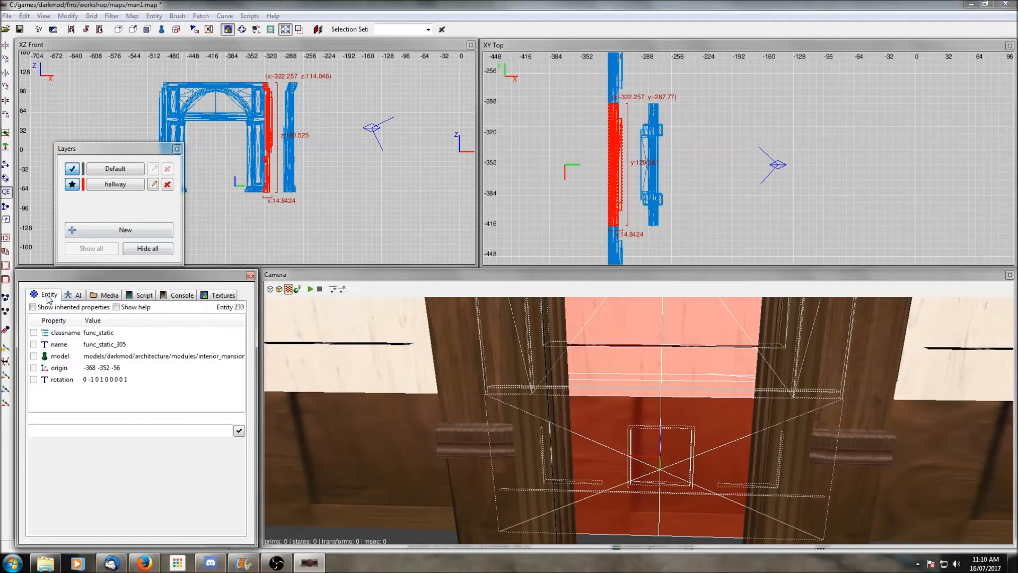
click(59, 355)
click(121, 487)
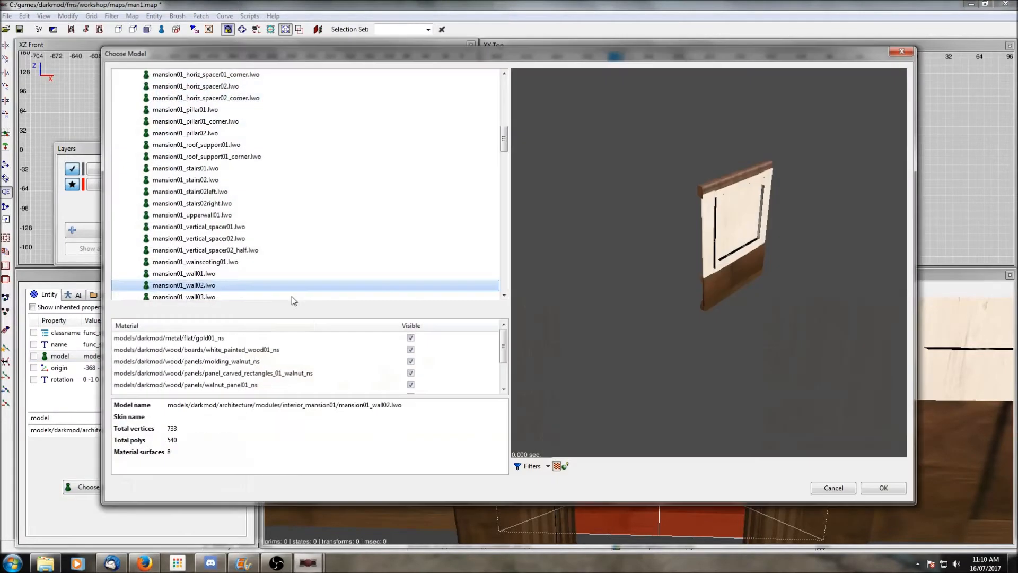
scroll(192, 226, down, 3)
scroll(193, 226, down, 2)
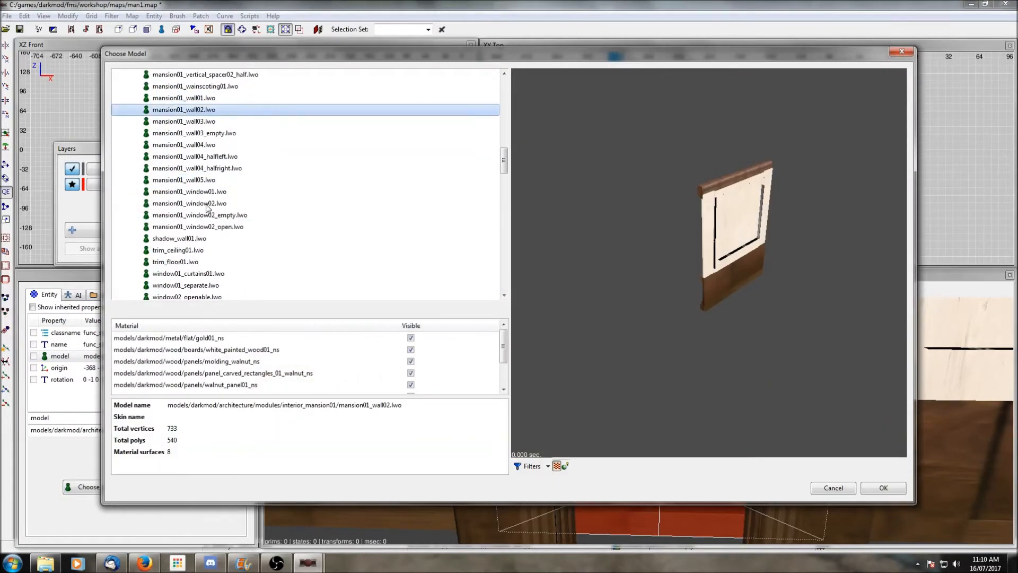
scroll(202, 159, up, 9)
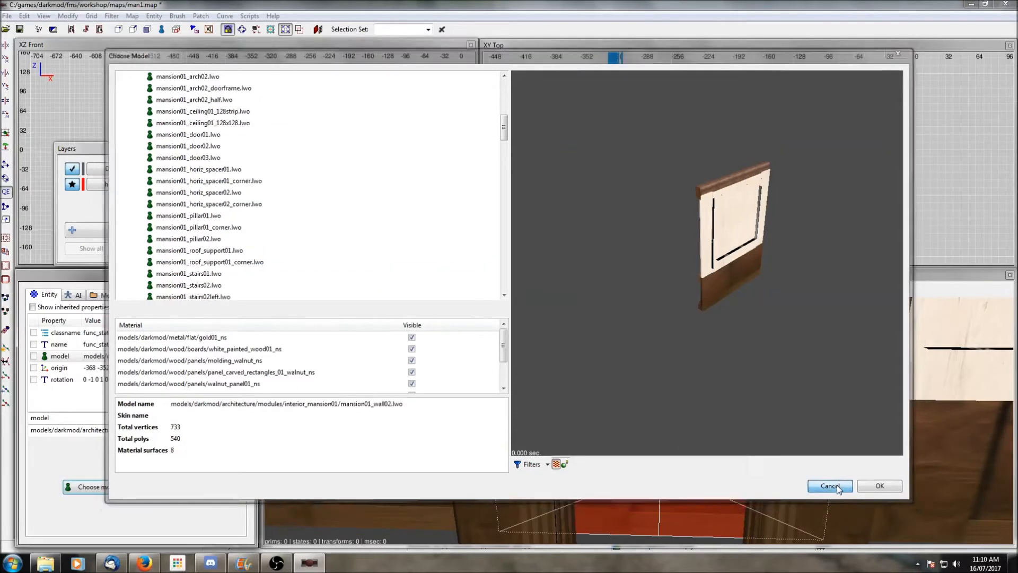
click(837, 486)
Apply the doorway frame's model path to the hallway wall panel facing it
shift+click(809, 389)
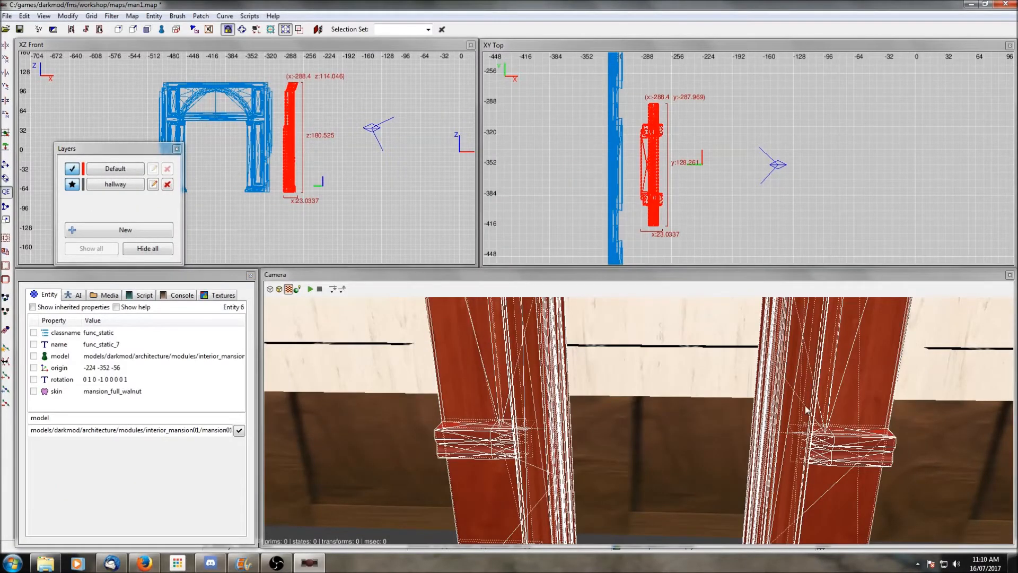
click(68, 356)
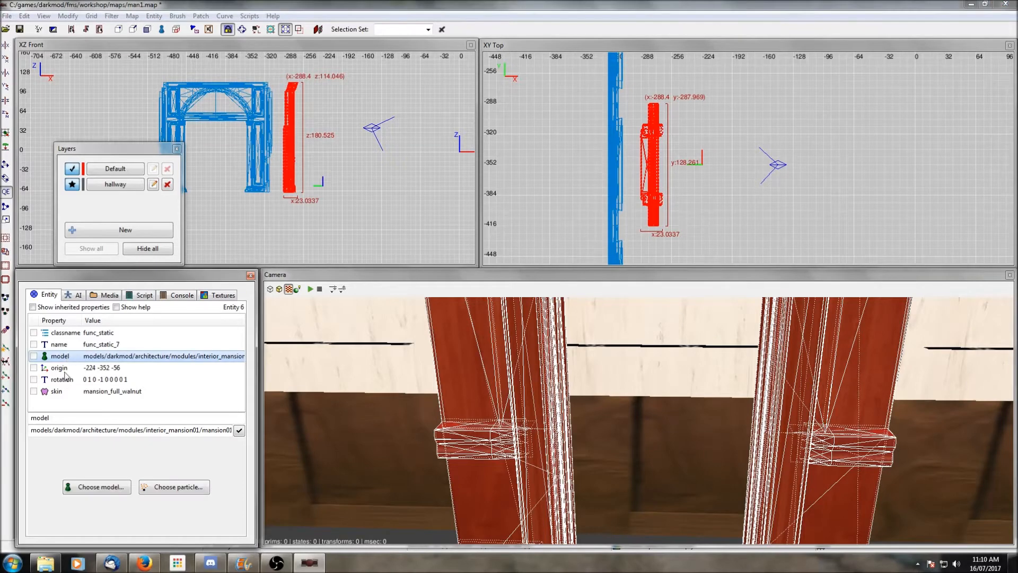
key(Escape)
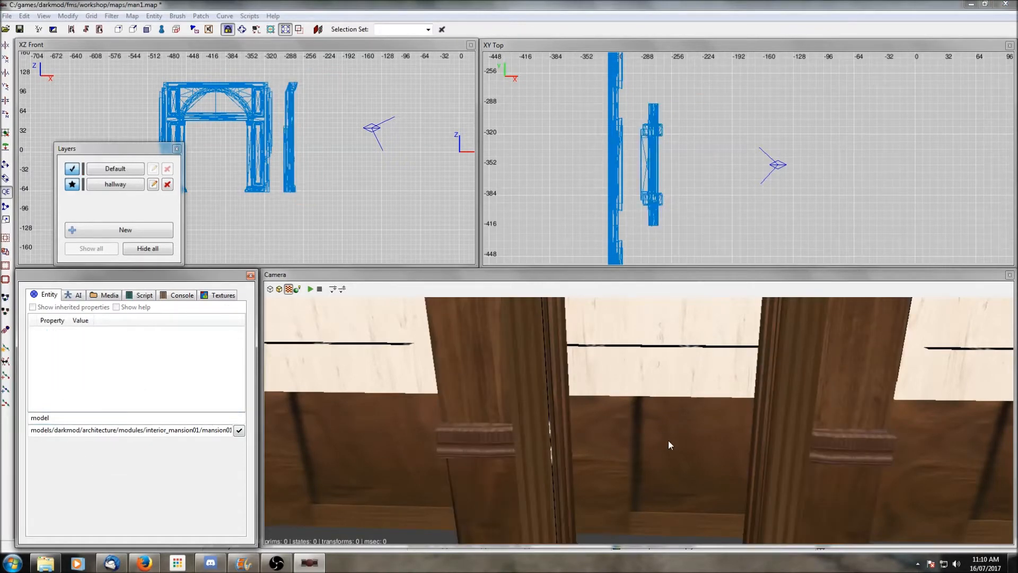
shift+click(668, 440)
click(239, 430)
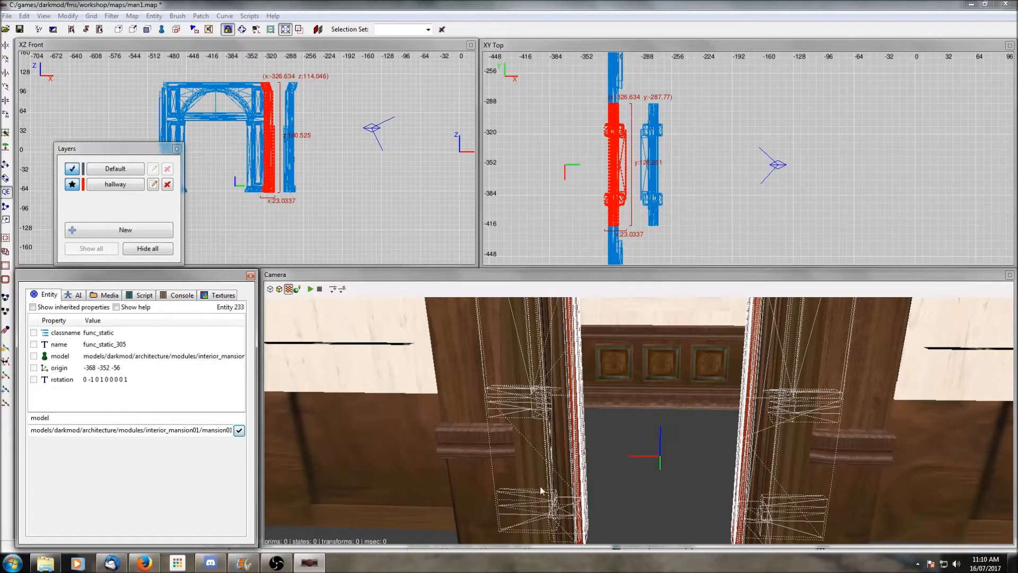
Inspect the gap between the hallway's new doorway panel and the room's doorway frame, highlighting both pieces together
key(Escape)
right_click(688, 439)
right_click(638, 420)
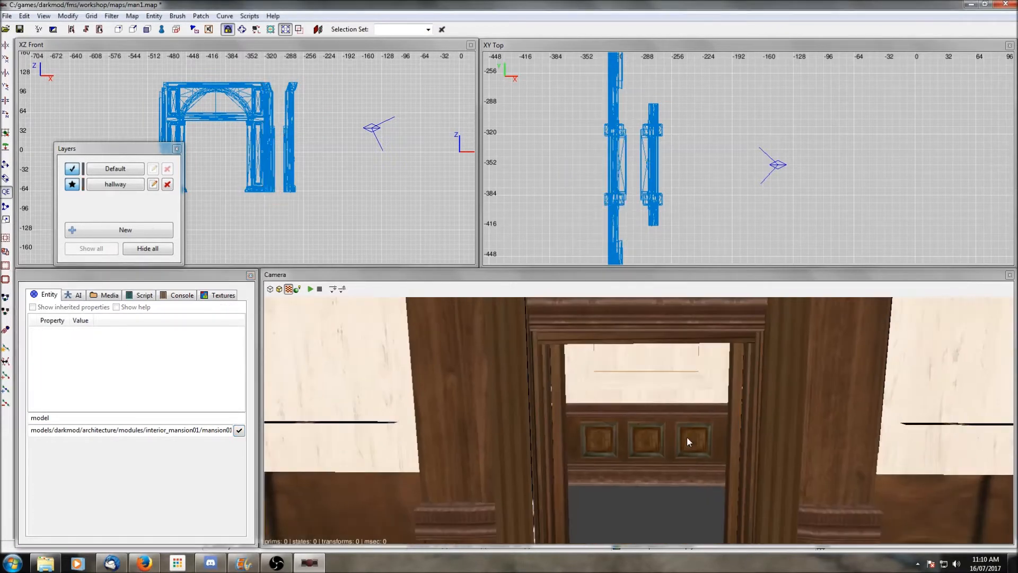
scroll(687, 440, up, 4)
key(Down)
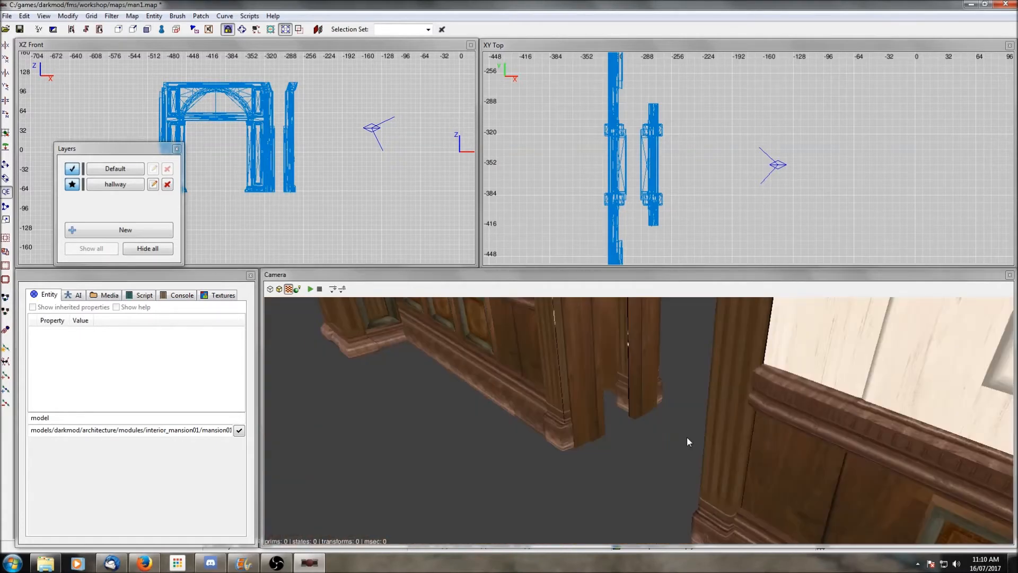
right_click(687, 438)
right_click(638, 420)
shift+click(630, 459)
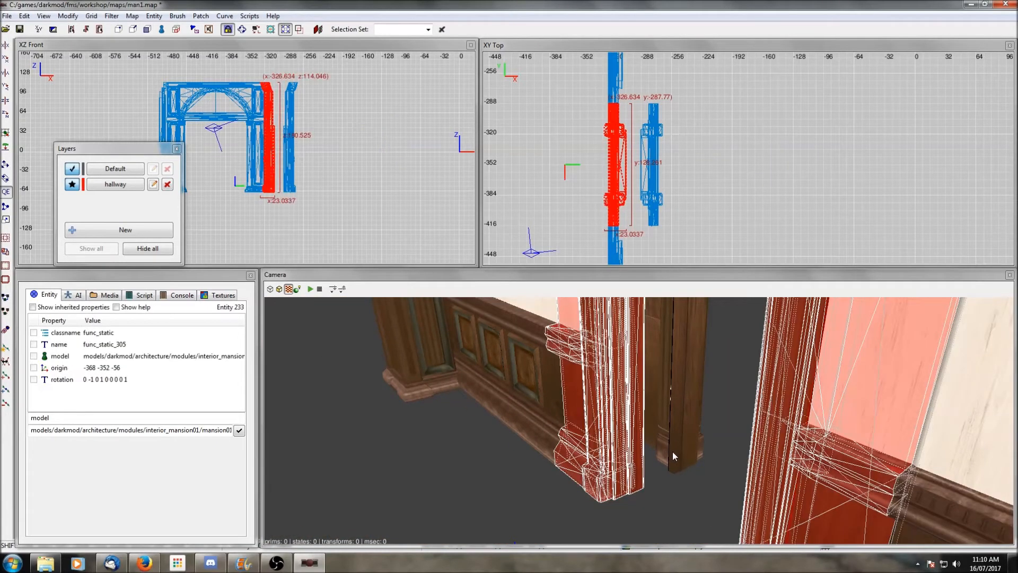
shift+click(672, 451)
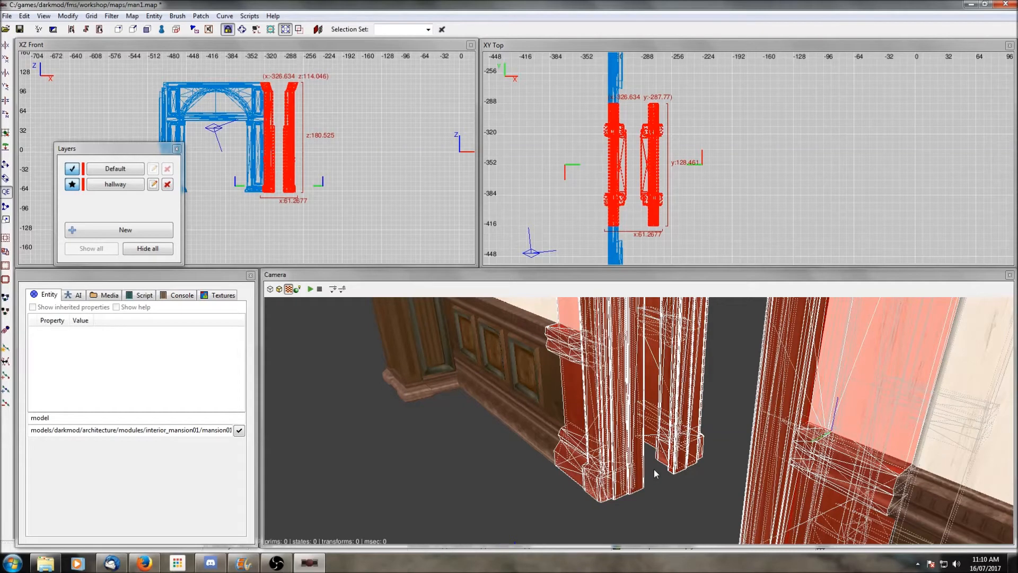
key(Escape)
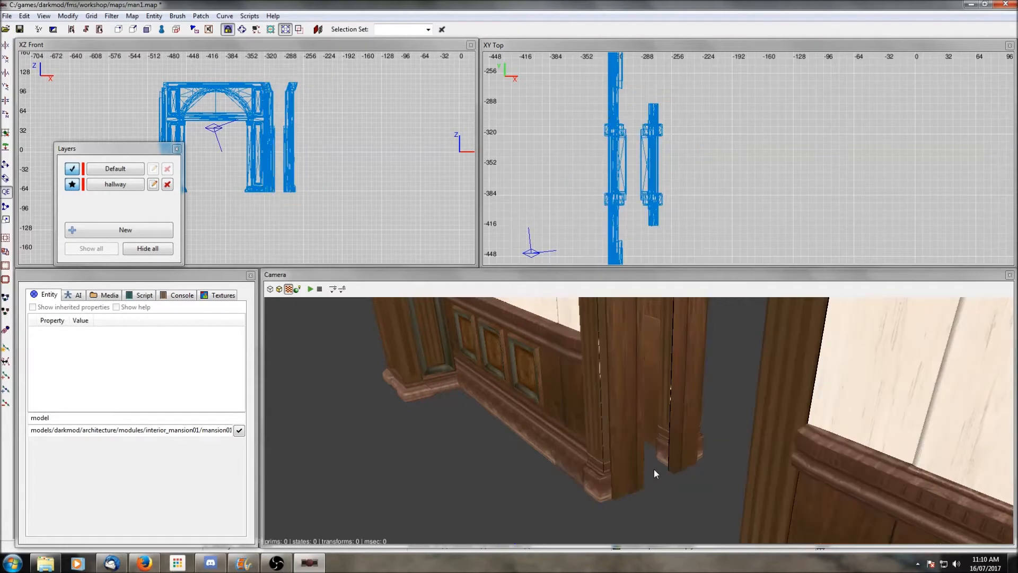
Move everything in the hallway layer 16 units east toward the room's doorway frame and check how the two frames meet
click(112, 186)
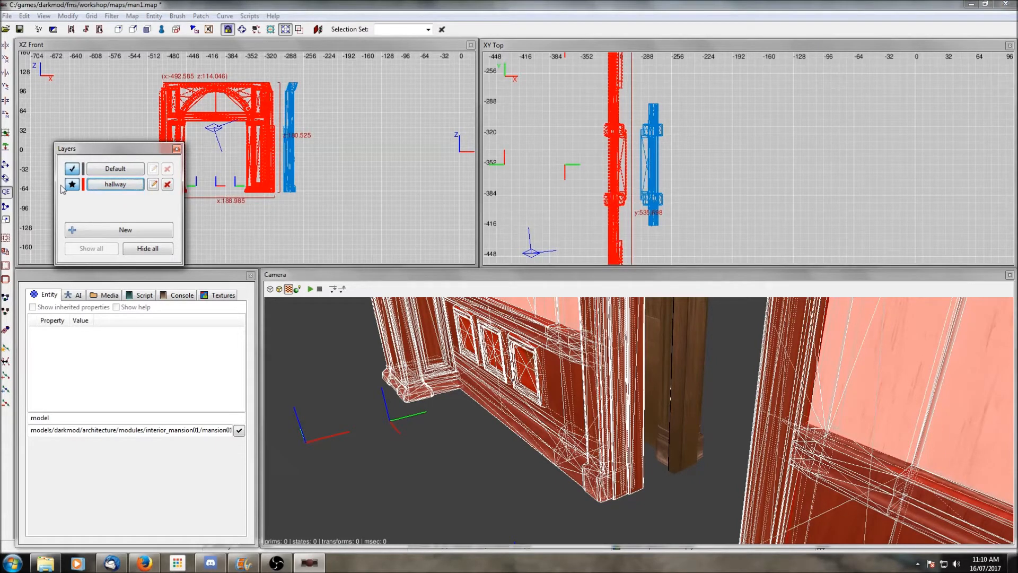
click(5, 165)
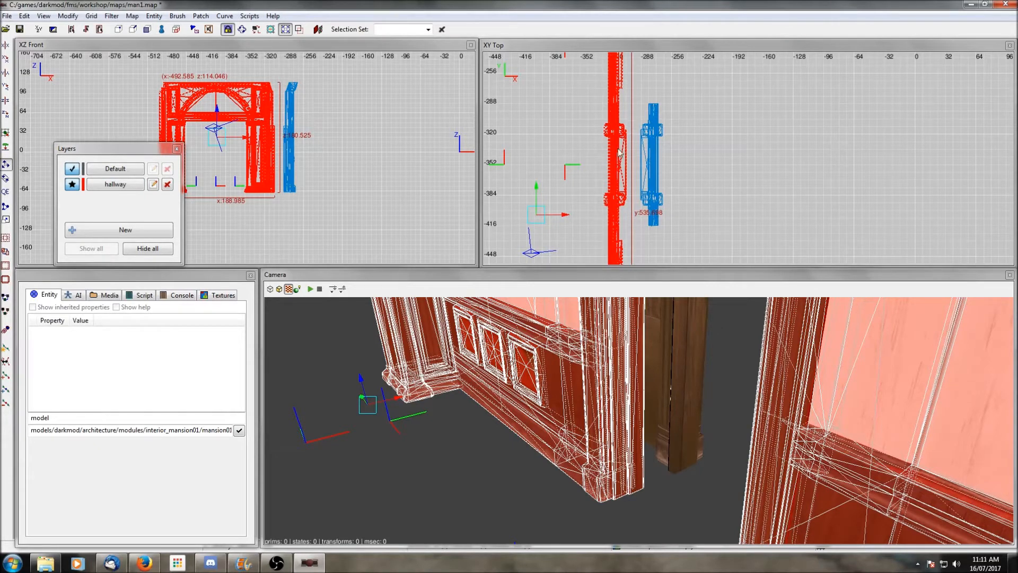
drag(566, 222, 578, 216)
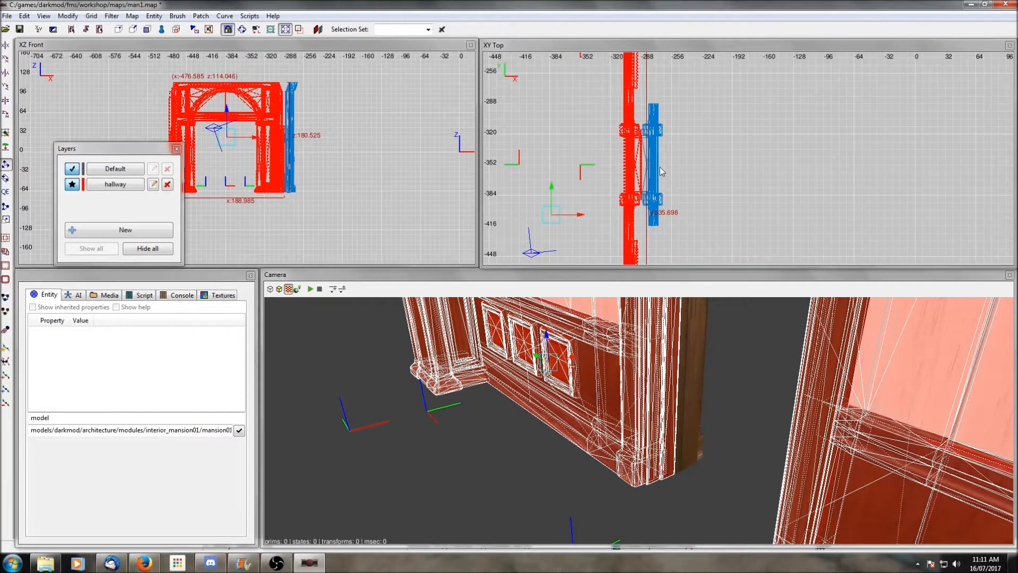
scroll(666, 167, up, 1)
scroll(596, 149, up, 1)
scroll(588, 127, up, 4)
scroll(584, 129, up, 2)
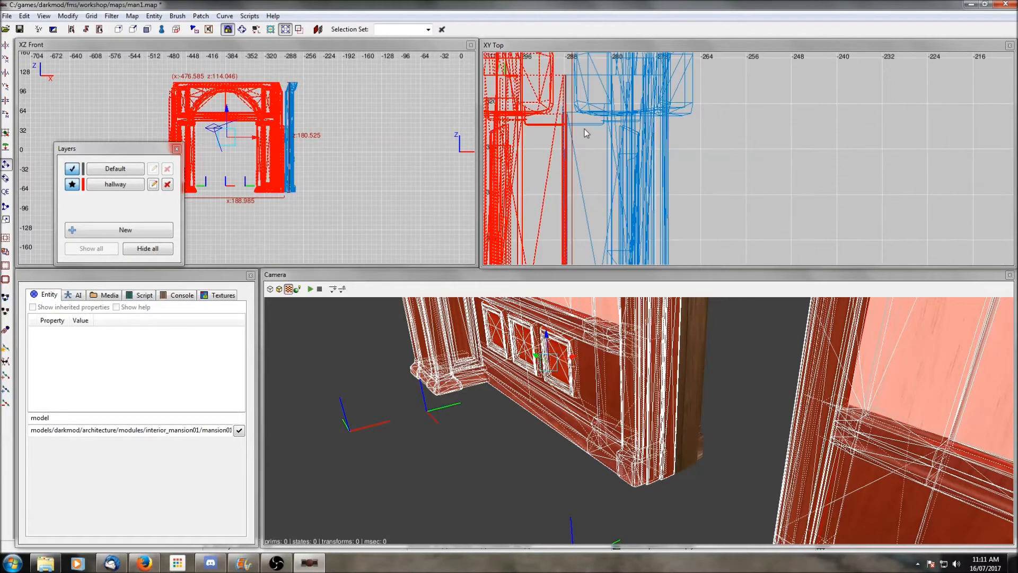
scroll(584, 129, up, 2)
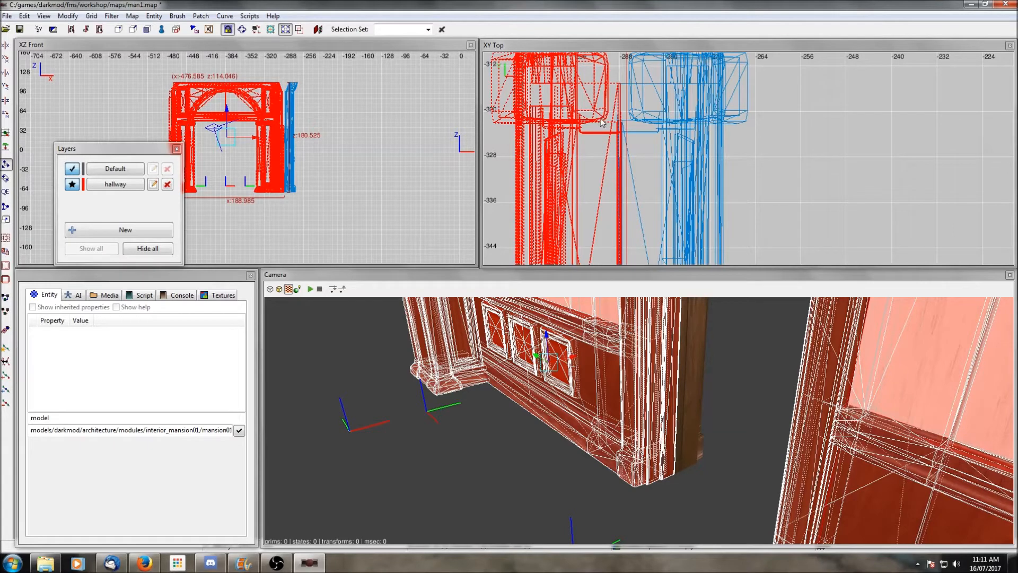
scroll(585, 127, down, 3)
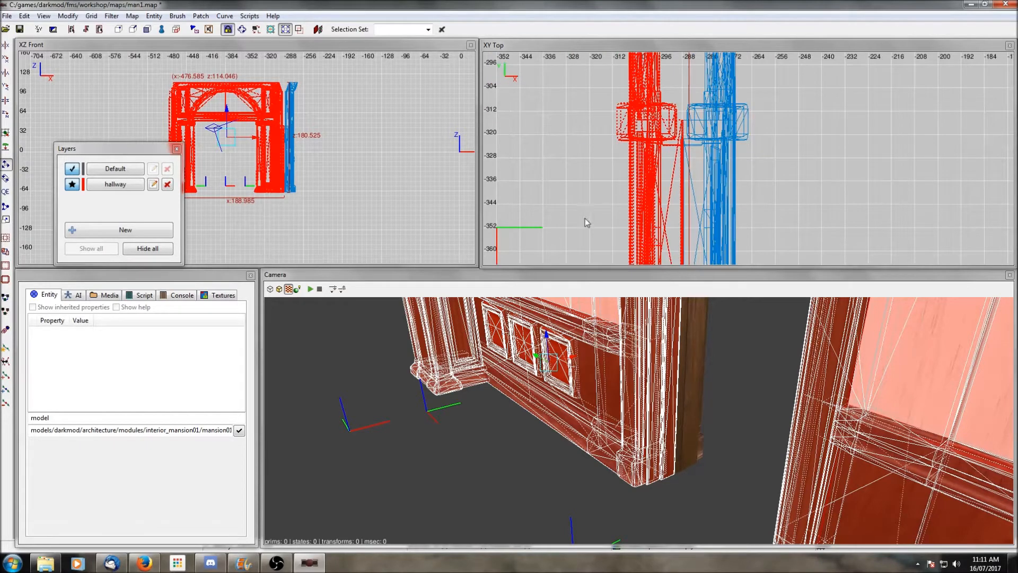
Shift the hallway layer 8 units back west and inspect the brush filling the gap between the two doorway frames
scroll(592, 219, down, 5)
drag(694, 218, 685, 217)
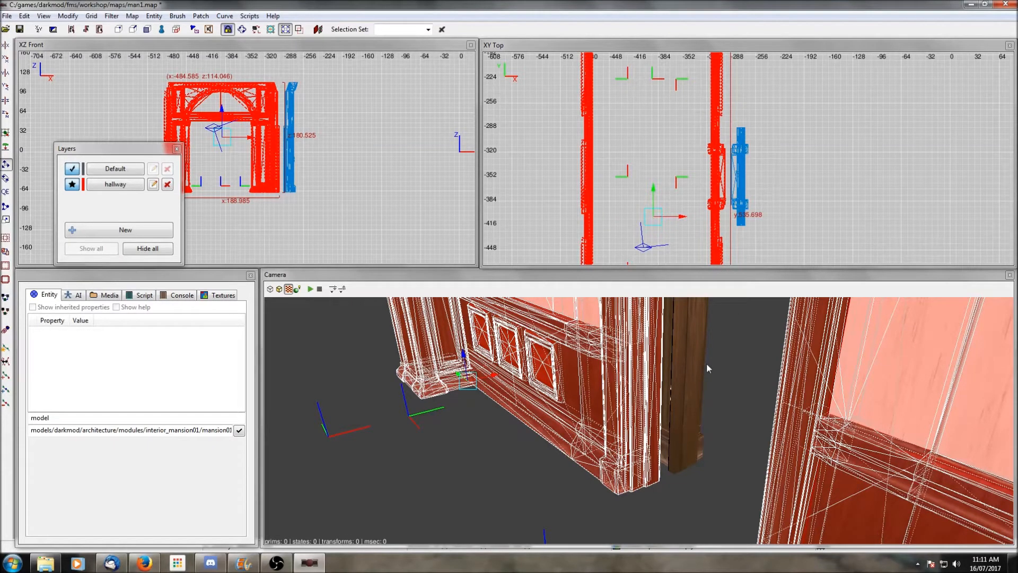
key(Escape)
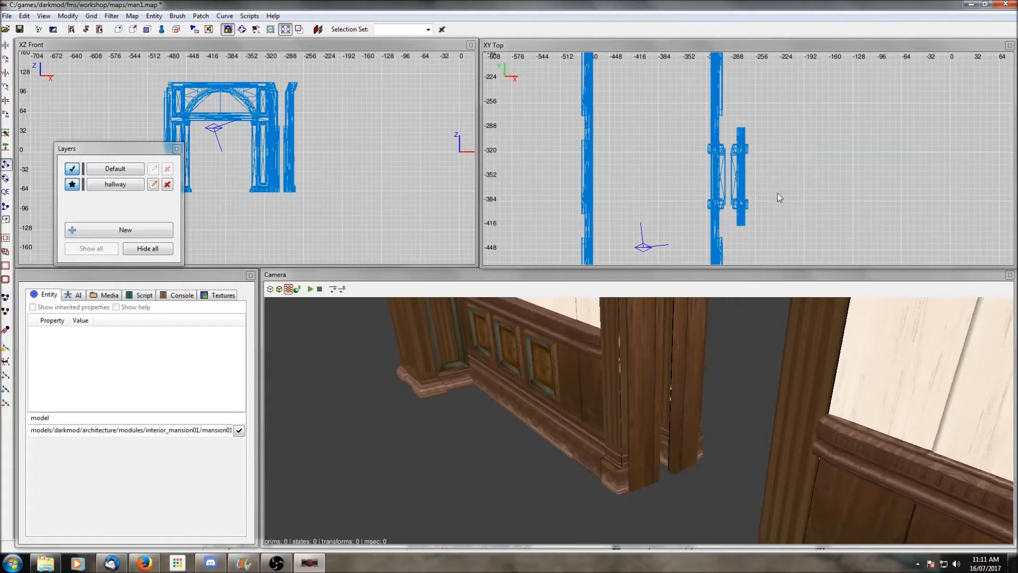
shift+click(728, 152)
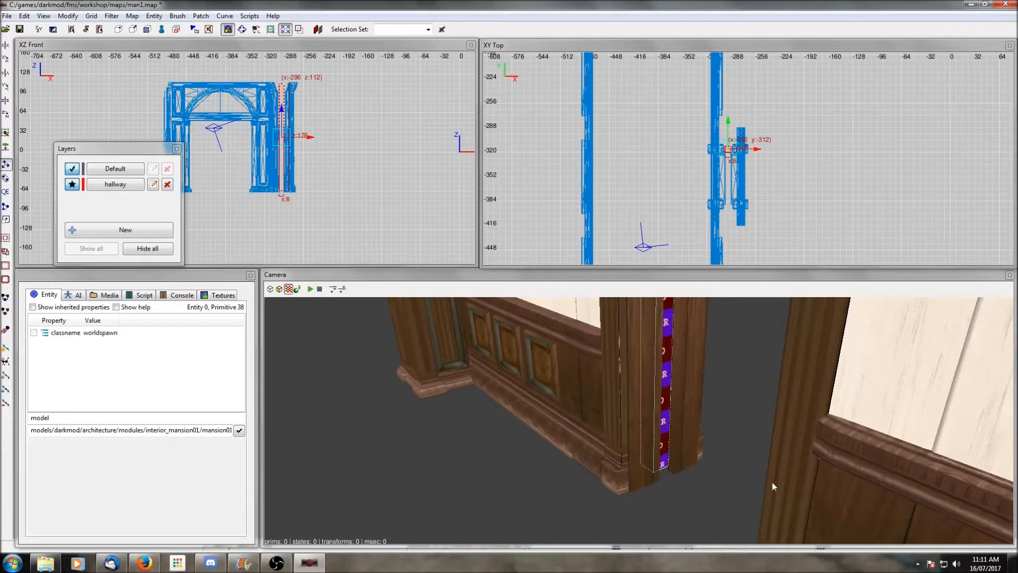
key(Escape)
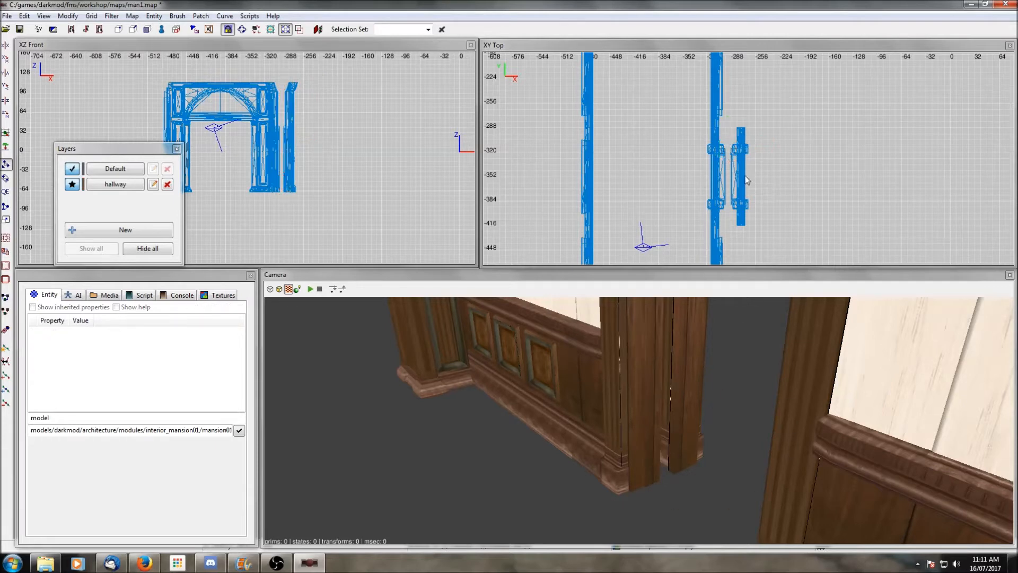
Reselect everything in the hallway layer and move it 8 units east against the room's doorway frame
shift+click(621, 390)
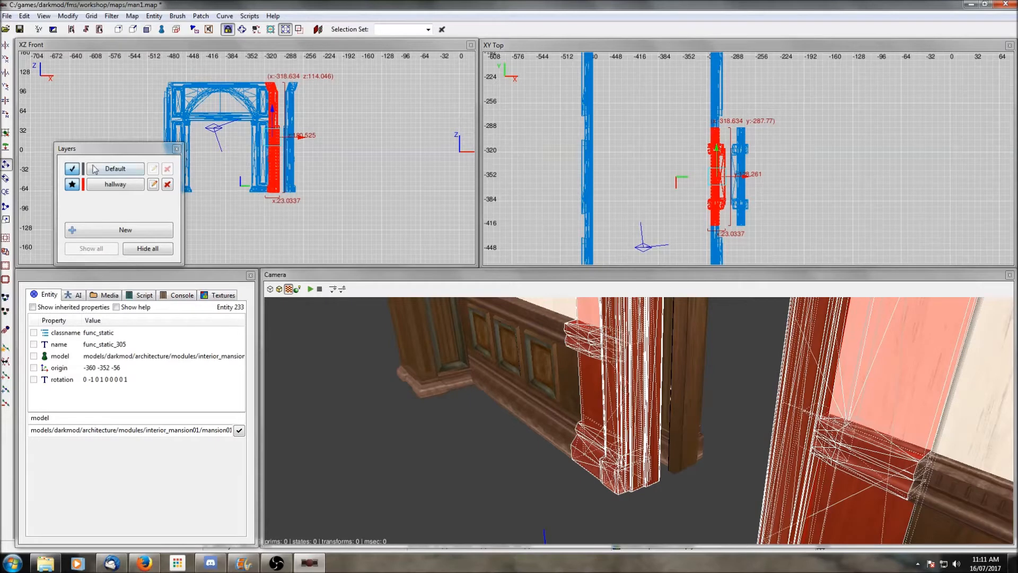
shift+click(109, 185)
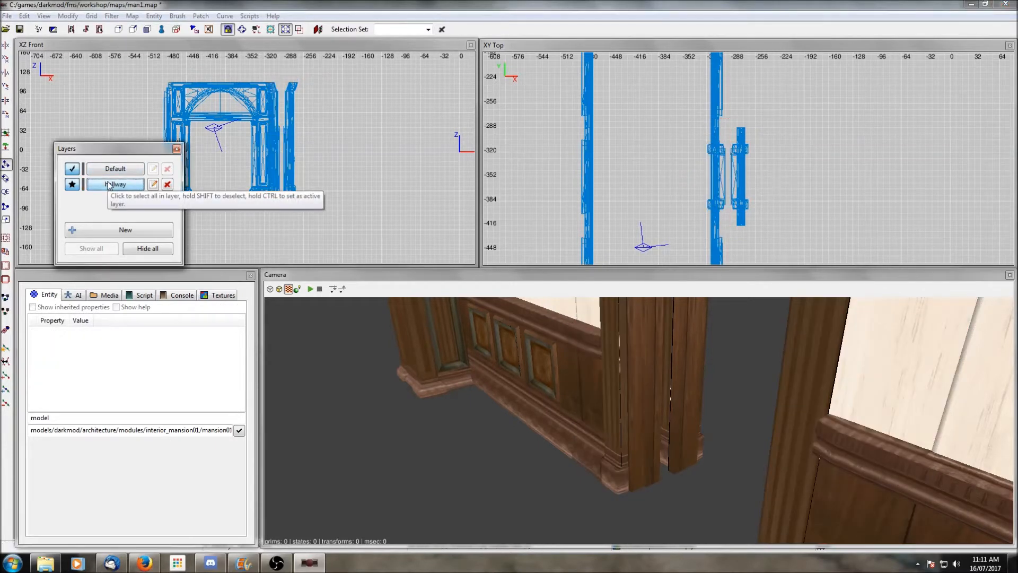
click(109, 185)
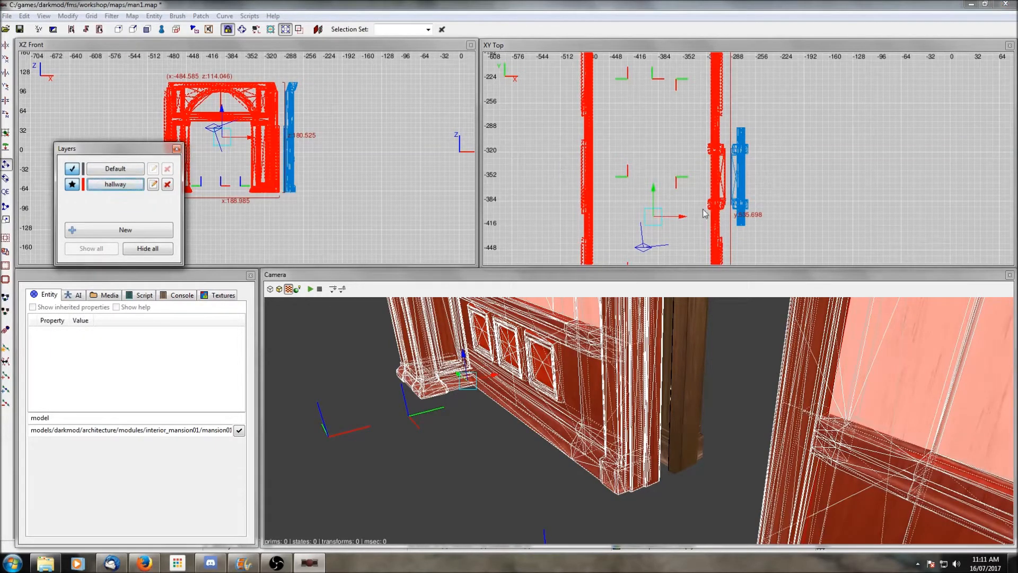
scroll(686, 215, up, 3)
scroll(670, 232, down, 1)
right_drag(696, 227, 690, 207)
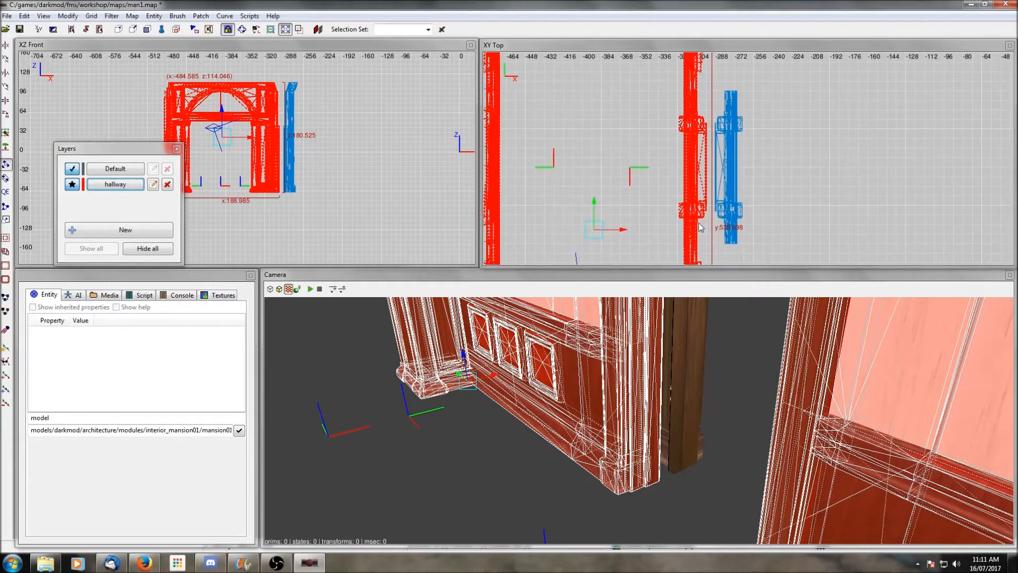
drag(622, 230, 631, 232)
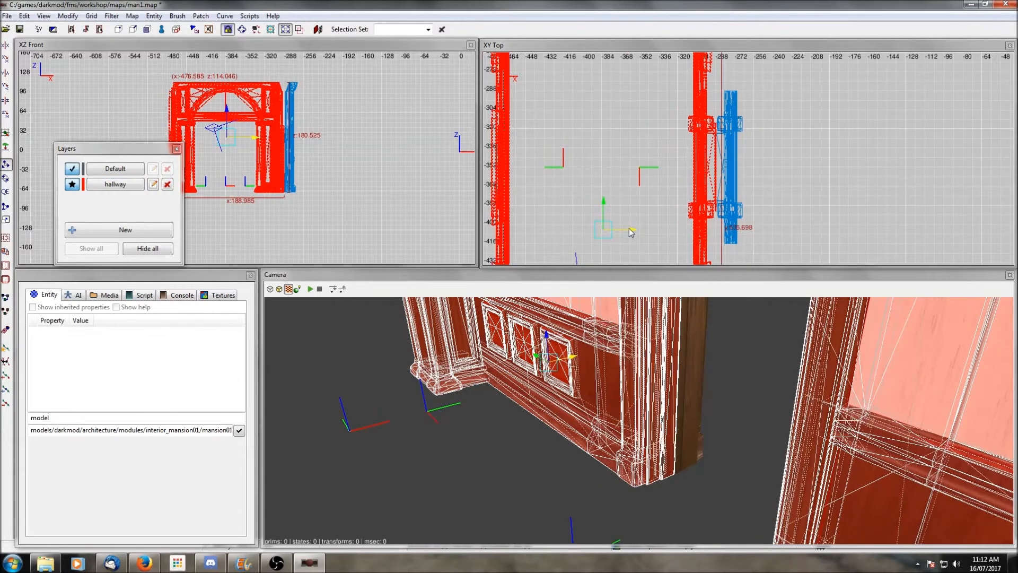
Examine the join between the hallway doorway and the room's doorway frame up close, in plan and in the 3D view
scroll(741, 179, up, 3)
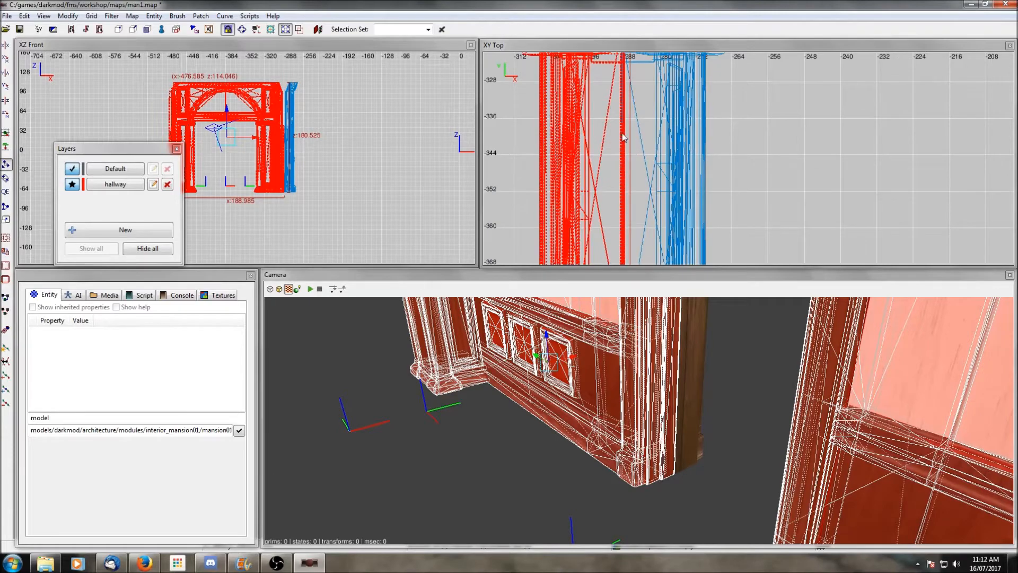
right_drag(626, 74, 630, 144)
right_drag(748, 430, 805, 430)
key(Left)
key(Up)
key(Right)
key(Up)
key(Left)
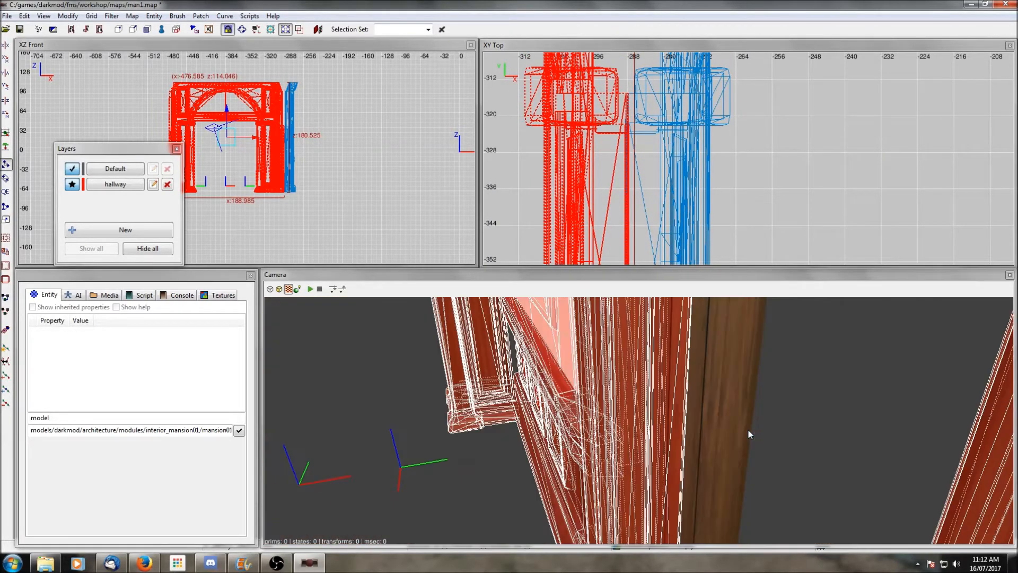
key(Escape)
shift+click(670, 410)
shift+click(671, 410)
shift+click(691, 416)
shift+click(691, 415)
right_click(691, 415)
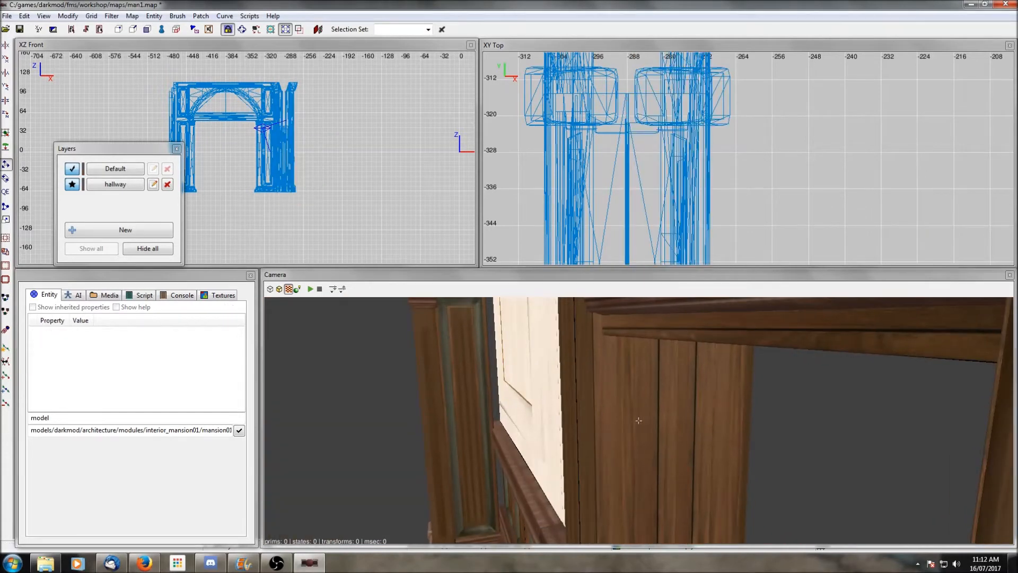
right_click(691, 415)
scroll(691, 416, up, 2)
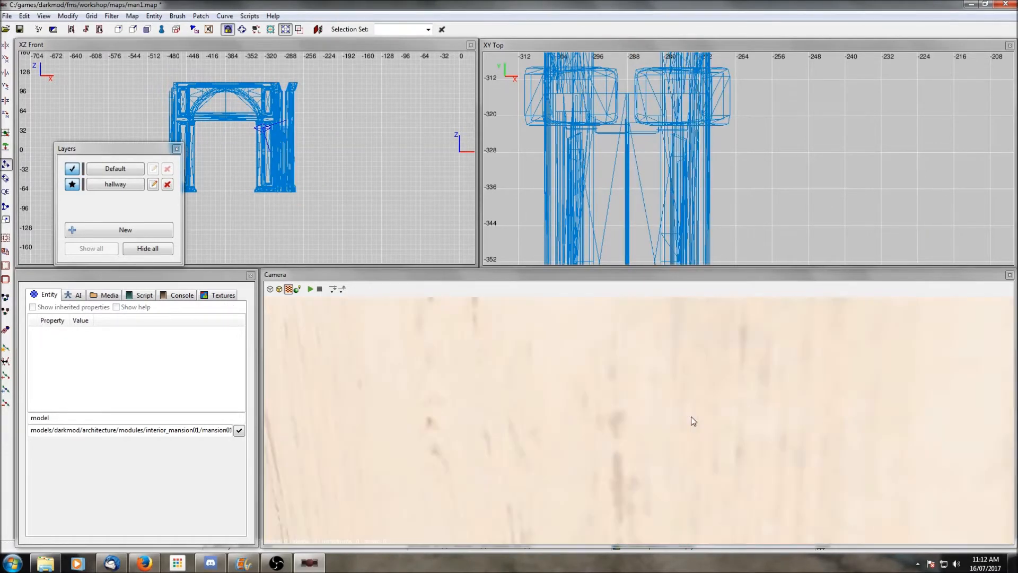
scroll(692, 416, down, 3)
right_click(692, 416)
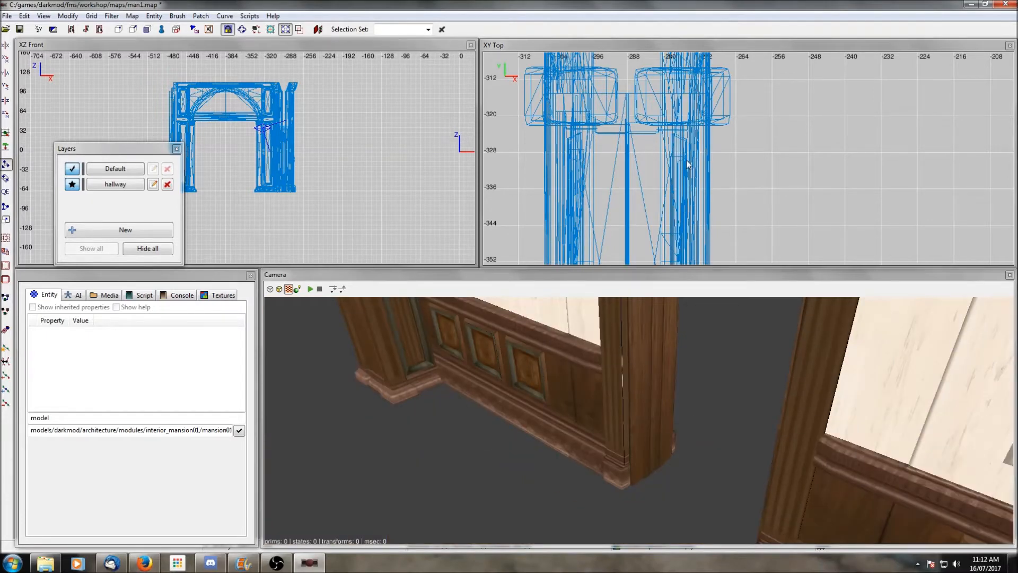
Bring all hidden map objects back into view around the hallway and doorway frame
scroll(666, 147, down, 8)
scroll(666, 147, down, 1)
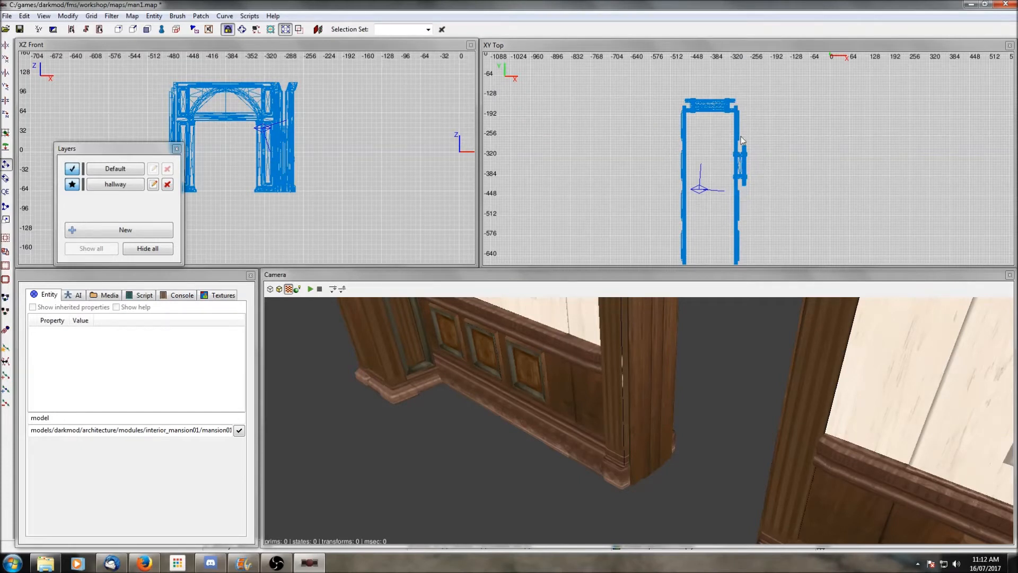
scroll(790, 165, down, 1)
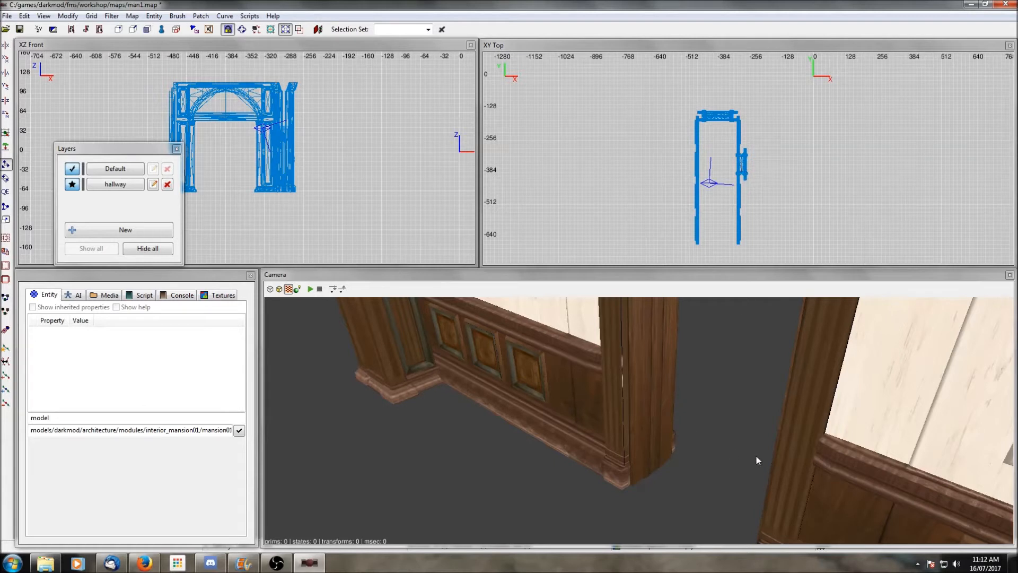
click(91, 16)
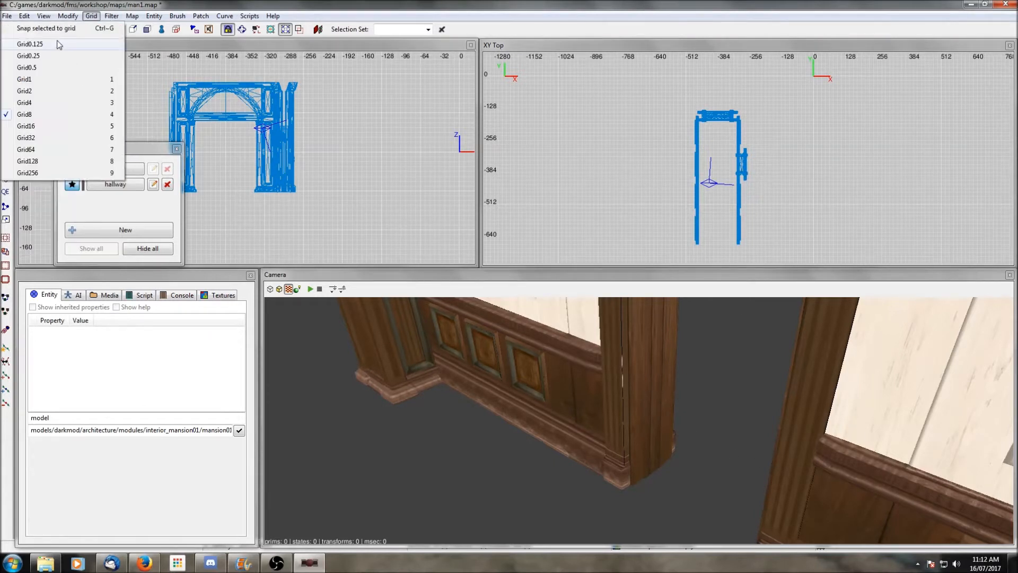
mouse_move(111, 16)
click(102, 40)
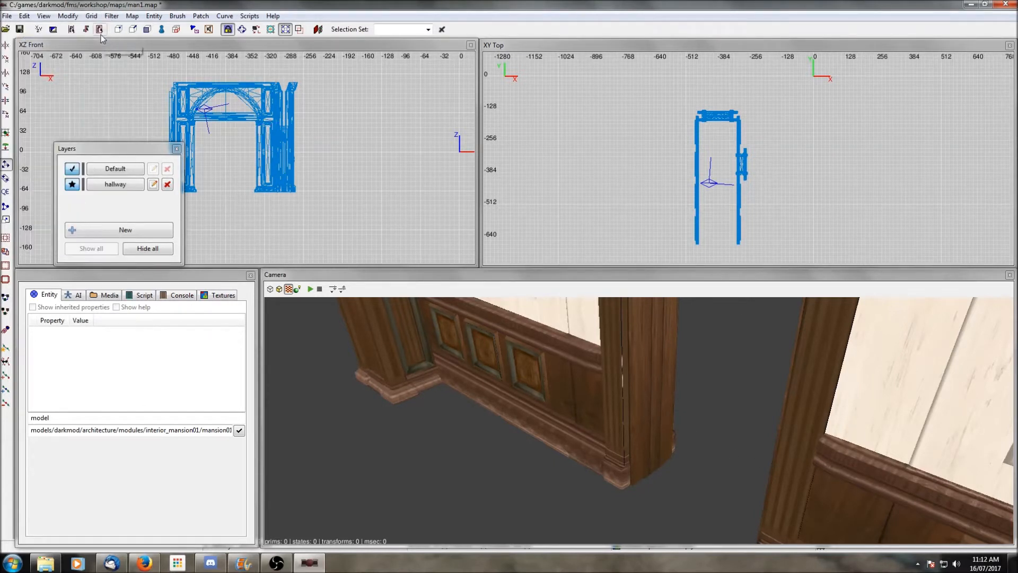
click(113, 16)
right_click(571, 371)
right_click(571, 370)
key(shift+h)
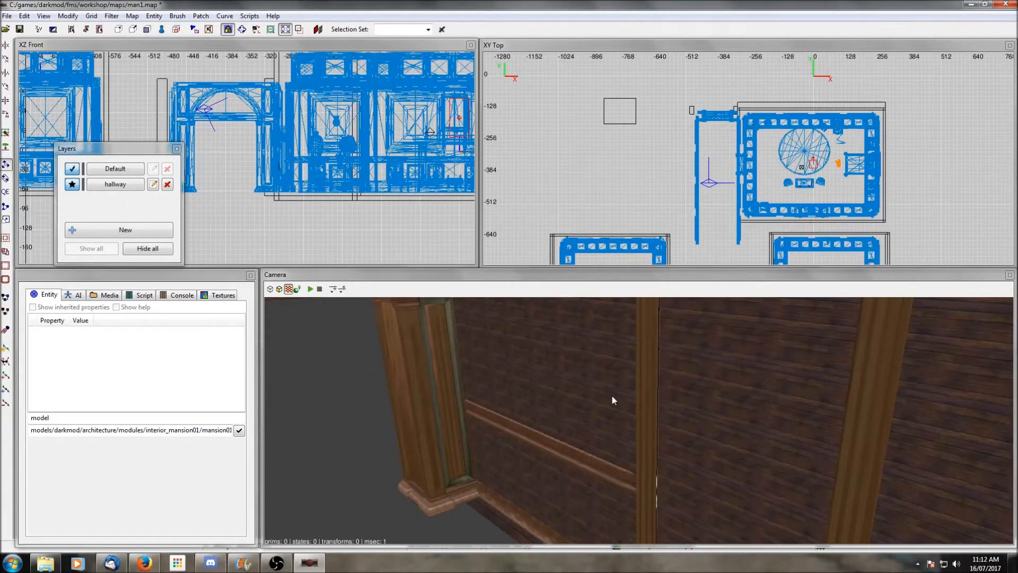
Select the larger room's west wall brush and move it 16 units east, away from the hallway's doorway frame
right_click(600, 453)
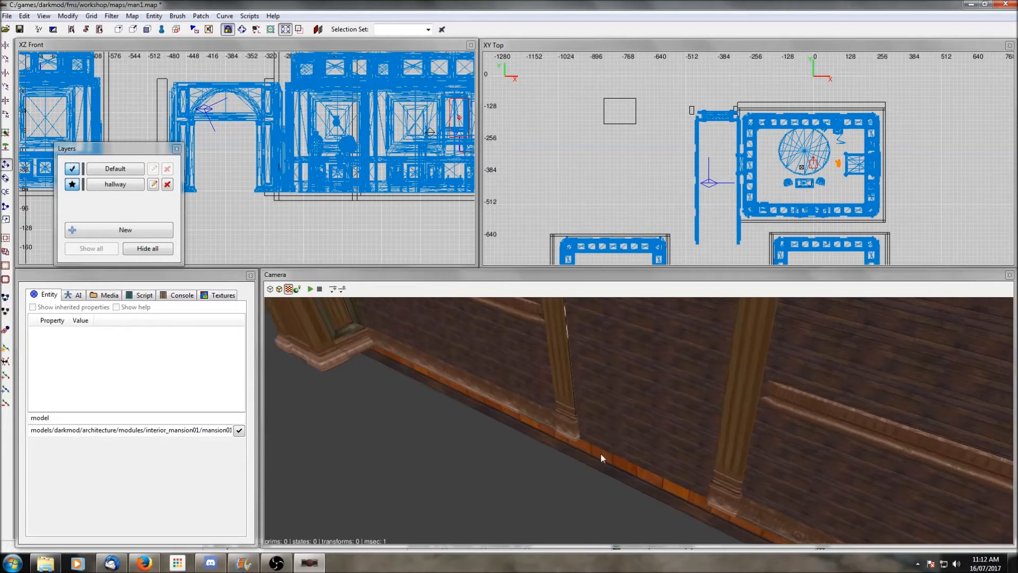
shift+click(522, 385)
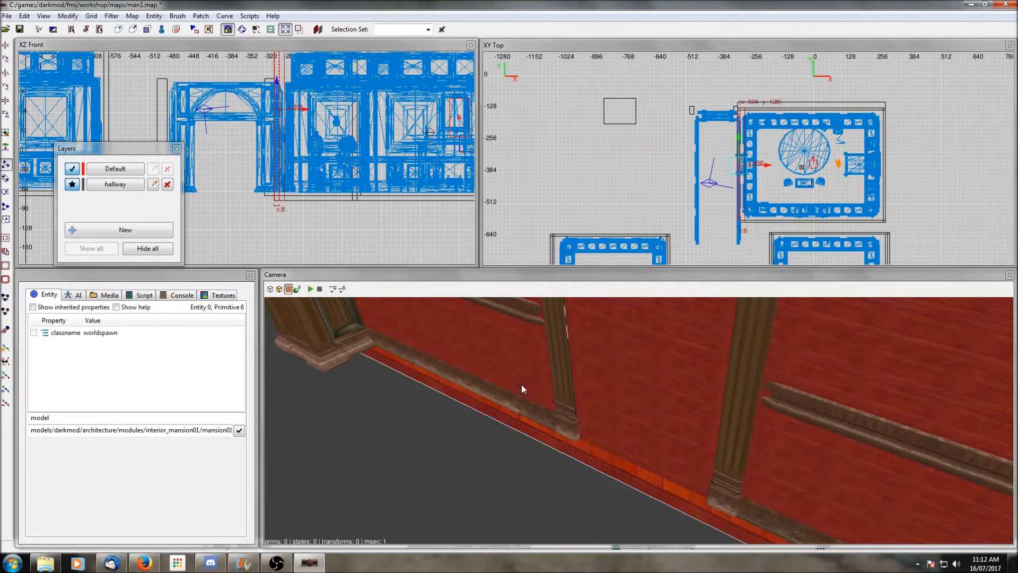
right_click(639, 421)
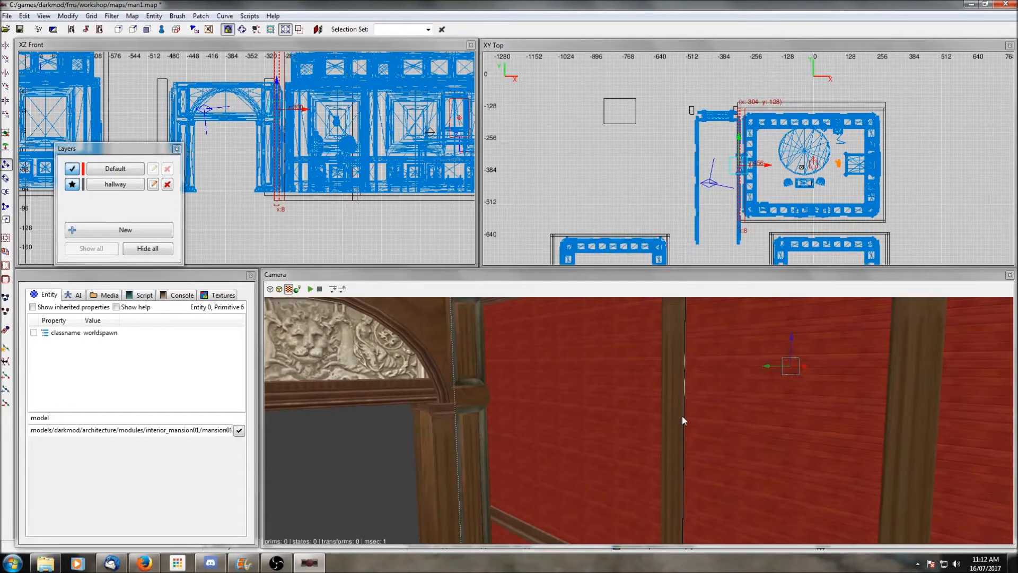
scroll(678, 205, up, 8)
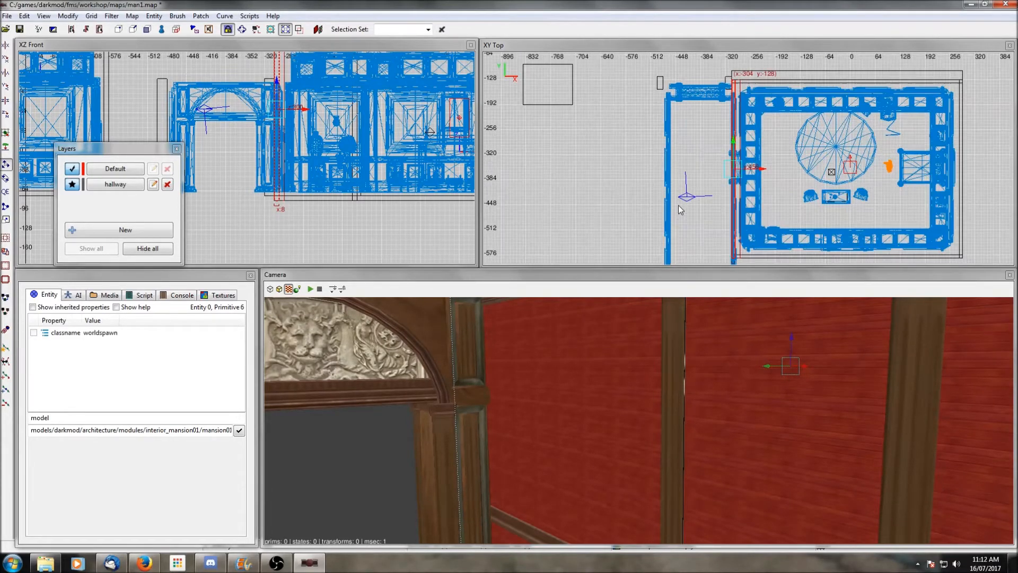
scroll(741, 126, down, 3)
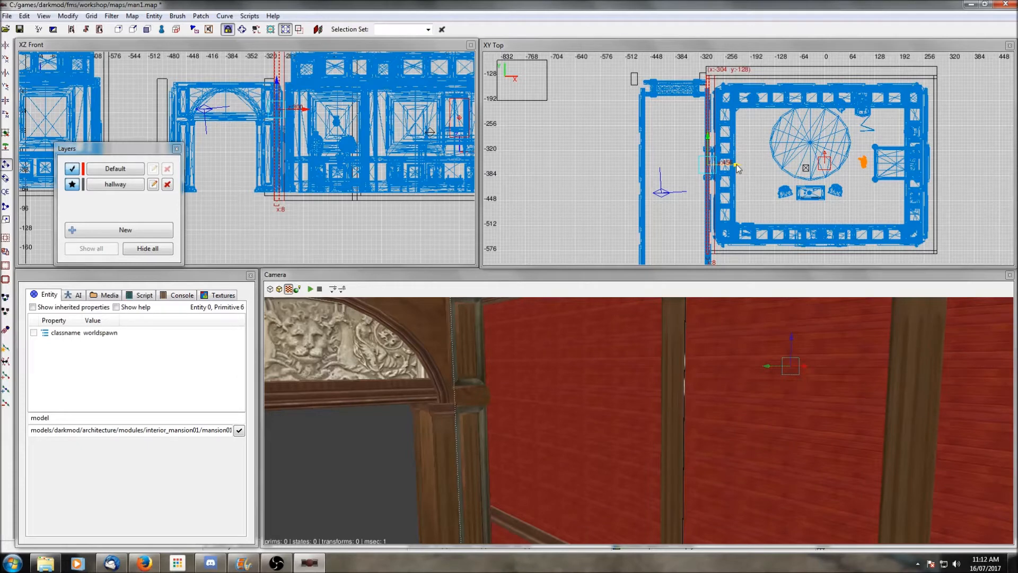
drag(737, 168, 740, 168)
scroll(740, 167, up, 4)
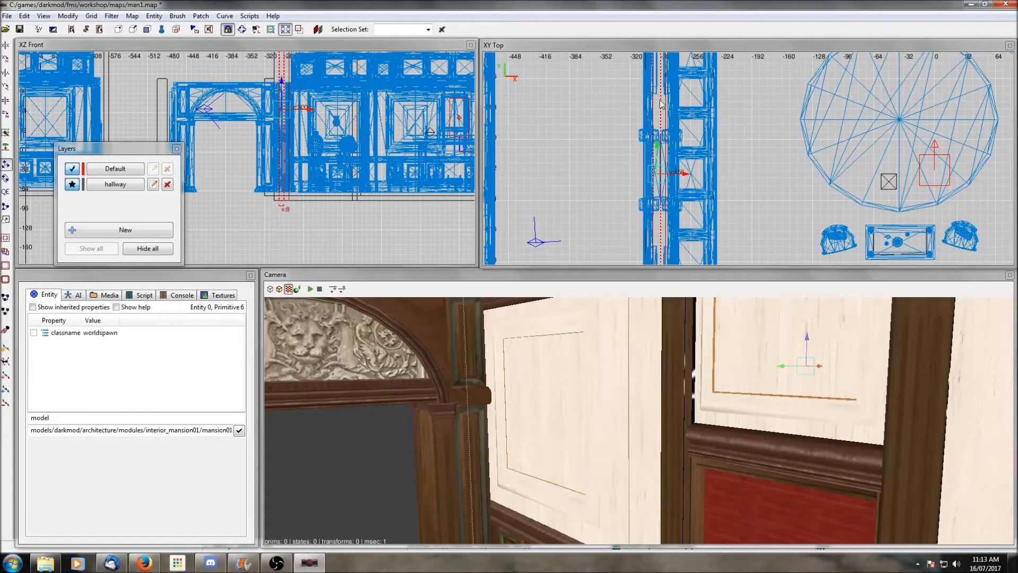
drag(685, 177, 692, 221)
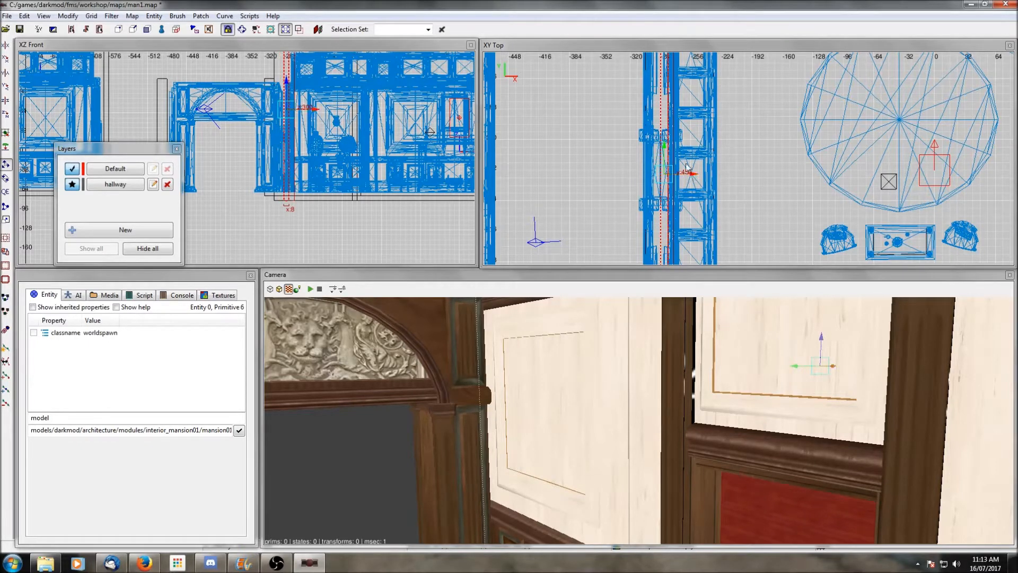
Examine the moved west wall brush from the hallway and inside the room, and clear the selection
right_click(699, 344)
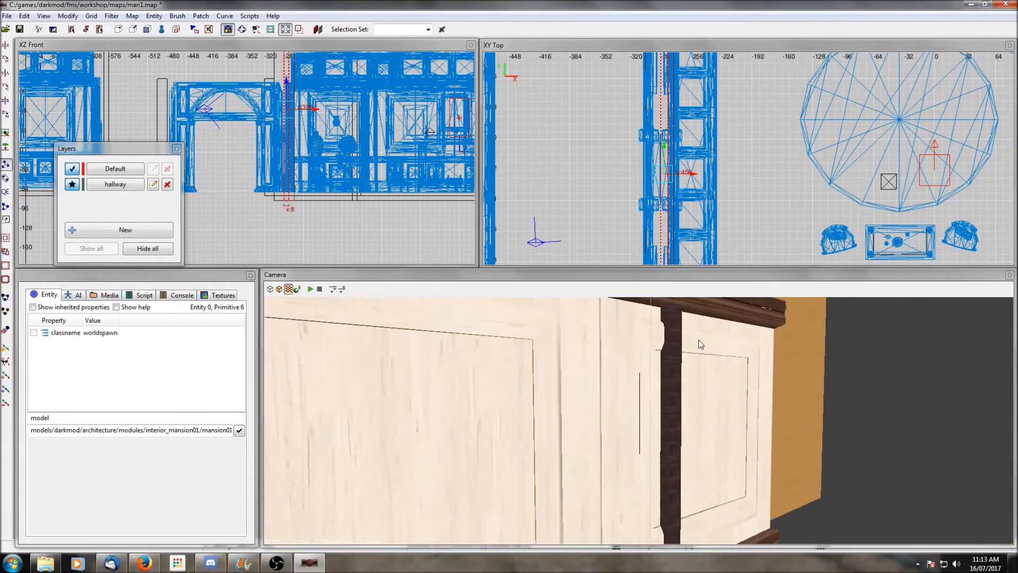
shift+click(669, 391)
shift+click(670, 395)
right_click(670, 394)
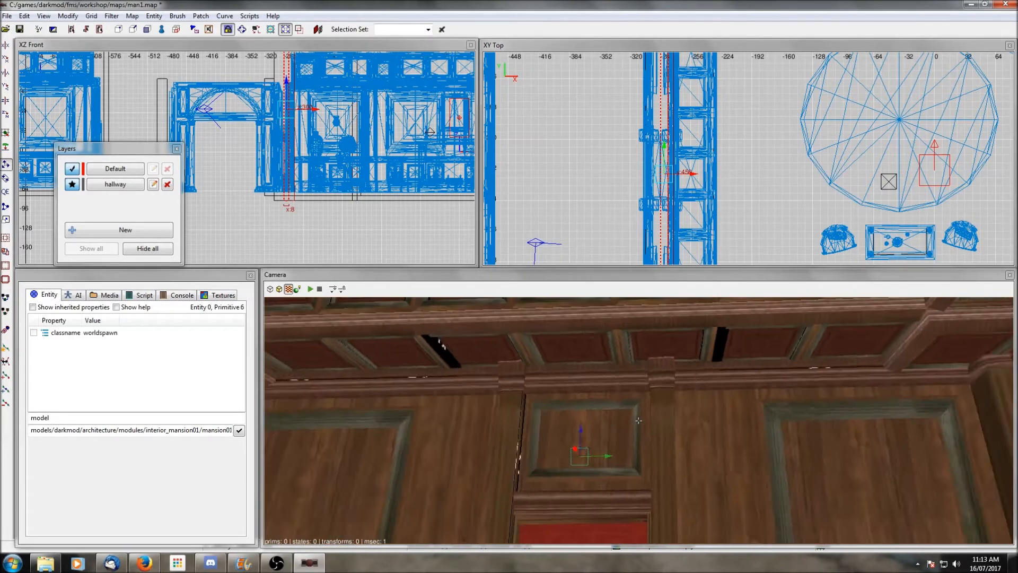
right_click(668, 389)
scroll(668, 389, up, 4)
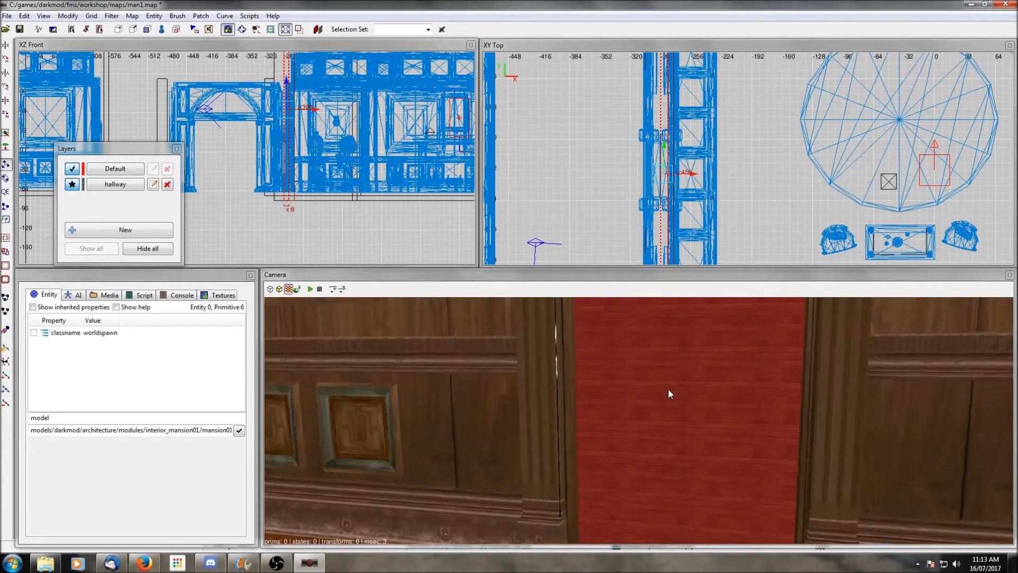
right_click(668, 389)
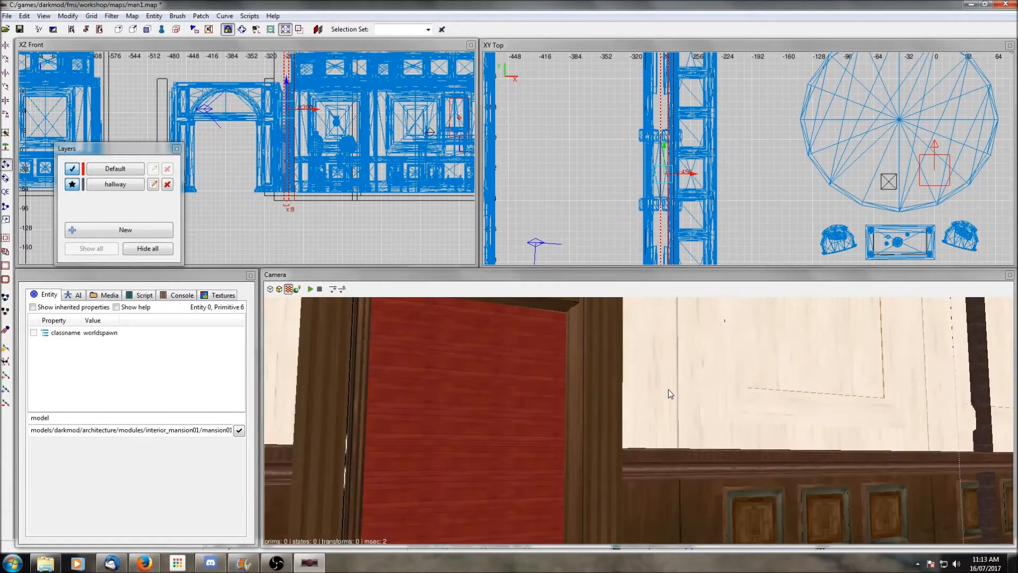
key(Escape)
right_click(668, 389)
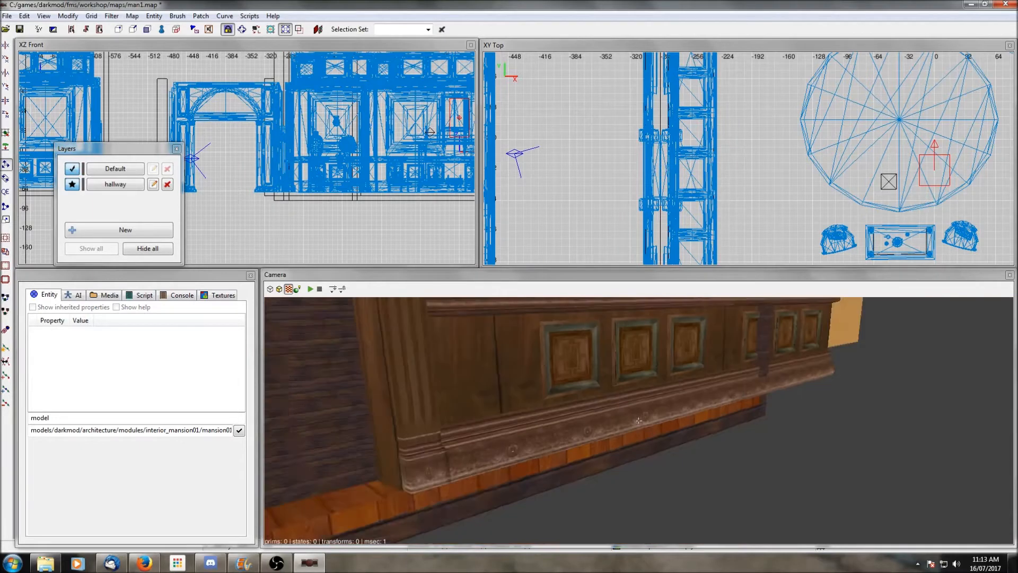
right_click(668, 389)
Select the room's south wall brush and examine in plan how its west end meets the moved wall
shift+click(727, 401)
scroll(674, 123, down, 4)
scroll(735, 179, up, 1)
right_drag(722, 173, 720, 69)
scroll(756, 175, up, 1)
scroll(756, 175, up, 1)
right_drag(940, 175, 866, 167)
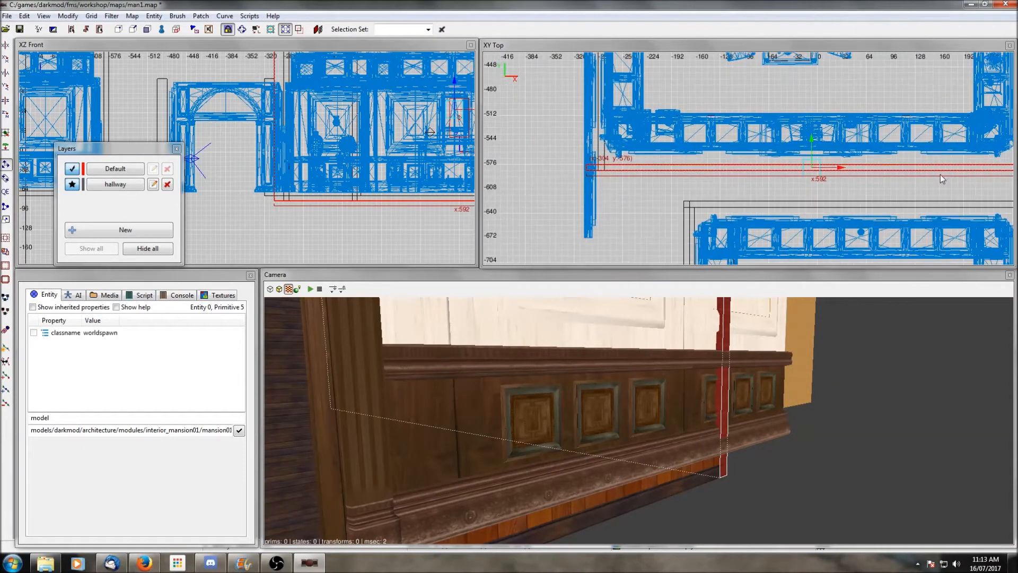
scroll(940, 175, down, 1)
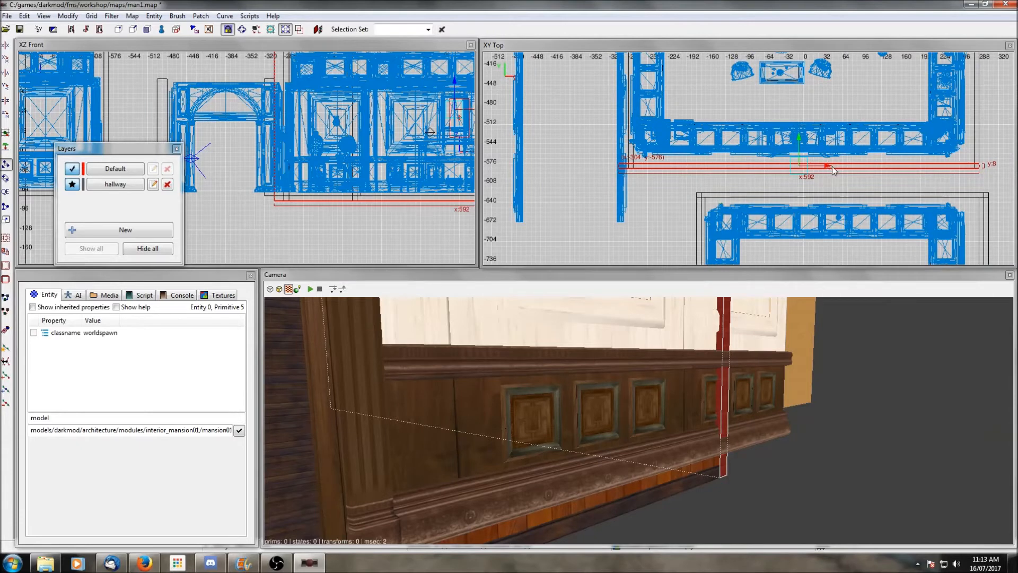
scroll(622, 176, up, 3)
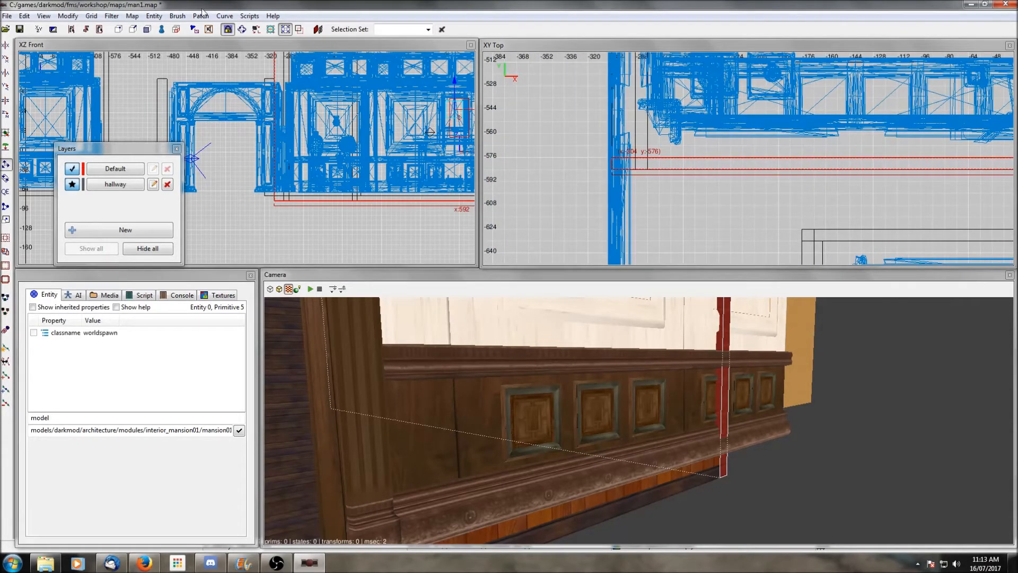
Filter out all entities so only the brushes remain, and check the west wall brush against its neighbours
click(110, 17)
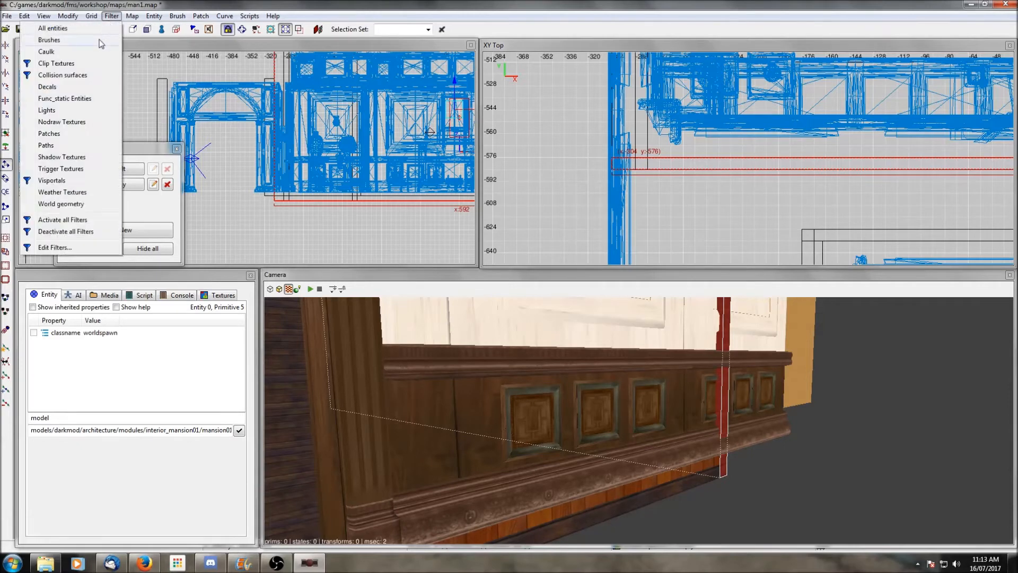
click(62, 40)
right_click(603, 413)
right_click(603, 412)
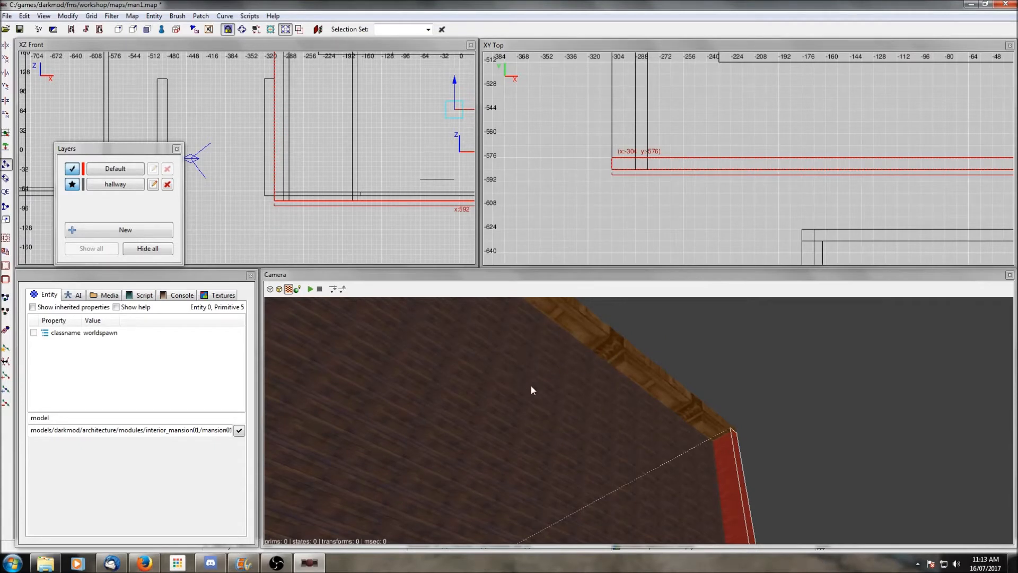
key(Escape)
shift+click(548, 395)
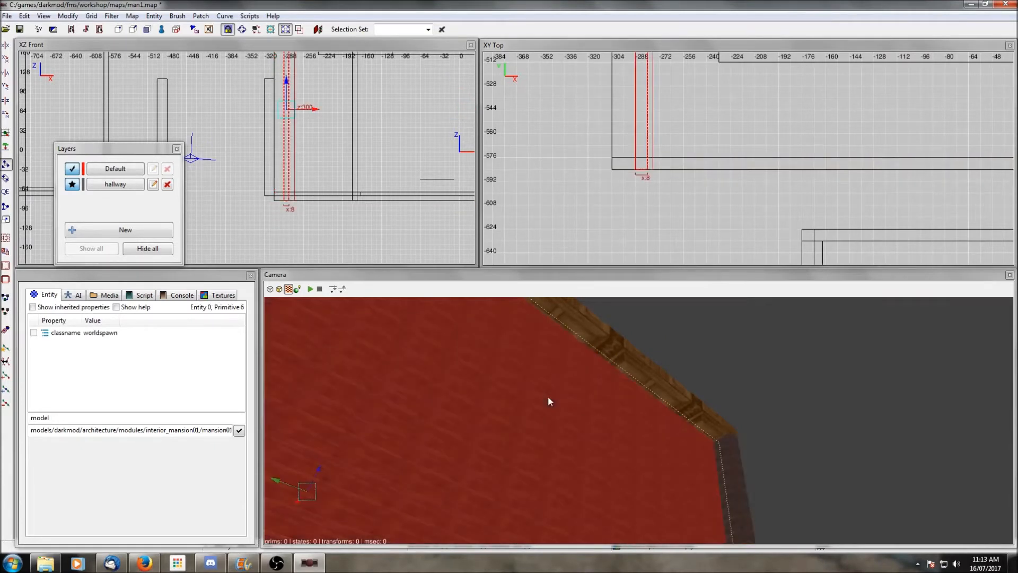
key(Escape)
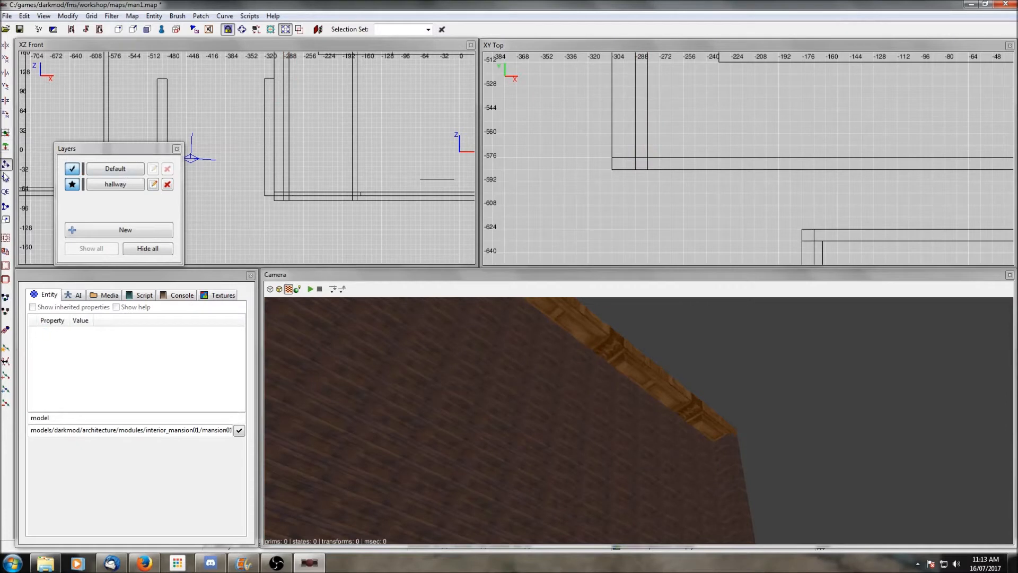
Switch to resize mode and select the room's ceiling, south wall, north wall and floor brushes
click(5, 191)
shift+click(613, 359)
shift+click(736, 464)
right_click(736, 464)
right_click(736, 463)
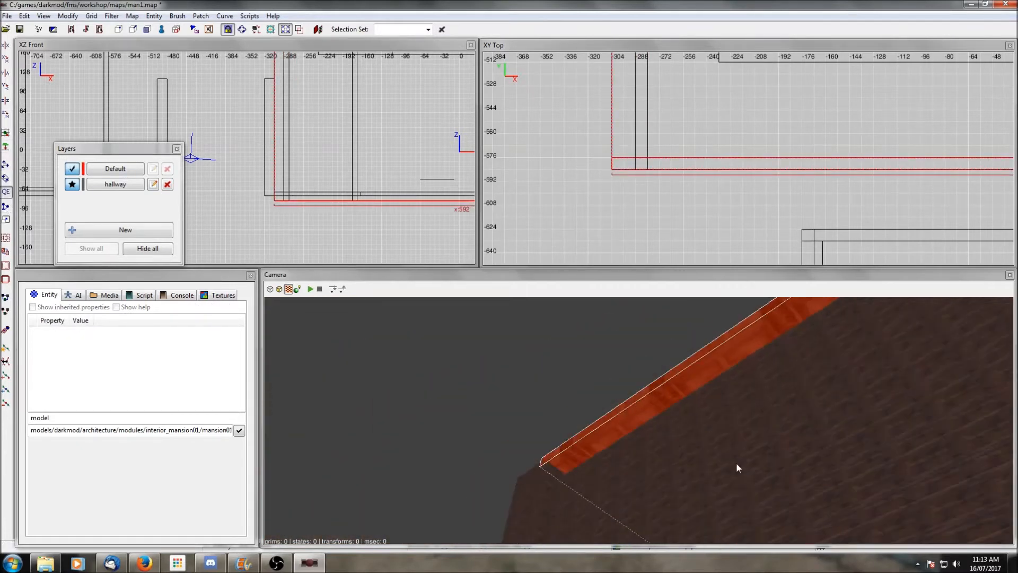
shift+click(533, 491)
right_click(674, 481)
right_click(674, 481)
right_click(674, 482)
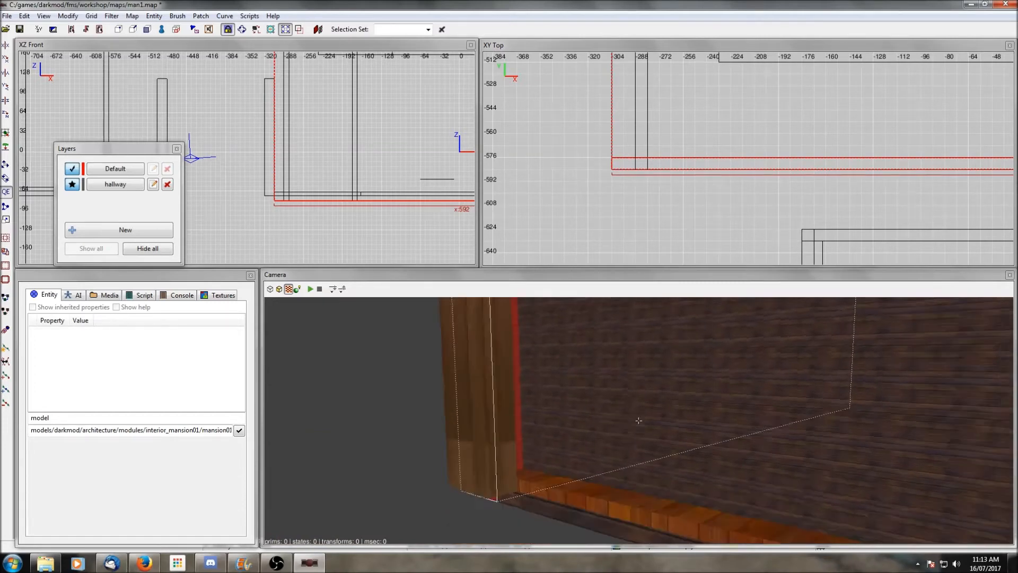
right_click(674, 482)
shift+click(656, 515)
Pull the west ends of the selected ceiling, floor and side wall brushes 16 units east to a 576-unit length
right_click(672, 490)
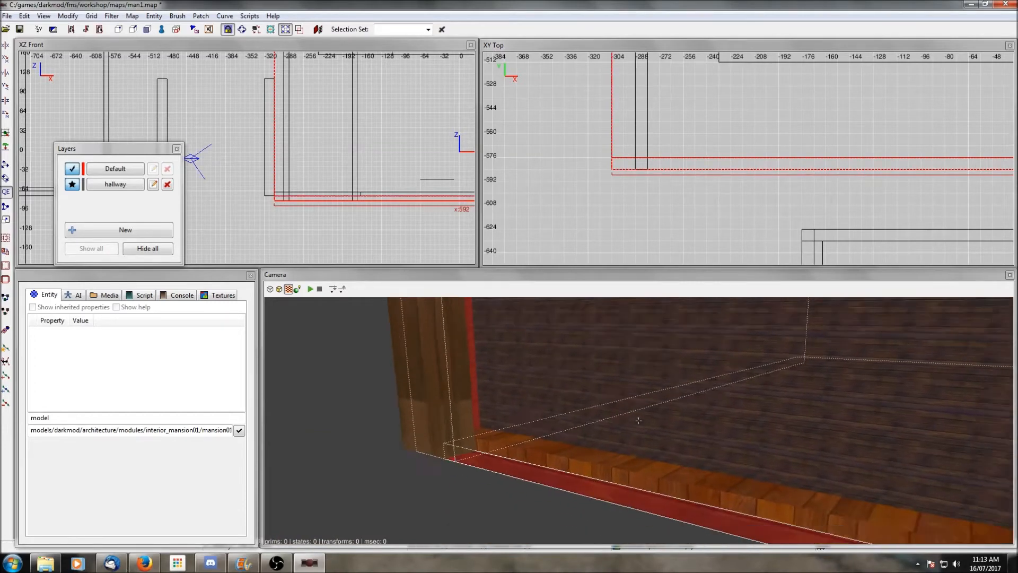
right_click(672, 489)
right_click(703, 470)
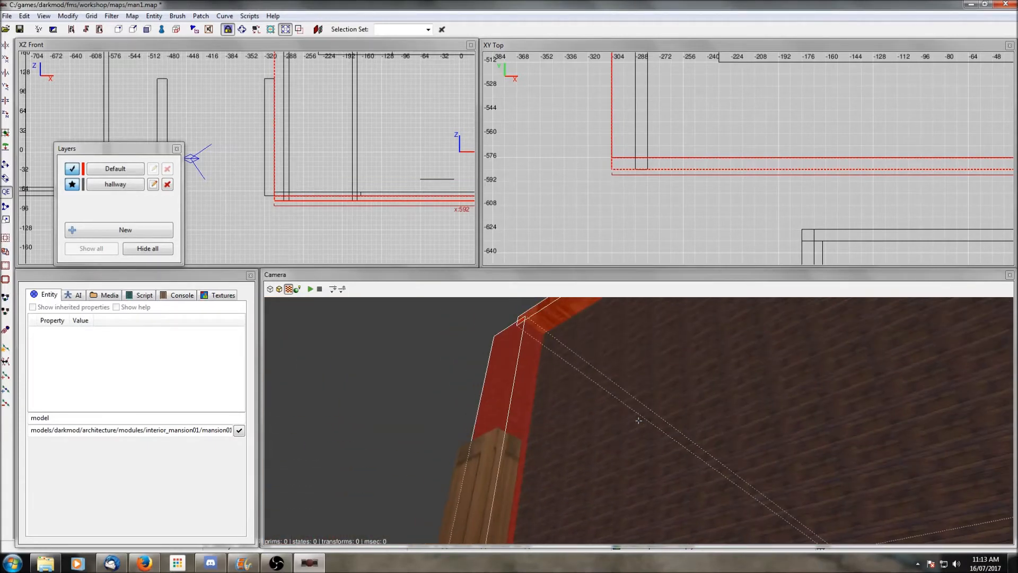
right_click(638, 421)
scroll(780, 250, down, 7)
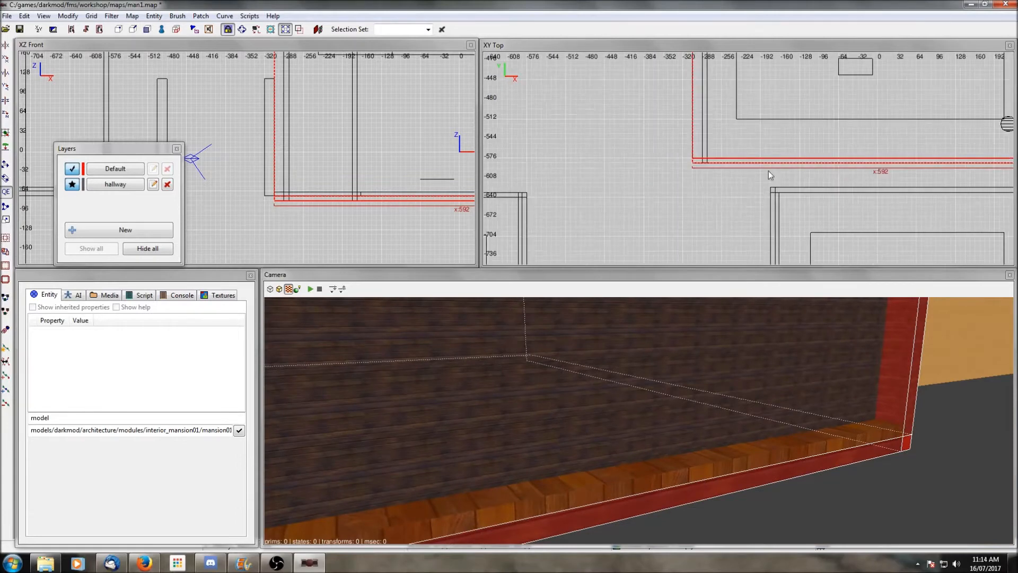
right_drag(777, 131, 761, 207)
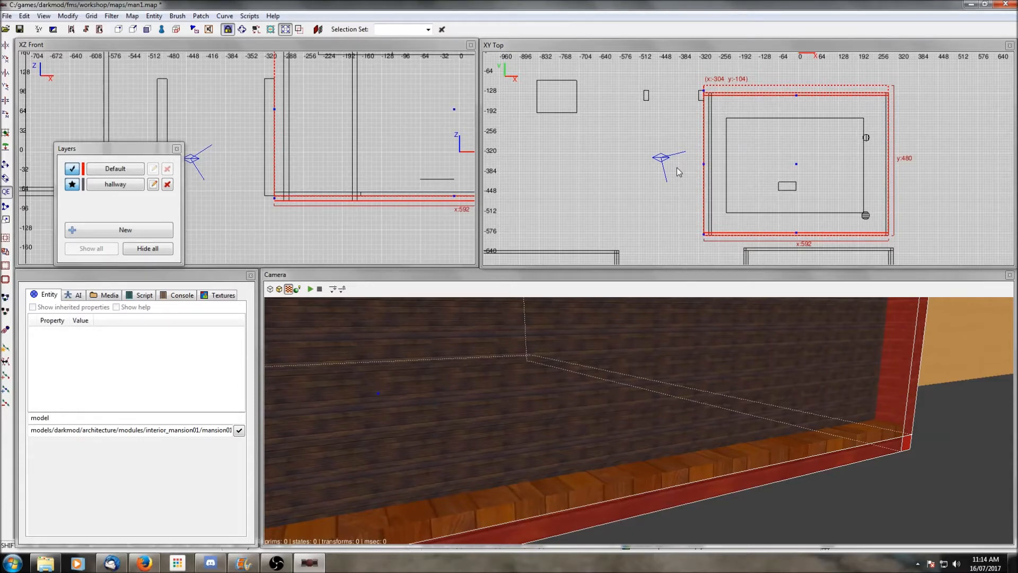
drag(676, 167, 680, 167)
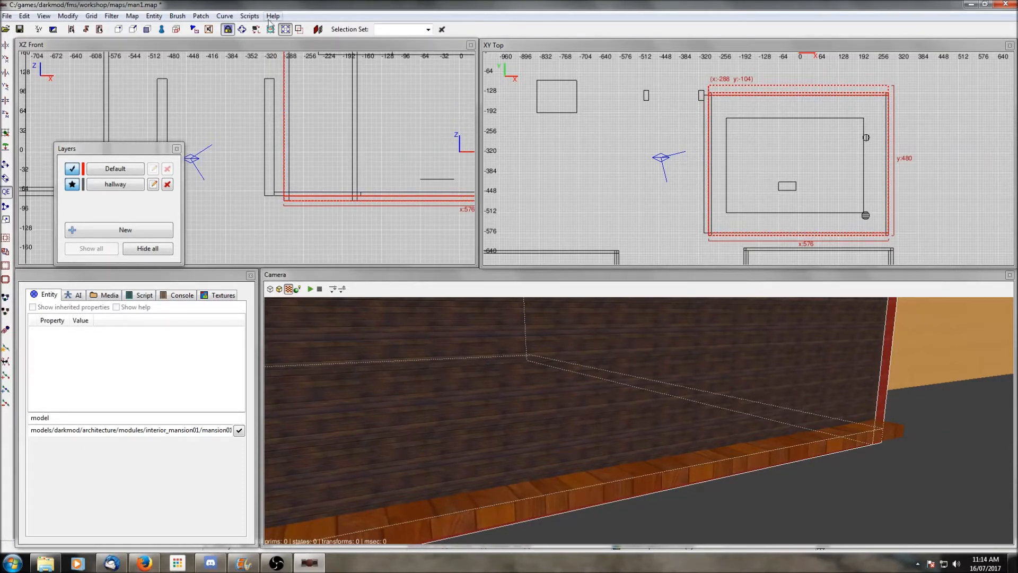
Bring all entities back into view, clear the selection, and inspect the doorway frame against the shifted wall
click(117, 17)
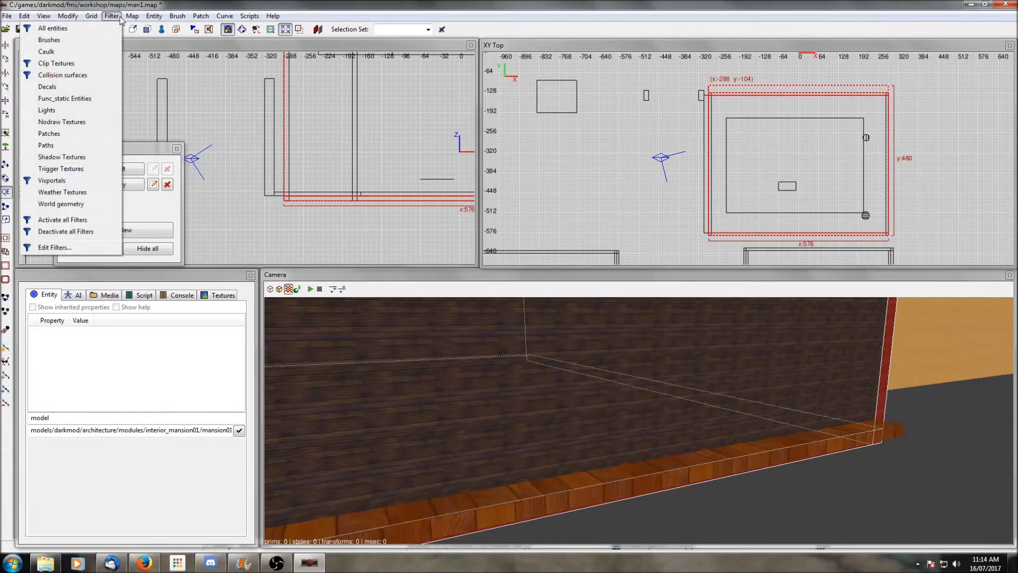
click(95, 29)
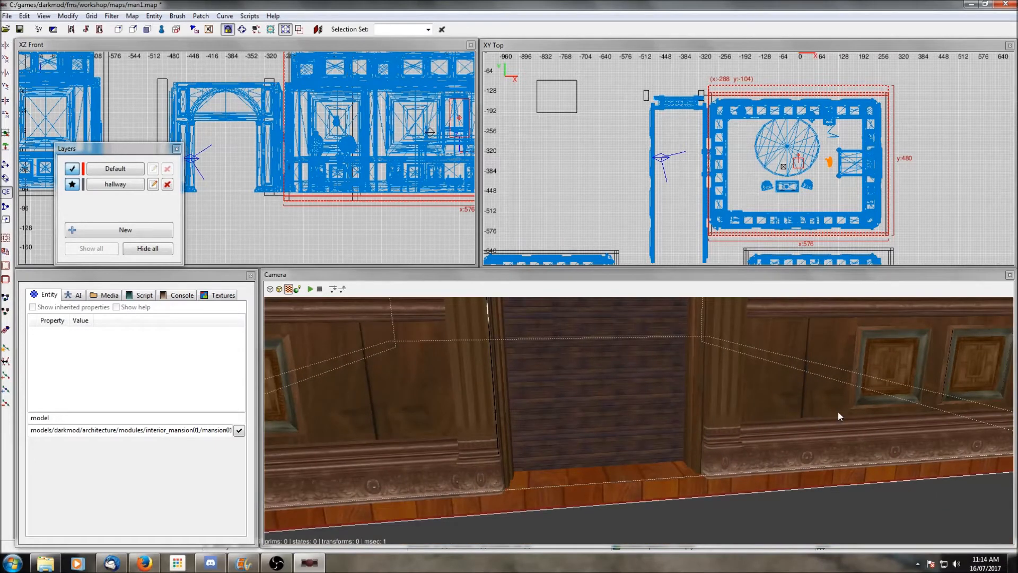
key(Escape)
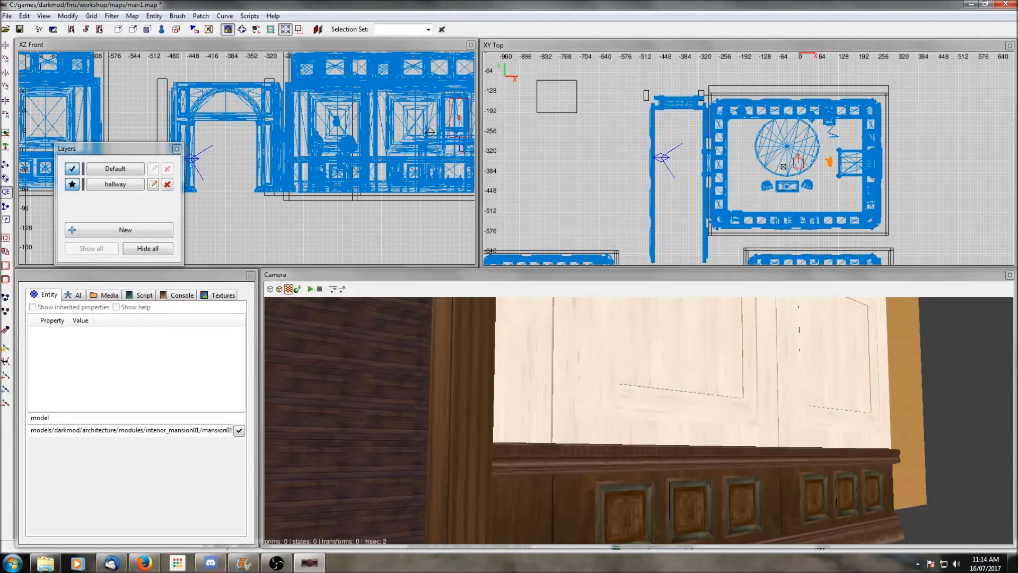
right_click(837, 412)
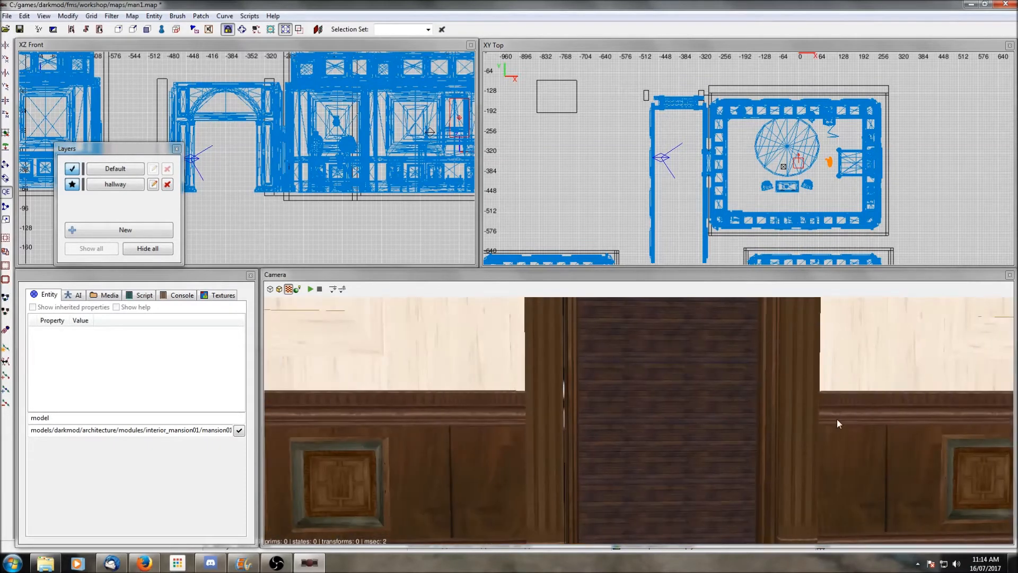
key(Left)
right_click(751, 429)
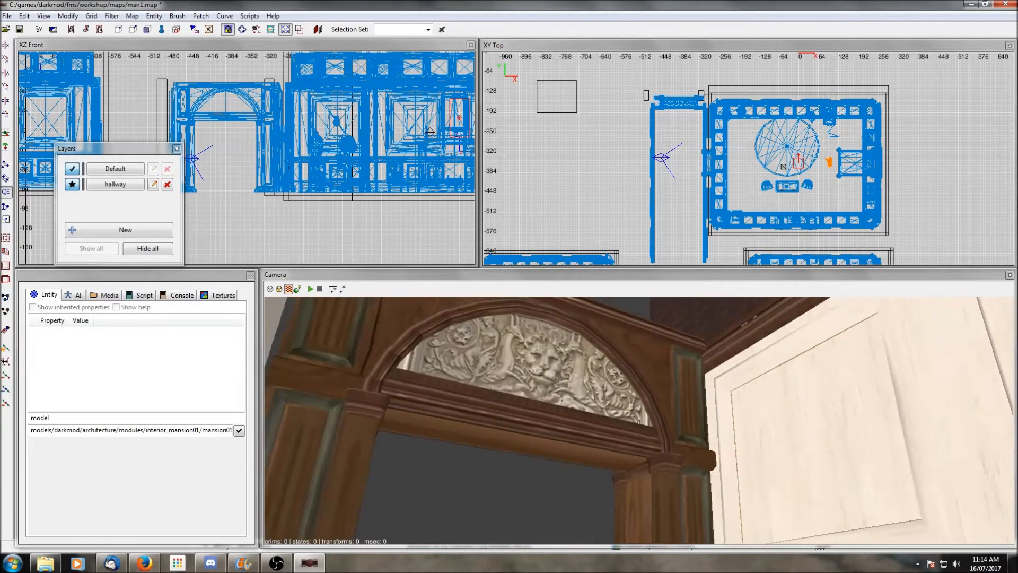
right_click(638, 420)
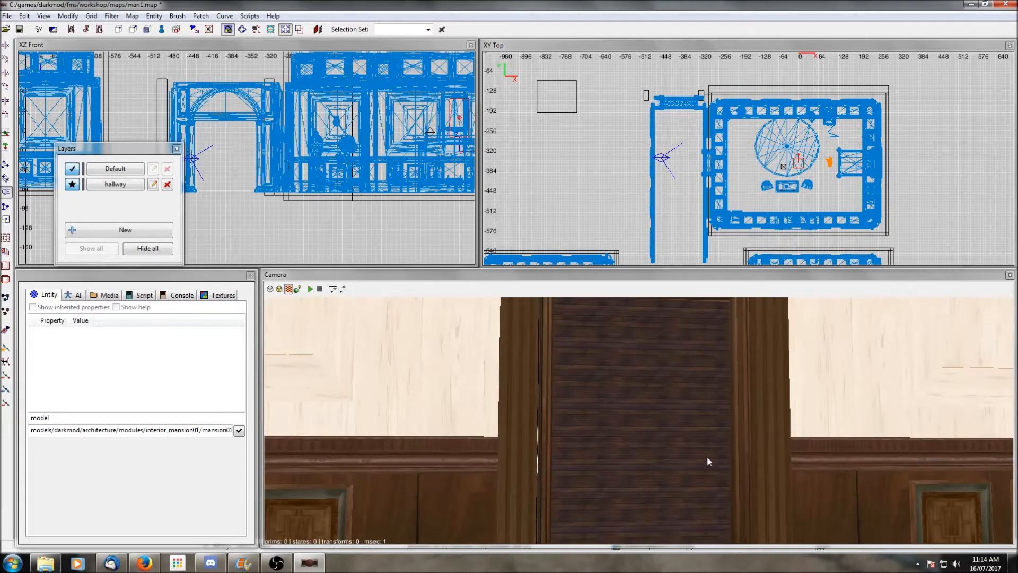
Select the room's west wall brush together with the doorway frame modules on both sides of it
shift+click(670, 457)
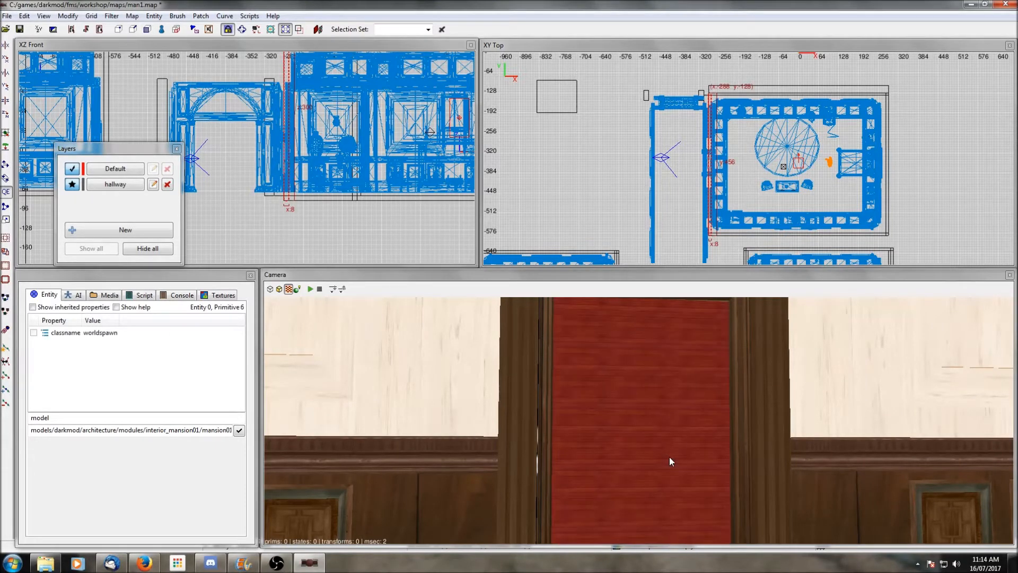
scroll(698, 219, up, 3)
scroll(698, 214, up, 3)
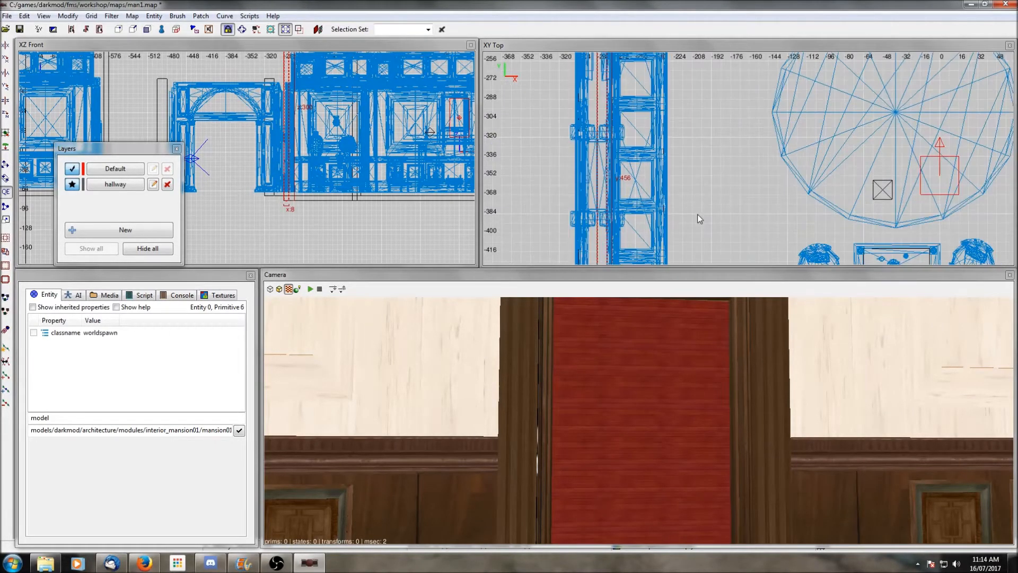
right_click(723, 393)
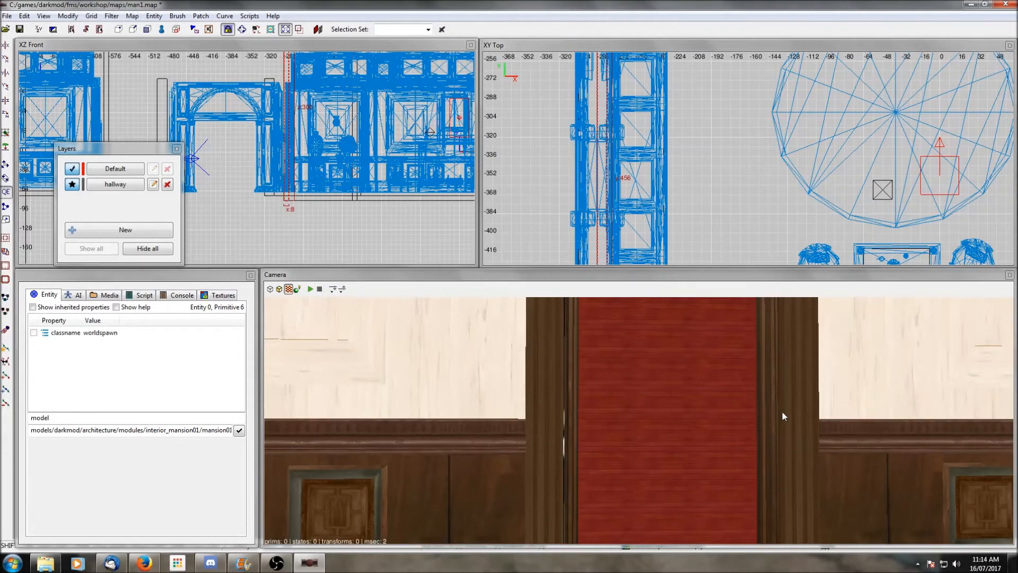
shift+click(781, 412)
scroll(781, 411, up, 2)
right_click(781, 412)
scroll(781, 411, up, 4)
right_click(781, 412)
shift+click(728, 424)
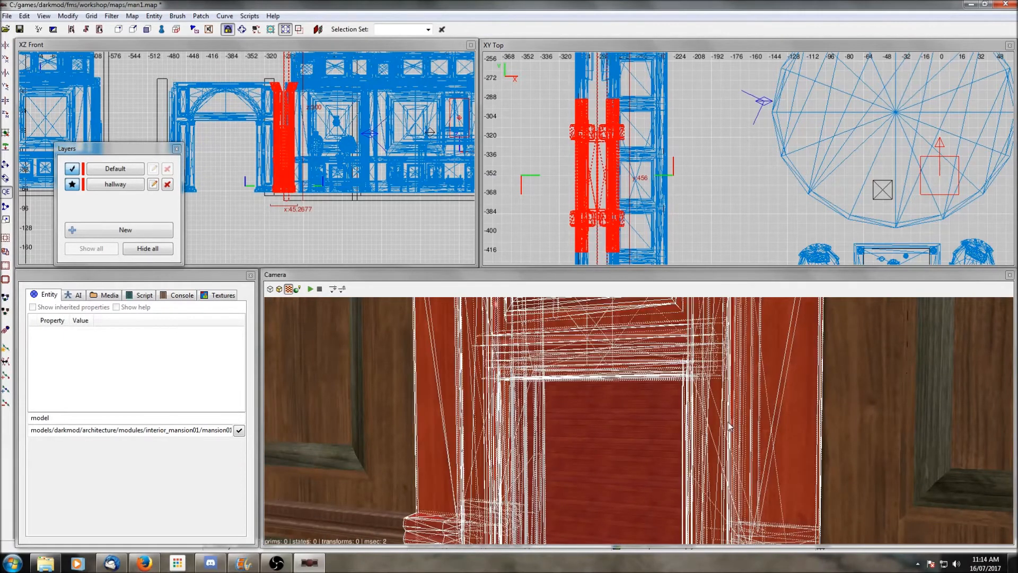
Hide everything except the selected wall brush and doorway frames, clear the selection, and close the Layers window
key(shift+h)
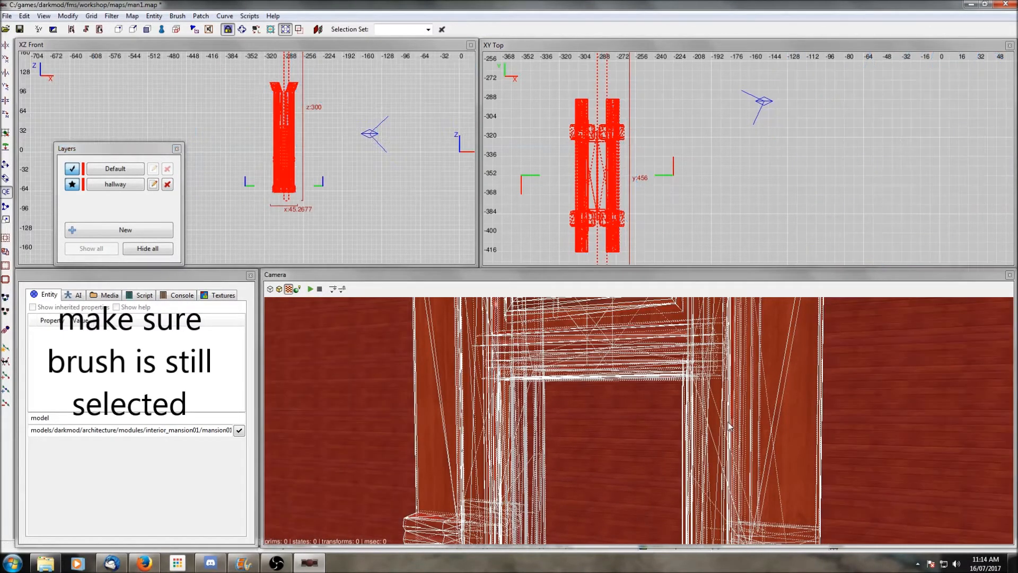
key(Escape)
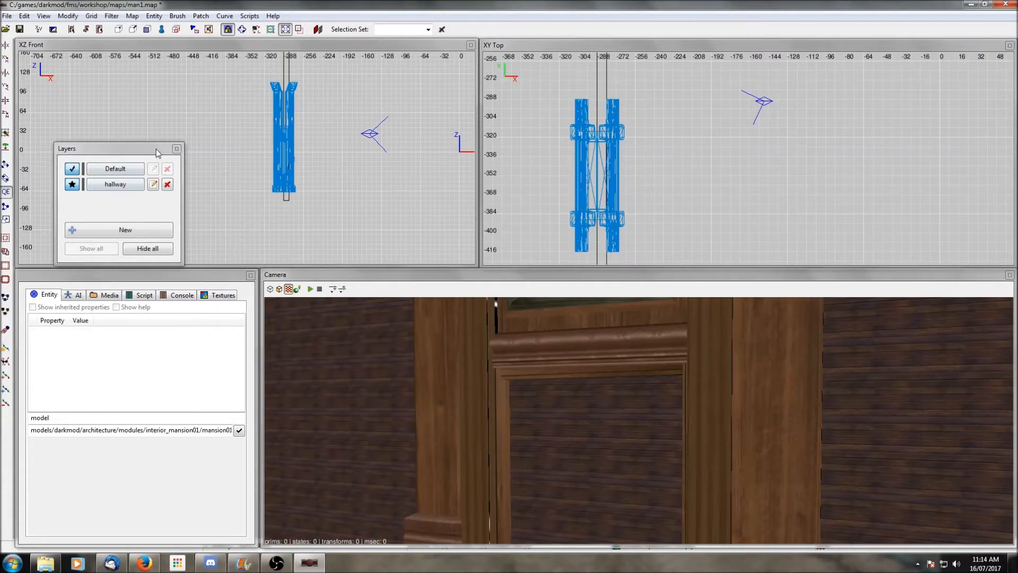
click(178, 149)
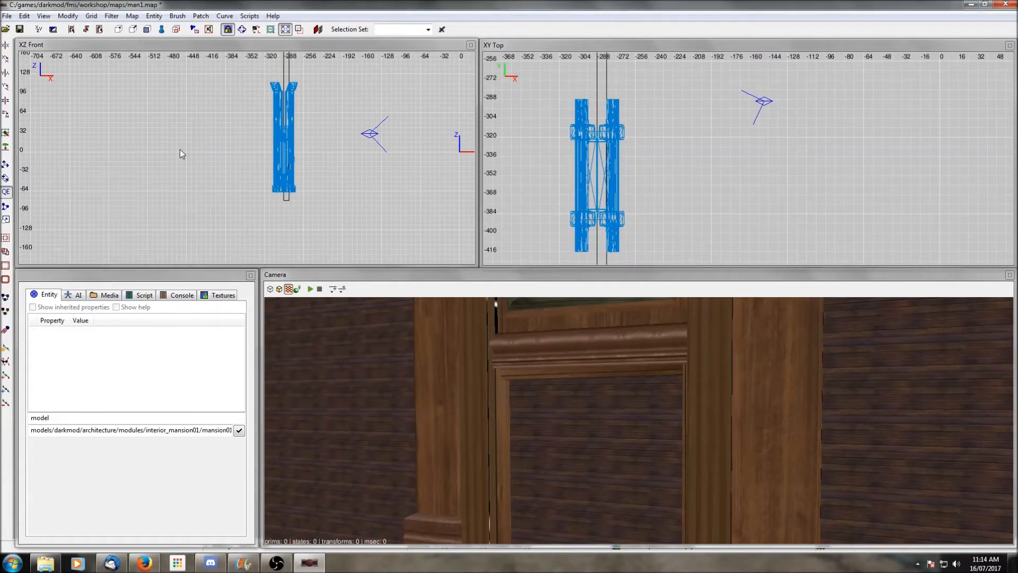
Change the larger-scale XZ front view to YZ side so the doorway opening faces the view
click(319, 46)
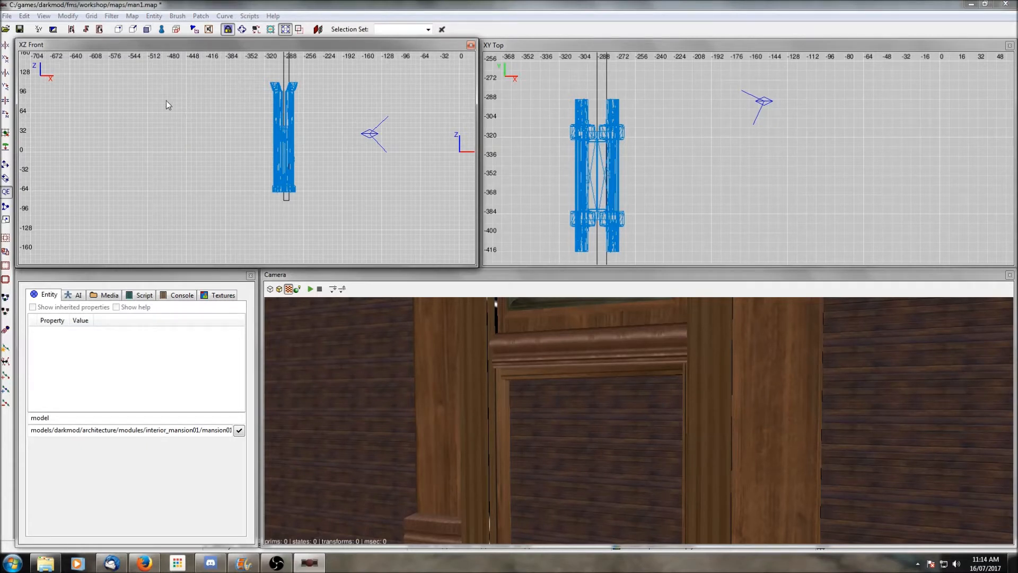
click(37, 32)
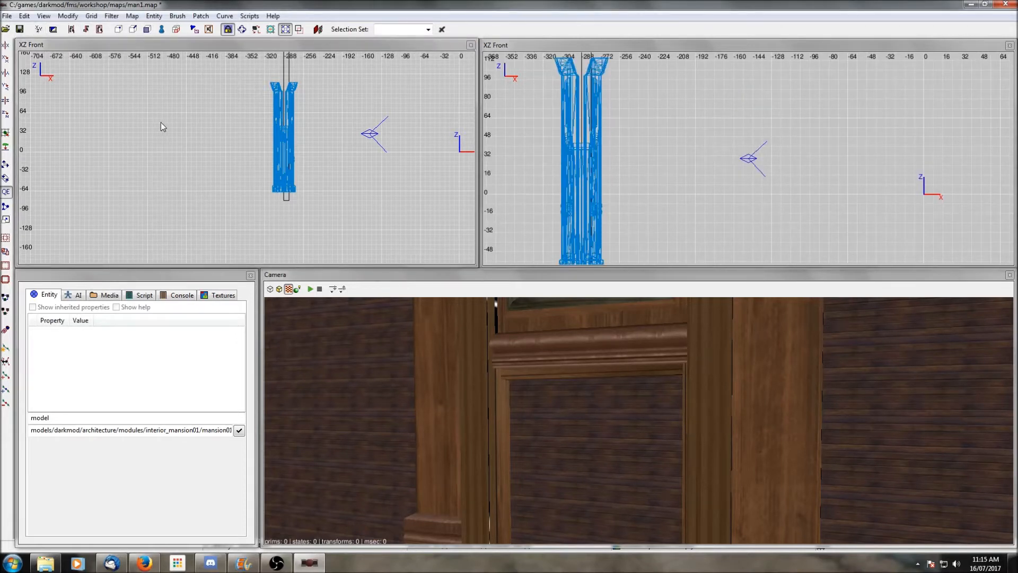
click(40, 28)
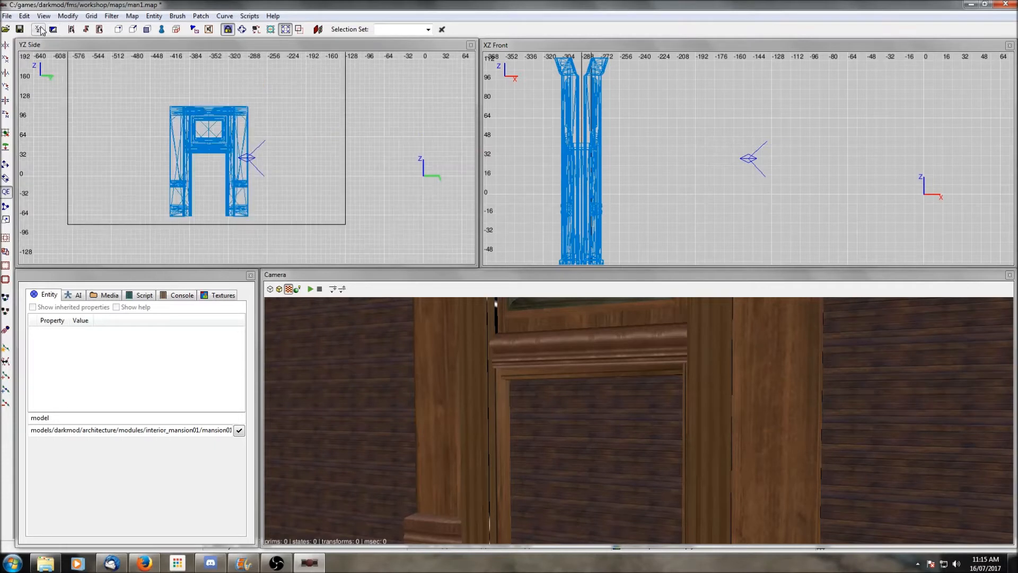
click(83, 45)
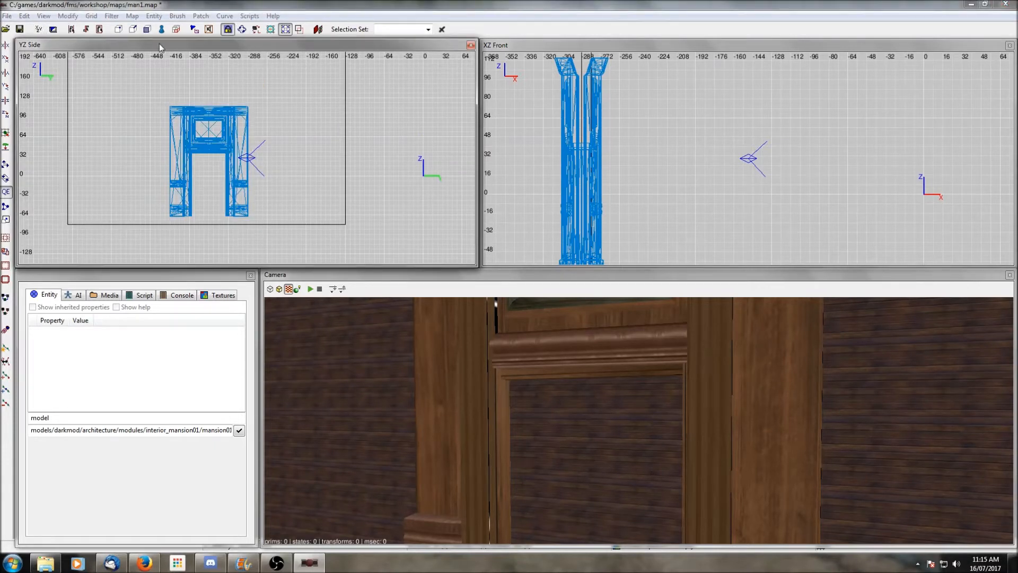
click(517, 46)
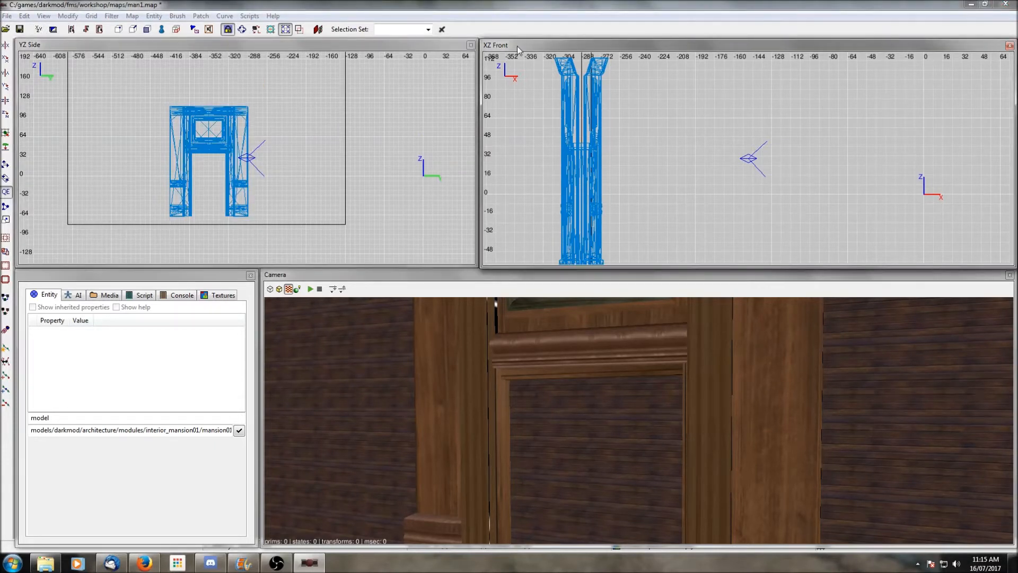
click(357, 37)
click(358, 46)
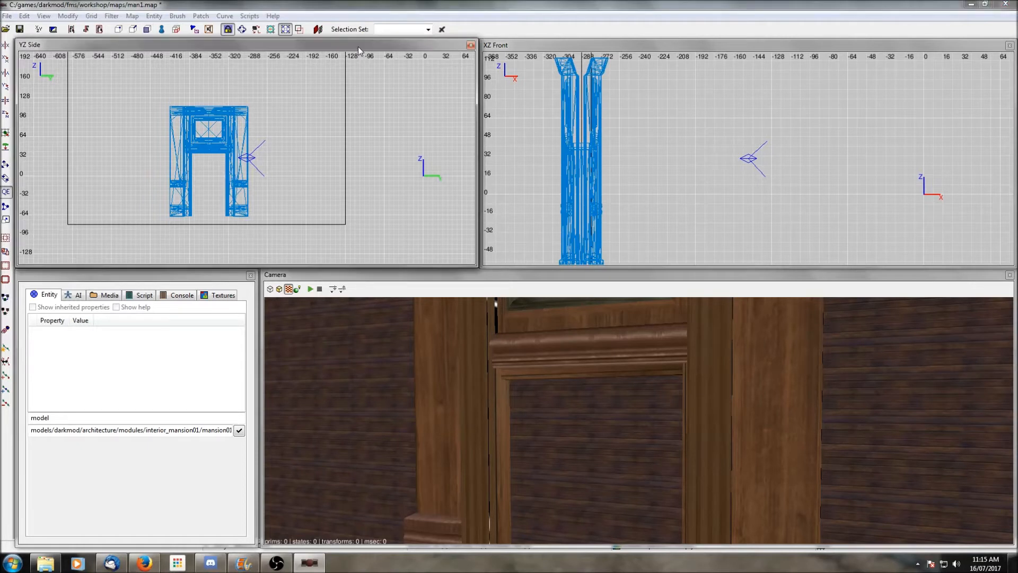
click(49, 124)
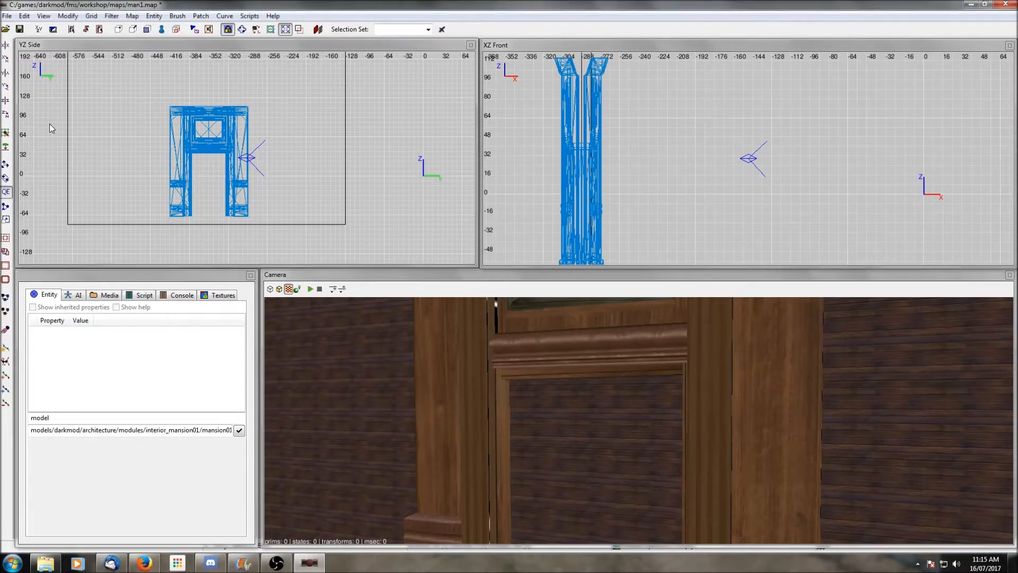
Cycle the orthographic views until one shows YZ side and the other XY top, framing the doorway's lower part
click(38, 29)
click(39, 29)
click(39, 29)
click(40, 31)
click(41, 30)
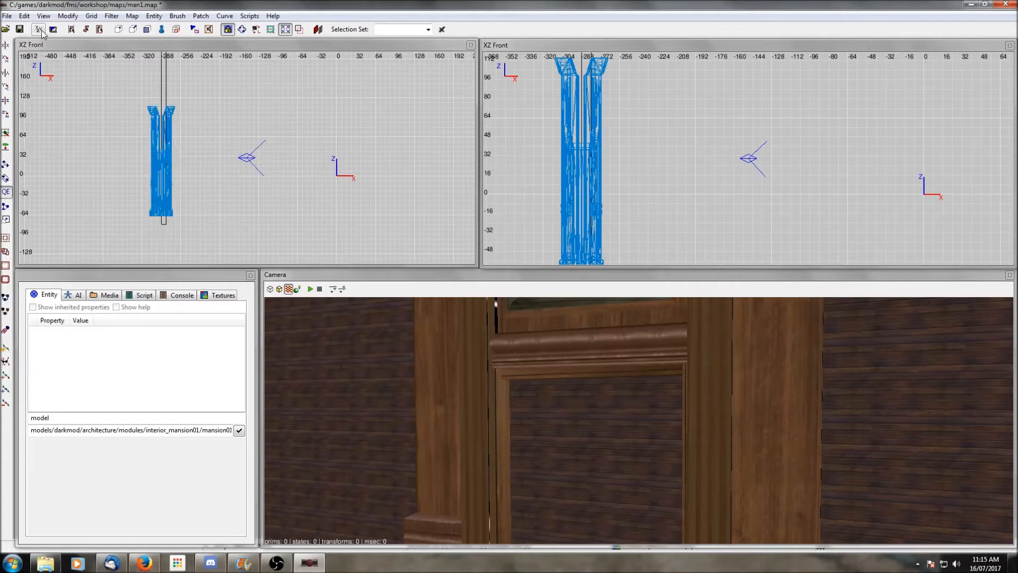
click(39, 29)
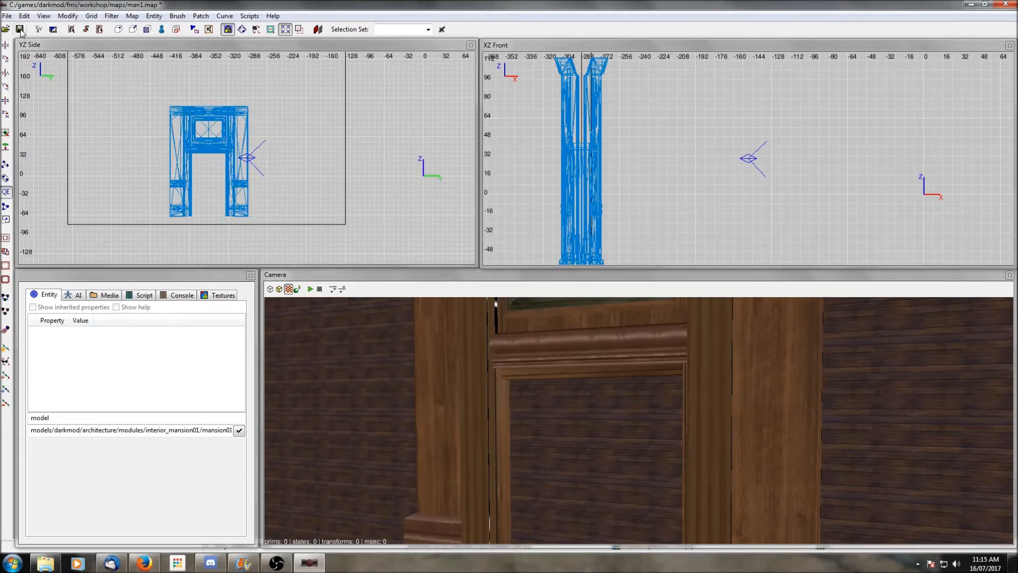
click(39, 30)
click(39, 29)
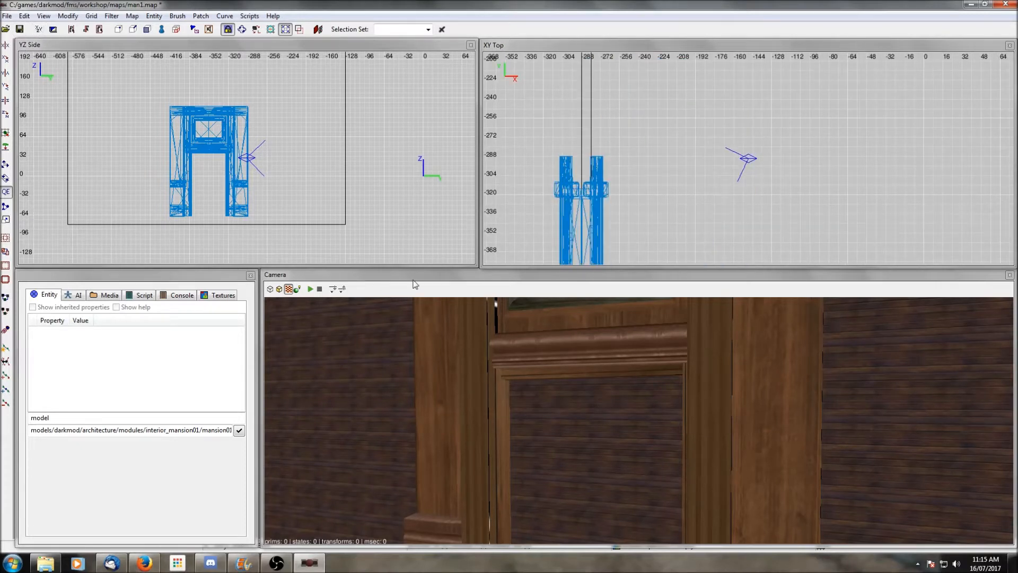
scroll(196, 183, up, 3)
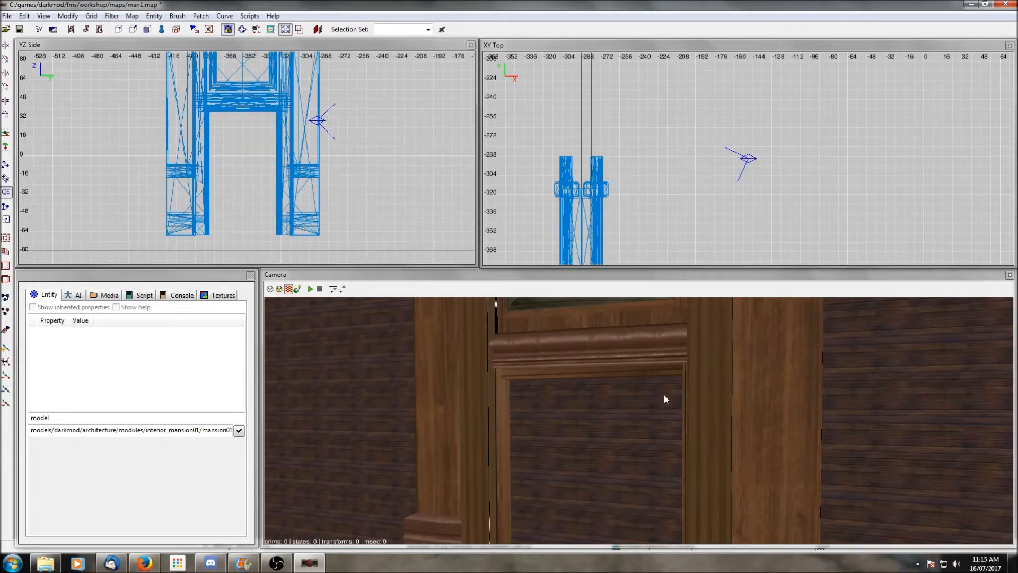
Split the west wall brush with a vertical clip line at y -312, behind the doorway's north jamb
shift+click(619, 428)
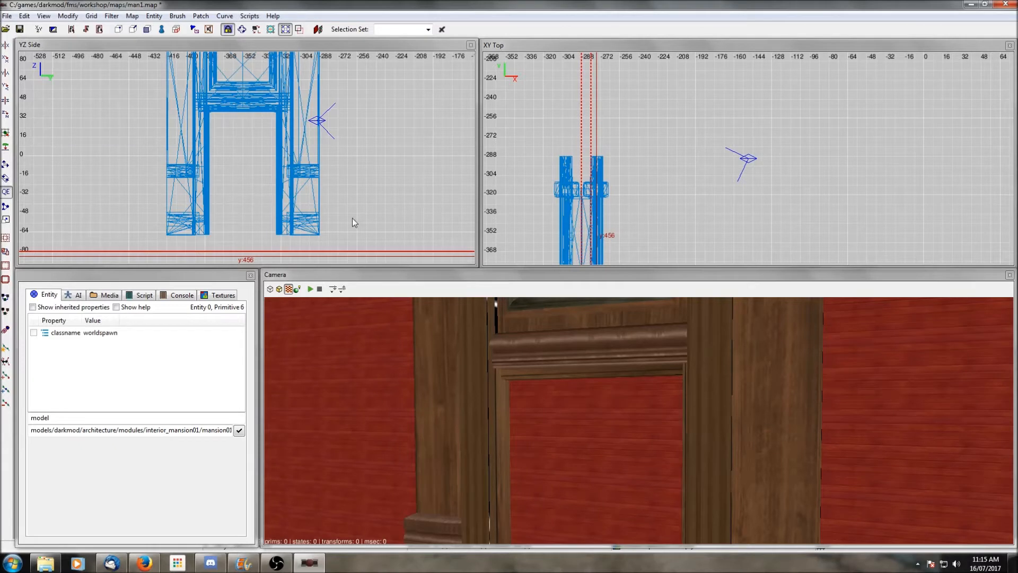
click(6, 211)
right_drag(338, 211, 375, 163)
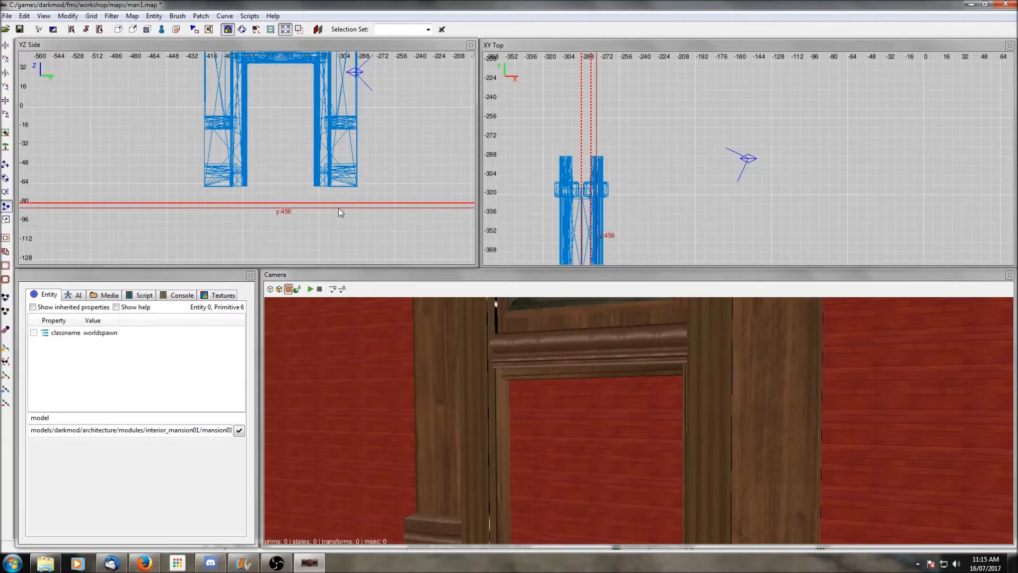
scroll(338, 208, up, 1)
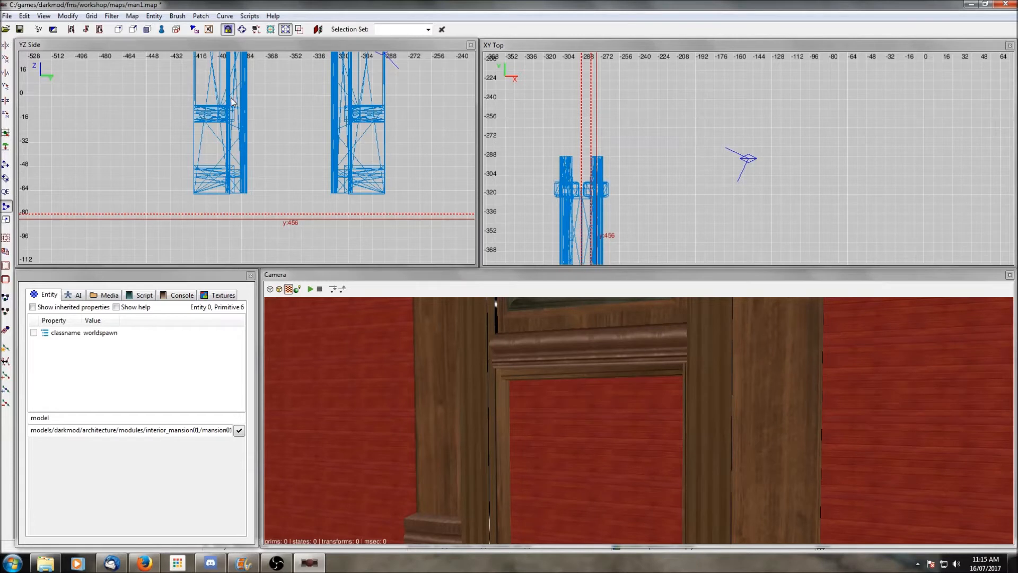
scroll(434, 197, up, 1)
scroll(434, 197, up, 1)
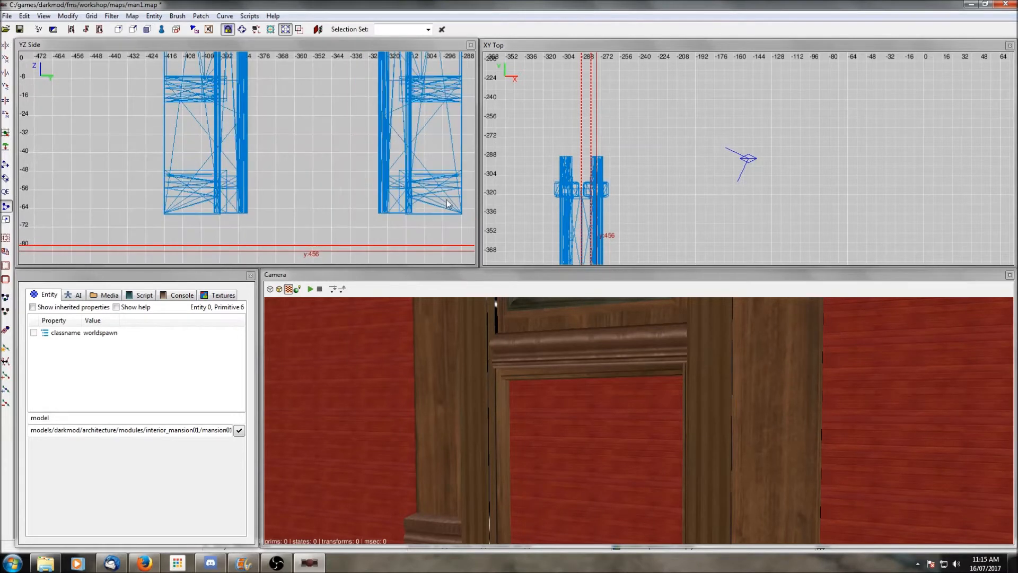
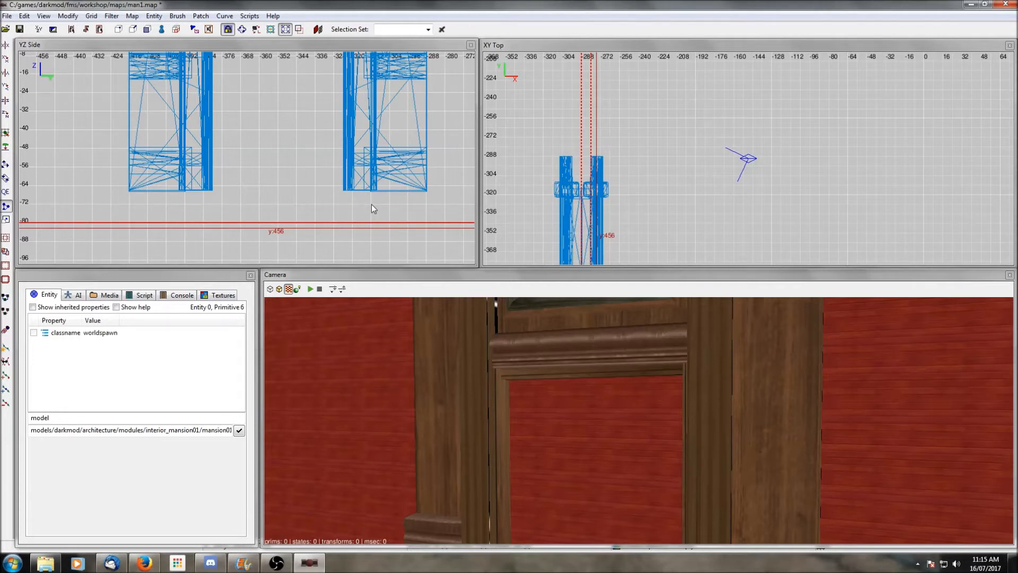
shift+click(371, 115)
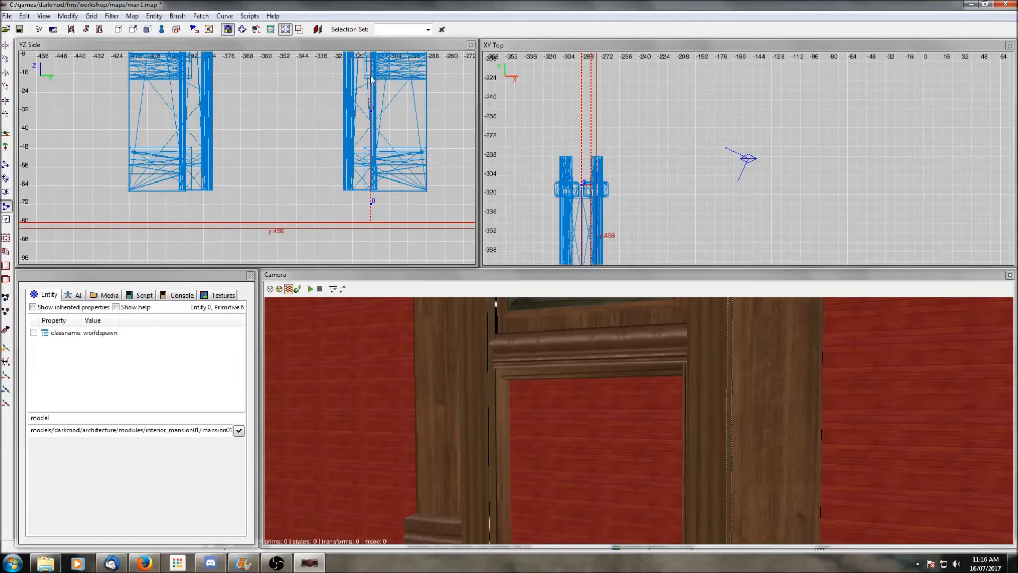
scroll(371, 80, down, 5)
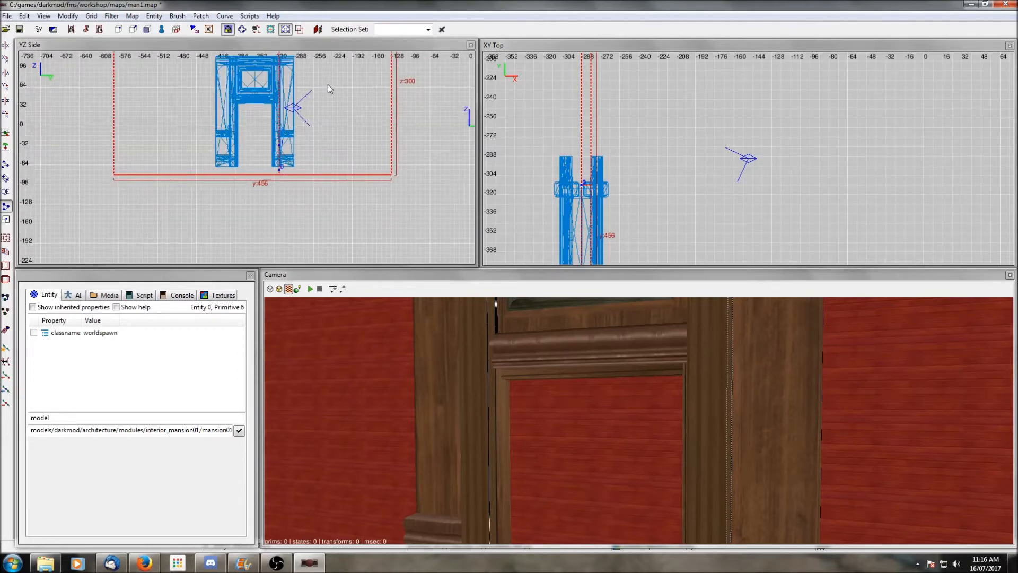
scroll(296, 170, up, 4)
scroll(296, 170, up, 1)
scroll(408, 180, up, 3)
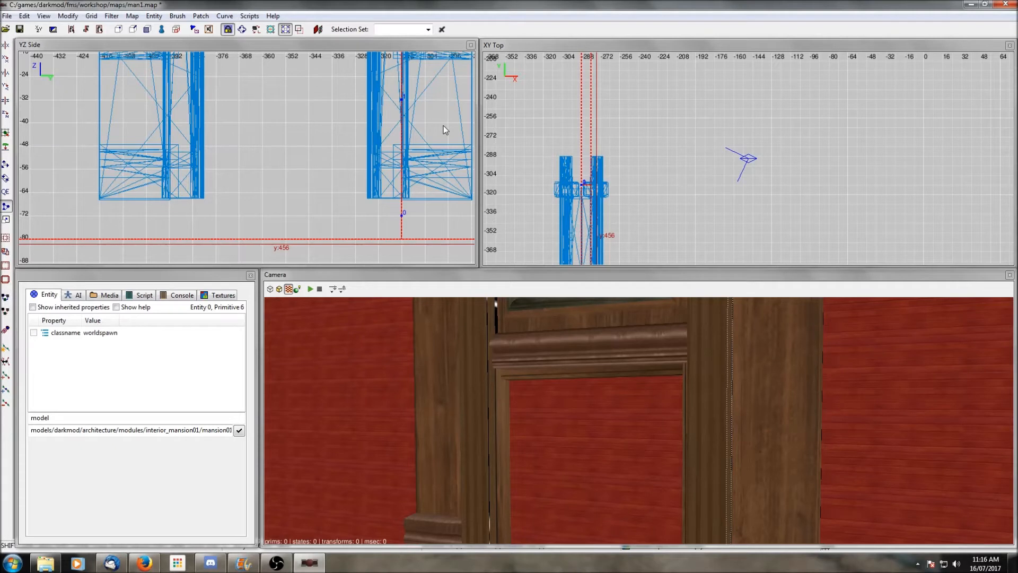
key(Escape)
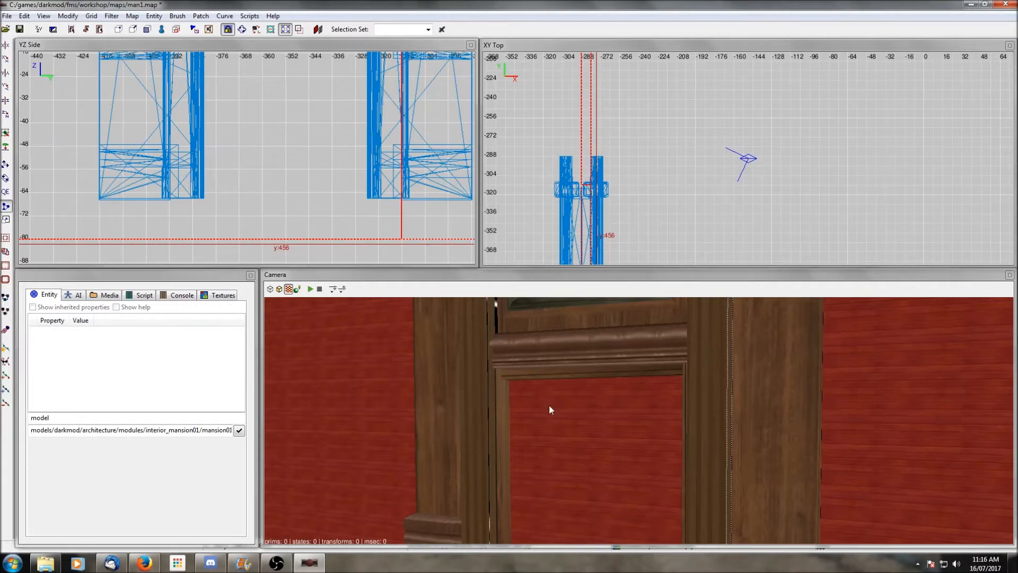
Split the wall's southern piece with a vertical clip line behind the doorway's south jamb, 80 units from the first cut
shift+click(571, 418)
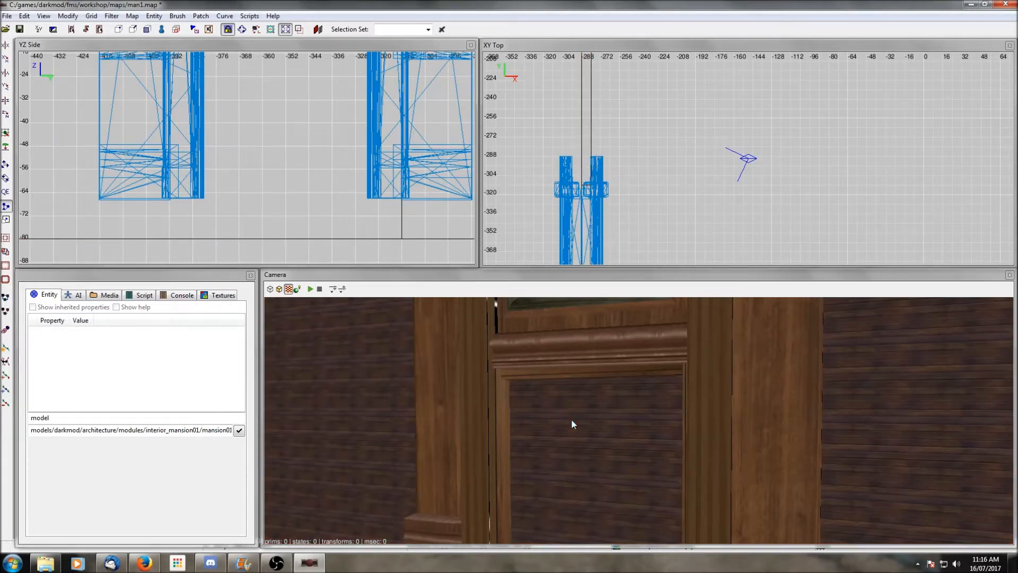
shift+click(581, 428)
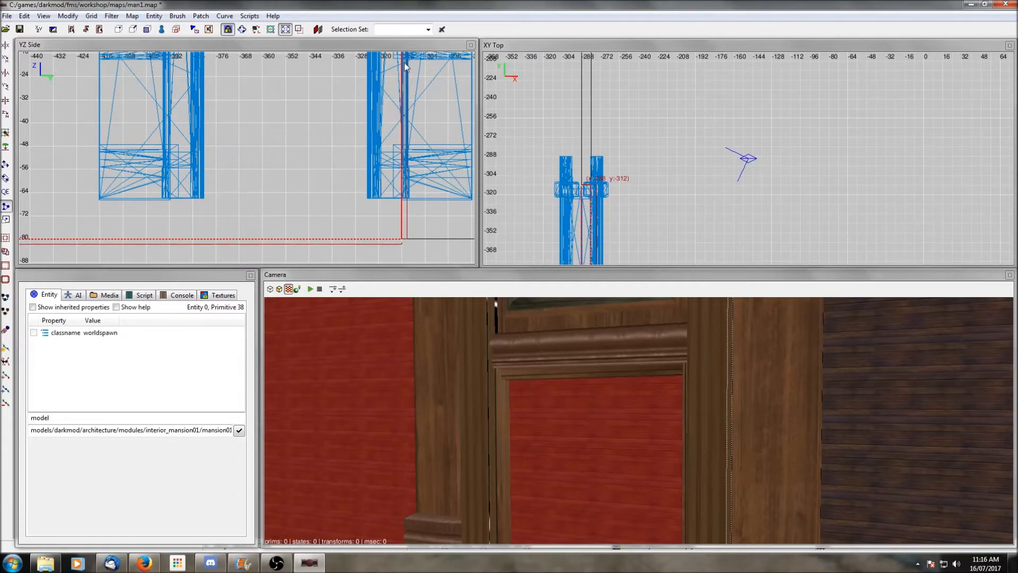
scroll(281, 236, down, 3)
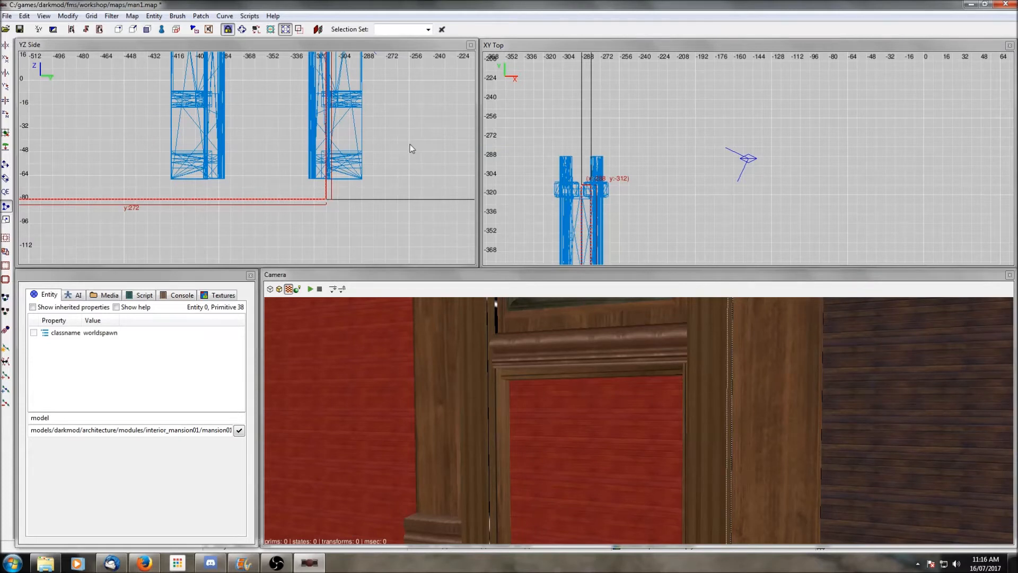
scroll(409, 144, up, 3)
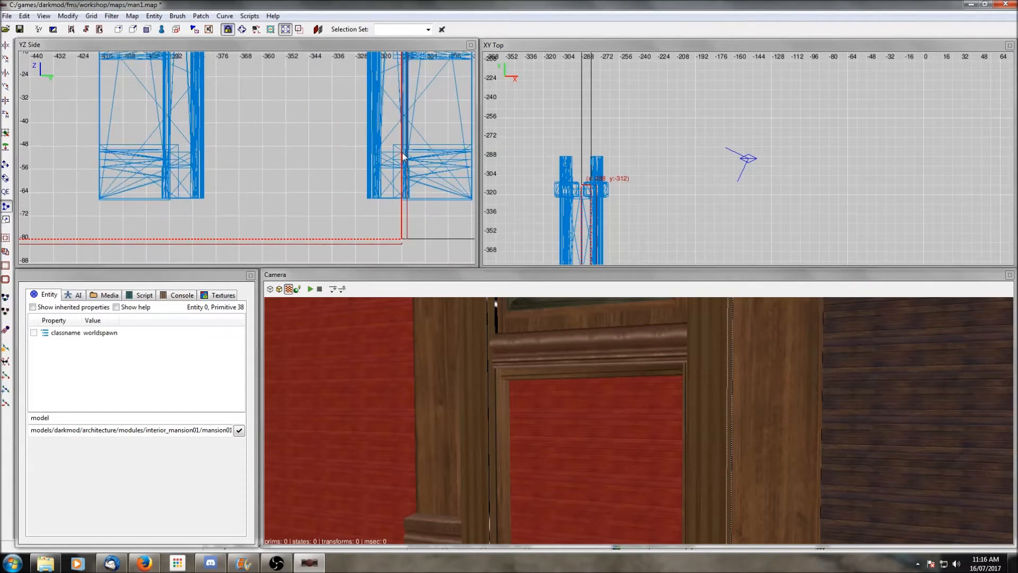
click(169, 215)
click(169, 191)
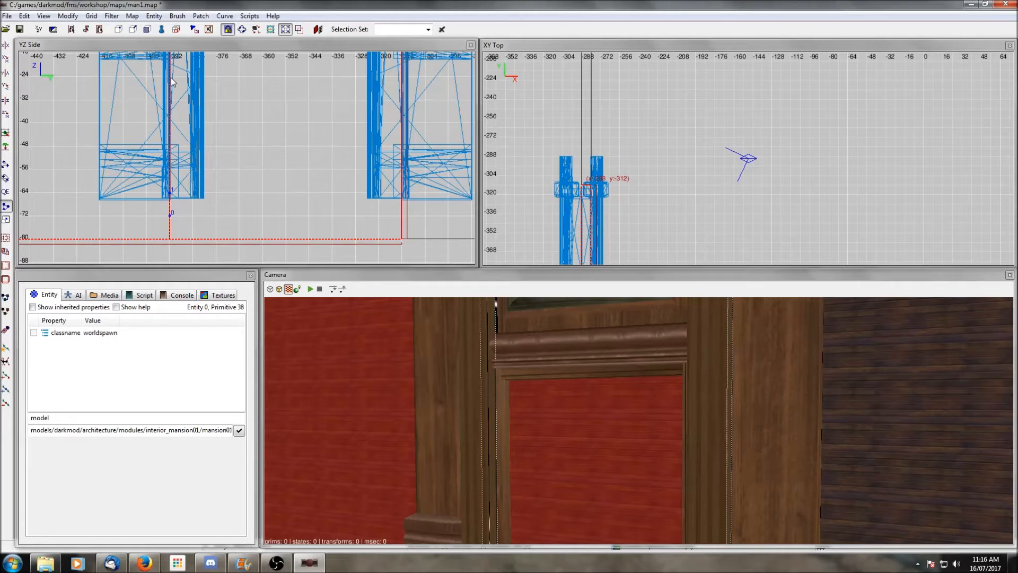
key(Escape)
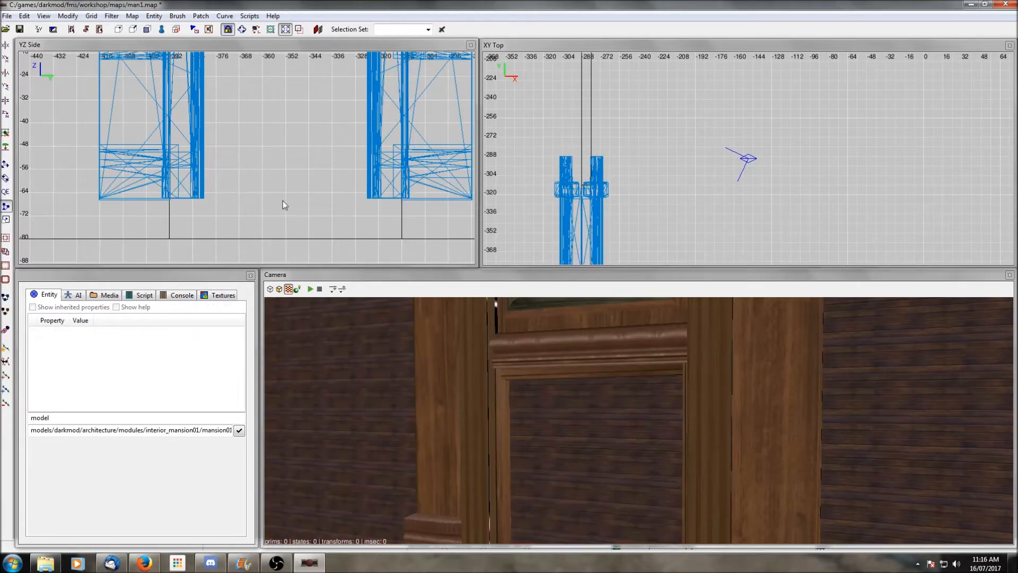
Select the middle wall piece that blocks the doorway between the two vertical cuts
shift+click(603, 434)
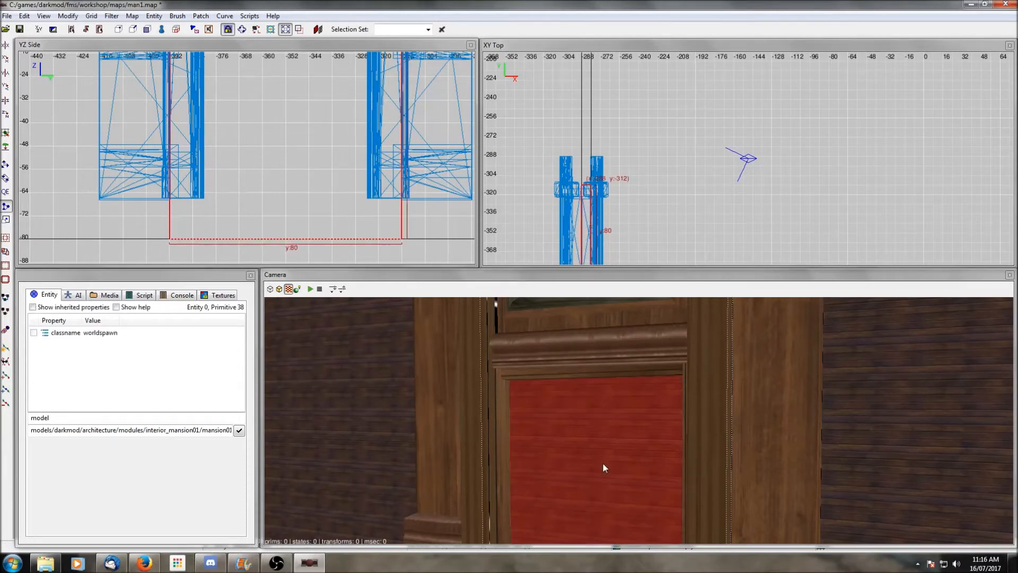
scroll(213, 164, down, 5)
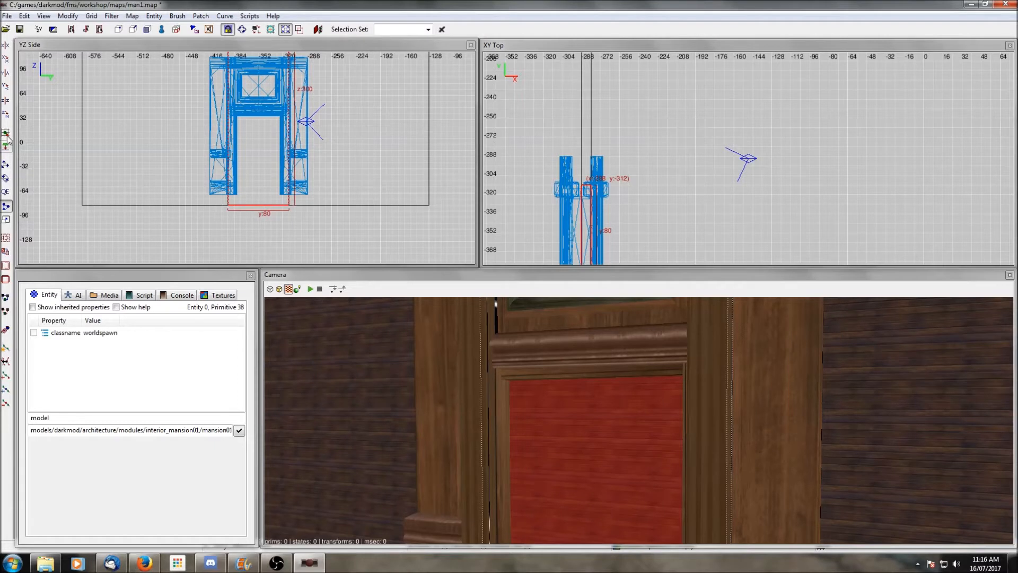
Try raising the blocking wall piece's lower edge to the doorway's lintel, and undo the resize
click(6, 192)
drag(263, 232, 271, 142)
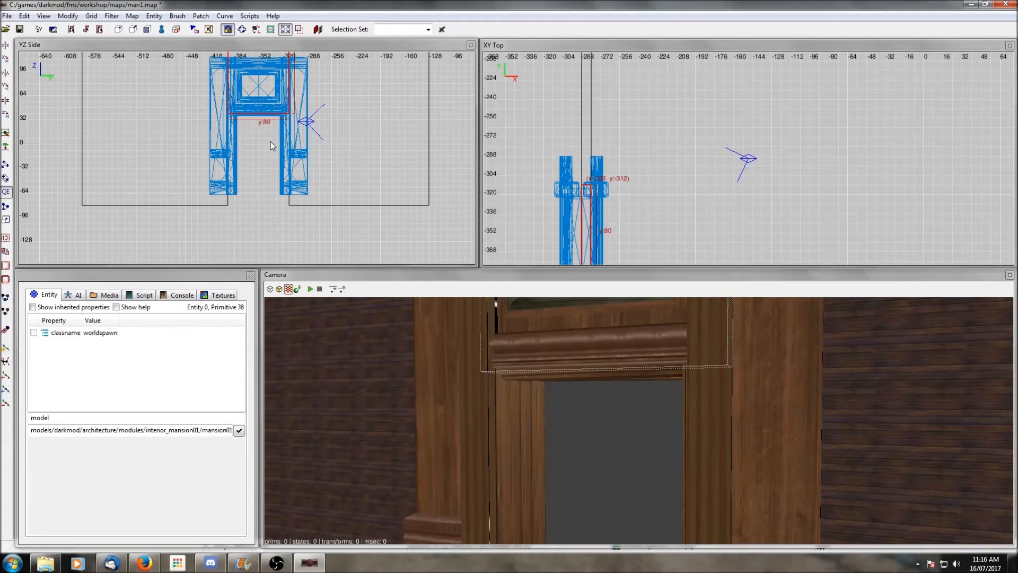
key(ctrl+z)
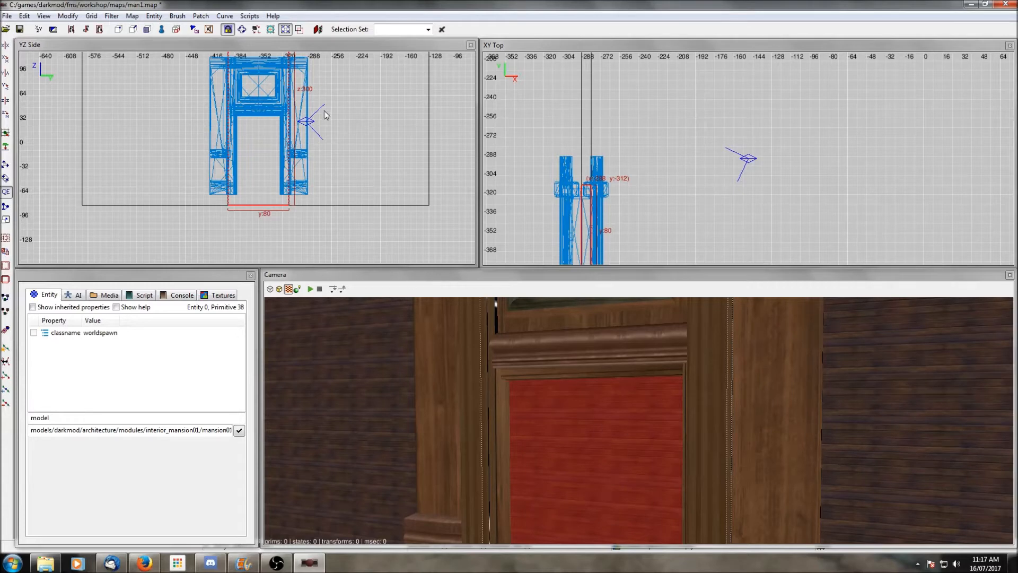
Try a horizontal two-point clip line at z 48 across the wall piece behind the lintel, and discard it
scroll(325, 114, up, 5)
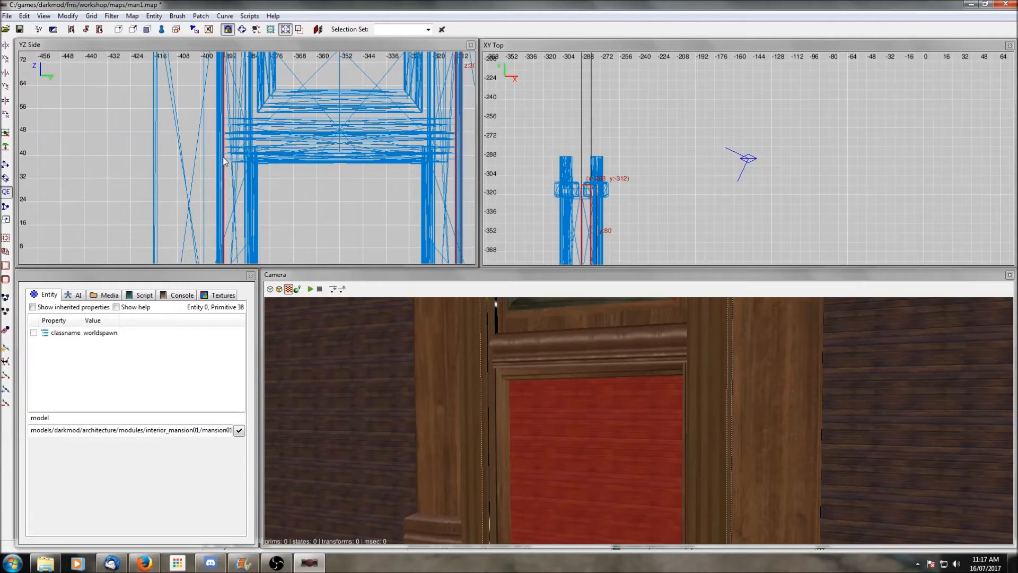
click(5, 207)
click(294, 131)
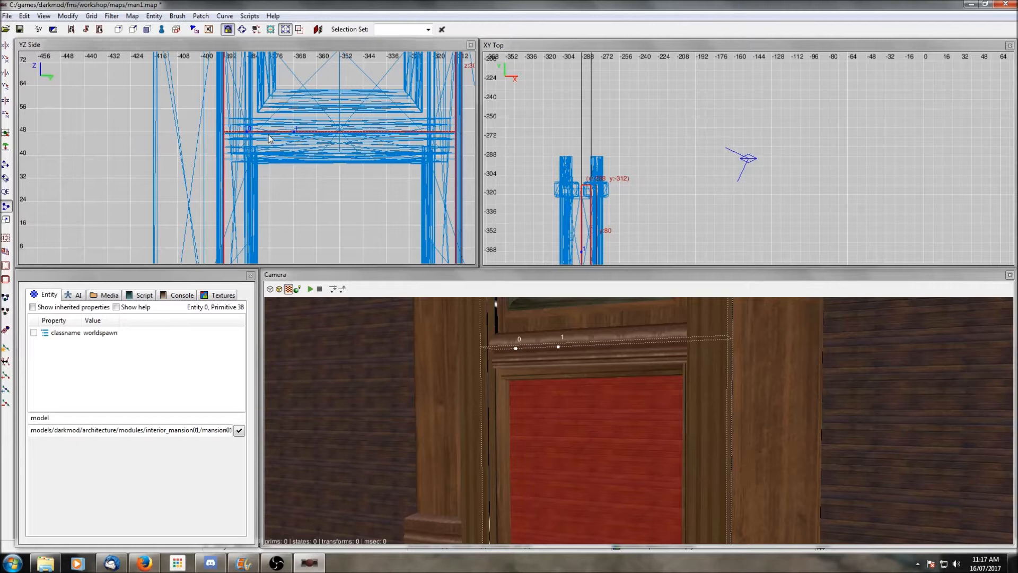
click(5, 205)
Place three clip points on the wall piece above the doorway, at z 48, 56 and 48, to define a clip plane
click(5, 206)
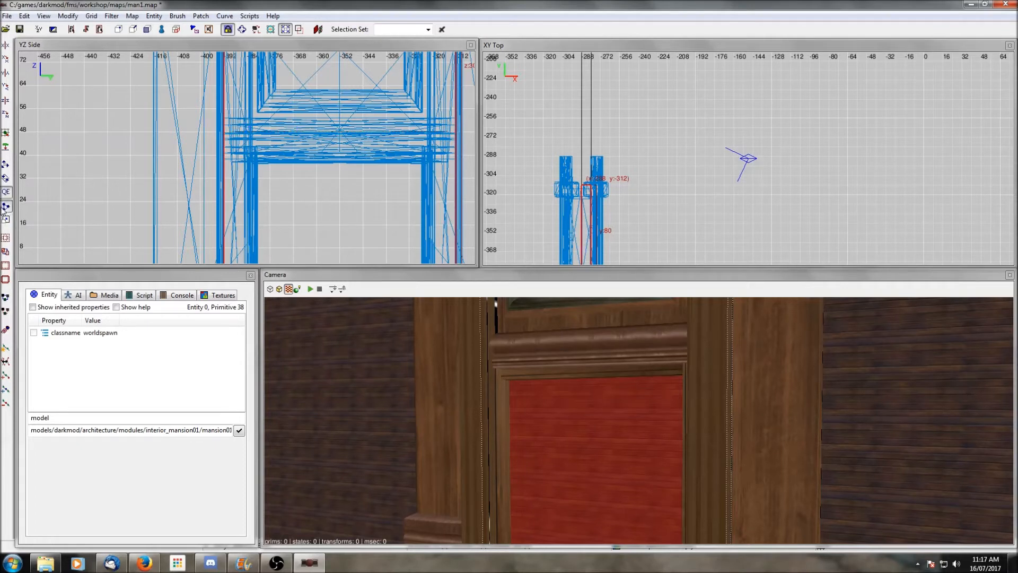
click(248, 128)
click(295, 110)
click(318, 129)
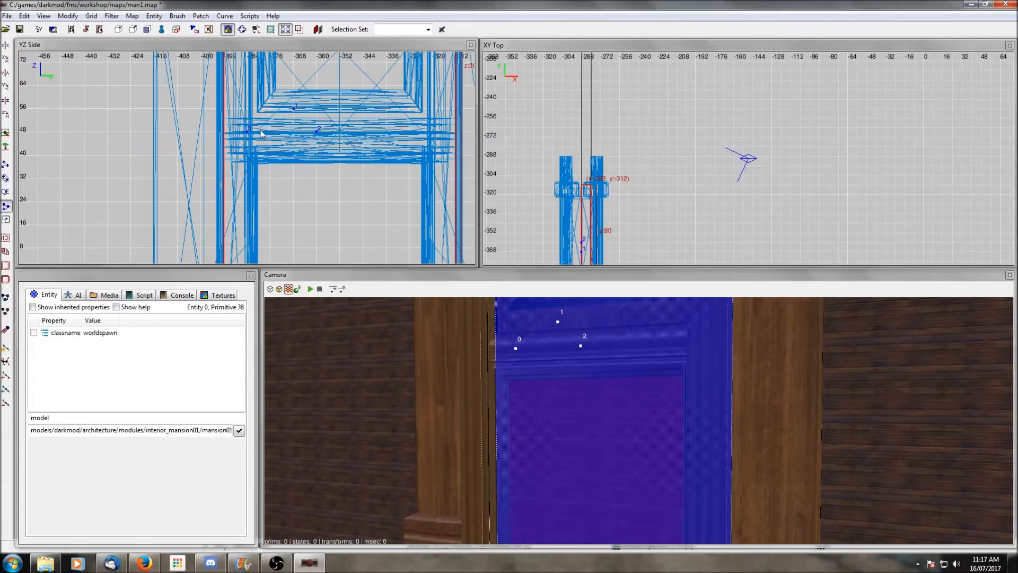
key(Escape)
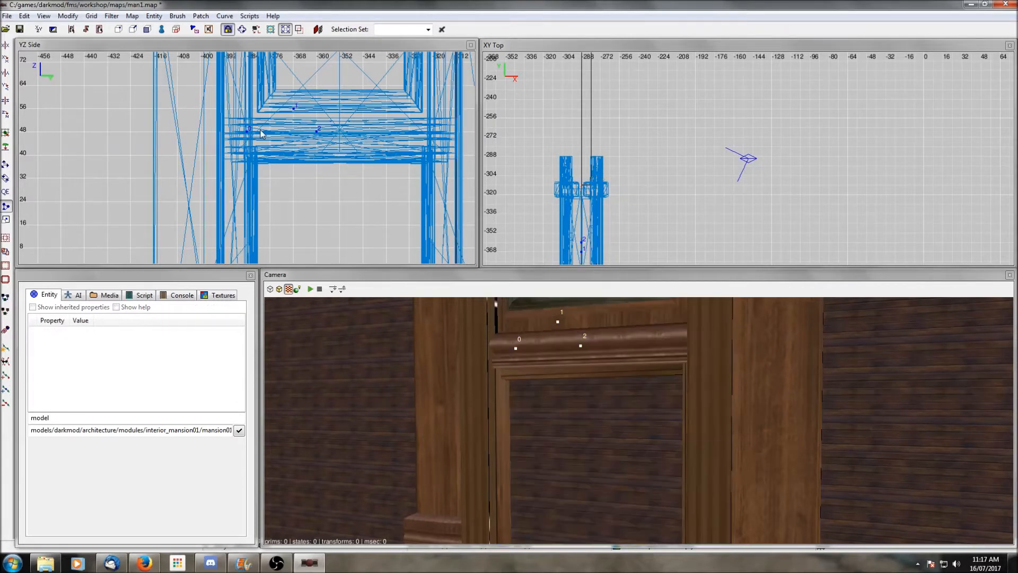
click(6, 205)
click(270, 134)
click(294, 134)
Split the door-opening brush horizontally at height 48 with the clipper and select its lower piece
shift+click(606, 448)
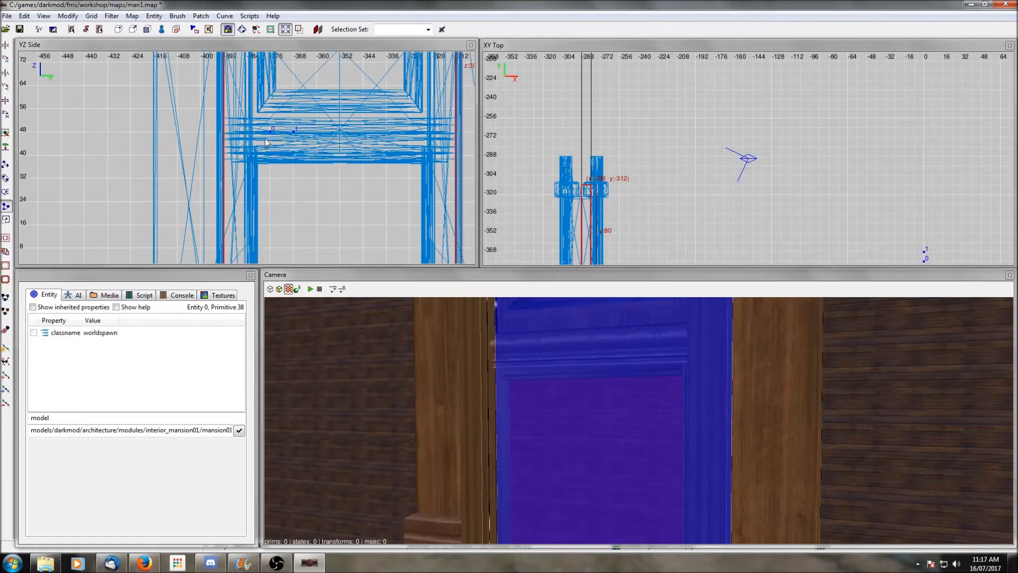
key(Escape)
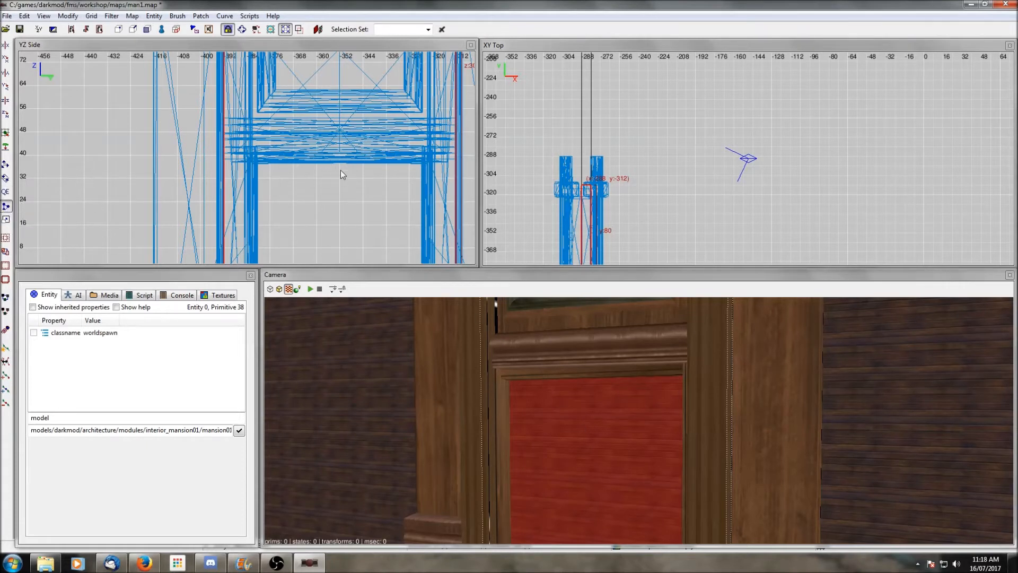
click(270, 131)
click(294, 130)
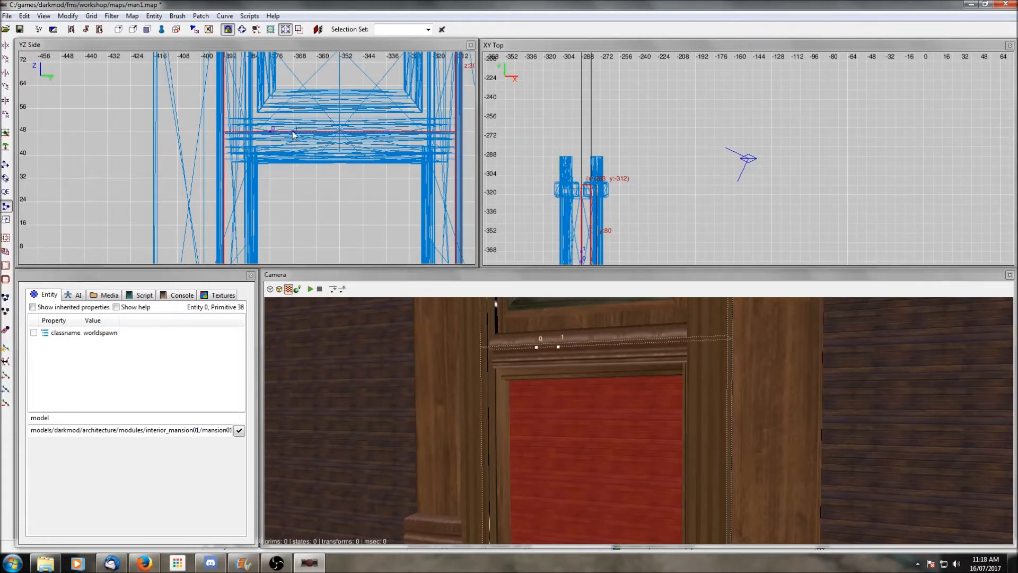
key(Escape)
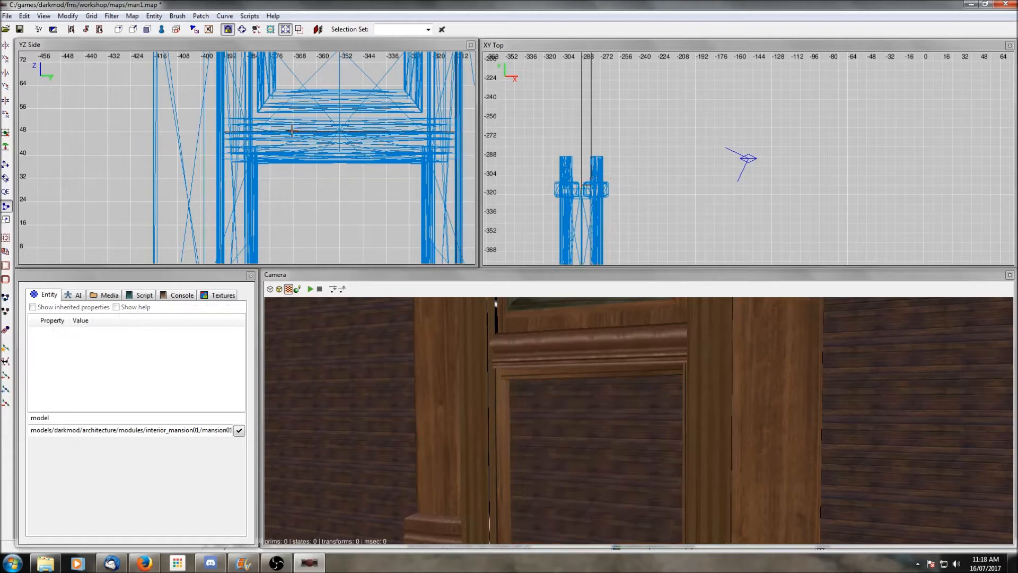
shift+click(641, 458)
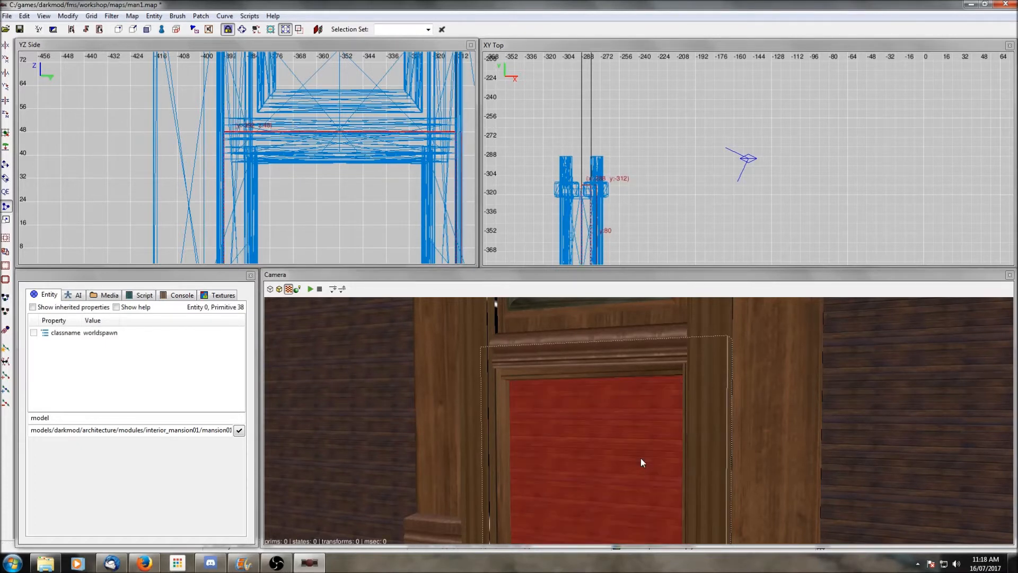
Make a visportal from the selected lower brush in the doorway
scroll(702, 220, down, 3)
scroll(701, 221, up, 2)
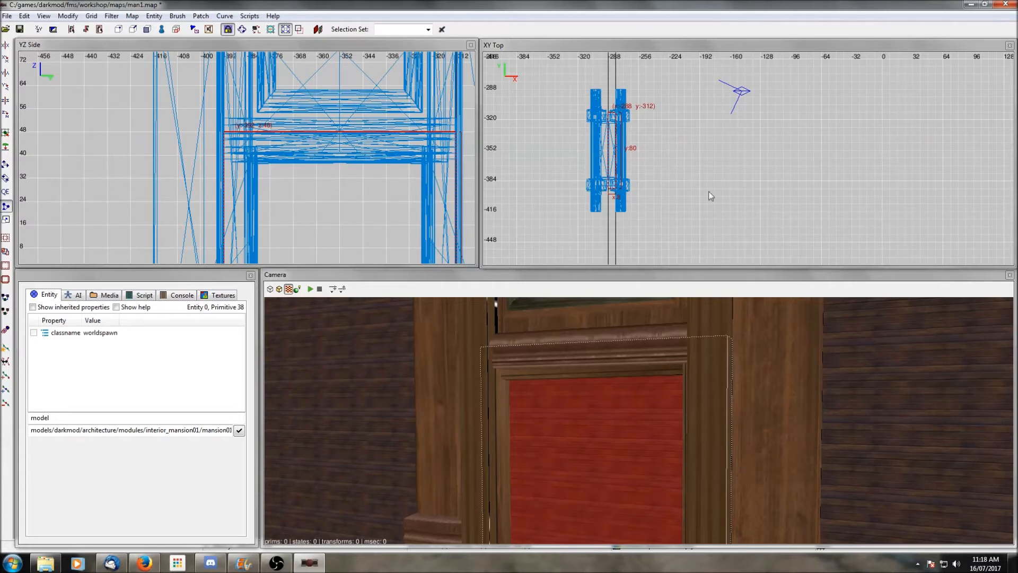
right_click(651, 154)
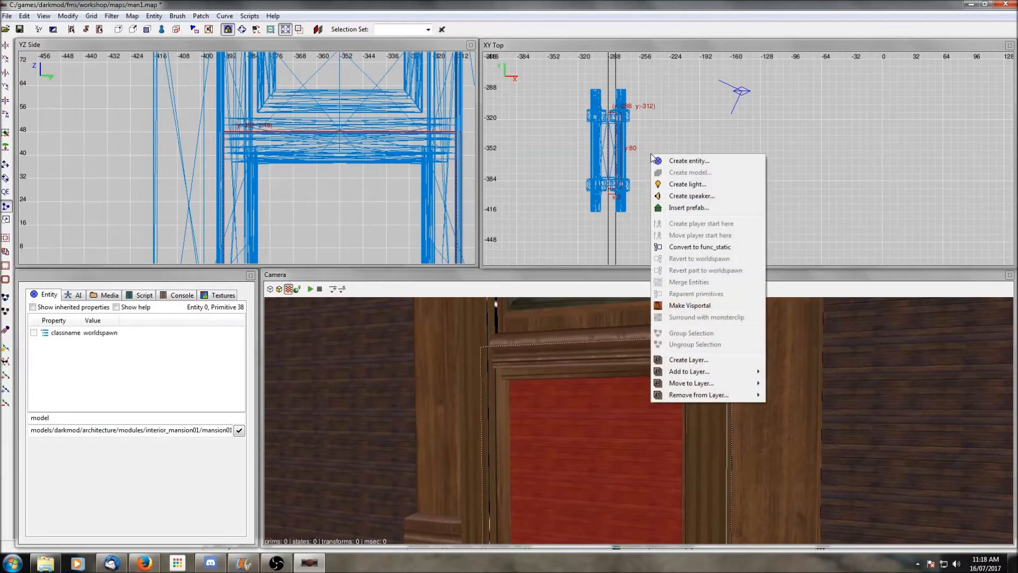
click(687, 307)
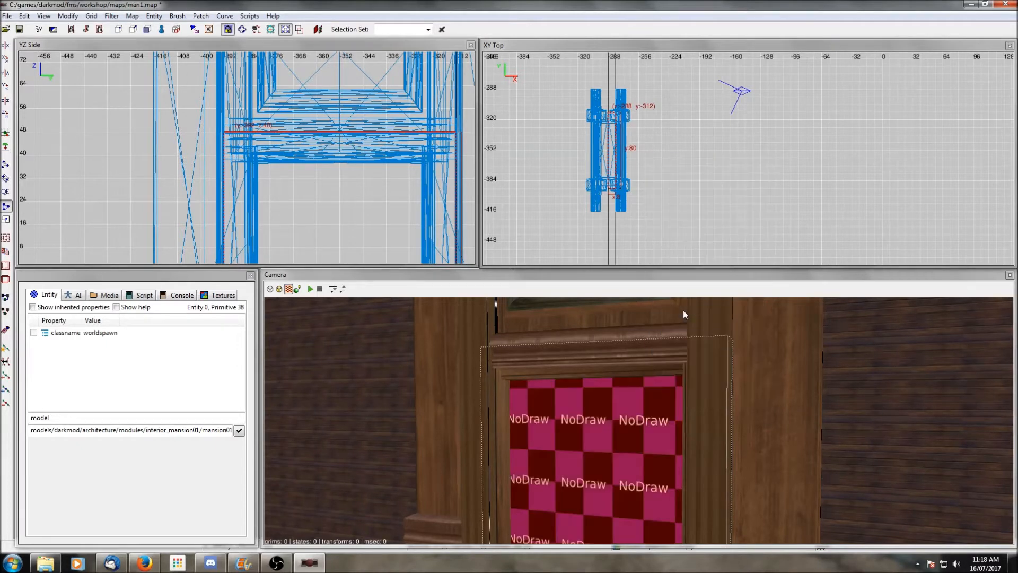
Examine the doorway visportal from both sides, checking the textures on its faces, and deselect the brush
right_click(656, 404)
scroll(638, 420, up, 5)
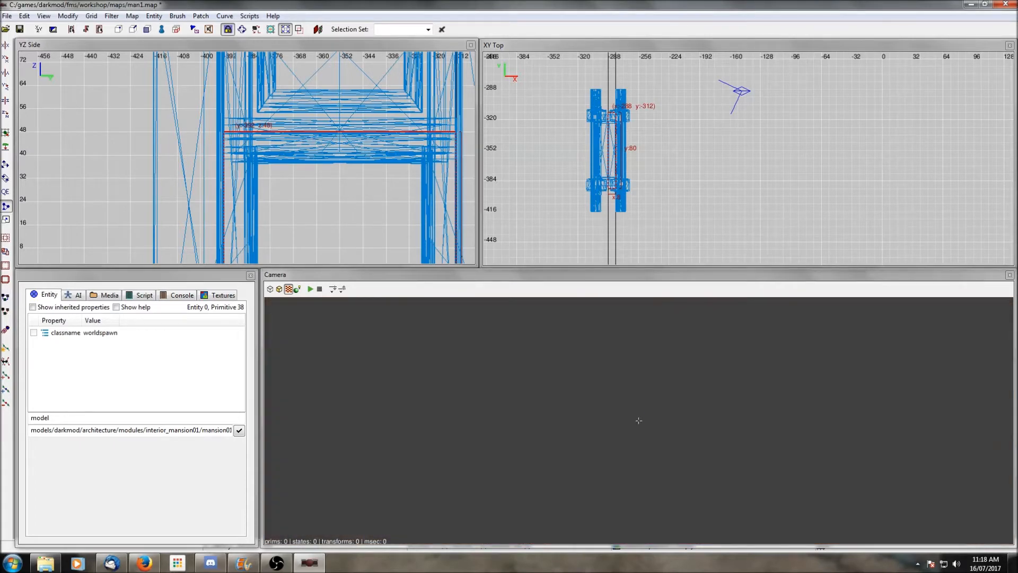
right_click(651, 410)
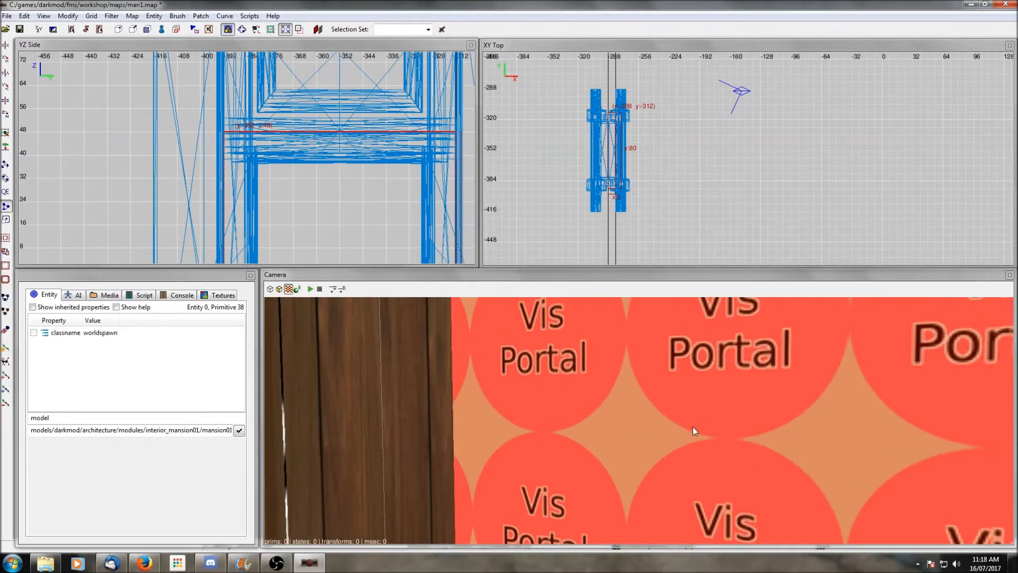
right_click(638, 420)
scroll(730, 479, up, 2)
right_click(729, 479)
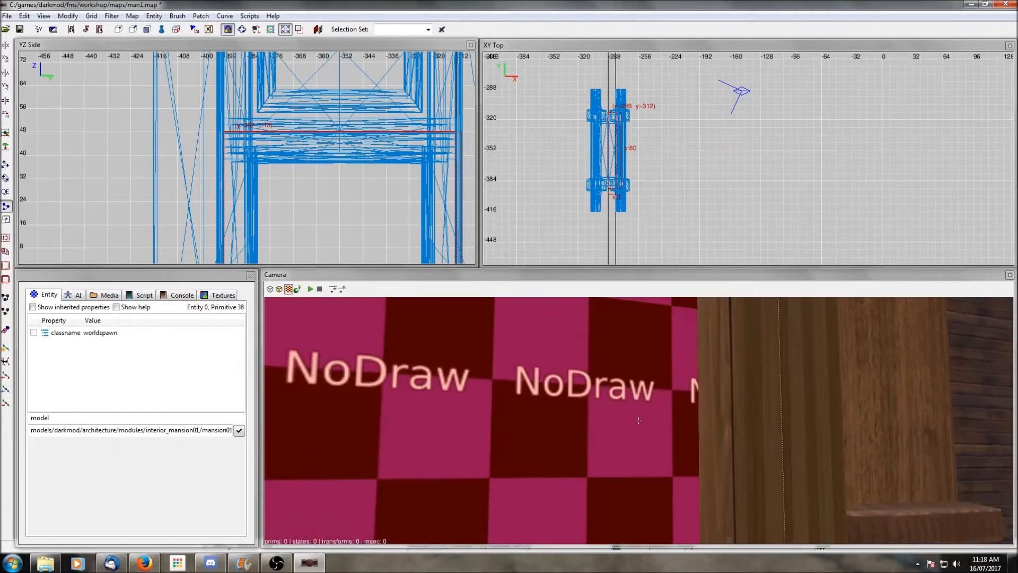
right_click(638, 420)
scroll(729, 479, down, 3)
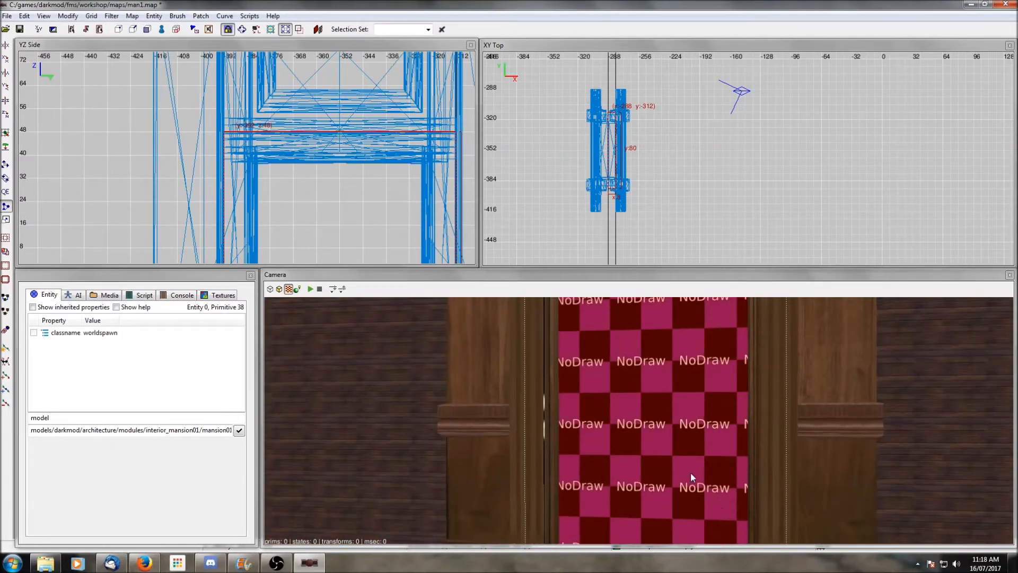
key(Delete)
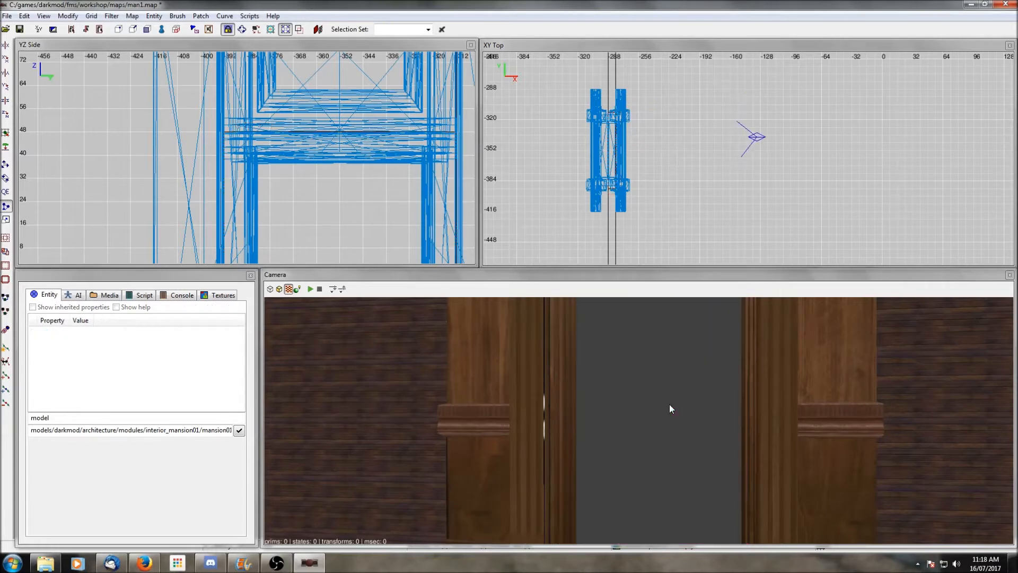
Turn off the Visportals filter to reveal the doorway portal, and turn it on again
click(111, 16)
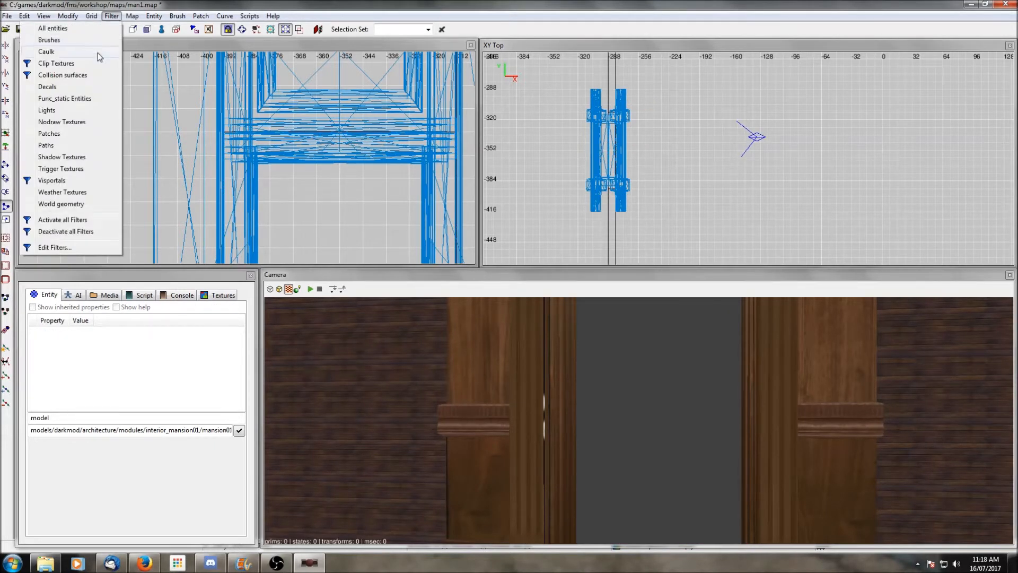
click(62, 181)
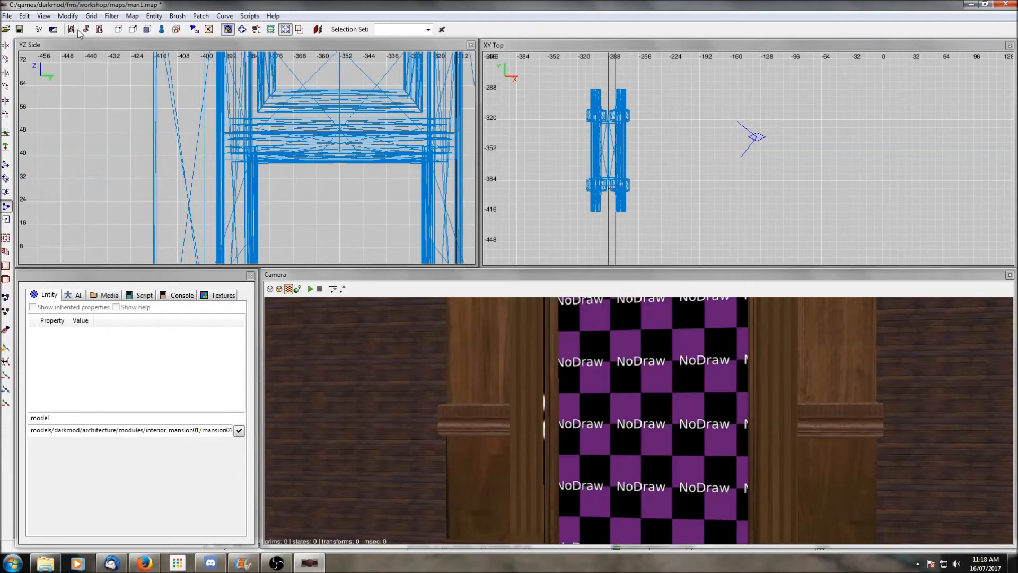
click(112, 16)
click(51, 180)
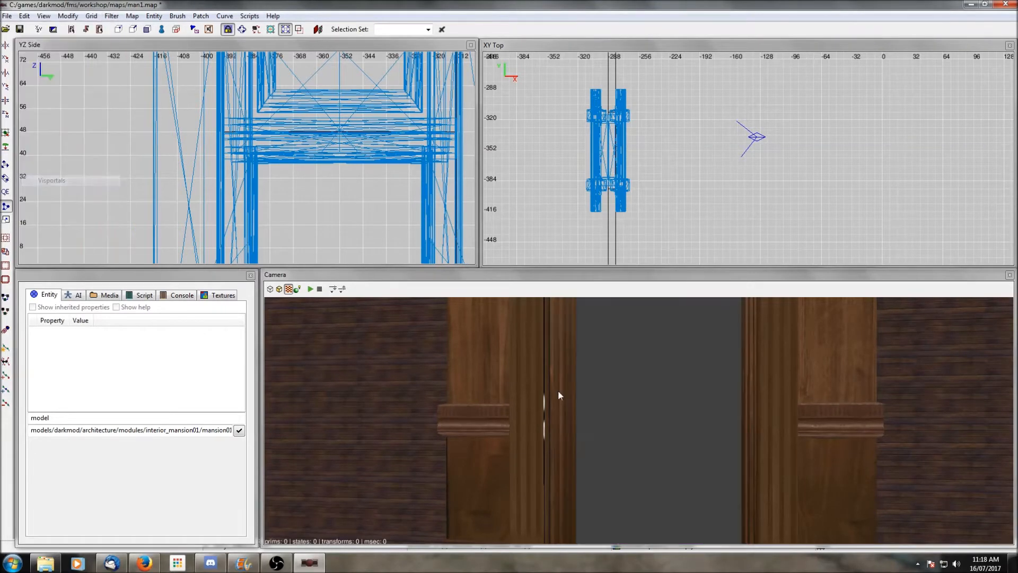
Show all hidden map geometry and inspect the doorway, the furnished room and the adjoining corridor
right_click(564, 390)
right_click(564, 390)
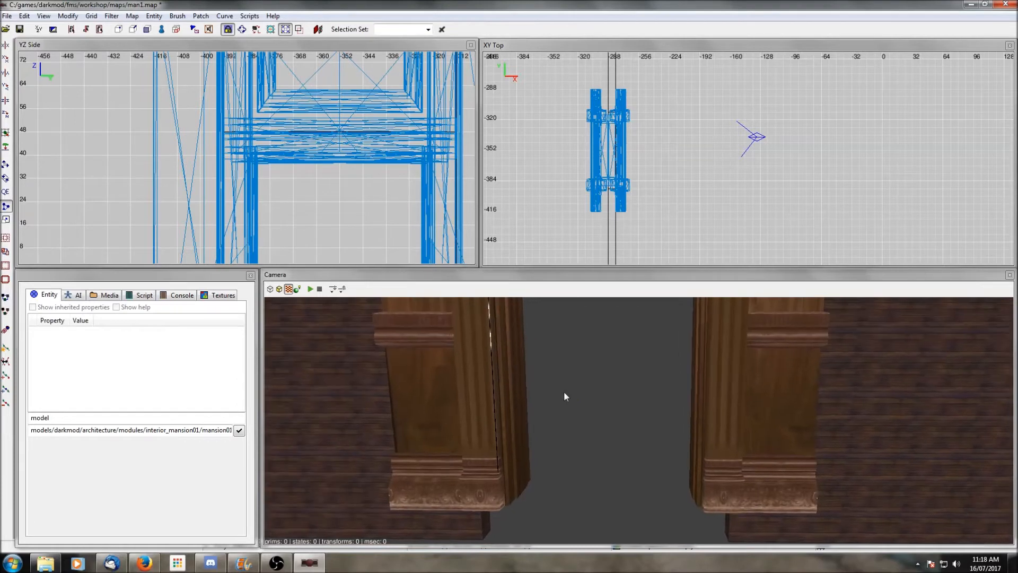
right_click(564, 390)
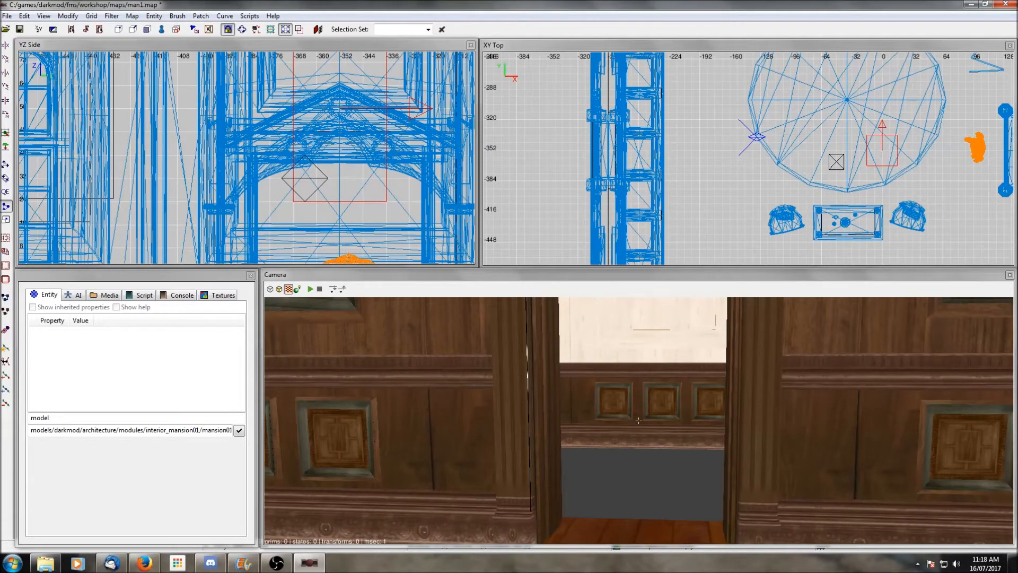
right_click(565, 397)
right_click(564, 393)
right_click(564, 392)
scroll(565, 392, up, 2)
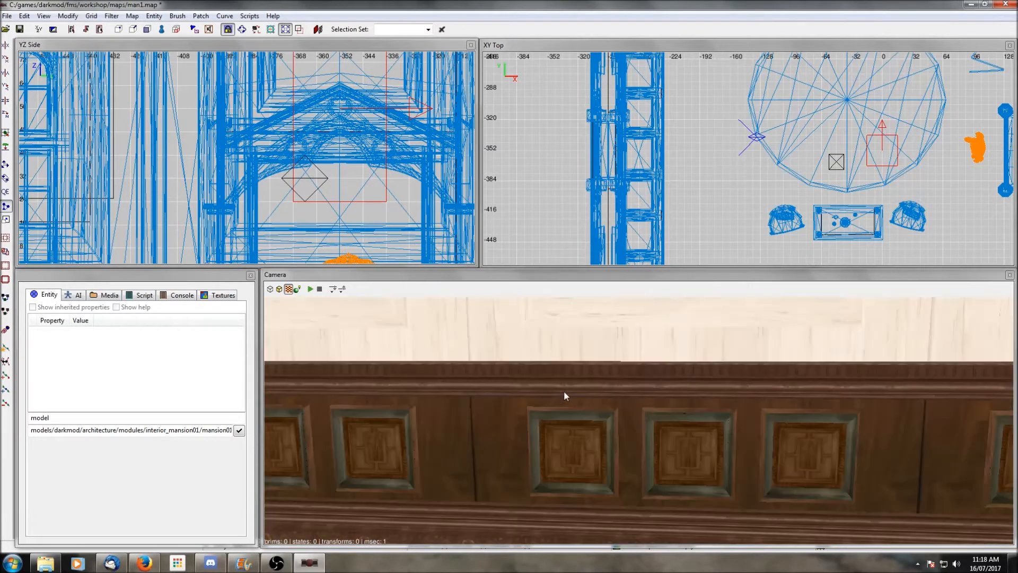
scroll(564, 395, down, 5)
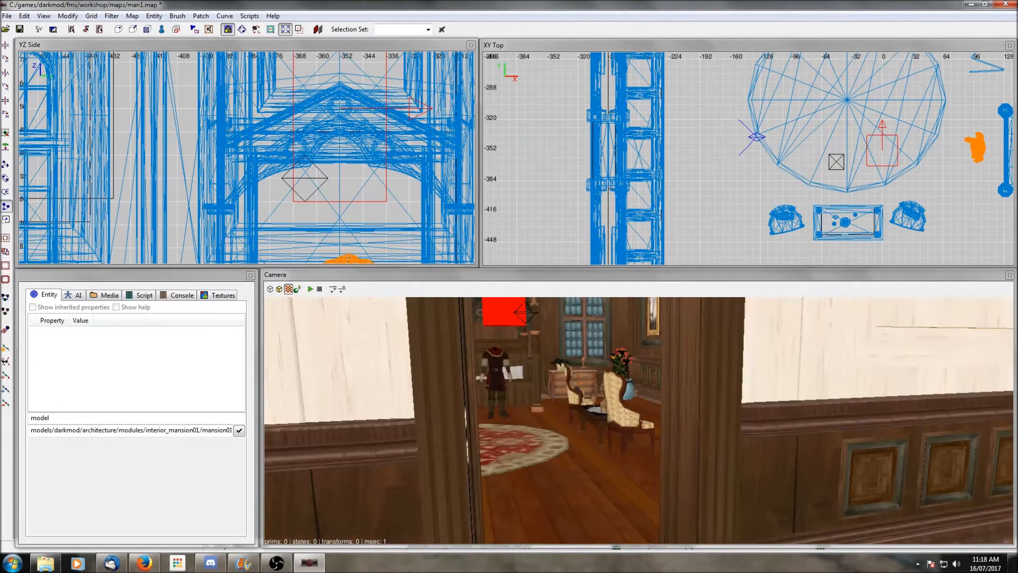
right_click(564, 396)
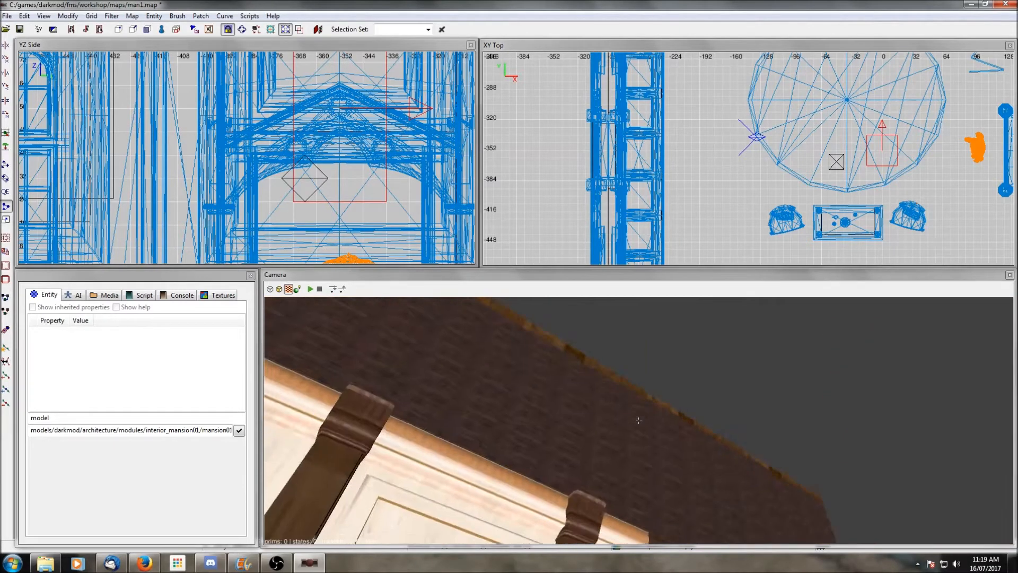
right_click(540, 423)
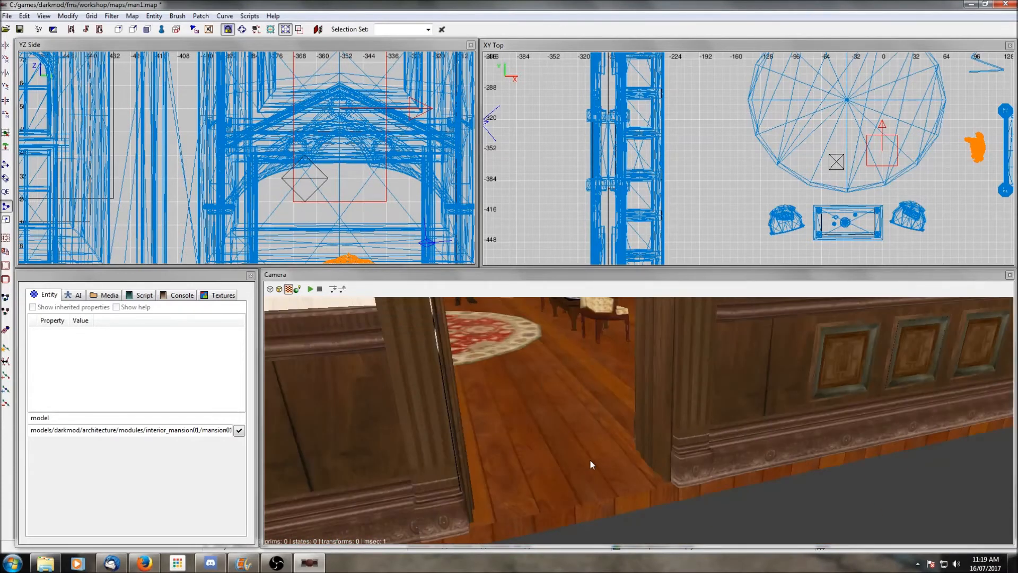
Extend the room's floor brush in the negative X direction to X -472, under the adjoining corridor, making it 760 units wide
scroll(695, 196, down, 3)
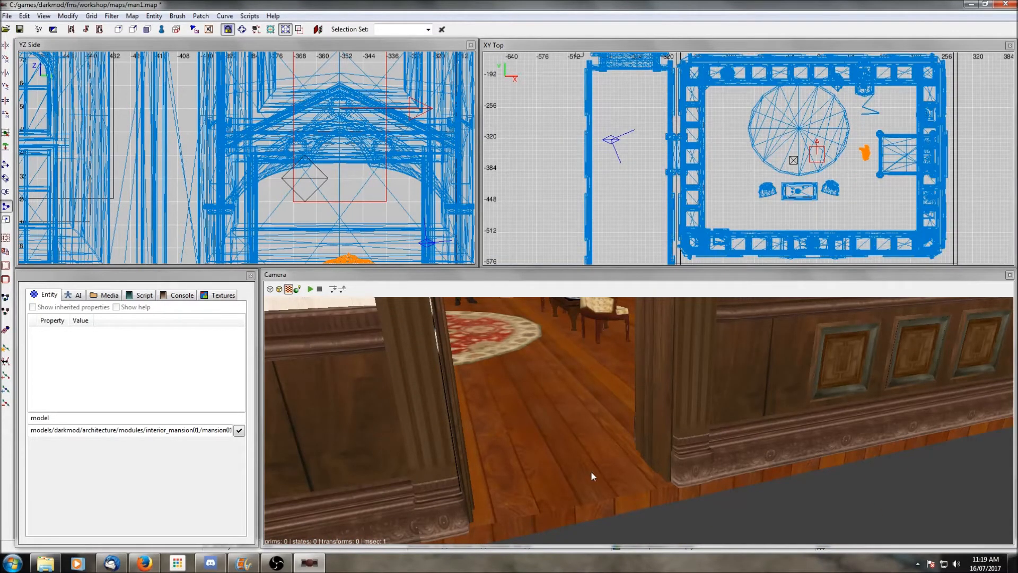
shift+click(591, 471)
scroll(674, 185, down, 2)
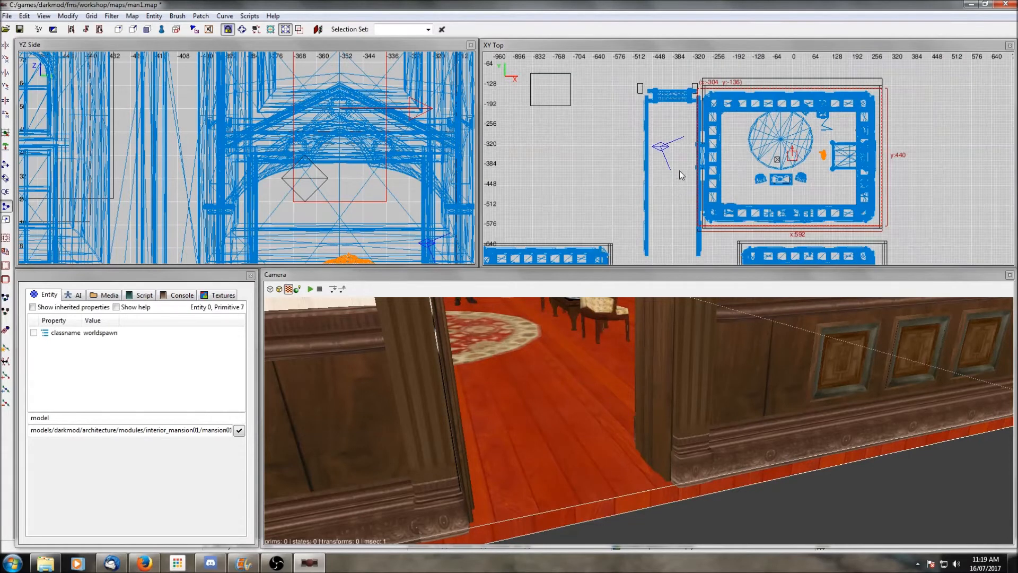
click(6, 192)
drag(685, 154, 632, 158)
right_click(677, 433)
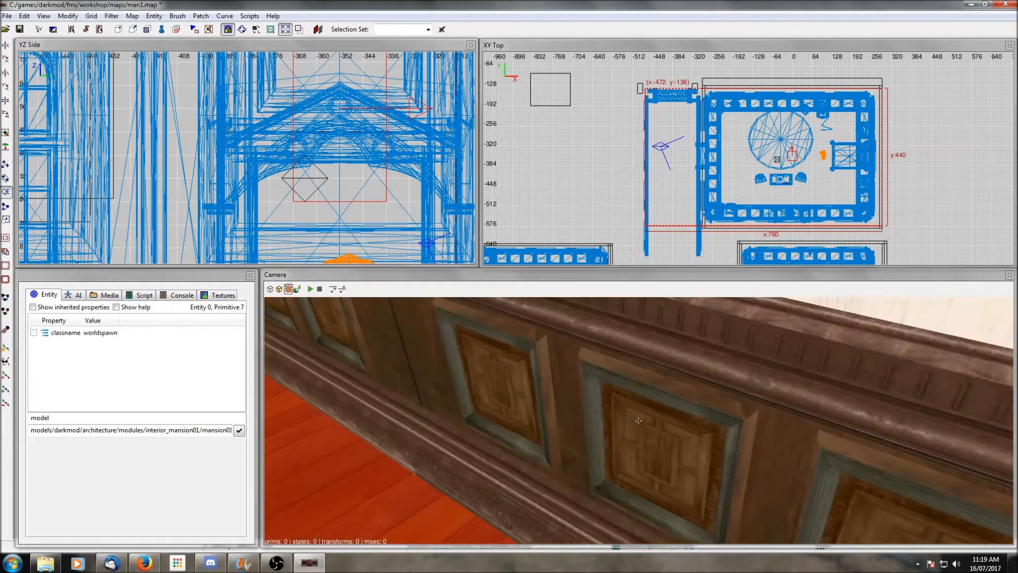
right_click(638, 419)
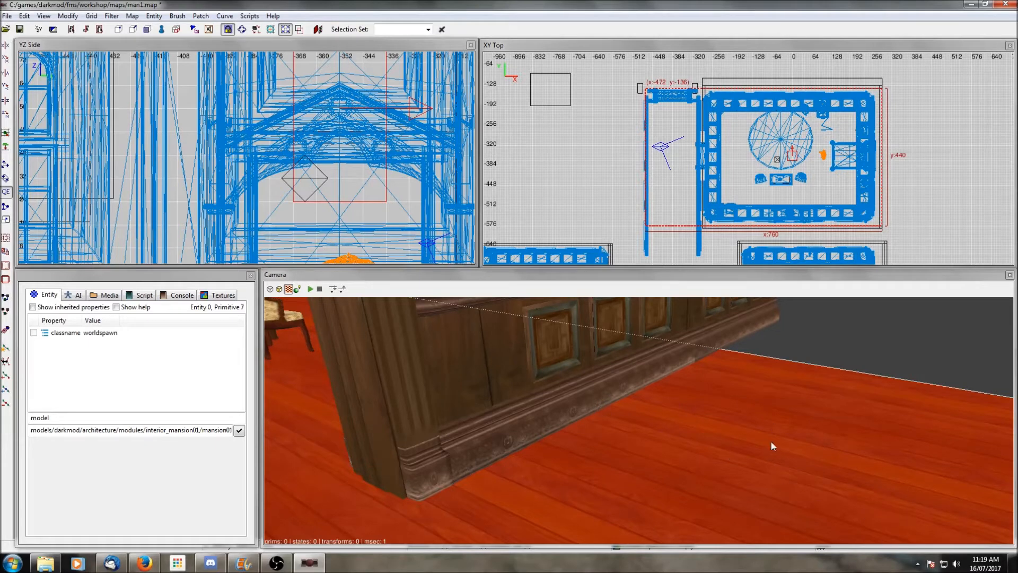
Split the extended floor brush along X -288, between the room and the corridor, keeping both pieces
scroll(692, 122, up, 6)
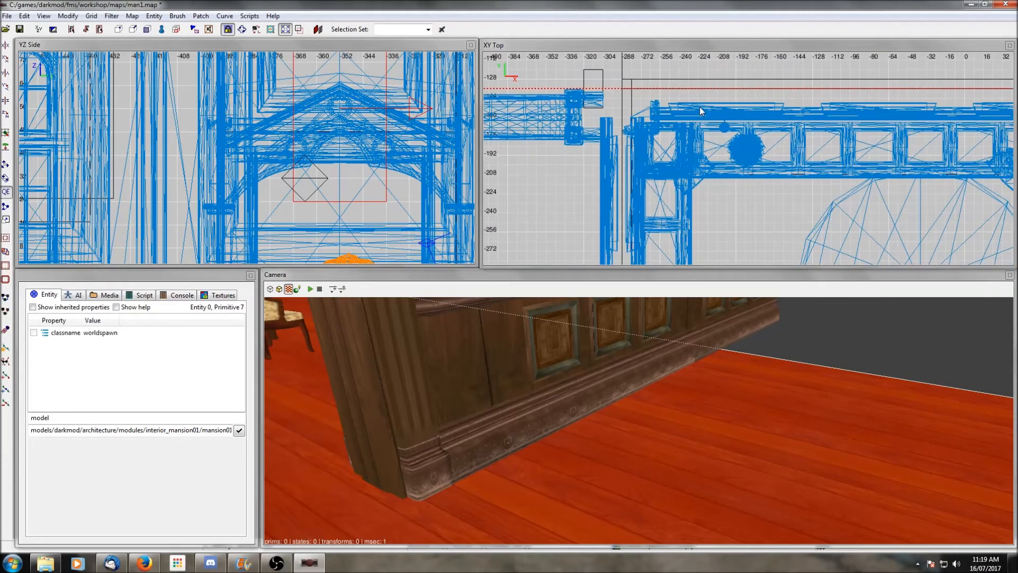
scroll(699, 109, up, 4)
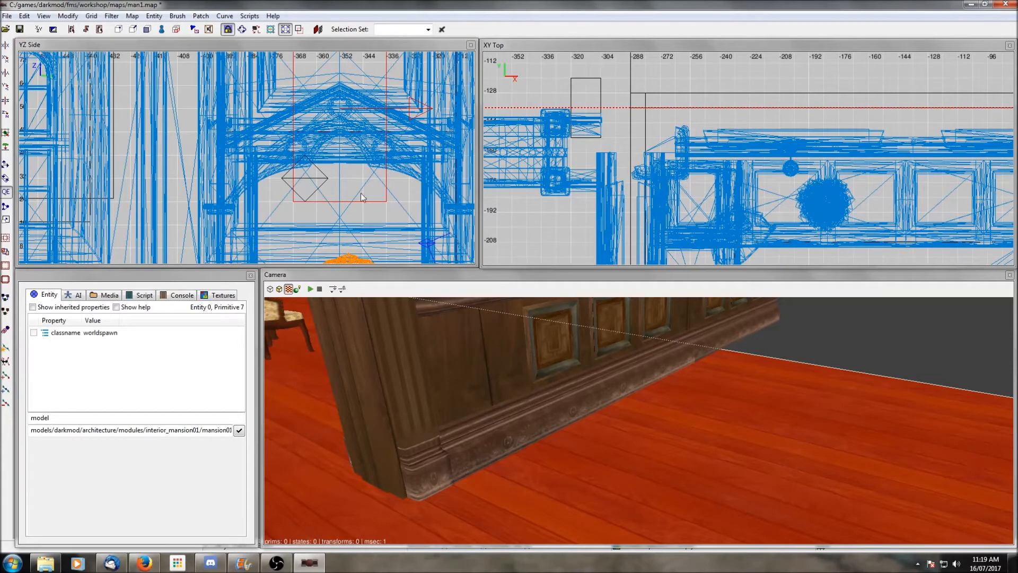
click(6, 206)
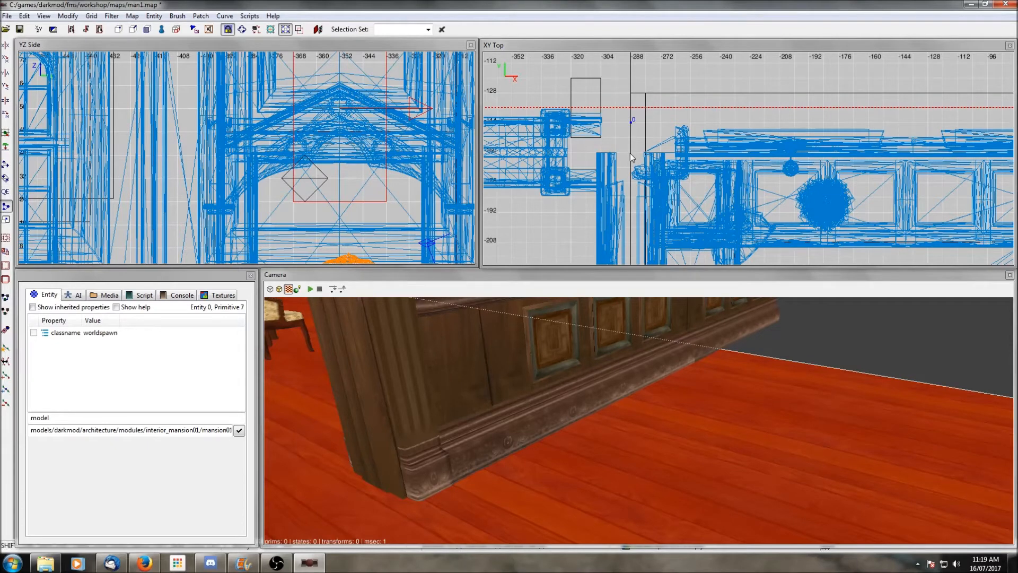
key(Escape)
shift+click(711, 412)
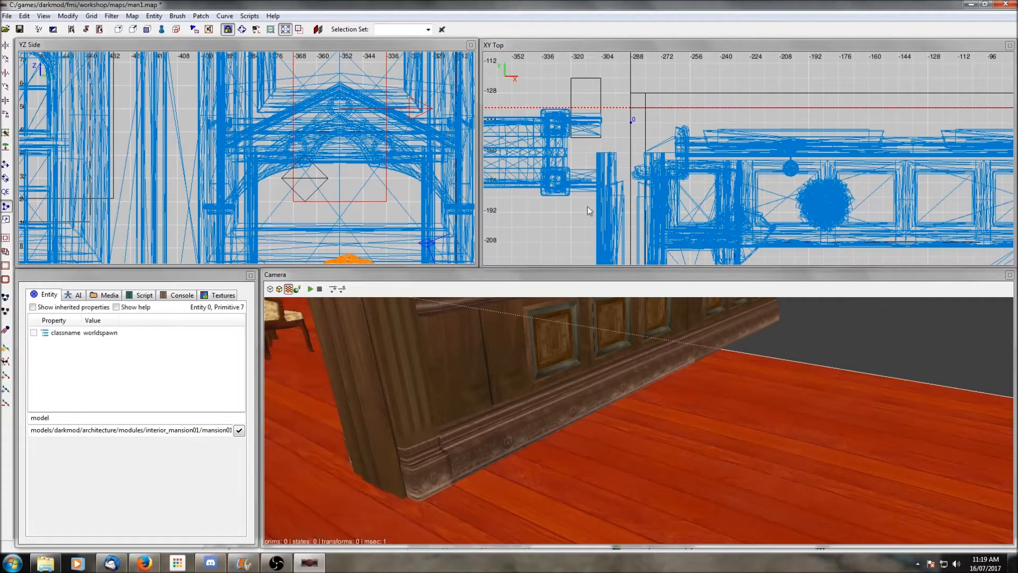
click(630, 152)
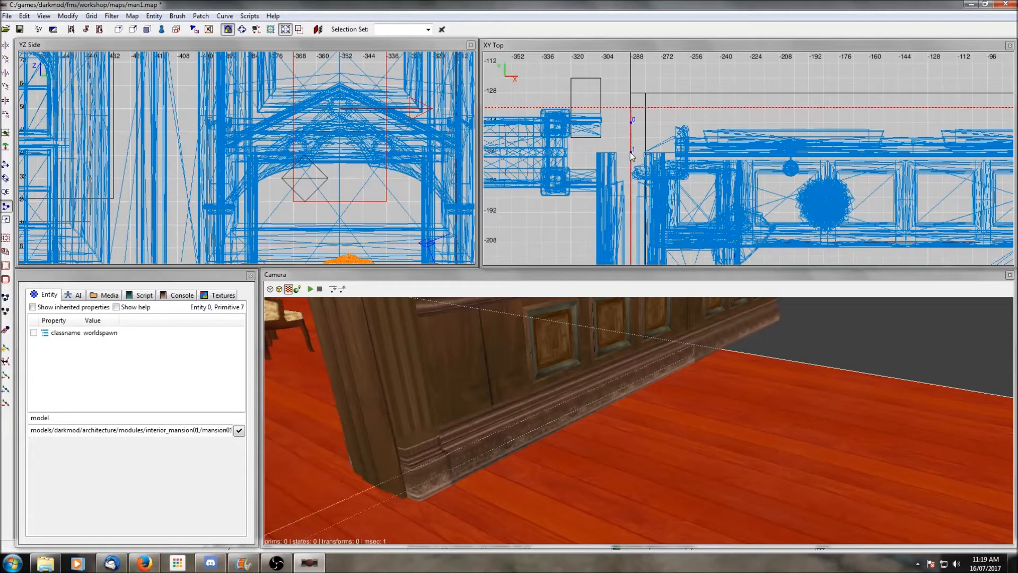
key(shift+Return)
key(Escape)
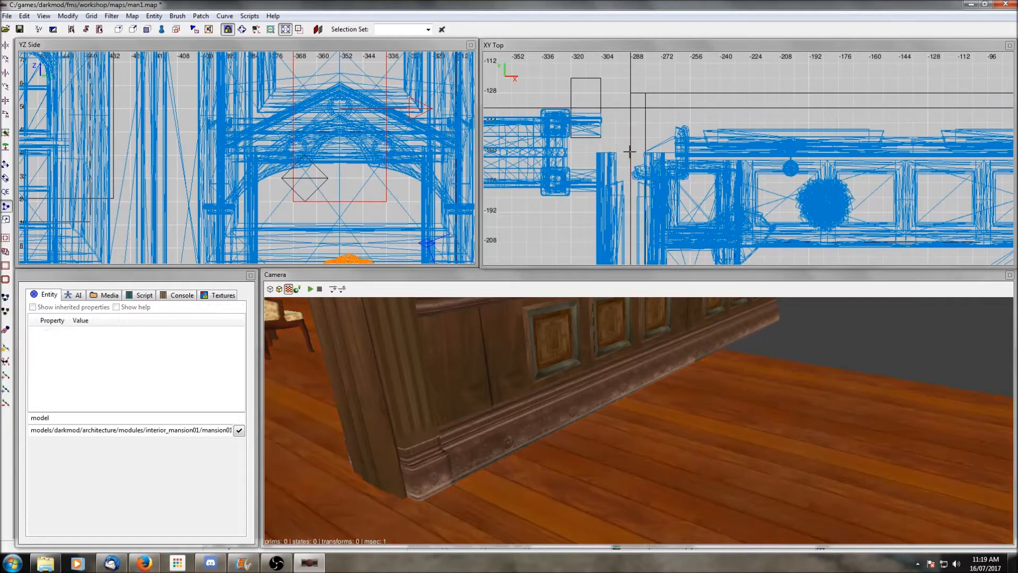
Select the corridor floor piece and extend it along negative Y to the corridor's far end, about 544 units long
shift+click(733, 413)
scroll(640, 113, down, 7)
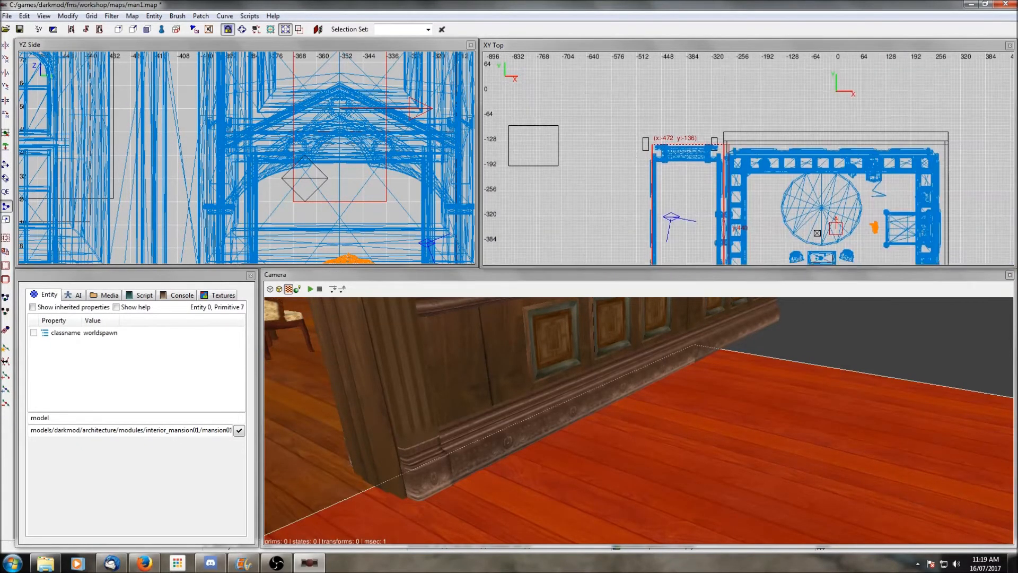
scroll(703, 202, down, 2)
key(x)
drag(720, 210, 714, 234)
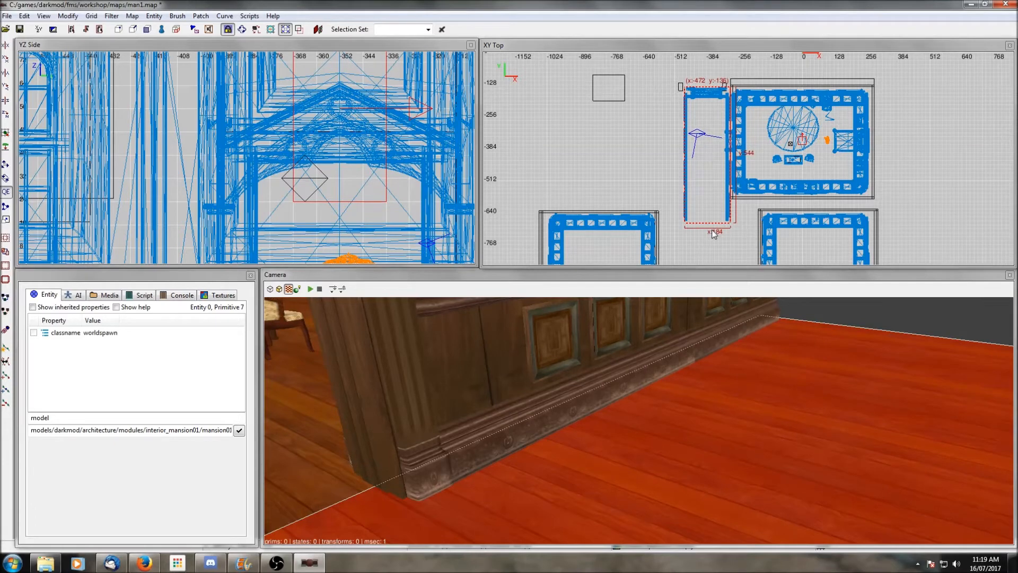
Rotate the polished_01 texture on the corridor floor so the boards run lengthwise along the corridor
right_click(743, 408)
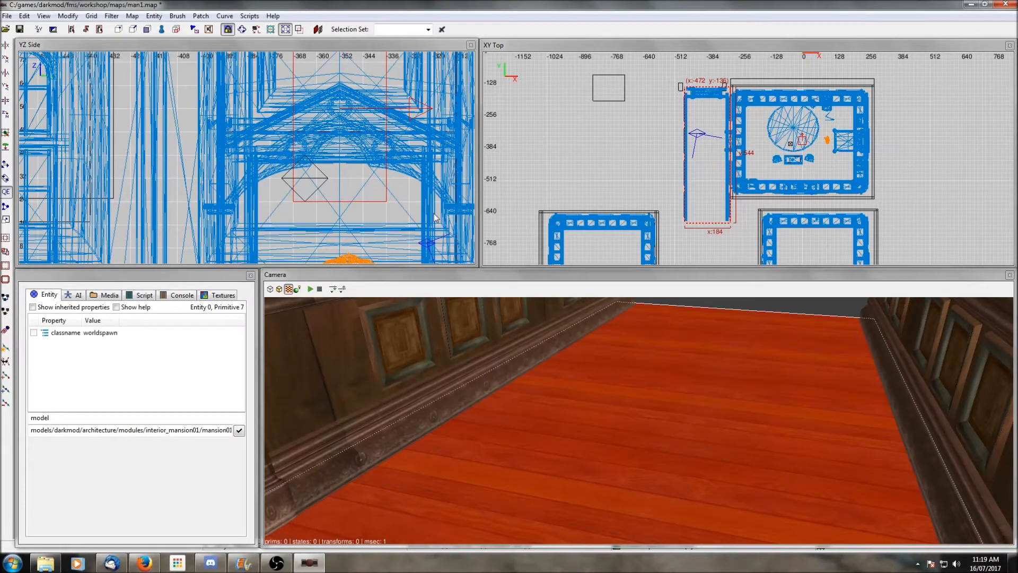
key(s)
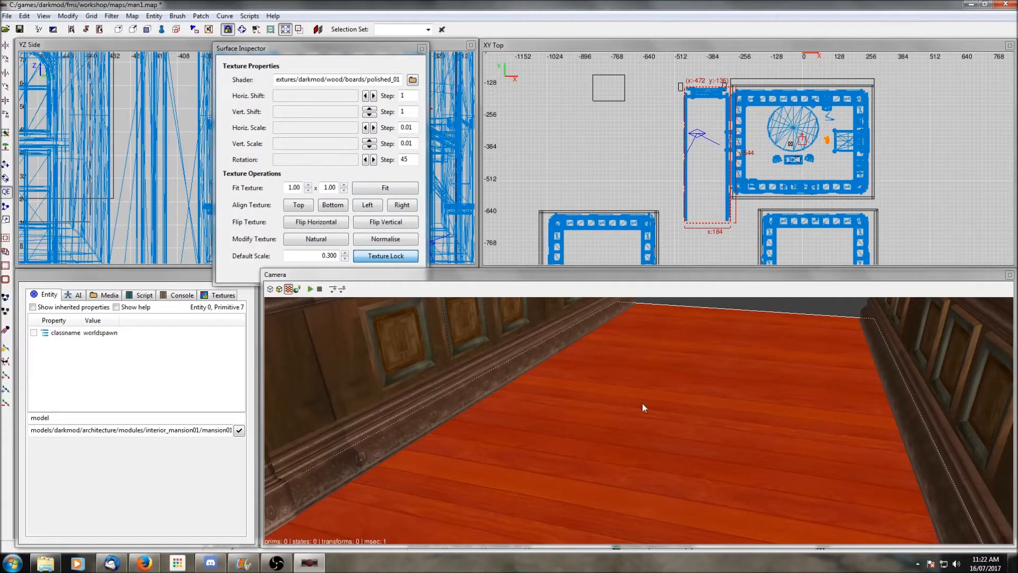
click(381, 162)
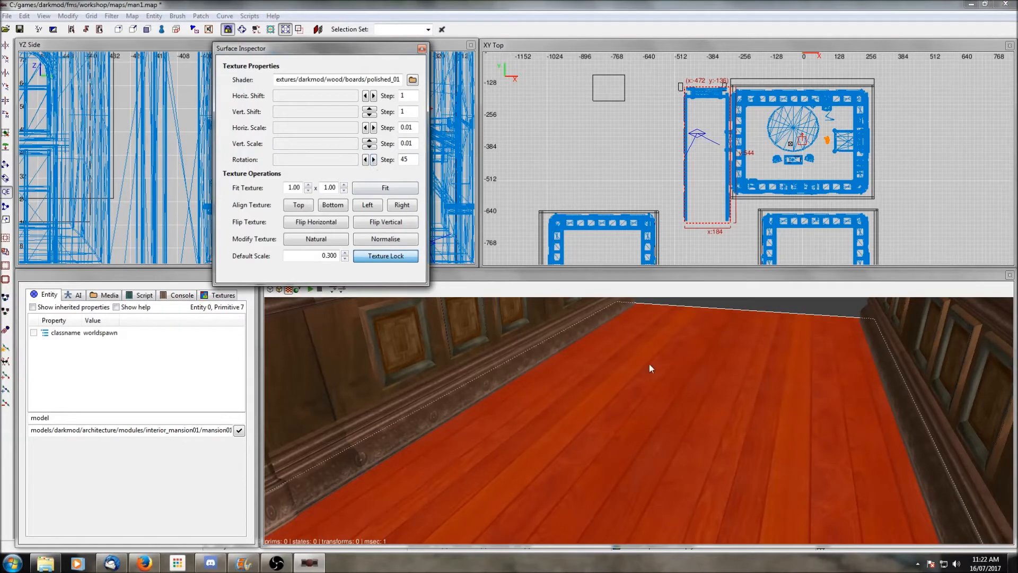
Shift the corridor floor texture horizontally until a board seam lines up with the room floor's edge at the doorway
right_click(727, 415)
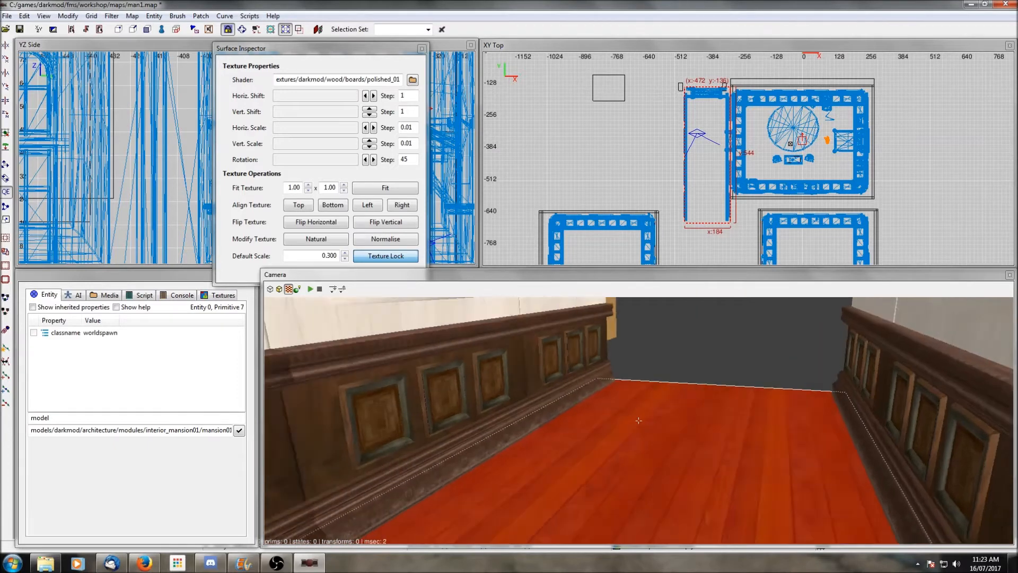
right_click(725, 410)
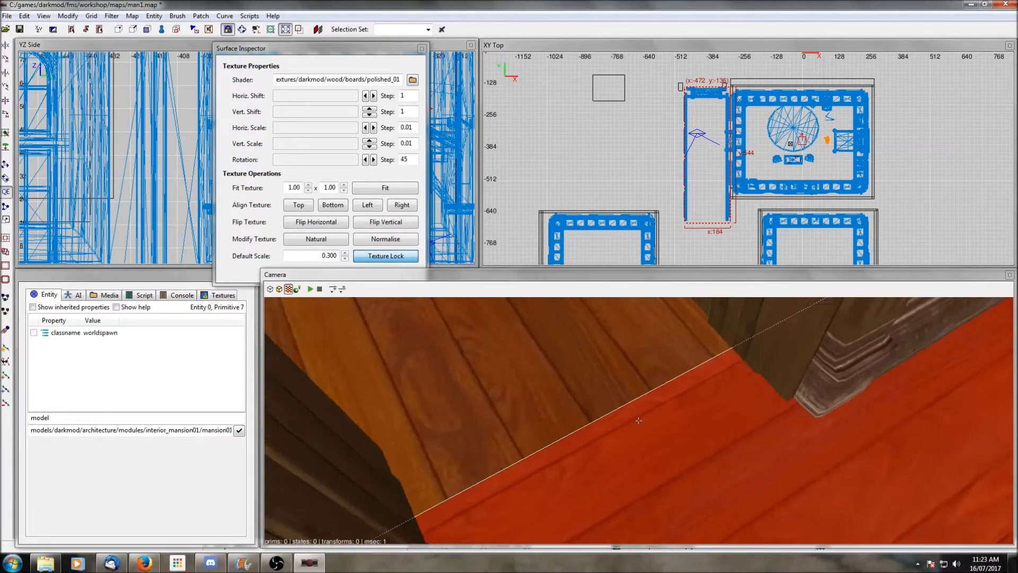
right_click(724, 412)
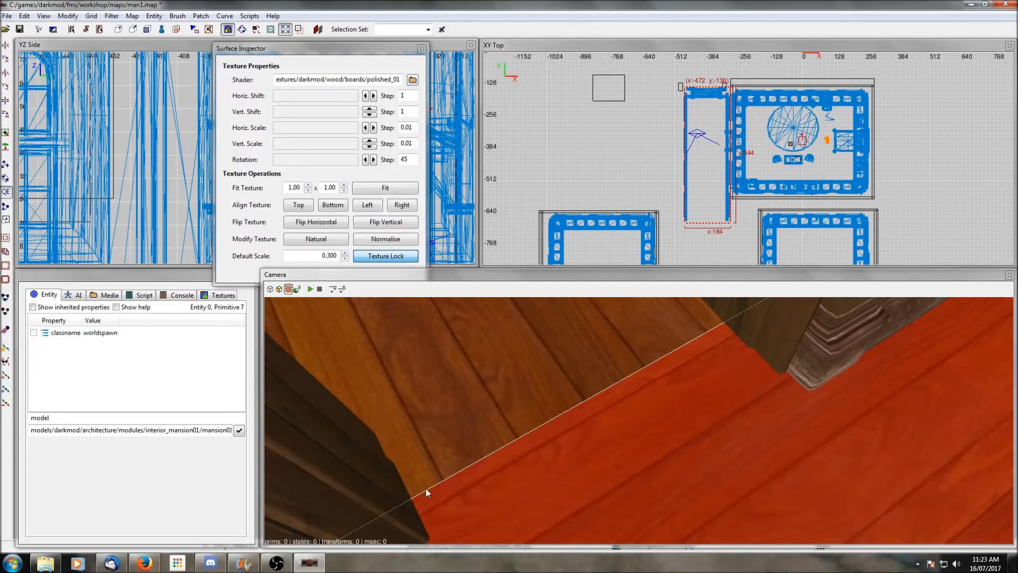
click(365, 96)
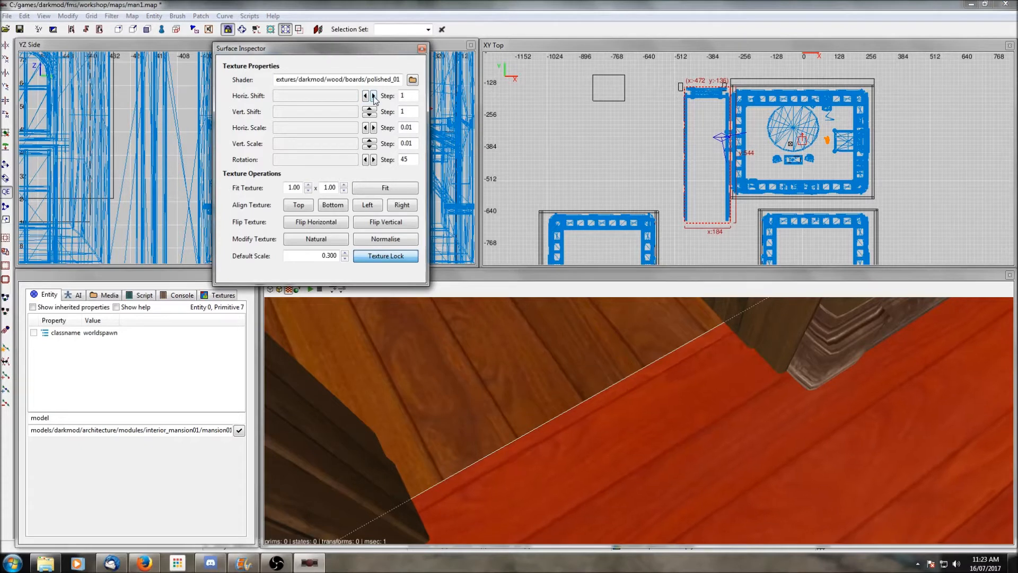
click(374, 96)
click(373, 96)
click(373, 96)
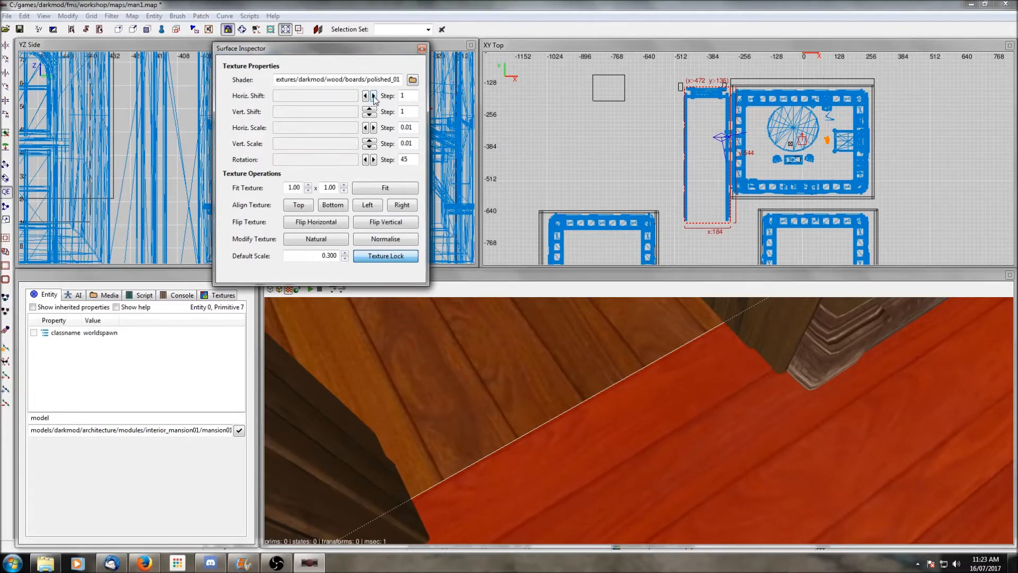
key(Escape)
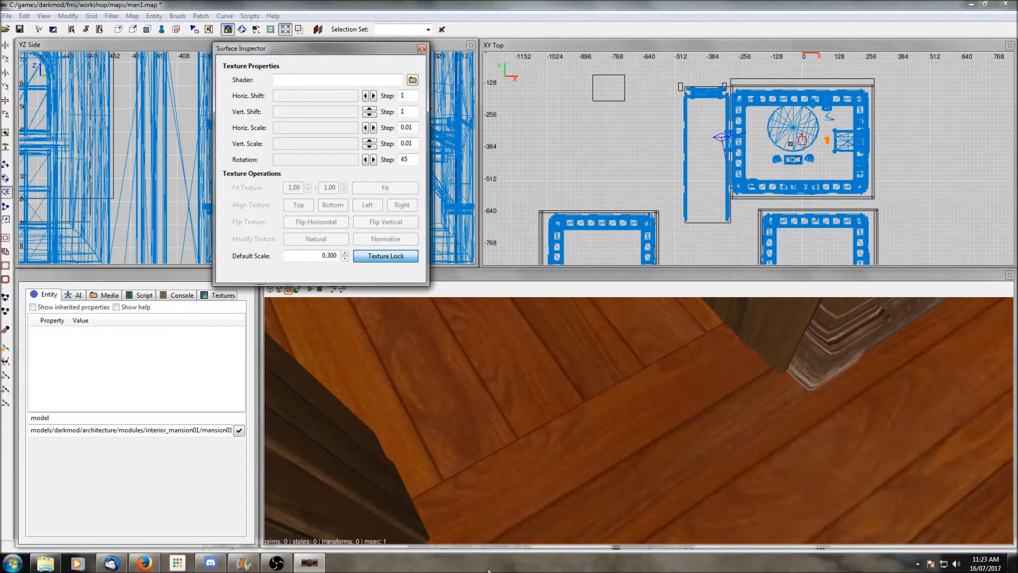
right_click(743, 383)
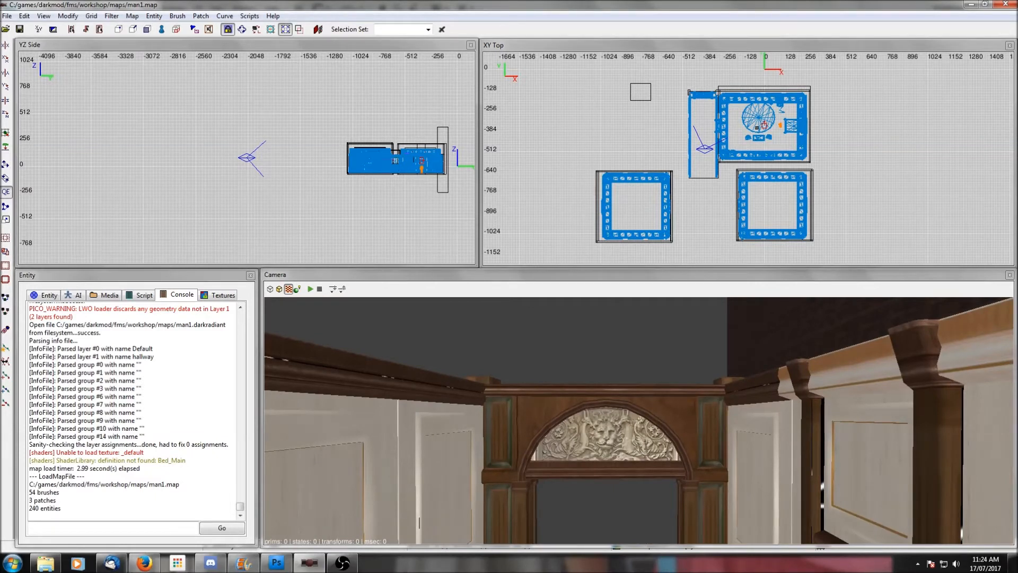
Draw a new brush covering the whole corridor, 184 by 552 units, and raise its top to Z 176
right_click(638, 421)
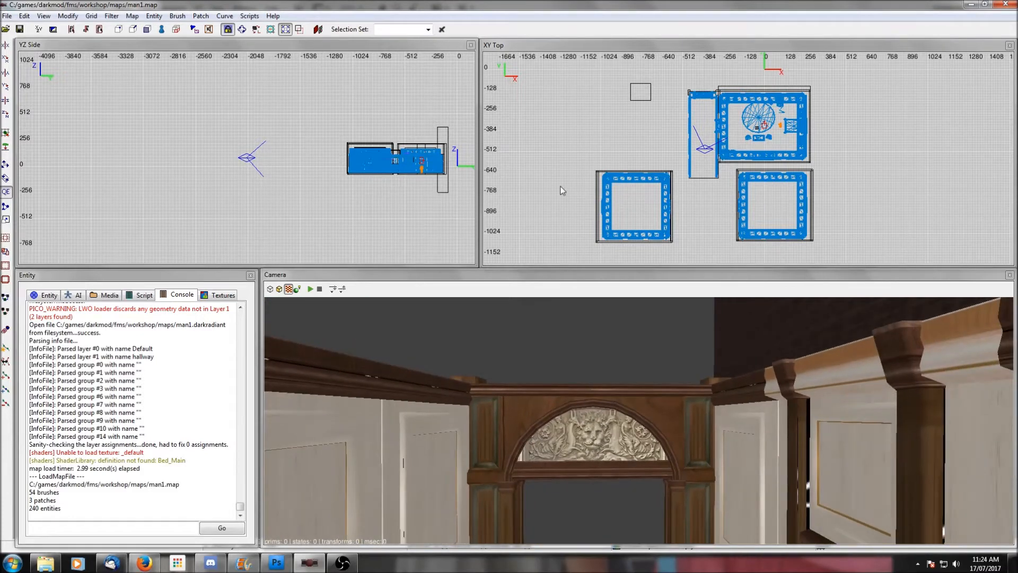
scroll(591, 155, up, 2)
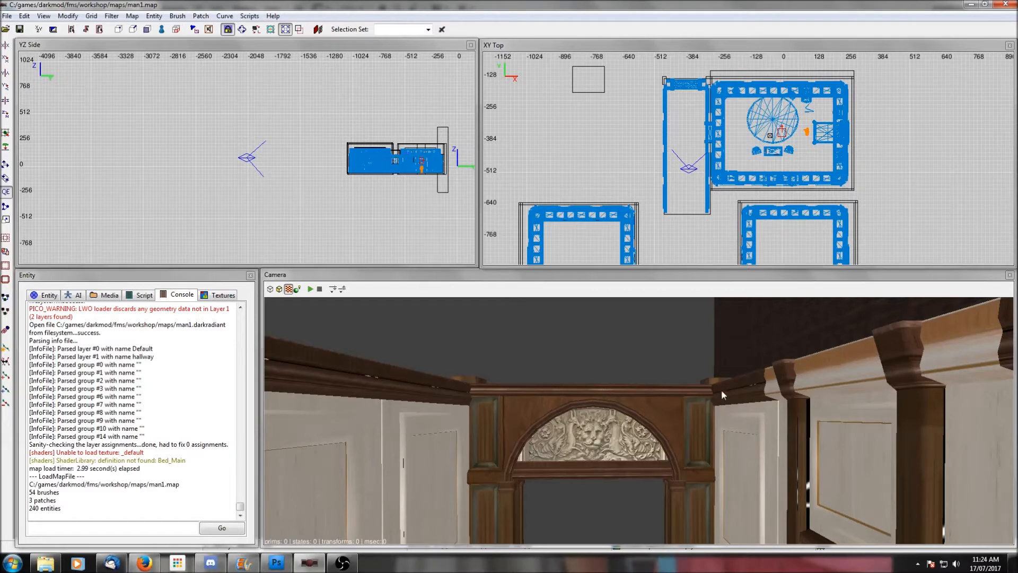
right_click(666, 482)
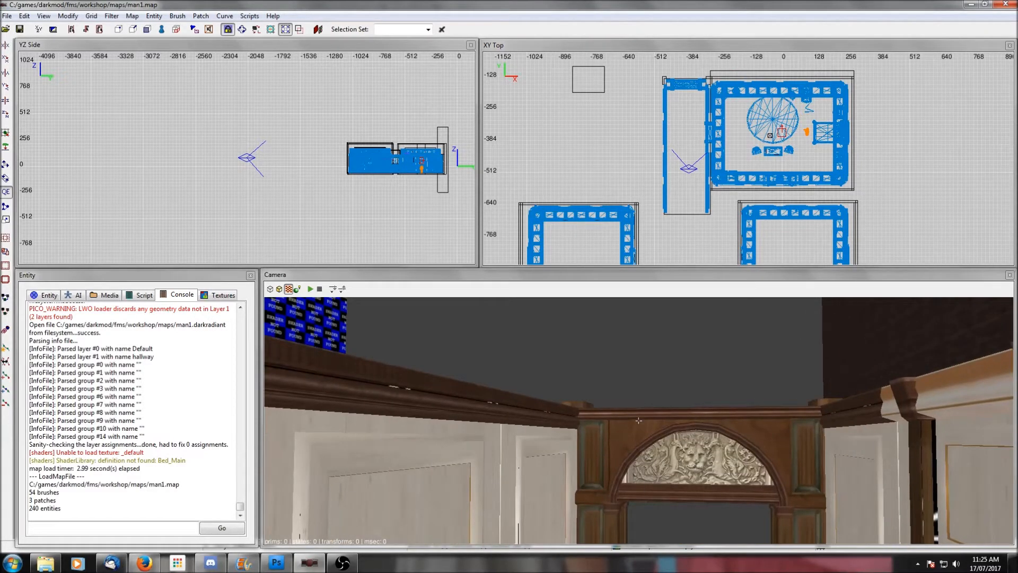
right_click(638, 420)
right_drag(706, 113, 706, 125)
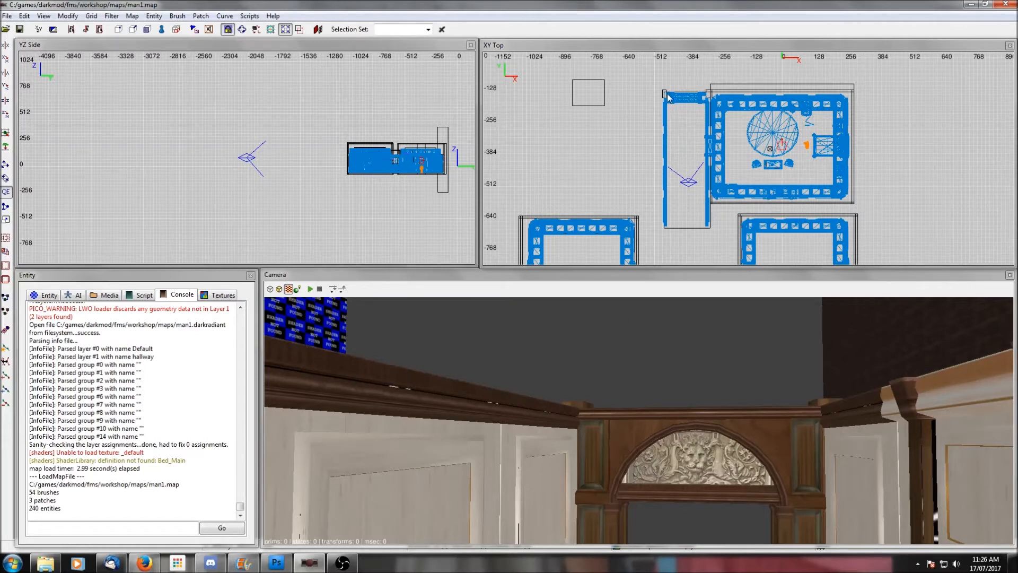
drag(666, 95, 713, 233)
drag(415, 183, 414, 156)
scroll(425, 154, up, 10)
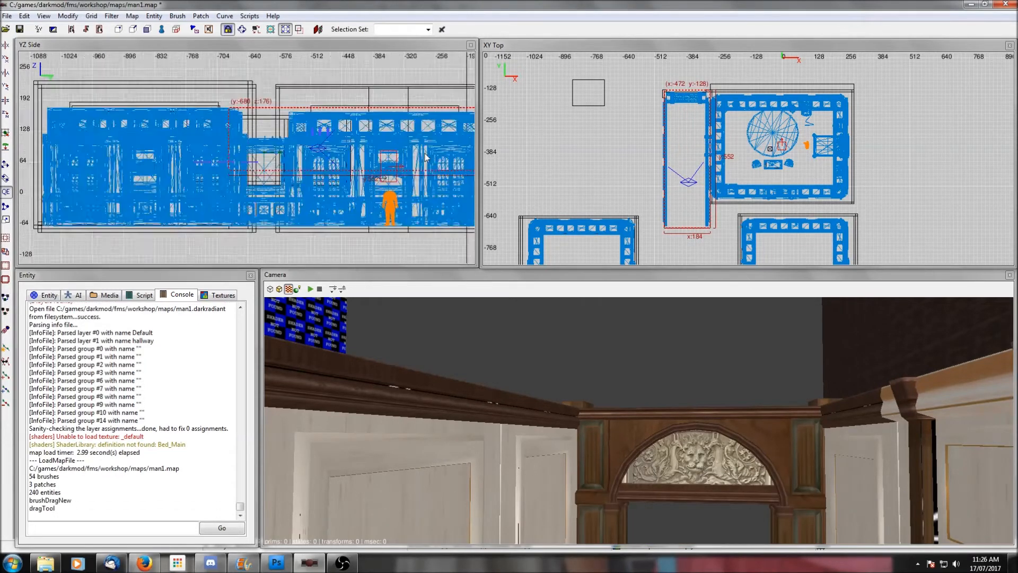
right_drag(424, 166, 417, 167)
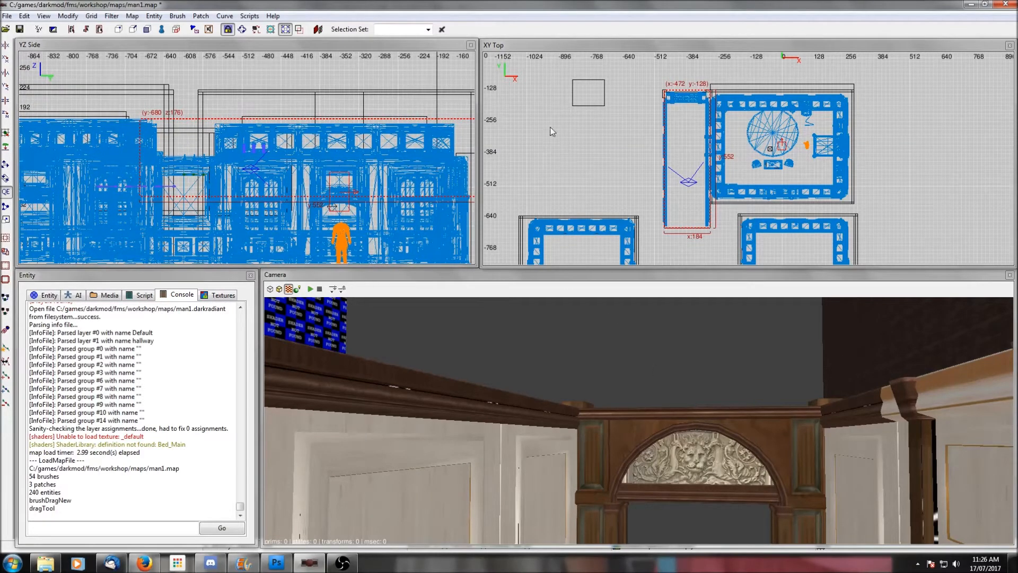
Move the new corridor brush to the hallway layer and hide the Default layer
key(ctrl+l)
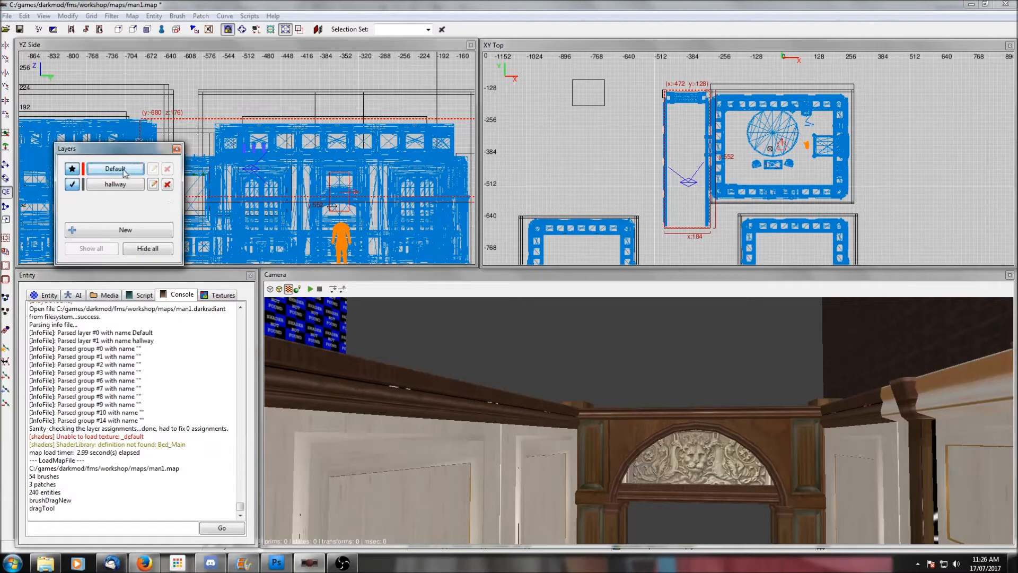
click(73, 169)
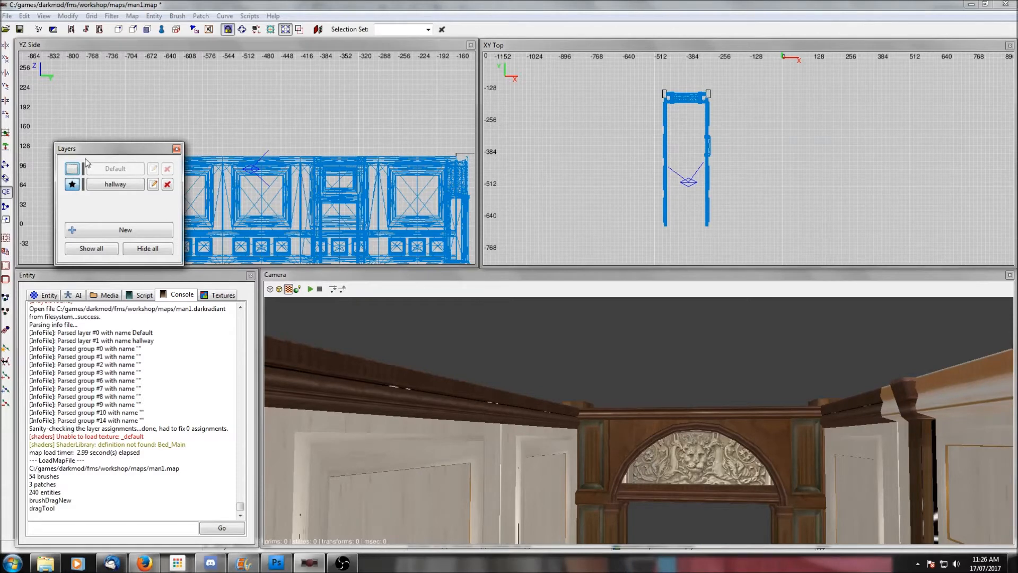
click(72, 168)
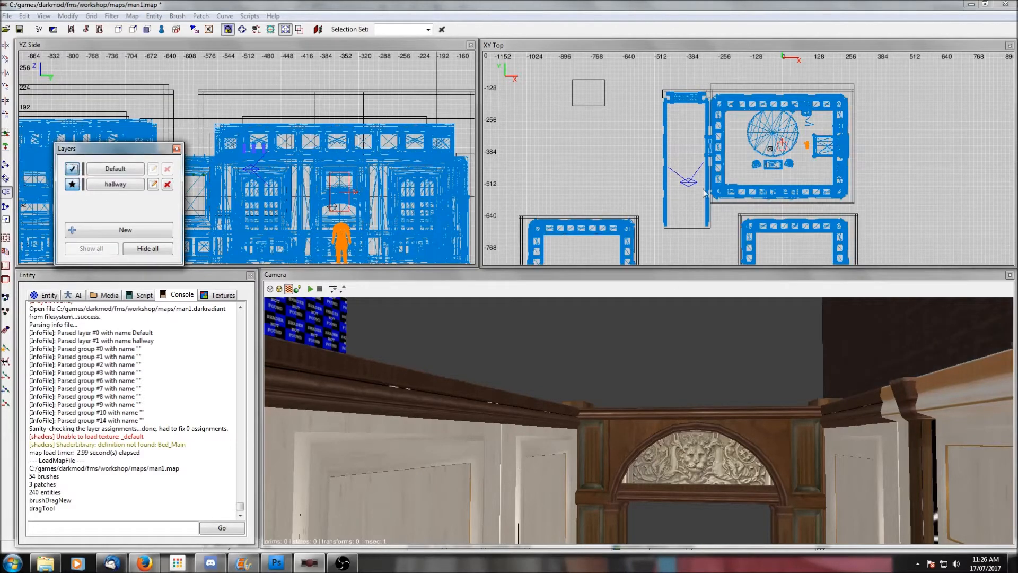
shift+click(688, 204)
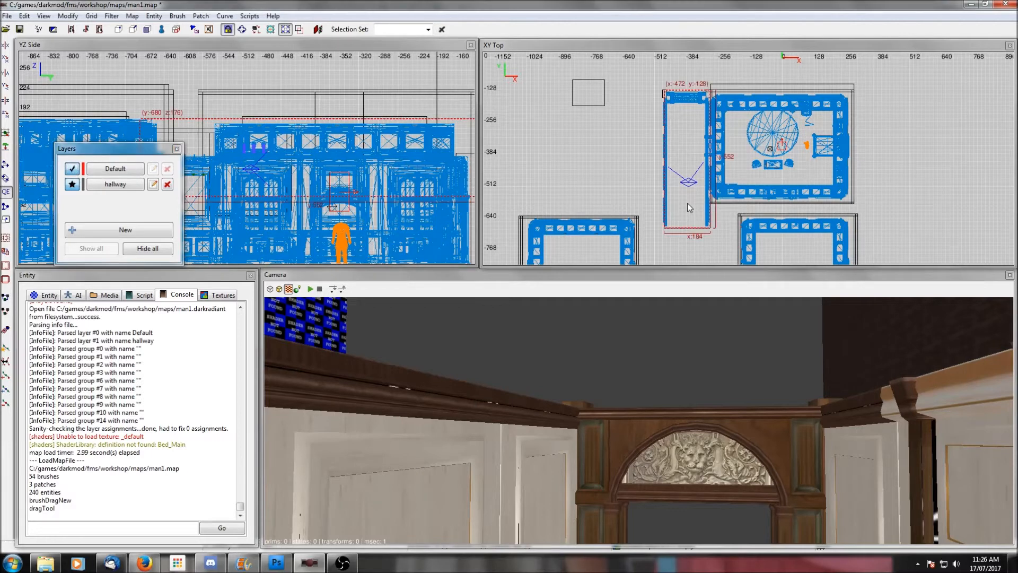
right_click(593, 123)
mouse_move(628, 354)
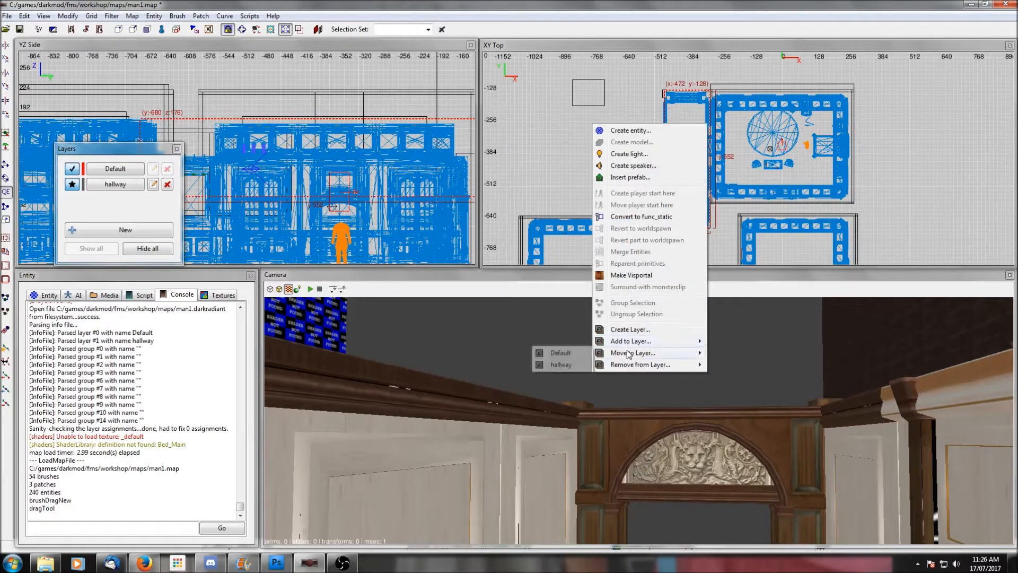
click(559, 365)
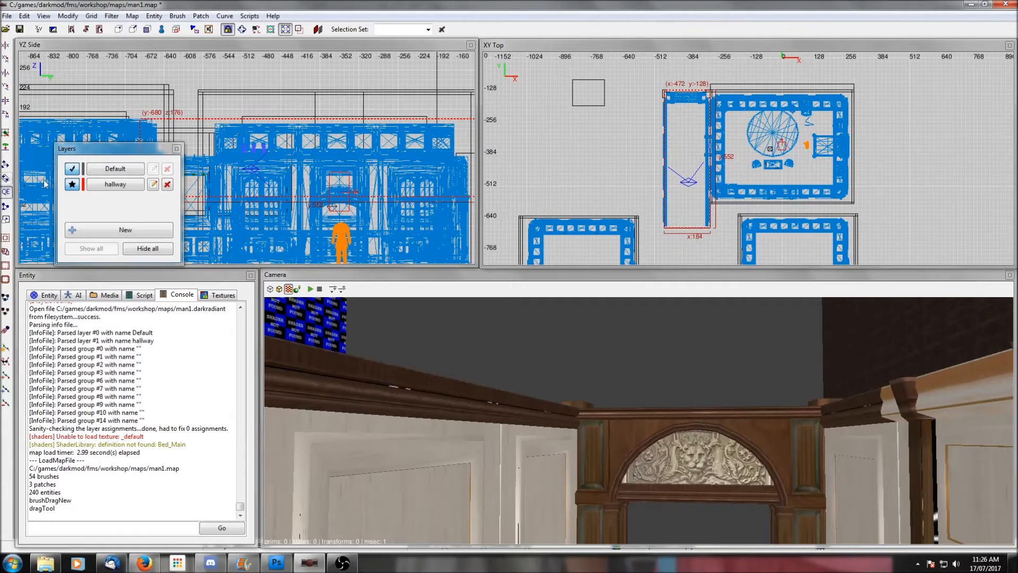
click(72, 170)
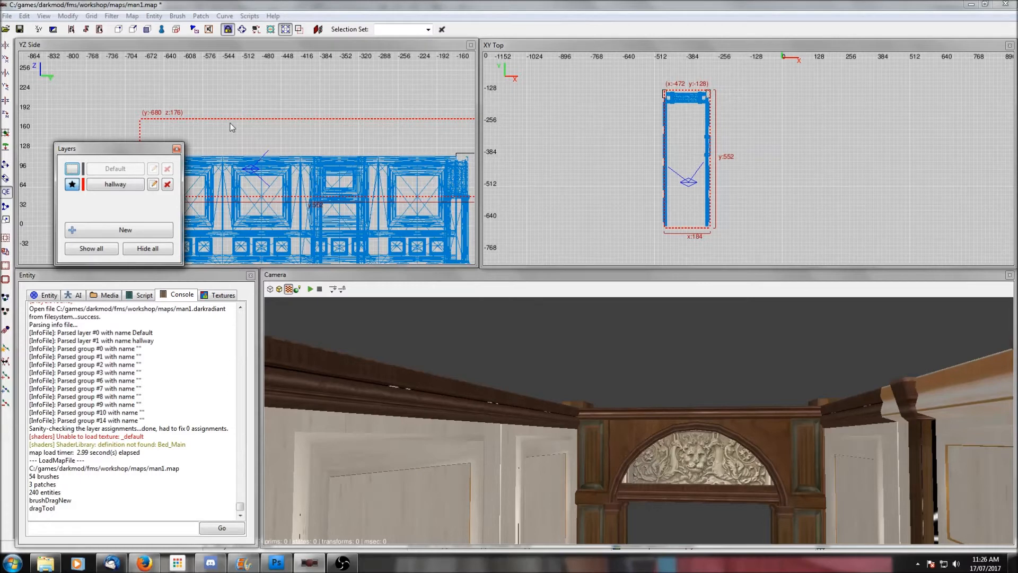
Flatten the brush into a thin ceiling slab above the corridor's wall panels, with its top at Z 144
click(106, 106)
drag(313, 223, 314, 168)
drag(333, 108, 331, 123)
scroll(327, 129, up, 2)
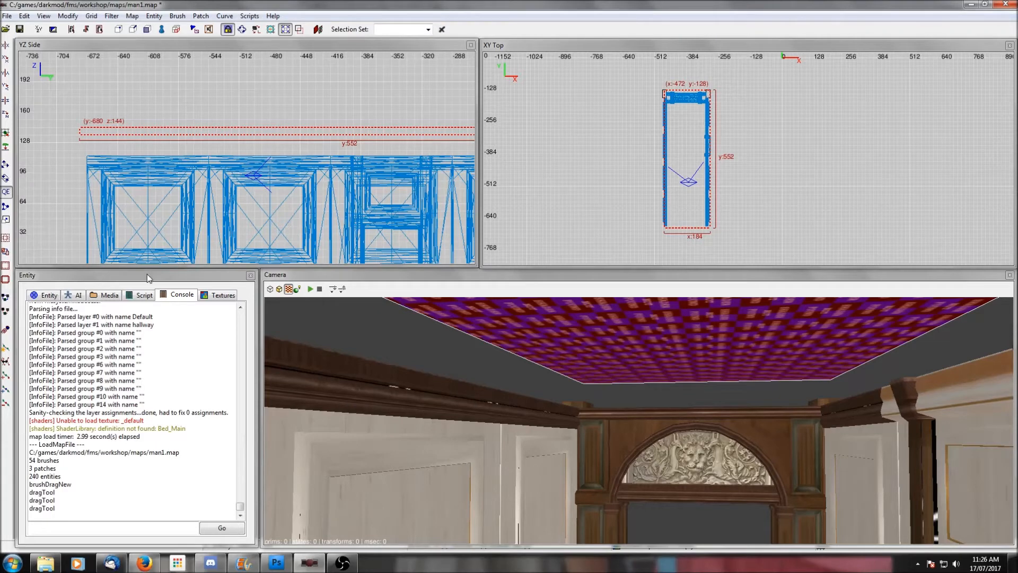
Apply the dark_varnished texture to the corridor ceiling brush and deselect it
click(47, 295)
click(109, 295)
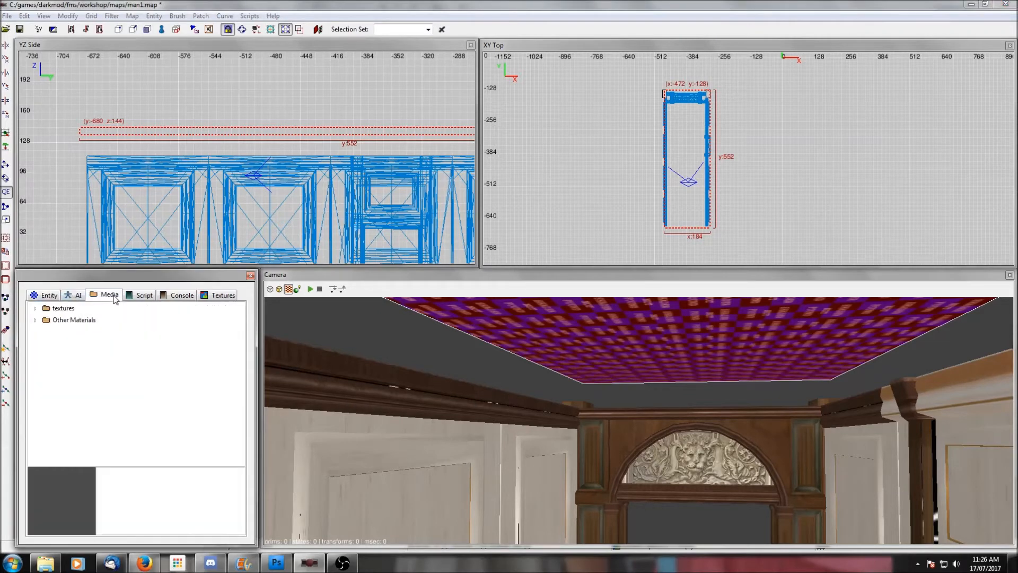
click(212, 295)
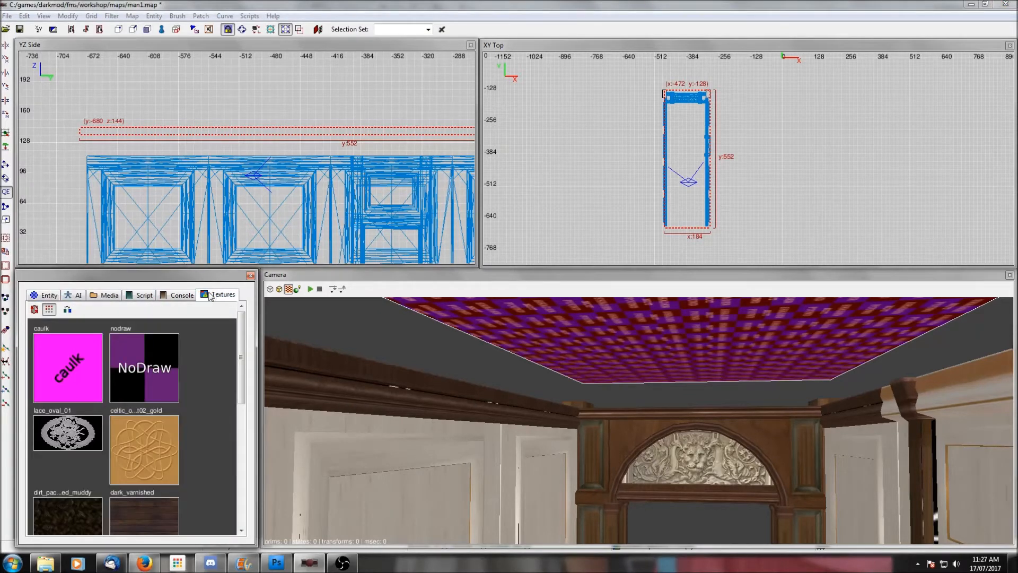
scroll(167, 396, down, 2)
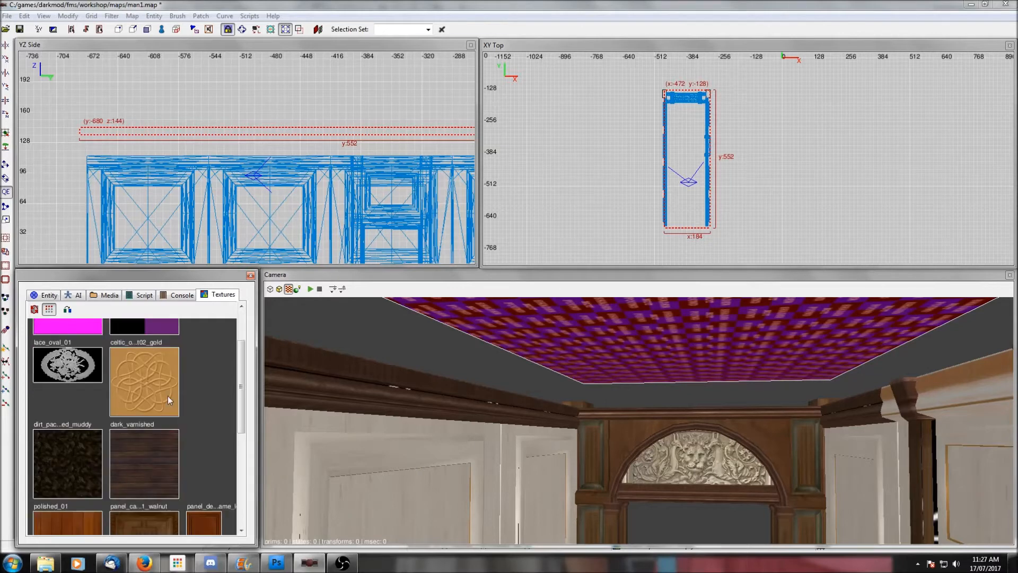
scroll(137, 448, down, 1)
scroll(52, 482, down, 1)
scroll(52, 483, up, 1)
click(133, 397)
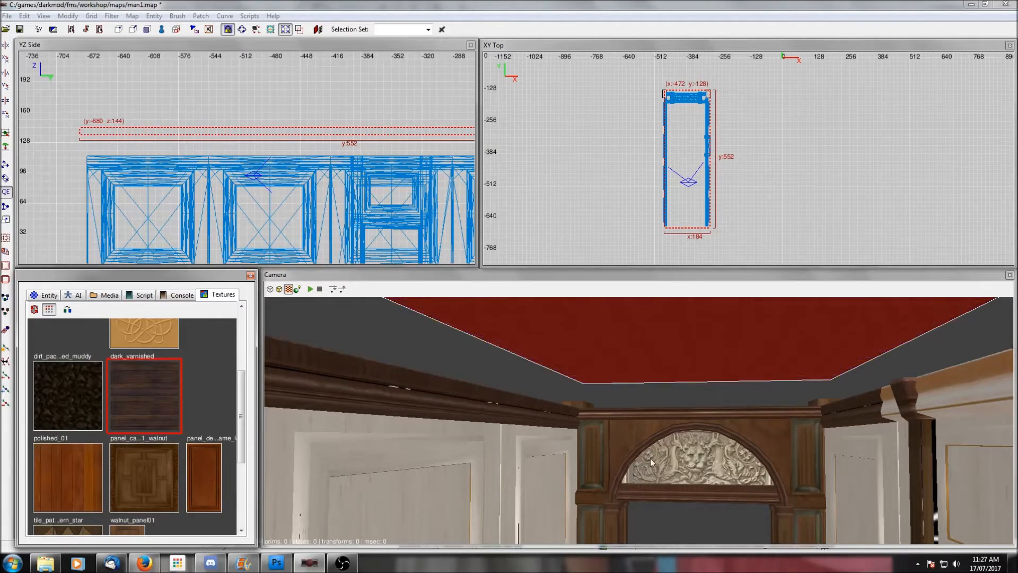
right_click(650, 457)
key(Escape)
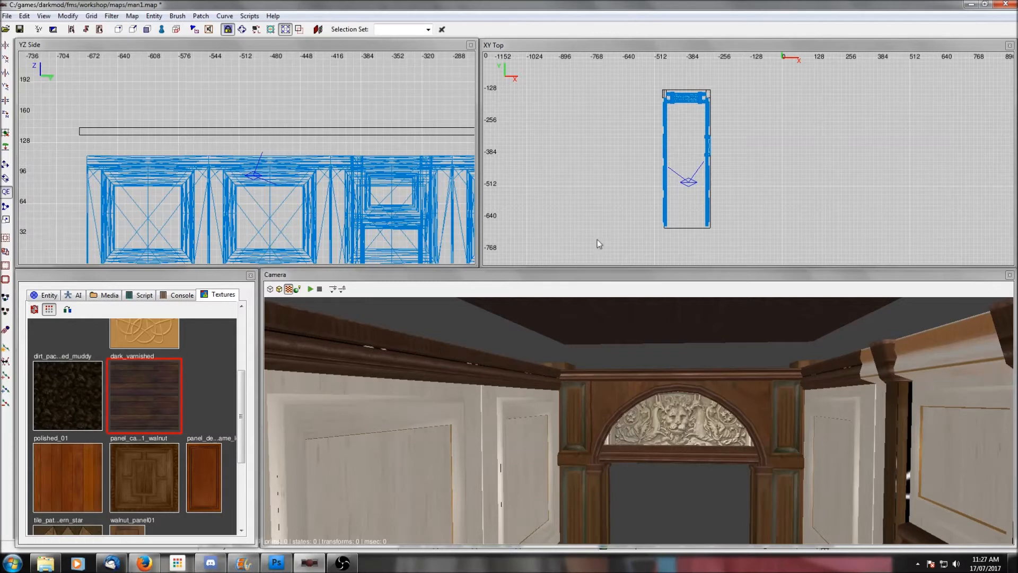
Draw a brush 24 units wide and 536 long on the negative X wall, filling the gap between the panelling and the ceiling
drag(663, 92, 669, 226)
mouse_move(320, 142)
mouse_down()
mouse_move(317, 132)
mouse_move(318, 163)
mouse_up()
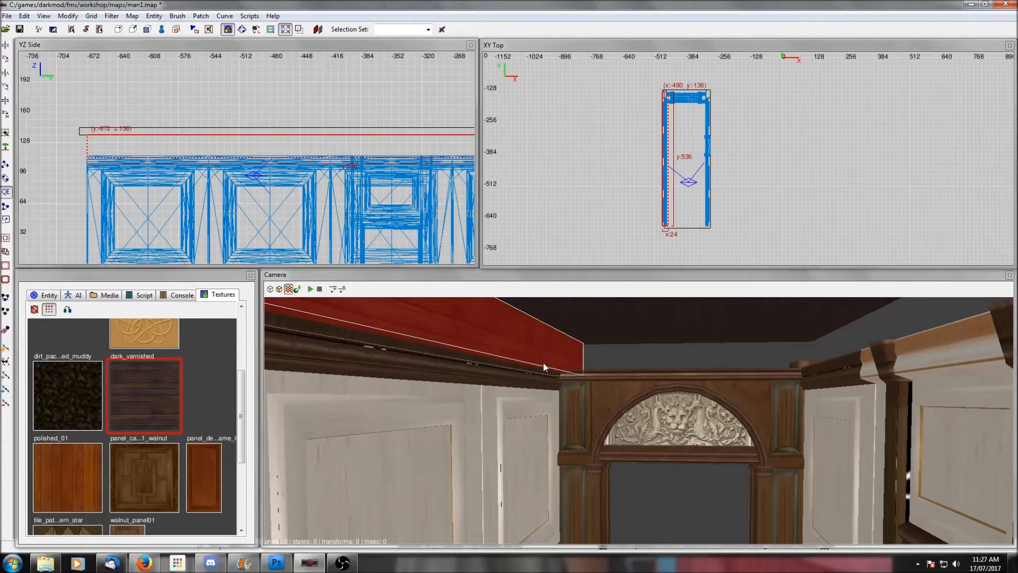
right_click(490, 366)
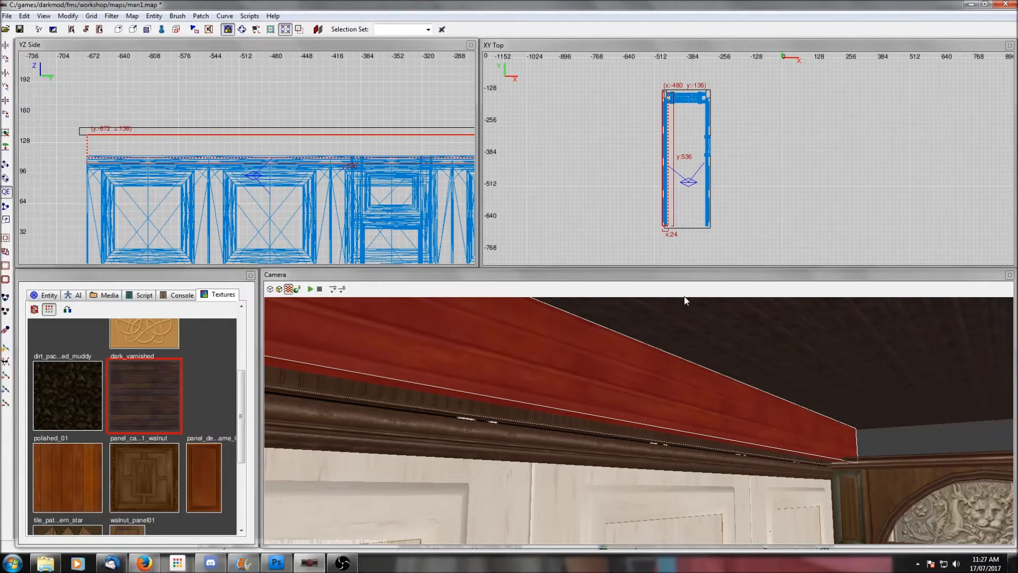
right_click(705, 338)
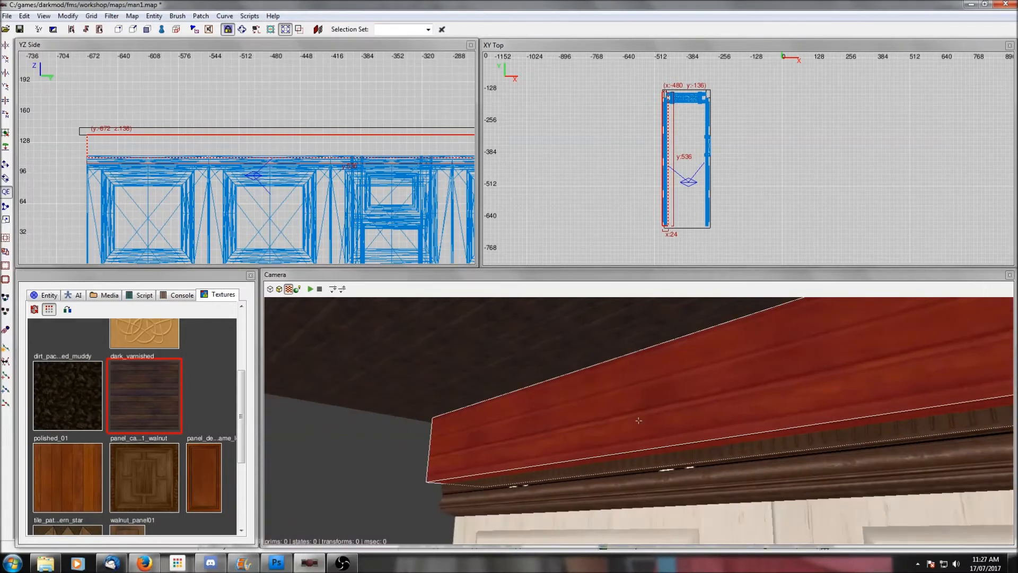
right_click(638, 420)
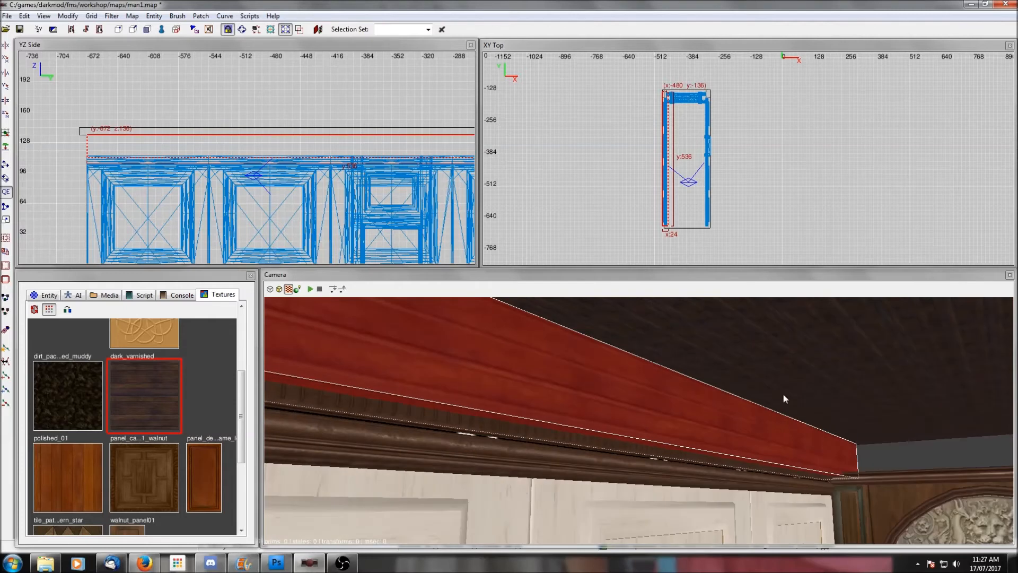
right_click(636, 414)
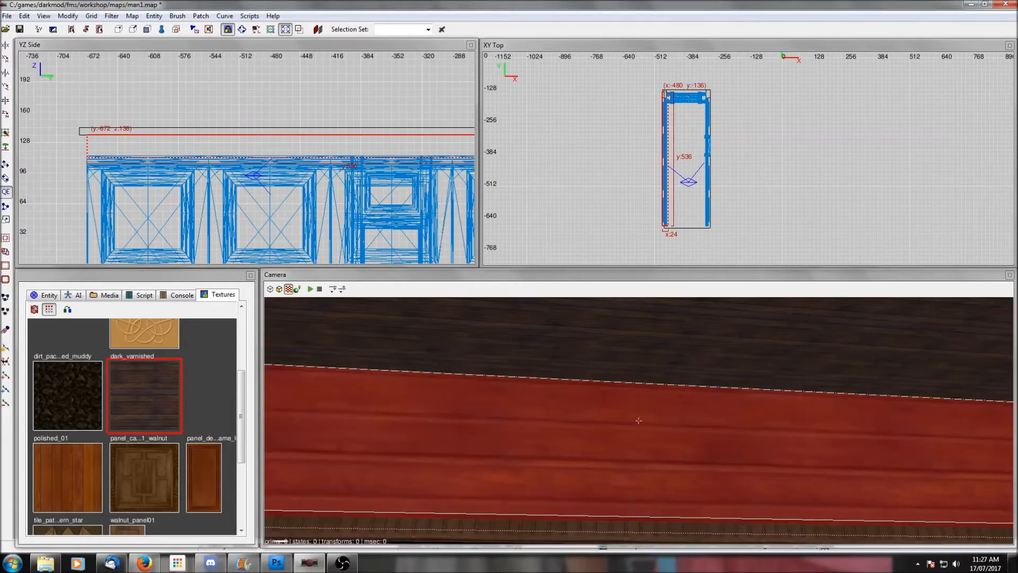
key(Escape)
right_click(632, 392)
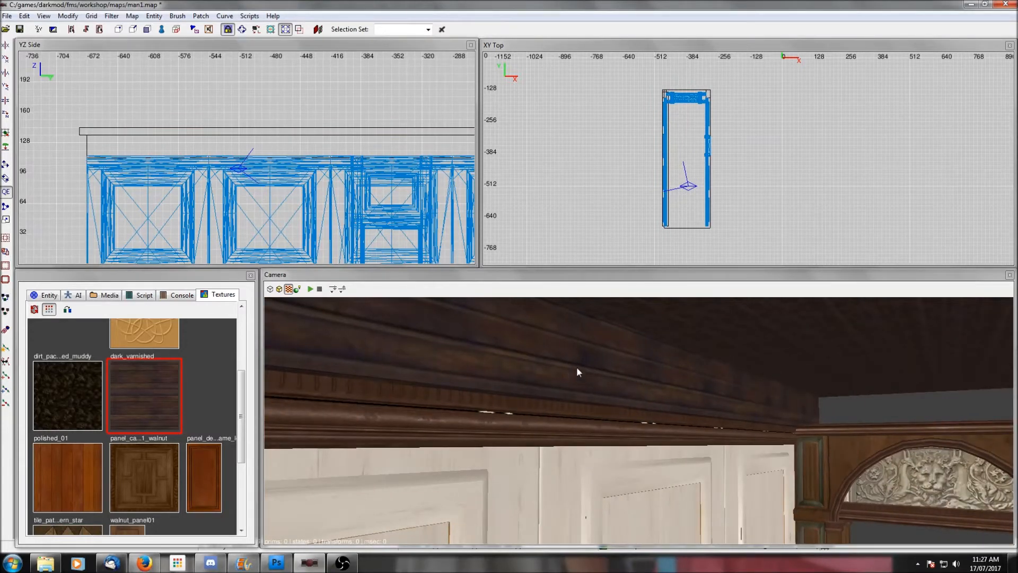
Select the gap-filling brush on the negative X wall and expand the wood/panels texture folder in the media browser
shift+click(577, 367)
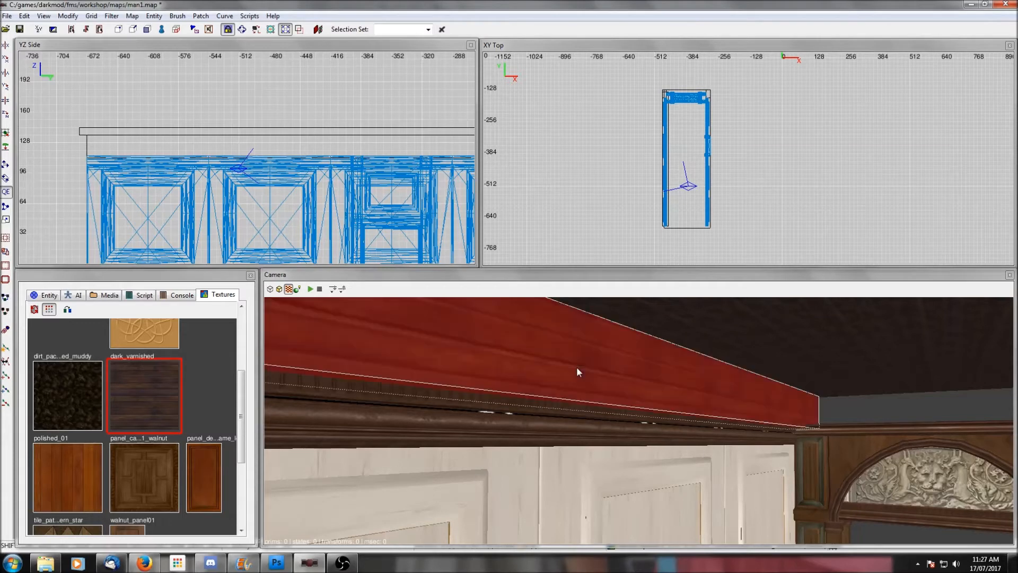
key(Escape)
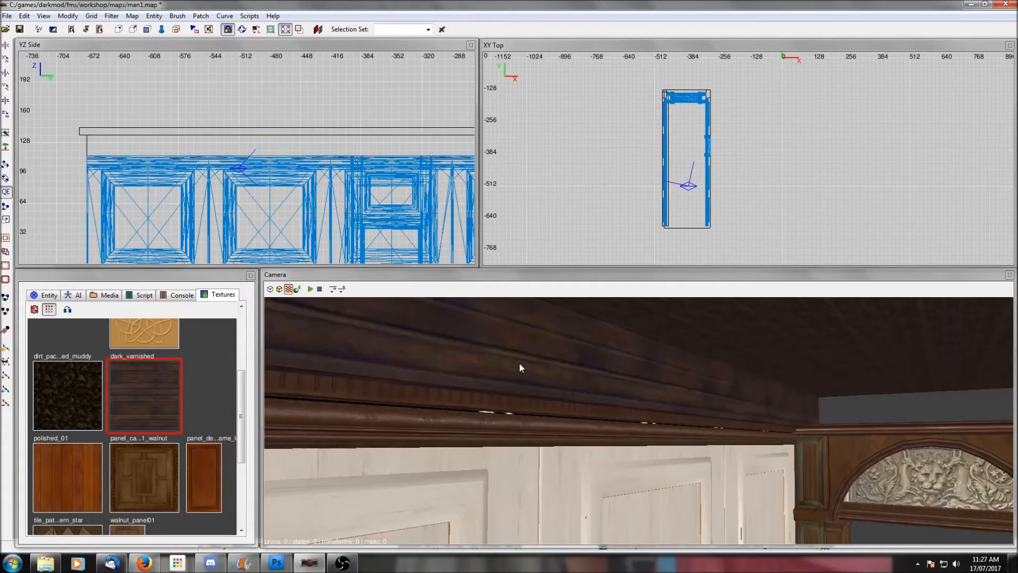
shift+click(519, 363)
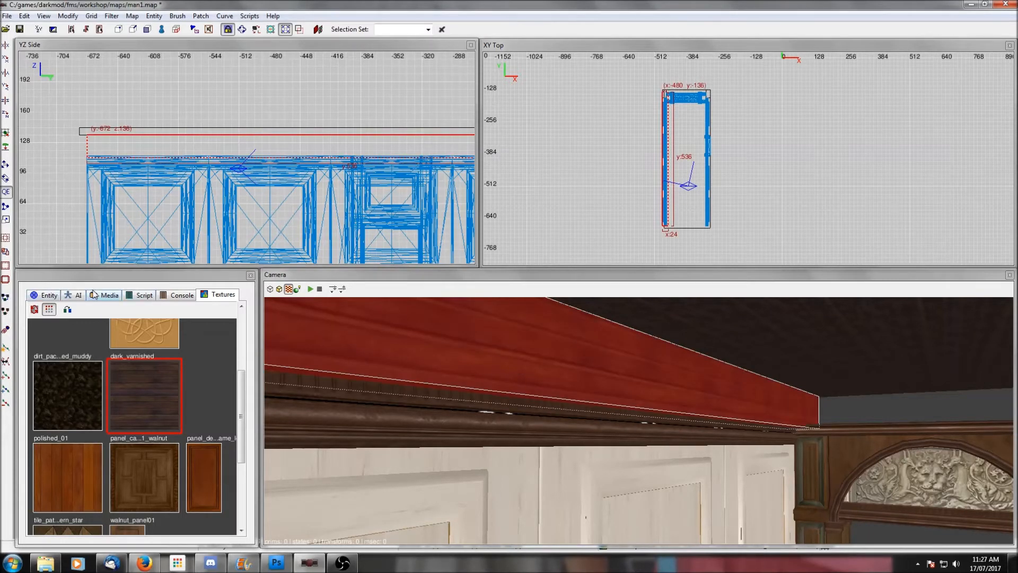
click(105, 295)
click(35, 308)
scroll(48, 350, down, 1)
click(41, 354)
scroll(40, 353, down, 4)
scroll(51, 402, down, 2)
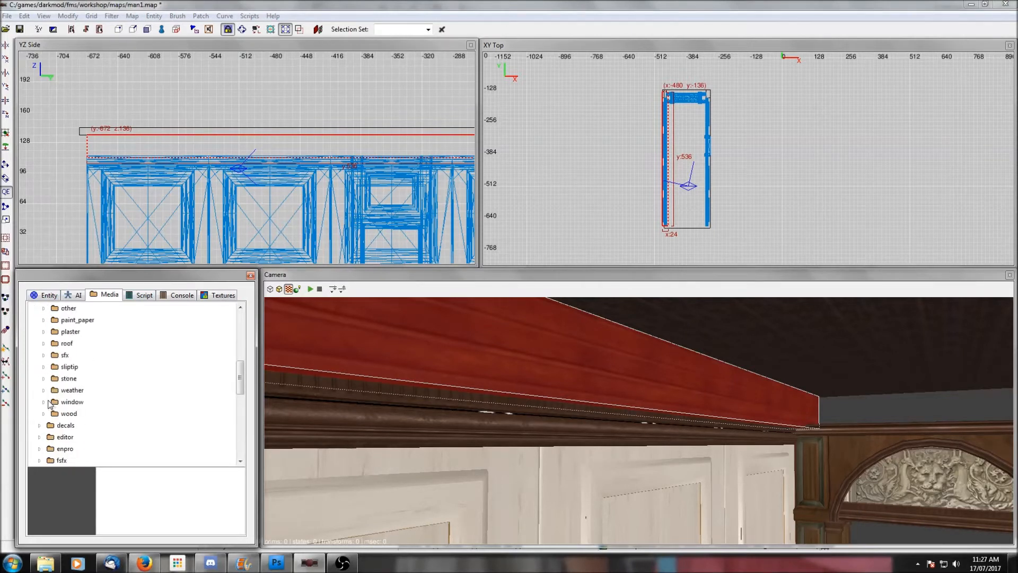
click(44, 415)
scroll(44, 415, down, 1)
scroll(46, 418, down, 2)
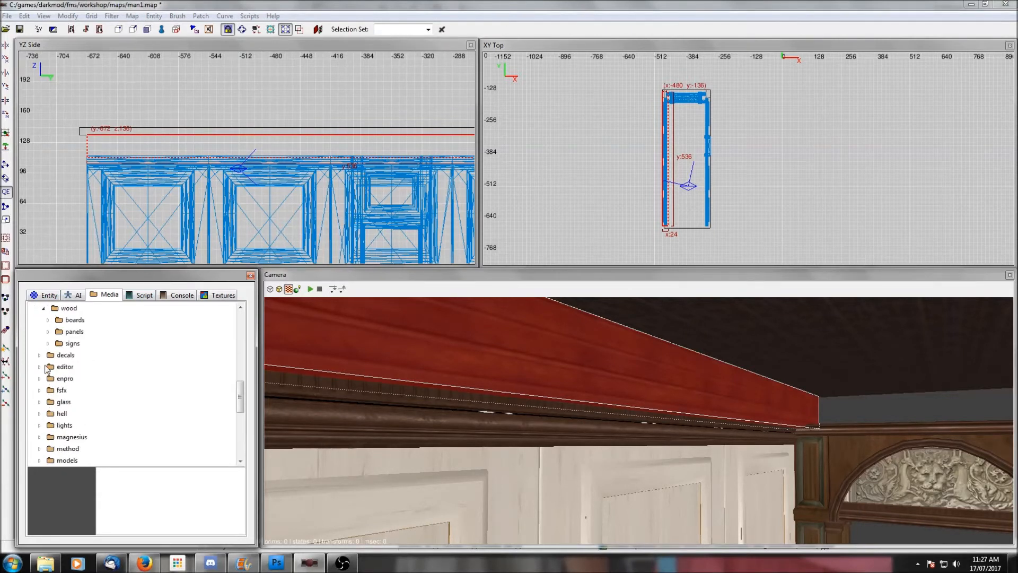
click(48, 331)
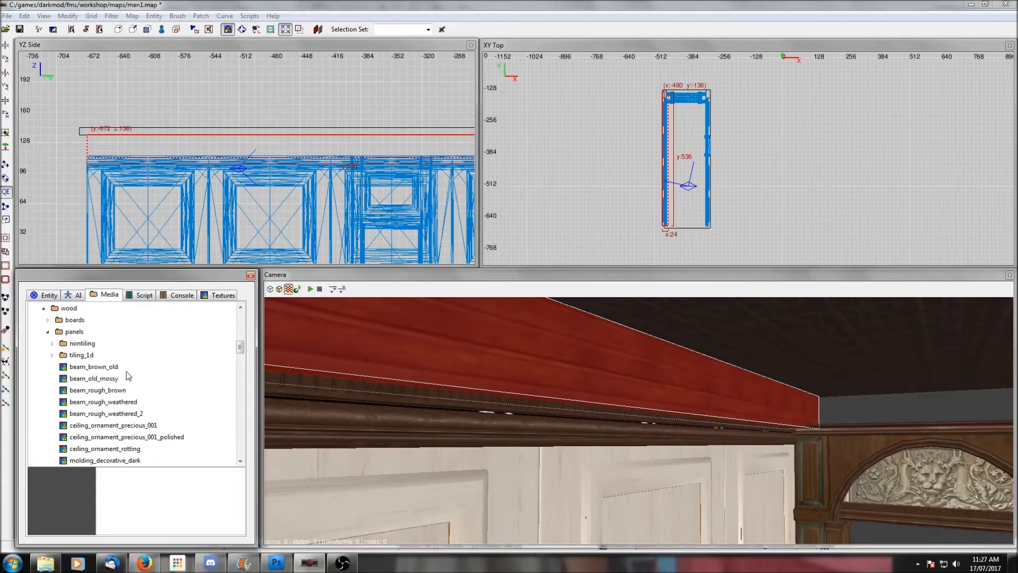
Preview the trim_carved and walnut_panel01 textures and apply trim_precious_001 to the selected wall trim brush
scroll(116, 373, down, 5)
scroll(115, 375, down, 3)
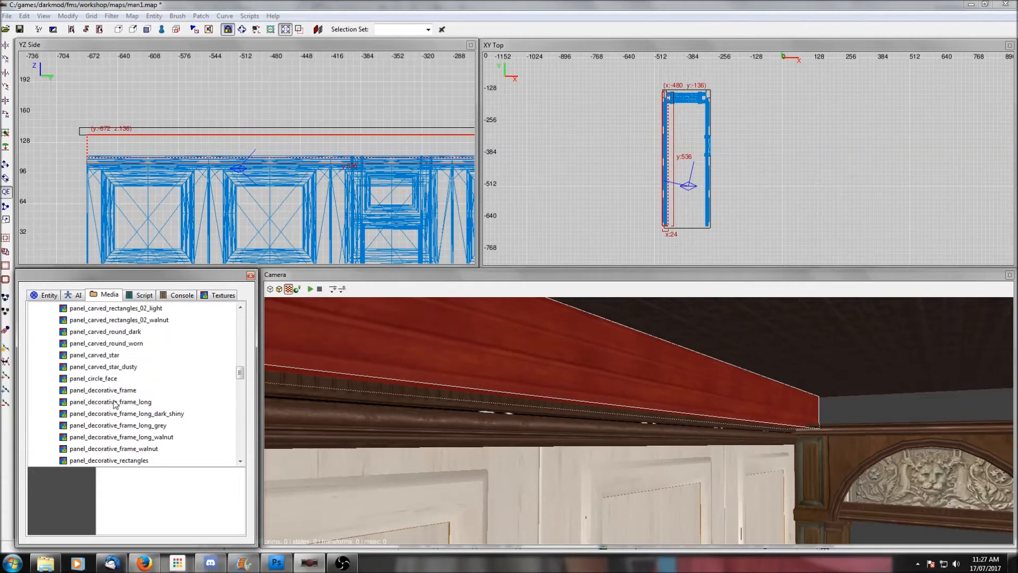
scroll(124, 359, down, 10)
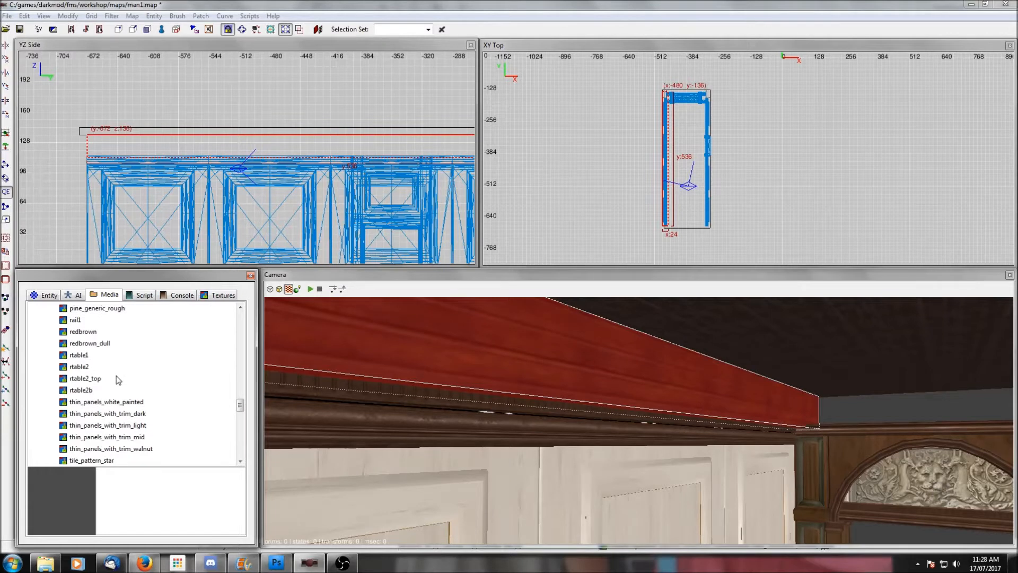
click(93, 356)
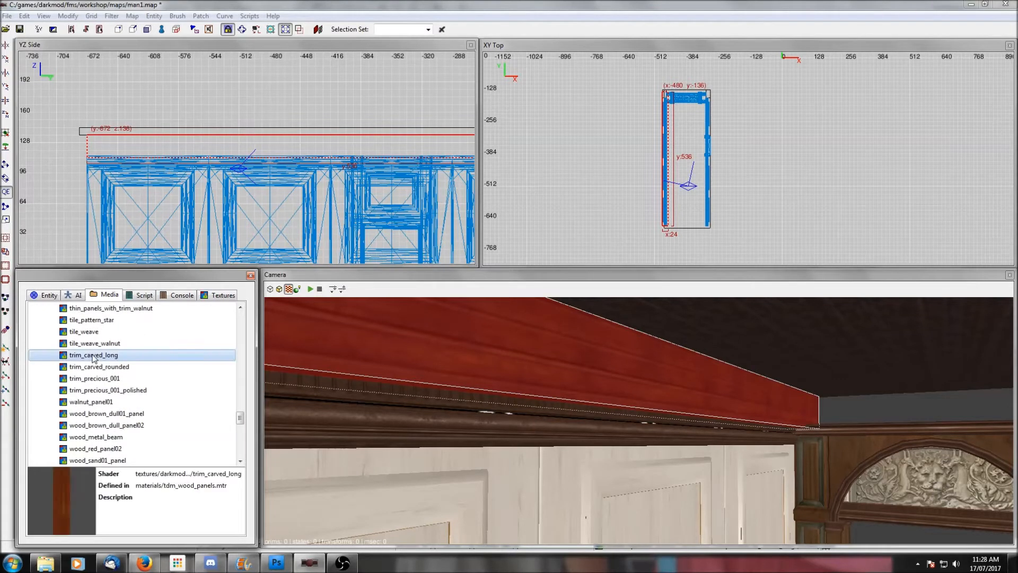
click(98, 369)
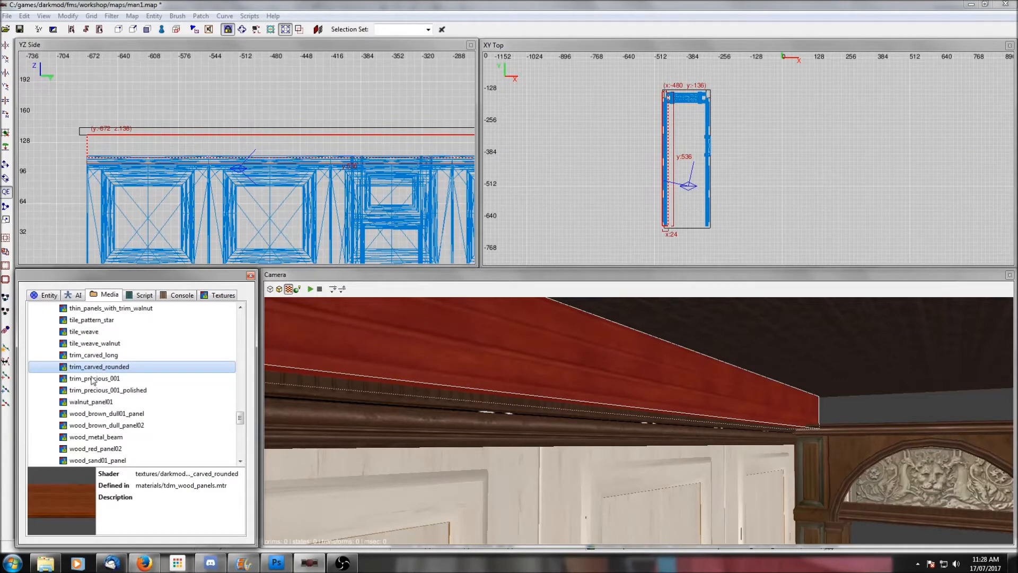
click(96, 379)
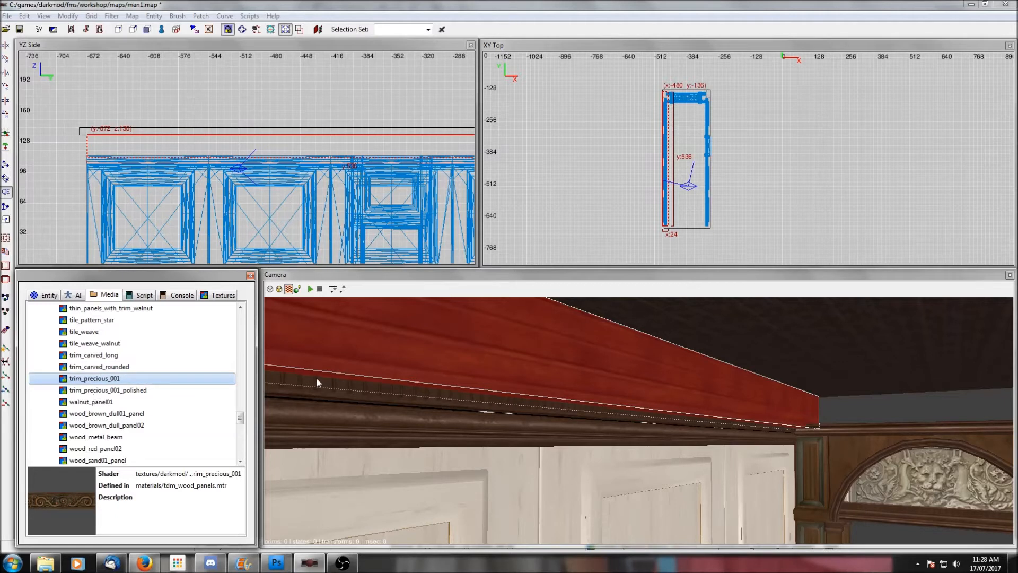
click(85, 401)
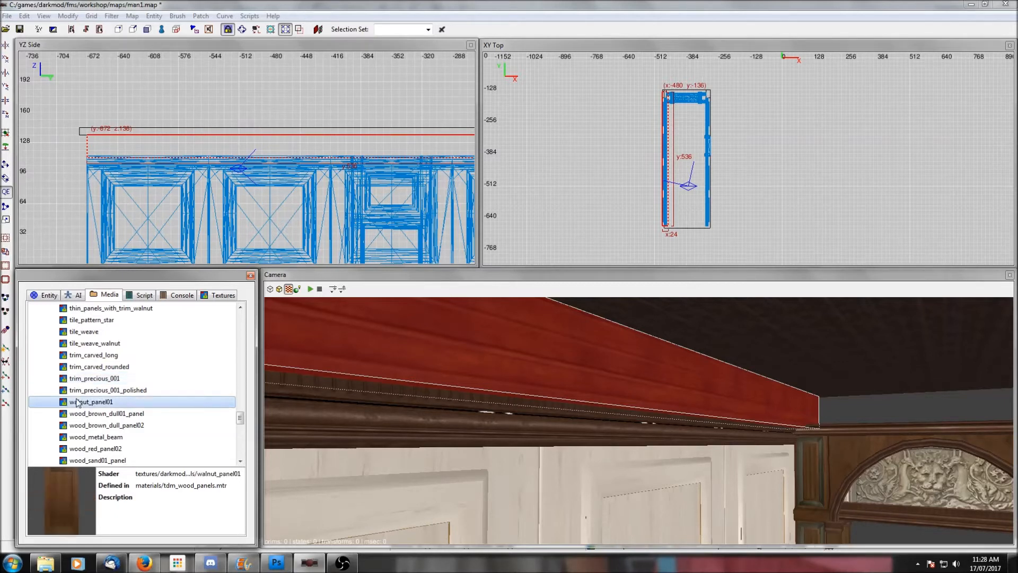
click(84, 378)
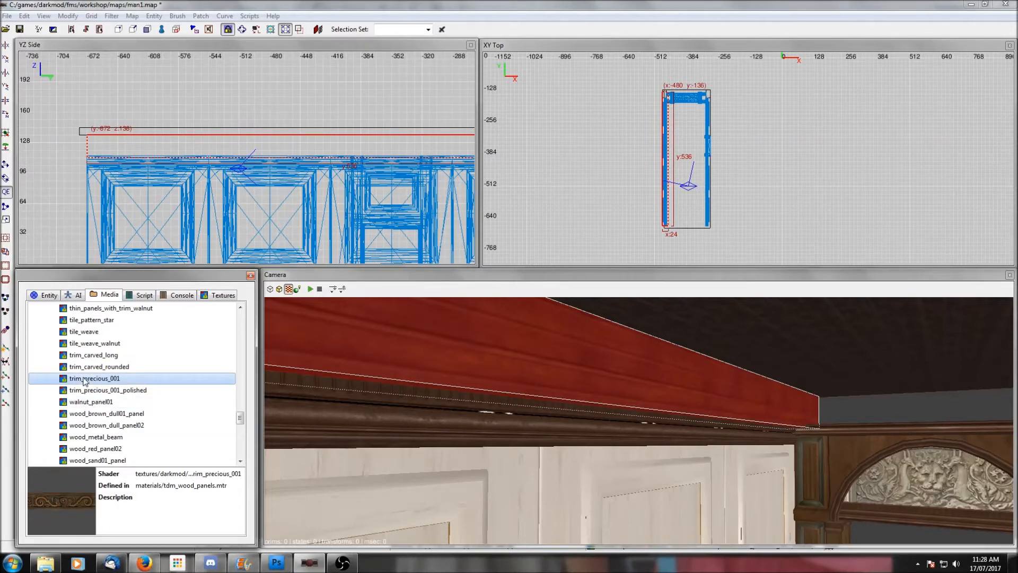
right_click(85, 380)
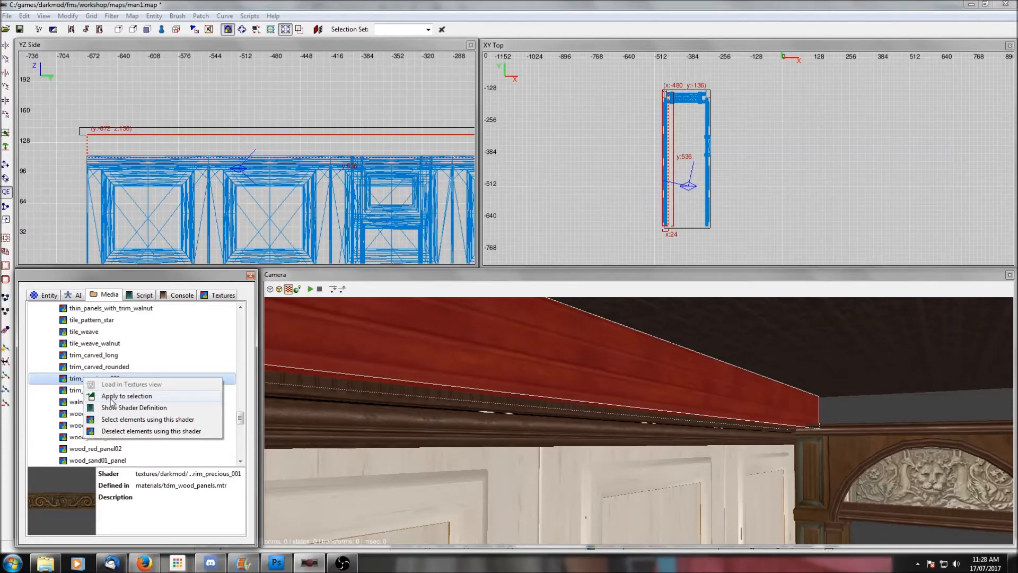
click(112, 396)
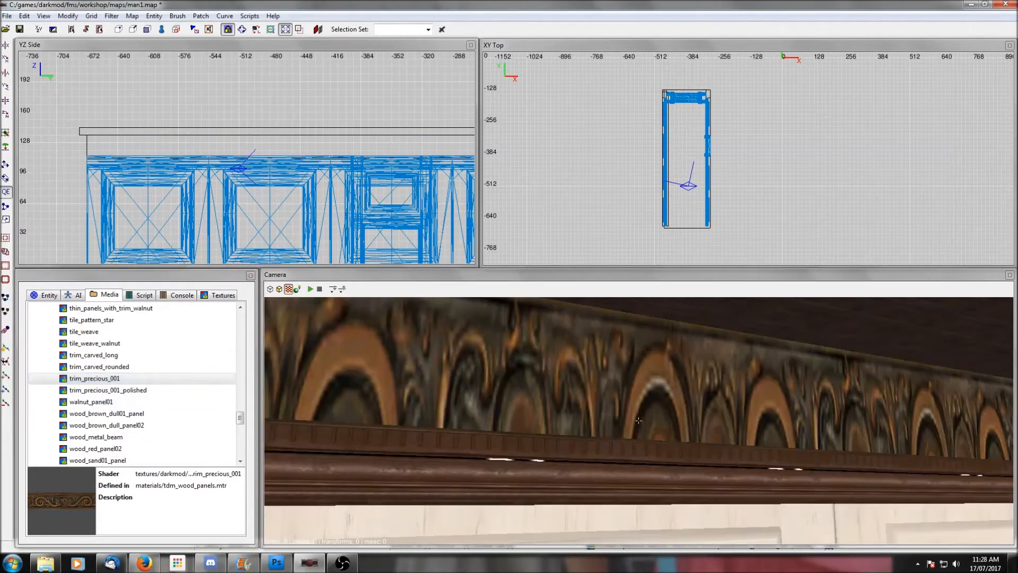
Fit the carved texture on the trim brush at 4.00 x 1.00 repeats, inspect it and deselect the brush
shift+click(625, 409)
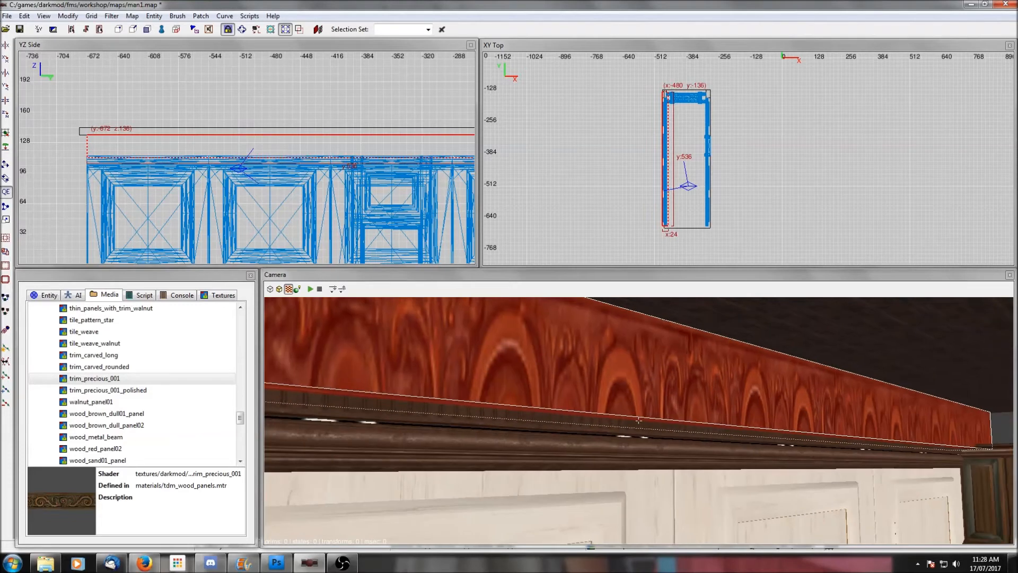
scroll(639, 419, up, 2)
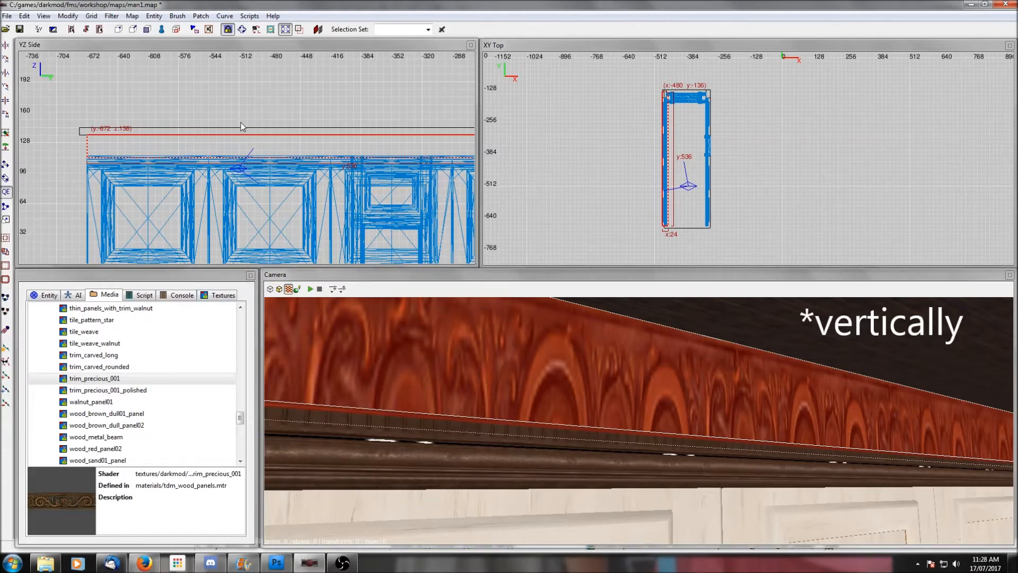
key(s)
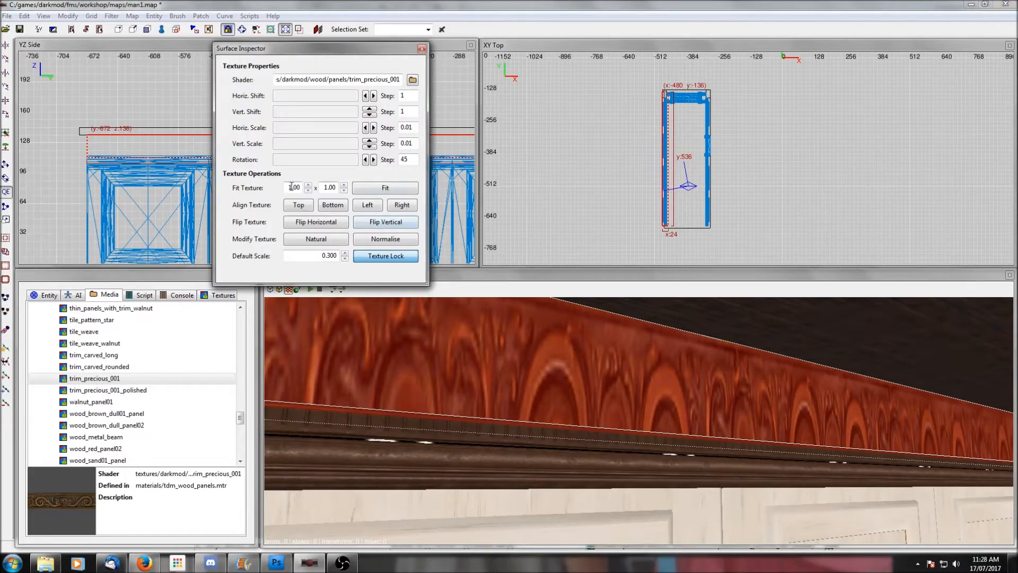
click(344, 185)
click(343, 185)
click(343, 191)
click(343, 191)
click(308, 185)
click(308, 185)
click(308, 185)
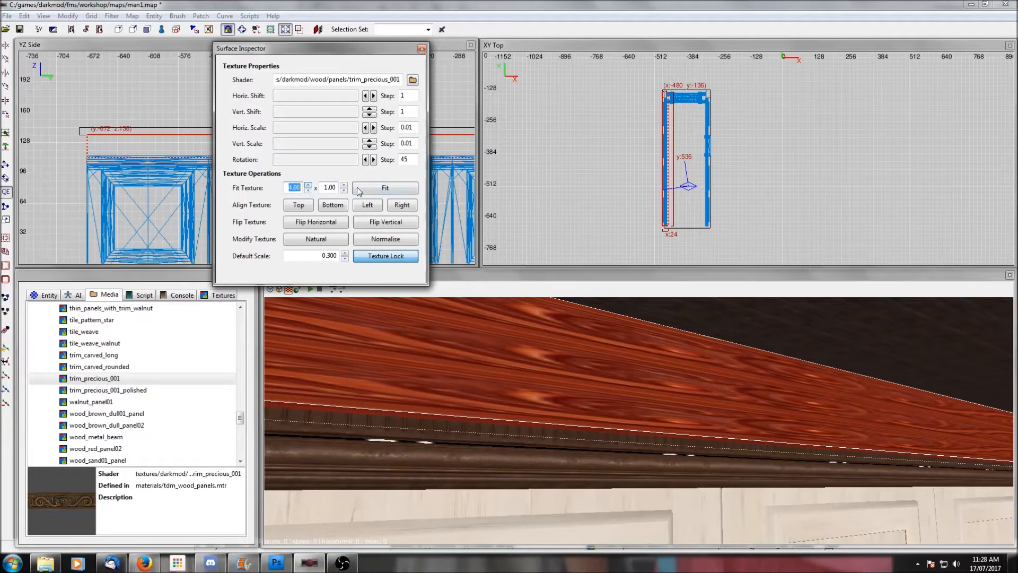
click(361, 188)
right_click(663, 367)
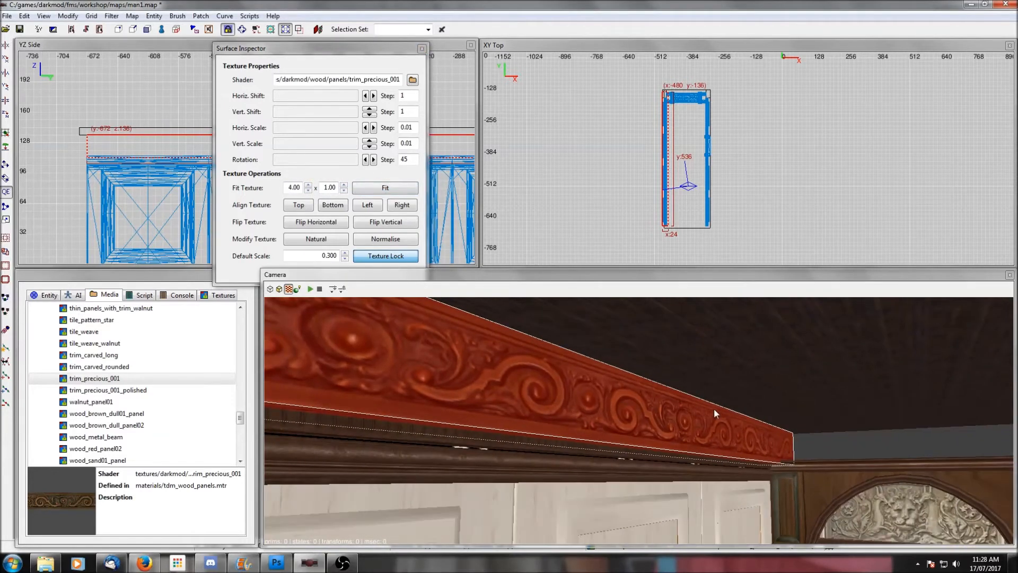
right_click(567, 432)
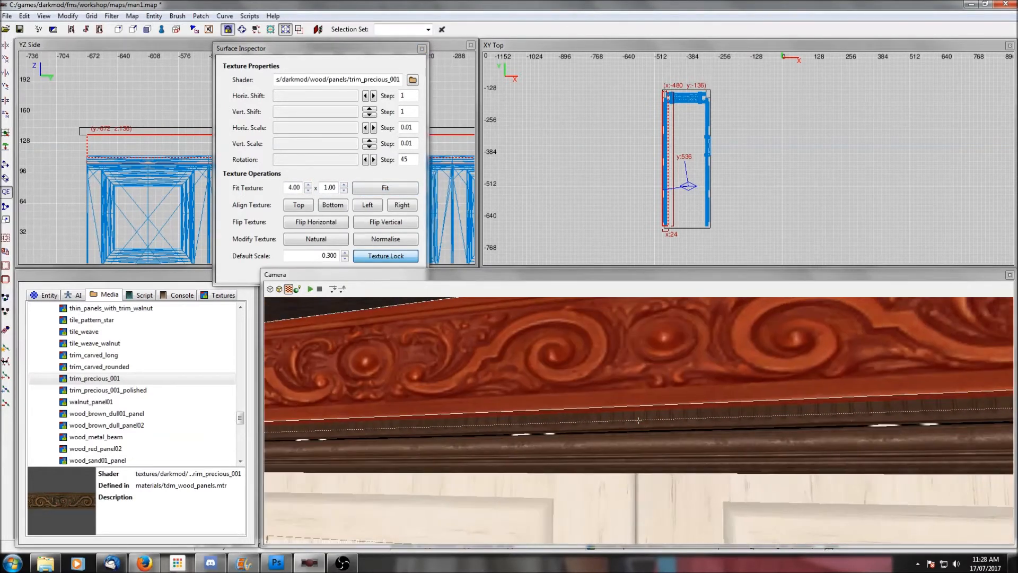
right_click(561, 430)
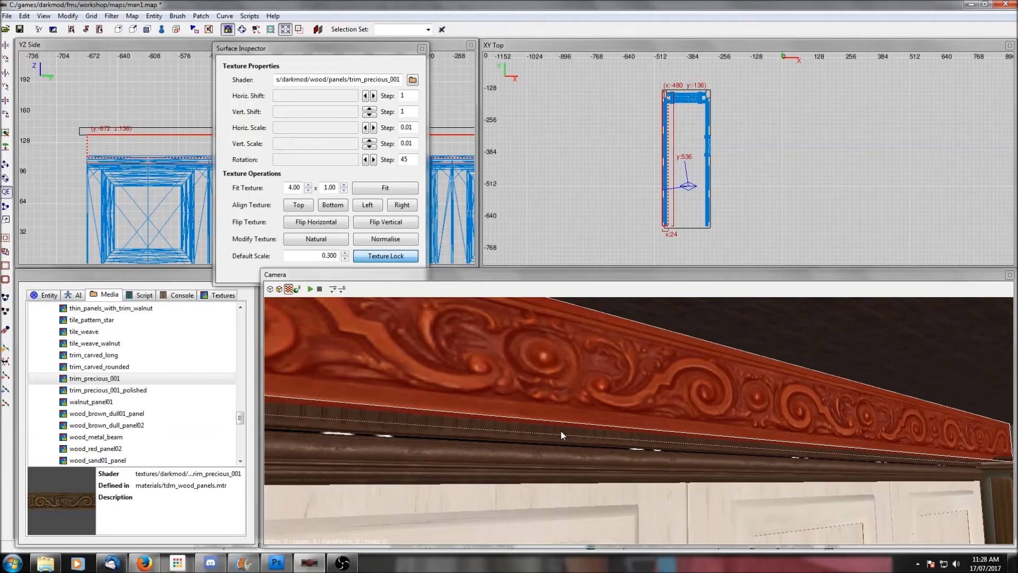
key(Escape)
Shift the texture on the trim brush's underside face vertically to 54, so only its plain border shows, and close the Surface Inspector
right_click(561, 430)
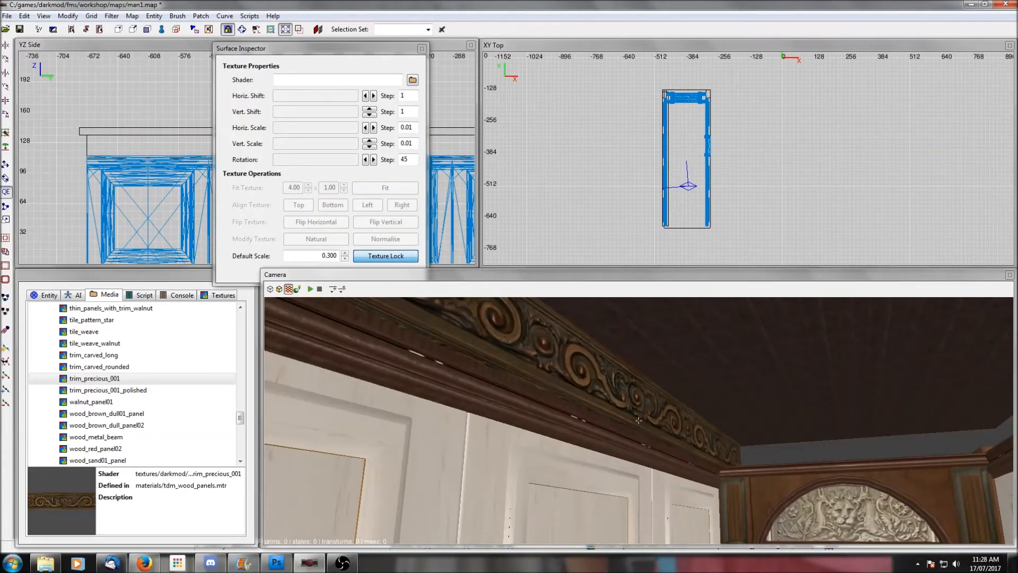
ctrl+shift+click(443, 344)
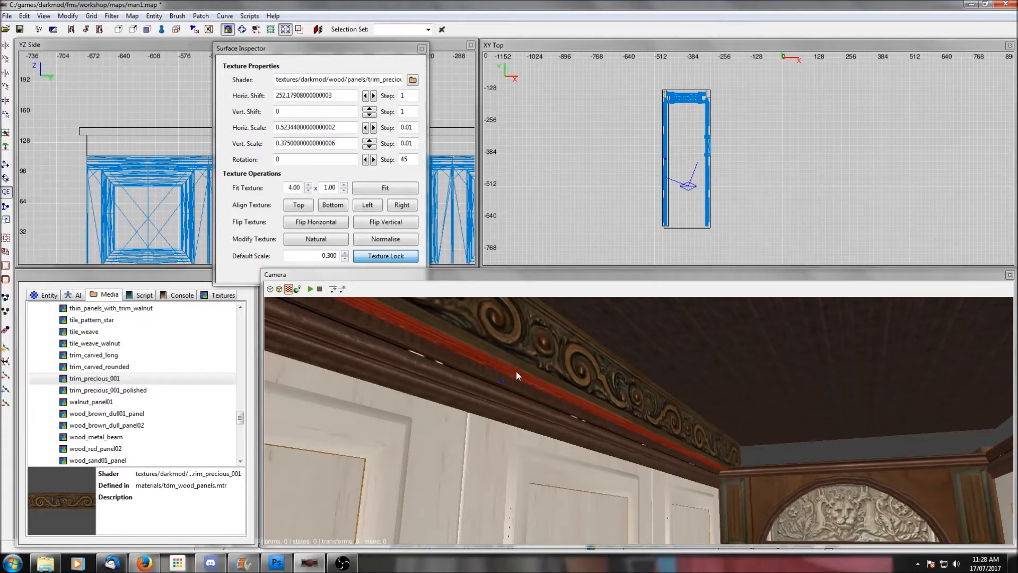
right_click(535, 423)
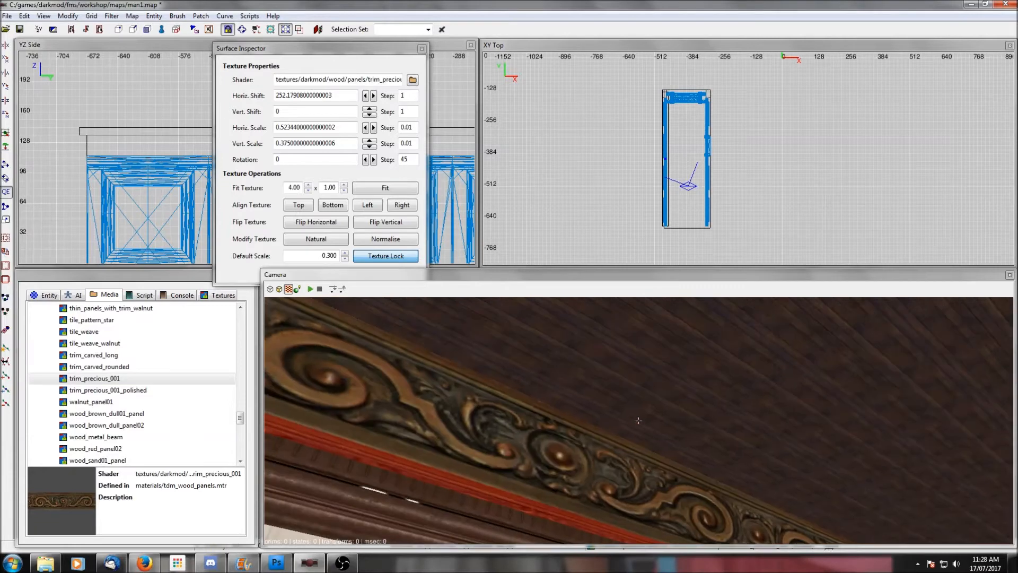
right_click(466, 396)
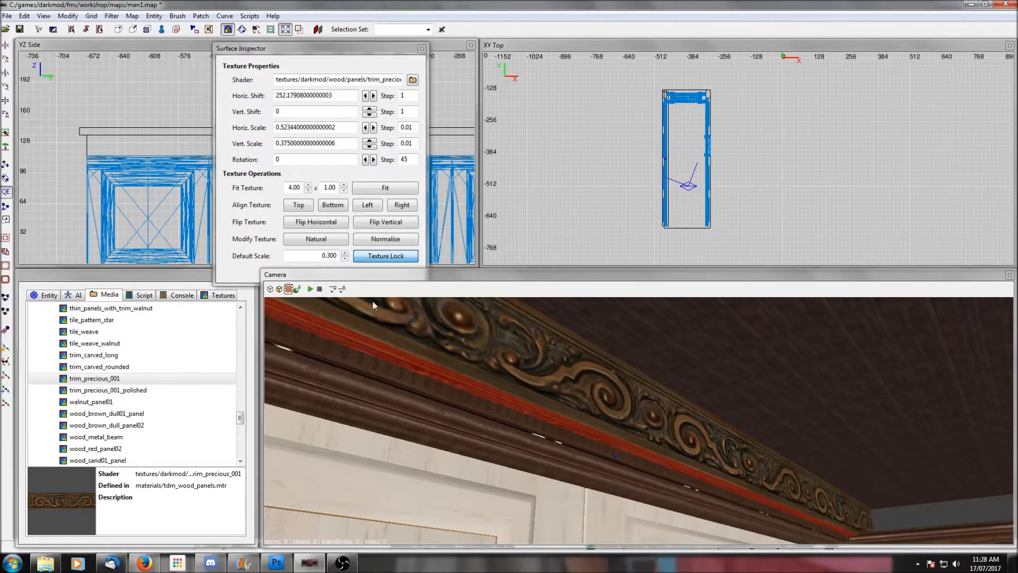
click(372, 110)
click(372, 110)
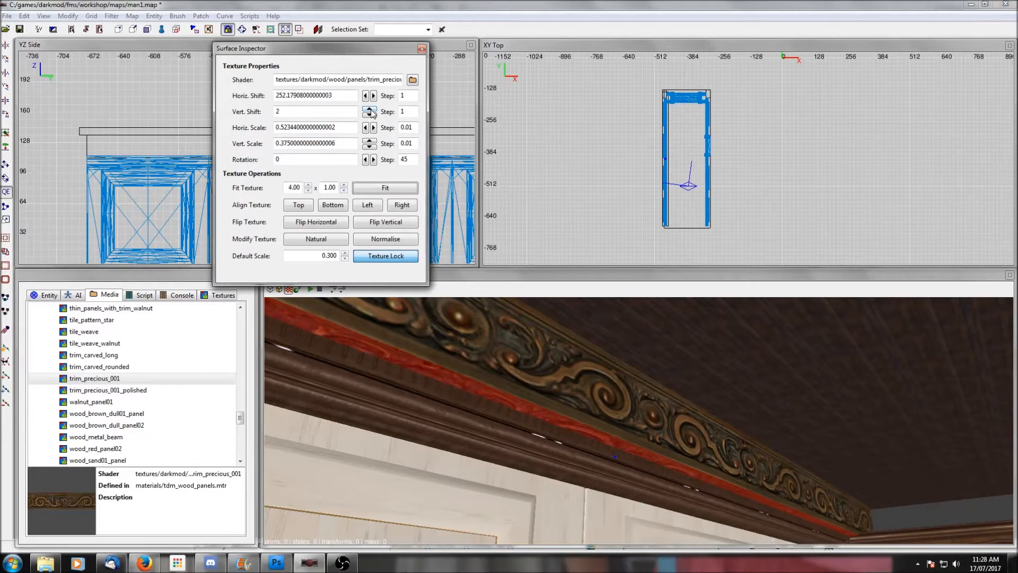
click(371, 110)
click(372, 110)
click(372, 109)
click(372, 110)
click(372, 109)
click(372, 110)
drag(372, 110, 371, 110)
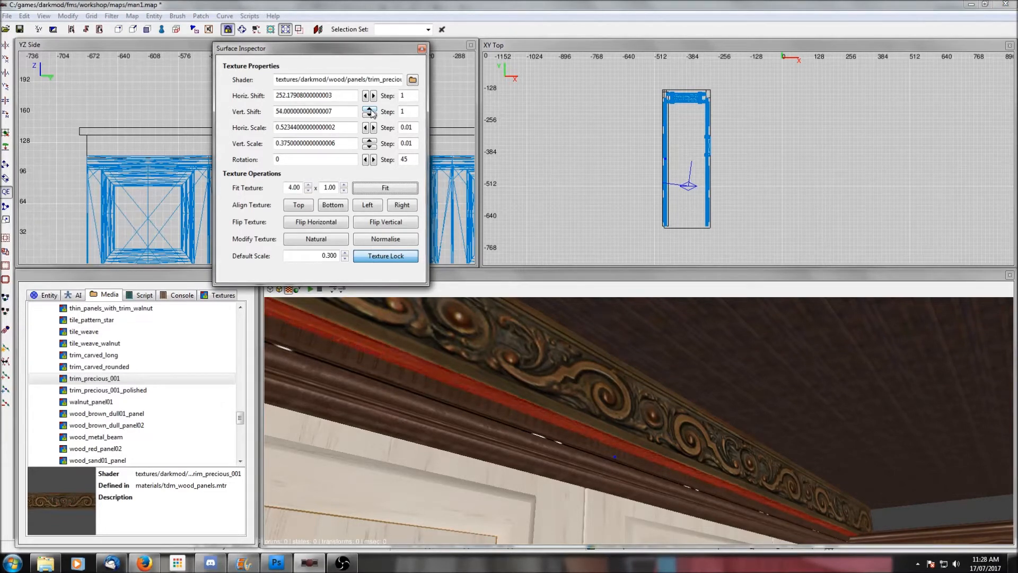
click(421, 48)
Duplicate the carved trim brush and move the copy along X onto the opposite corridor wall, at X -312
right_click(538, 343)
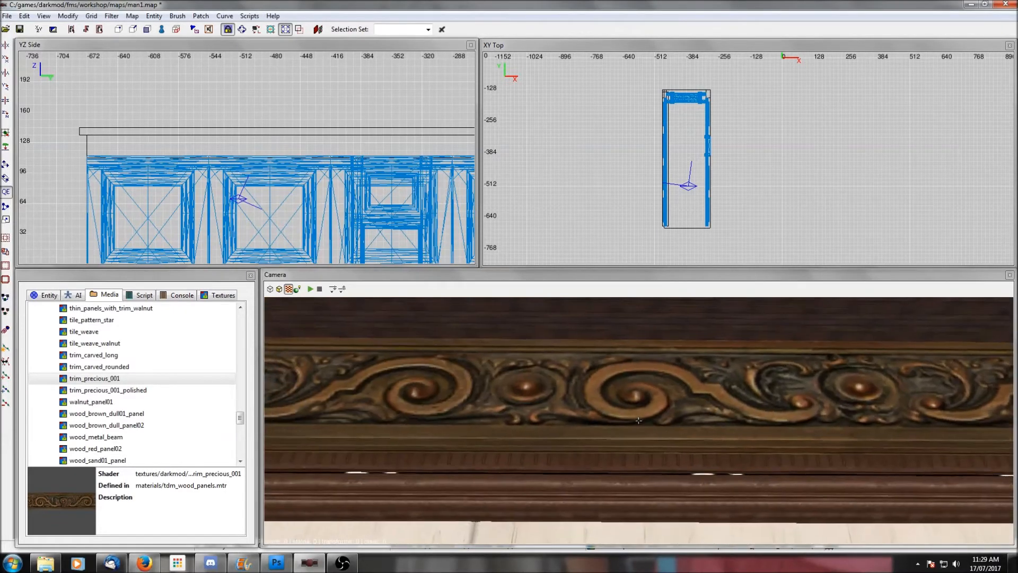
right_click(638, 420)
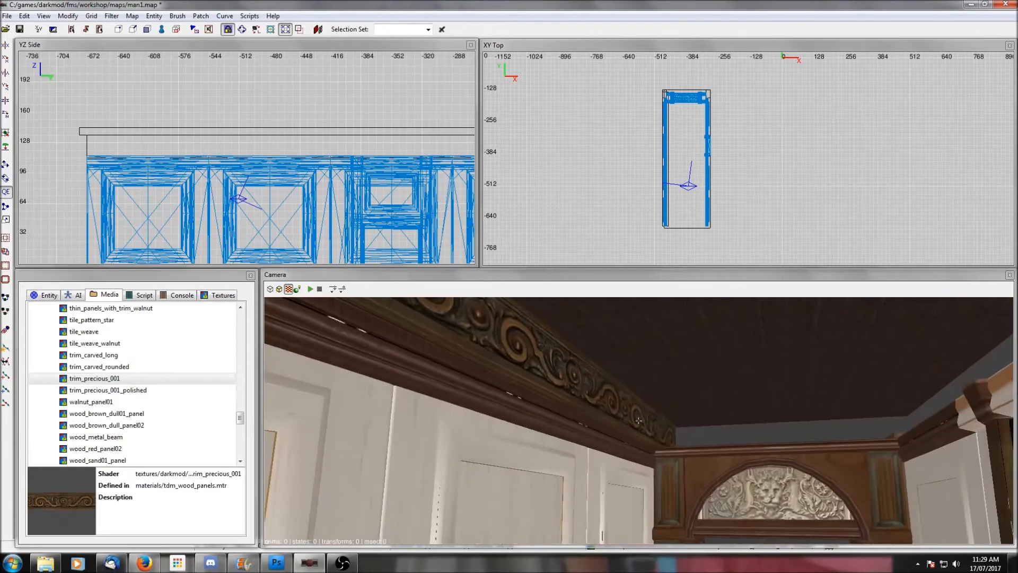
shift+click(604, 402)
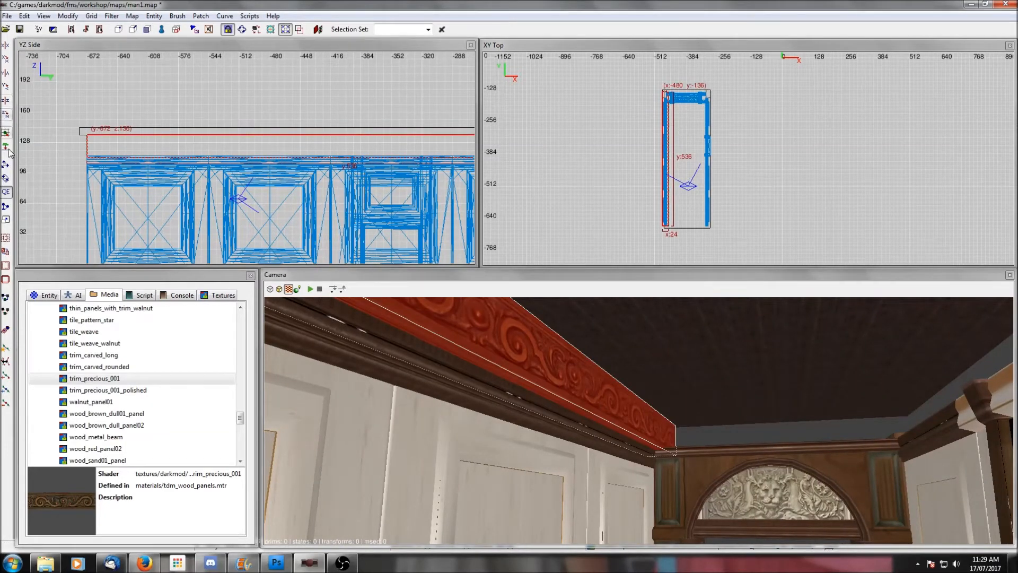
key(w)
drag(698, 163, 736, 158)
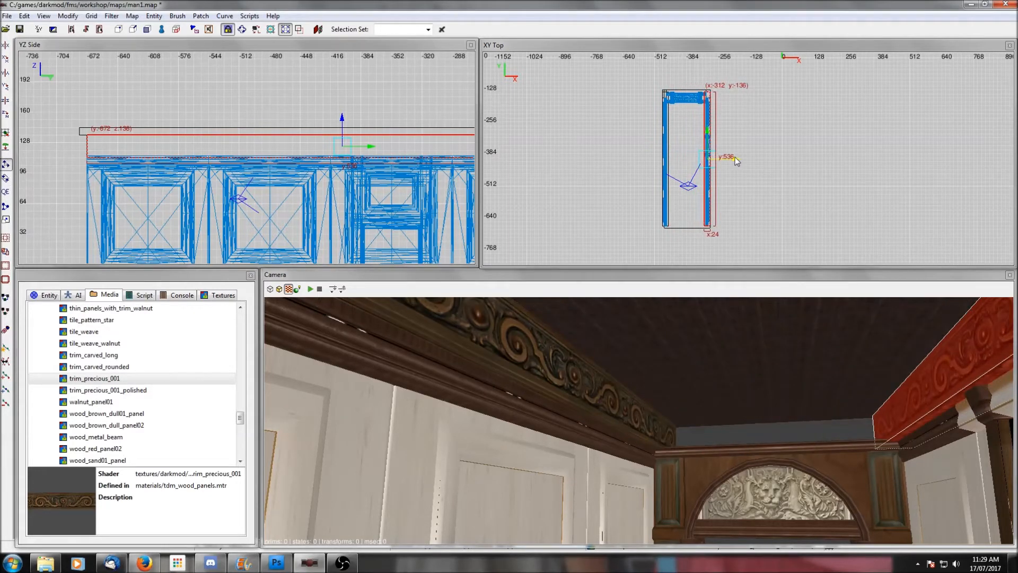
Rotate the copied trim brush 180 degrees about the Z axis, keep it on the positive X wall and deselect it
right_click(798, 432)
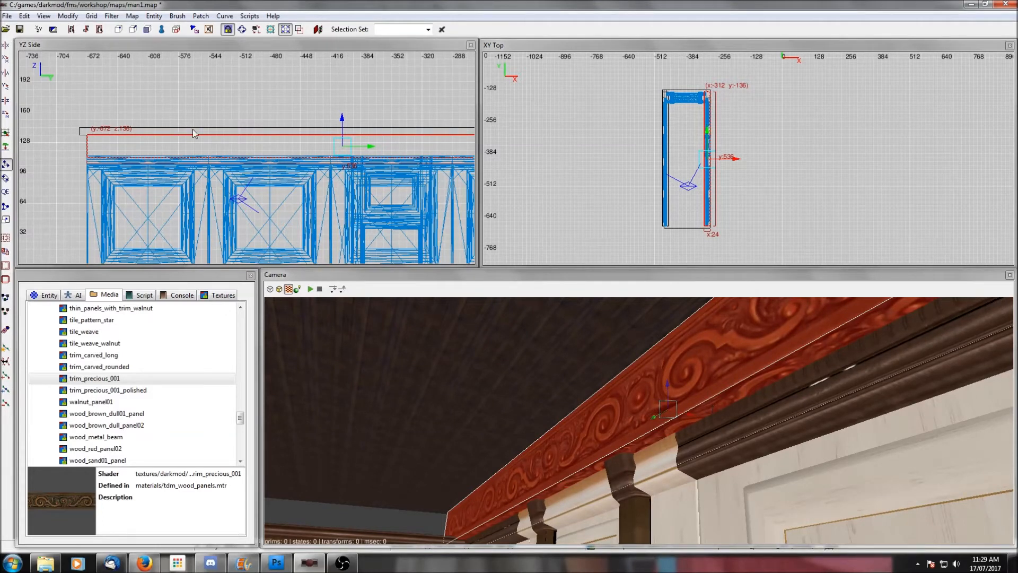
click(6, 115)
click(6, 116)
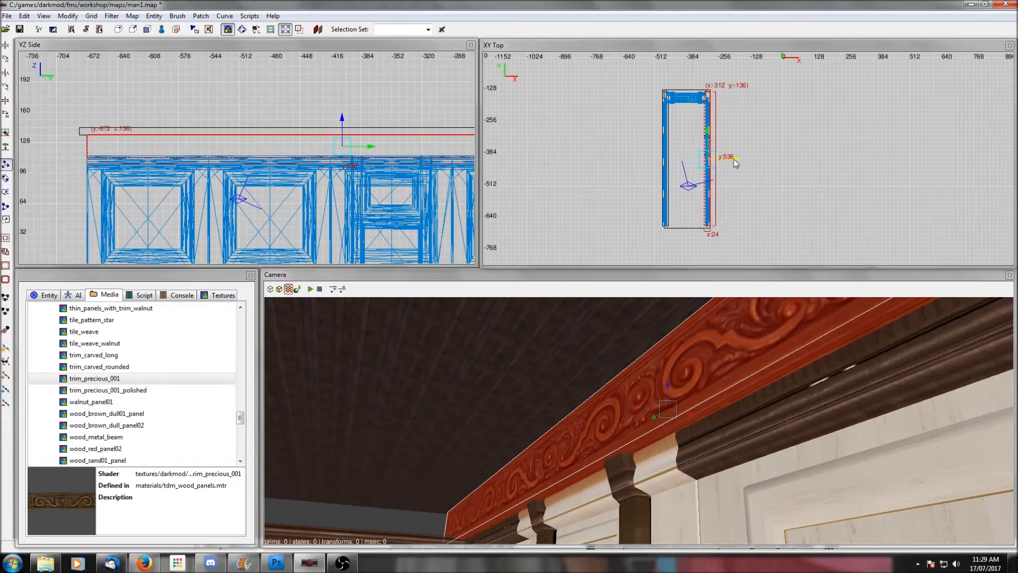
drag(734, 159, 734, 160)
key(Escape)
right_click(732, 459)
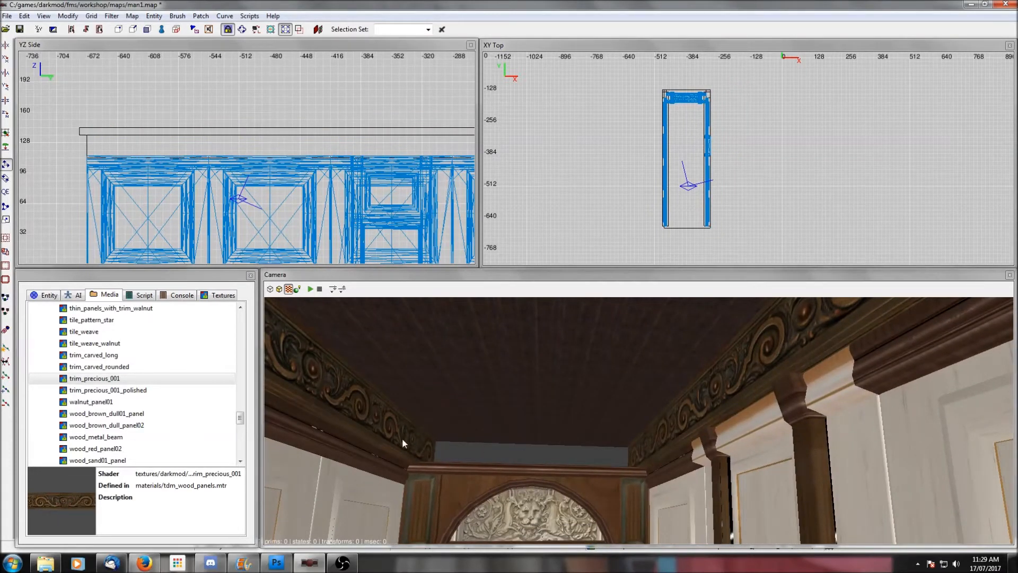
Draw a brush 144 x 24 x 24 units in the gap between the ceiling and the top of the end doorway
scroll(681, 102, up, 2)
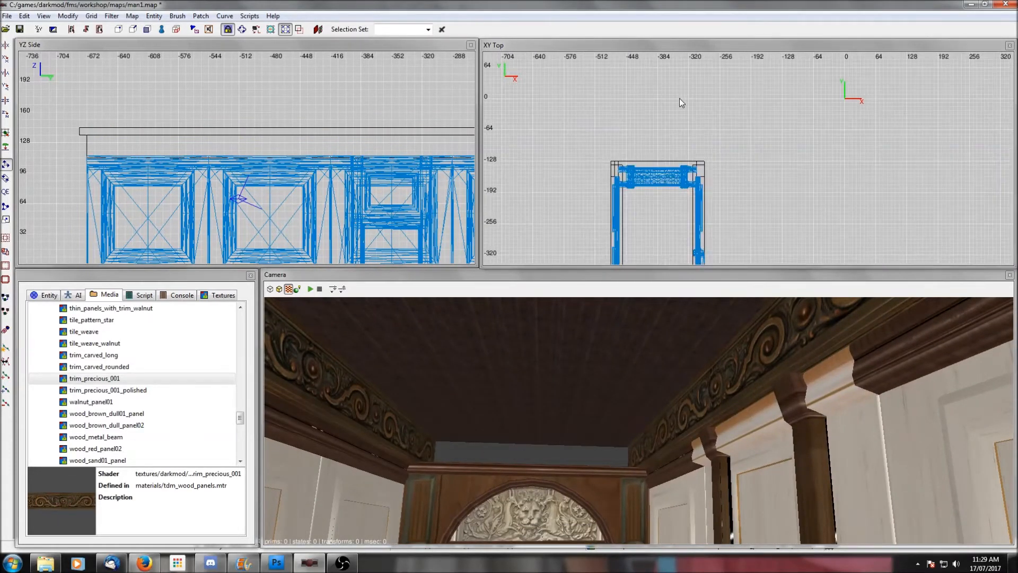
shift+click(630, 172)
drag(695, 178, 695, 182)
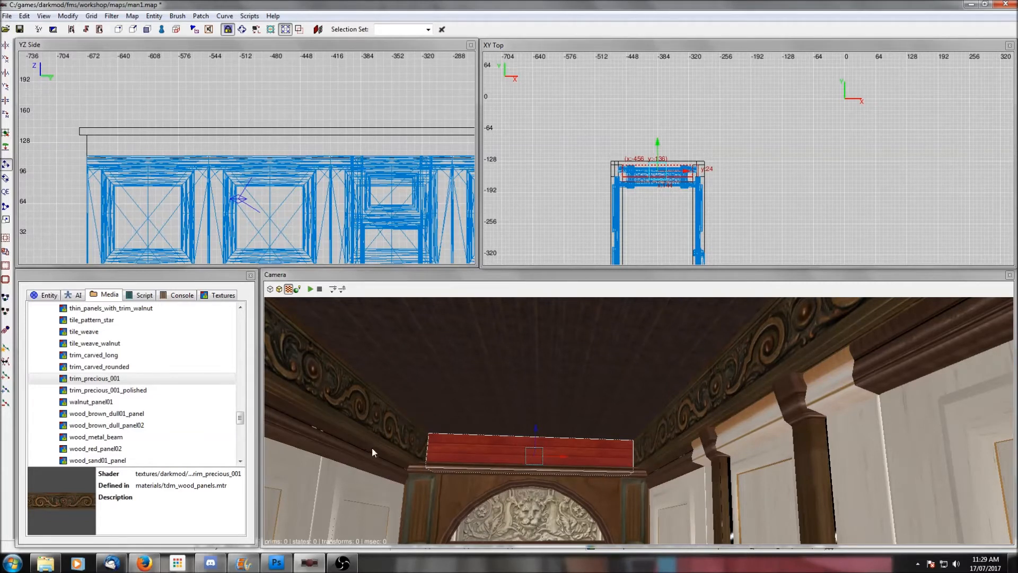
Reposition the brush above the doorway and stretch it along Y to 56 units, spanning Y -184 to -128, and deselect it
scroll(380, 133, down, 2)
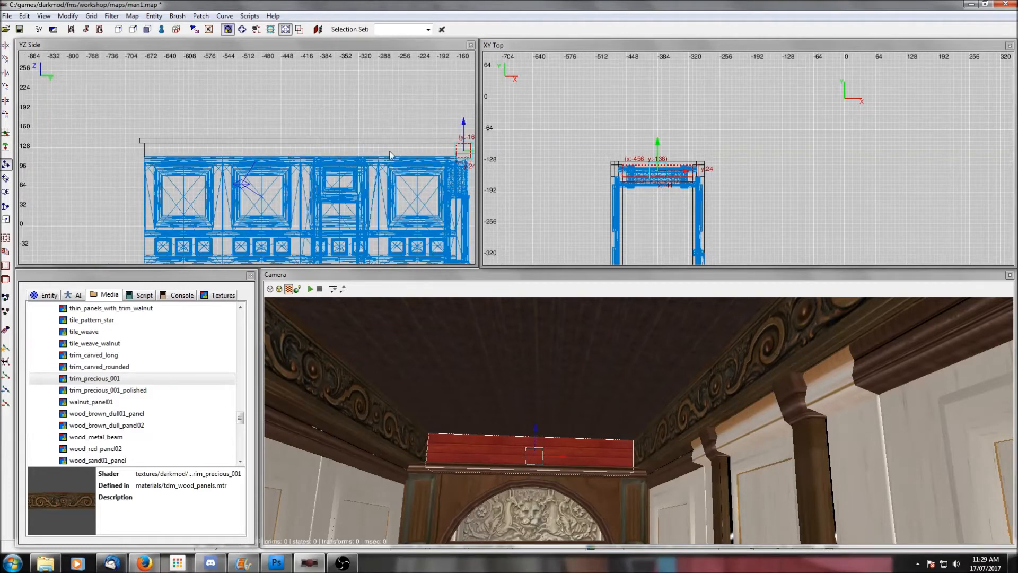
scroll(390, 152, up, 5)
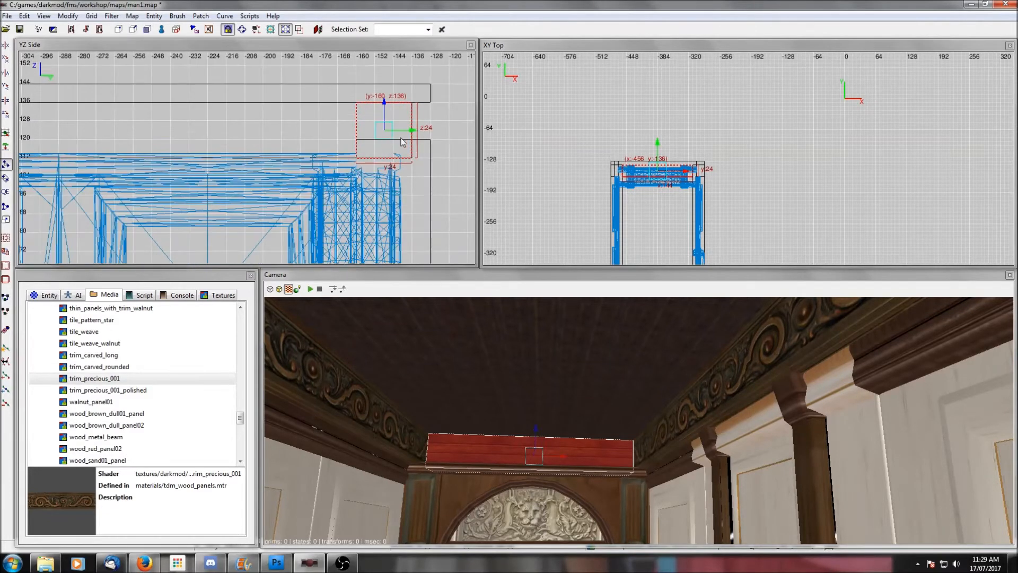
right_drag(402, 140, 301, 149)
drag(522, 444, 520, 437)
click(9, 191)
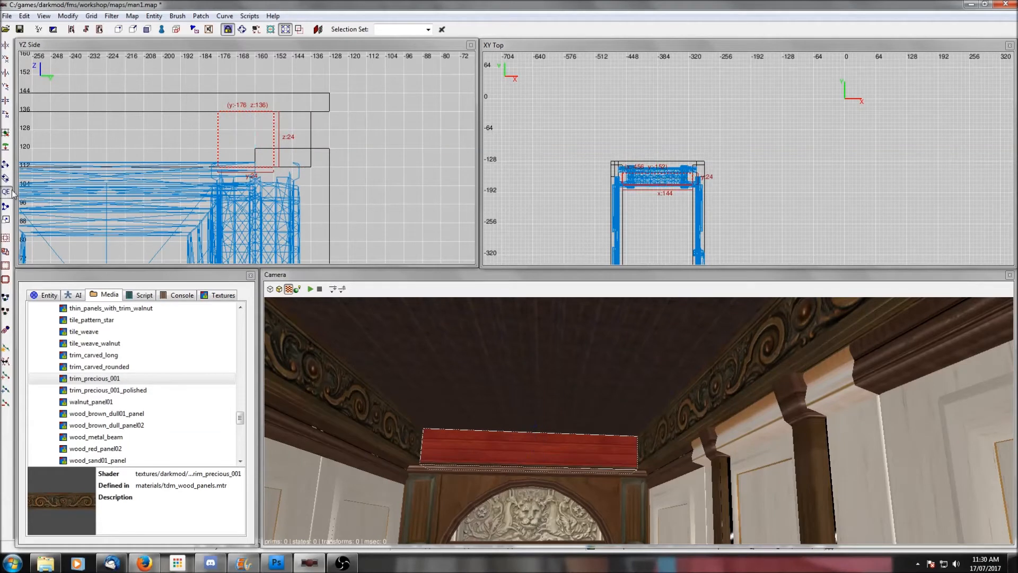
drag(193, 143, 175, 143)
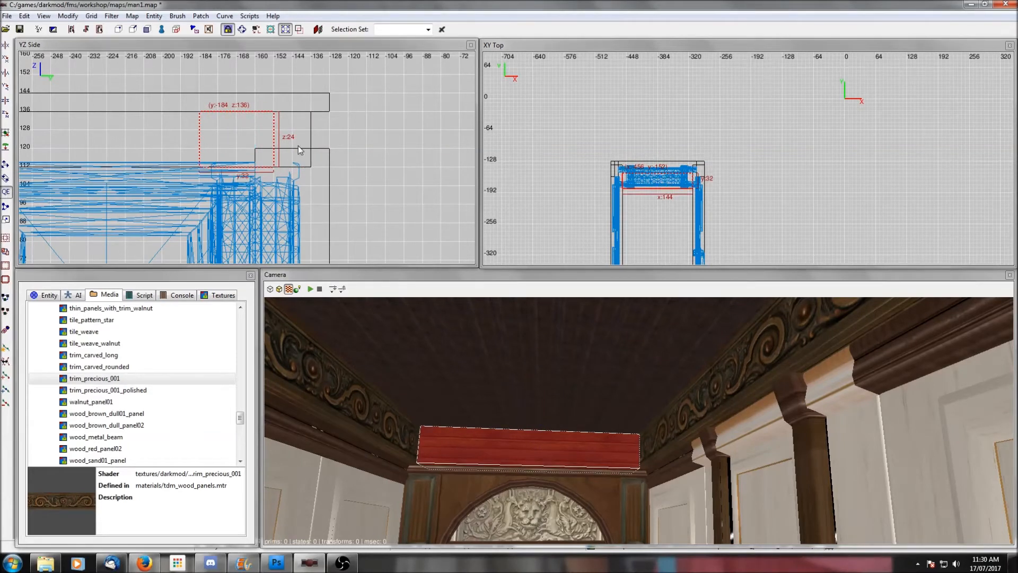
drag(300, 150, 345, 144)
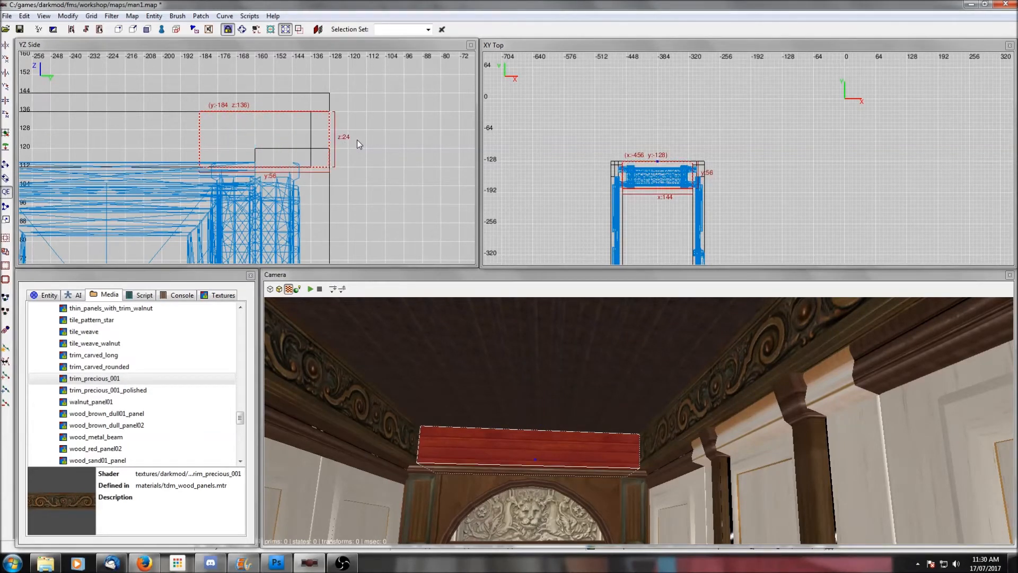
click(218, 294)
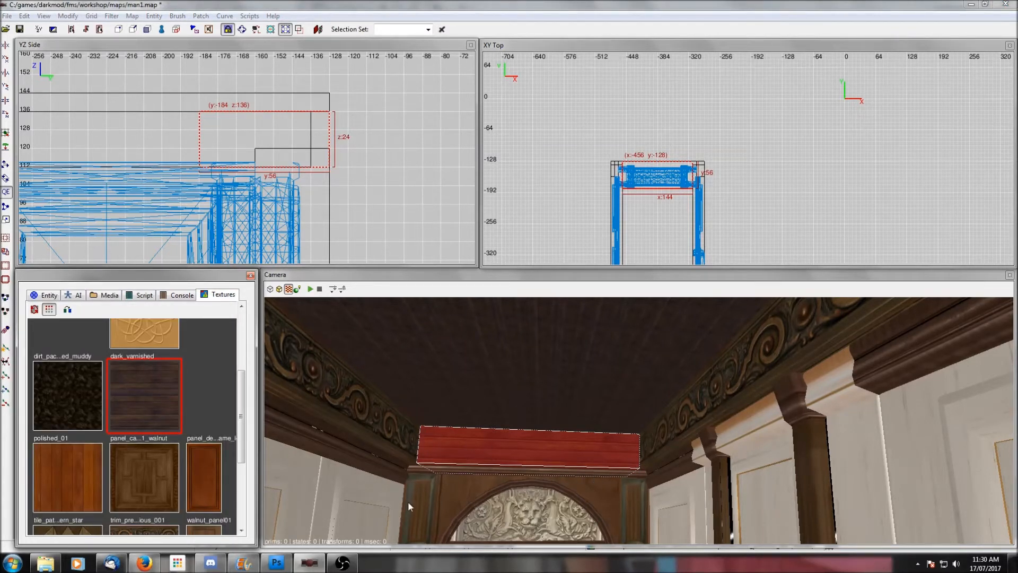
key(Escape)
Copy the shader from the carved face of the negative X wall's trim brush and deselect the face
right_click(558, 454)
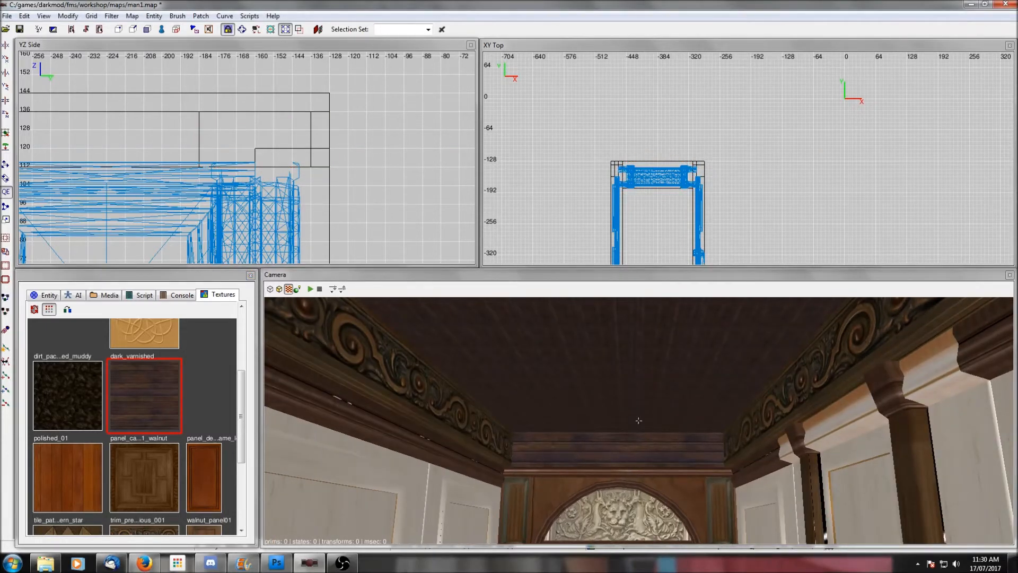
right_click(639, 420)
ctrl+shift+click(483, 417)
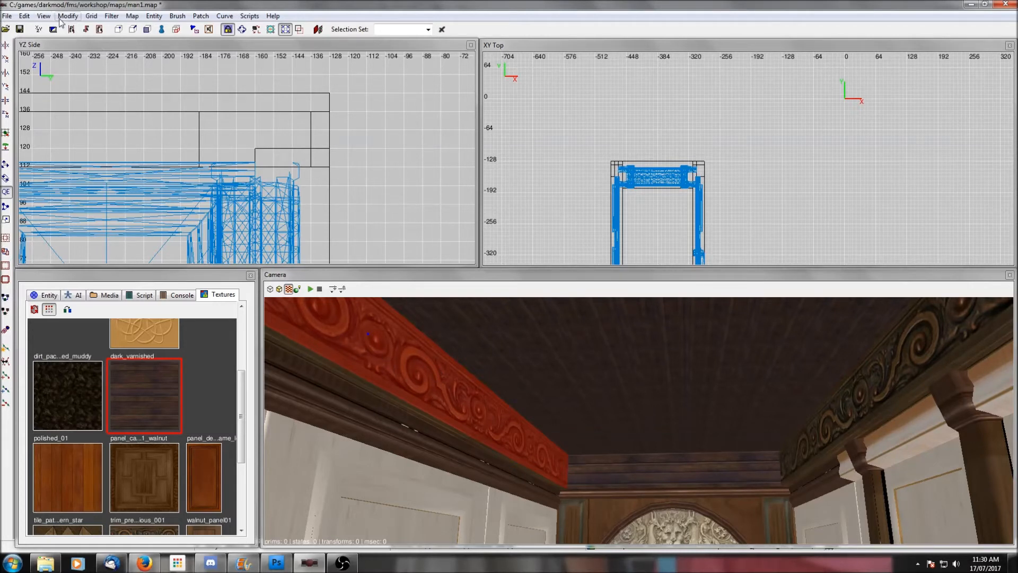
click(24, 15)
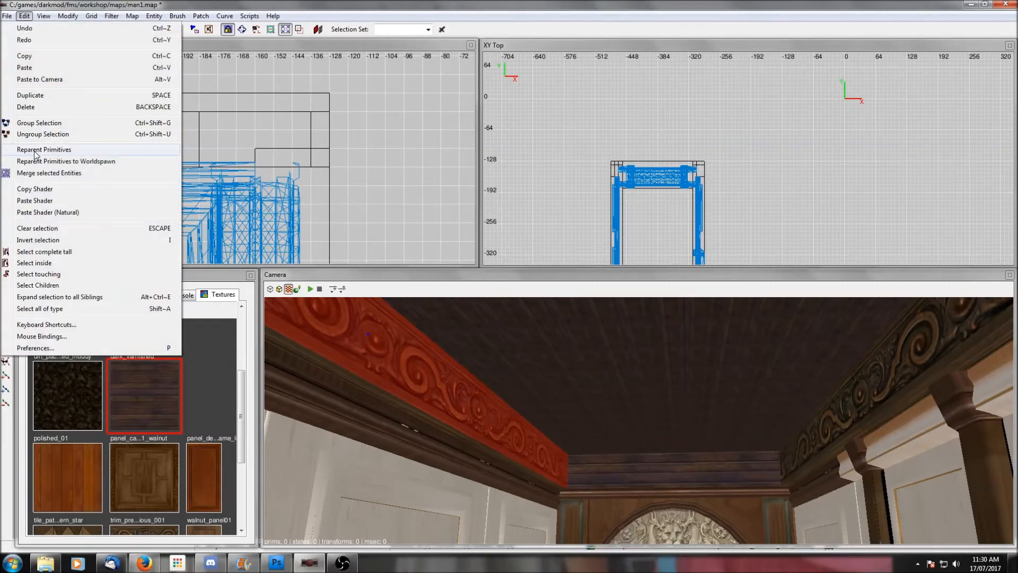
click(35, 191)
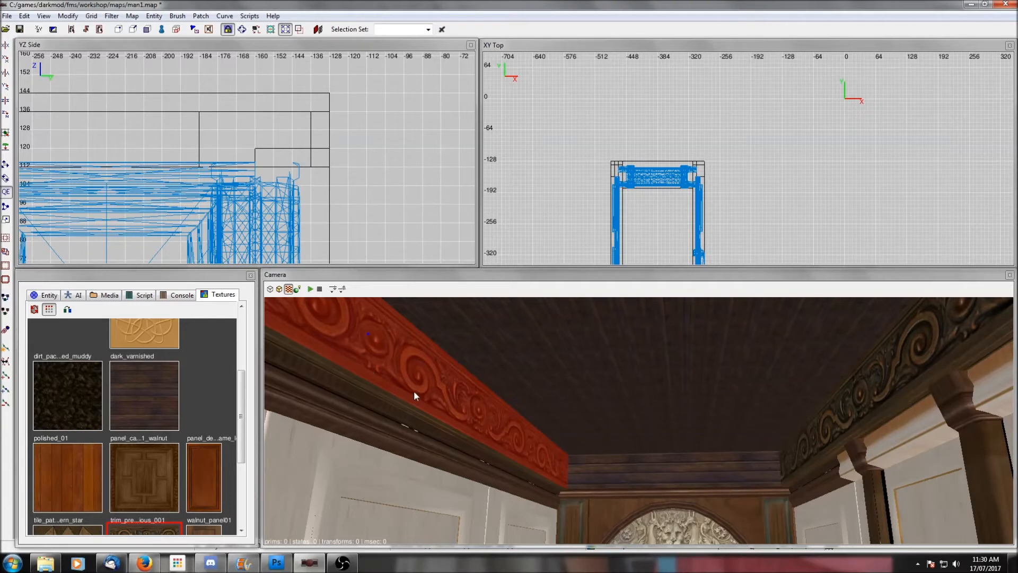
key(Escape)
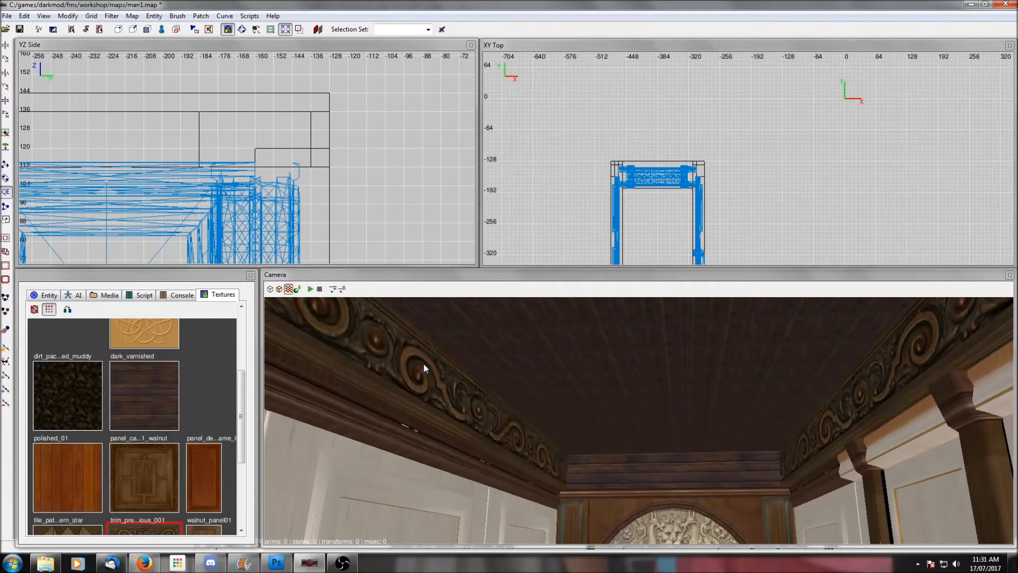
Paste the copied trim shader onto the corridor-facing side of the brush above the doorway and deselect it
ctrl+shift+click(660, 468)
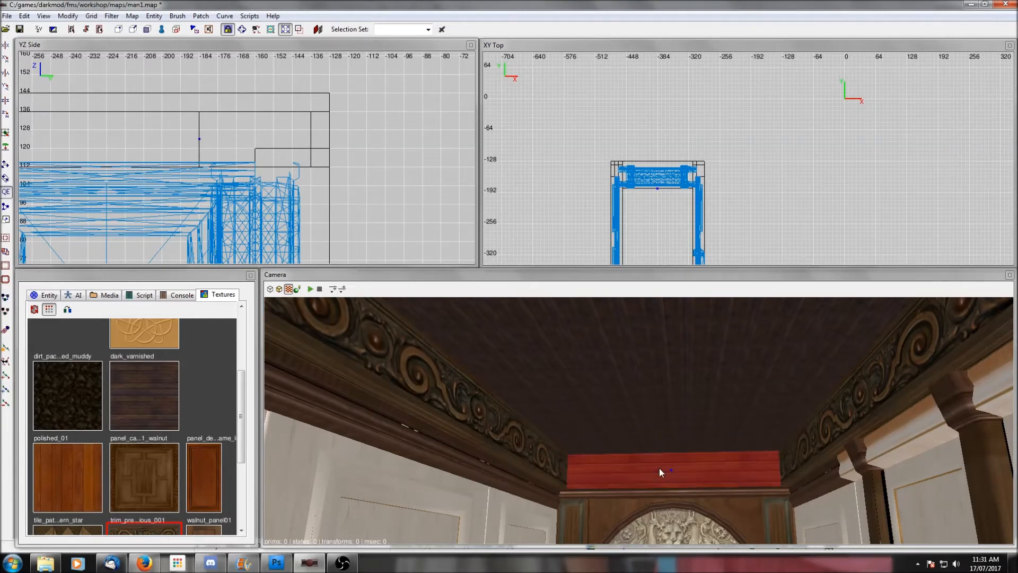
click(24, 15)
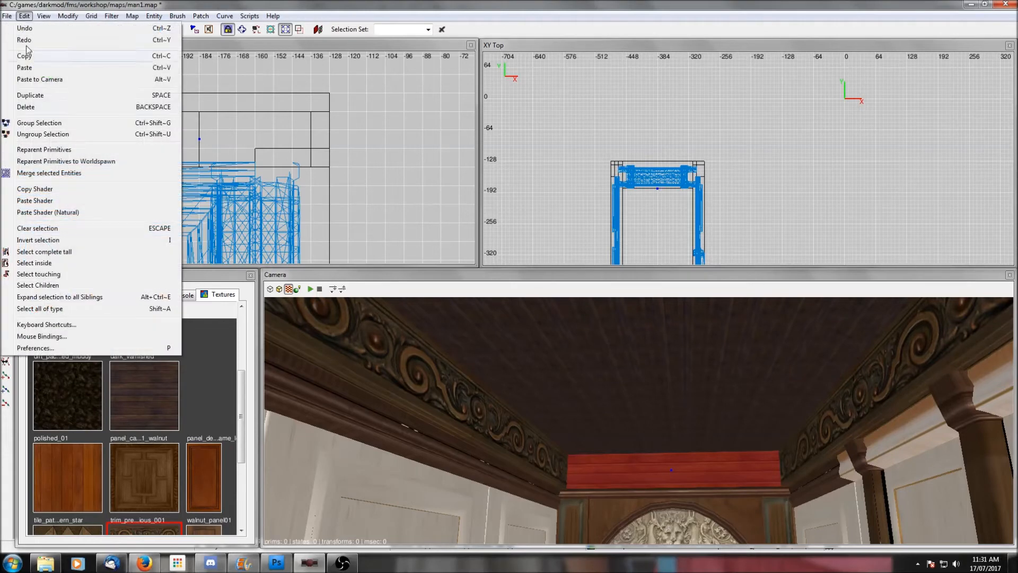
click(39, 201)
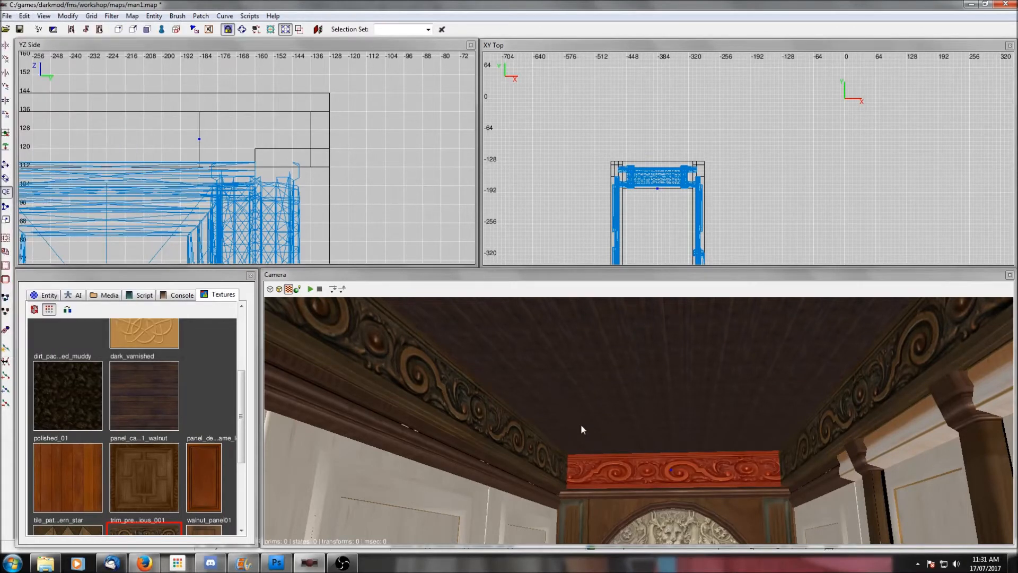
key(Escape)
Examine how the carved pattern above the doorway meets the side wall trims at both corners
right_click(628, 460)
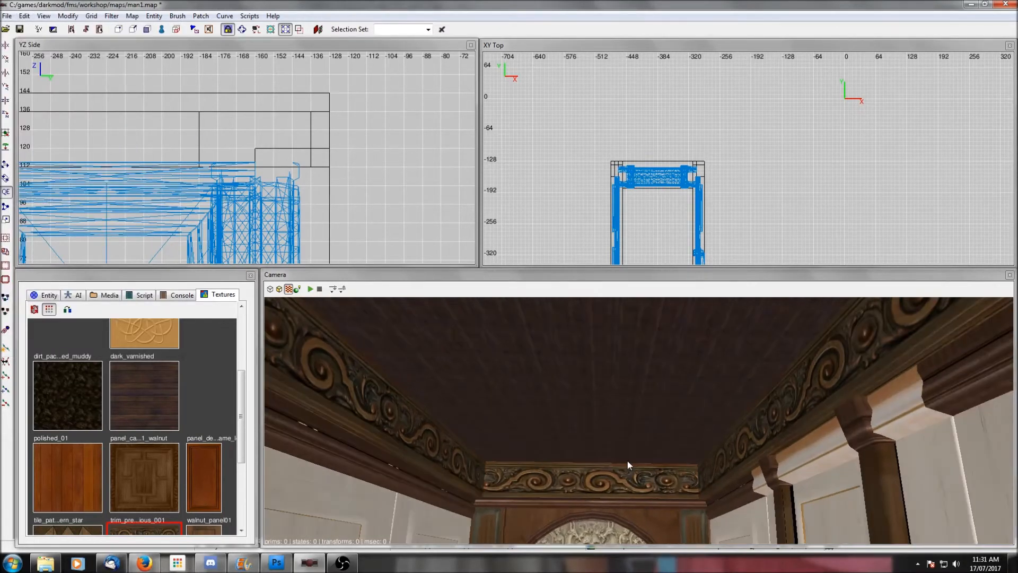
scroll(628, 460, up, 2)
right_click(628, 461)
right_click(628, 460)
scroll(628, 460, up, 2)
right_click(628, 460)
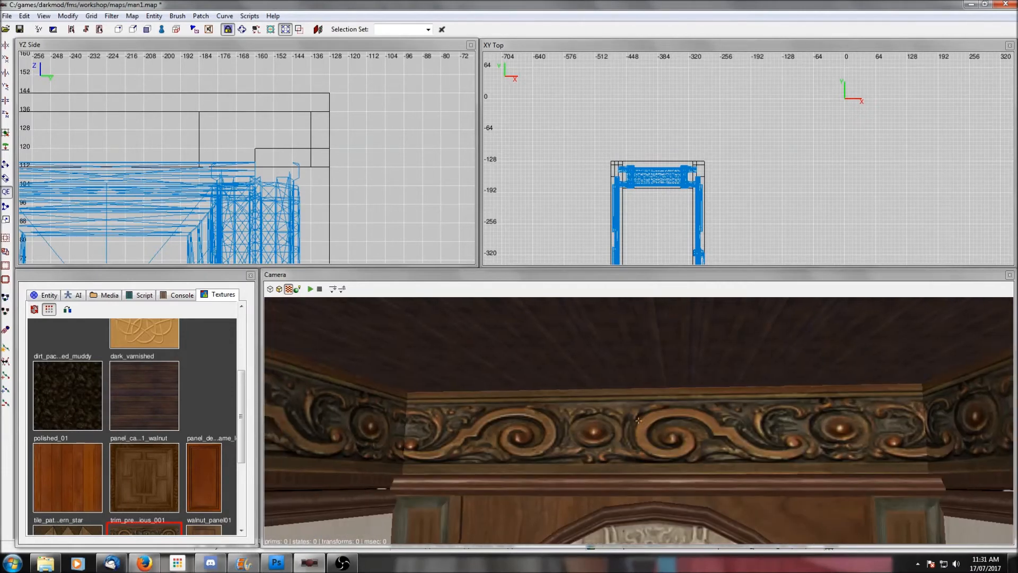
right_click(627, 460)
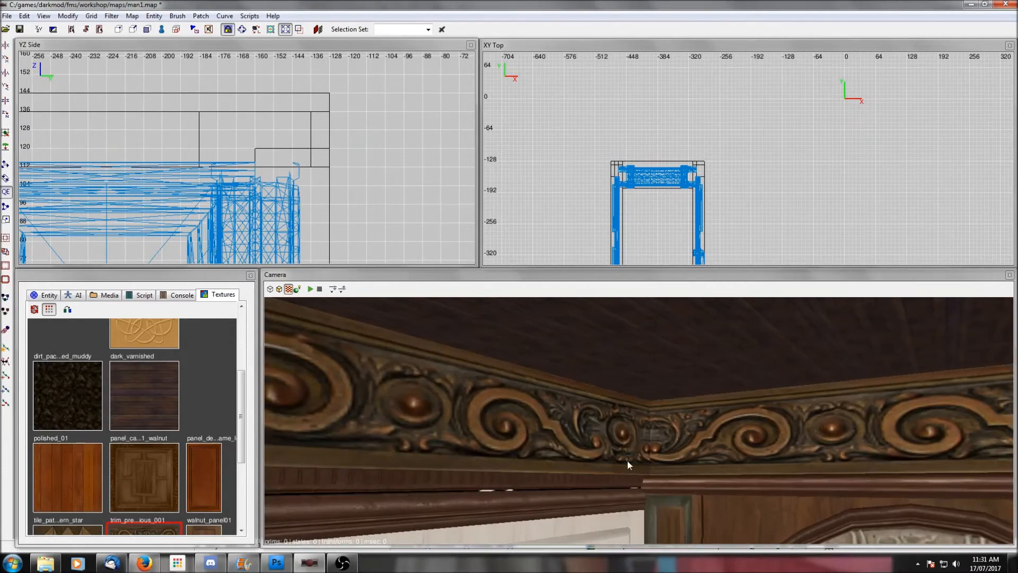
right_click(712, 439)
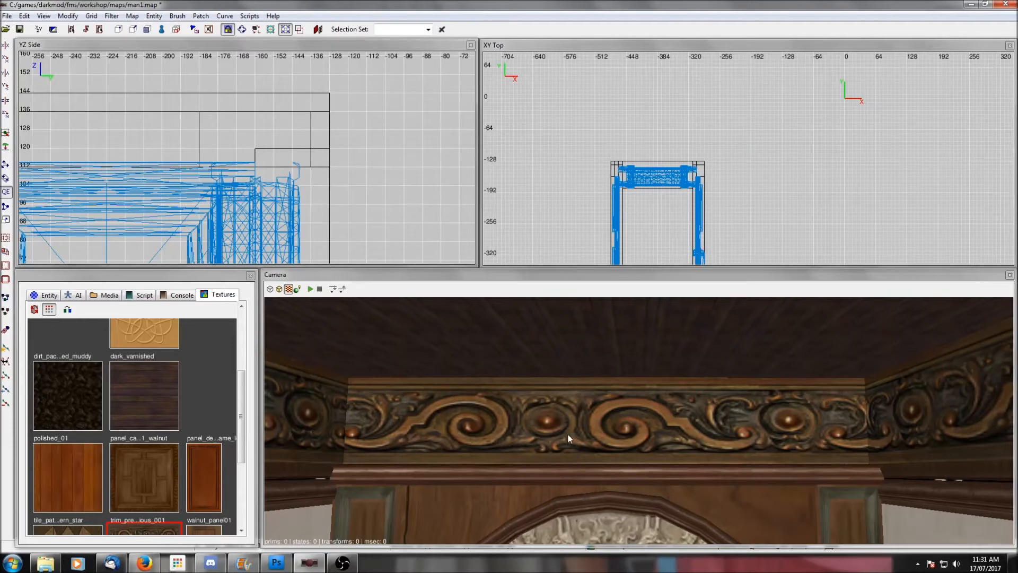
right_click(568, 434)
right_click(567, 434)
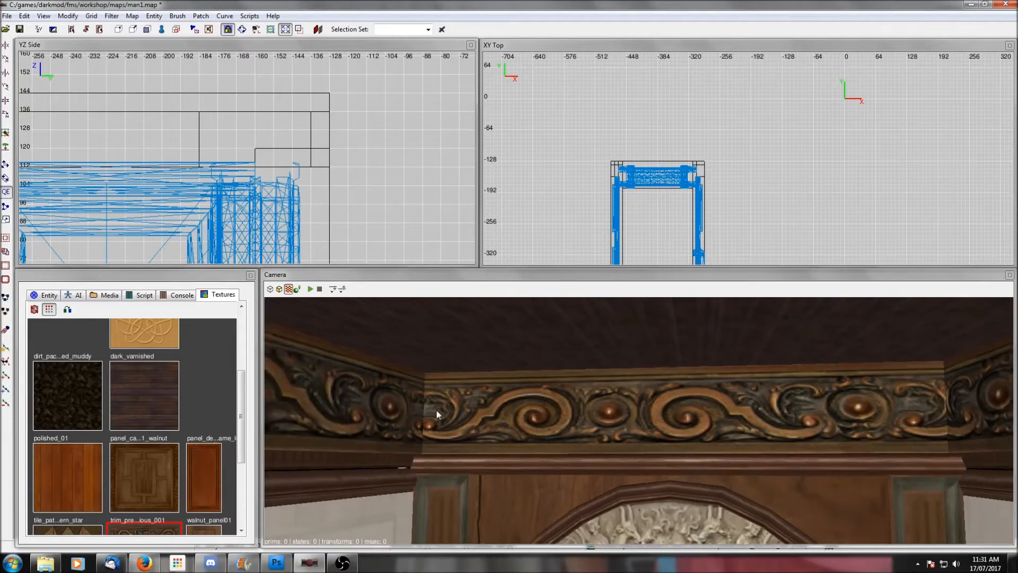
Shift the carved texture above the doorway horizontally to about 245.18 to align it with the side trims, and close the Surface Inspector
ctrl+shift+click(507, 411)
key(s)
click(365, 95)
click(365, 95)
click(364, 96)
click(364, 96)
click(365, 95)
click(365, 95)
click(365, 96)
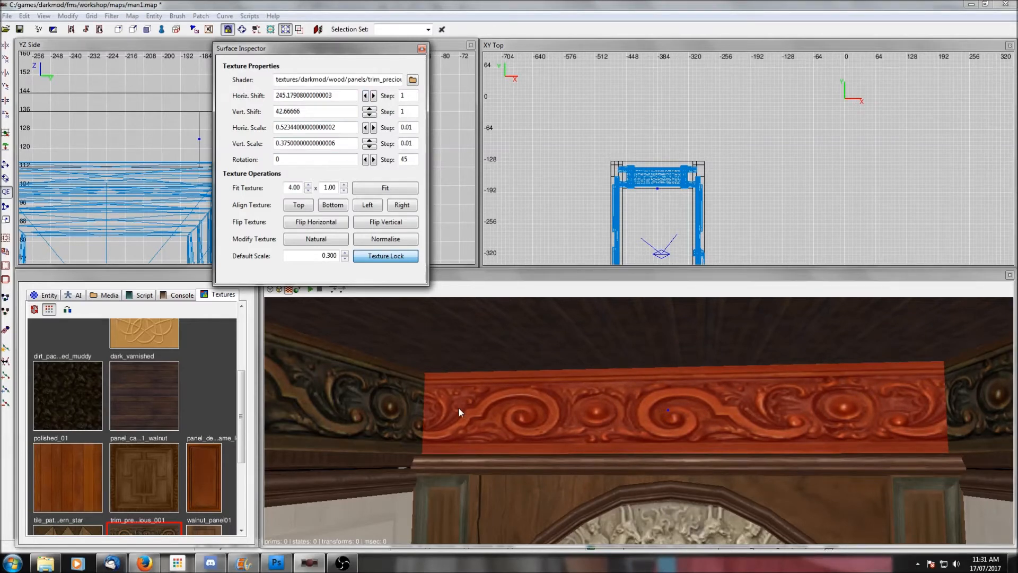
key(Escape)
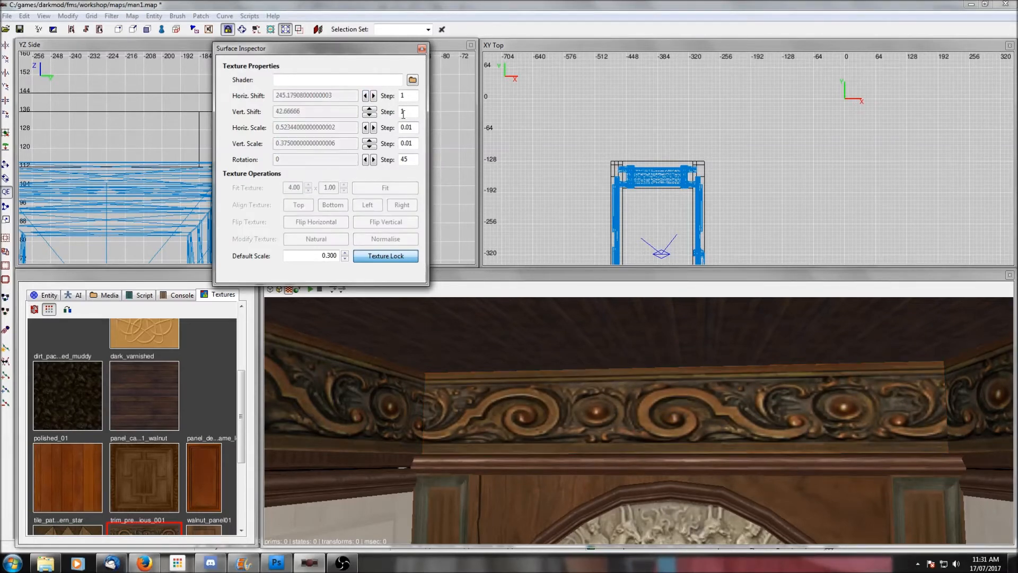
right_click(714, 415)
click(421, 48)
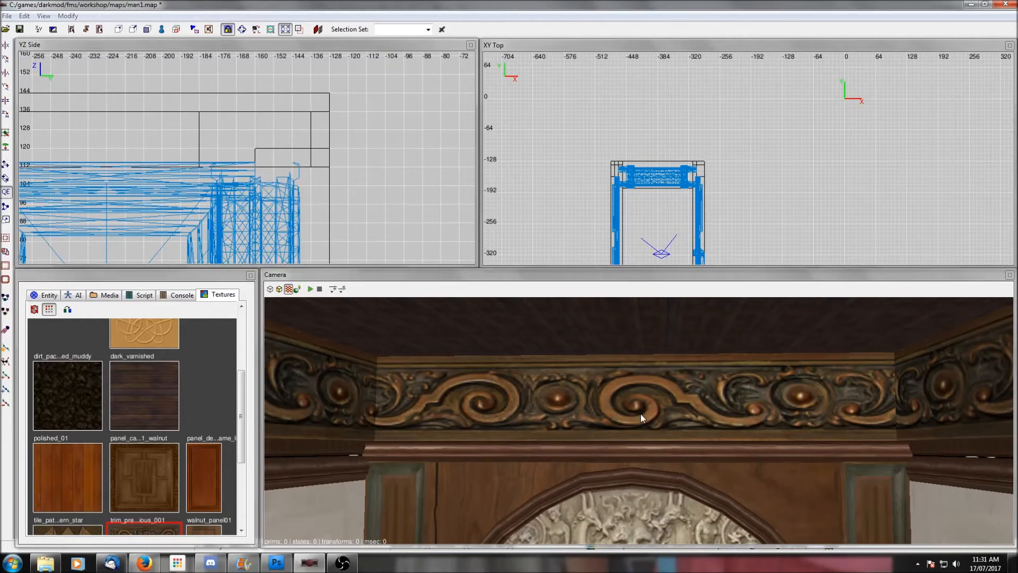
Examine the trim and arch at the doorway and view the whole corridor from its open end
scroll(640, 413, down, 3)
scroll(641, 413, up, 3)
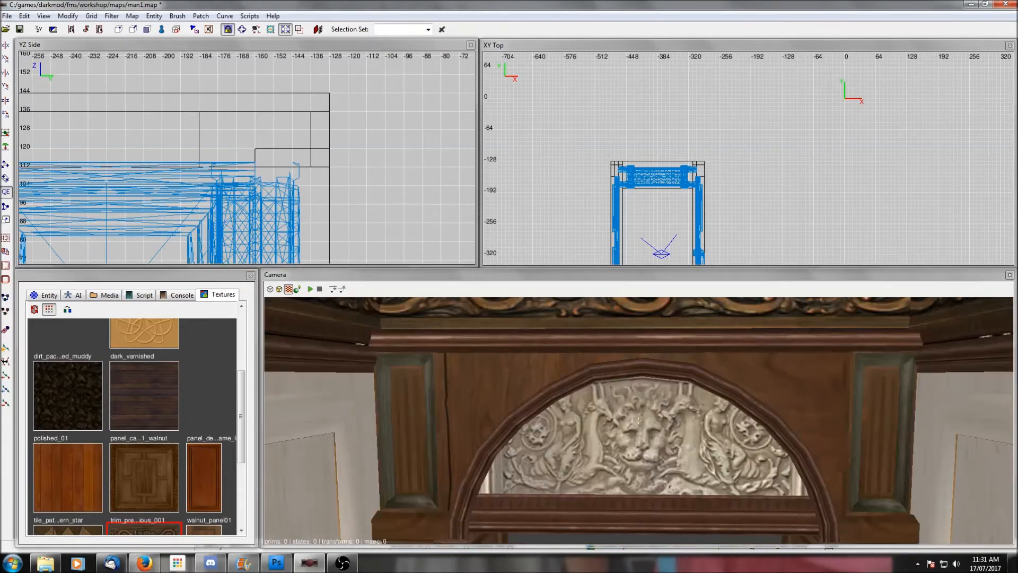
scroll(640, 414, down, 3)
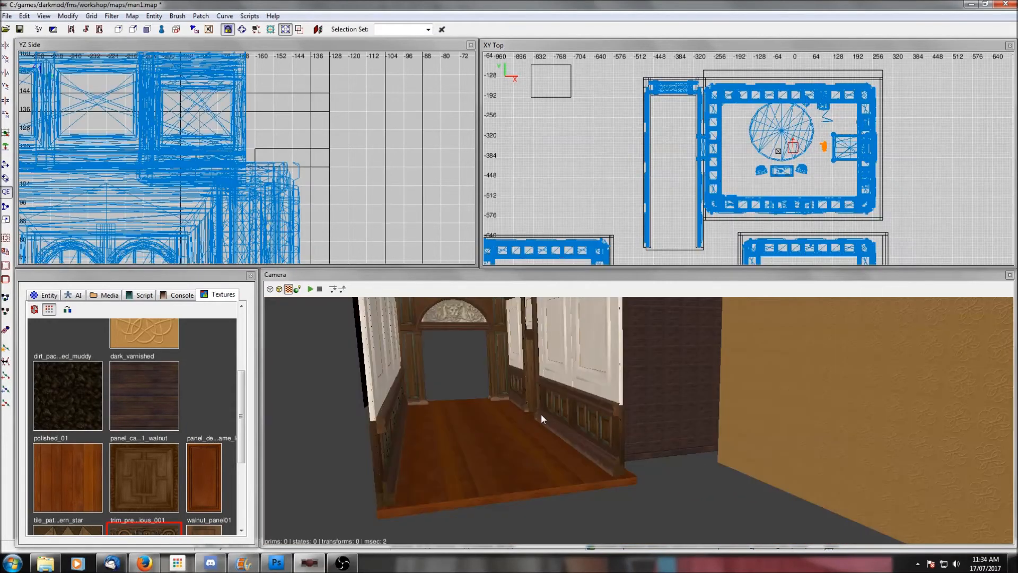
scroll(541, 413, down, 3)
right_click(589, 406)
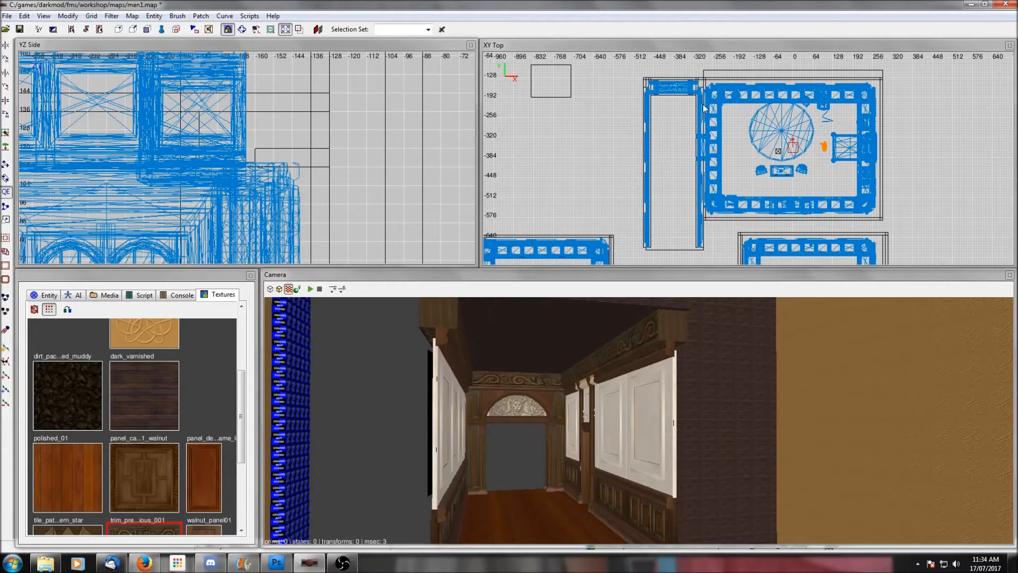
right_click(720, 379)
right_click(720, 379)
Try deleting the nearest white panel on the positive X wall to expose and select the wall brush behind it
shift+click(635, 415)
key(BackSpace)
shift+click(644, 389)
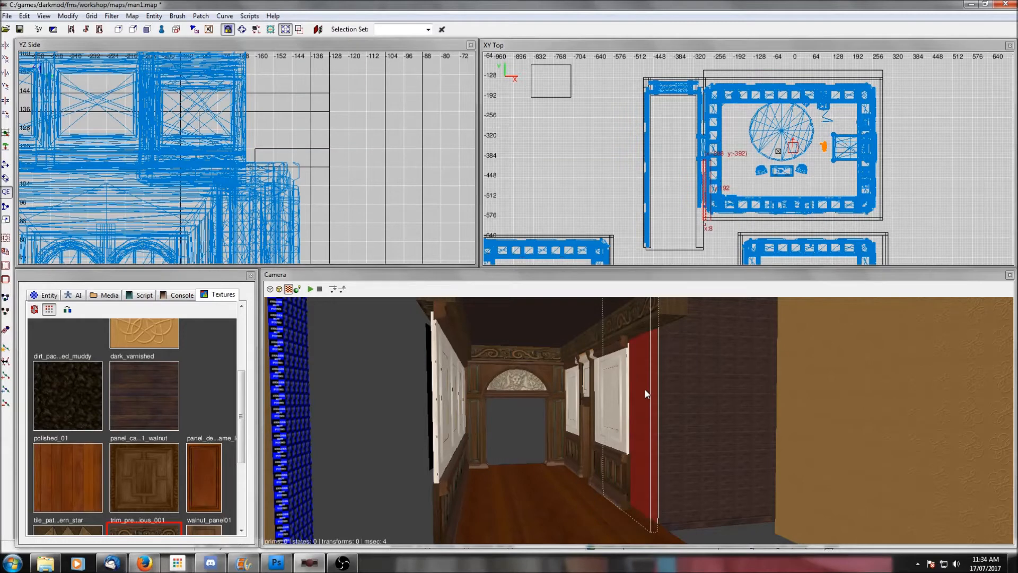
key(ctrl+z)
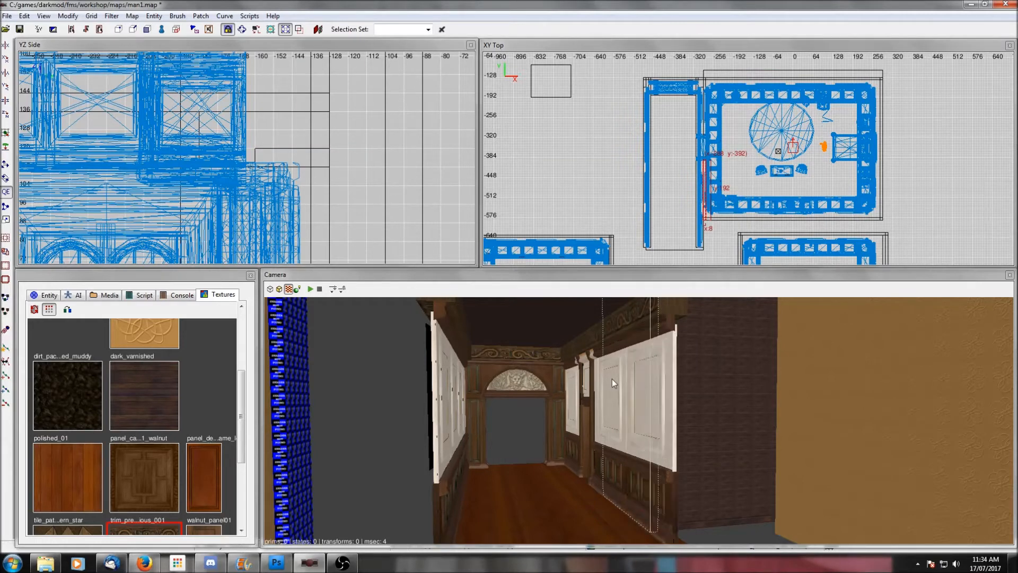
key(Escape)
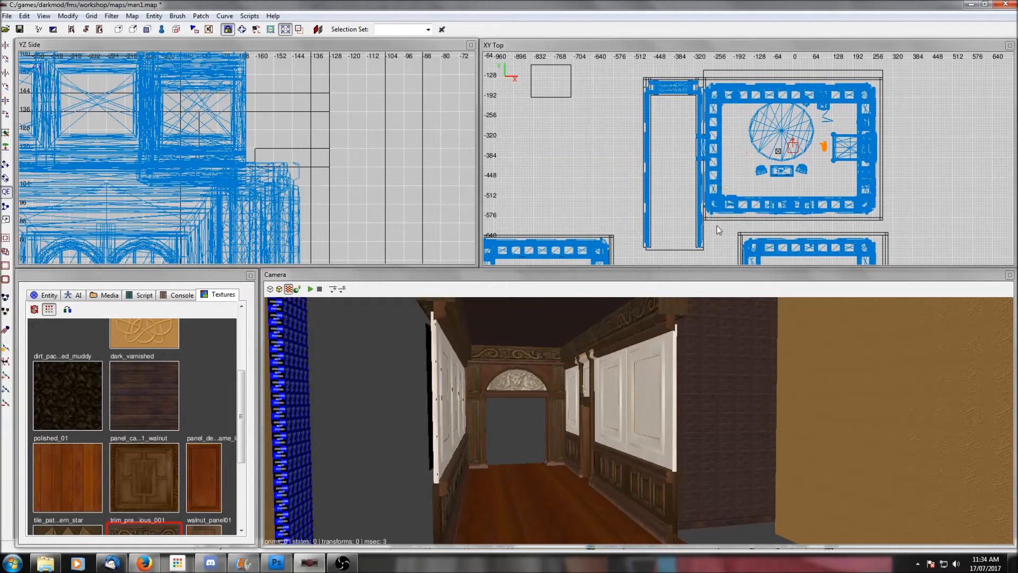
Draw a brush around the corridor from X -496, Y -112, 584 units long in Y, and apply the gold celtic ornament texture
mouse_move(640, 73)
mouse_down()
mouse_move(689, 223)
mouse_move(713, 258)
mouse_up()
scroll(132, 372, up, 1)
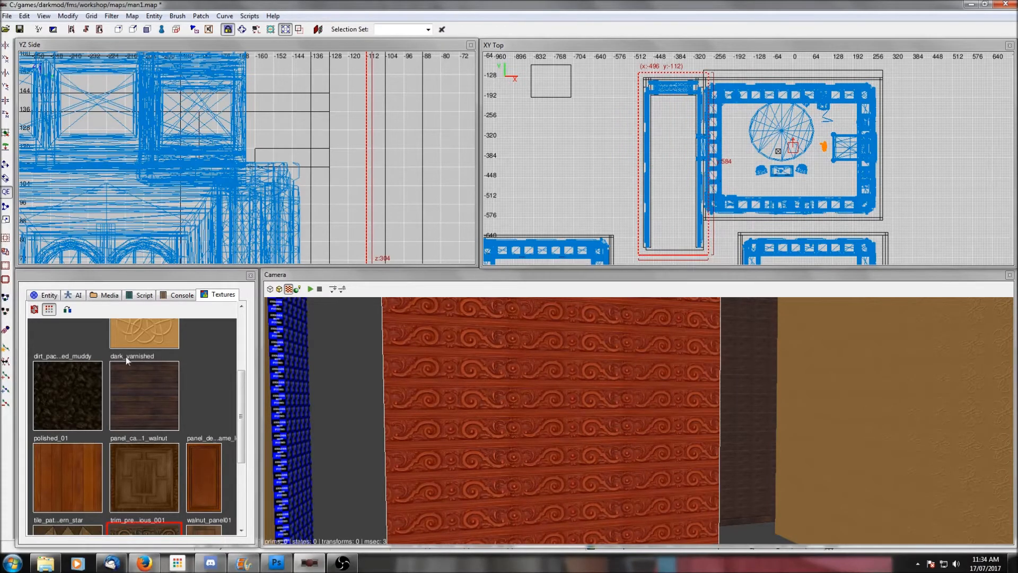
click(128, 361)
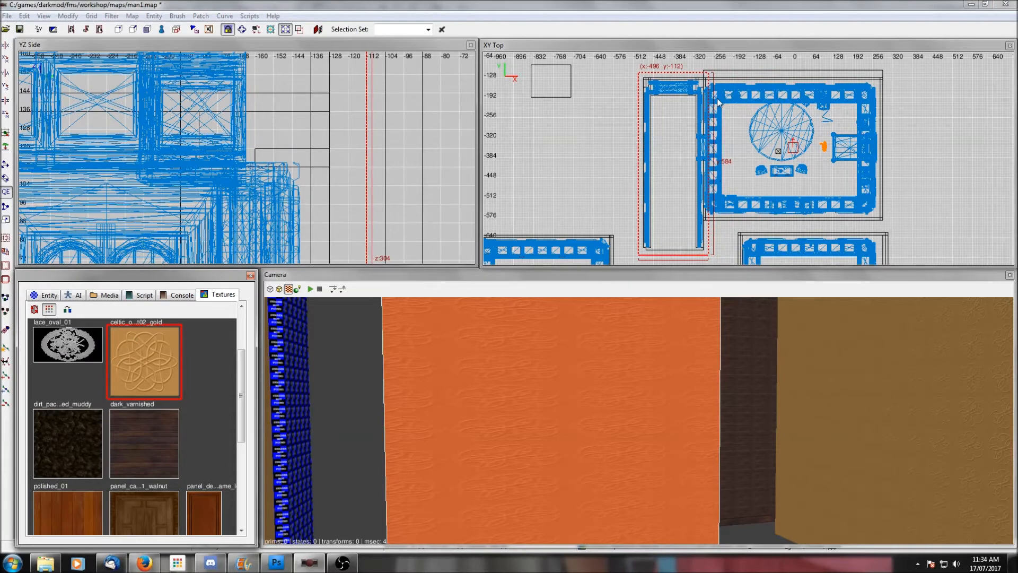
Filter out all entities so that only the brushes around the corridor show in the views
scroll(720, 102, up, 1)
scroll(714, 68, up, 4)
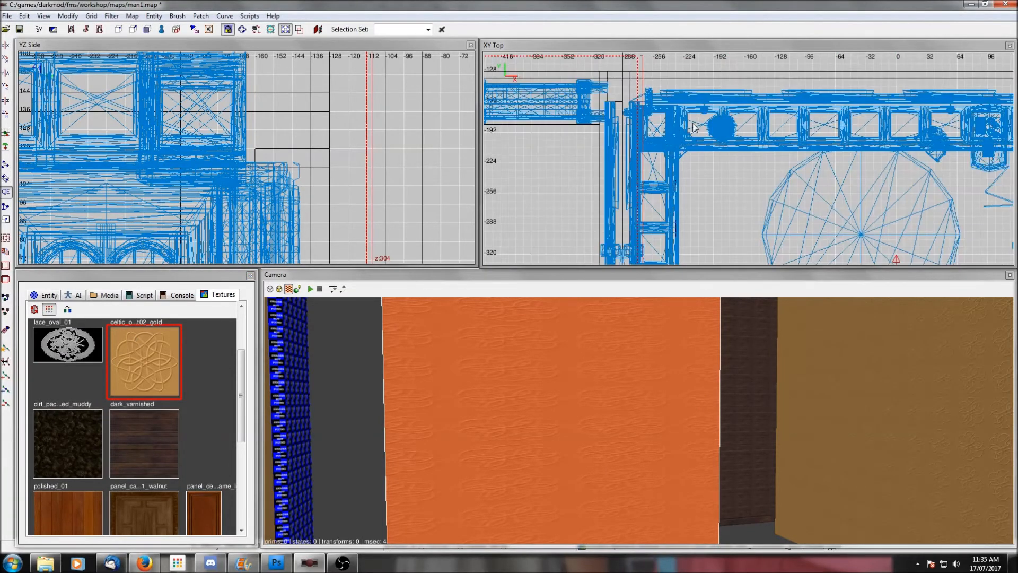
click(111, 16)
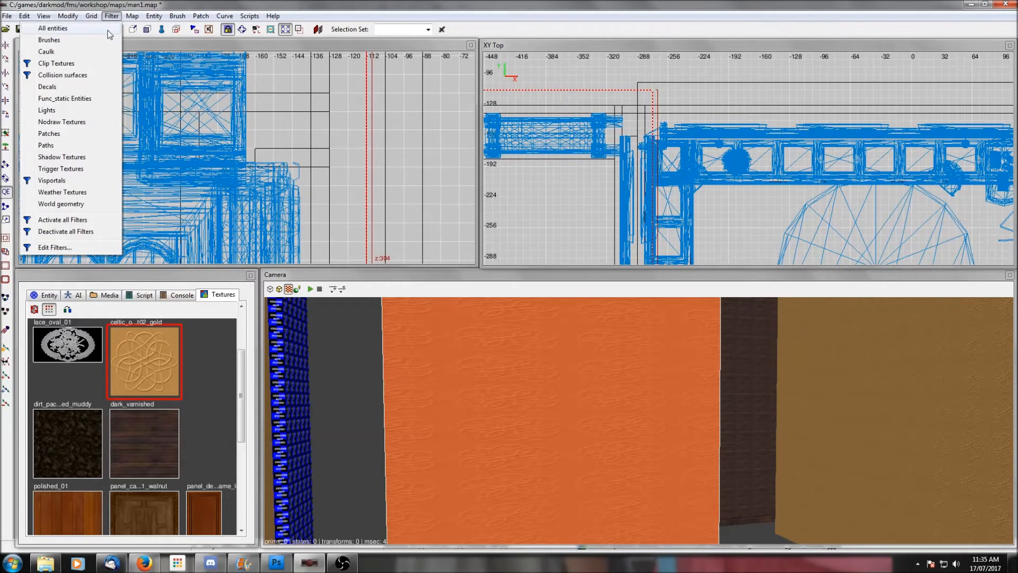
click(107, 30)
scroll(623, 176, down, 2)
right_drag(704, 212, 705, 186)
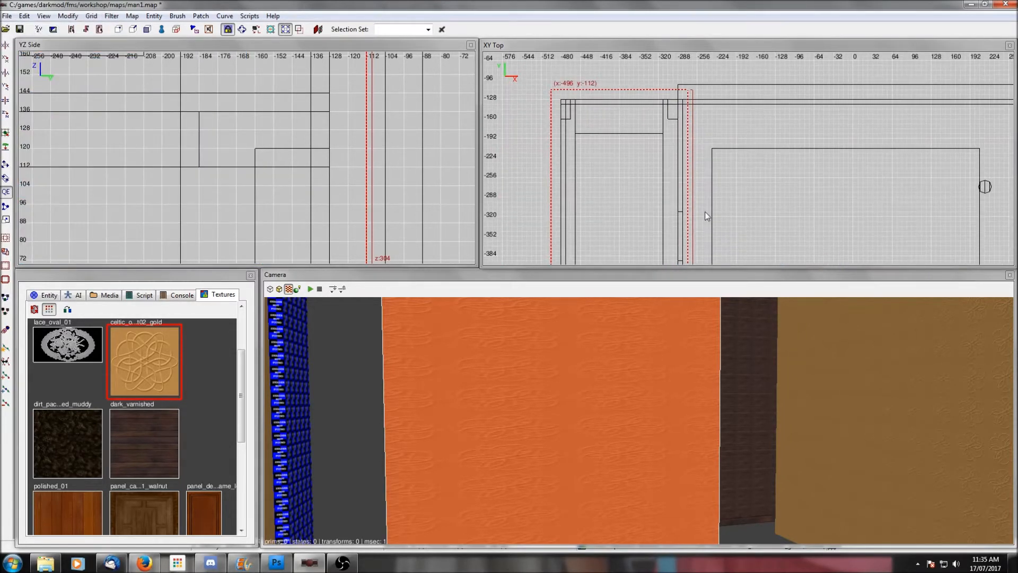
Narrow the enclosing brush to 208 units in X by pulling both long sides in toward the corridor
drag(705, 187, 701, 187)
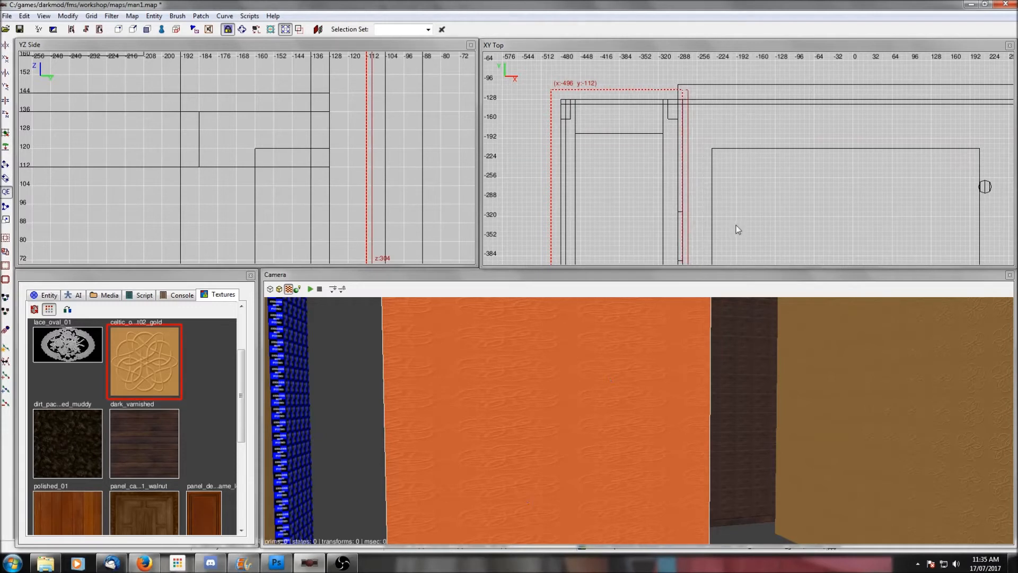
right_drag(736, 215, 735, 151)
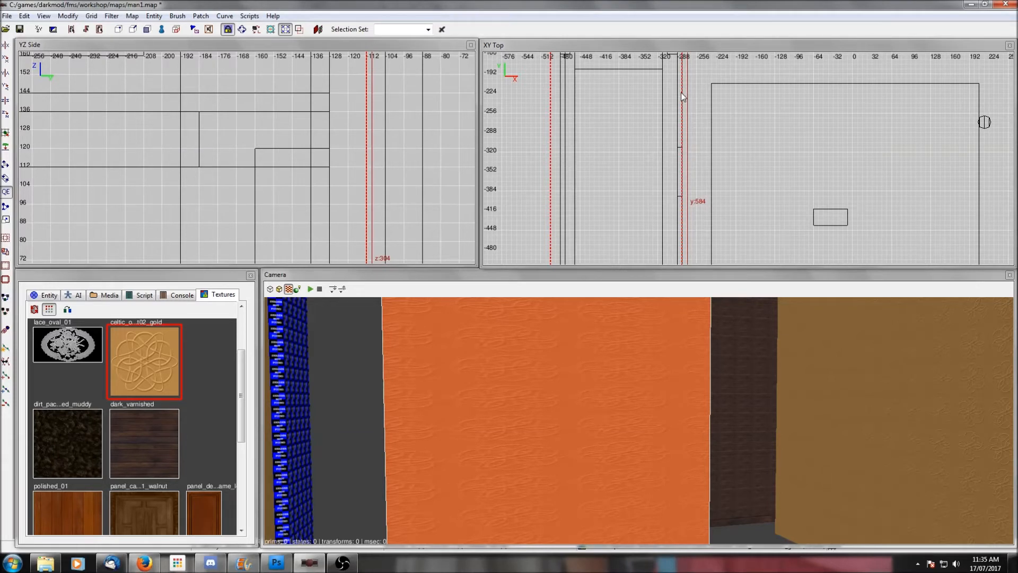
scroll(682, 94, down, 2)
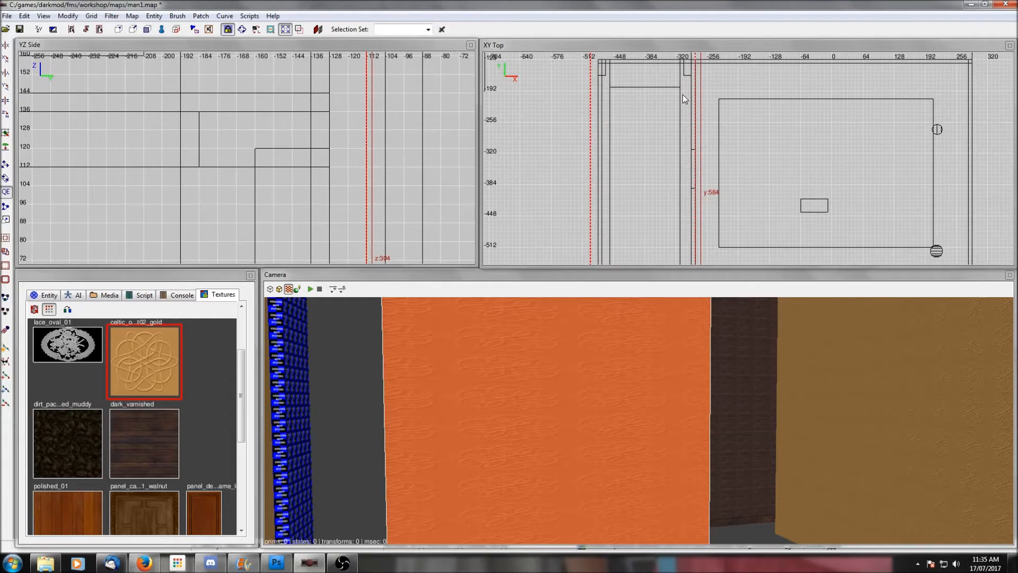
scroll(644, 132, down, 1)
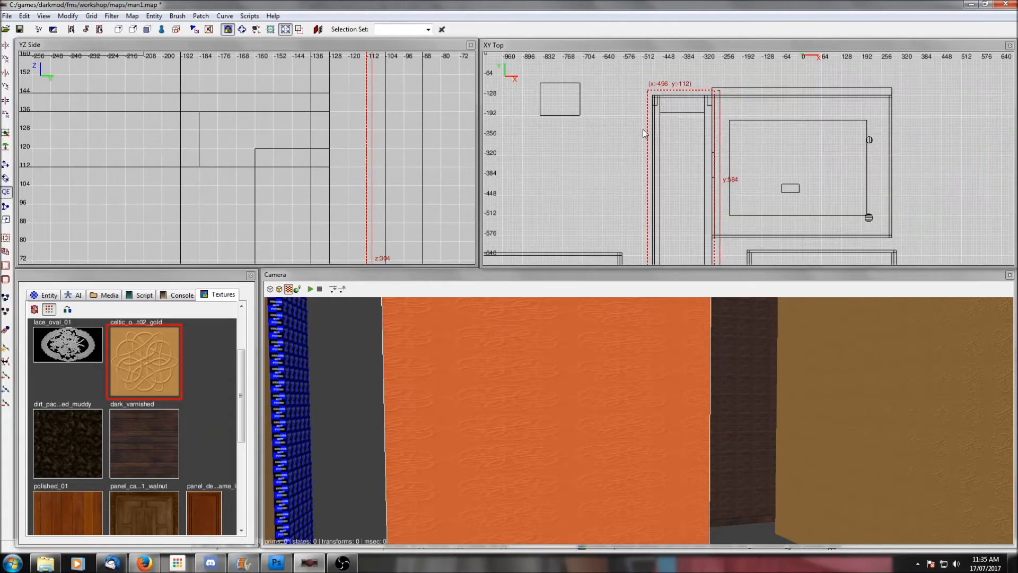
drag(632, 138, 634, 138)
scroll(657, 145, up, 3)
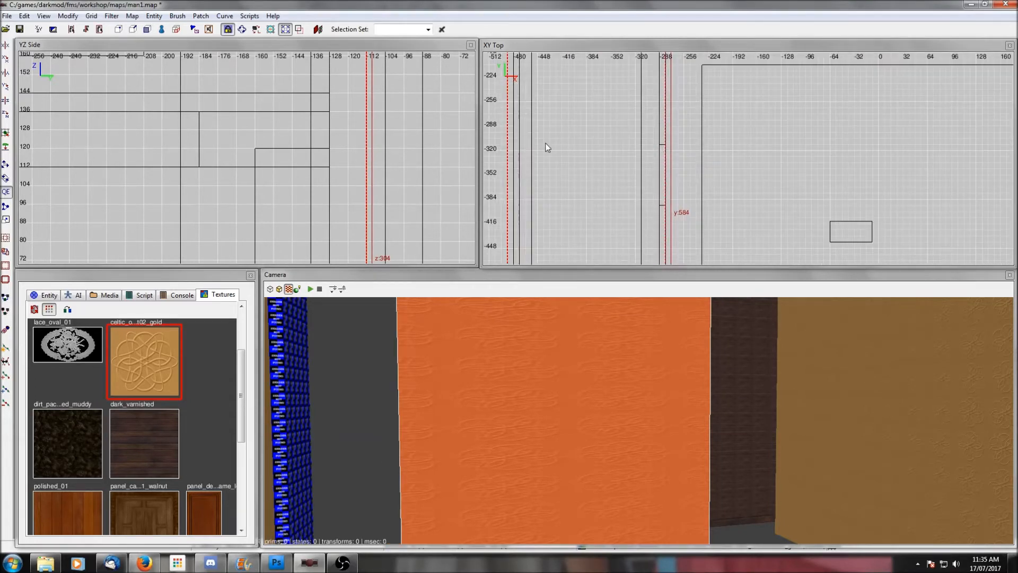
Show the filtered entities again and shorten the enclosing brush to 576 units in Y at the corridor's negative Y end
click(111, 19)
click(79, 32)
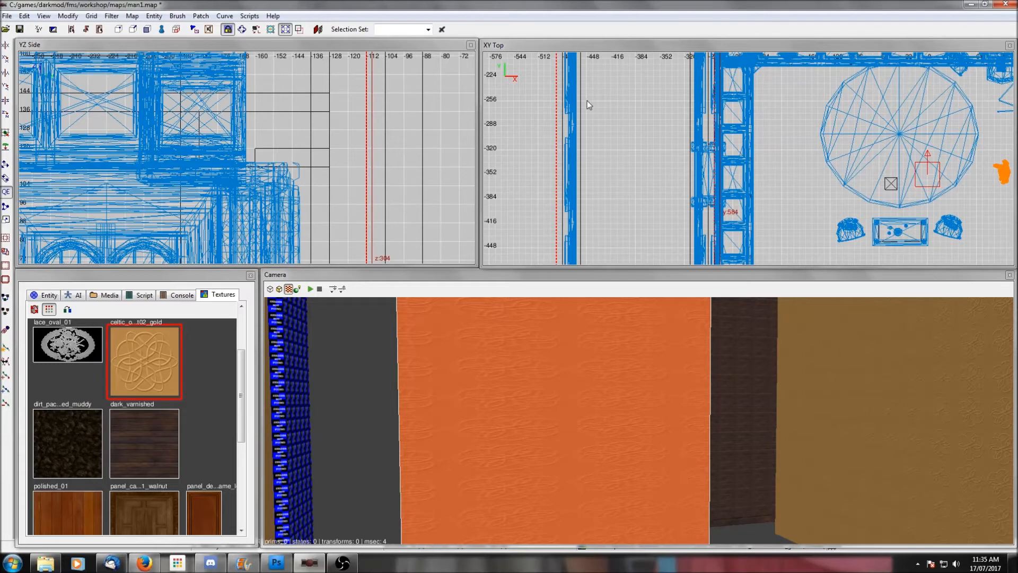
scroll(593, 101, down, 3)
right_drag(642, 112, 610, 35)
scroll(588, 125, up, 3)
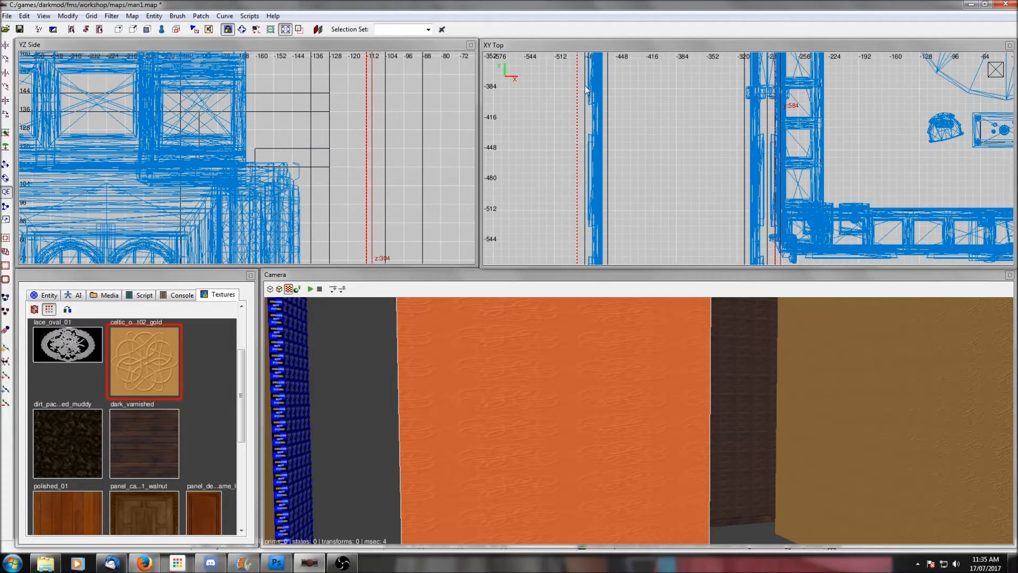
scroll(673, 151, down, 4)
right_drag(678, 168, 586, 43)
scroll(679, 167, up, 3)
right_drag(618, 152, 758, 228)
drag(629, 186, 629, 182)
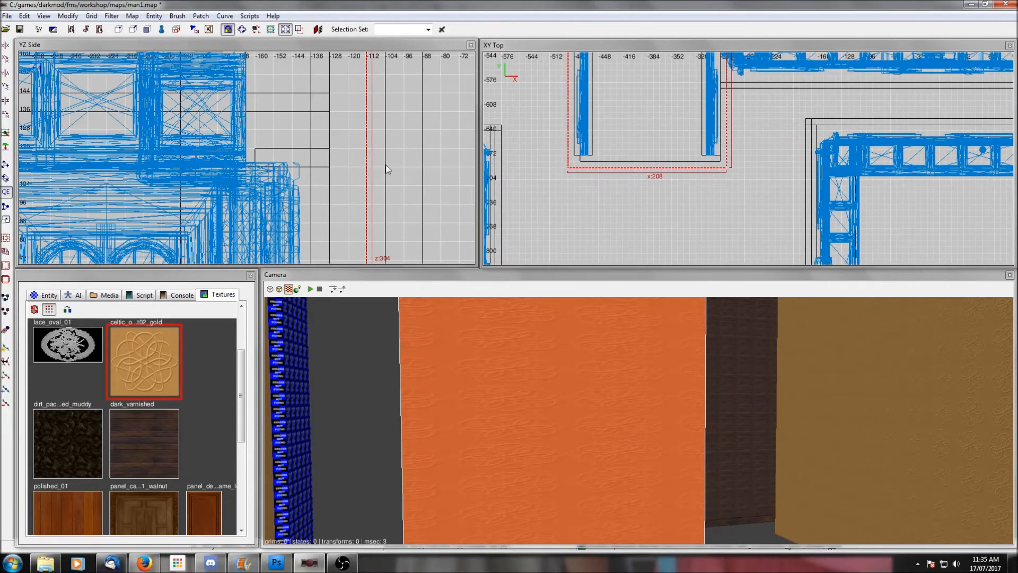
Hollow the enclosing brush into a shell of separate wall, floor and ceiling brushes
scroll(386, 165, down, 8)
right_drag(252, 133, 365, 115)
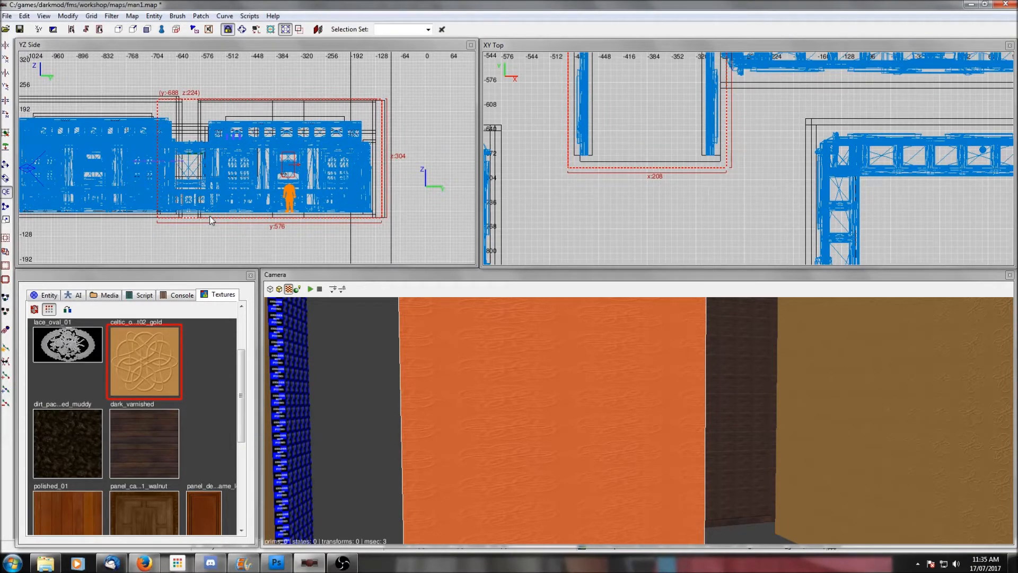
scroll(579, 155, down, 2)
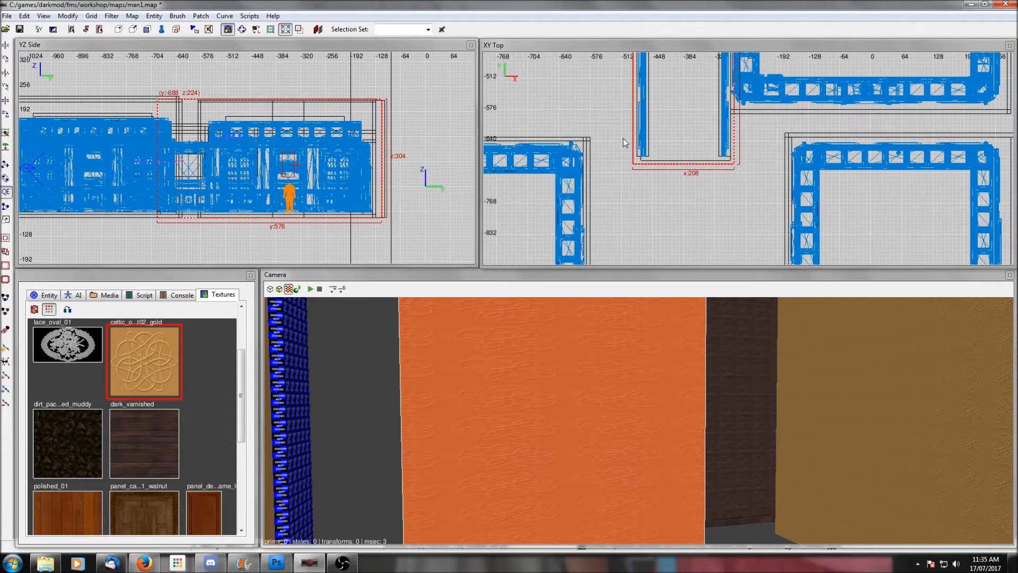
click(6, 264)
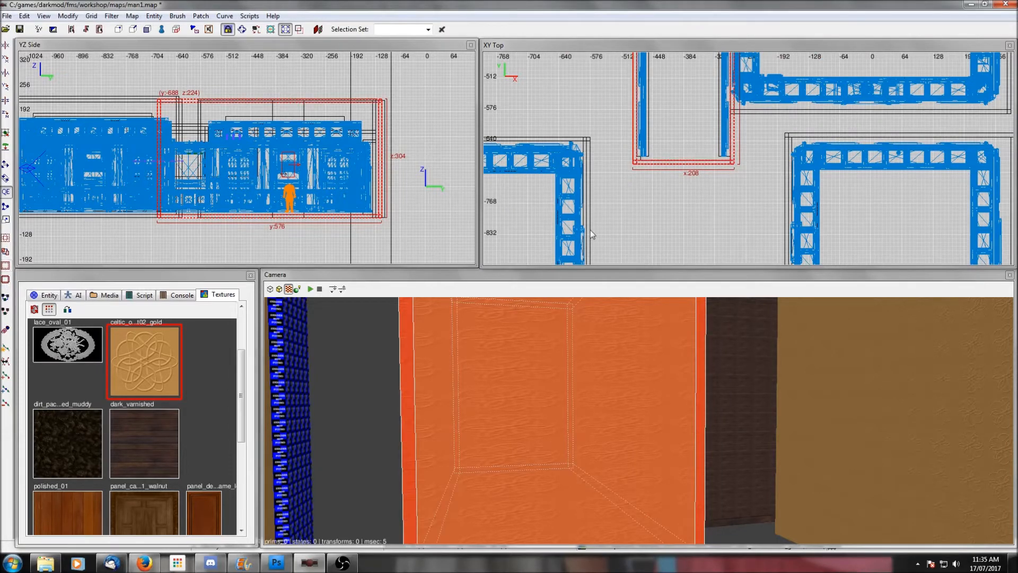
right_drag(634, 147, 597, 274)
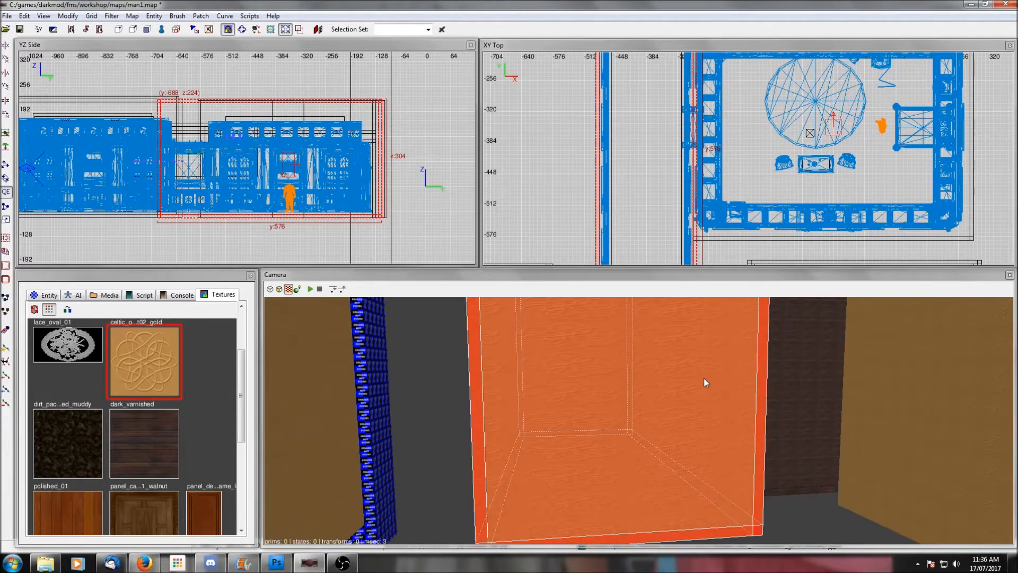
Delete the shell's wall brush at X -288 that blocks the doorway into the adjoining room
key(Right)
key(Up)
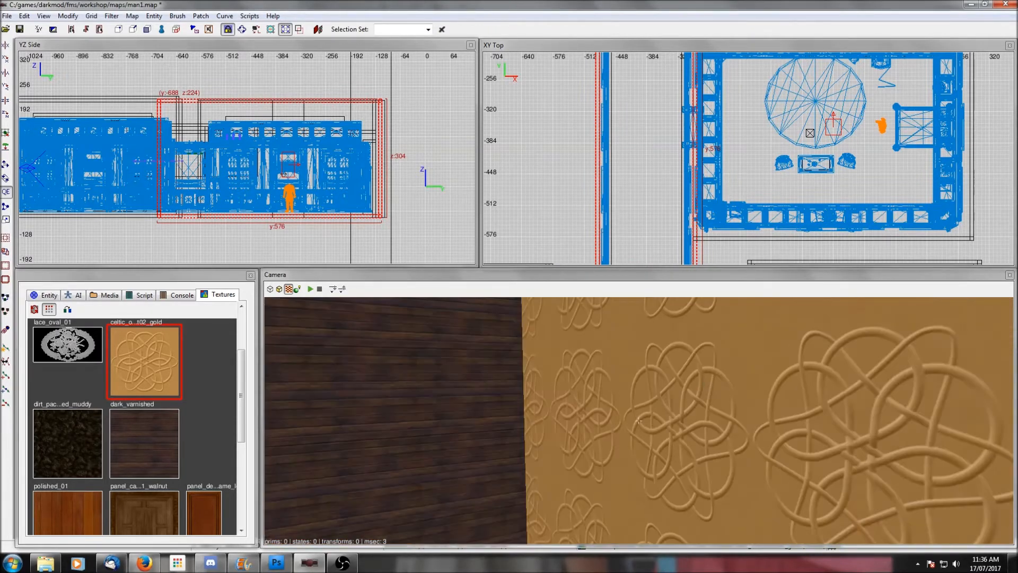
right_click(704, 378)
scroll(704, 379, up, 5)
right_click(704, 384)
right_click(704, 384)
right_click(704, 384)
right_click(704, 383)
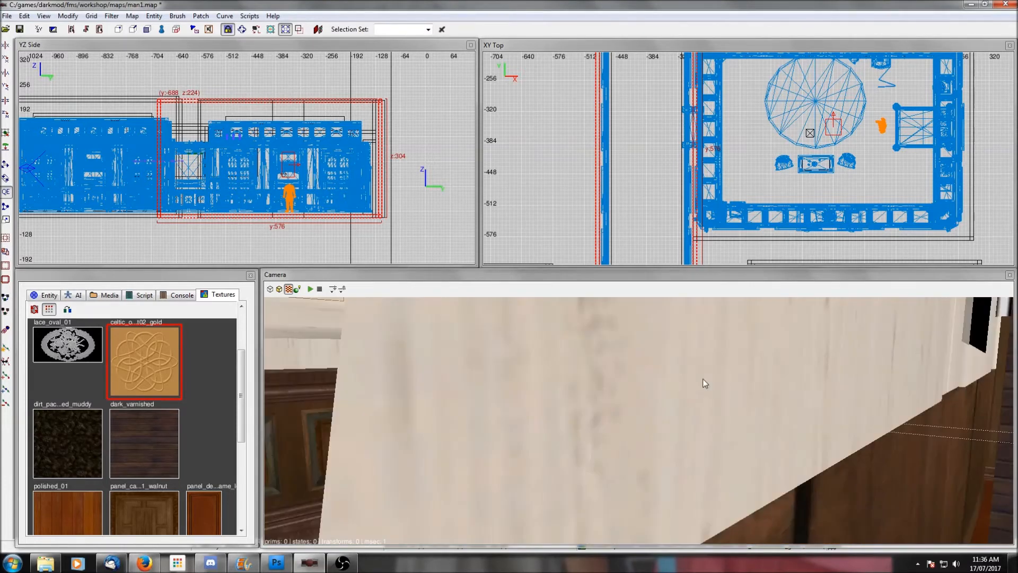
key(Up)
key(Up)
key(Up)
key(Right)
key(Up)
key(Up)
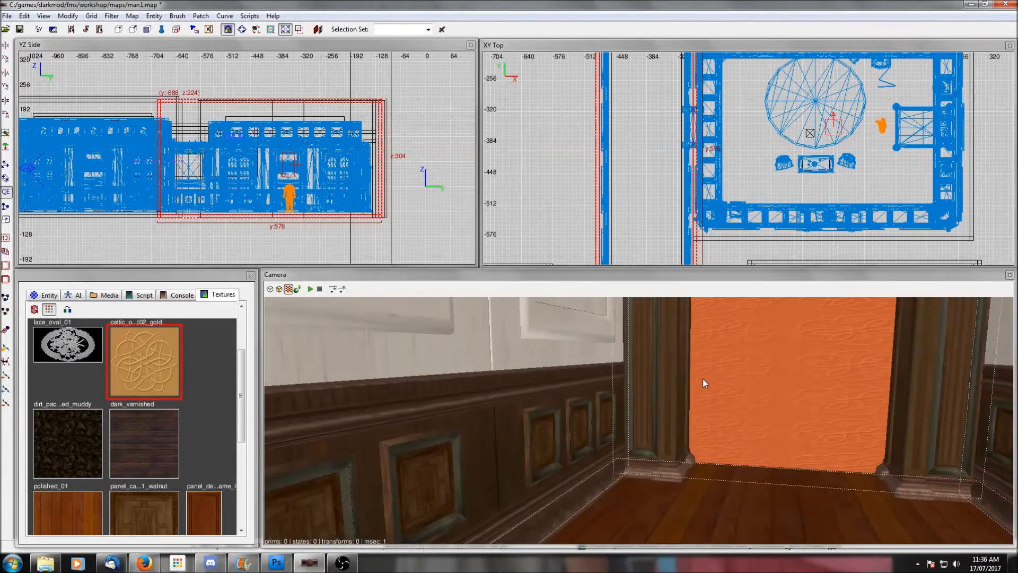
key(Right)
key(Up)
key(Up)
key(Right)
key(Up)
shift+click(657, 394)
shift+click(639, 395)
scroll(709, 207, down, 4)
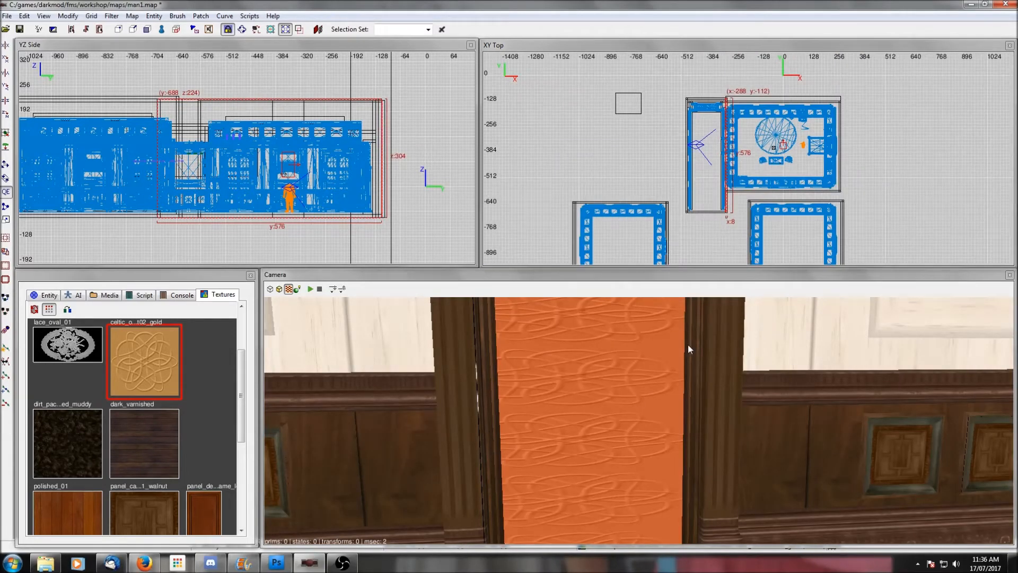
right_click(623, 430)
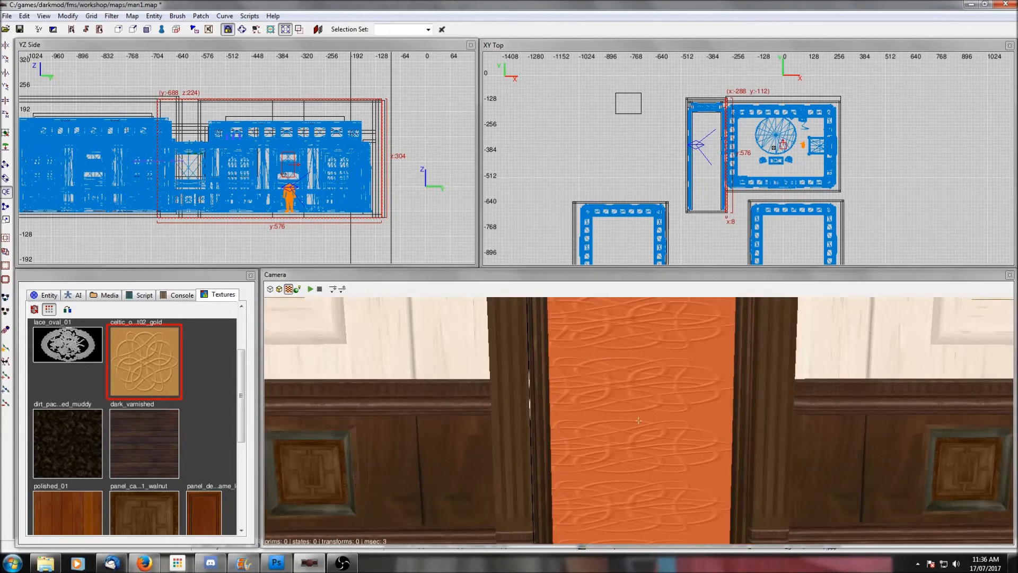
key(Delete)
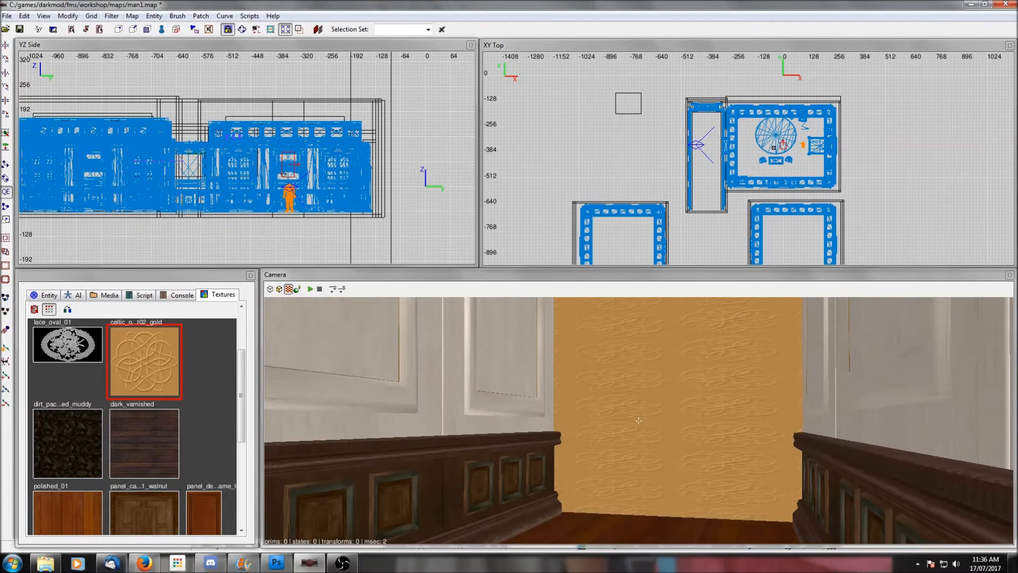
Hide the white and wood wall panels on the corridor's positive X side to expose the wall brush behind them
right_click(620, 431)
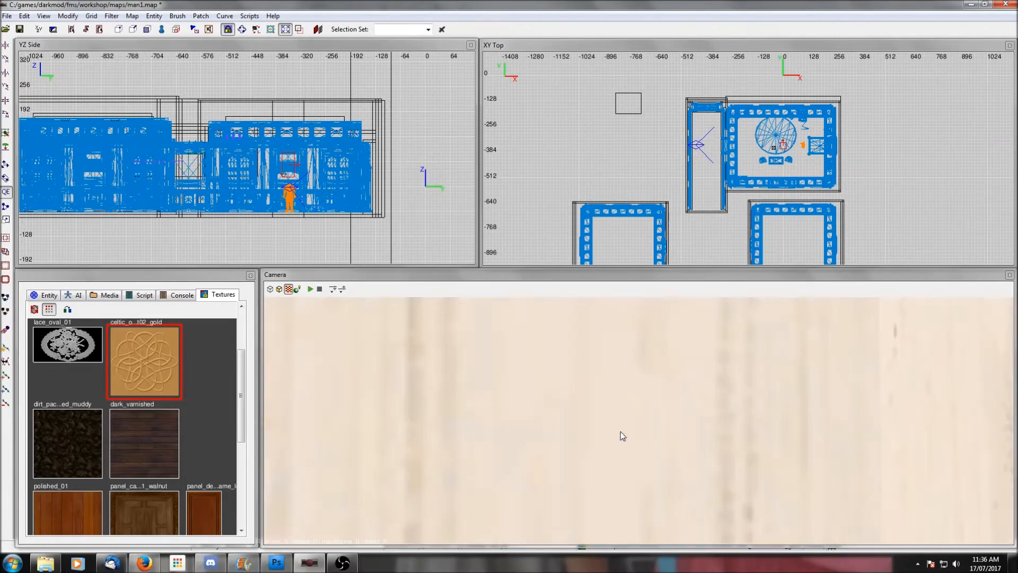
scroll(620, 431, down, 4)
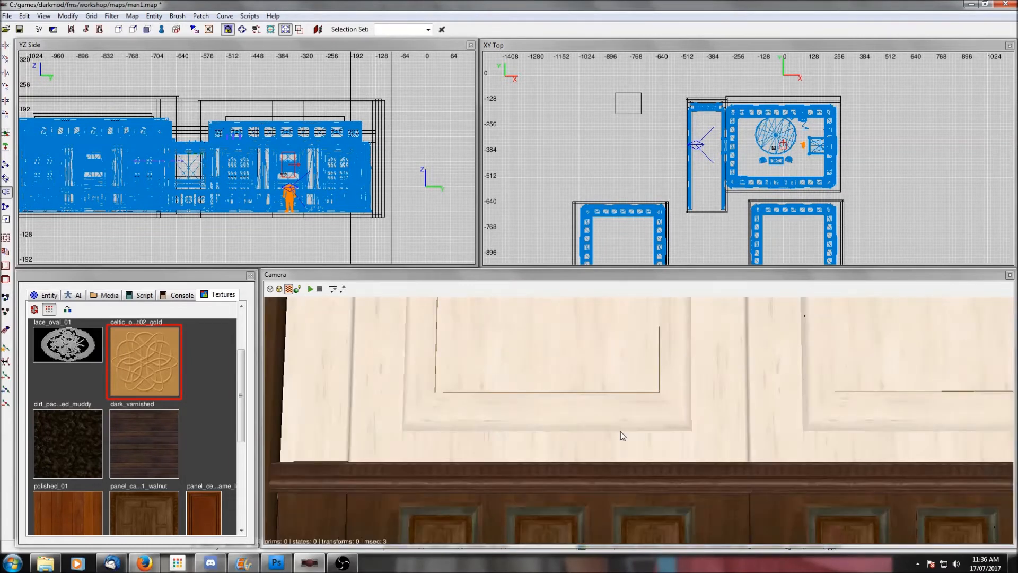
scroll(620, 431, up, 3)
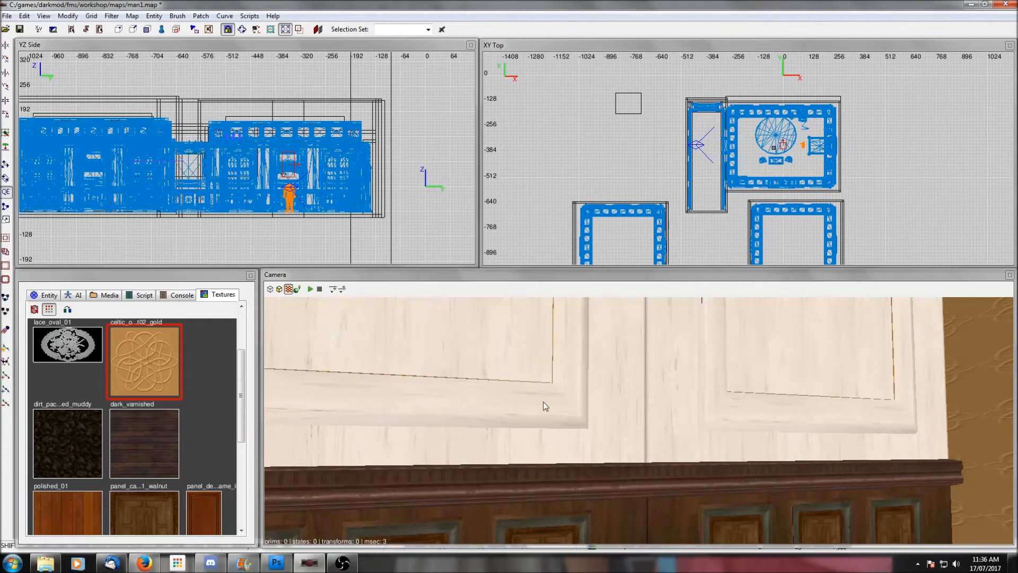
shift+click(647, 403)
key(Delete)
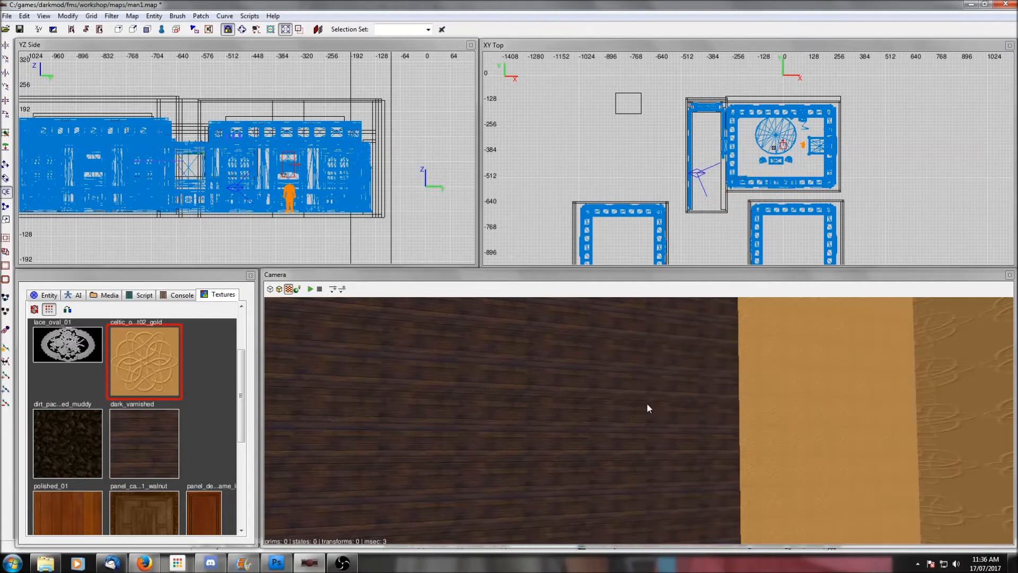
Select the exposed dark wood wall brush and extend it to 296 units in Y, reaching the shell's negative Y end
shift+click(622, 444)
scroll(666, 300, down, 2)
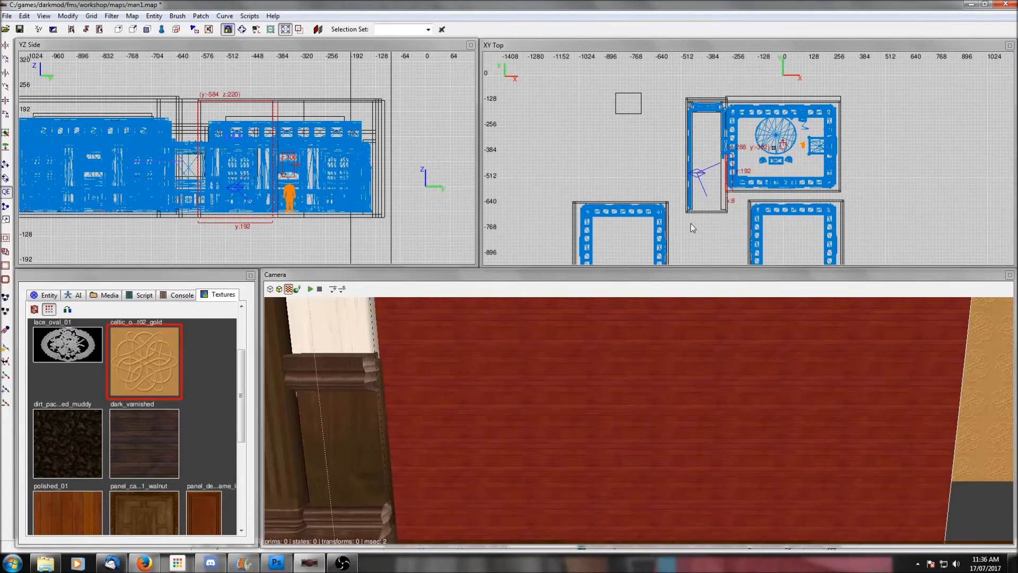
scroll(753, 214, up, 5)
right_drag(754, 213, 774, 165)
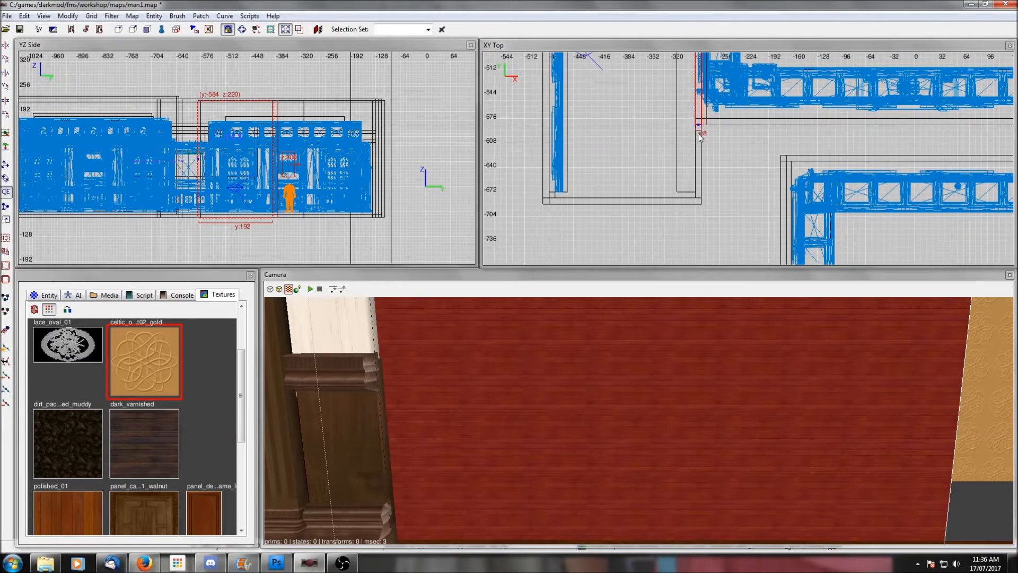
drag(698, 133, 698, 170)
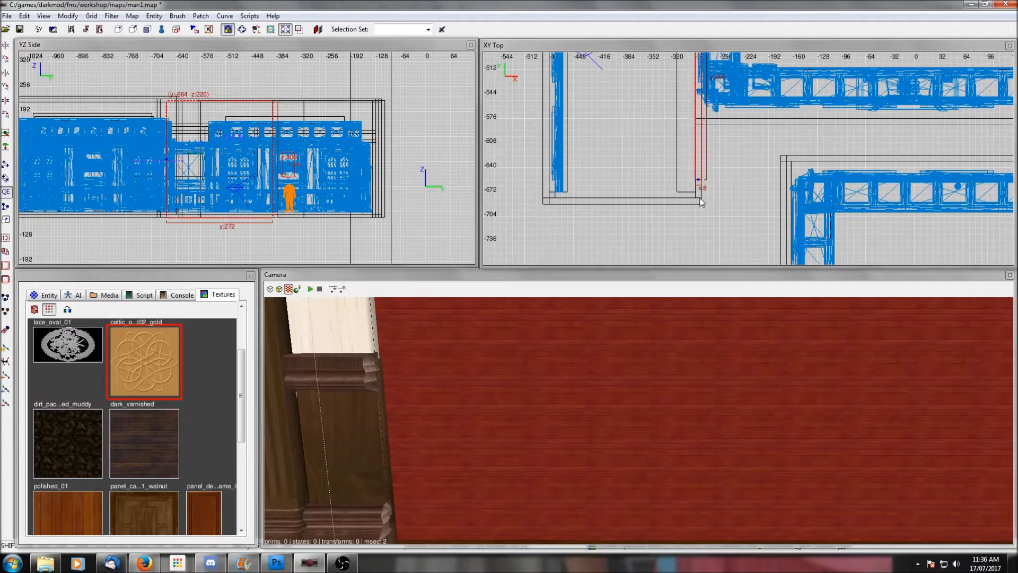
Apply the gold celtic ornament texture to the extended wall brush and deselect it
right_click(798, 473)
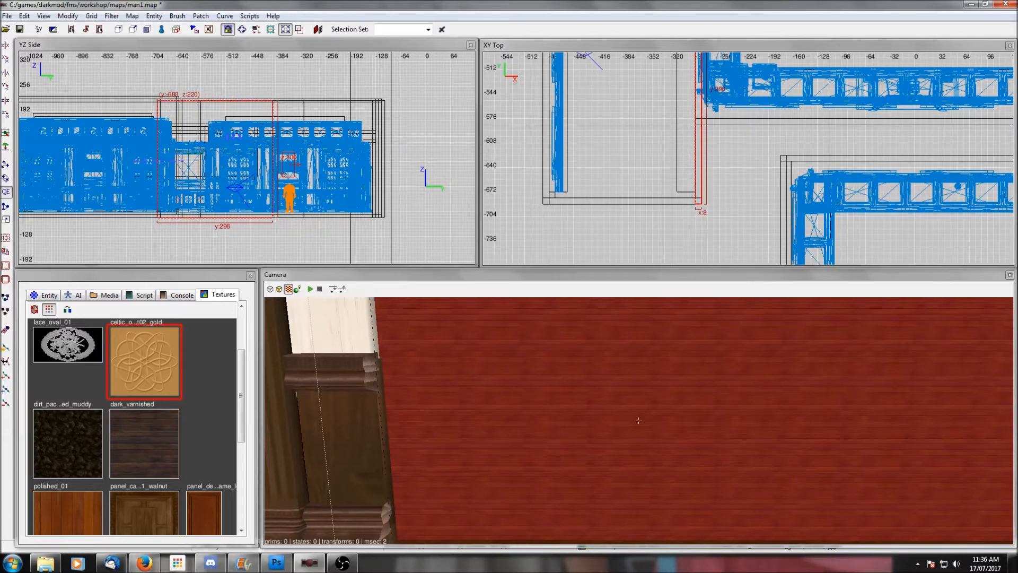
right_click(797, 472)
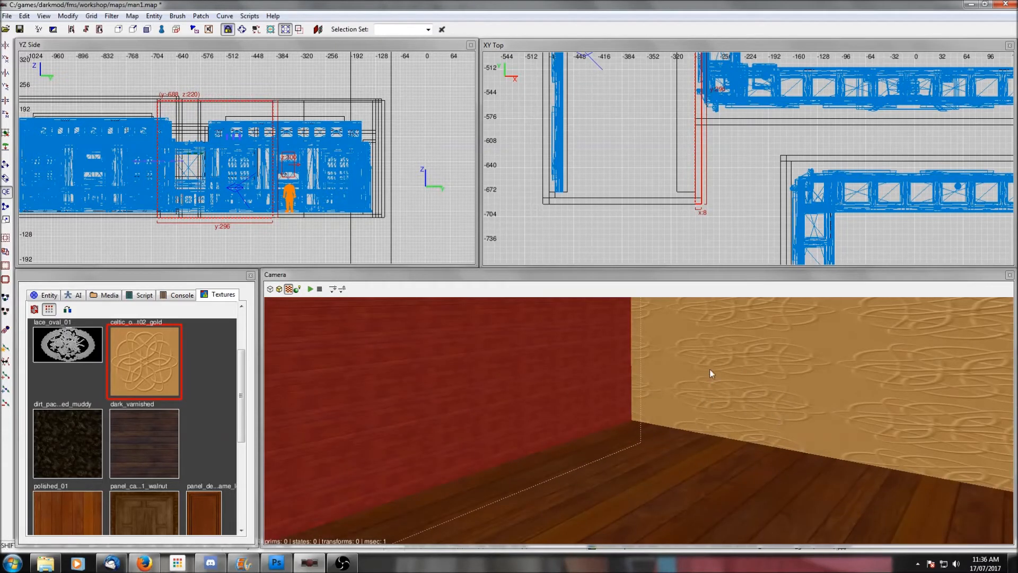
click(136, 363)
key(Escape)
Show the hidden wall panels again and examine the corridor's trim, end wall and doorway into the furnished room
right_click(767, 377)
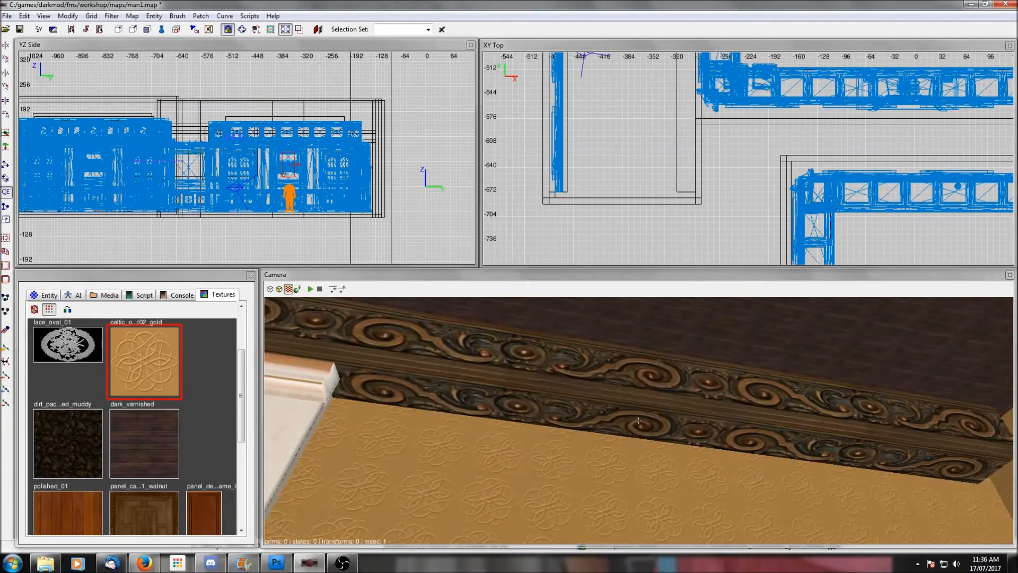
right_click(768, 377)
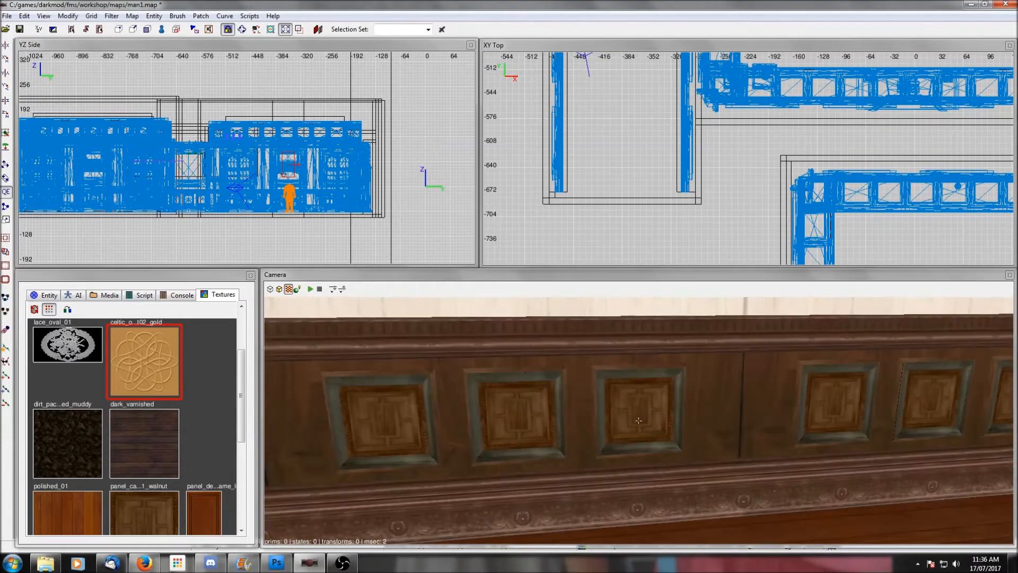
scroll(770, 187, down, 4)
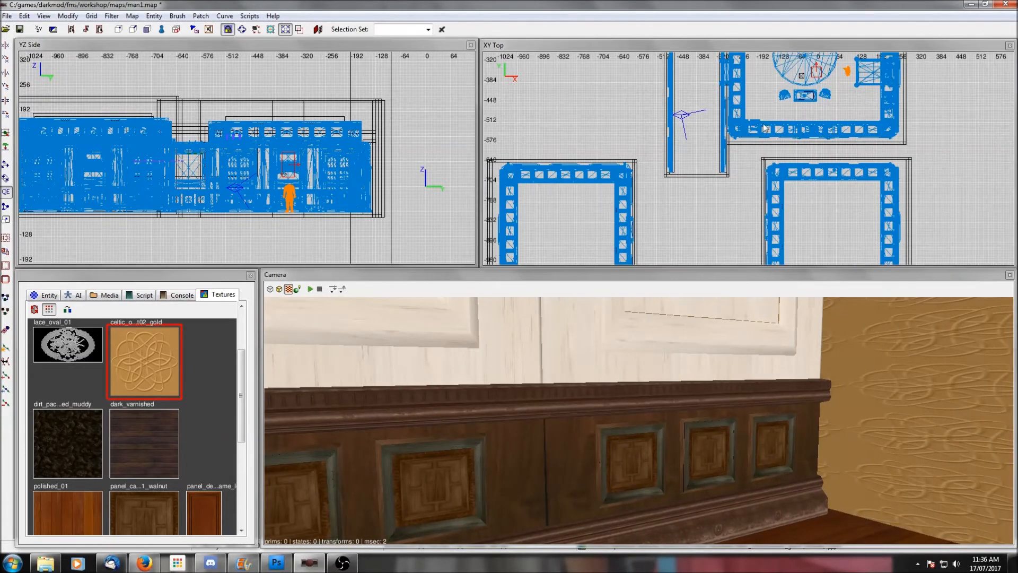
right_click(737, 475)
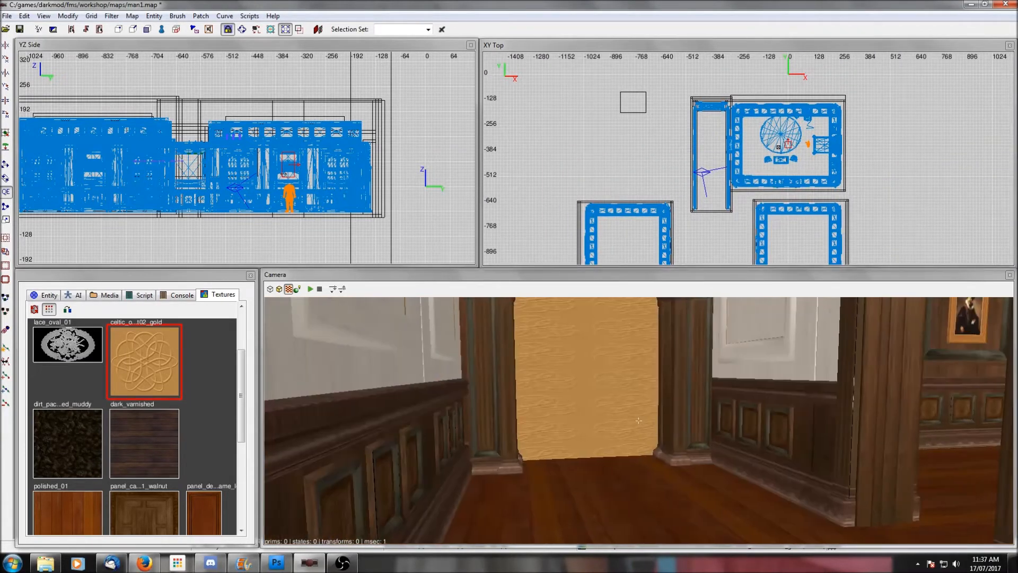
right_click(738, 476)
scroll(735, 472, up, 2)
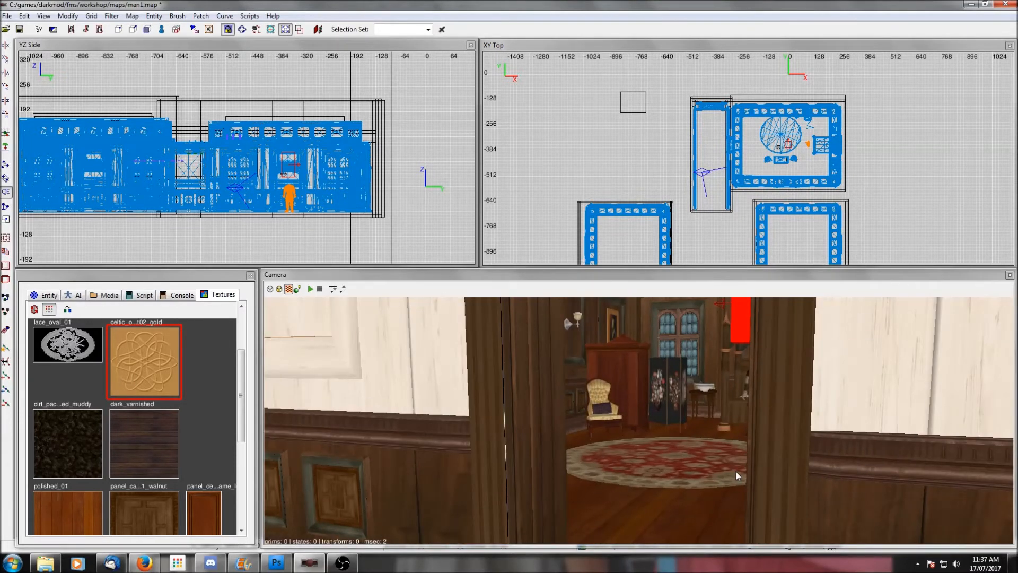
right_click(736, 470)
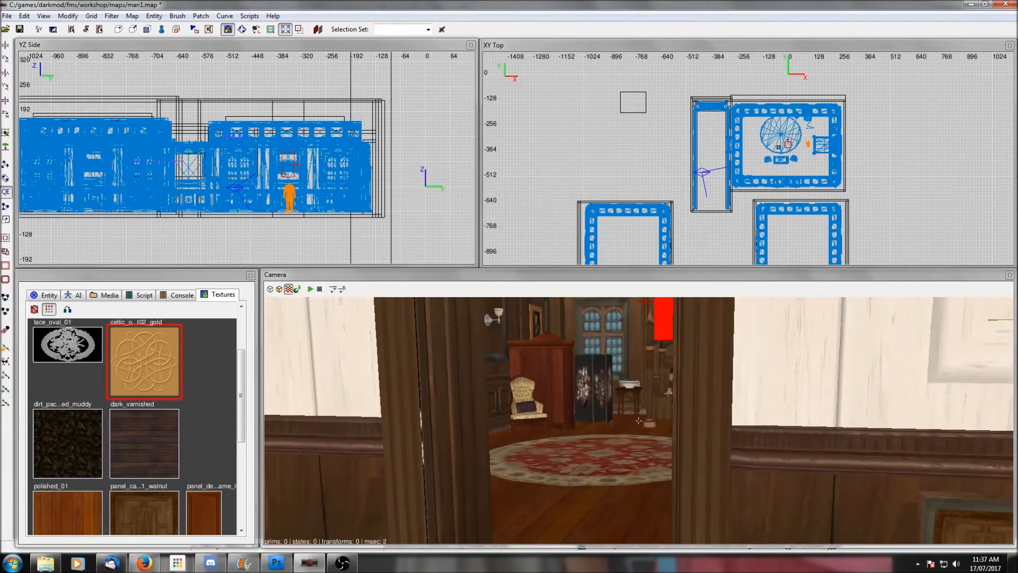
right_click(736, 475)
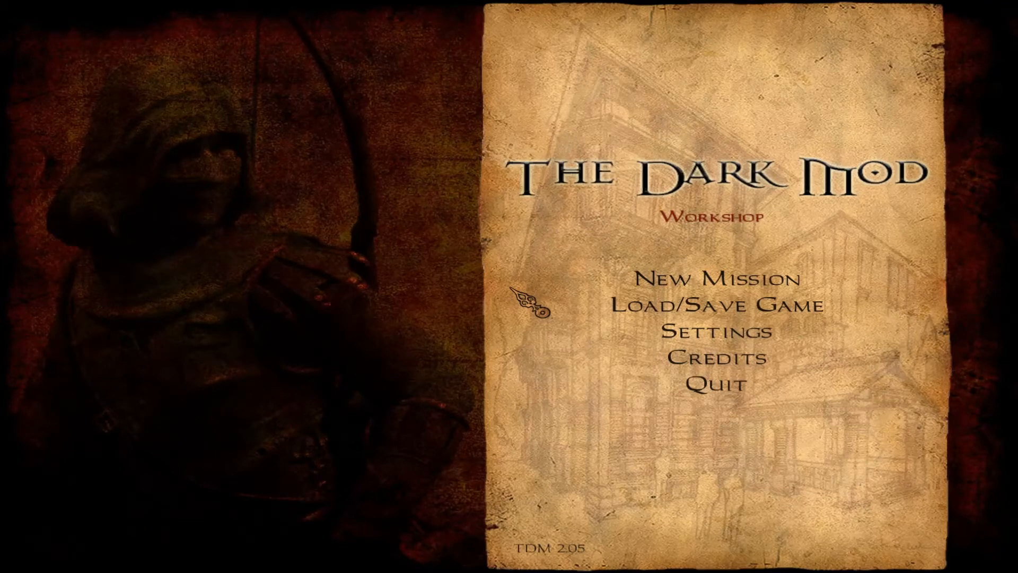
In The Dark Mod, compile the level with dmap man1, load it with map man1, and start the mission
key(grave)
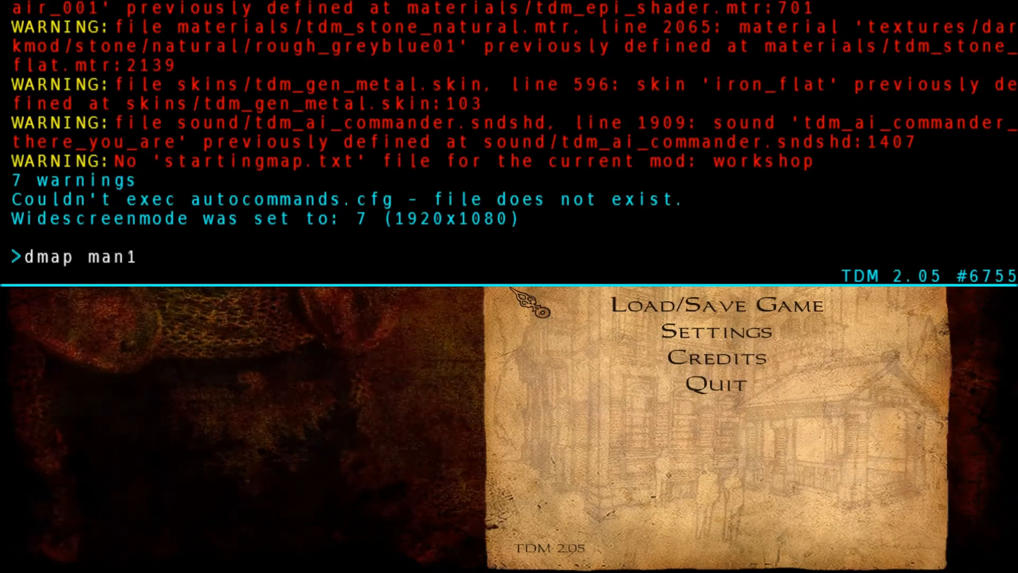
key(Return)
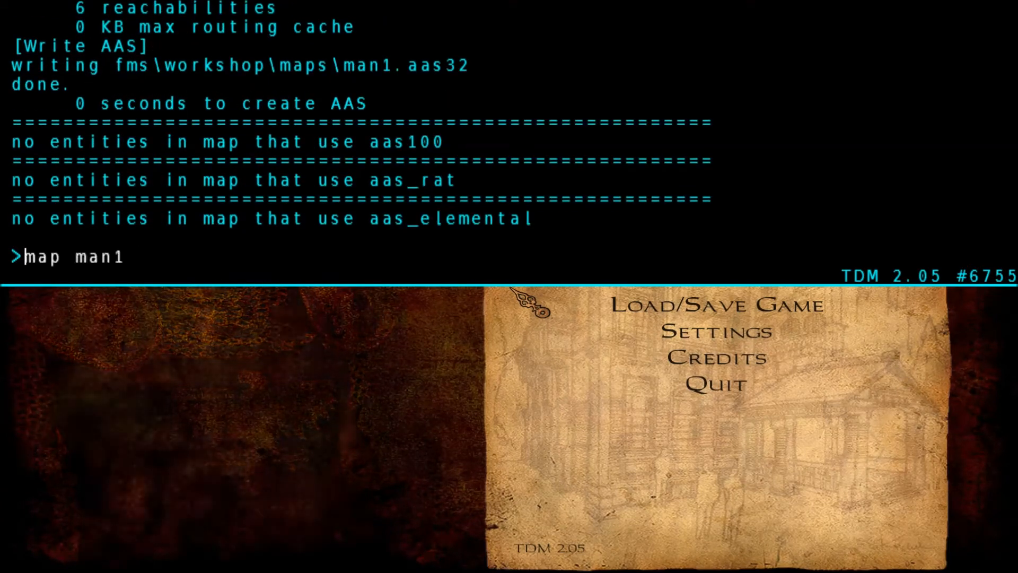
key(Delete)
key(Return)
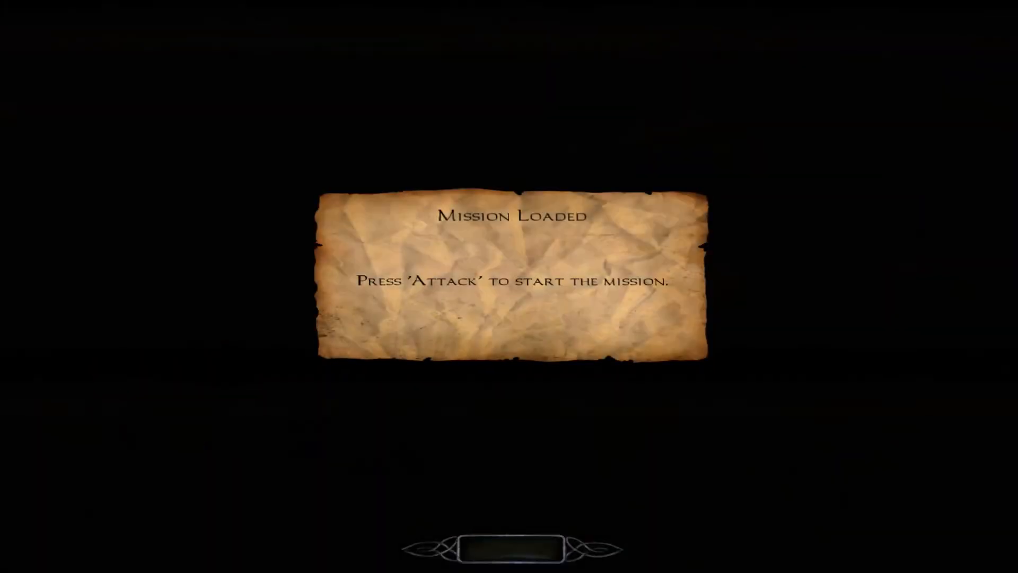
click(509, 286)
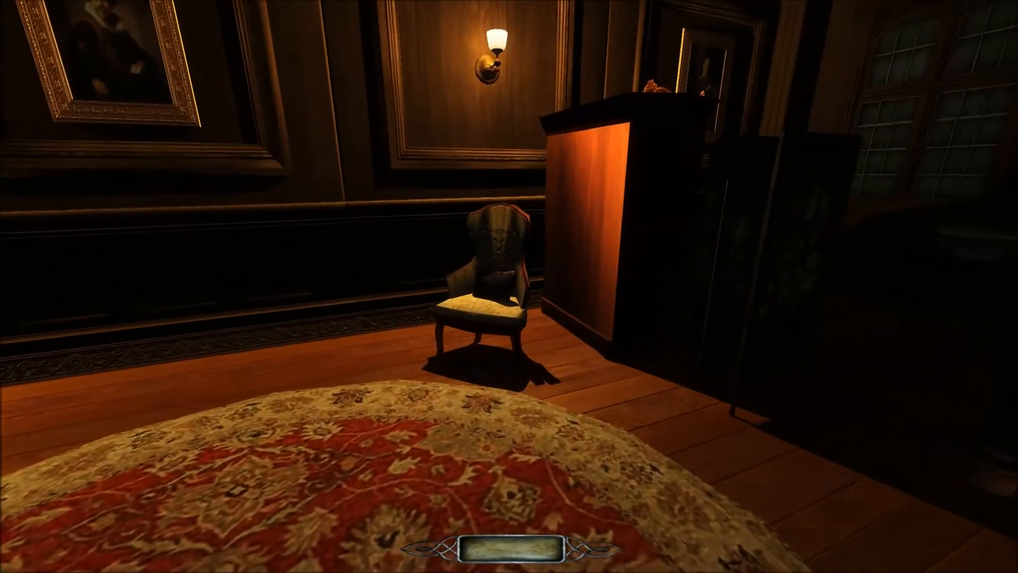
Walk through the furnished room and examine the chair, wall panels, ceiling trim and wooden doorway frame leading into the corridor
key(w)
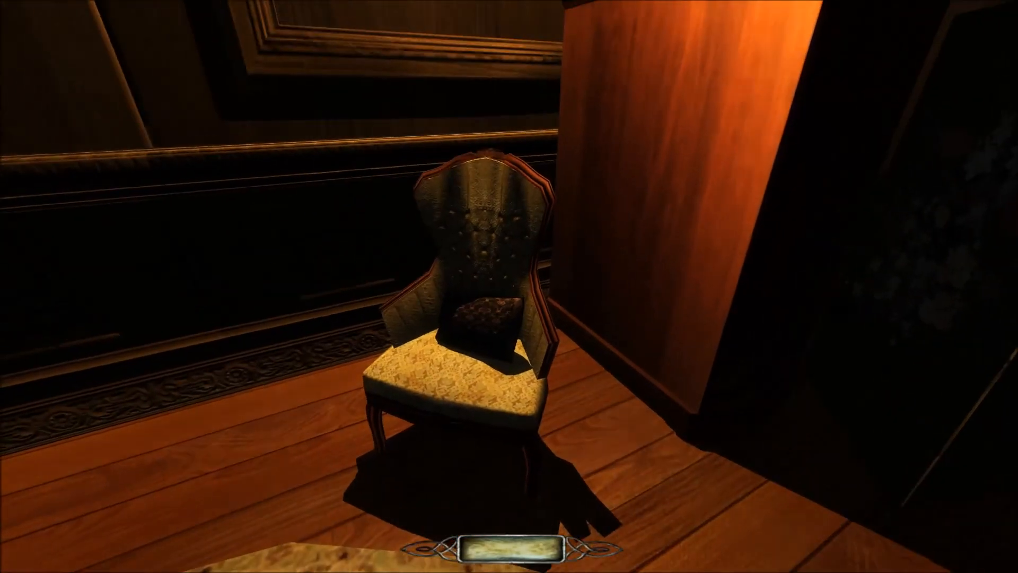
key(s)
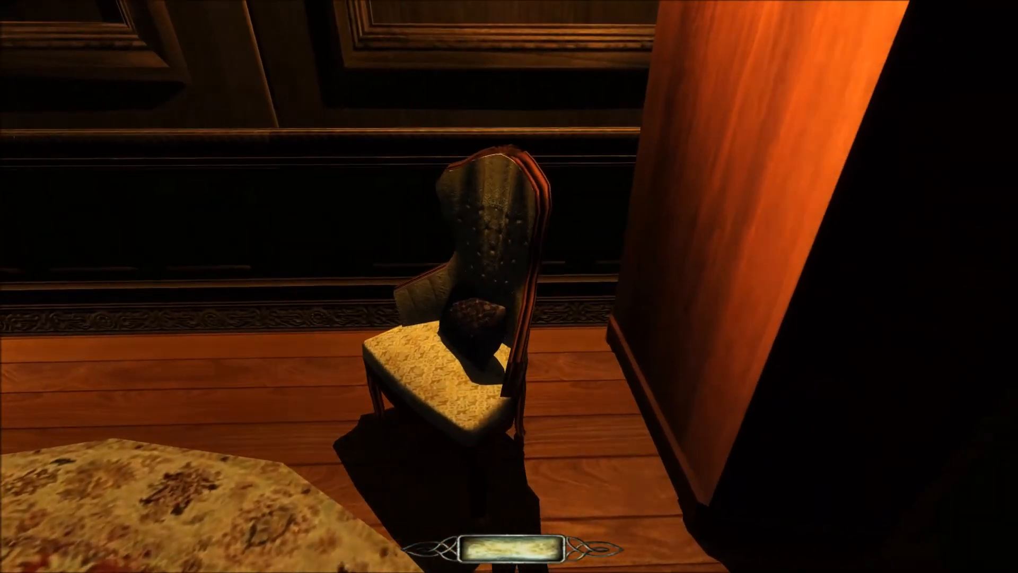
key(w)
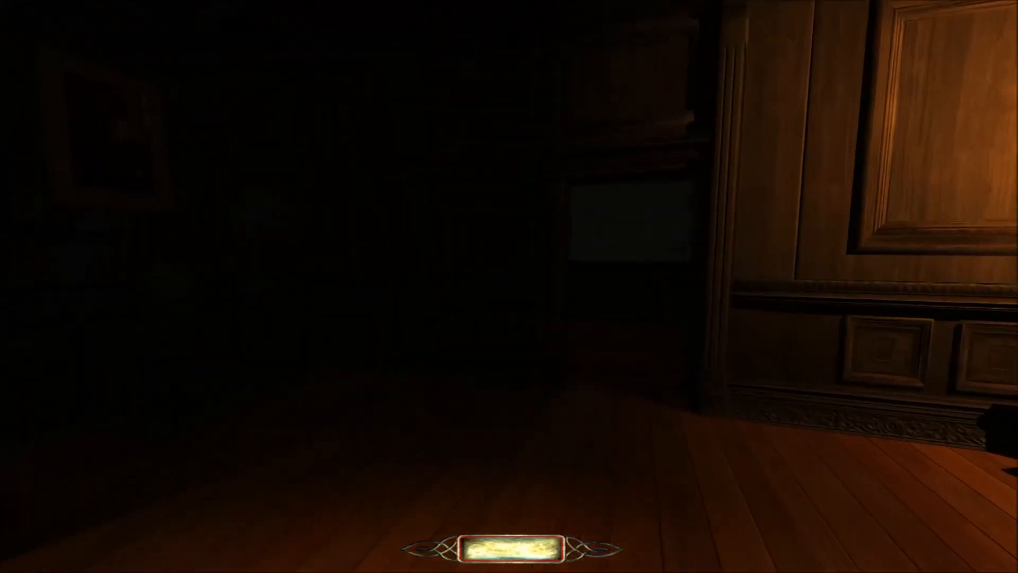
key(w)
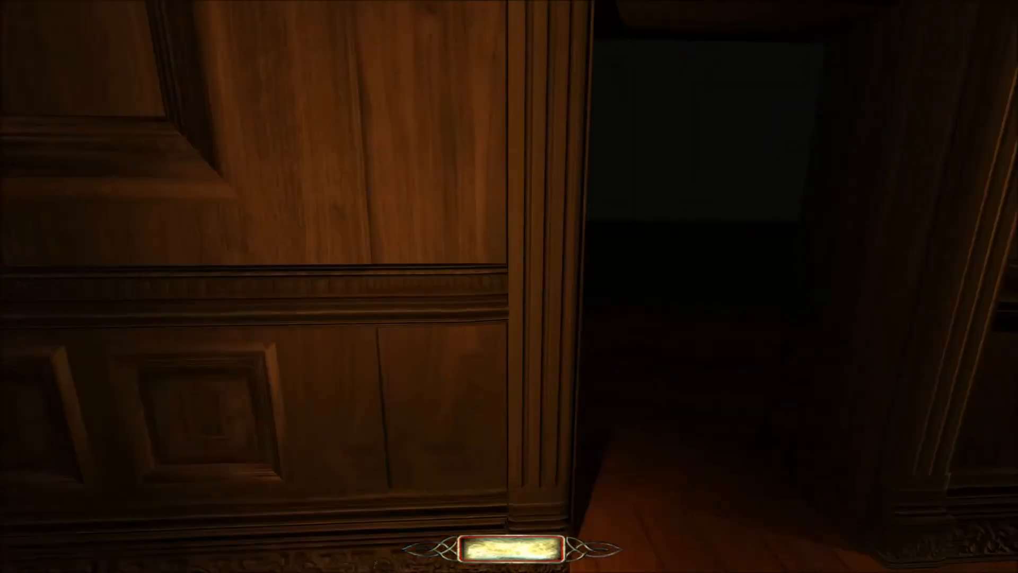
key(w)
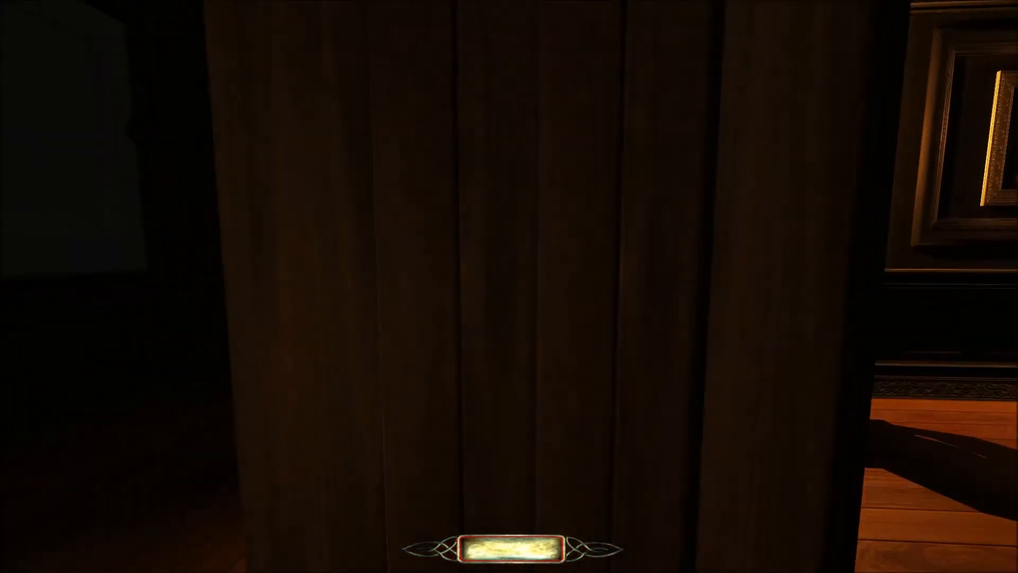
key(s)
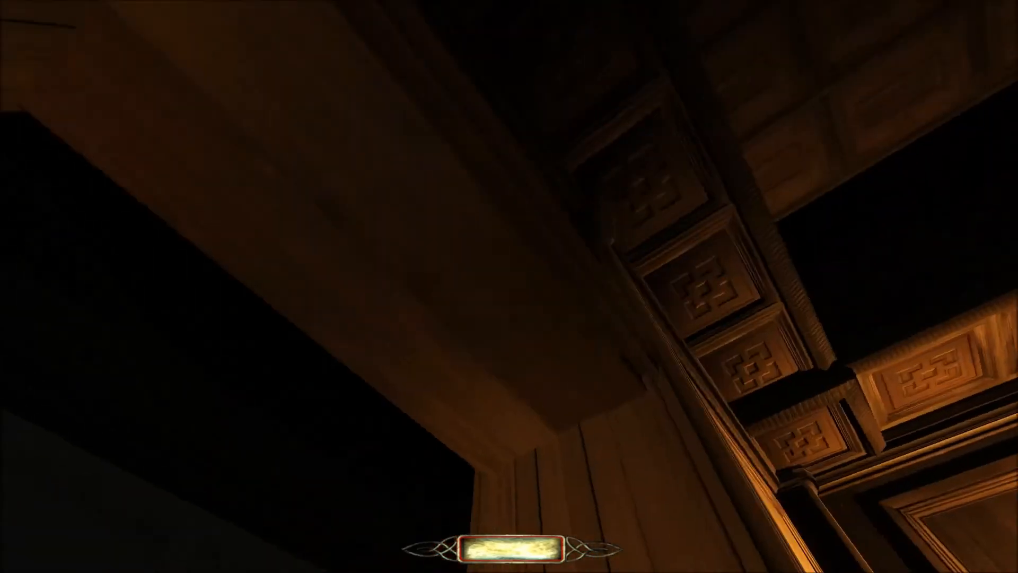
key(d)
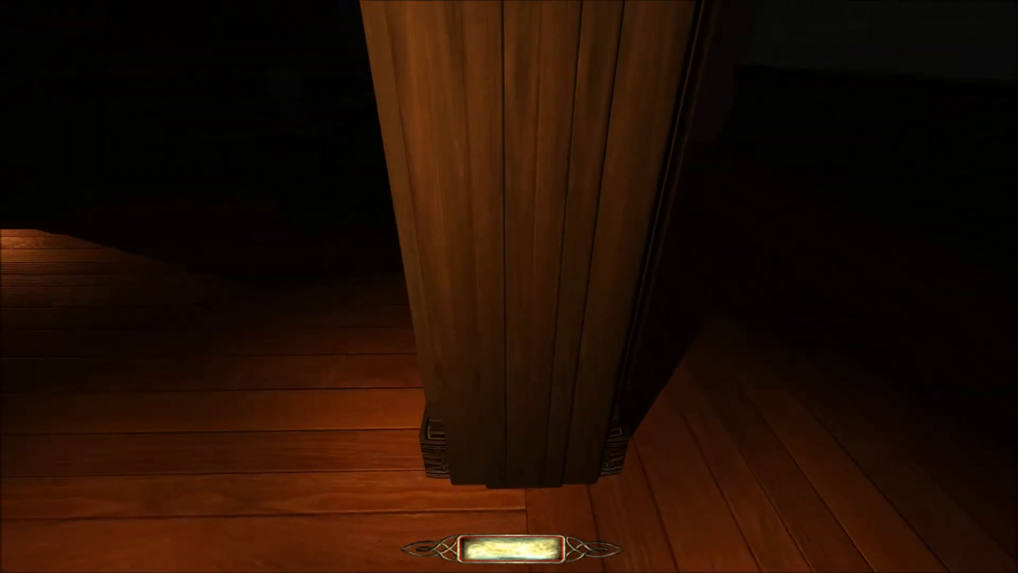
key(d)
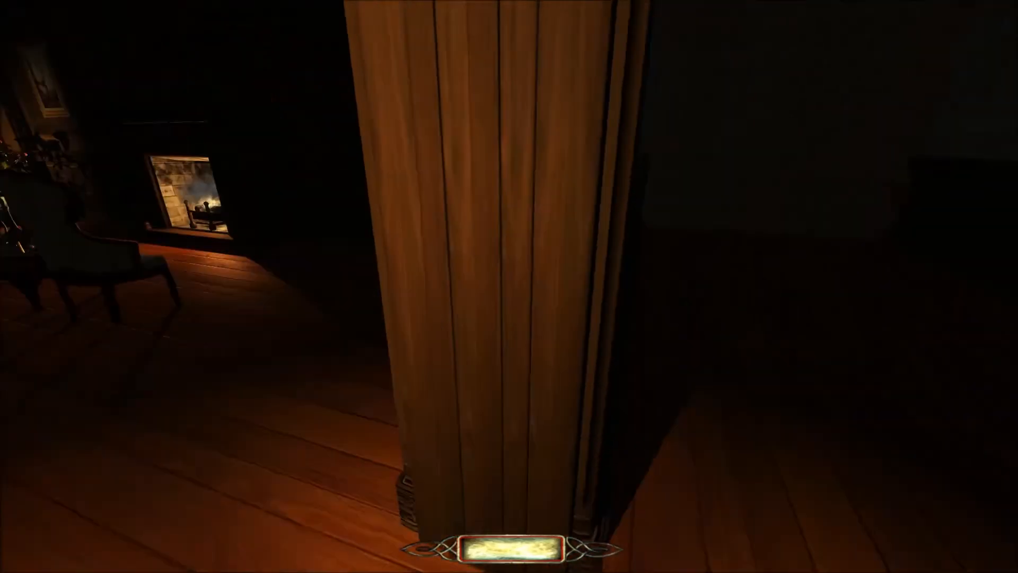
key(a)
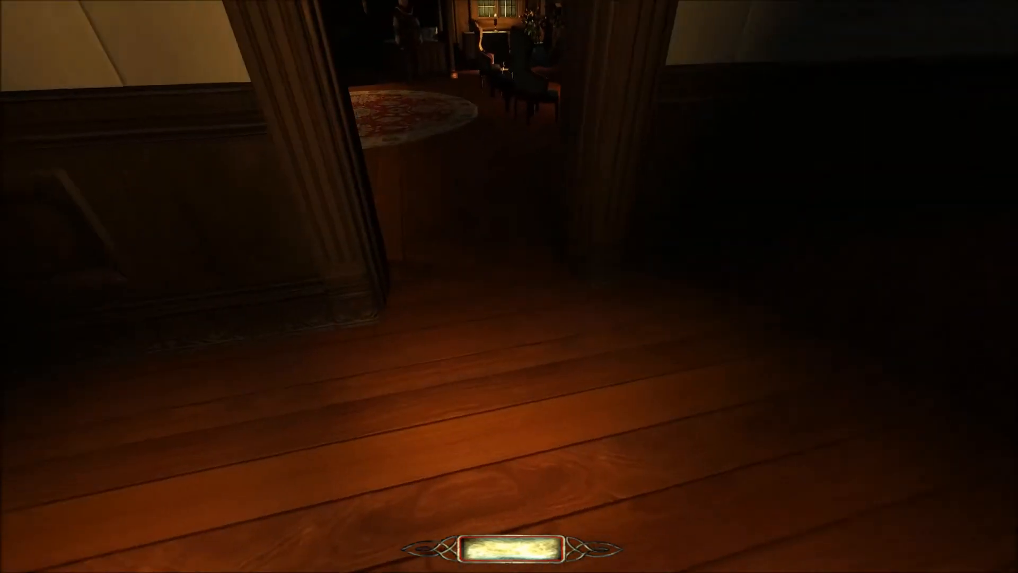
Walk along the corridor and examine its ceiling, white wall panels, gold ornament end walls and the lighting on them
key(w)
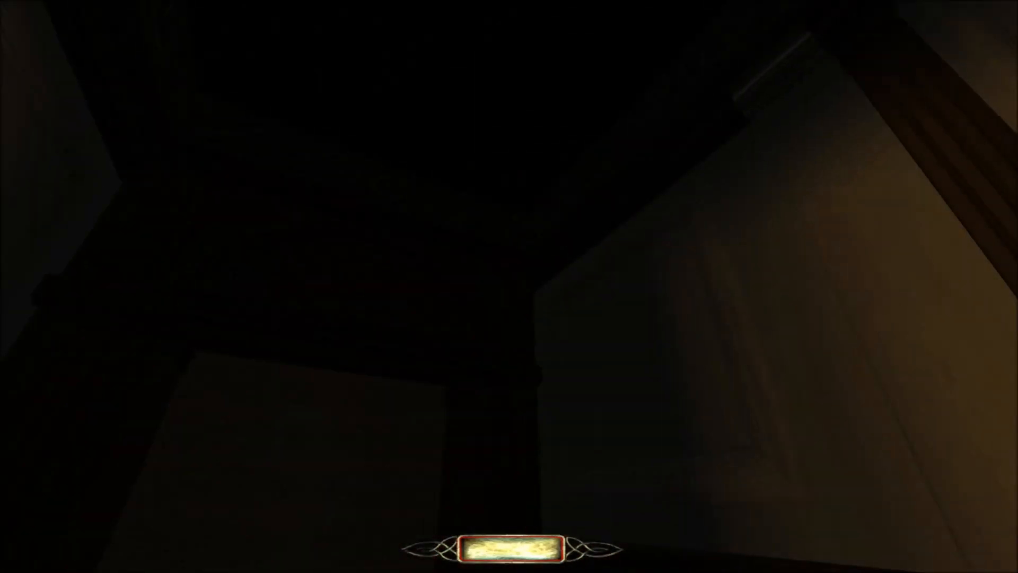
key(w)
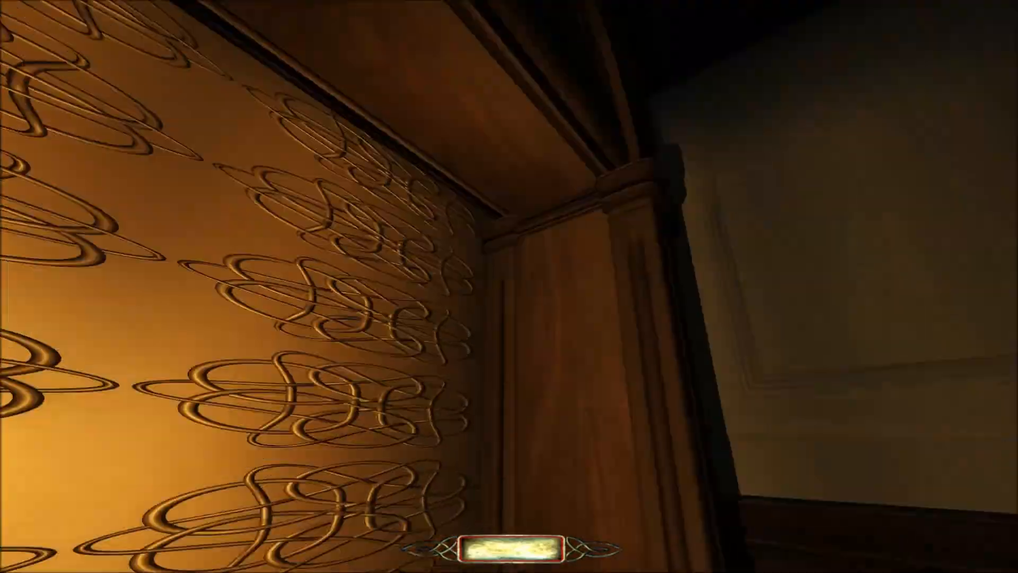
key(w)
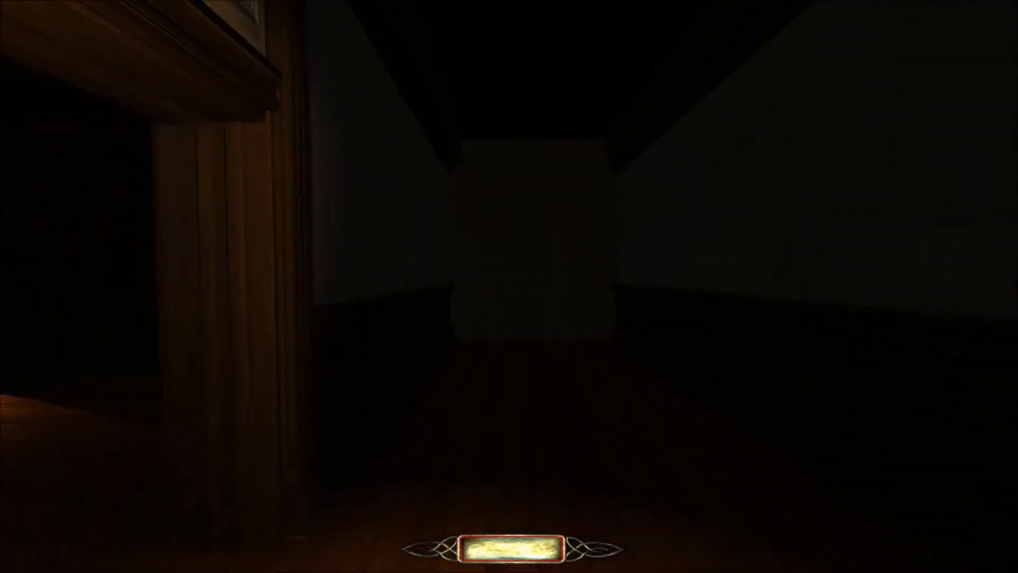
key(w)
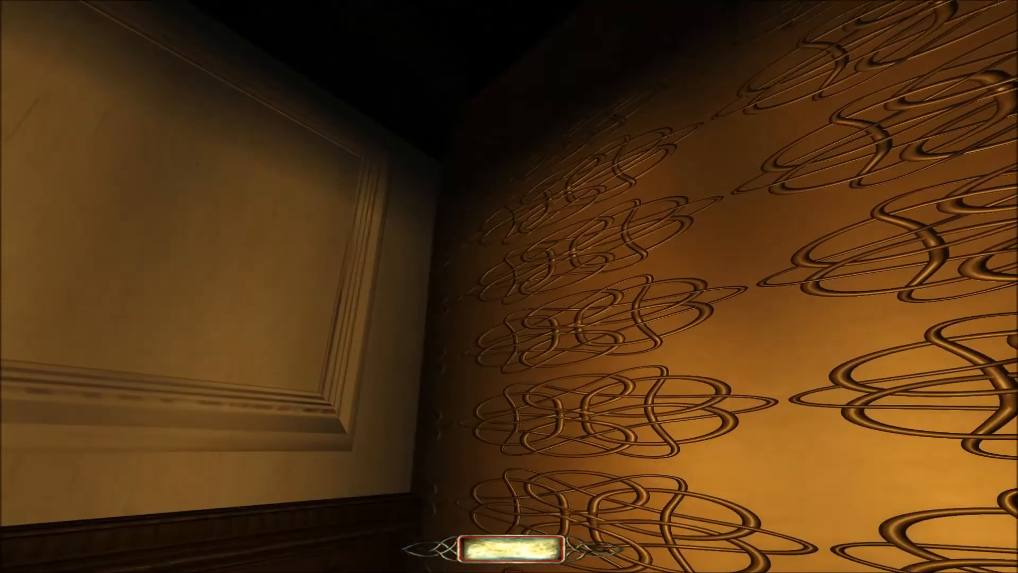
key(w)
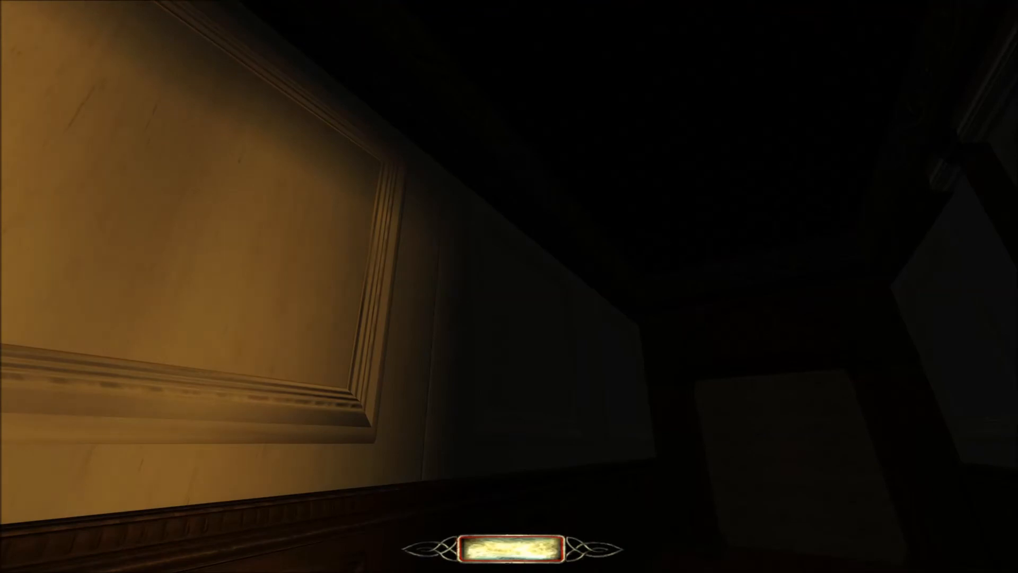
Turn on noclip through the game console and return to the corridor view
key(ctrl+alt+grave)
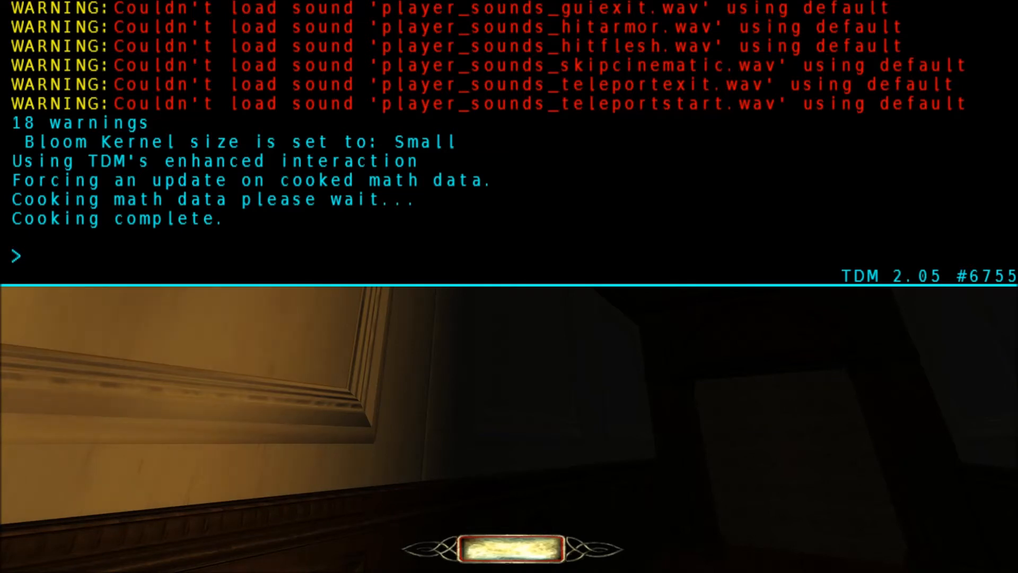
text(noclip)
key(Return)
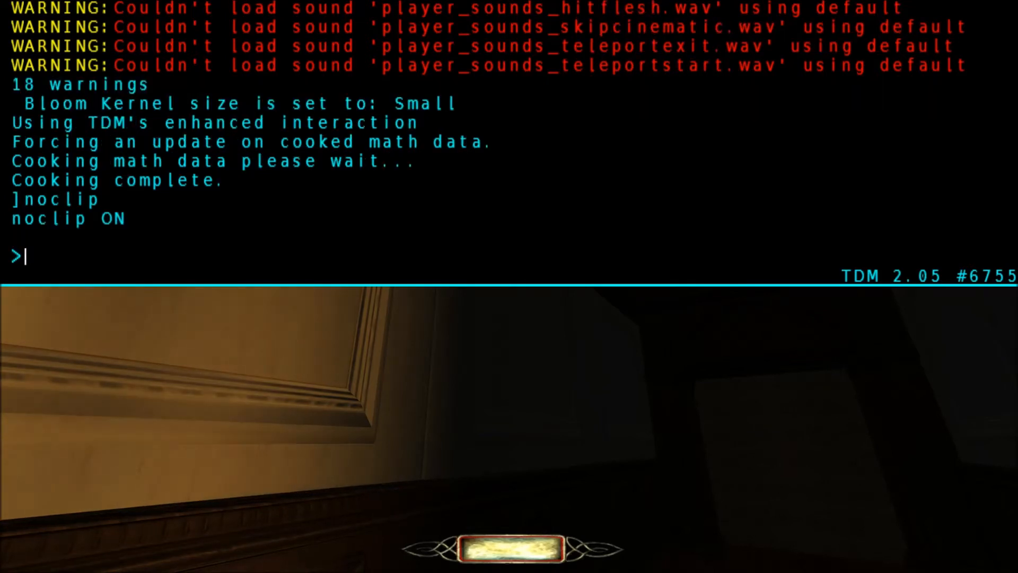
key(ctrl+alt+grave)
Fly through the corridor's walls into the adjoining rooms and examine their windows, doorways and wall joins from both sides
key(w)
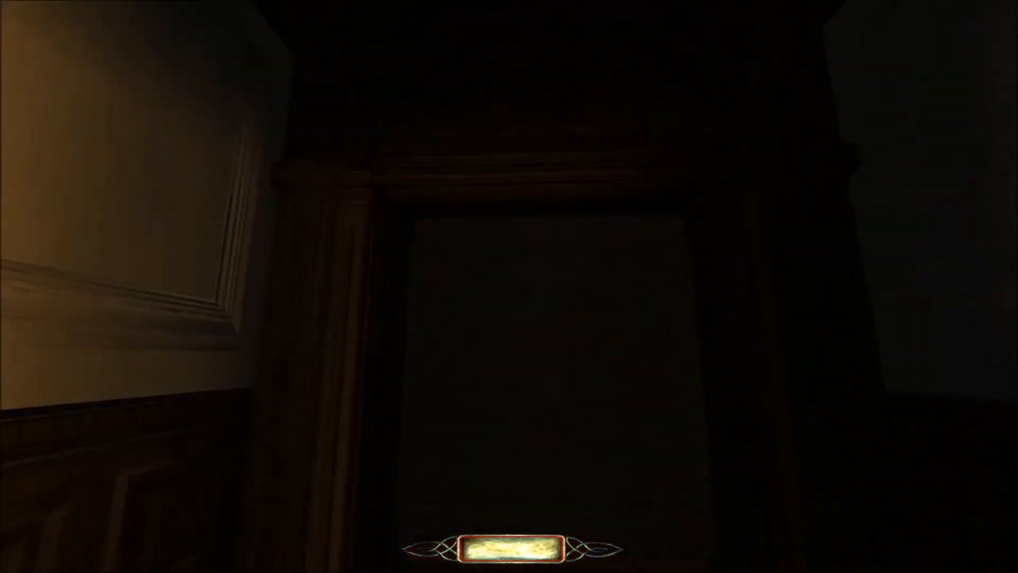
key(w)
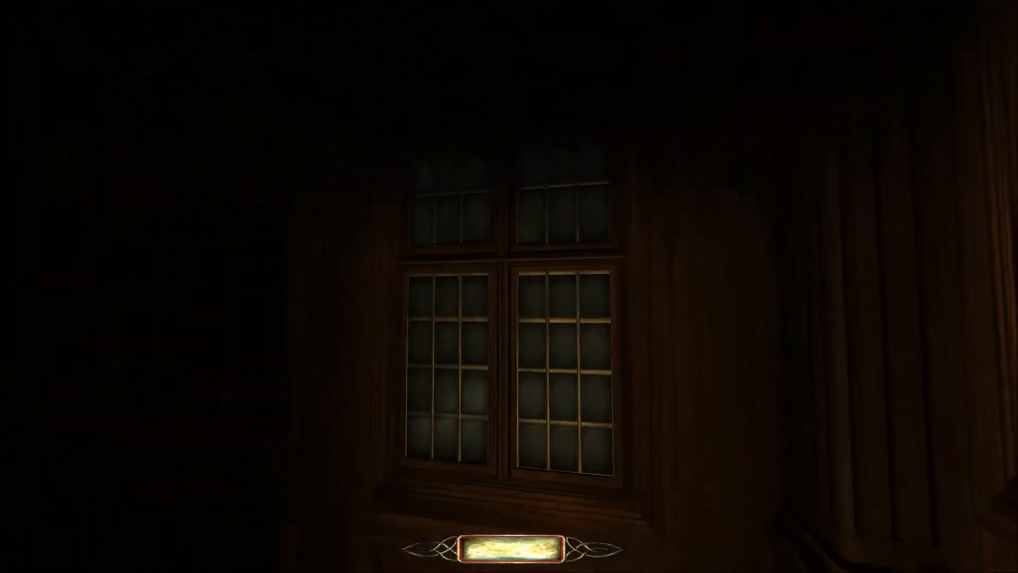
key(w)
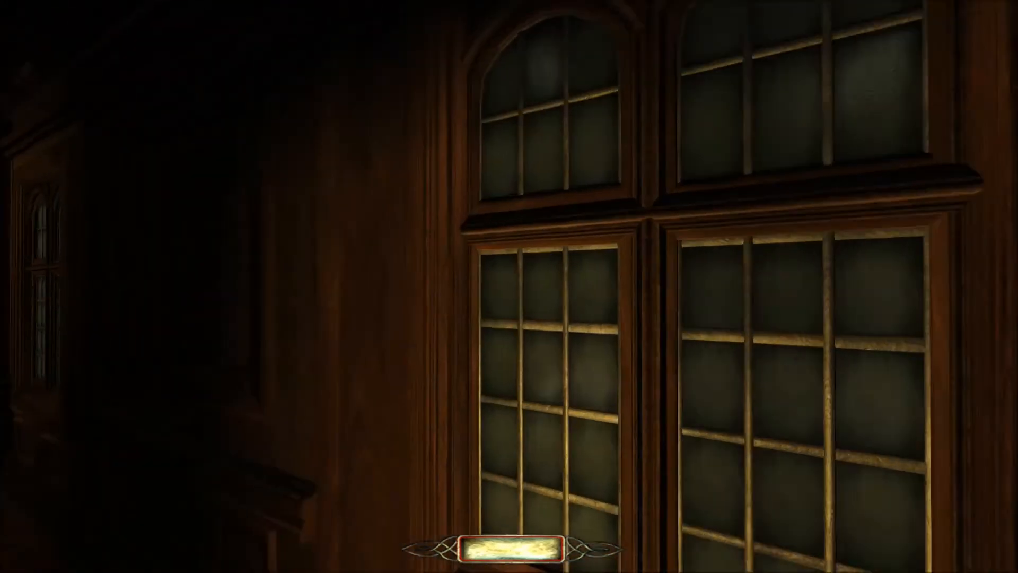
key(w)
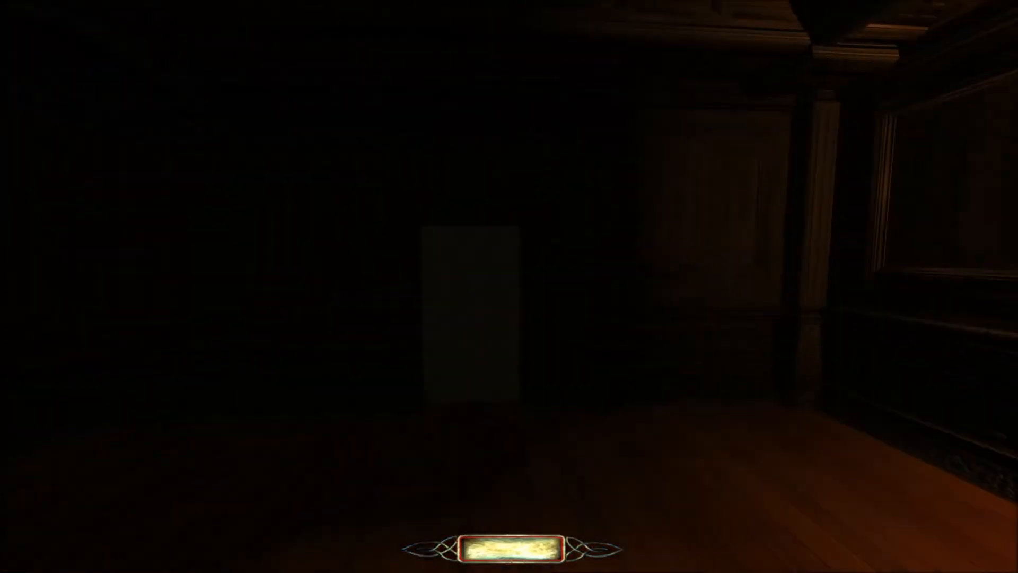
key(w)
key(w)
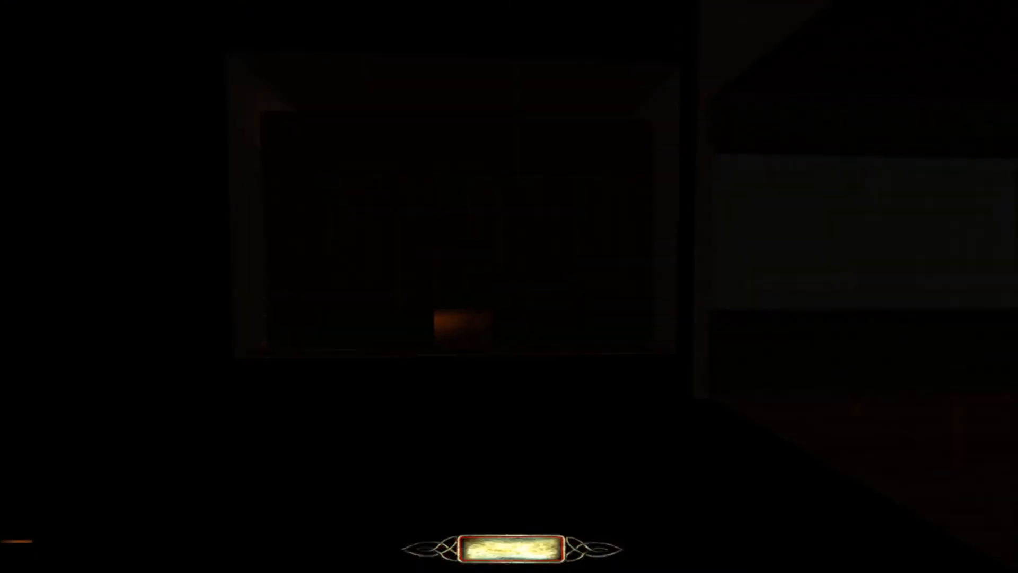
key(w)
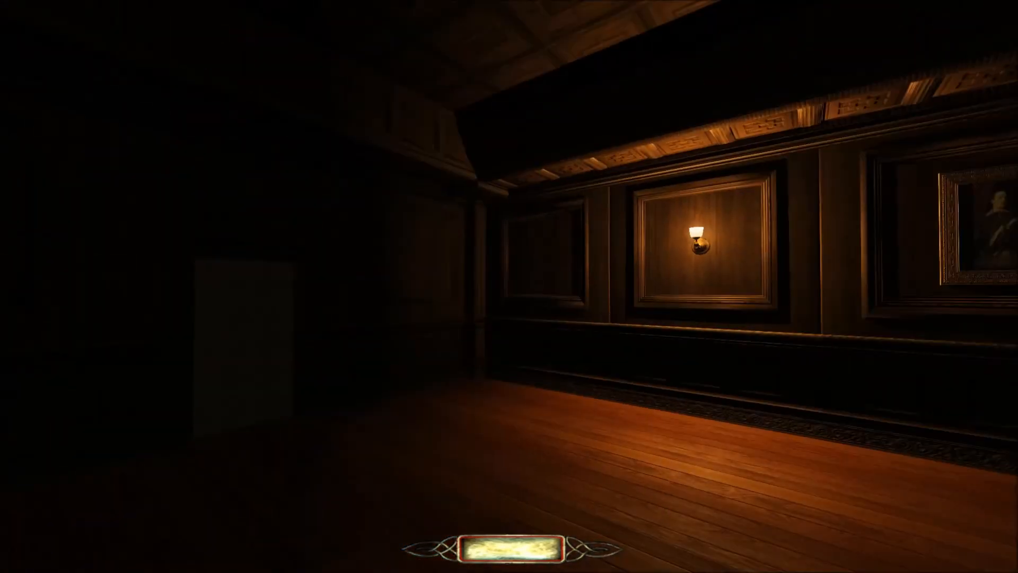
key(w)
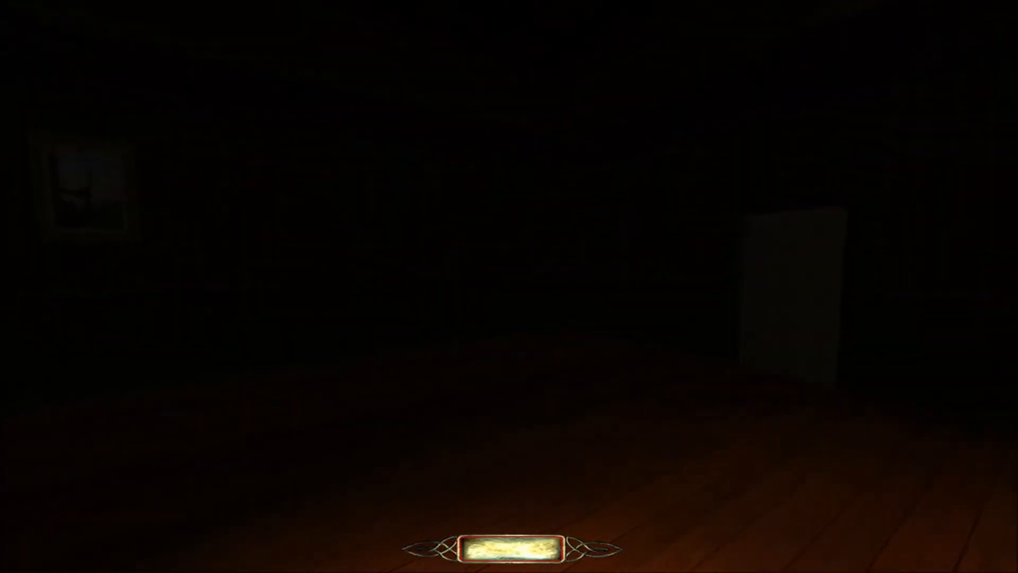
key(w)
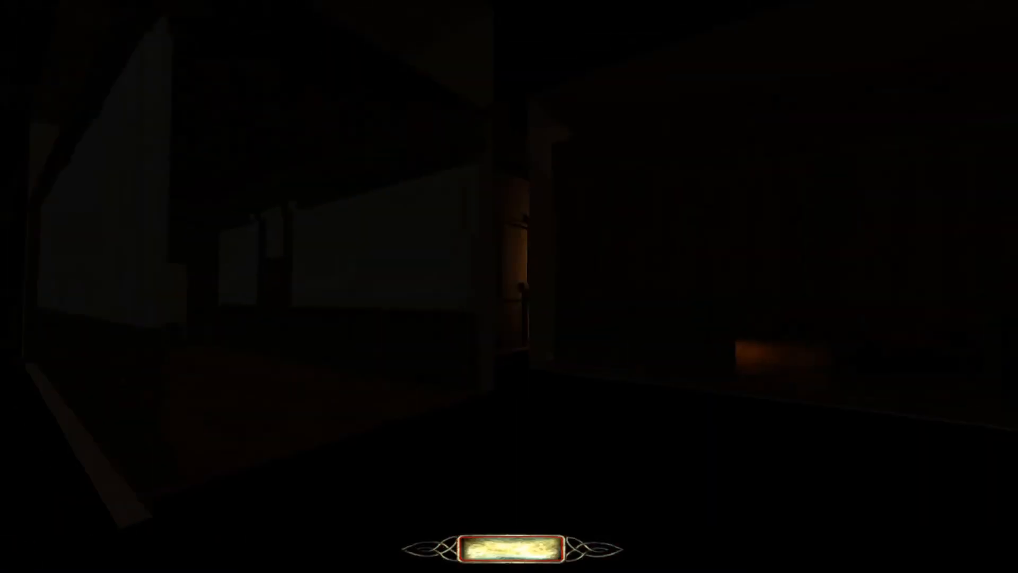
key(w)
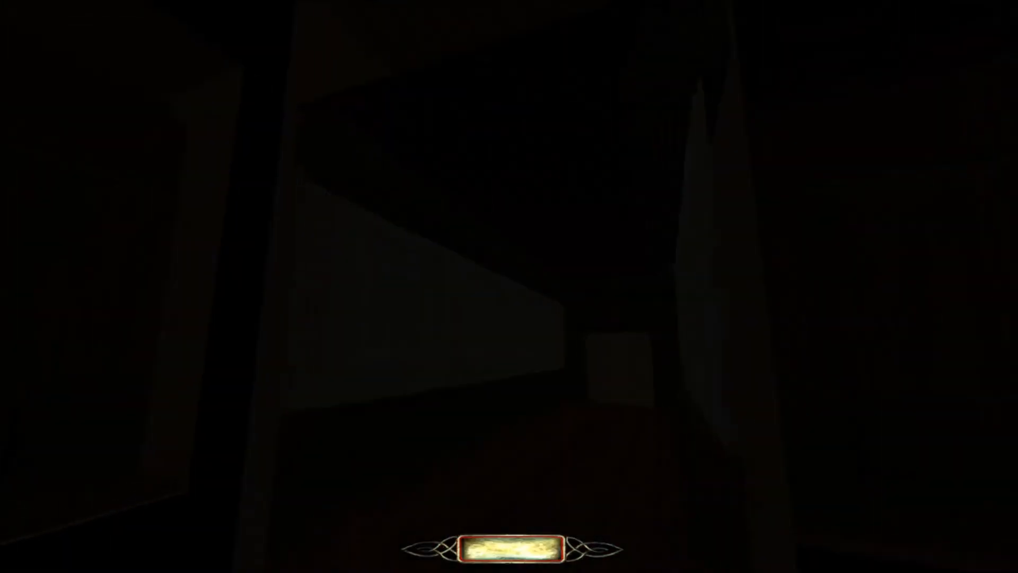
key(w)
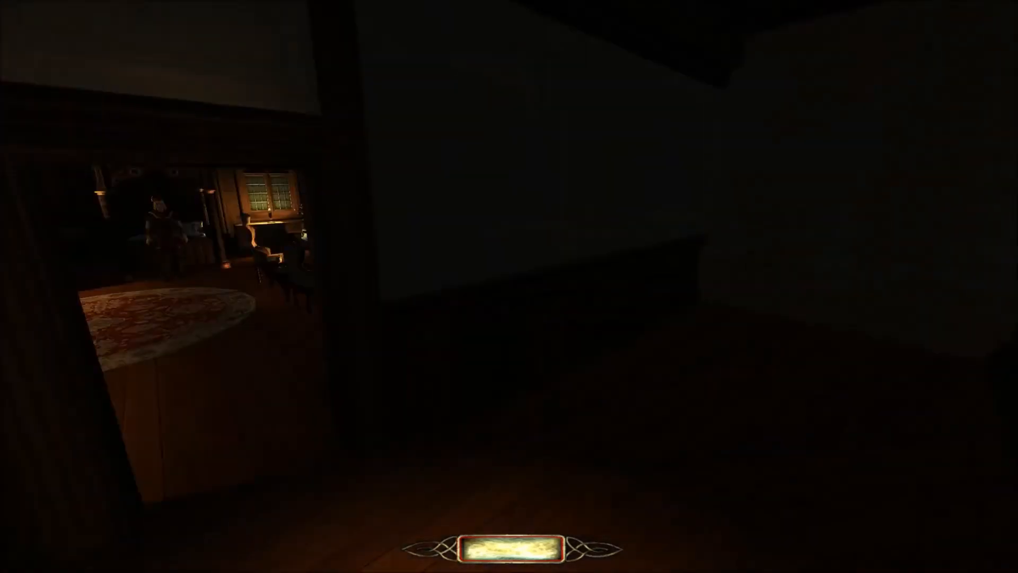
key(w)
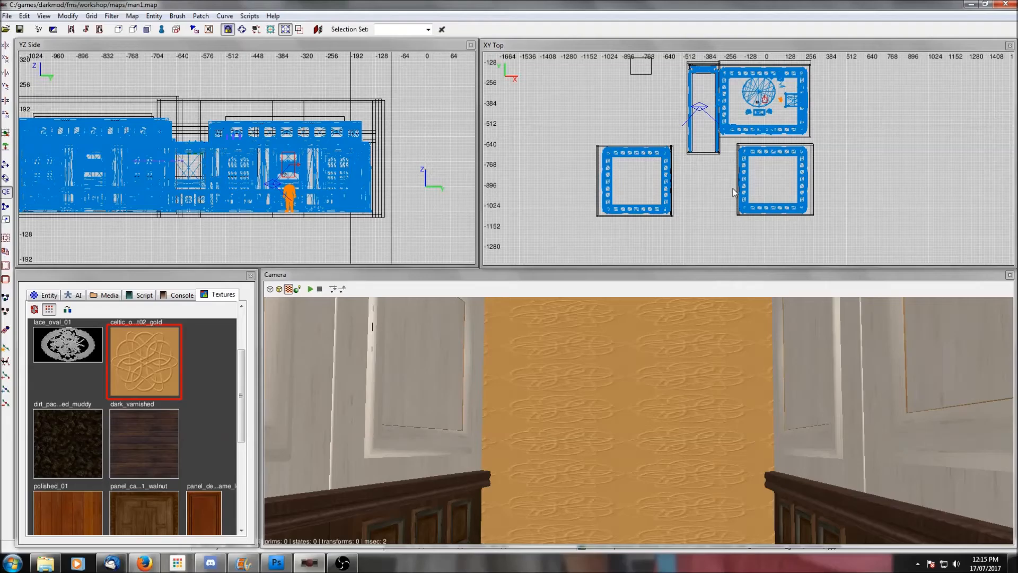
In DarkRadiant, select everything on the hallway layer to check its contents, deselect it, and make hallway the active layer
scroll(732, 189, down, 2)
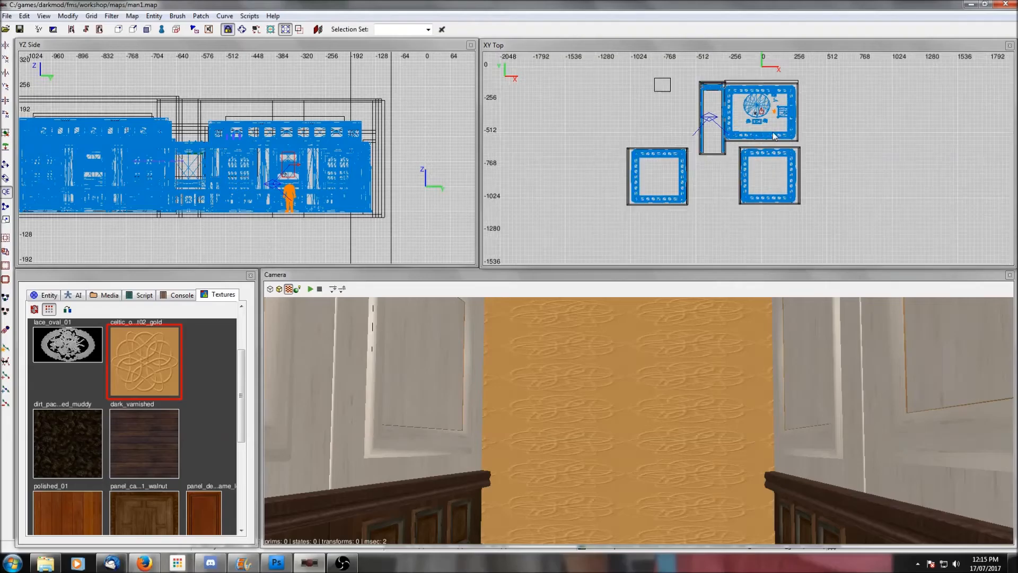
scroll(807, 131, up, 3)
key(ctrl+l)
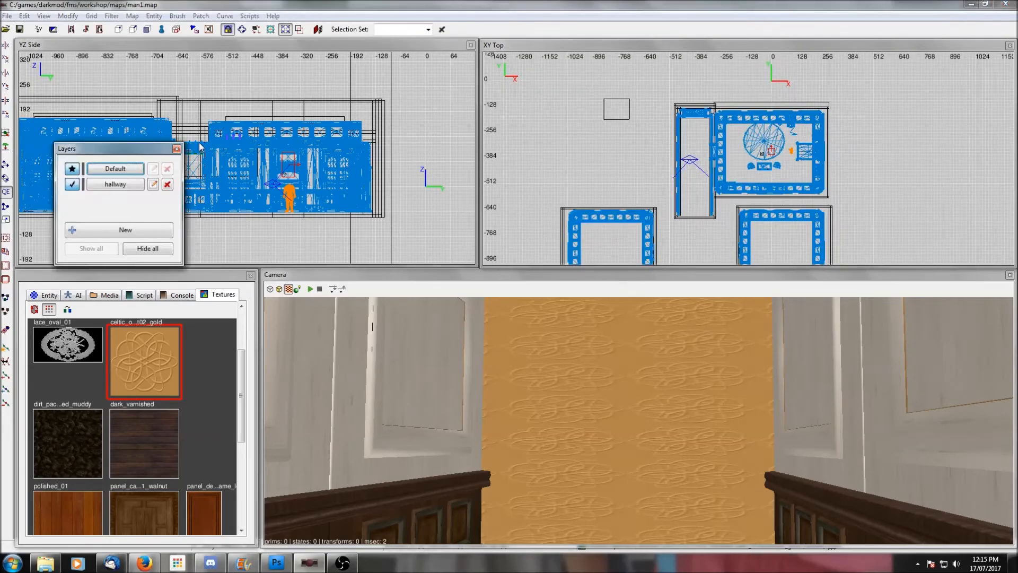
click(115, 185)
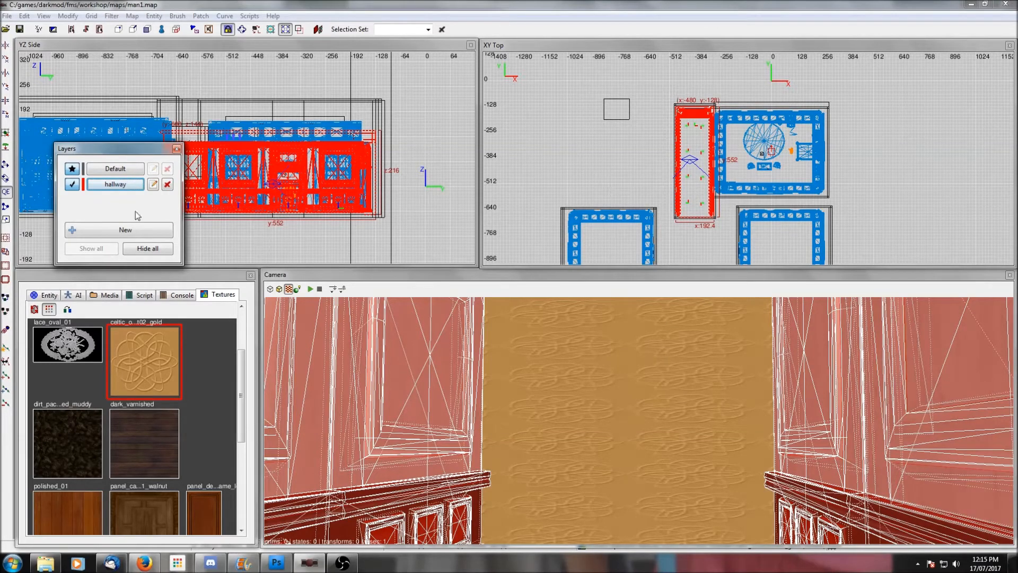
key(Escape)
click(72, 184)
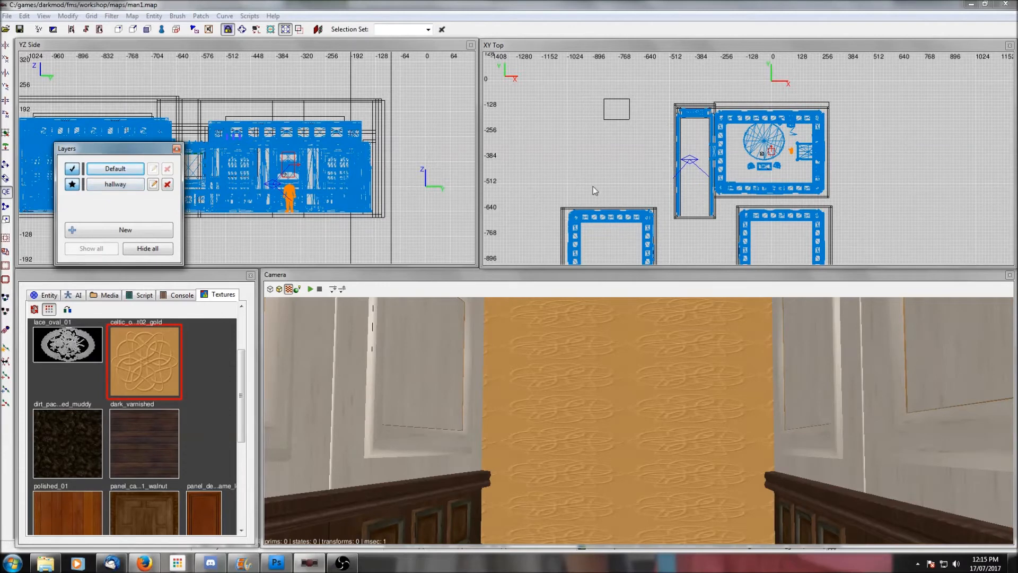
Select the corridor's whole area in the top view and hide the rest of the map
right_click(672, 348)
shift+click(673, 348)
shift+click(672, 348)
right_click(672, 348)
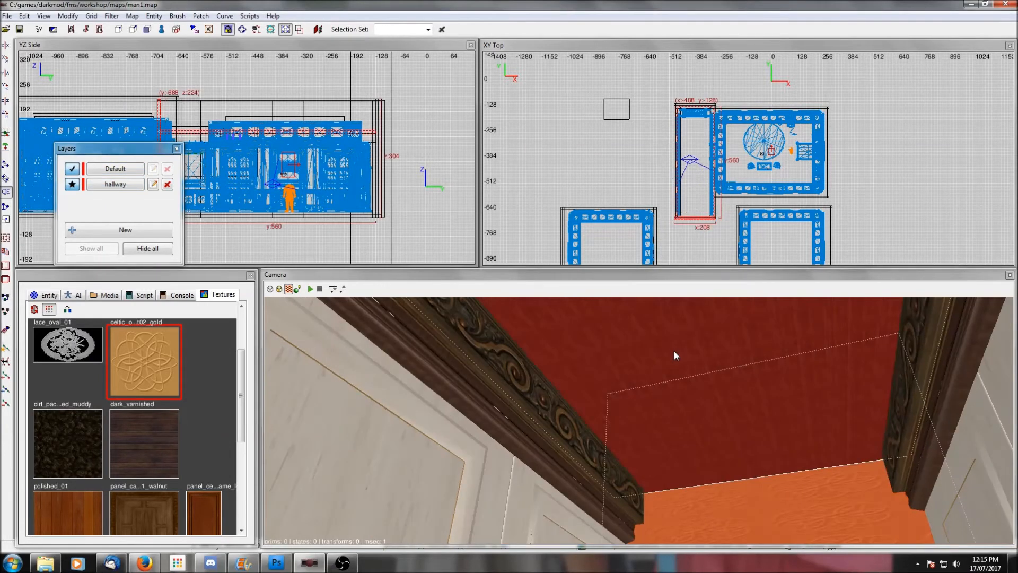
key(Escape)
scroll(608, 160, up, 1)
shift+drag(647, 78, 716, 244)
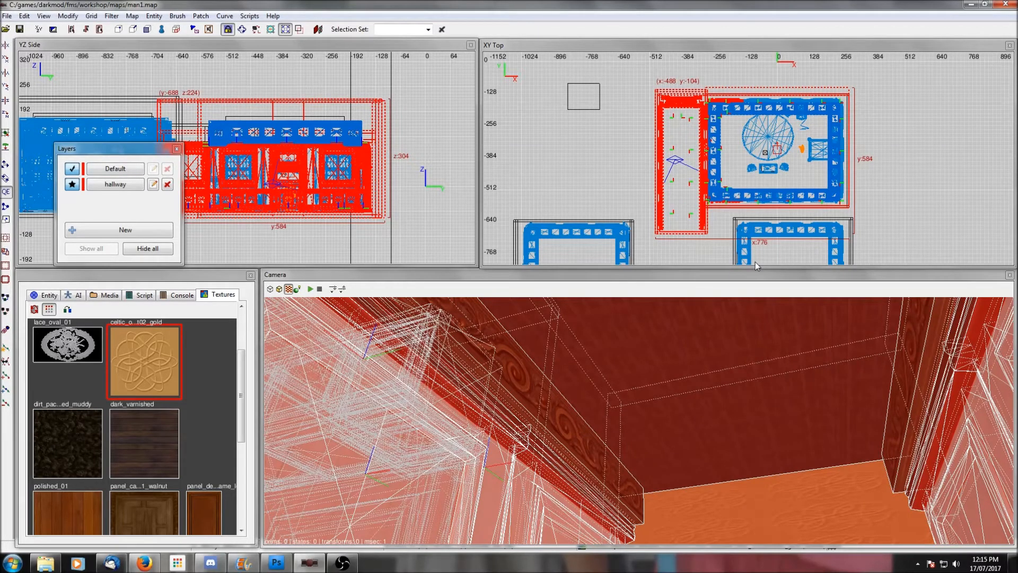
key(shift+h)
key(Escape)
Delete the leftover brush at the corridor's end corner and hide the adjoining room's remaining walls beside the corridor
mouse_move(710, 83)
mouse_down()
mouse_move(875, 233)
mouse_move(710, 85)
mouse_up()
key(BackSpace)
key(h)
shift+click(710, 115)
shift+click(708, 143)
shift+click(709, 176)
key(h)
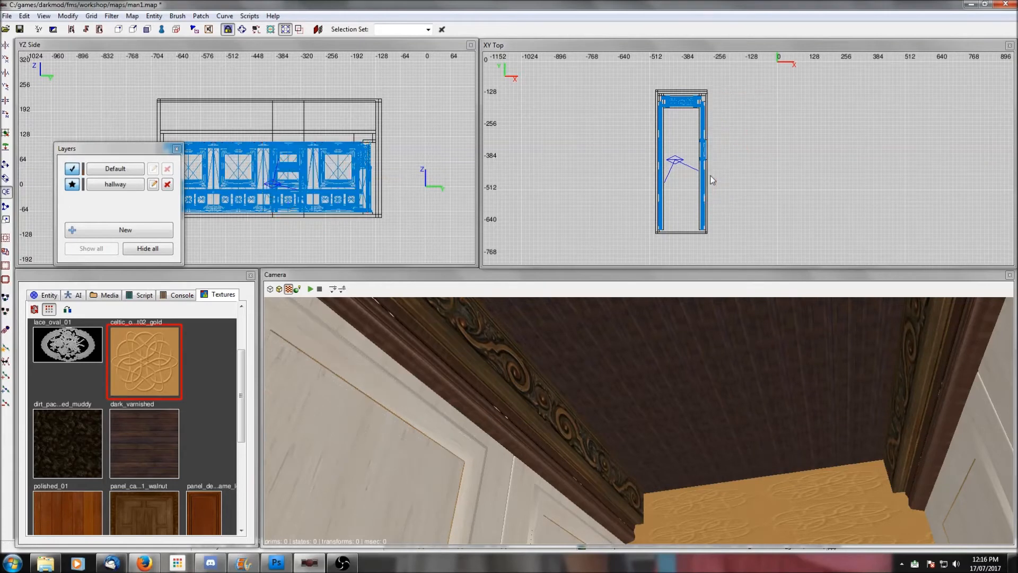
Apply the celtic gold ornament texture to the corridor's dark outer wall around the doorway
right_click(746, 335)
scroll(746, 335, down, 5)
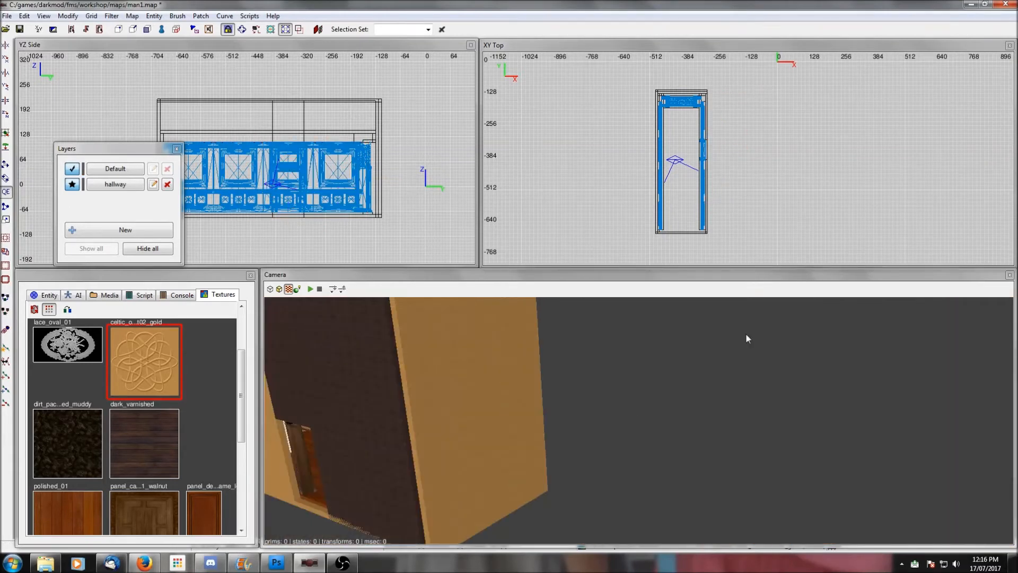
right_click(750, 335)
shift+click(654, 376)
click(167, 384)
key(Escape)
right_click(604, 386)
scroll(604, 386, up, 5)
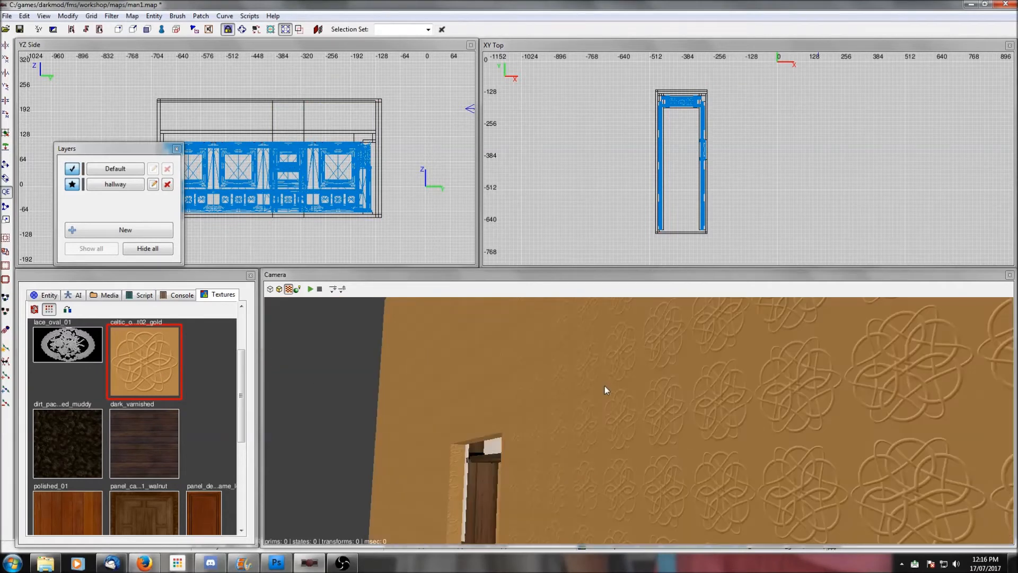
Stretch the corridor's outer side wall brush at its end corner so it meets the end wall
scroll(604, 386, down, 4)
right_click(605, 386)
shift+click(581, 379)
scroll(742, 197, up, 4)
mouse_move(742, 196)
right_down()
mouse_move(779, 287)
mouse_move(749, 72)
right_up()
scroll(742, 196, up, 4)
drag(727, 164, 727, 152)
Fly around the isolated corridor and examine its outer walls, end corners and interior for gaps
right_click(698, 345)
right_click(698, 344)
key(Escape)
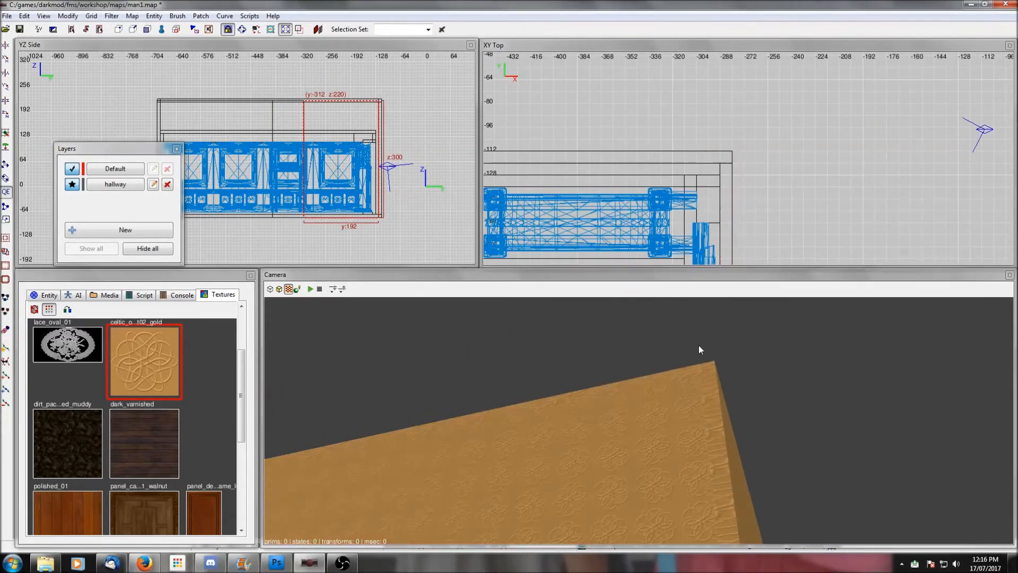
scroll(698, 344, up, 5)
scroll(698, 345, down, 2)
scroll(698, 344, down, 4)
scroll(699, 344, up, 3)
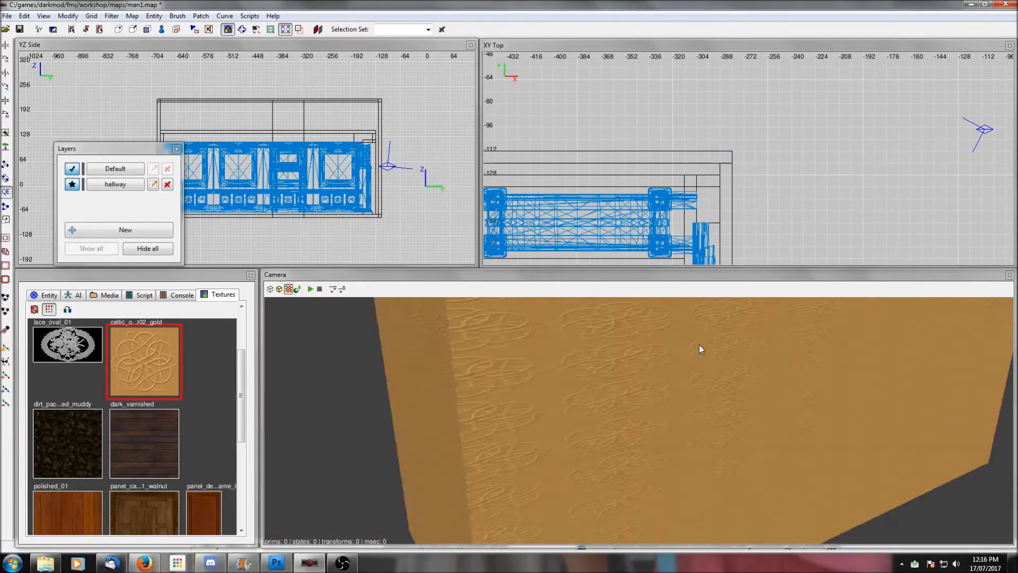
scroll(698, 344, down, 3)
scroll(642, 157, down, 4)
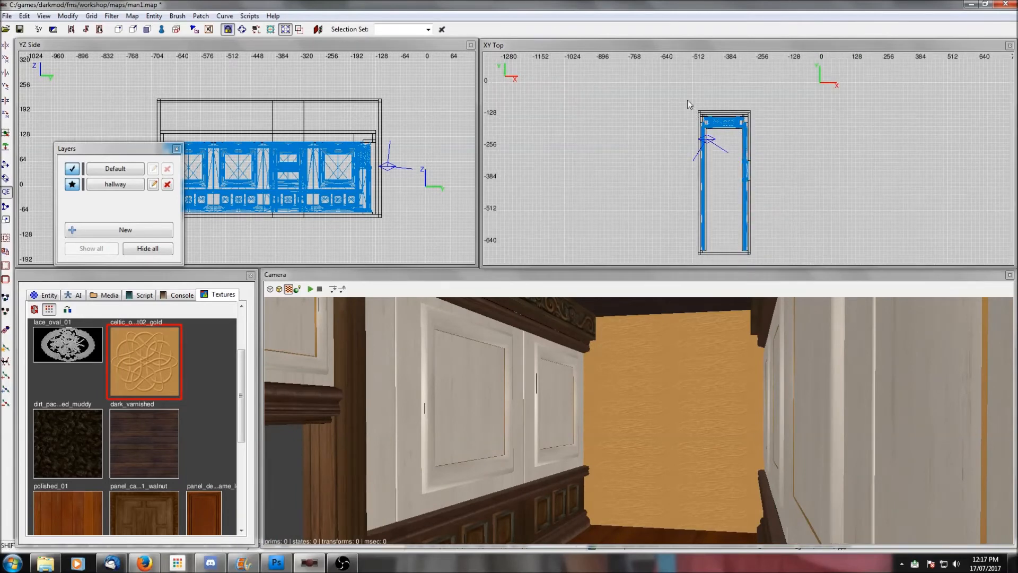
Select the entire isolated corridor and save it as the prefab hall1
shift+drag(691, 109, 765, 259)
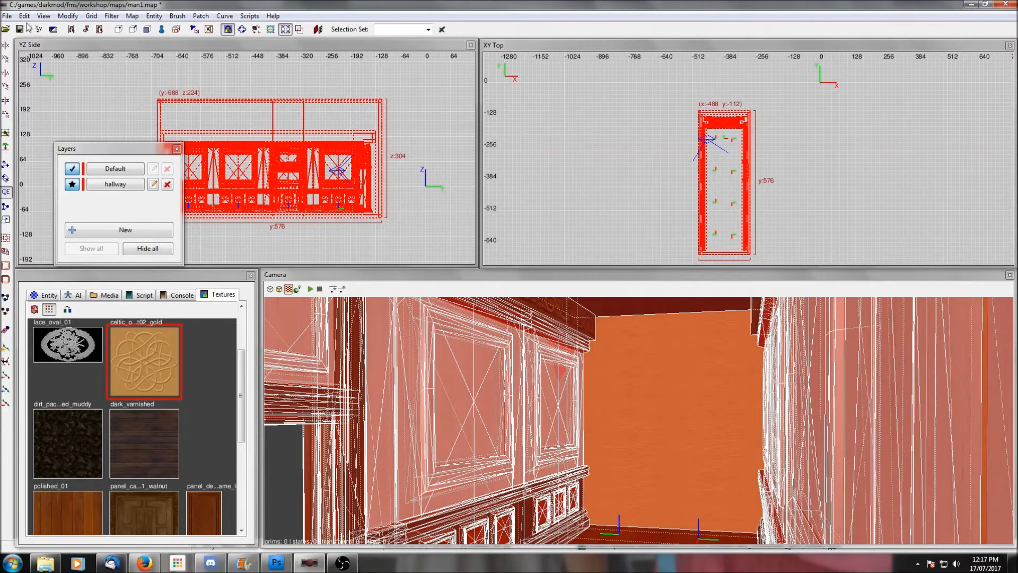
click(25, 16)
mouse_move(8, 16)
click(37, 131)
text(asdf)
click(655, 170)
Unhide the rest of the map and insert the hall1.pfb prefab beyond the original corridor, between the two square rooms
key(Escape)
key(shift+h)
right_drag(822, 173, 790, 55)
right_click(716, 194)
click(747, 244)
click(154, 433)
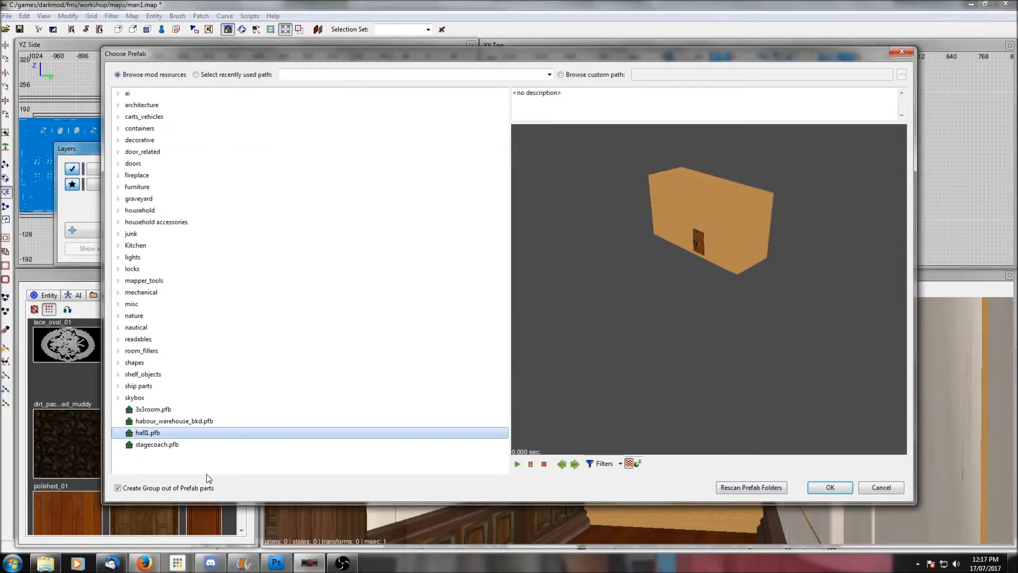
click(815, 489)
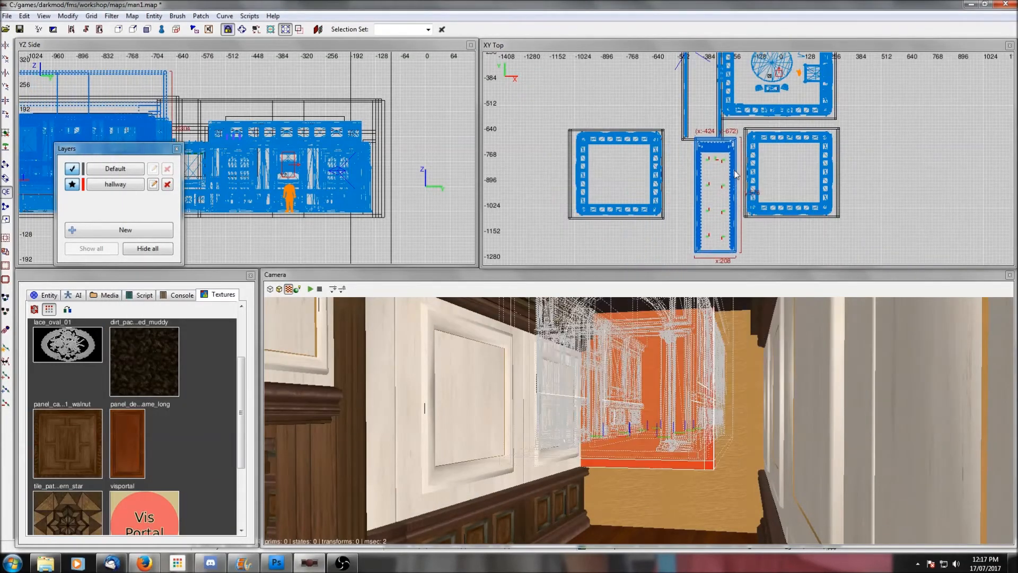
Move the inserted corridor section away from the original corridor's end, to about x -424, y -752
drag(736, 170, 738, 169)
scroll(741, 176, up, 2)
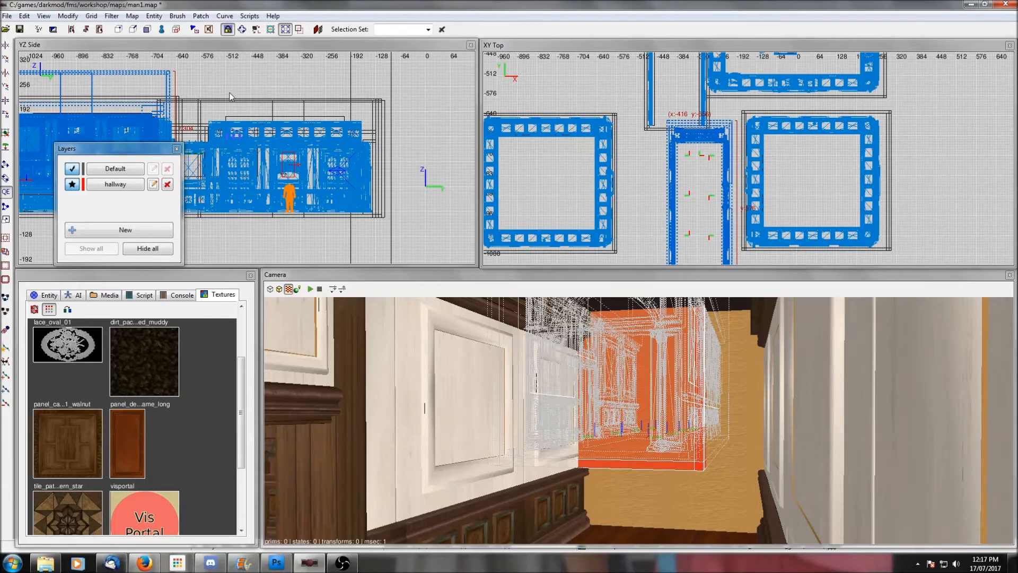
key(l)
scroll(233, 90, down, 3)
right_drag(233, 90, 366, 82)
mouse_move(705, 134)
mouse_down()
mouse_move(593, 242)
mouse_move(703, 134)
mouse_up()
drag(316, 111, 298, 112)
scroll(298, 168, up, 8)
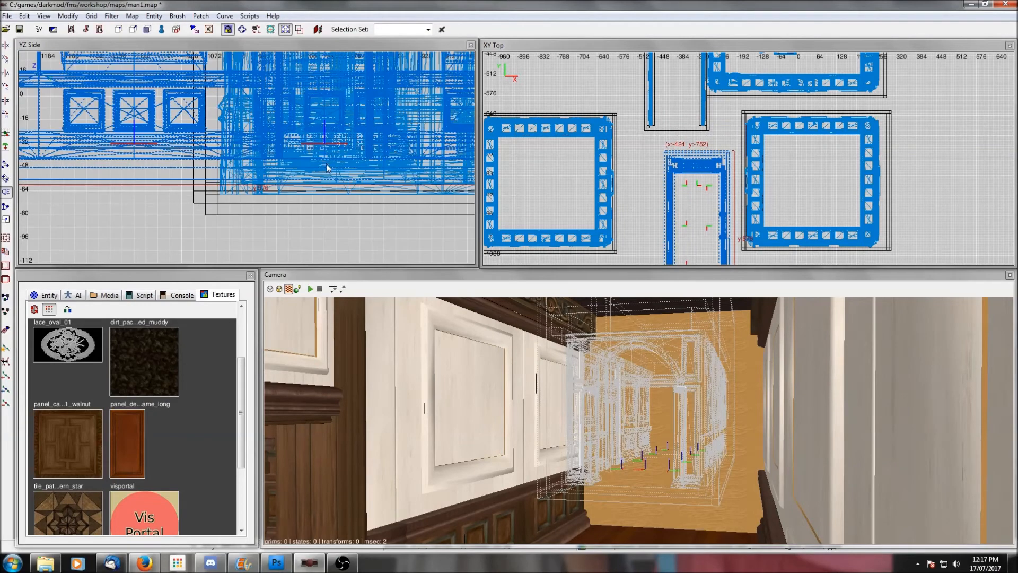
Hide the Default layer and move the inserted corridor section down to the original corridor's floor level, close to its end
key(l)
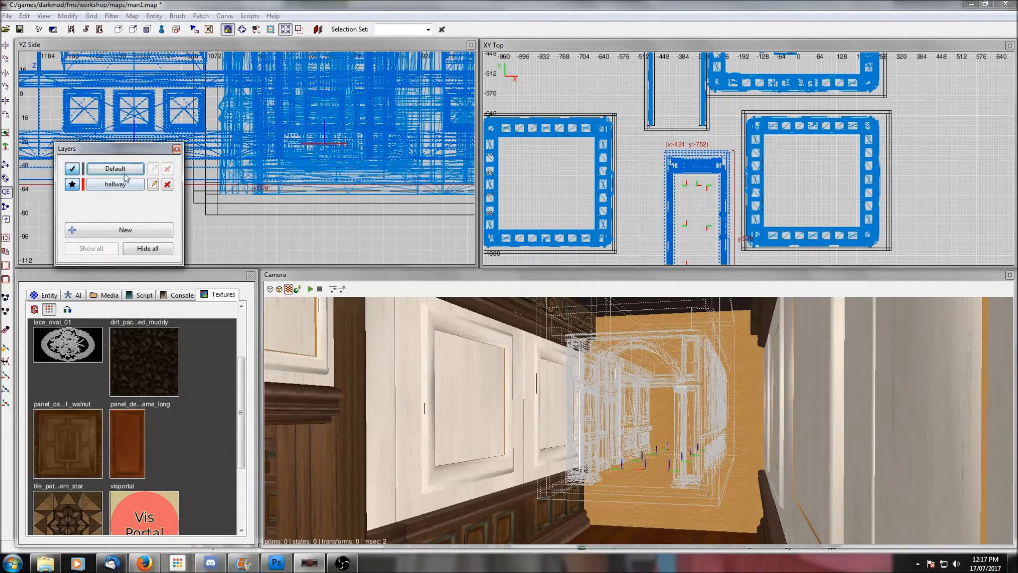
click(72, 169)
click(176, 148)
scroll(346, 165, down, 4)
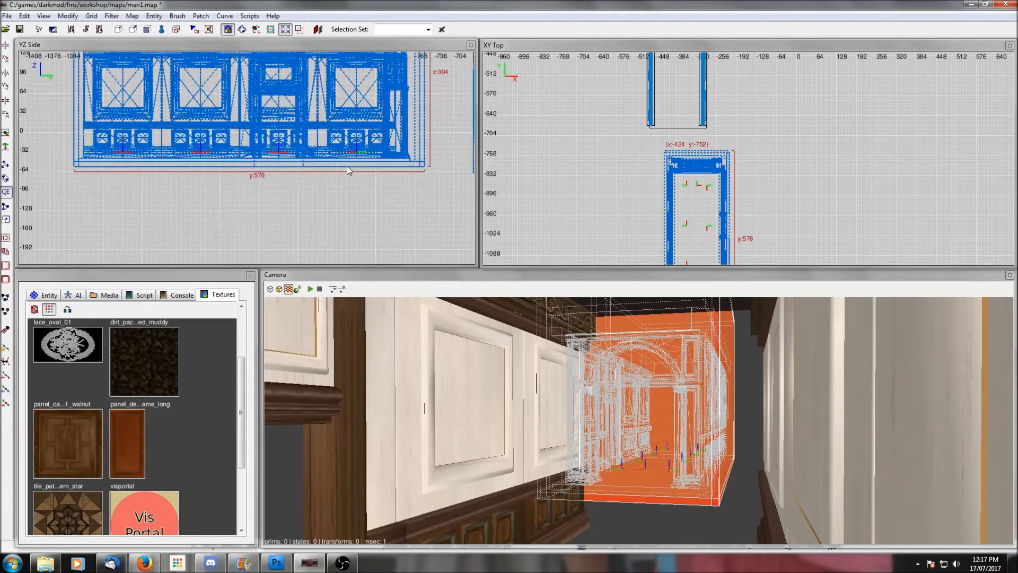
scroll(276, 168, up, 2)
drag(277, 167, 296, 169)
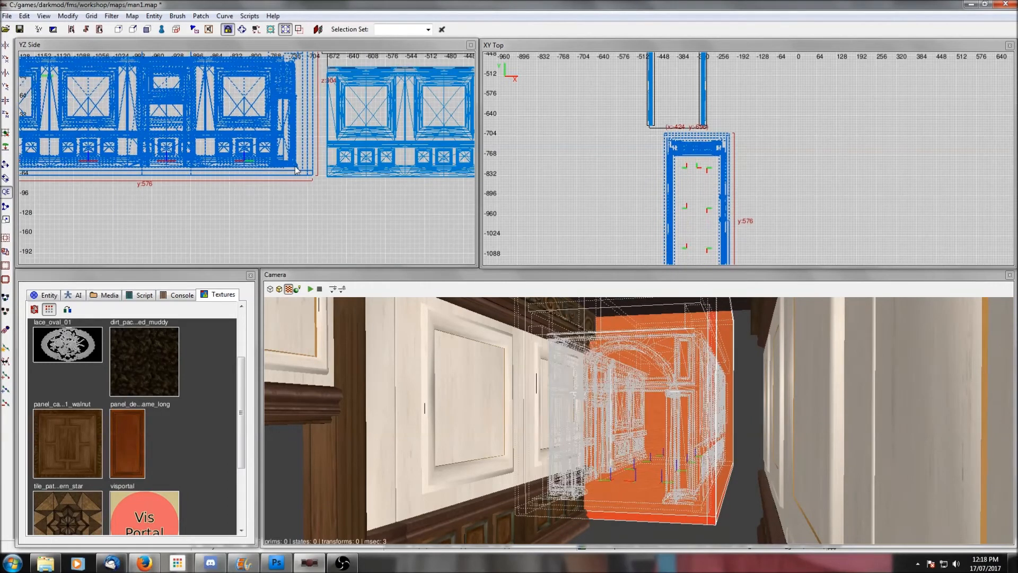
scroll(751, 225, down, 3)
Show the Default layer again and move the inserted corridor section against the neighbouring square room's wall
key(ctrl+l)
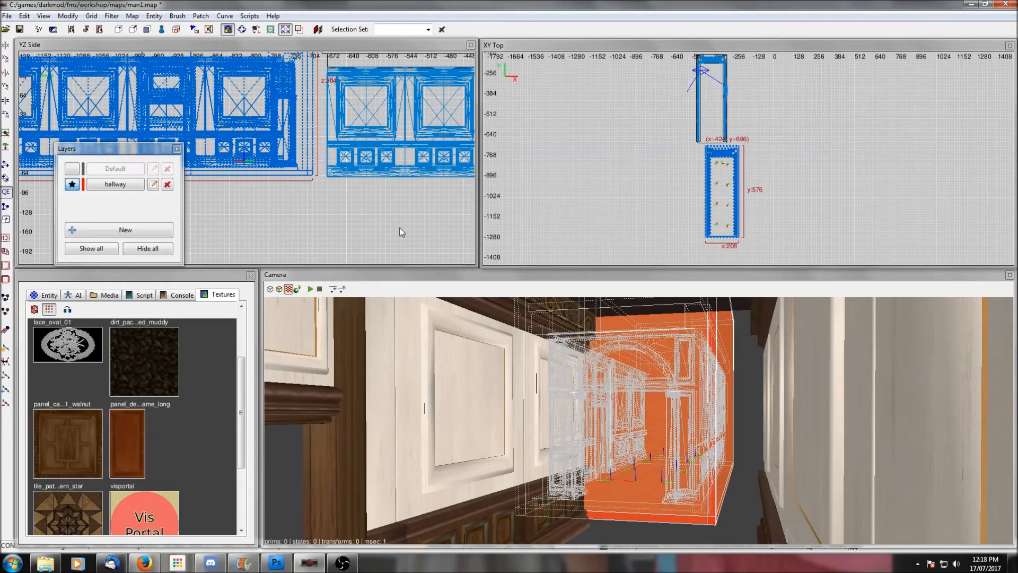
click(72, 168)
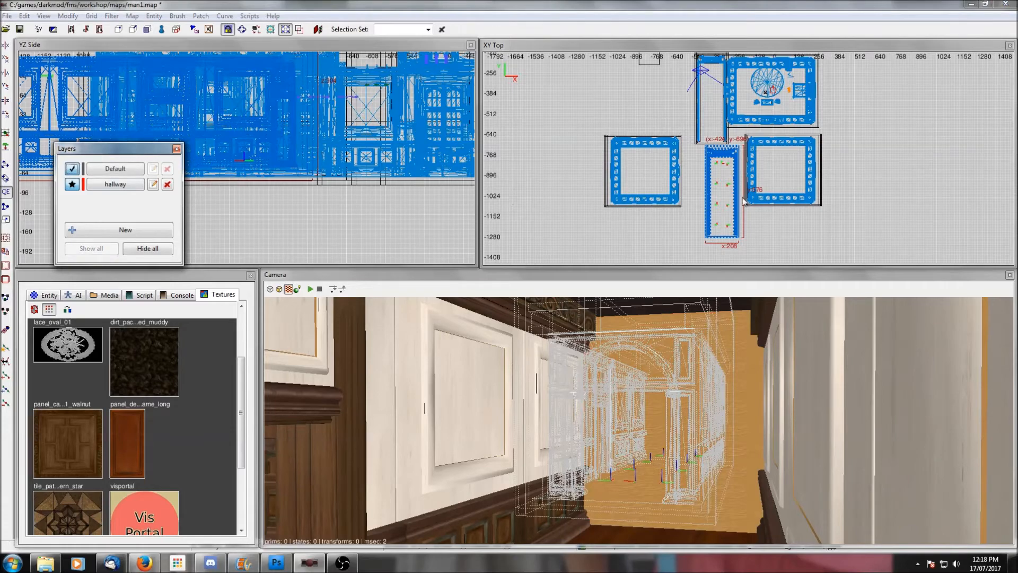
scroll(753, 222, up, 4)
drag(692, 185, 721, 132)
scroll(782, 137, up, 4)
scroll(784, 135, up, 1)
right_drag(784, 135, 766, 201)
drag(658, 136, 684, 141)
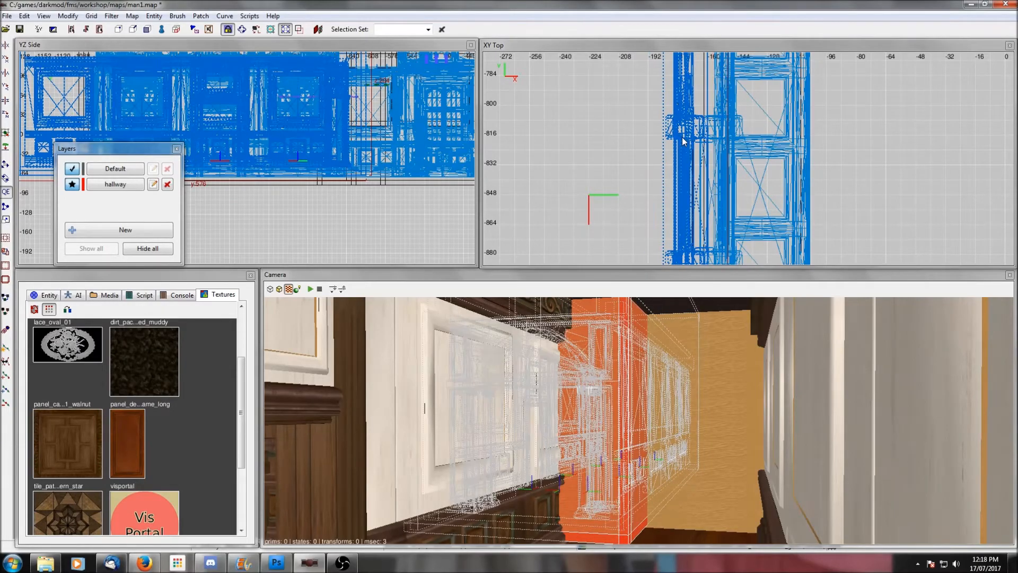
Place the camera inside the new corridor section and examine where its wall overlaps the square room
ctrl+middle_click(589, 193)
right_click(679, 395)
right_click(679, 394)
right_click(679, 395)
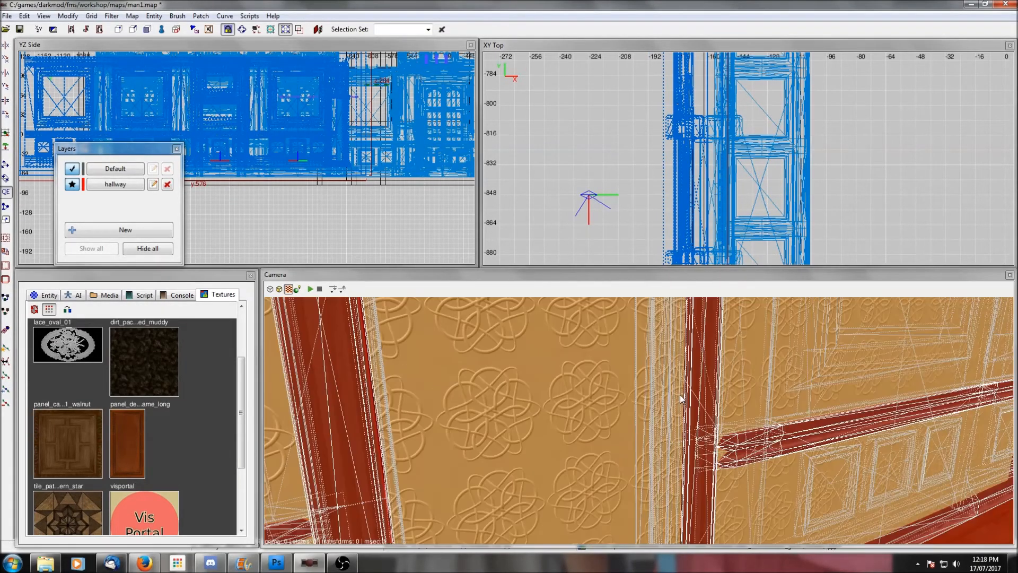
scroll(666, 171, down, 9)
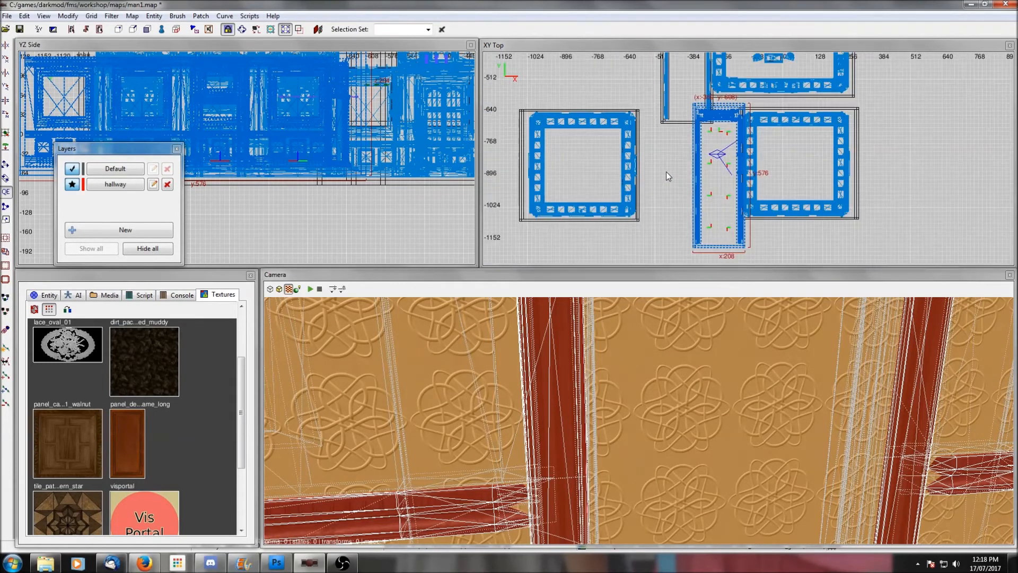
right_drag(777, 138, 781, 139)
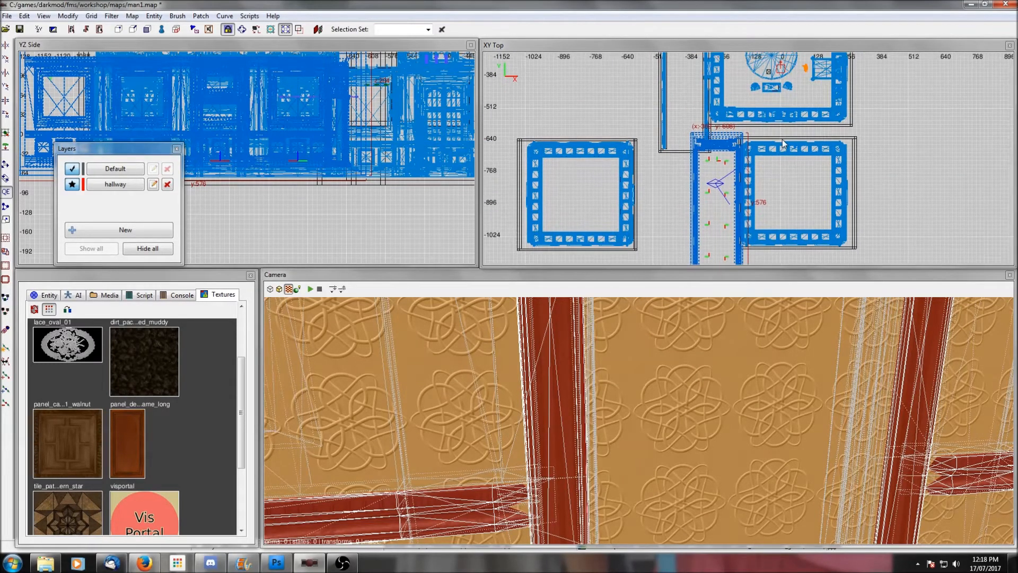
key(Escape)
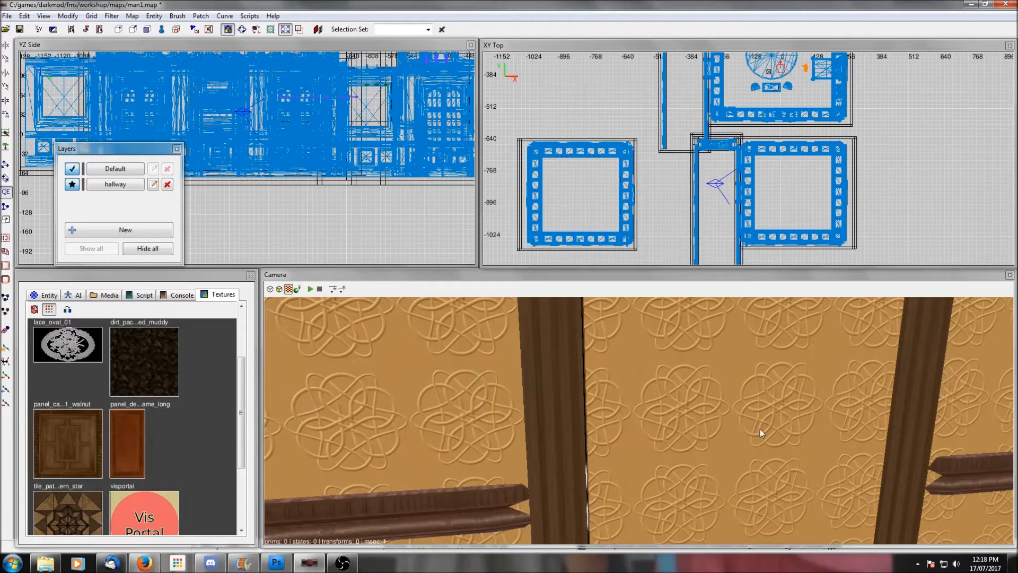
scroll(756, 428, up, 4)
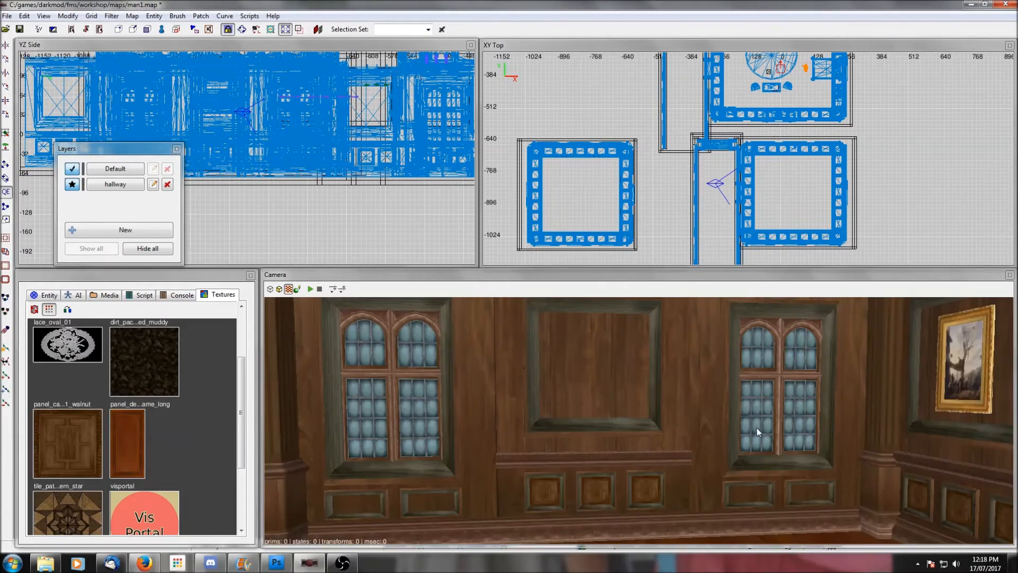
Delete the piece blocking the doorway between the square room and the new corridor section
right_drag(756, 428, 757, 429)
shift+click(828, 466)
key(BackSpace)
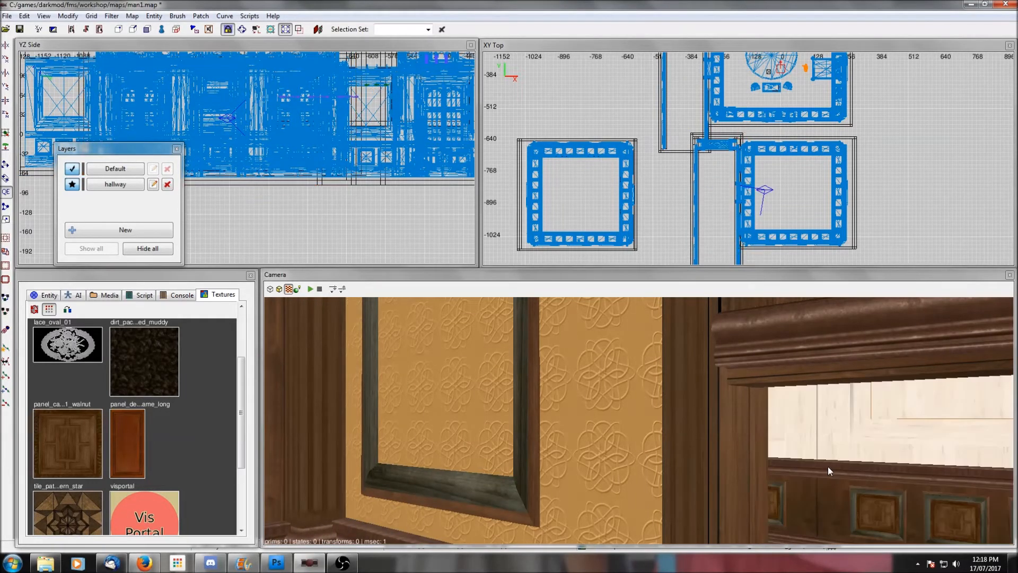
Move the corridor section away from the square room so its gold outer wall clears the room's wood panelling
right_click(828, 467)
scroll(828, 468, down, 4)
right_click(828, 467)
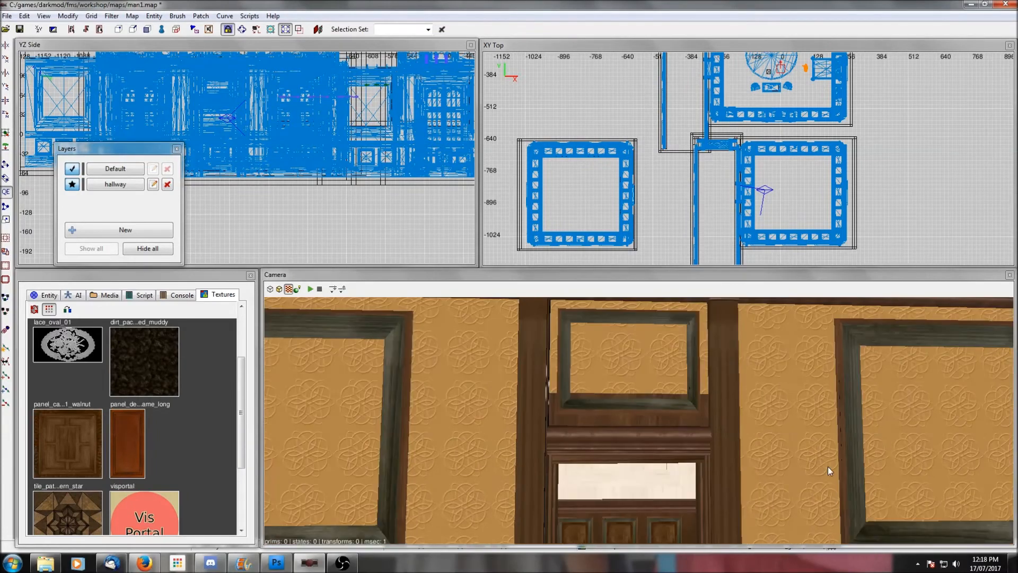
shift+click(828, 466)
scroll(738, 212, up, 9)
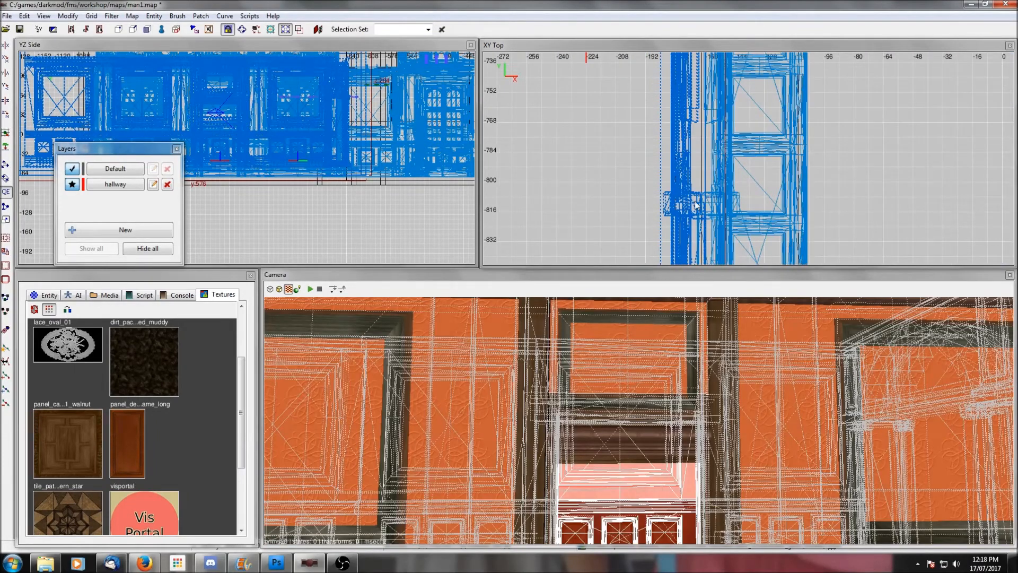
right_drag(695, 203, 719, 227)
scroll(719, 227, up, 5)
drag(677, 163, 650, 163)
scroll(658, 172, down, 2)
scroll(658, 172, down, 5)
scroll(758, 231, up, 8)
right_drag(758, 232, 758, 63)
scroll(809, 251, down, 4)
scroll(809, 250, down, 10)
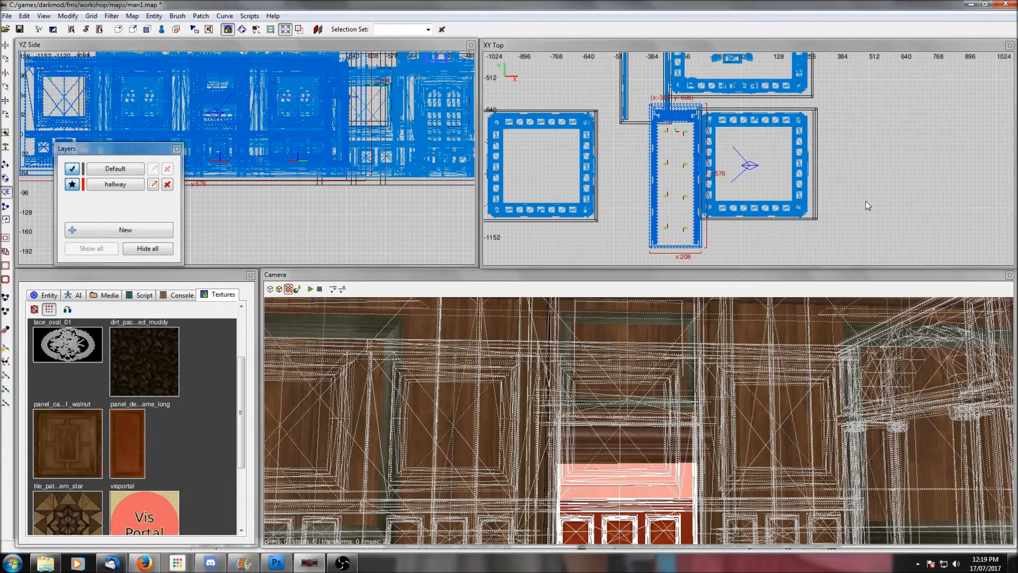
Adjust the grid size and nudge the corridor section slightly closer to the square room
scroll(865, 200, up, 4)
scroll(748, 177, down, 2)
right_drag(748, 177, 762, 183)
scroll(762, 184, up, 2)
right_drag(646, 211, 727, 212)
scroll(726, 212, up, 3)
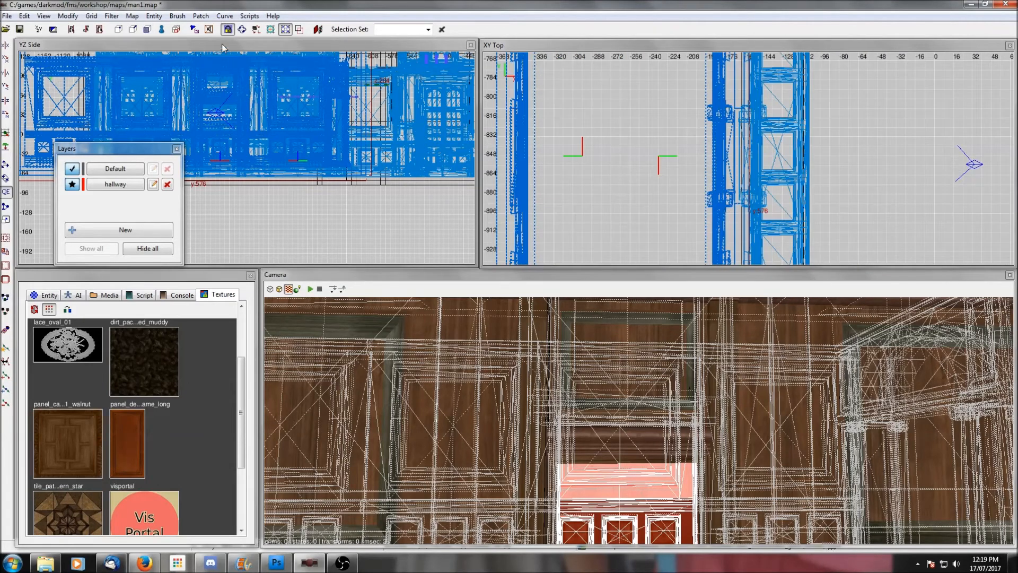
click(90, 15)
click(59, 104)
scroll(774, 154, up, 2)
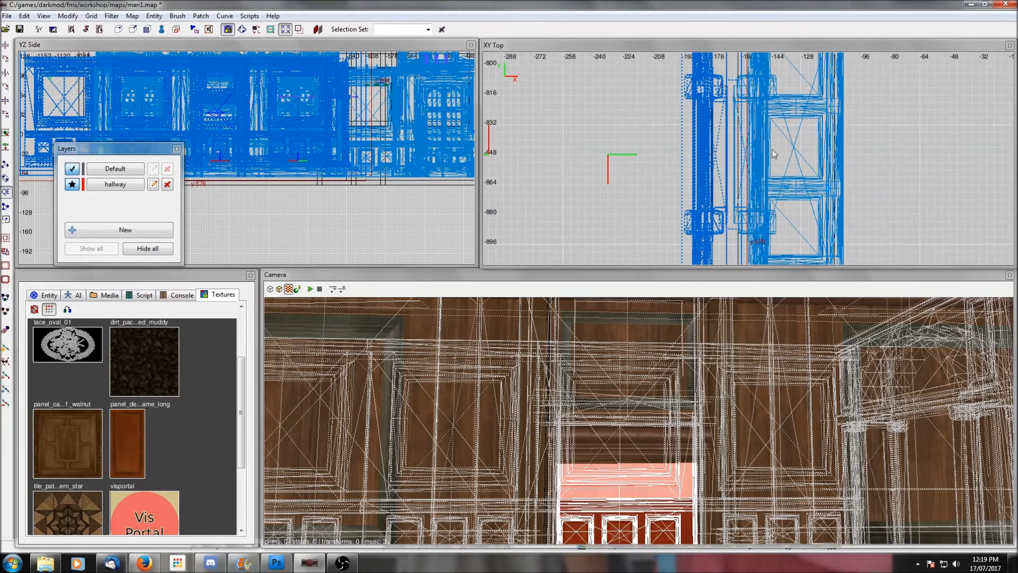
drag(702, 165, 704, 164)
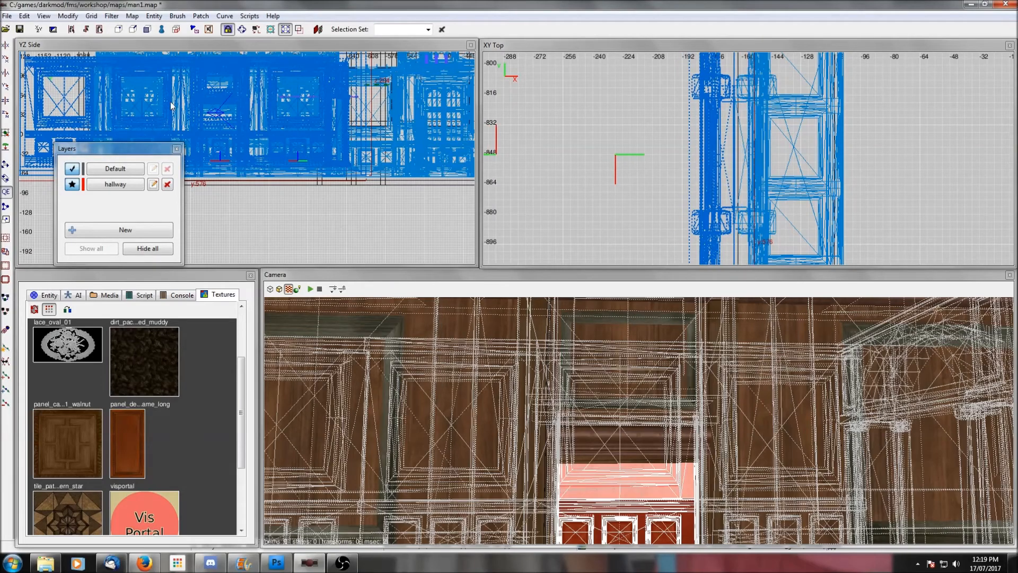
key(Escape)
Trim the gold outer wall brush so it no longer pokes through the white panelling in the corner of the new corridor section
right_click(704, 449)
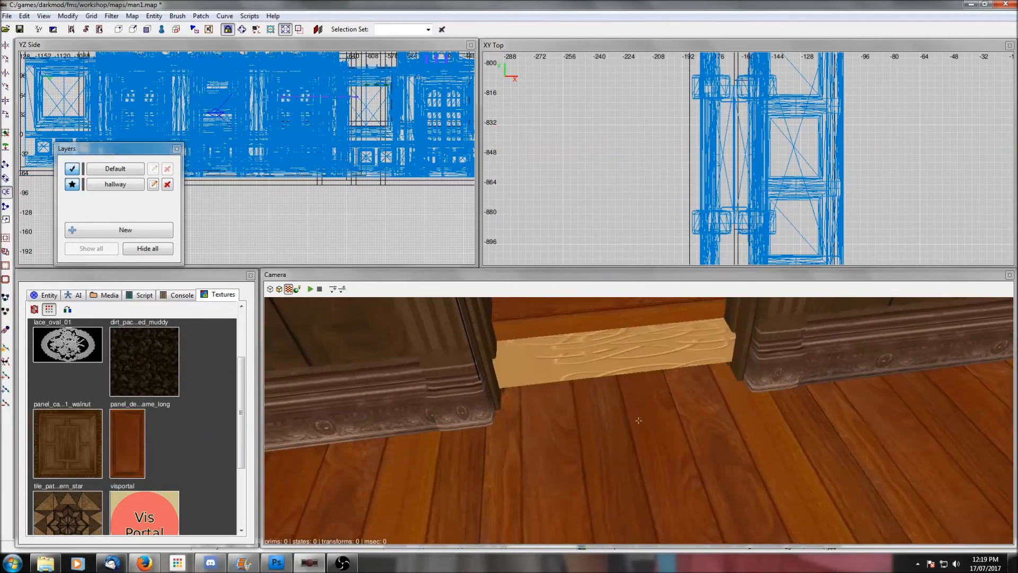
right_click(704, 449)
scroll(704, 450, up, 3)
right_click(704, 449)
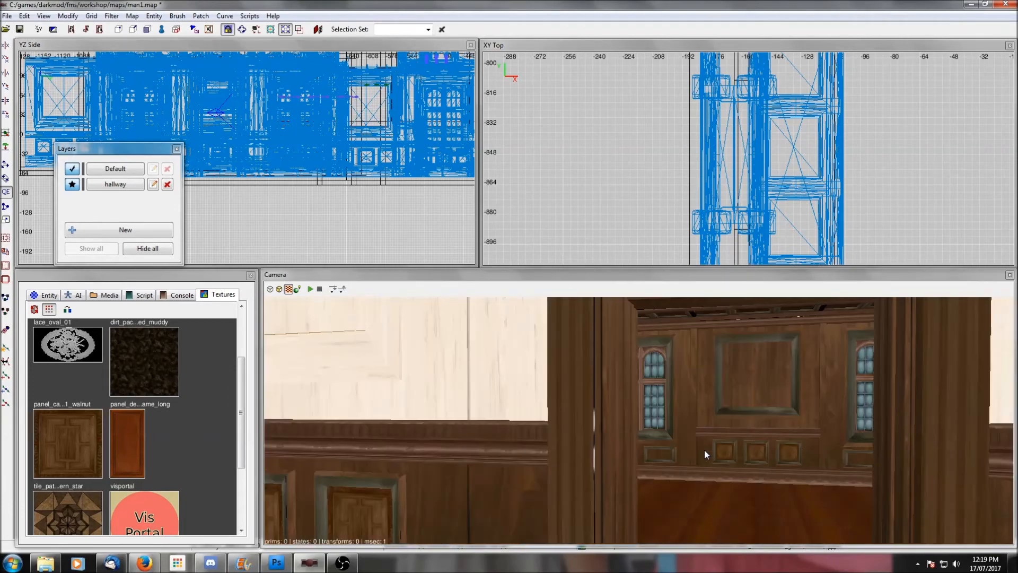
scroll(704, 450, up, 3)
right_click(704, 449)
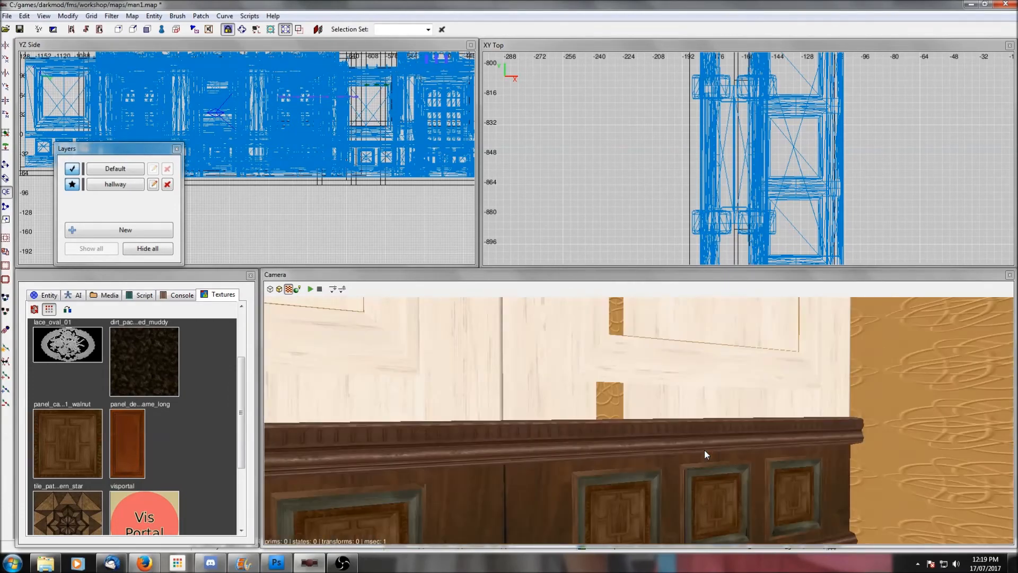
shift+click(618, 392)
scroll(767, 183, down, 6)
scroll(767, 183, up, 5)
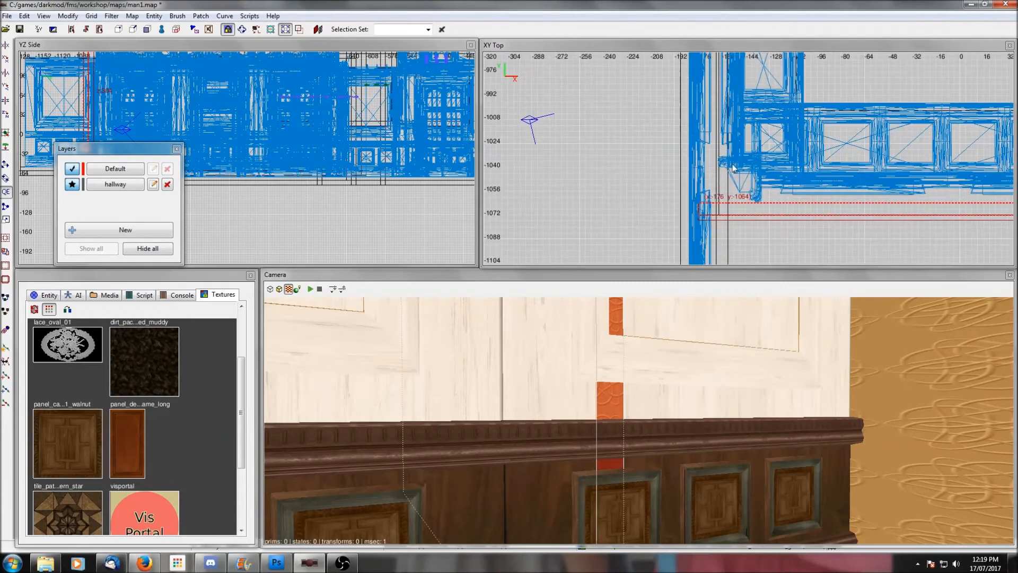
drag(672, 211, 678, 210)
click(91, 16)
click(647, 217)
key(i)
key(Escape)
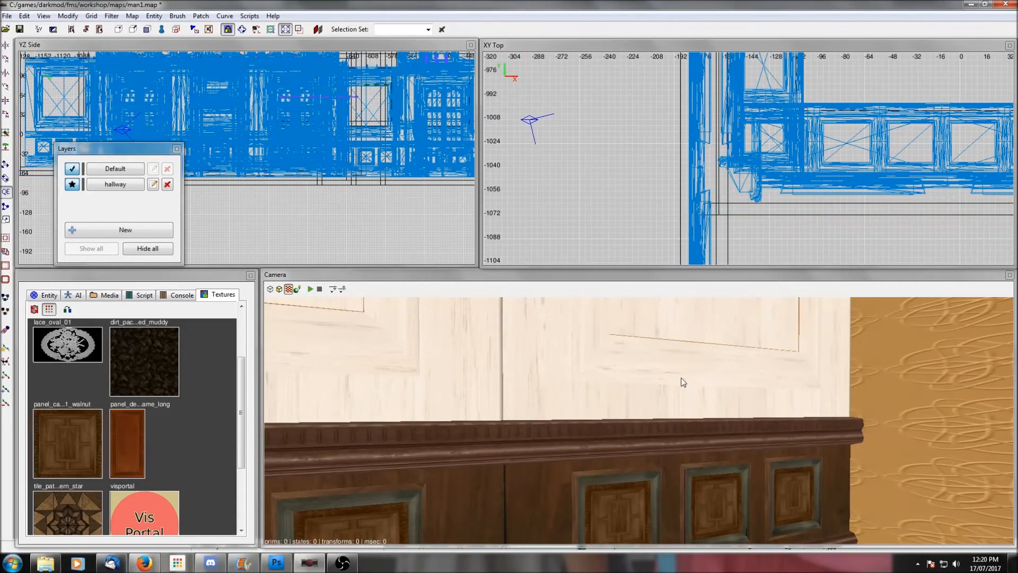
Change the grid size and delete the two facing wall panels at the south end of the original corridor
click(91, 16)
click(86, 114)
right_click(470, 360)
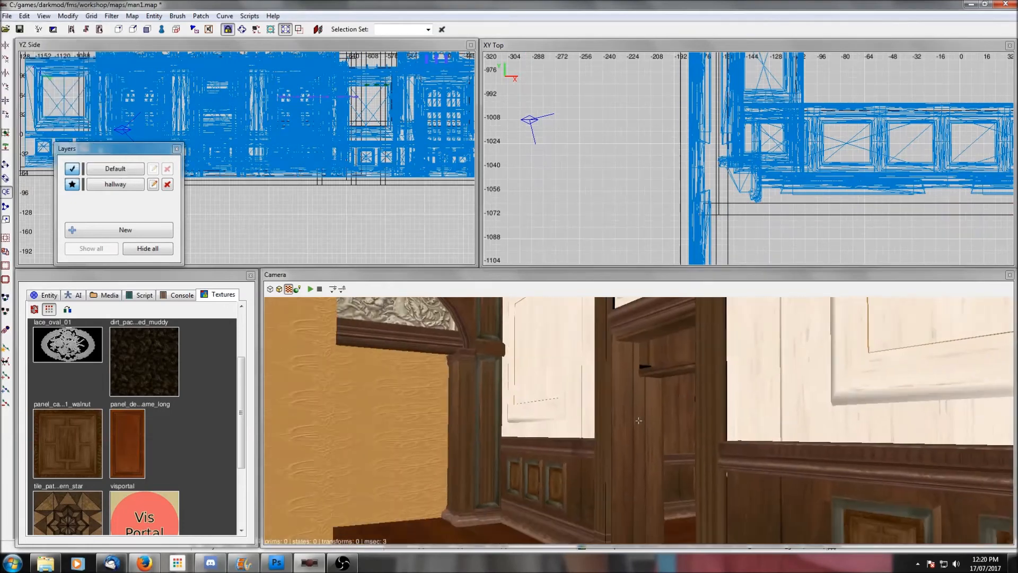
key(Up)
key(Down)
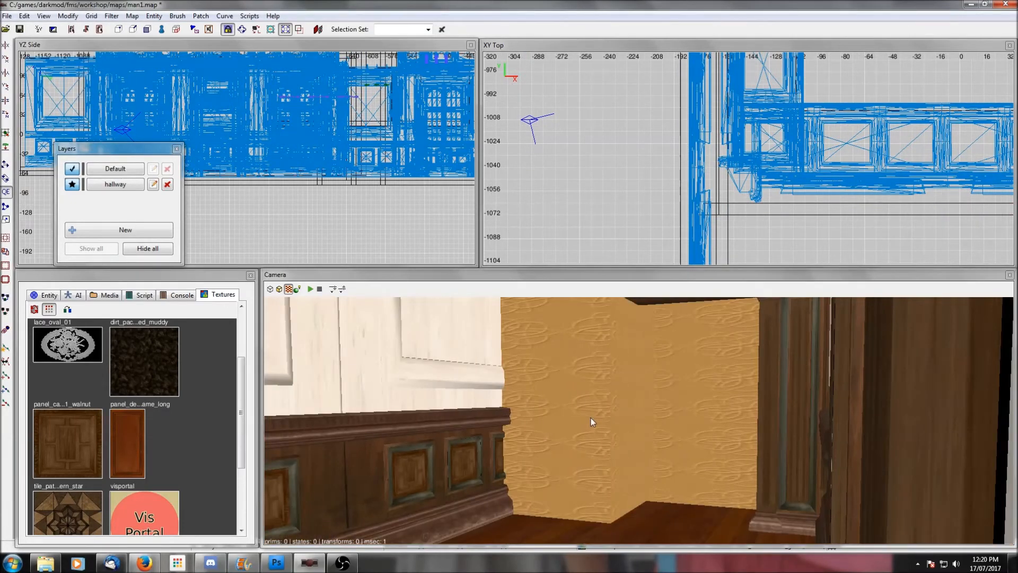
scroll(746, 143, down, 8)
right_drag(746, 143, 760, 93)
scroll(729, 122, up, 3)
scroll(730, 123, up, 3)
scroll(796, 187, down, 4)
right_drag(847, 191, 798, 192)
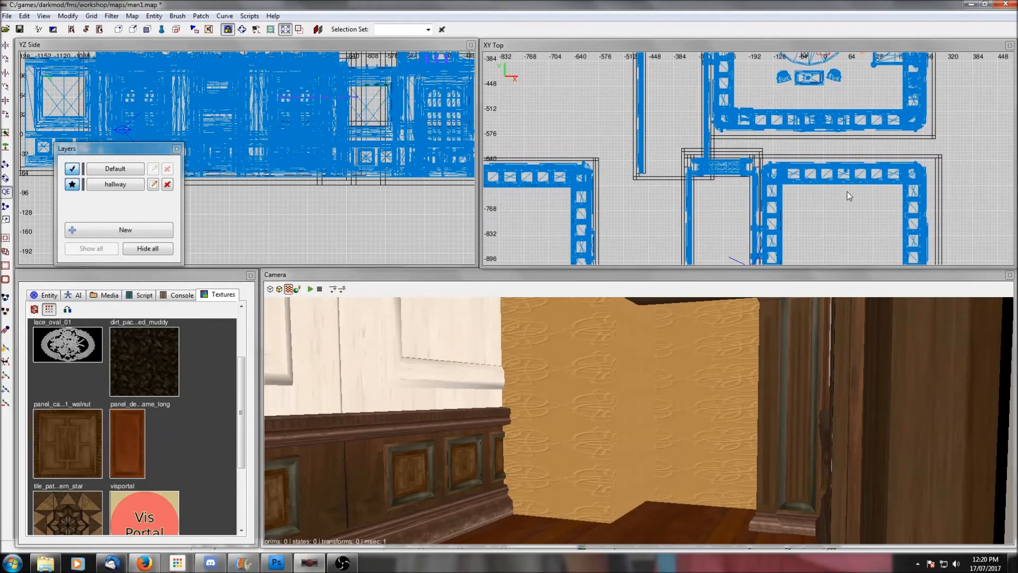
scroll(847, 191, up, 1)
shift+click(616, 160)
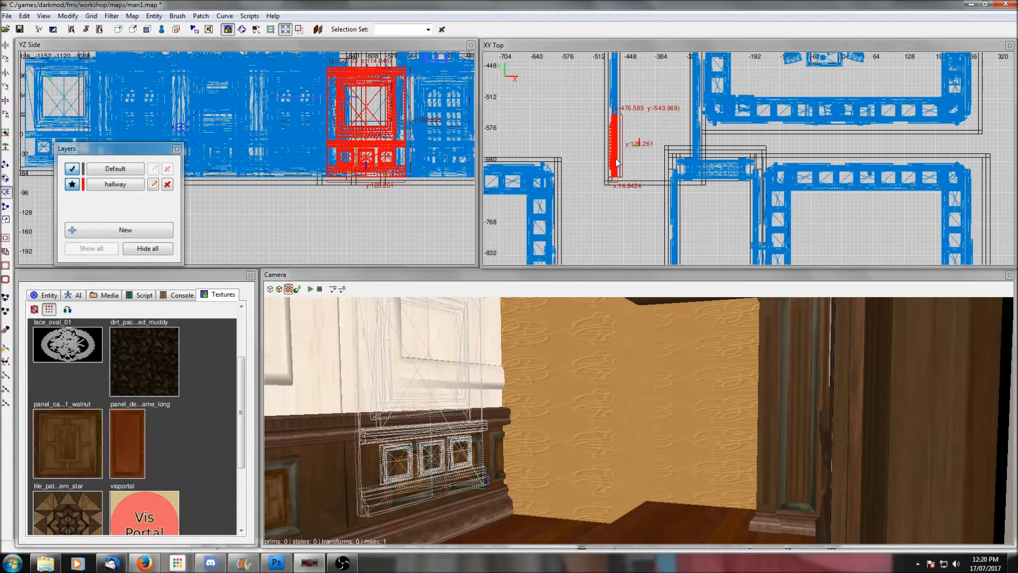
shift+click(695, 140)
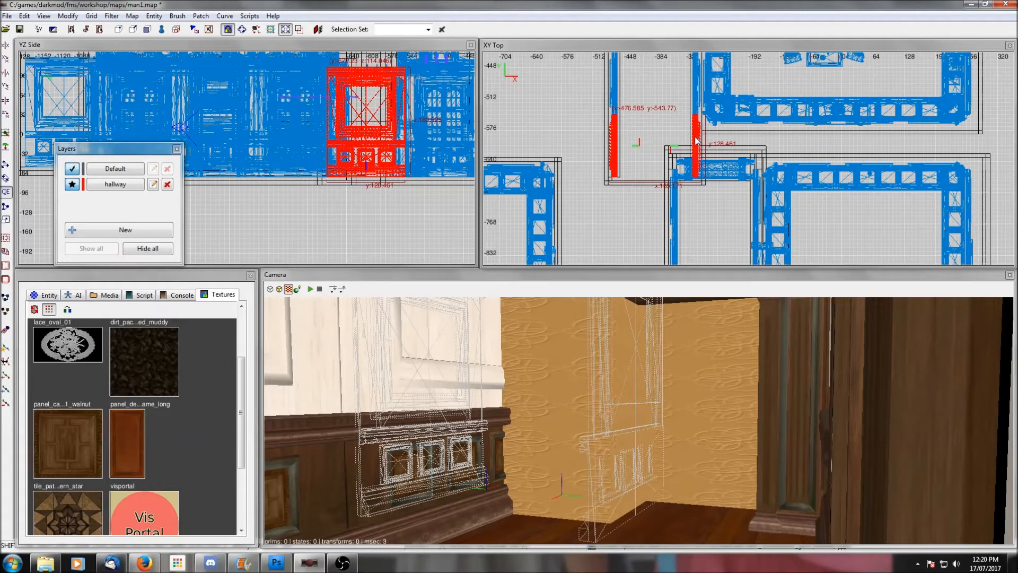
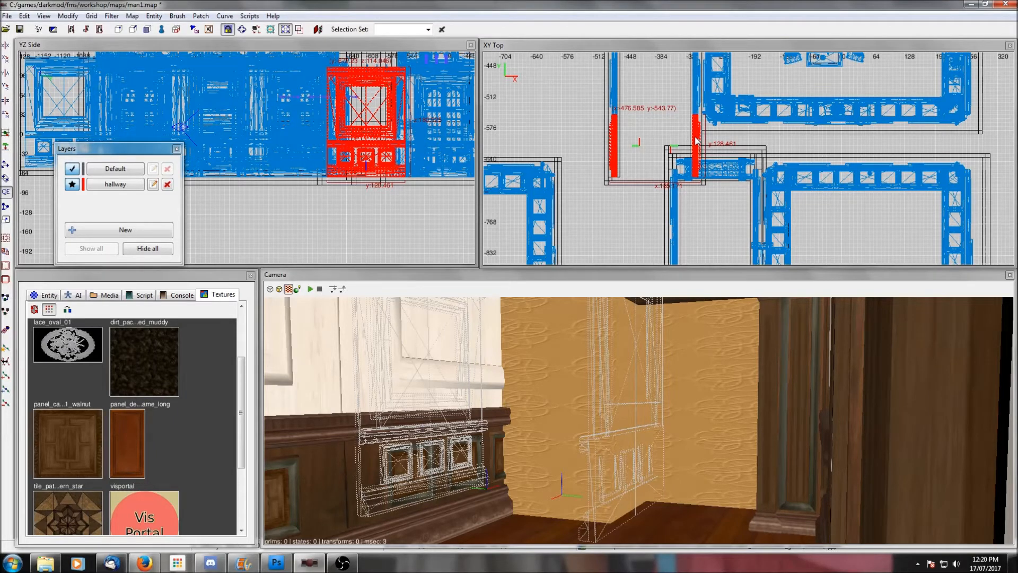
key(Delete)
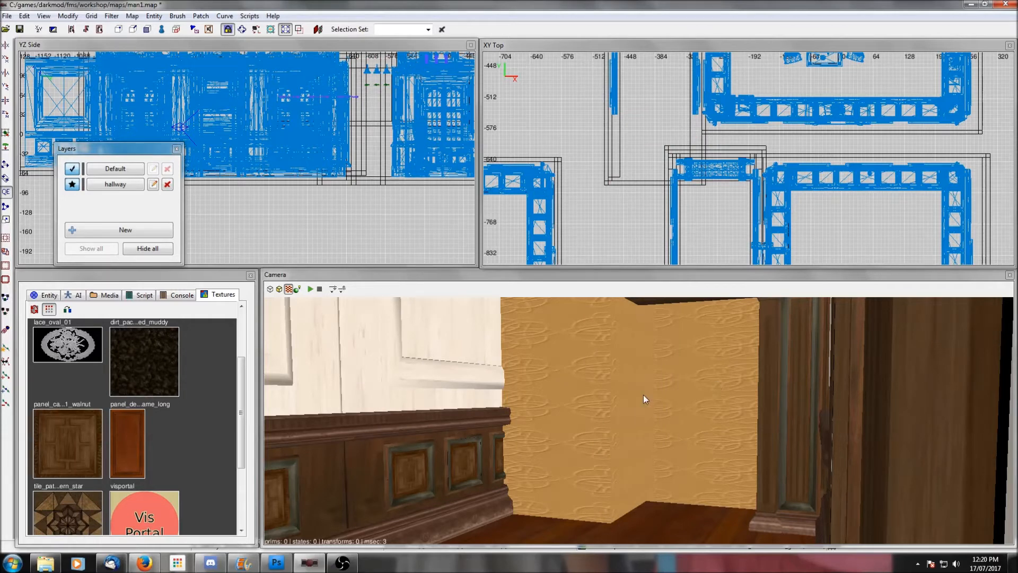
click(111, 16)
click(112, 17)
shift+click(708, 180)
key(Escape)
Move the pillared archway from the original corridor's north end down to the end of its remaining wall panels, at about y -529
right_click(702, 359)
scroll(701, 359, up, 3)
scroll(702, 359, down, 4)
right_click(701, 359)
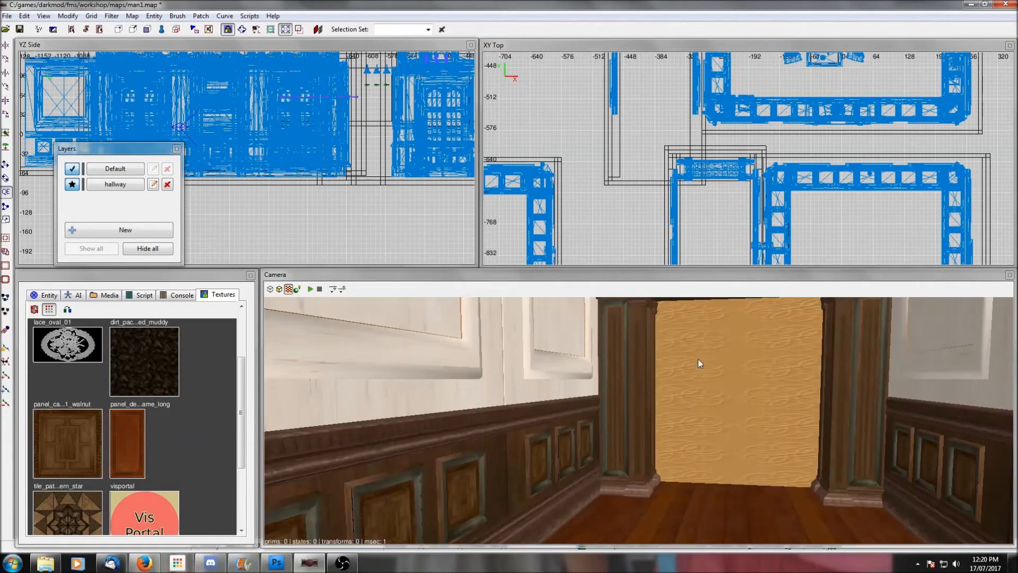
shift+click(637, 351)
scroll(699, 168, down, 2)
scroll(700, 171, down, 3)
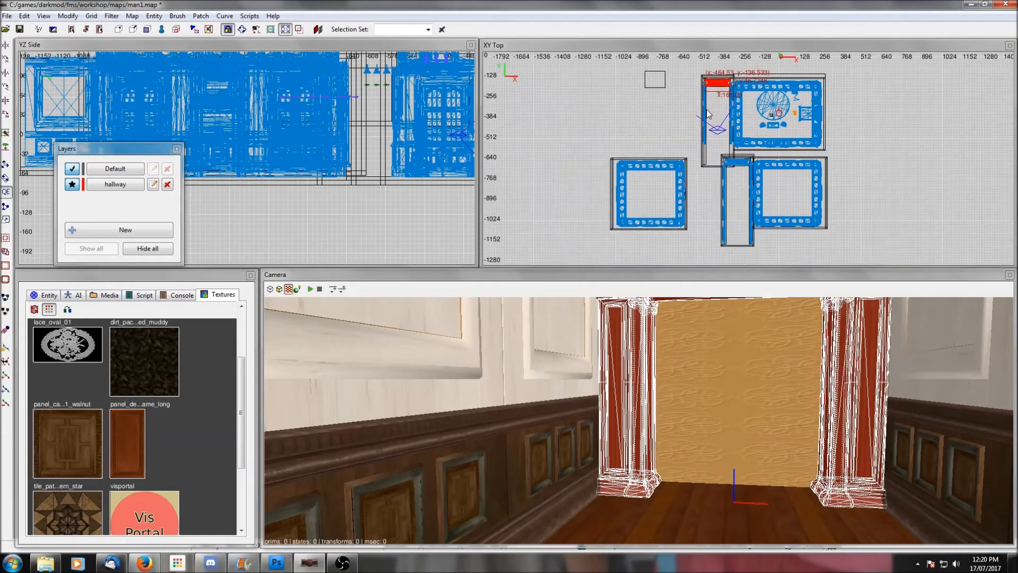
right_drag(709, 111, 709, 147)
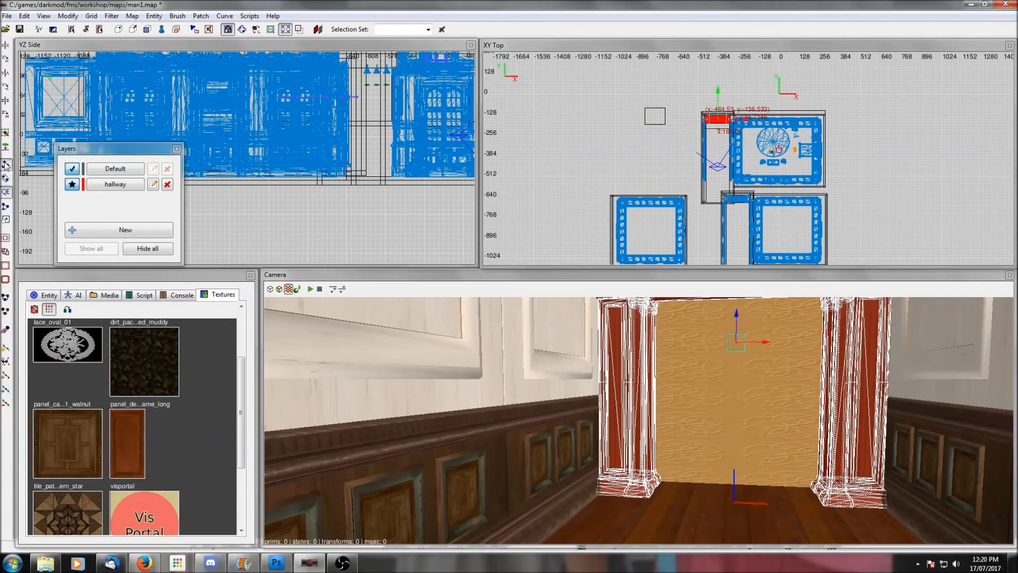
drag(718, 94, 719, 154)
scroll(718, 151, up, 9)
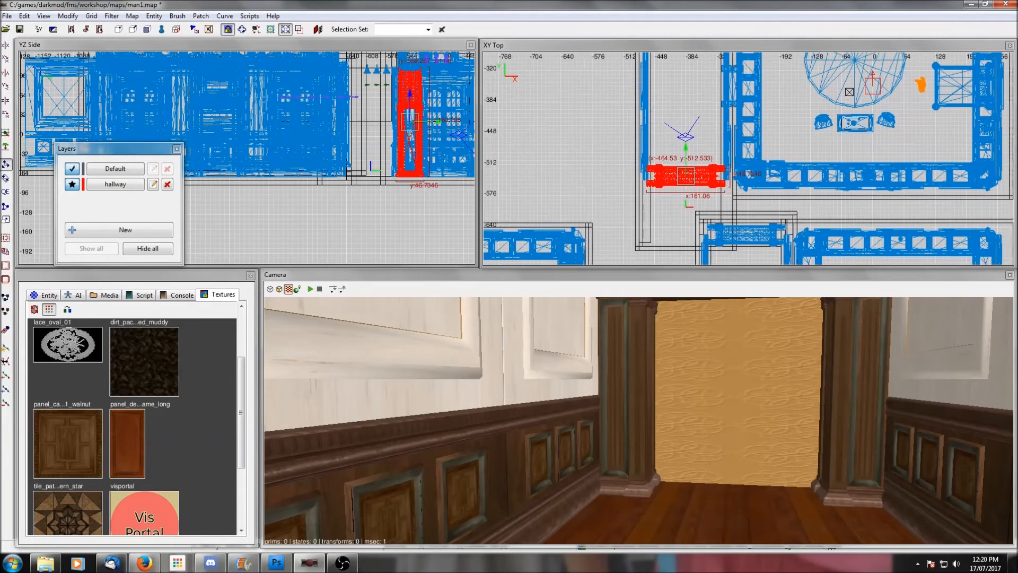
drag(708, 149, 711, 167)
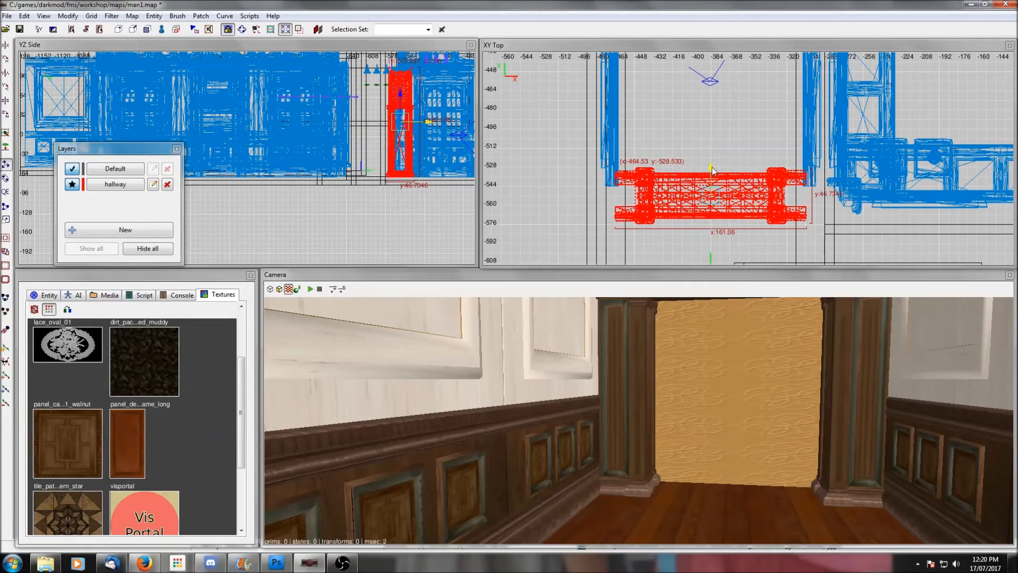
scroll(854, 227, down, 2)
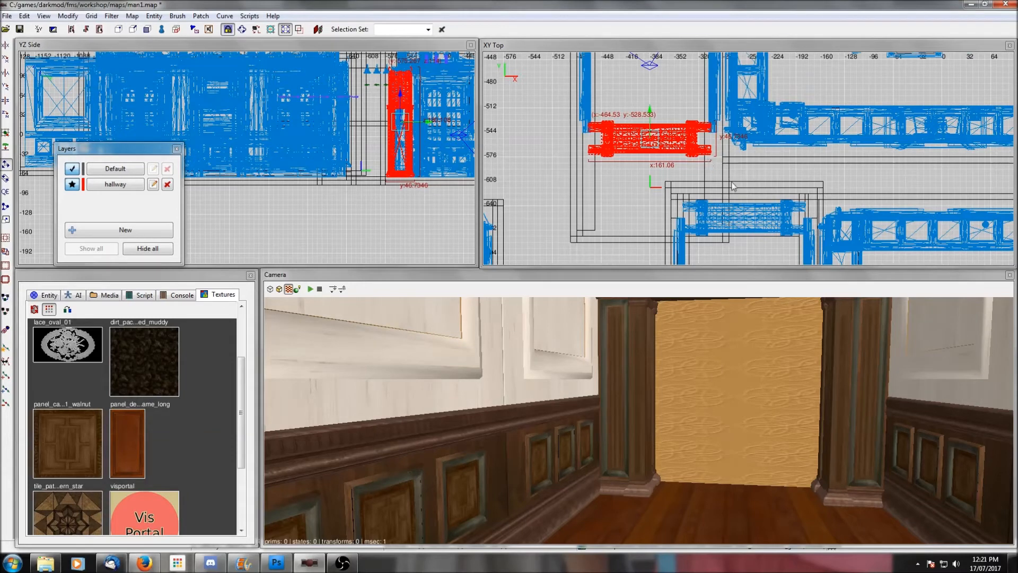
key(Escape)
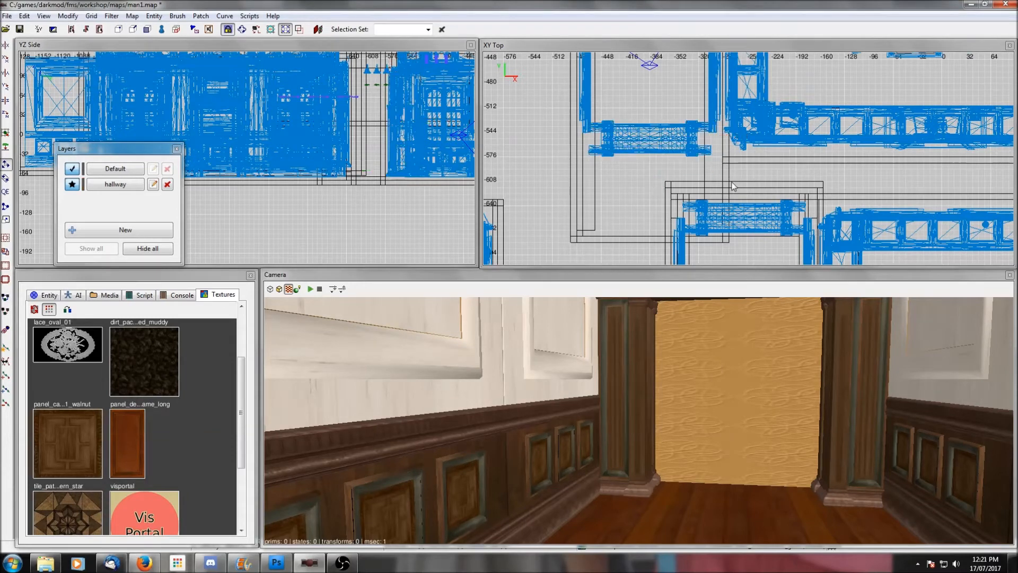
Duplicate the original corridor's west wall panel and place the copy south of the archway, continuing the same wall line
shift+click(566, 429)
shift+click(567, 428)
shift+click(586, 113)
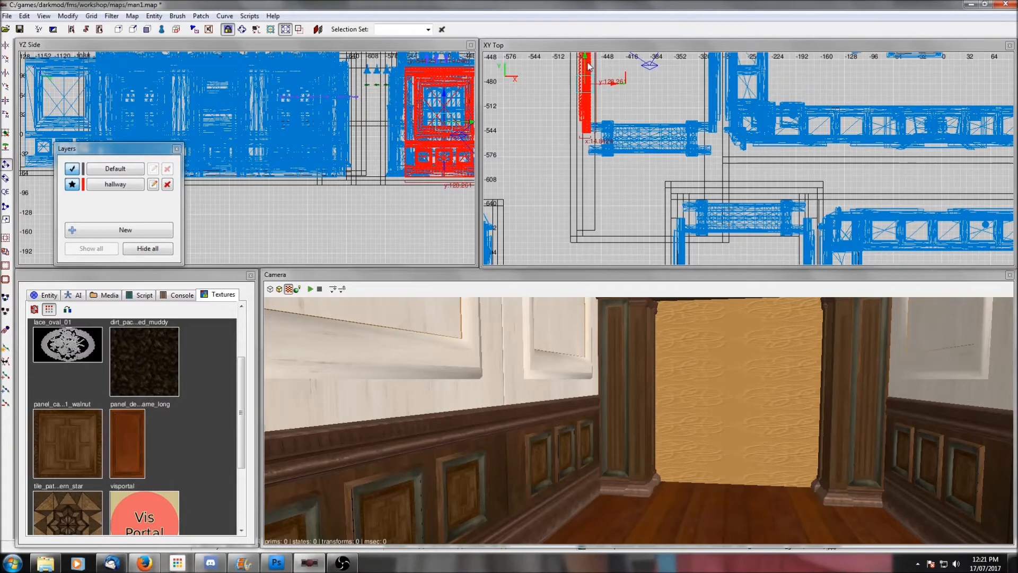
drag(586, 60, 588, 175)
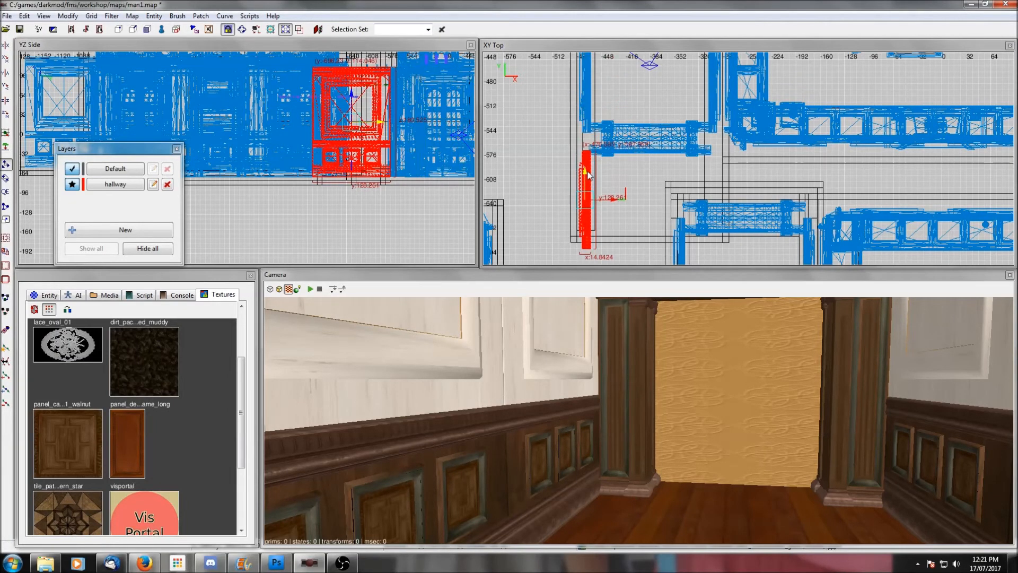
Duplicate the panel again, rotate it 90° about Z, and place it southeast of the archway at about x -309, y -577
drag(631, 197, 639, 198)
click(7, 113)
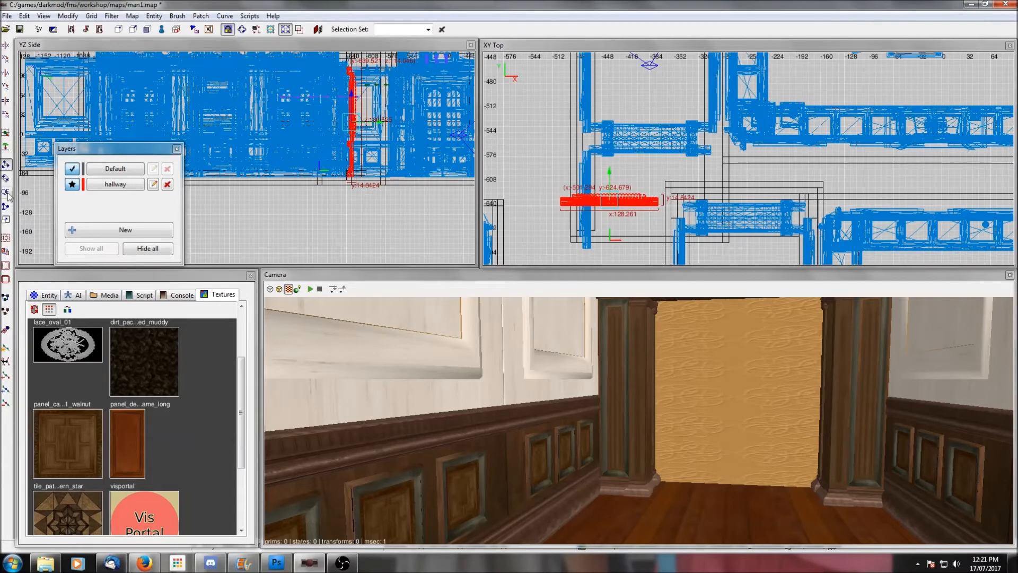
drag(605, 202, 751, 165)
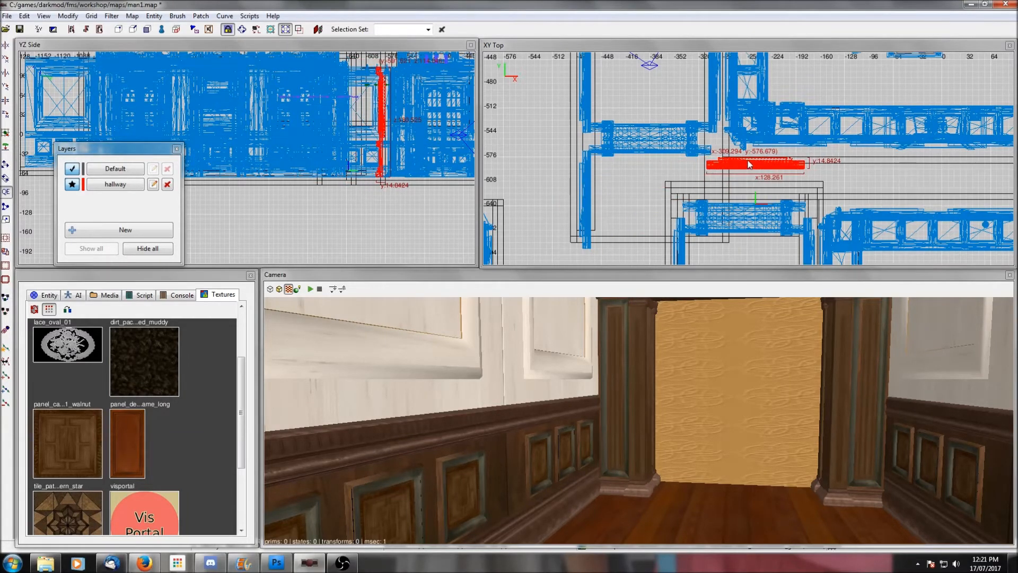
scroll(787, 395, down, 2)
scroll(788, 396, up, 5)
scroll(787, 395, down, 2)
Filter out the world brushes and examine how the rotated wall panel lines up with the corridor archways
click(111, 16)
click(86, 40)
right_click(676, 411)
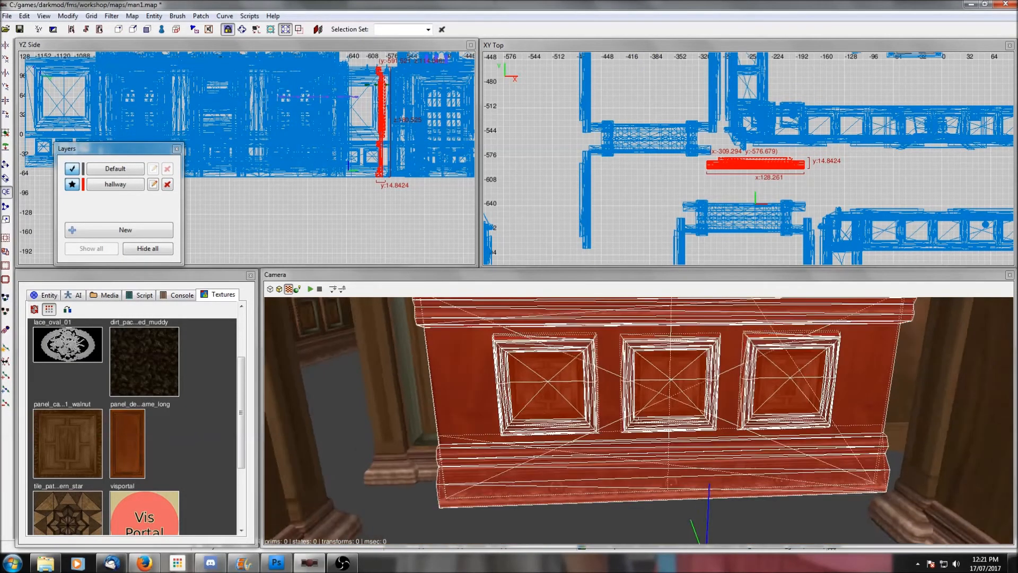
right_click(677, 412)
scroll(676, 411, down, 5)
key(Escape)
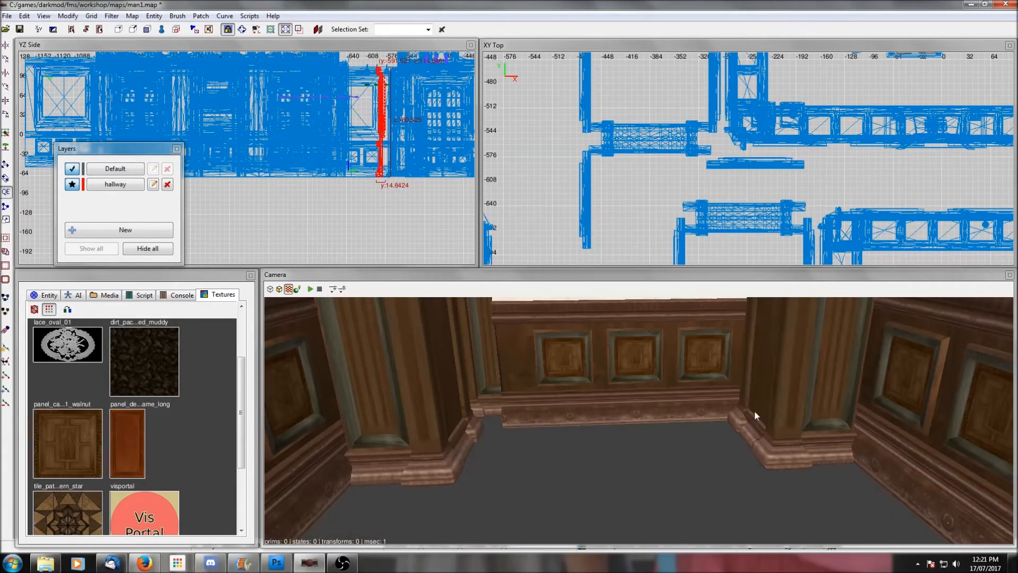
shift+click(790, 410)
right_click(792, 161)
click(818, 351)
shift+click(818, 351)
scroll(824, 227, down, 3)
scroll(824, 227, down, 2)
key(Escape)
Rotate the second corridor's northwest wall panel to run east-west and move it out to the west of that corridor's opening
middle_click(663, 155)
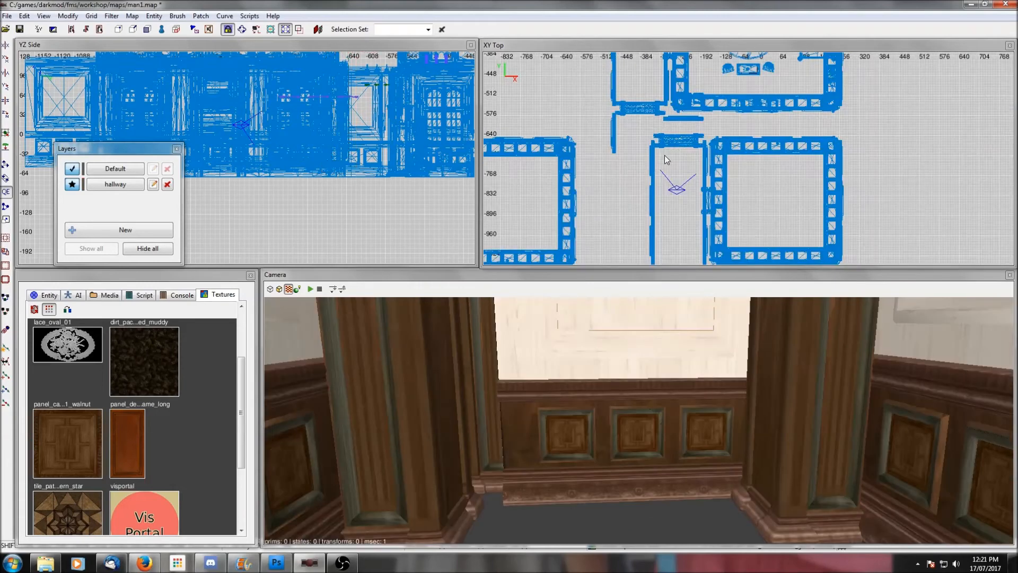
shift+click(653, 166)
click(4, 115)
click(4, 116)
click(4, 115)
drag(643, 160, 624, 174)
key(Escape)
Move the second corridor's archway south to about y -752, level with the rotated panel beside it
shift+click(675, 143)
drag(674, 145, 676, 177)
key(ctrl+z)
click(7, 162)
drag(681, 115, 683, 151)
scroll(722, 333, up, 3)
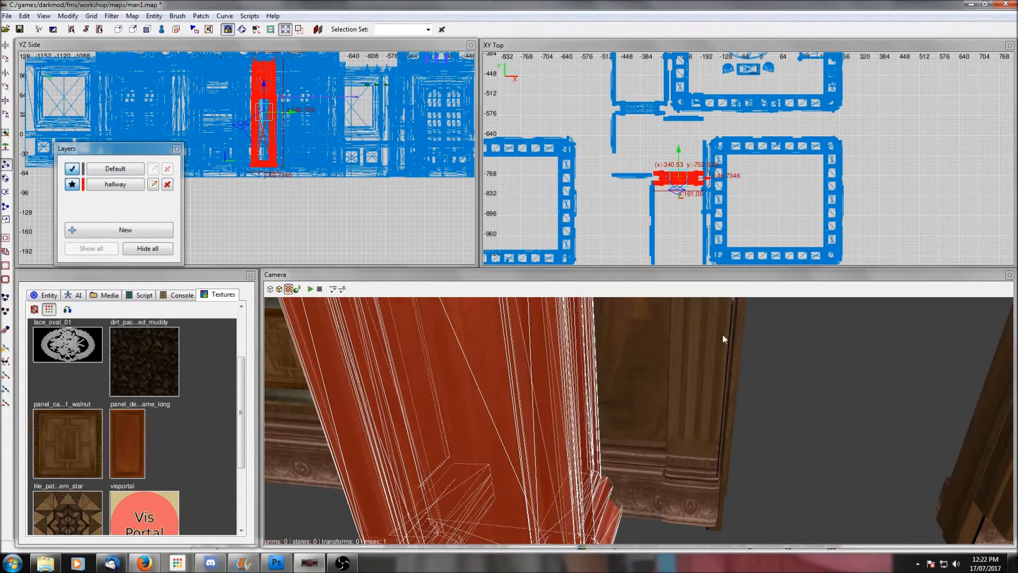
key(Escape)
Nudge the rotated panel west of the second corridor's archway slightly north
scroll(615, 186, up, 2)
shift+click(626, 168)
drag(623, 134, 627, 123)
key(Escape)
Move the east-west wall panel beside the first archway slightly north, closer to the upper square room
scroll(716, 94, down, 1)
right_drag(705, 89, 693, 137)
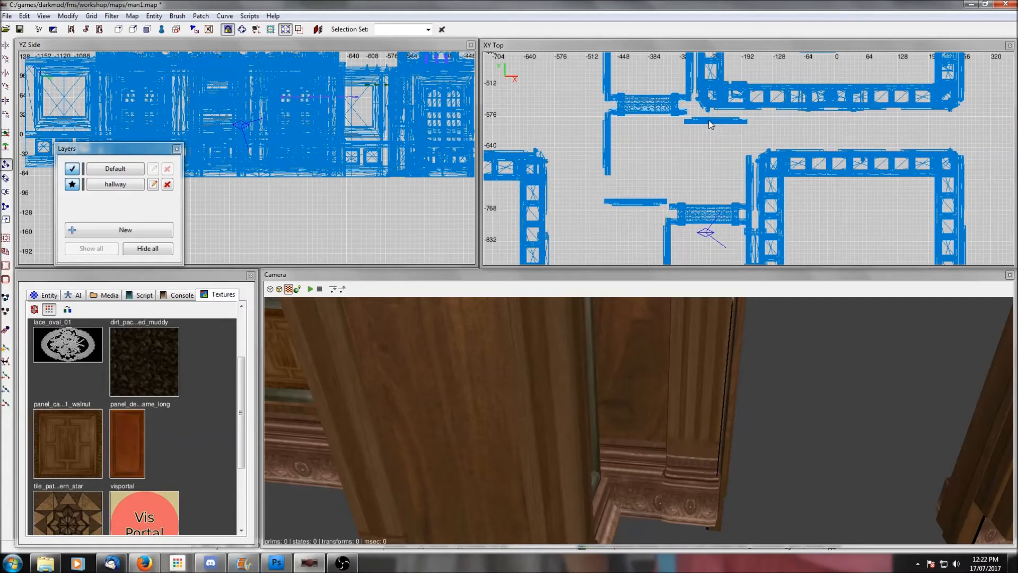
shift+click(710, 123)
scroll(684, 119, up, 2)
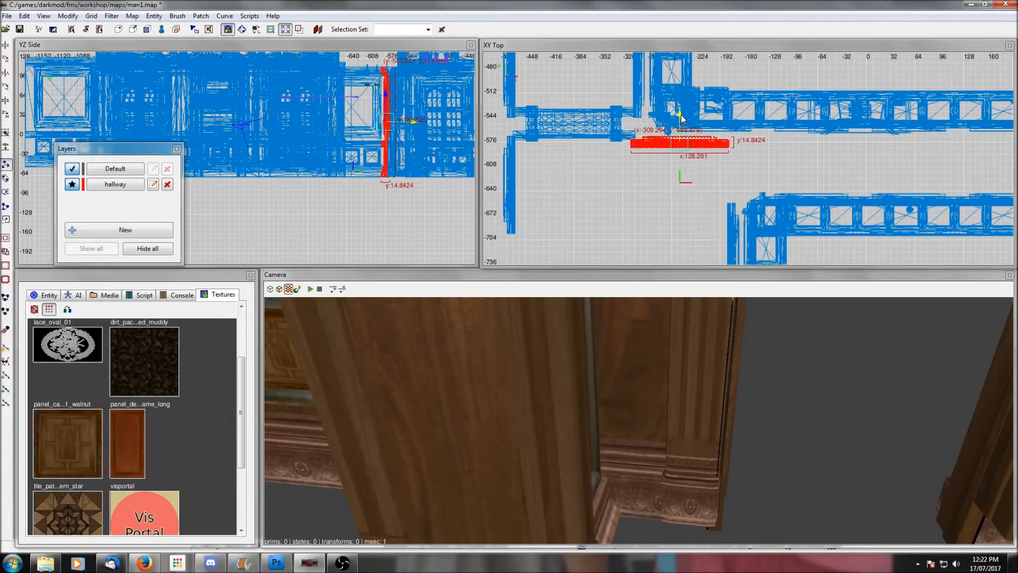
key(Escape)
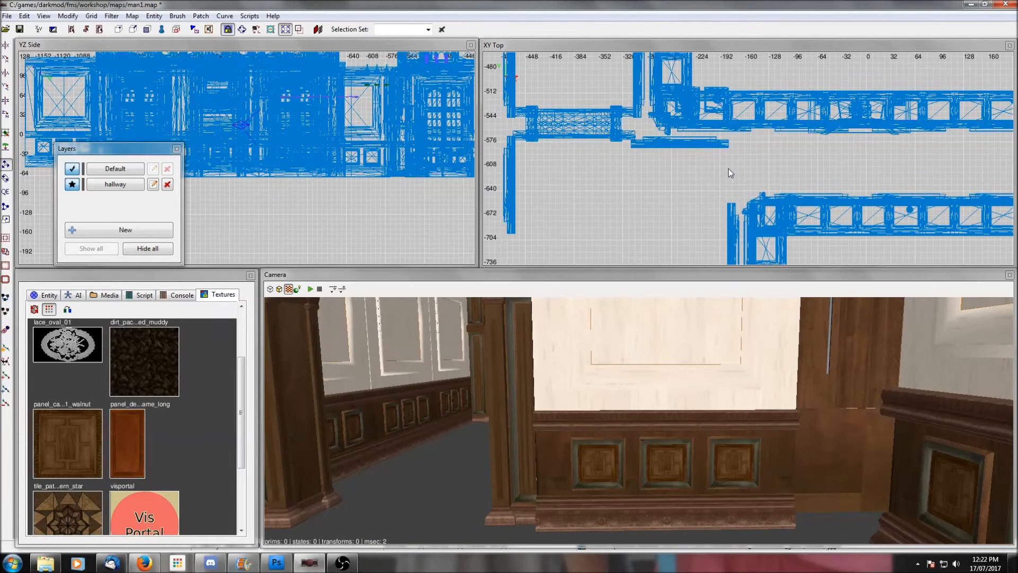
Start inserting a new model and browse to the darkmod/architecture/modules/interior_mansion01 folder
right_click(729, 168)
click(767, 187)
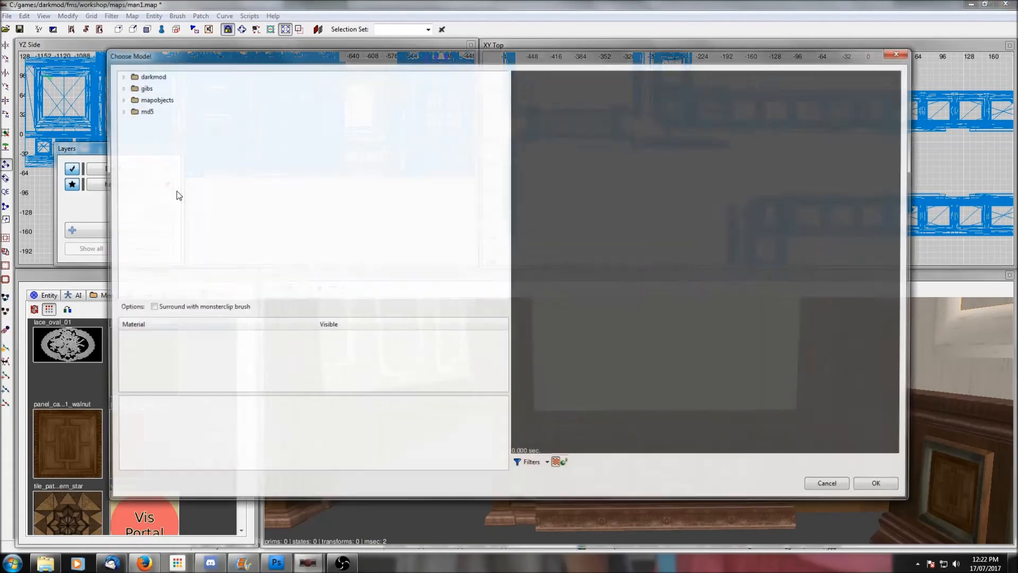
click(118, 74)
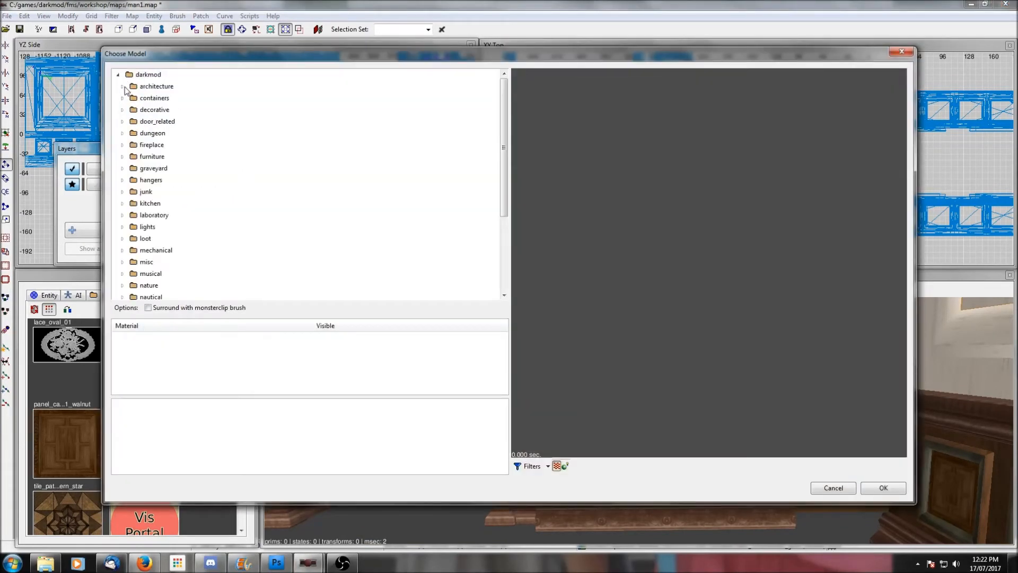
click(122, 87)
scroll(127, 251, down, 1)
click(126, 204)
scroll(127, 208, down, 1)
click(131, 215)
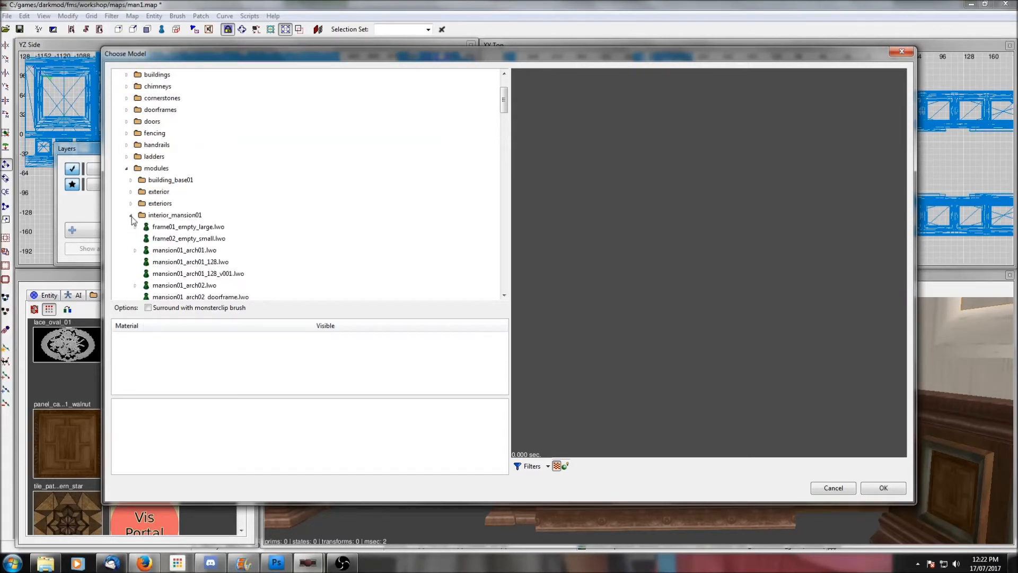
Insert a 64-unit-wide wainscoted wall model and move it to floor level in front of the east-west panel near the upper square room
scroll(133, 224, down, 6)
scroll(132, 224, down, 2)
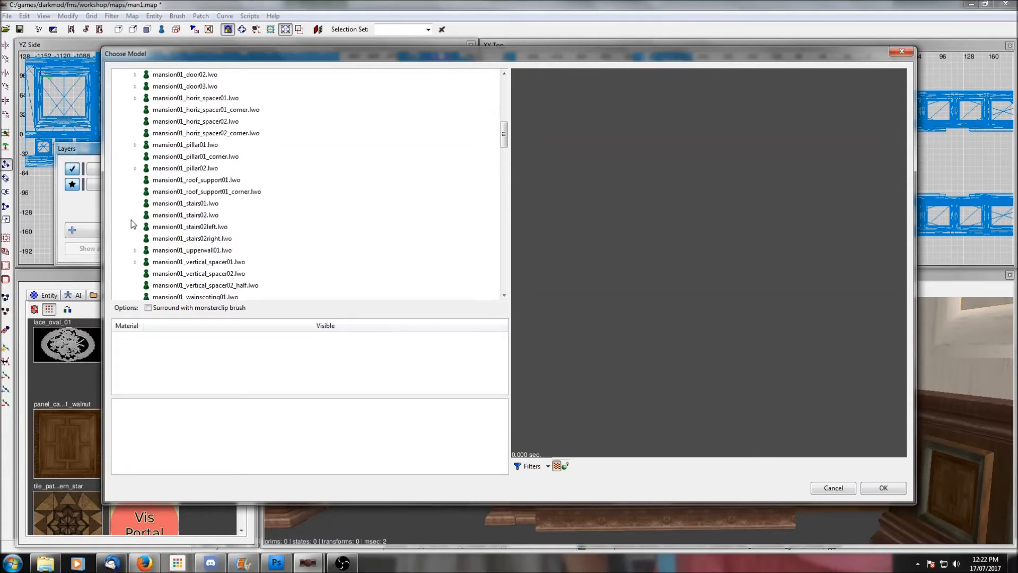
scroll(133, 224, down, 5)
click(192, 193)
click(213, 203)
click(882, 489)
drag(701, 113, 702, 137)
drag(379, 73, 379, 121)
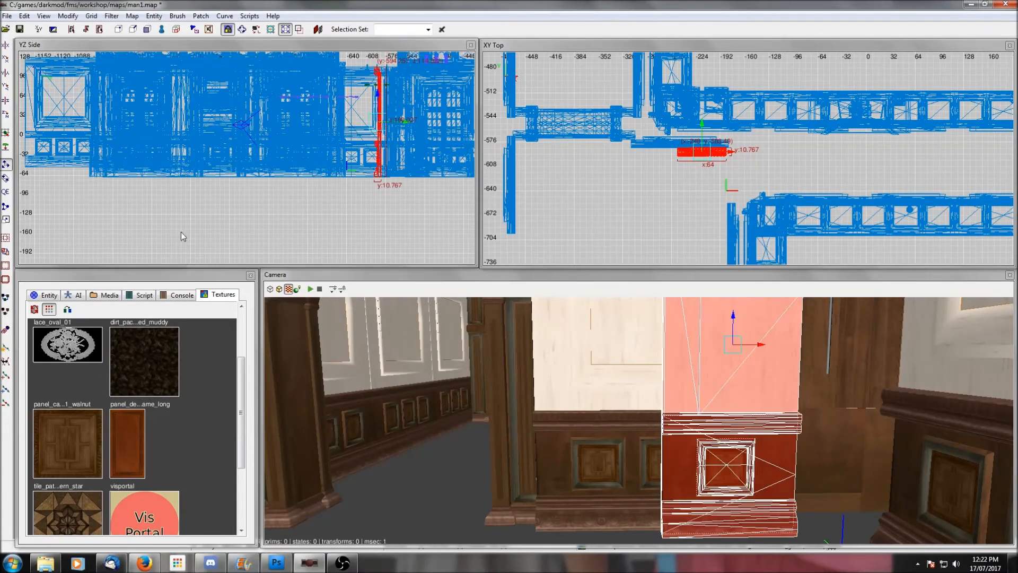
Rotate the 64-unit wall to run north-south and move it to the northern end of the junction's eastern wall panel
scroll(667, 144, up, 1)
click(5, 115)
drag(683, 134, 729, 165)
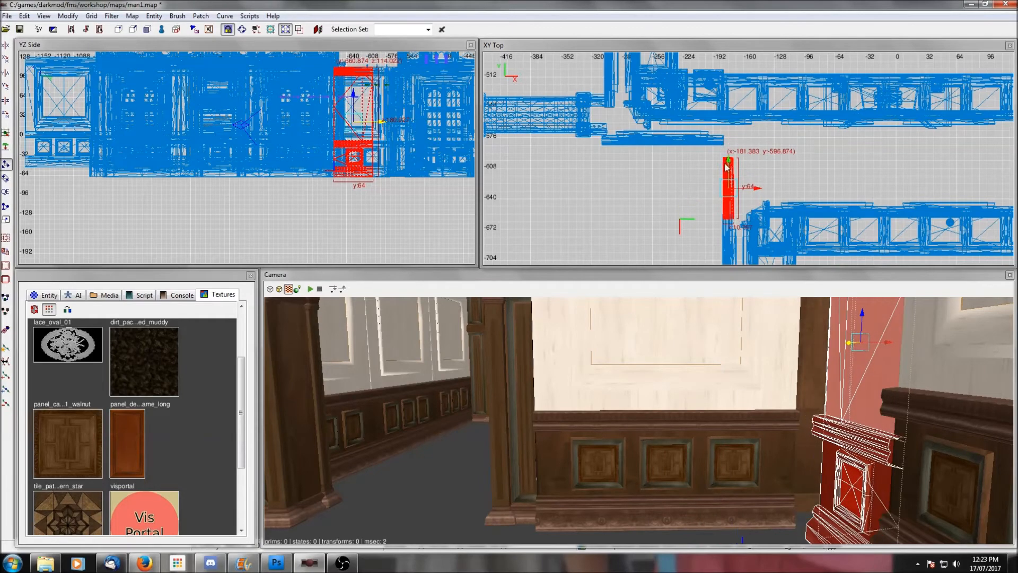
right_click(740, 399)
key(Up)
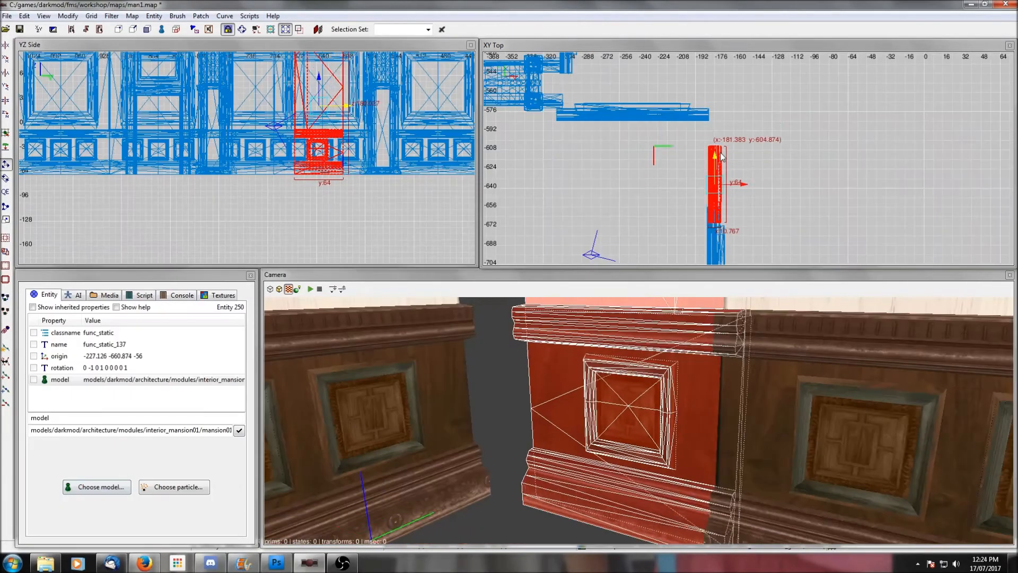
mouse_move(719, 168)
mouse_down()
mouse_move(720, 138)
mouse_move(719, 147)
mouse_up()
right_click(745, 408)
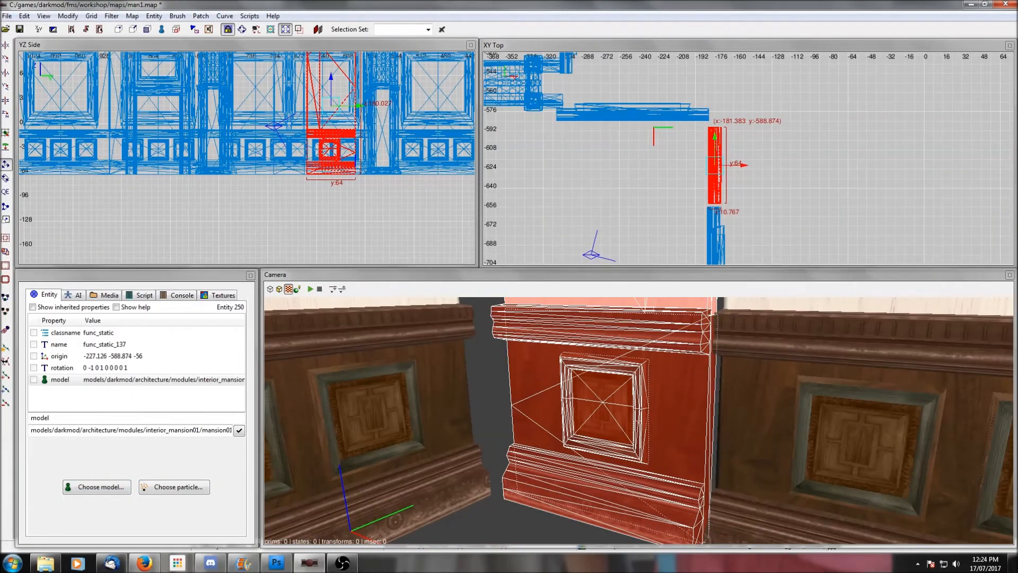
Set the grid size to 4 and move the 64-unit wall slightly south against the neighbouring eastern panel
scroll(756, 192, up, 2)
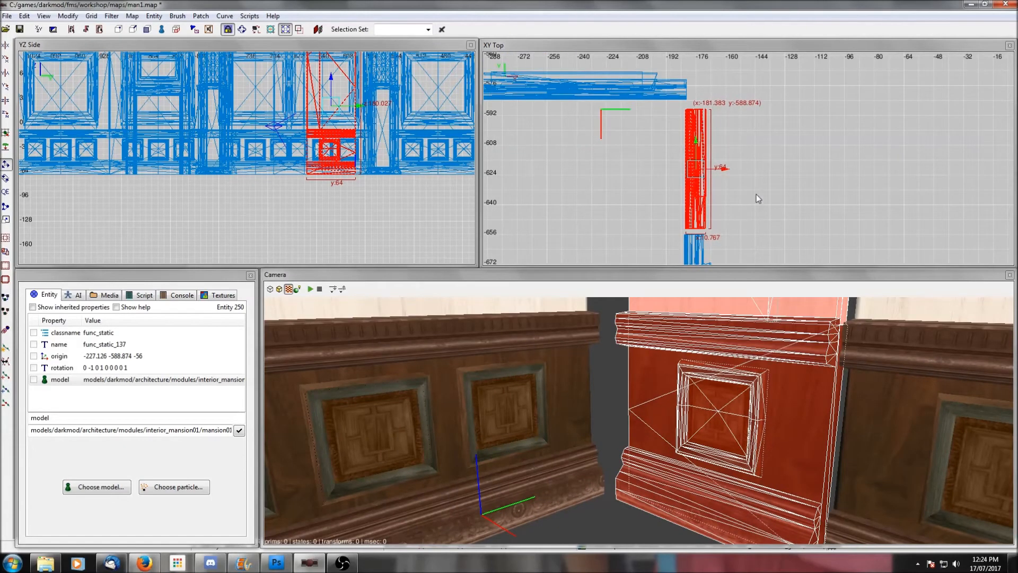
right_click(736, 385)
key(Escape)
right_click(736, 385)
right_click(716, 407)
right_click(715, 407)
scroll(716, 407, down, 2)
right_click(715, 407)
shift+click(625, 322)
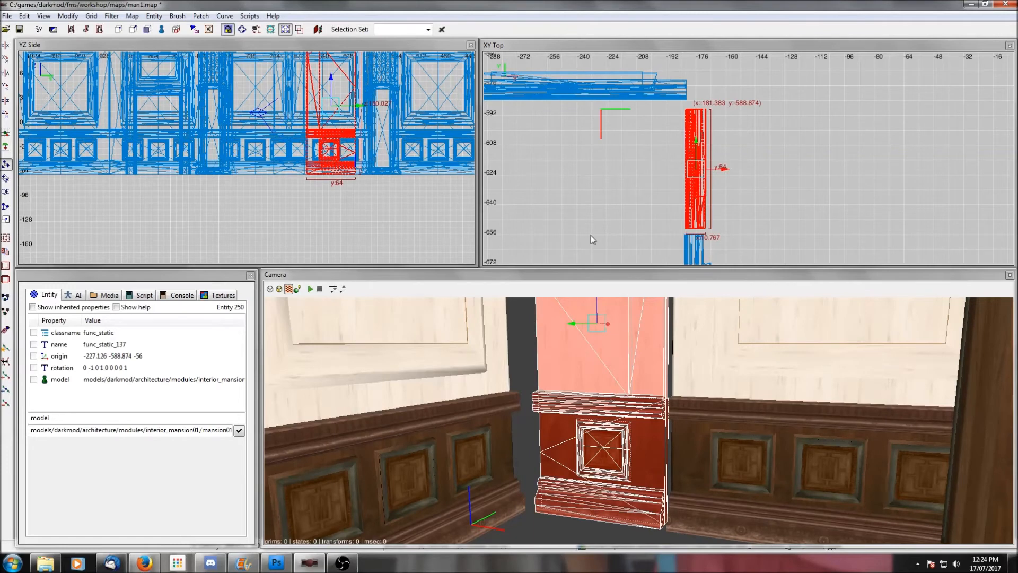
click(92, 16)
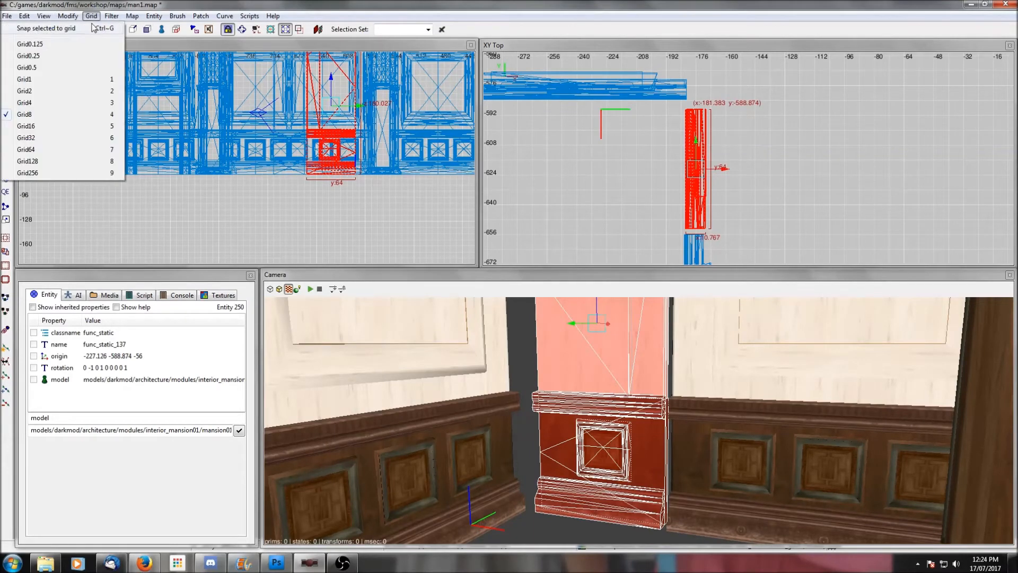
click(47, 105)
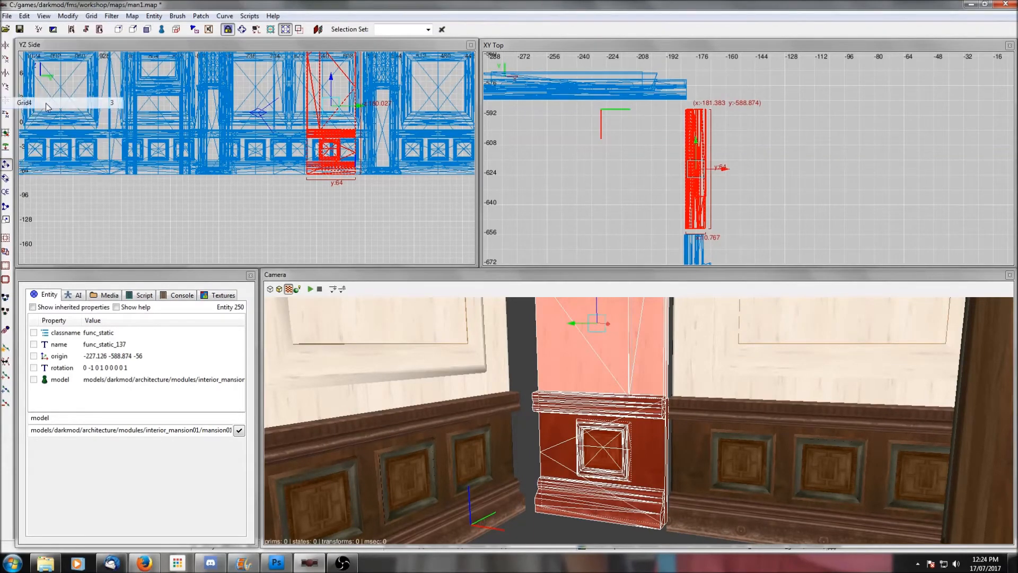
drag(698, 141, 699, 147)
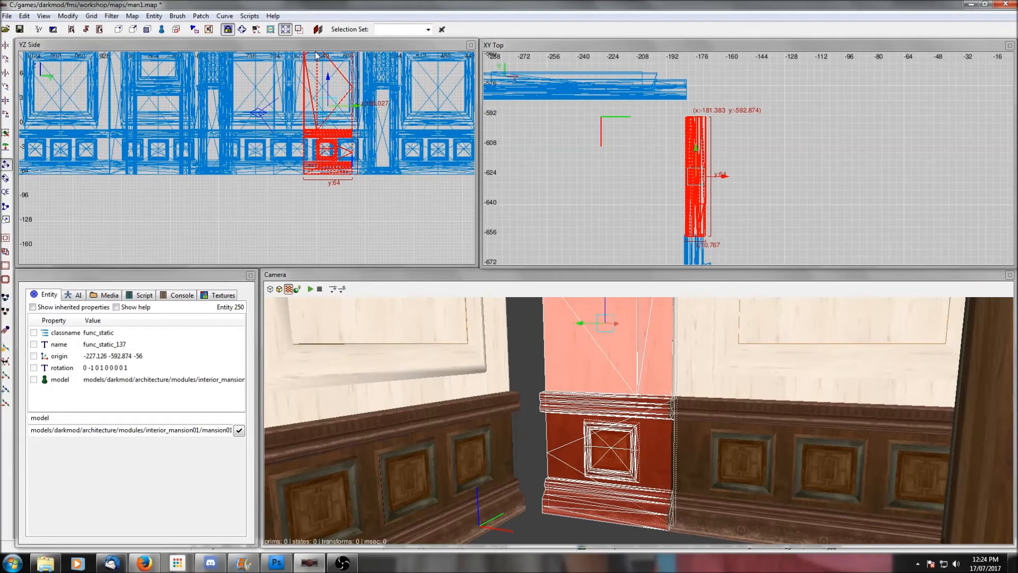
Snap the 64-unit wall to the grid and deselect it
click(91, 15)
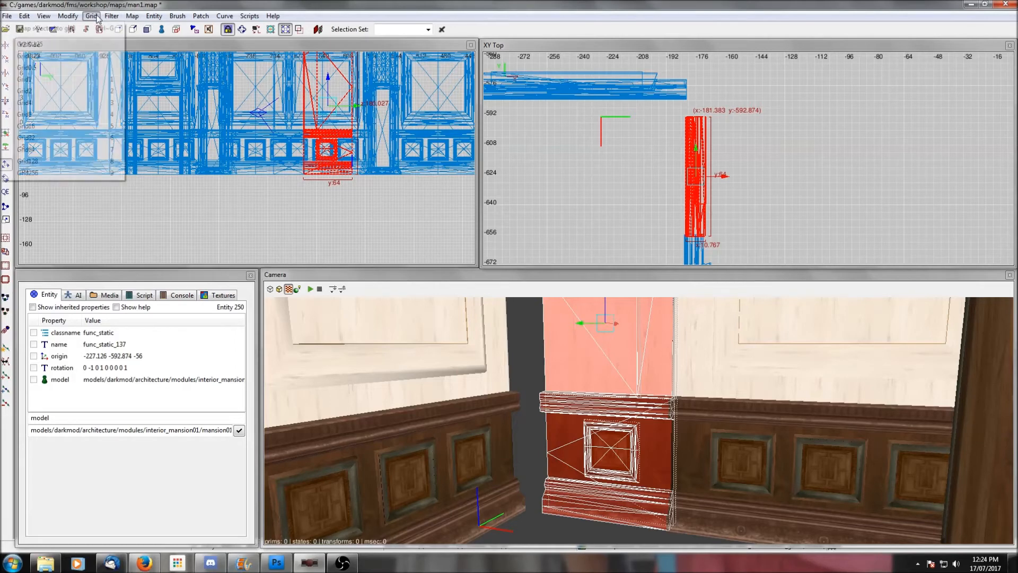
click(73, 29)
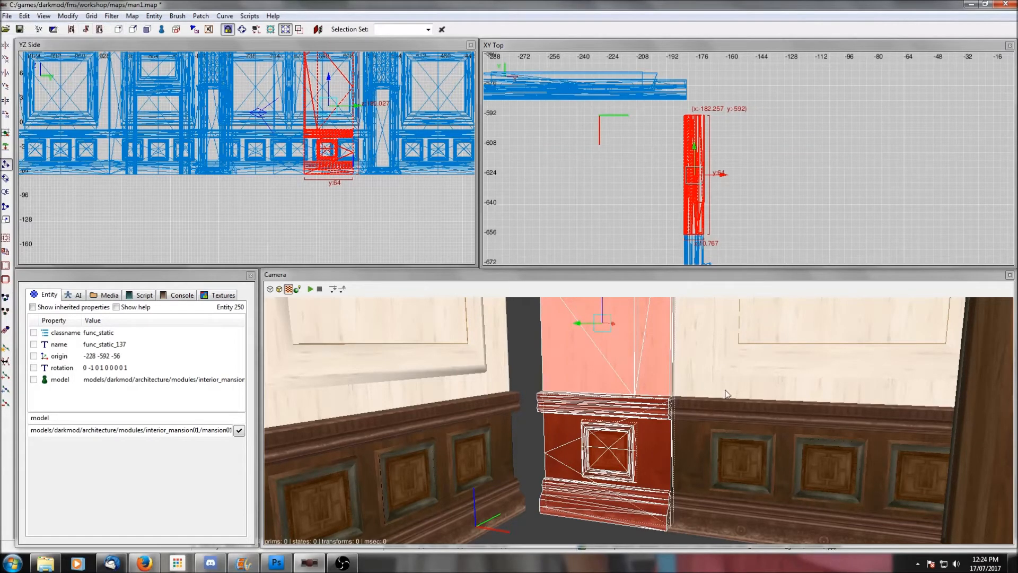
key(Escape)
right_click(742, 394)
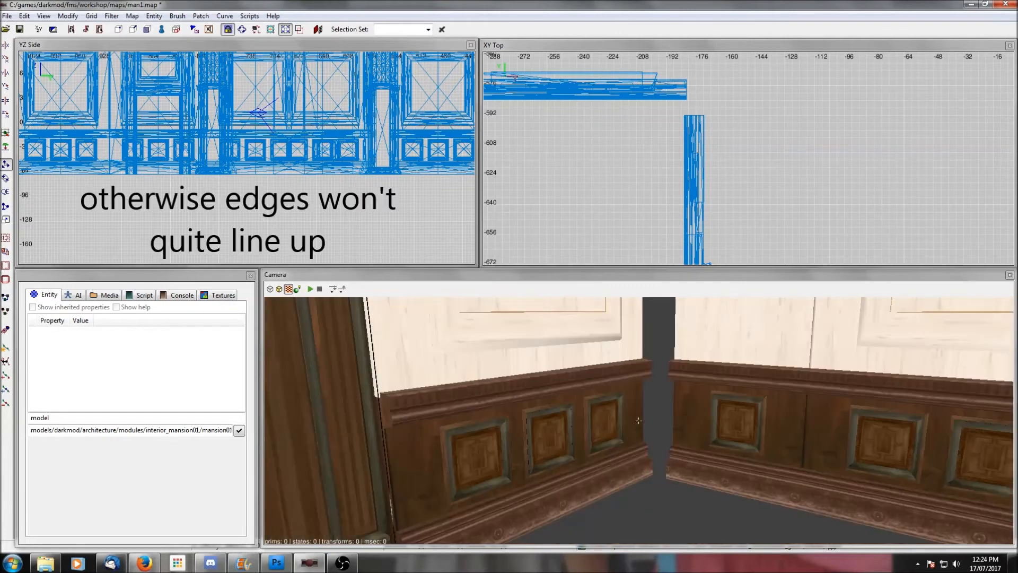
scroll(738, 178, down, 3)
right_click(690, 339)
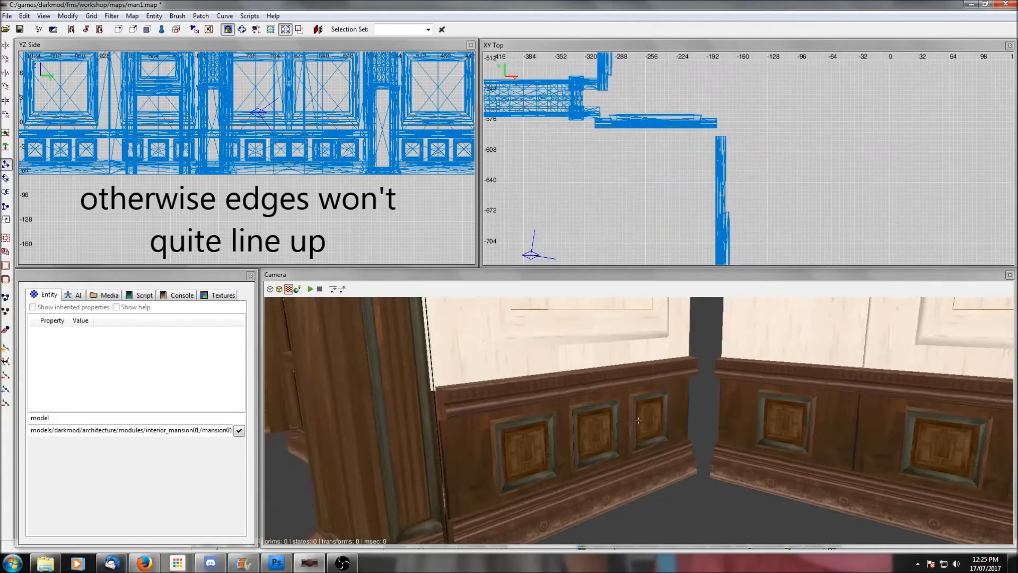
right_click(698, 350)
right_click(698, 351)
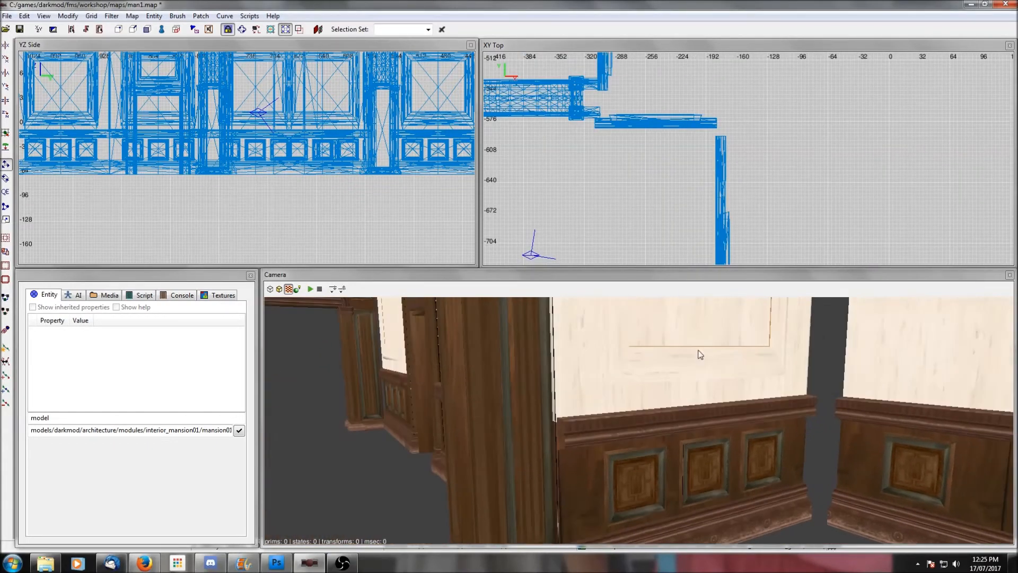
Make the Default layer visible alongside the hallway layer
right_click(712, 137)
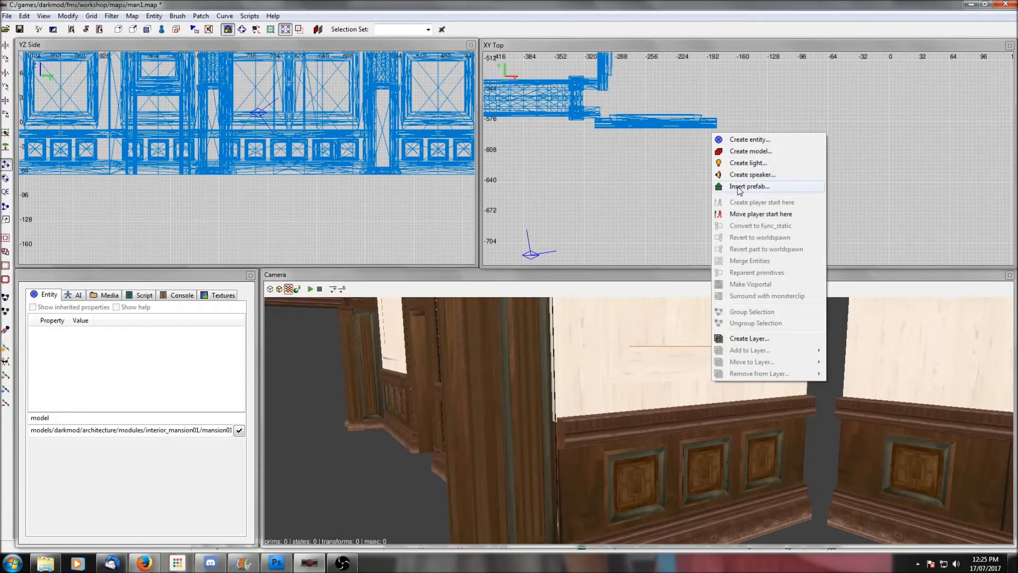
click(743, 186)
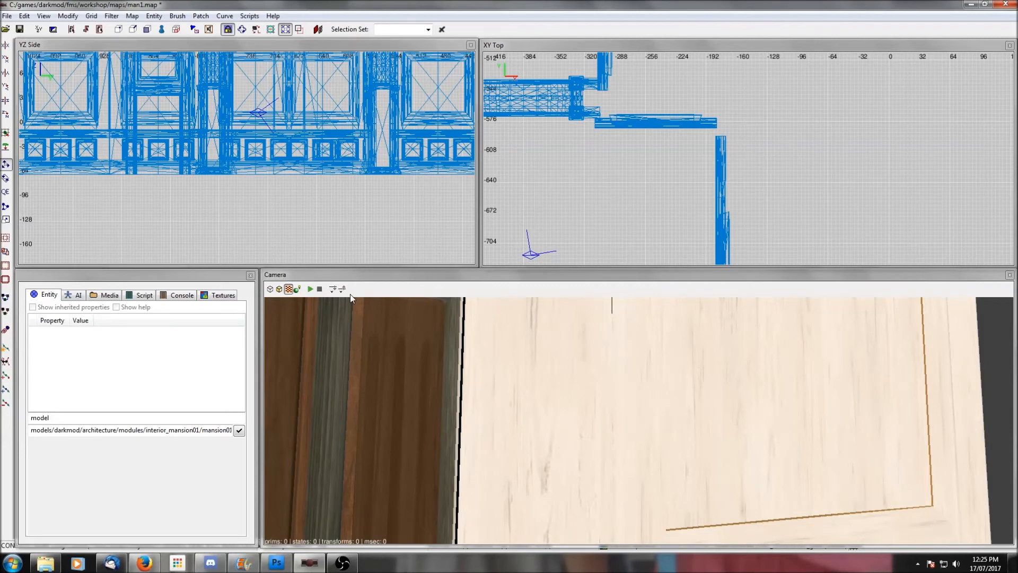
key(ctrl+l)
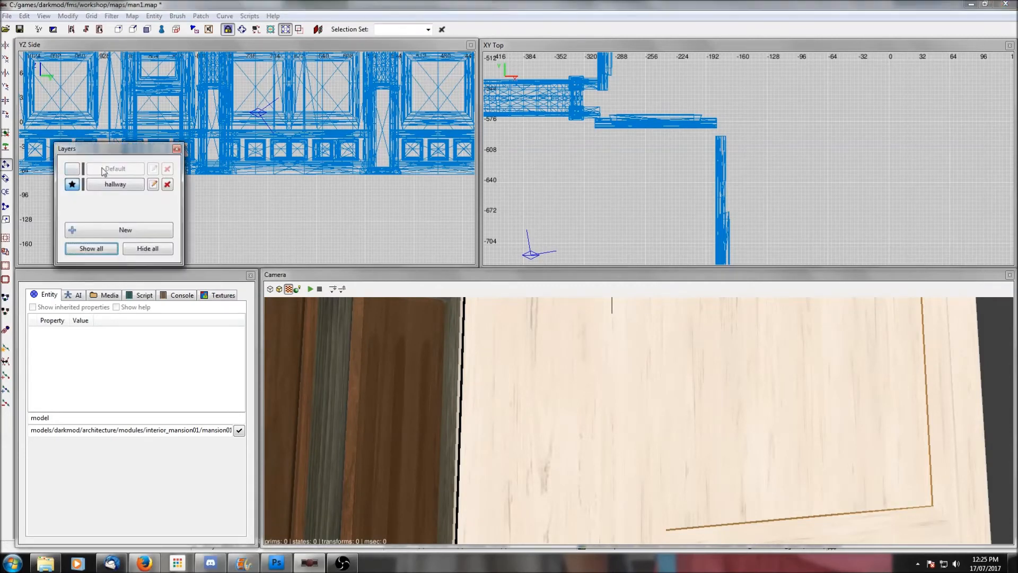
click(72, 169)
Clone the corner pillar of the lower square room and move it to the open northeast corner of the junction
scroll(664, 190, down, 4)
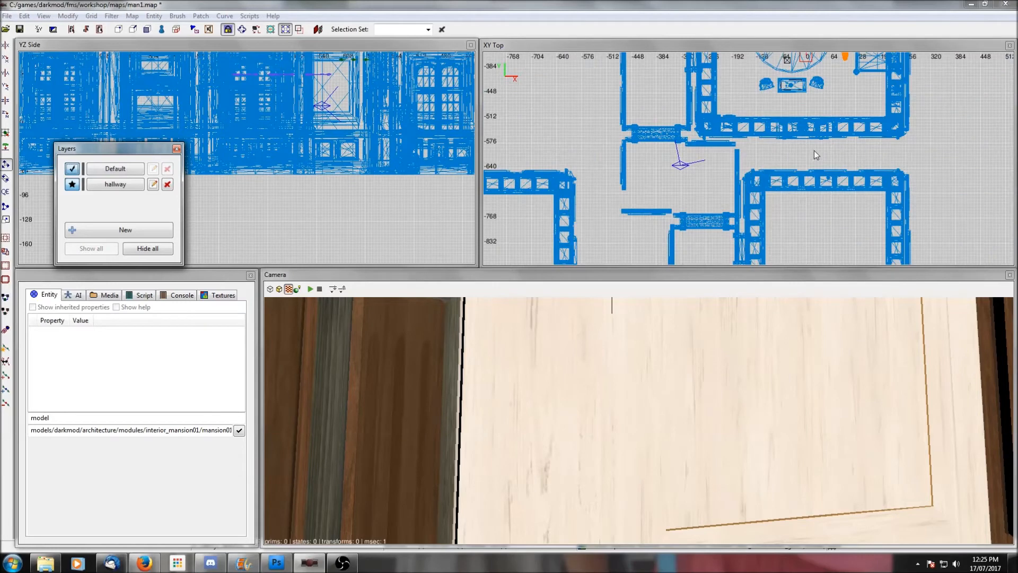
ctrl+middle_click(796, 226)
right_click(722, 462)
right_click(722, 462)
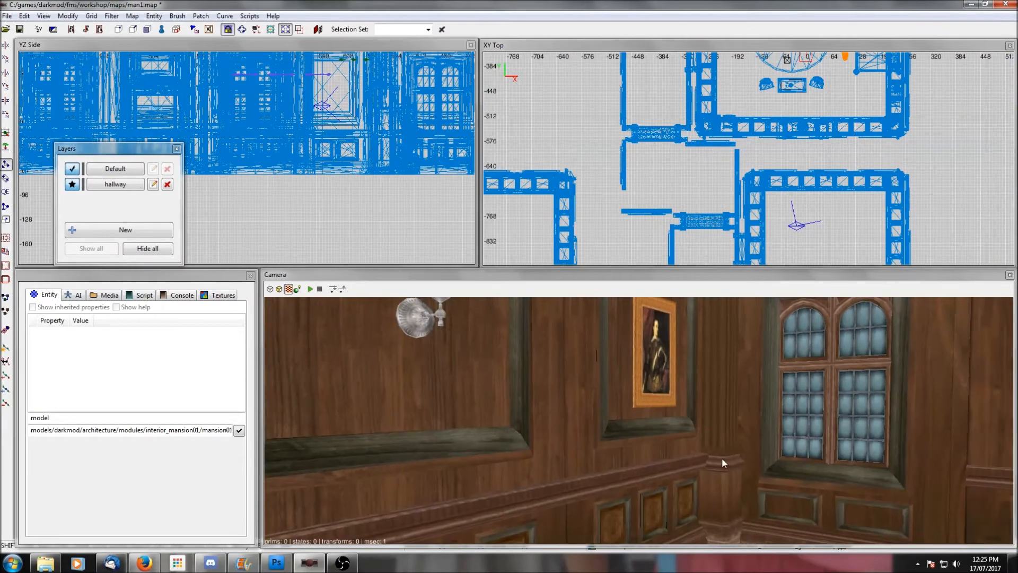
shift+click(722, 463)
key(space)
mouse_move(905, 154)
mouse_down()
mouse_move(735, 152)
mouse_move(735, 127)
mouse_up()
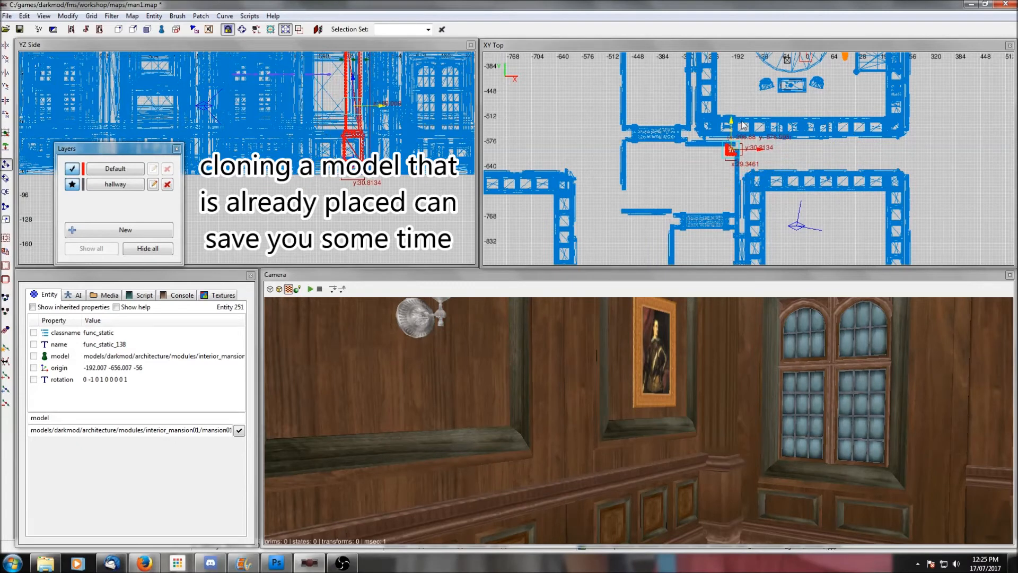
ctrl+middle_click(720, 179)
right_click(656, 412)
right_click(656, 411)
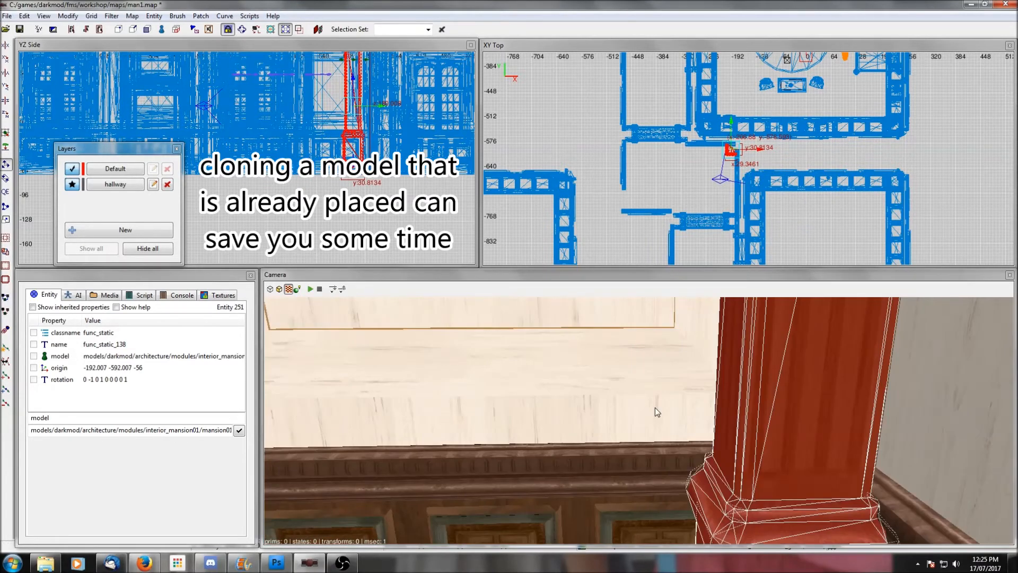
Nudge the cloned corner pillar 4 units north and 4 units east to cover the gap between the two walls
scroll(781, 195, up, 9)
right_drag(739, 141, 793, 215)
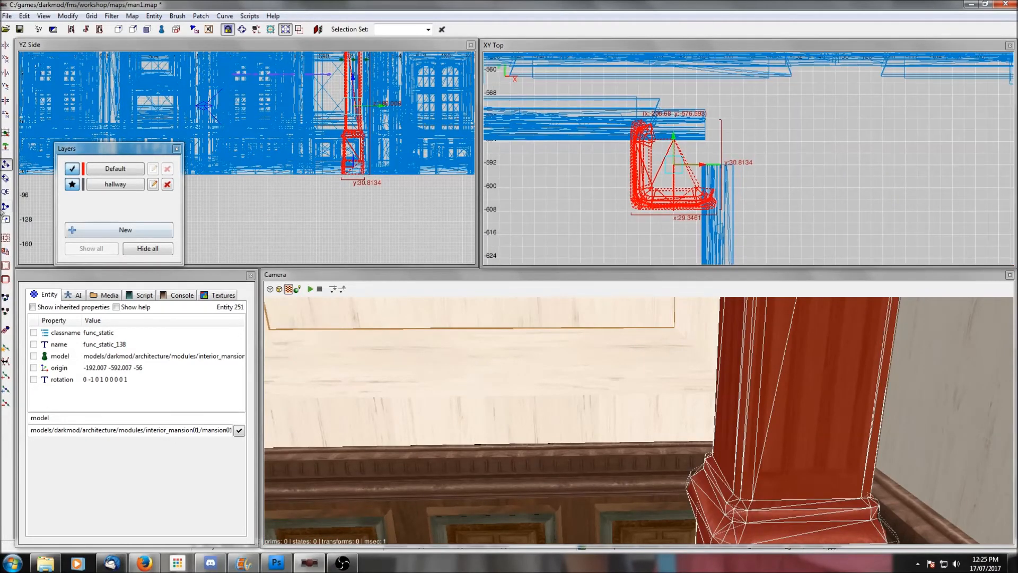
click(2, 193)
drag(645, 195, 661, 183)
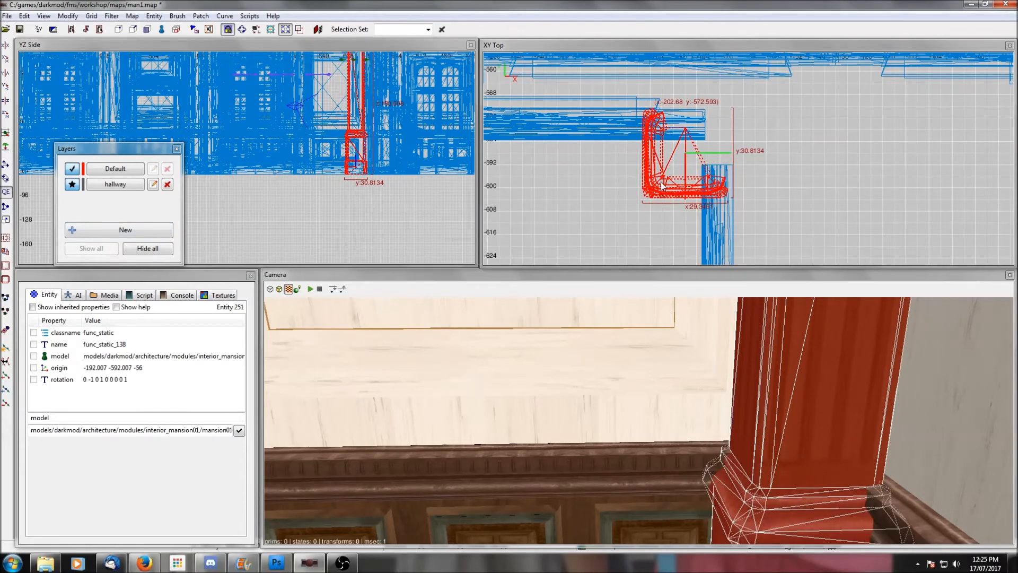
right_click(735, 448)
right_click(735, 448)
scroll(735, 448, down, 2)
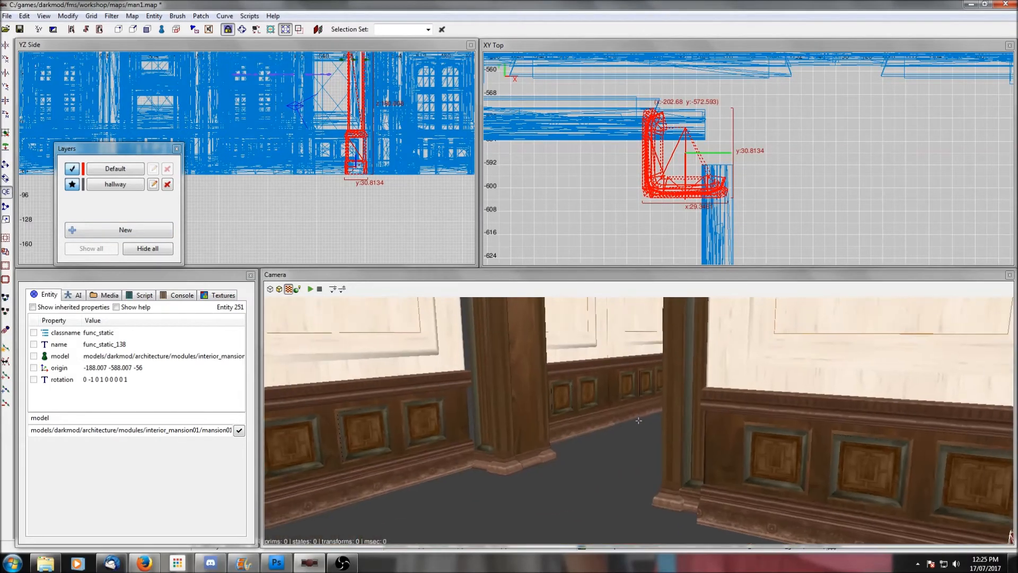
Change the model of the pillar copy west of the second archway to mansion01_pillar01.lwo
right_click(735, 448)
scroll(781, 214, down, 1)
scroll(782, 215, down, 4)
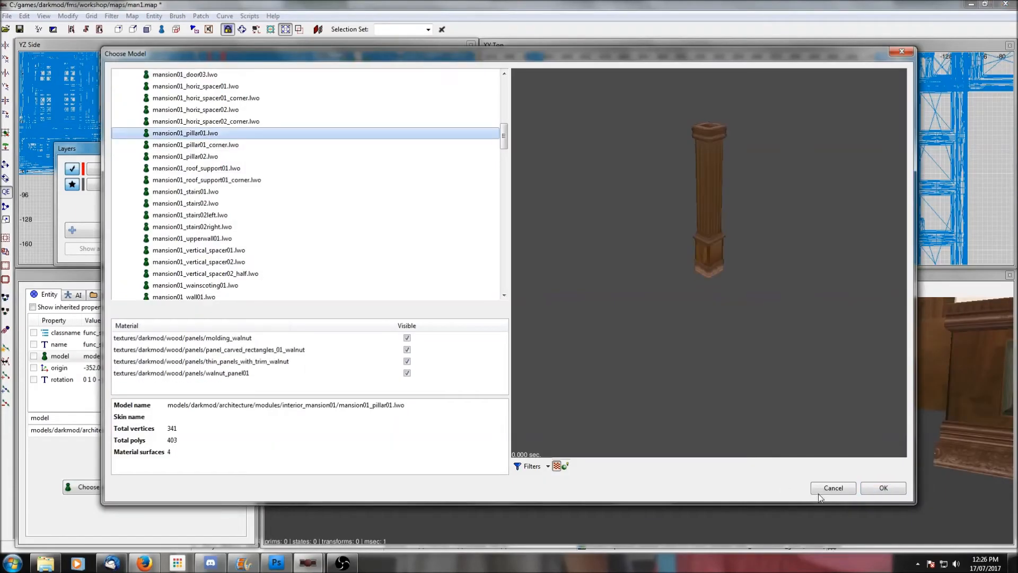
click(819, 492)
Lower the pillar beside the second archway to floor level at height -66, using grid size 2
drag(218, 134, 220, 142)
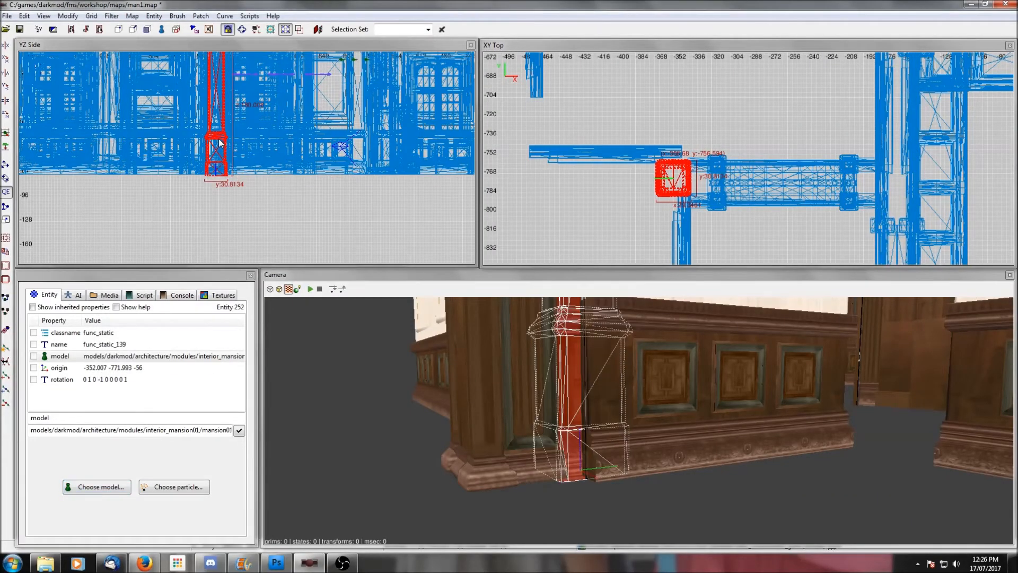
scroll(251, 212, up, 6)
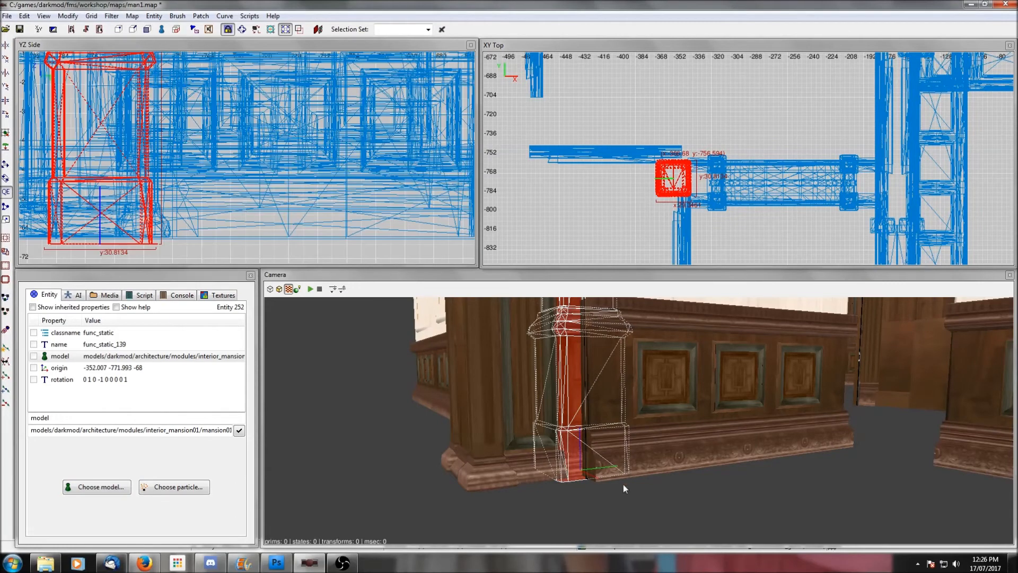
shift+click(631, 469)
shift+click(631, 470)
click(91, 16)
click(69, 91)
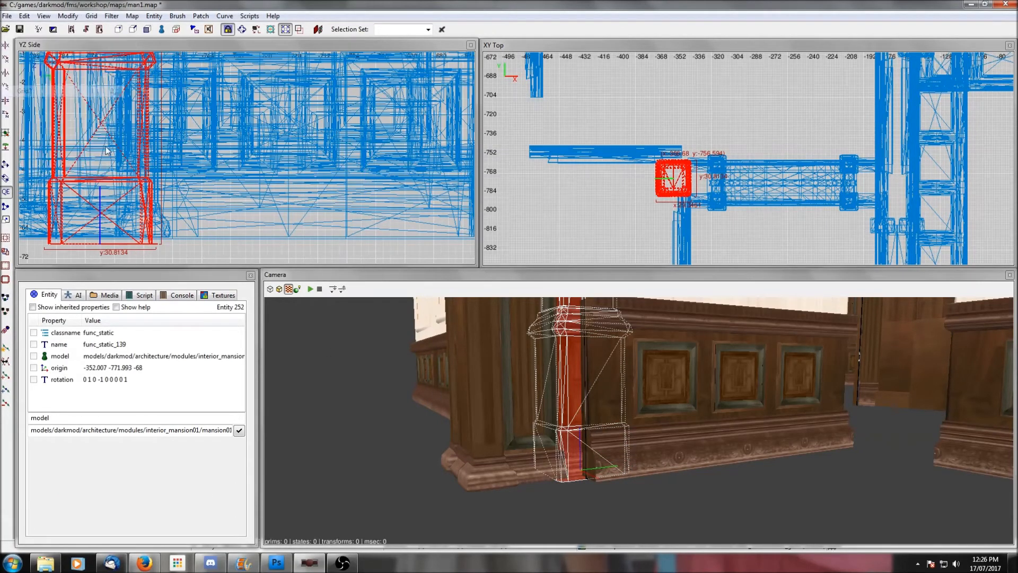
drag(129, 179, 130, 173)
Move the pillar 16 units north onto the end of the east-west wall panel and deselect it
scroll(656, 203, up, 2)
drag(656, 204, 656, 173)
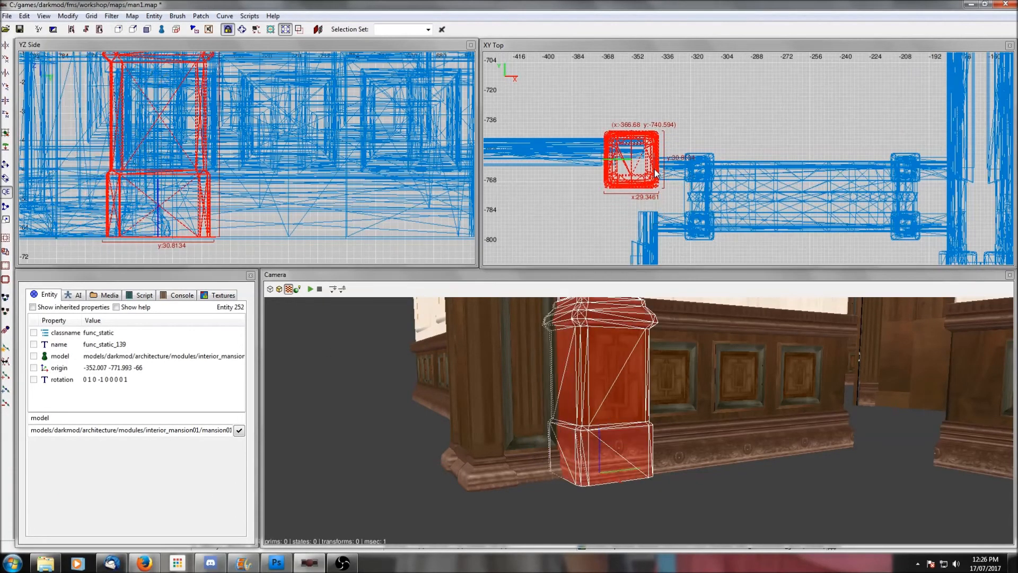
scroll(655, 173, down, 3)
scroll(642, 129, down, 3)
right_drag(642, 129, 656, 167)
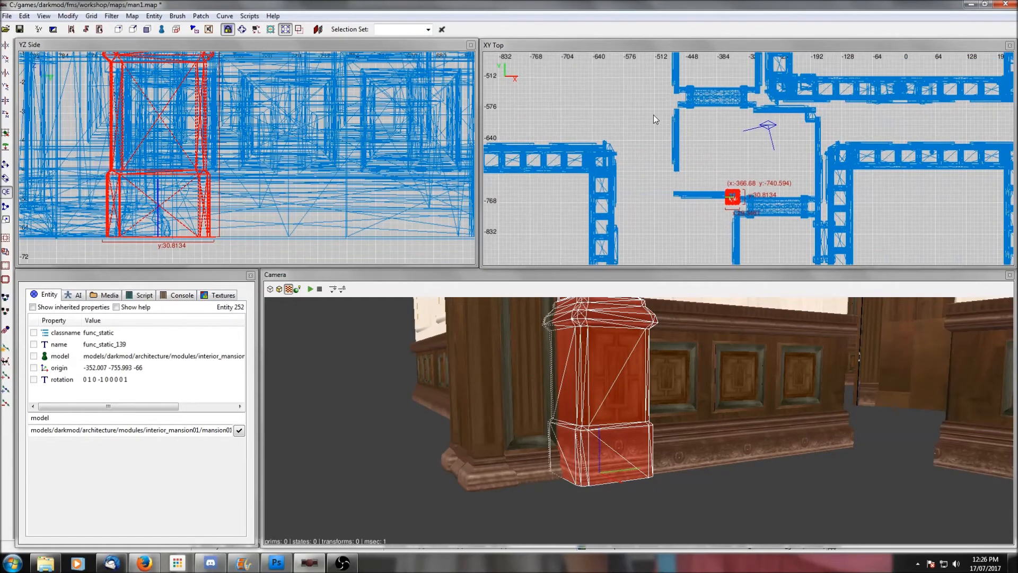
key(Escape)
Clone the 64-unit eastern wall with the grid at 4 and move the copy to the gap in the junction's western side
right_click(810, 328)
right_click(638, 421)
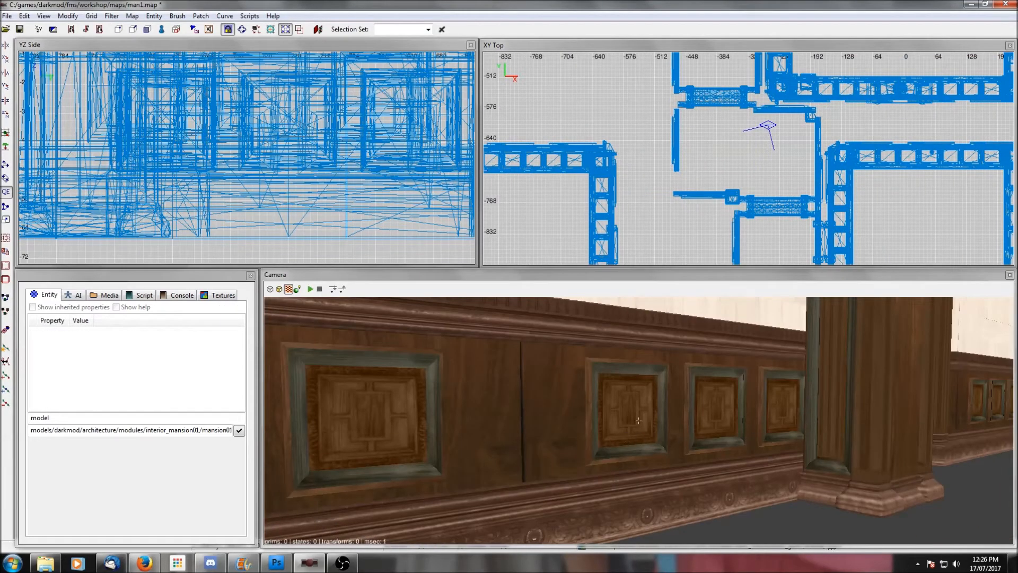
right_click(664, 441)
right_click(638, 420)
shift+click(594, 431)
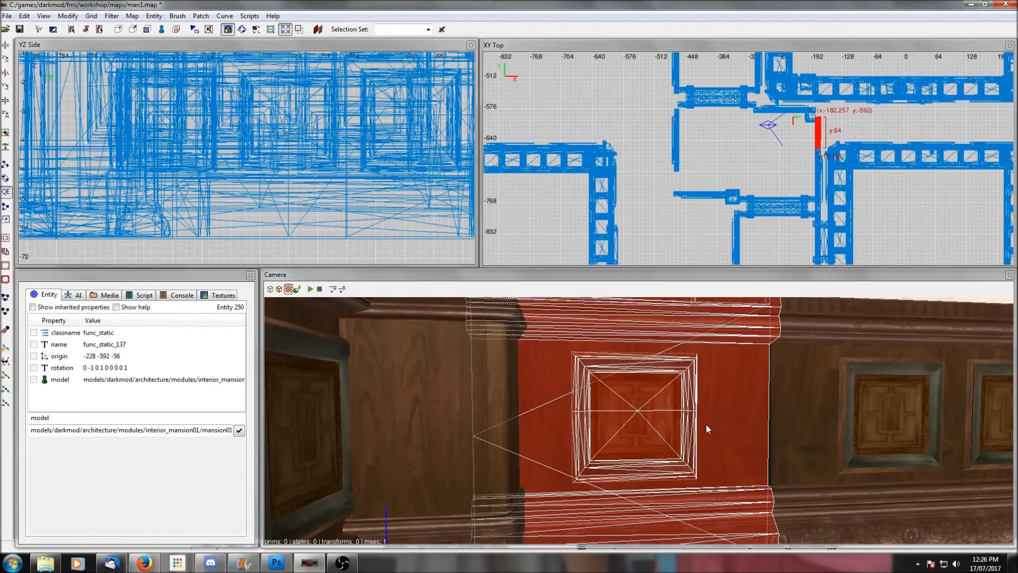
click(91, 16)
click(36, 103)
key(space)
drag(819, 139, 680, 184)
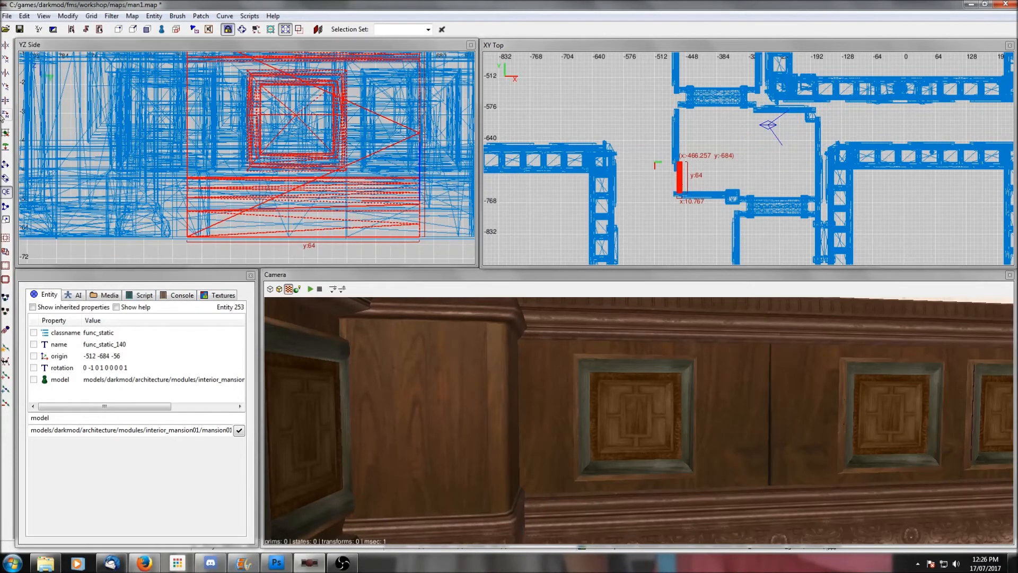
Rotate the selected wall panel 180 degrees about the Z axis and snap it to the grid
click(6, 115)
click(5, 115)
click(92, 16)
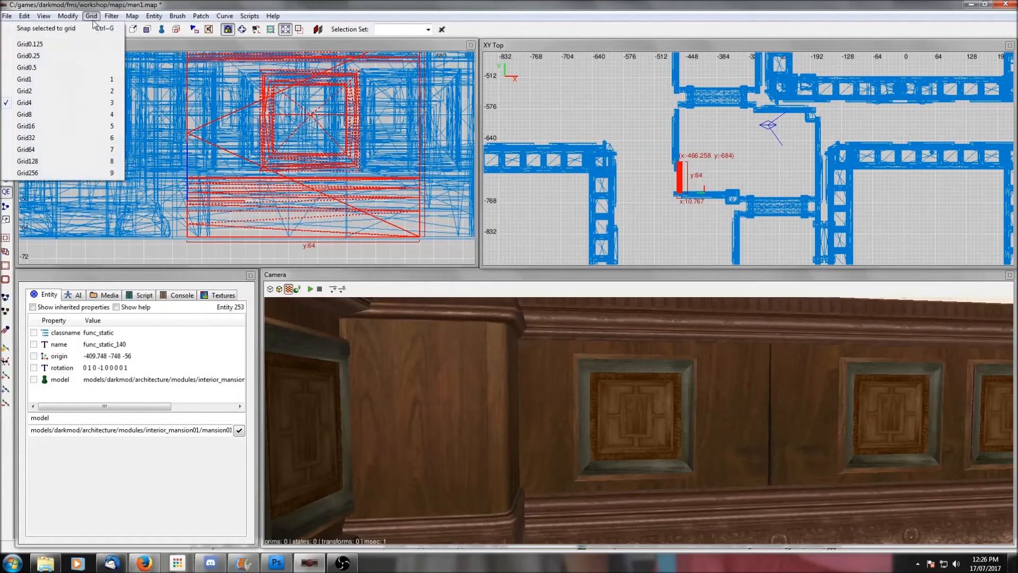
click(79, 27)
Move the neighbouring panel of the room's west wall slightly north in the top view
scroll(631, 146, up, 3)
key(Escape)
shift+click(615, 163)
right_drag(615, 163, 615, 211)
drag(608, 167, 609, 151)
key(Escape)
right_drag(640, 194, 645, 149)
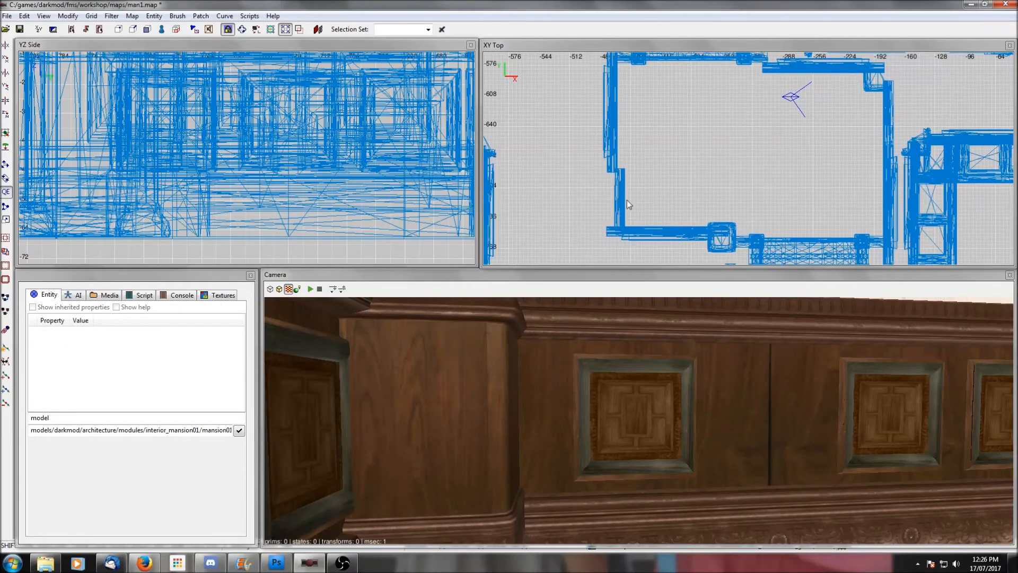
Move the rotated wall panel into the room's southwest corner at origin -416 -752 -56 and check its fit in 3D
shift+click(622, 196)
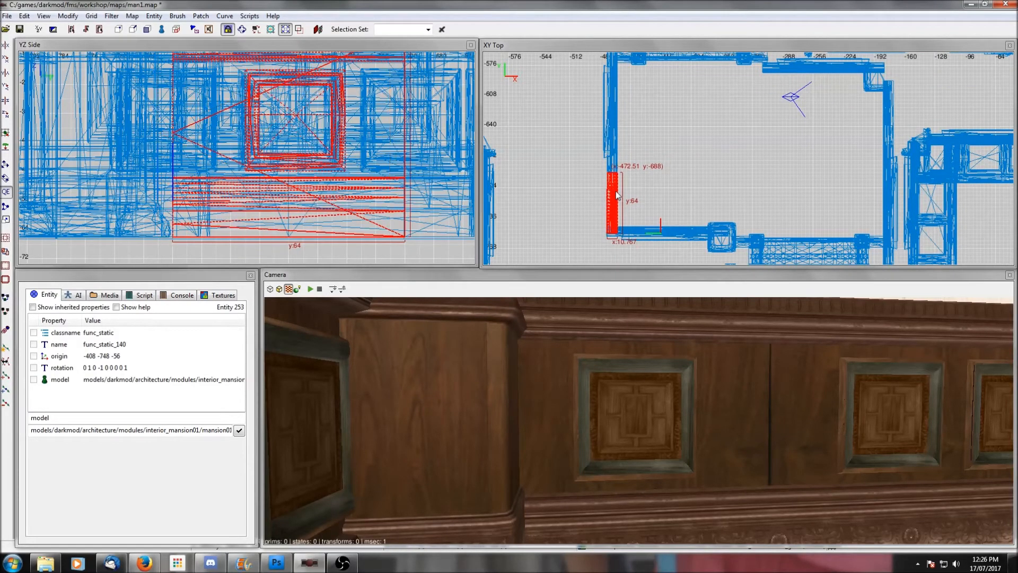
right_click(710, 377)
right_click(735, 418)
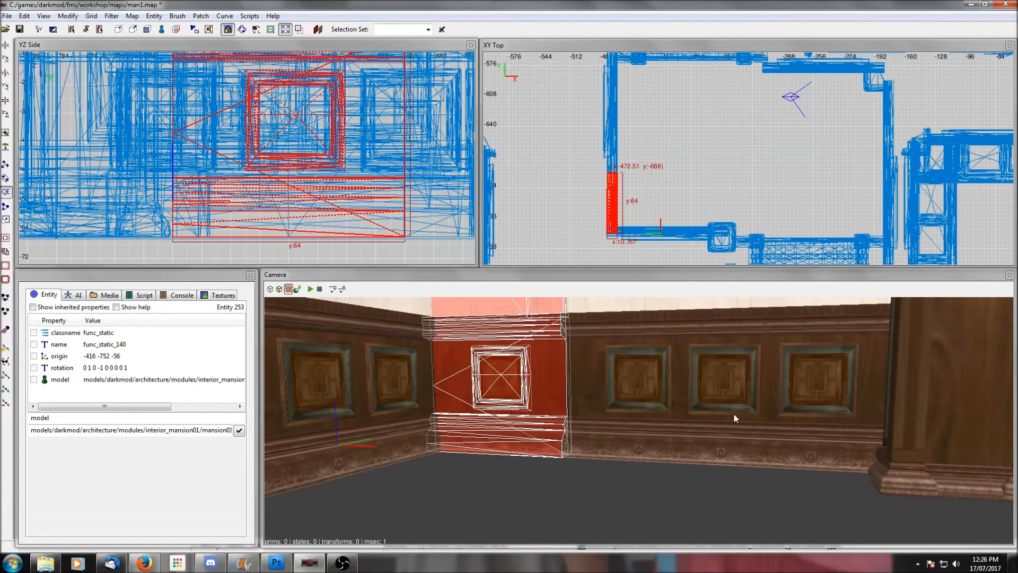
key(Up)
key(Down)
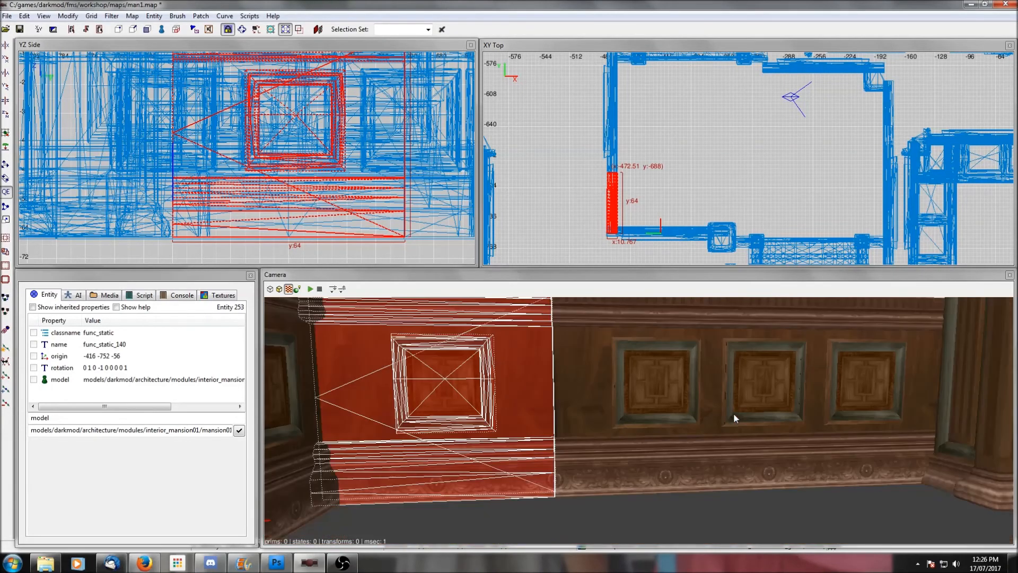
right_click(734, 414)
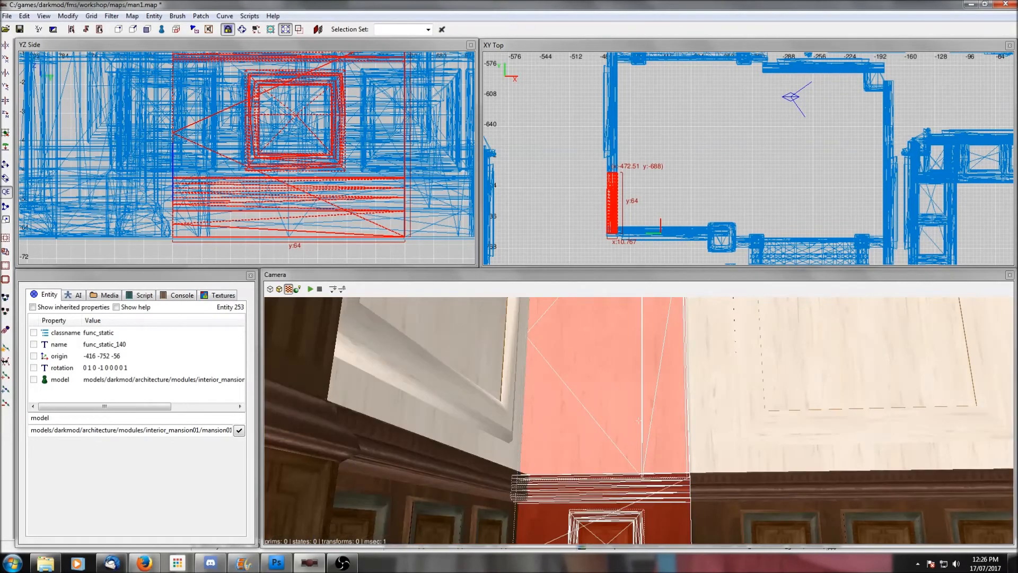
right_click(734, 415)
key(Escape)
Duplicate the northeast corner trim, rotate the copy 180 degrees and place it in the southwest corner at origin -460.007 -743.993 -56
right_click(735, 419)
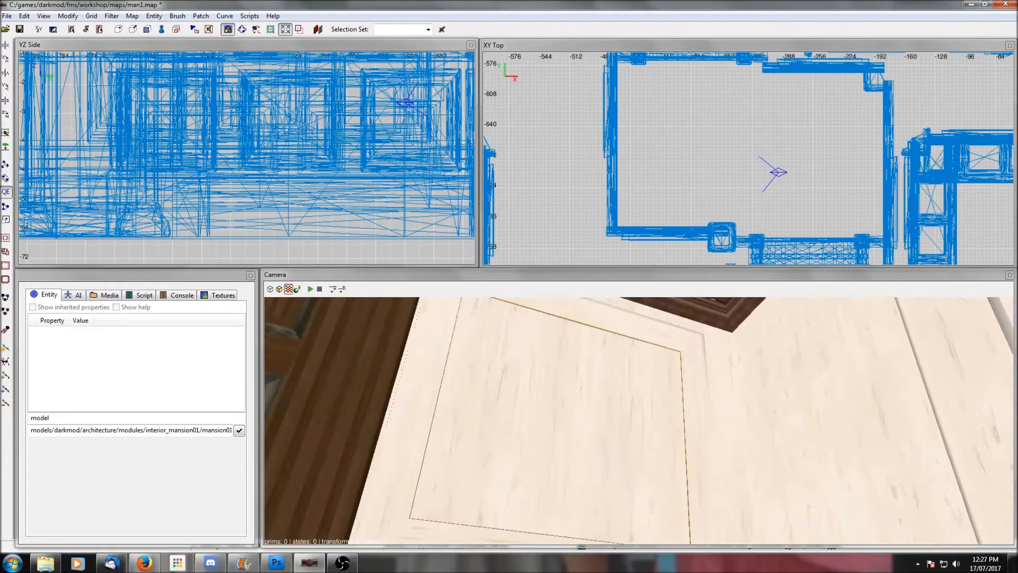
shift+click(638, 420)
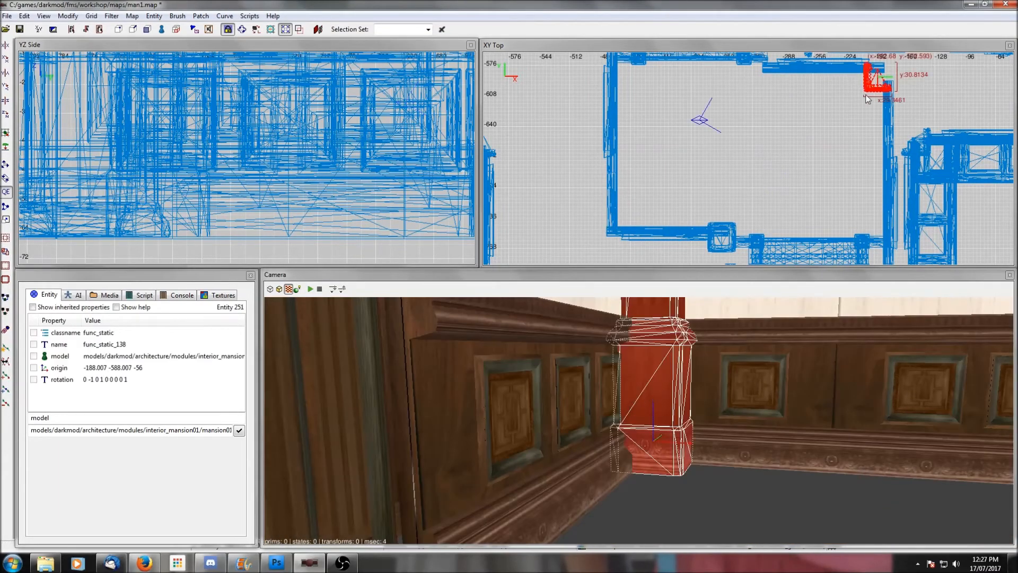
double_click(5, 113)
drag(634, 200, 622, 220)
right_click(634, 371)
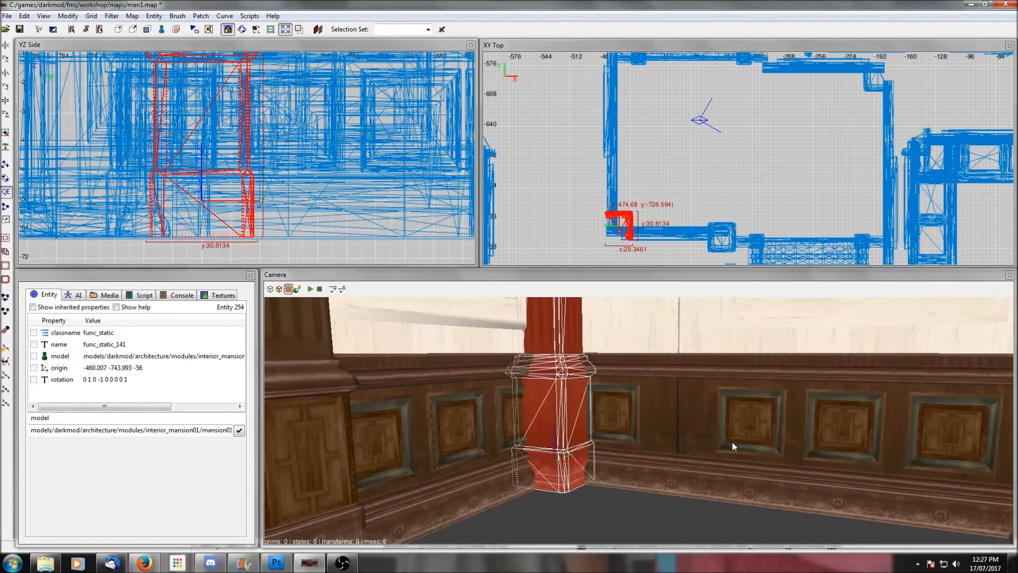
right_click(731, 447)
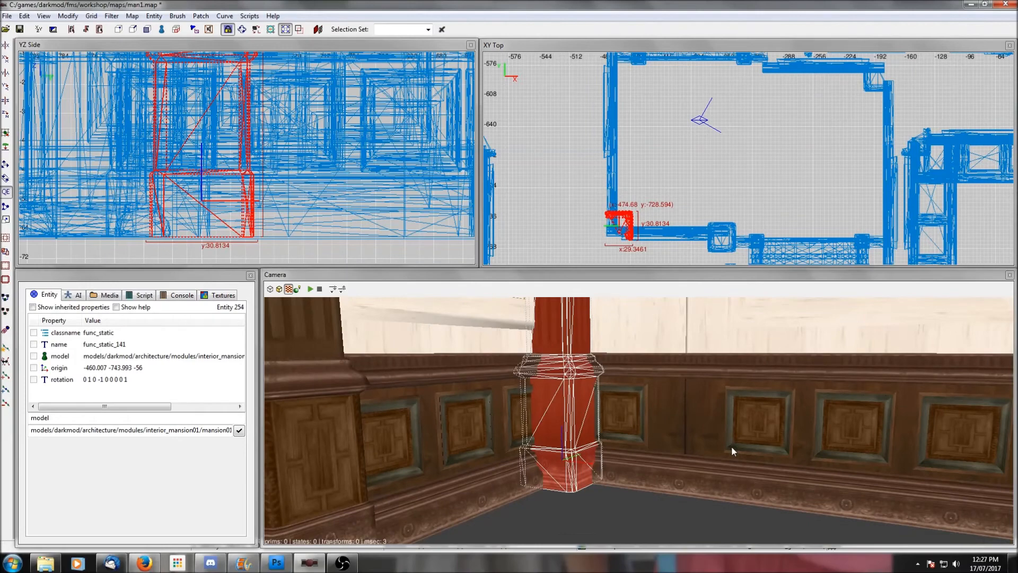
scroll(670, 218, up, 4)
right_drag(652, 185, 715, 183)
key(Escape)
Shift the south wall panel slightly east and move the square pillar beside the south doorway to origin -348.007 -755.993 -66
right_click(692, 409)
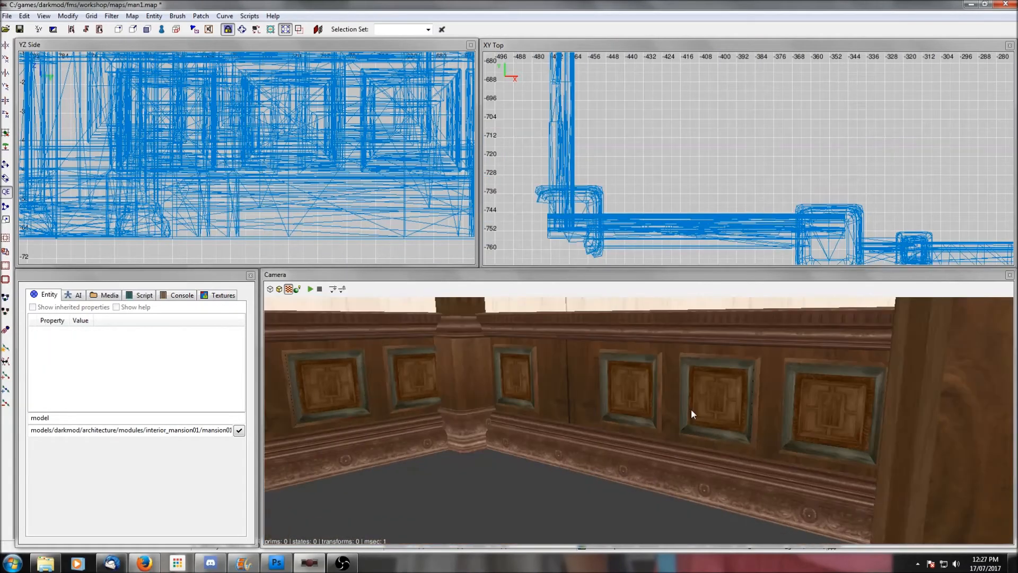
right_click(691, 408)
right_click(691, 409)
right_click(691, 409)
scroll(691, 409, down, 2)
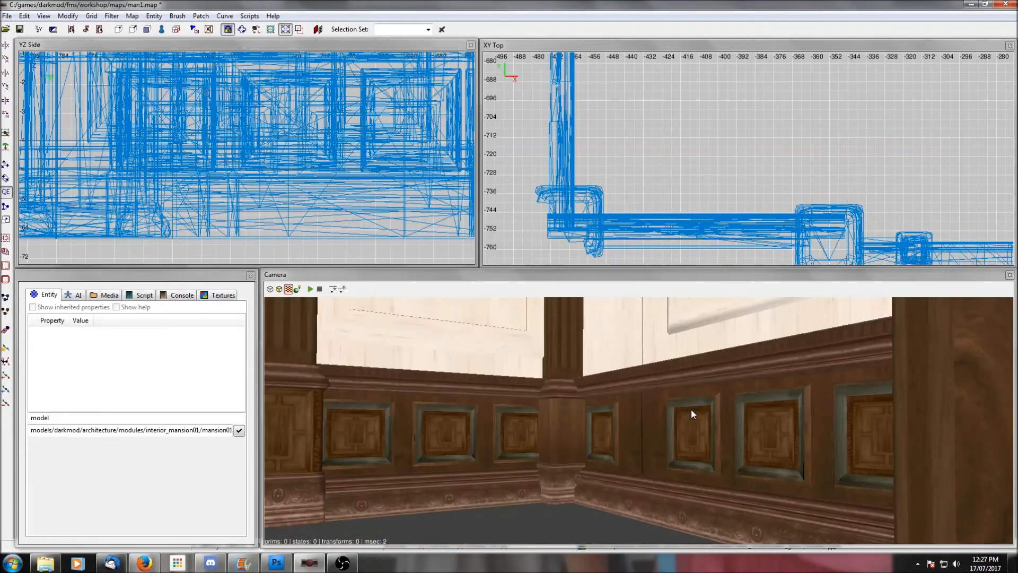
right_click(691, 409)
right_click(691, 409)
shift+click(691, 408)
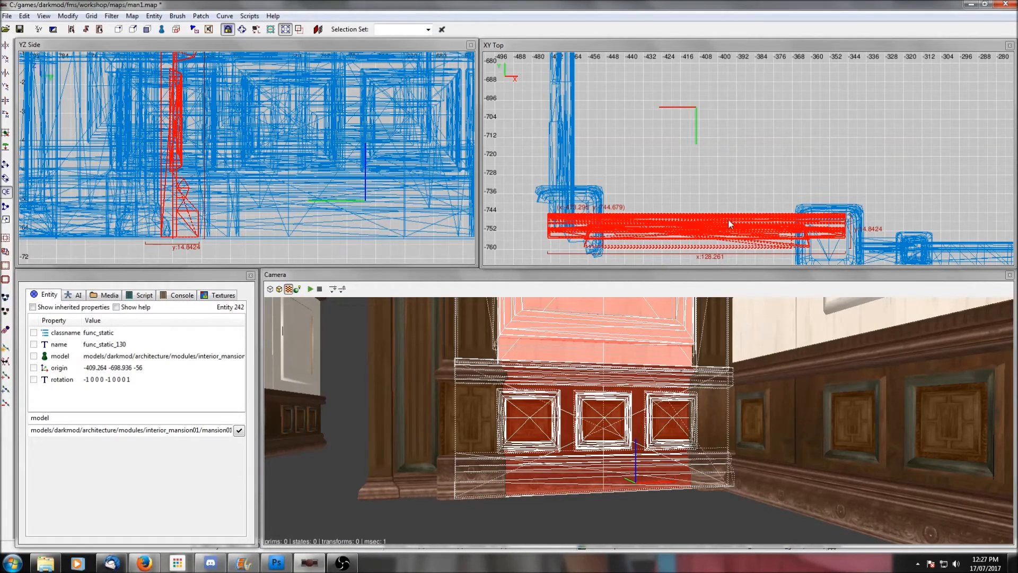
key(Escape)
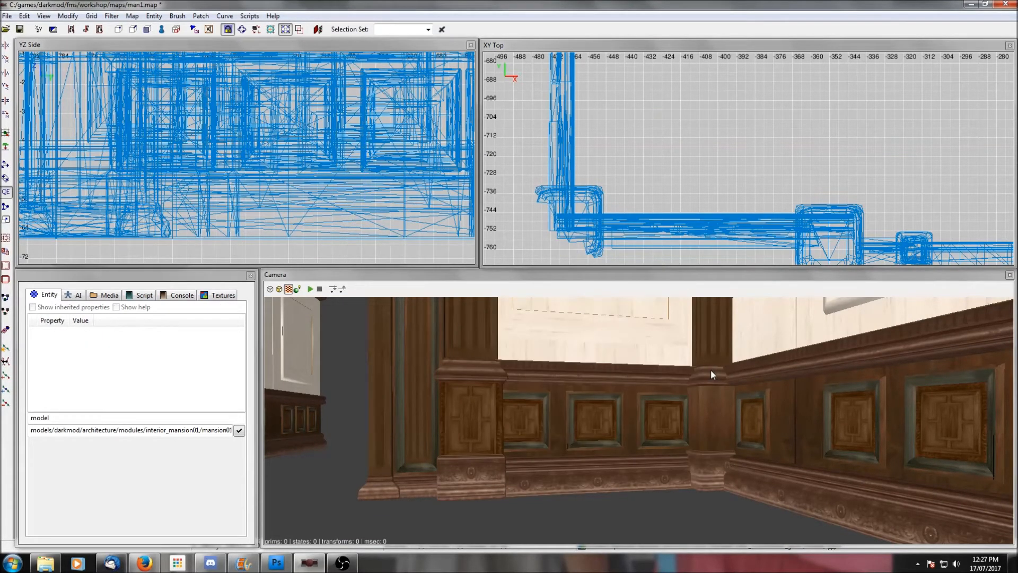
shift+click(489, 408)
drag(860, 233, 869, 232)
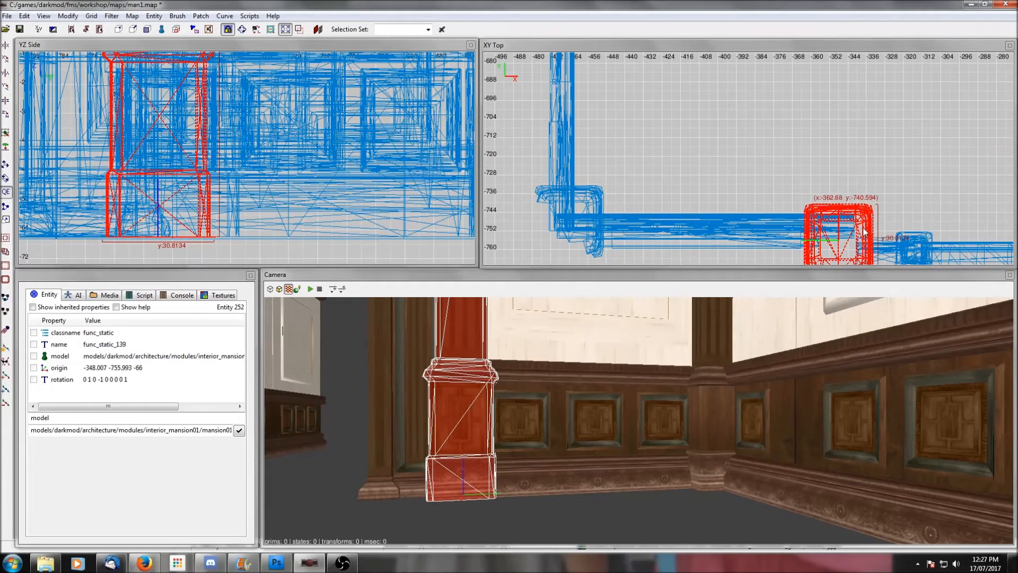
key(Escape)
Examine the wall panels, pillars and door frame around the room in the camera view
right_click(750, 423)
right_click(750, 424)
right_click(750, 425)
right_click(751, 424)
right_click(750, 424)
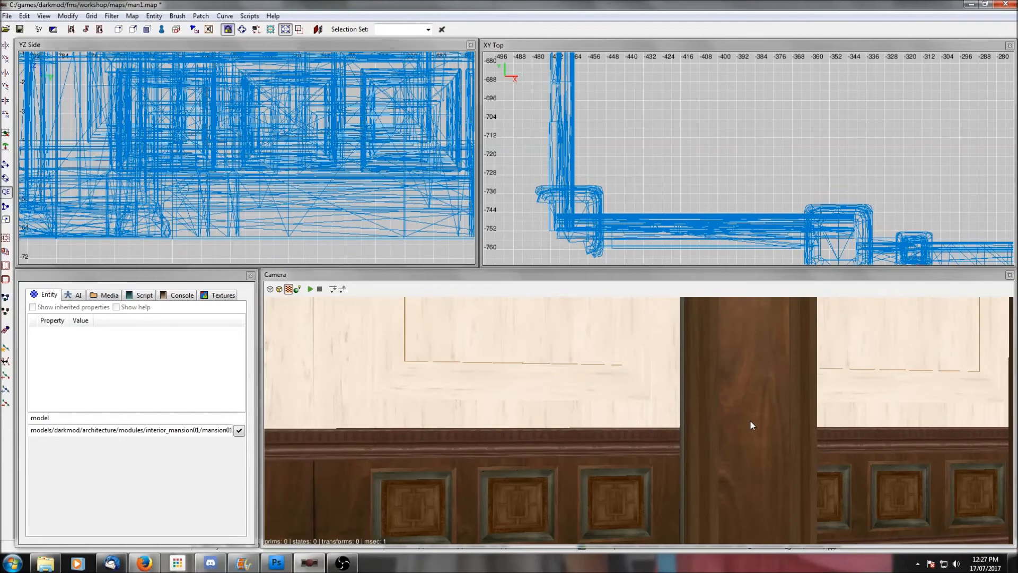
right_click(750, 425)
right_click(750, 424)
right_click(750, 424)
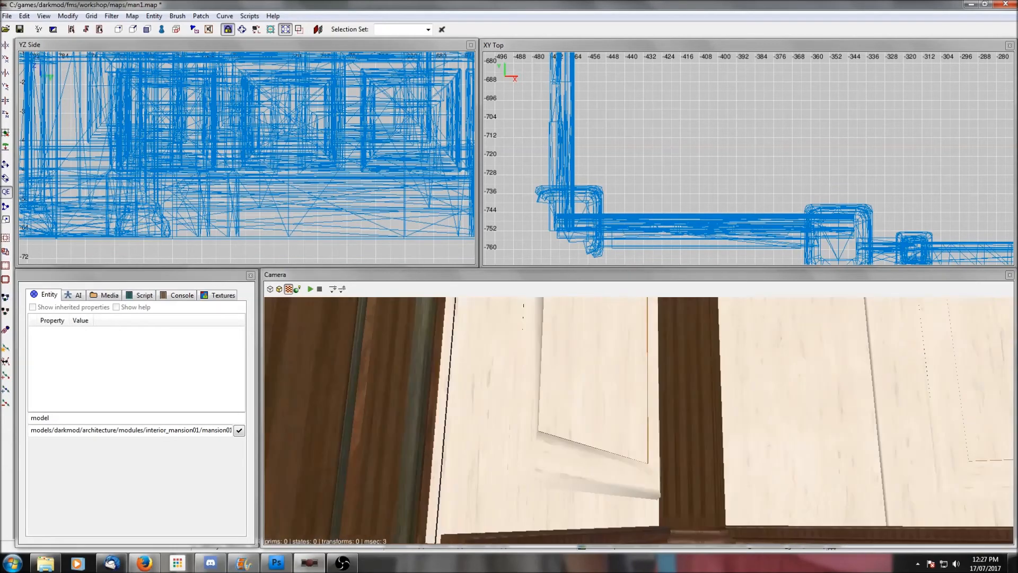
right_click(750, 424)
Duplicate the square pillar beside the south doorway, with the copy at origin -332.007 -755.993 -66
shift+click(597, 424)
scroll(757, 157, down, 4)
key(Escape)
shift+click(784, 203)
drag(784, 203, 800, 203)
right_click(689, 419)
right_click(689, 419)
shift+click(532, 445)
scroll(756, 157, down, 4)
shift+click(532, 445)
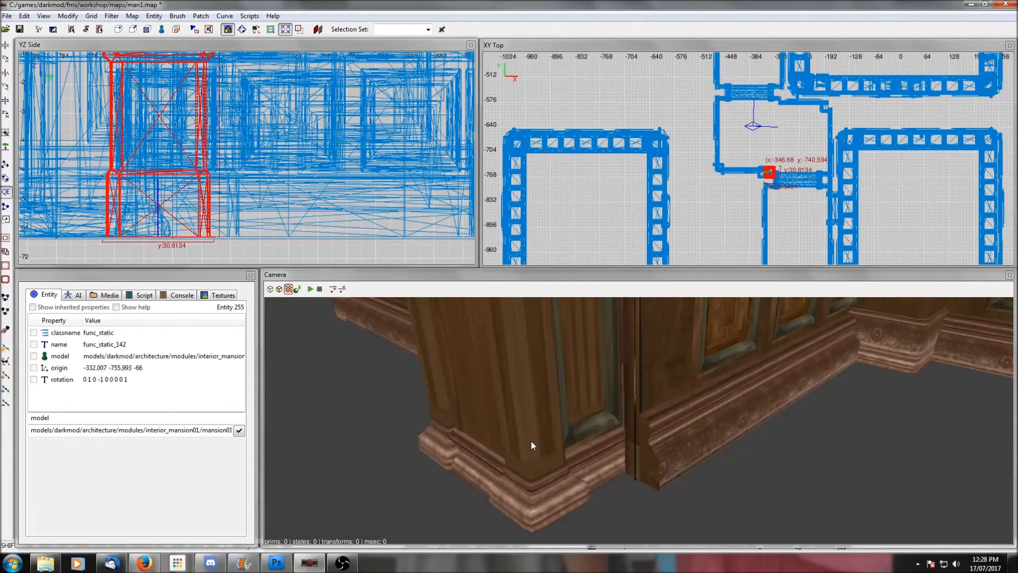
Move the pillar copy beside the north doorway to origin -304.007 -575.993 -66
drag(772, 171, 782, 103)
scroll(847, 104, up, 6)
scroll(847, 104, up, 2)
drag(700, 170, 699, 161)
right_click(689, 392)
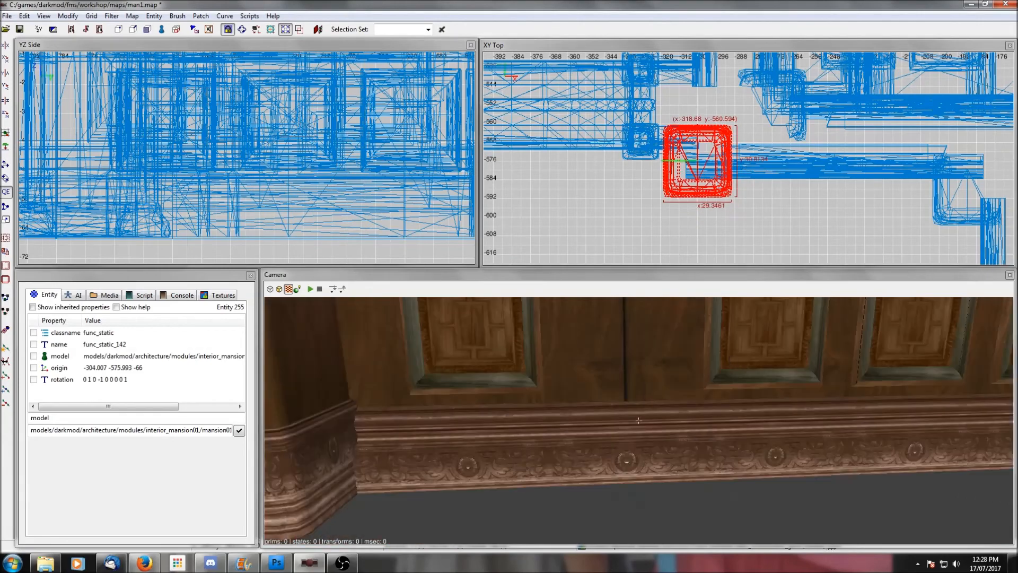
key(Escape)
Nudge the copied pillar about 4 units south and check how it meets the walls and doorways
right_click(638, 420)
shift+click(502, 382)
drag(699, 132, 699, 141)
key(Escape)
right_click(689, 371)
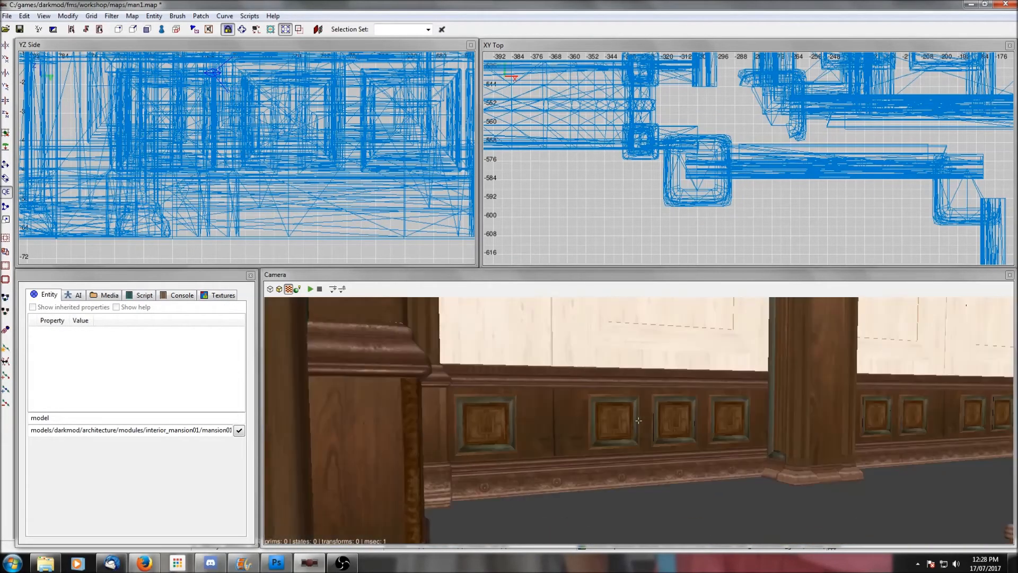
key(Up)
key(Up)
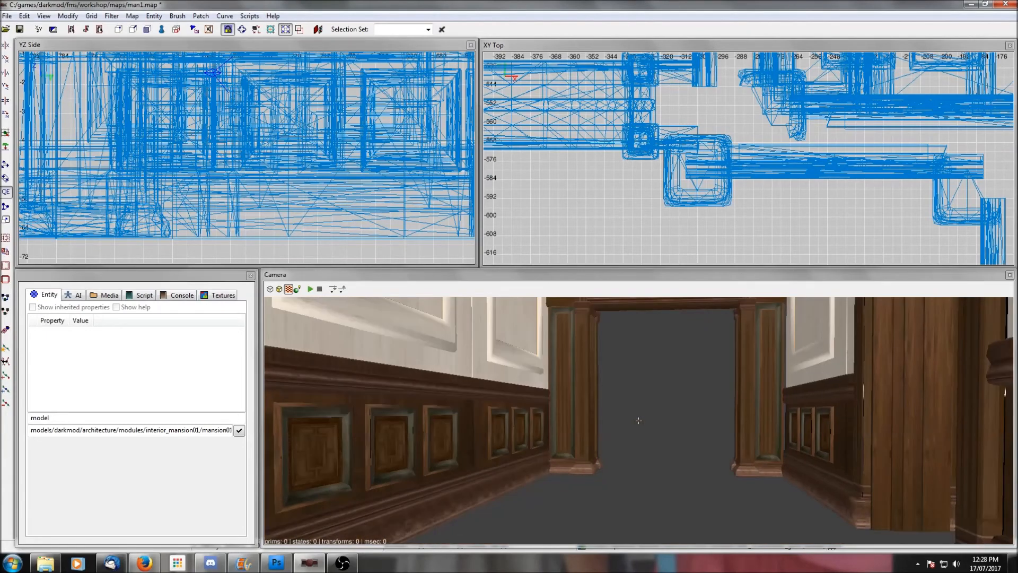
key(Up)
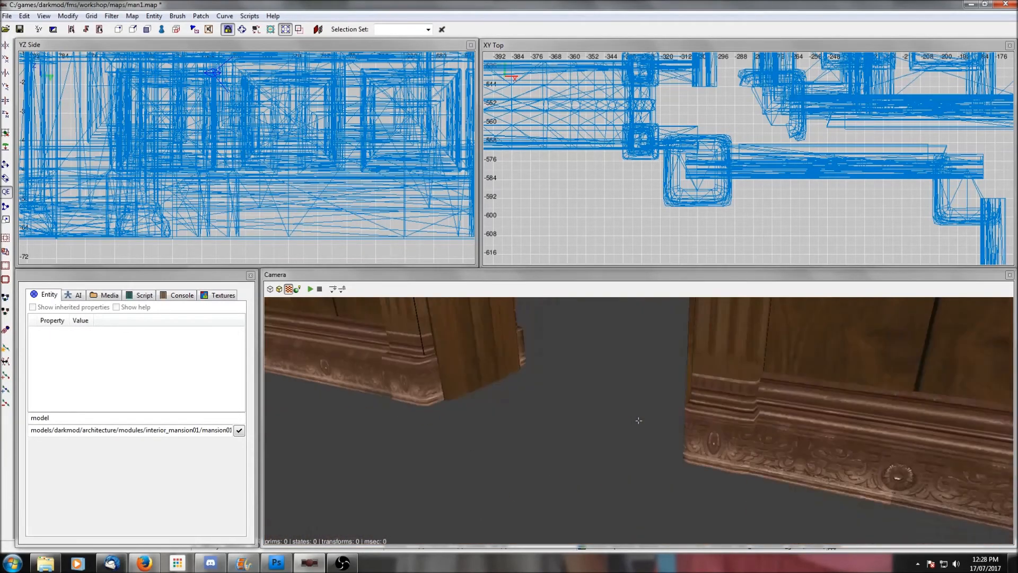
Unhide all hidden brushes and check the floor and walls around the doorway
key(shift+h)
right_click(651, 397)
right_click(651, 396)
key(Up)
key(Down)
right_click(652, 396)
key(Page_Down)
key(Down)
Move the 208 by 8 unit wall brush behind the doorway south in the top view
shift+click(531, 339)
scroll(699, 143, down, 1)
scroll(745, 170, down, 4)
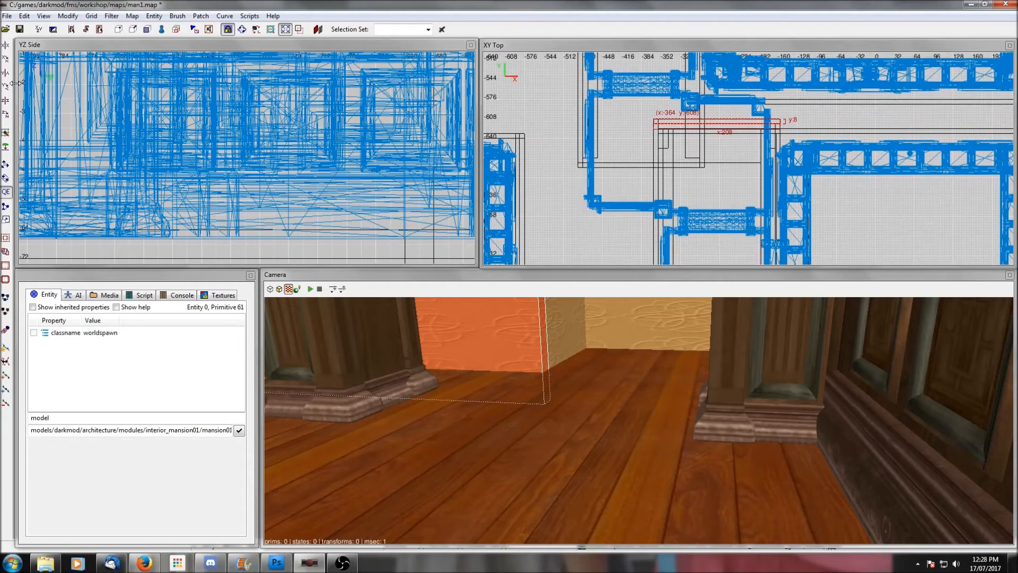
click(6, 165)
drag(721, 93, 718, 194)
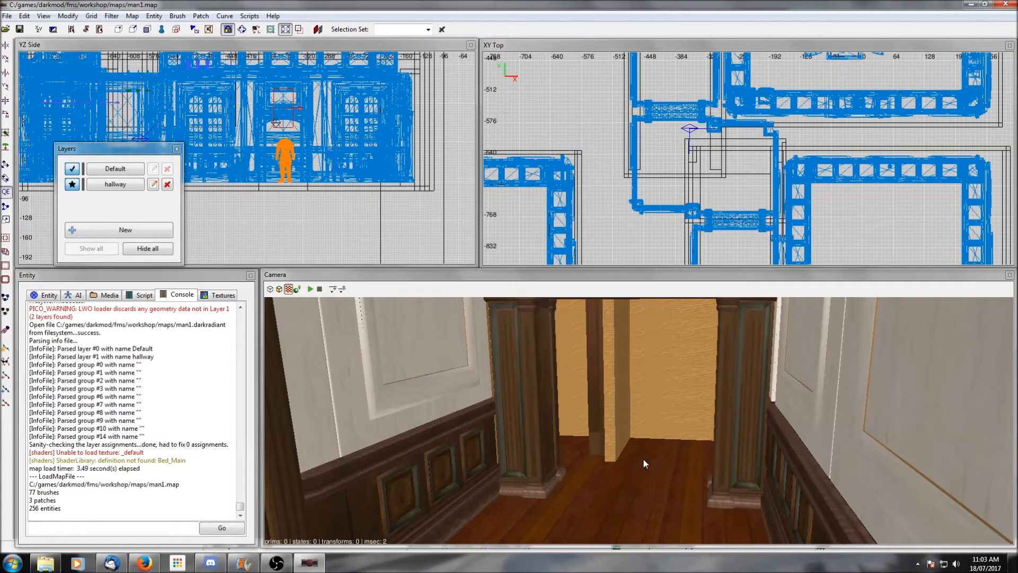
Examine the narrow wooden brush seen through the north doorway and the south door arch module
right_click(670, 472)
right_click(670, 472)
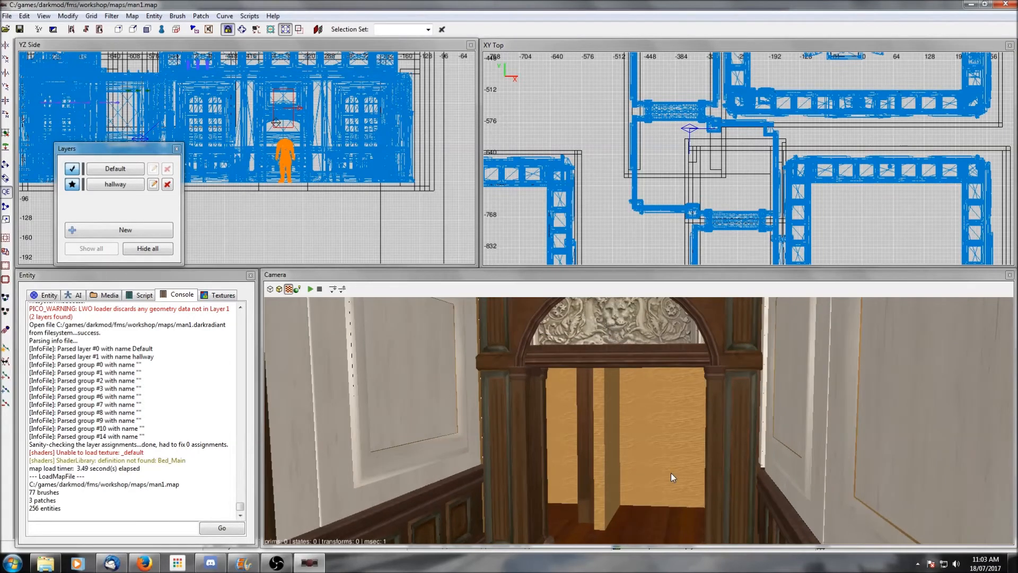
shift+click(587, 451)
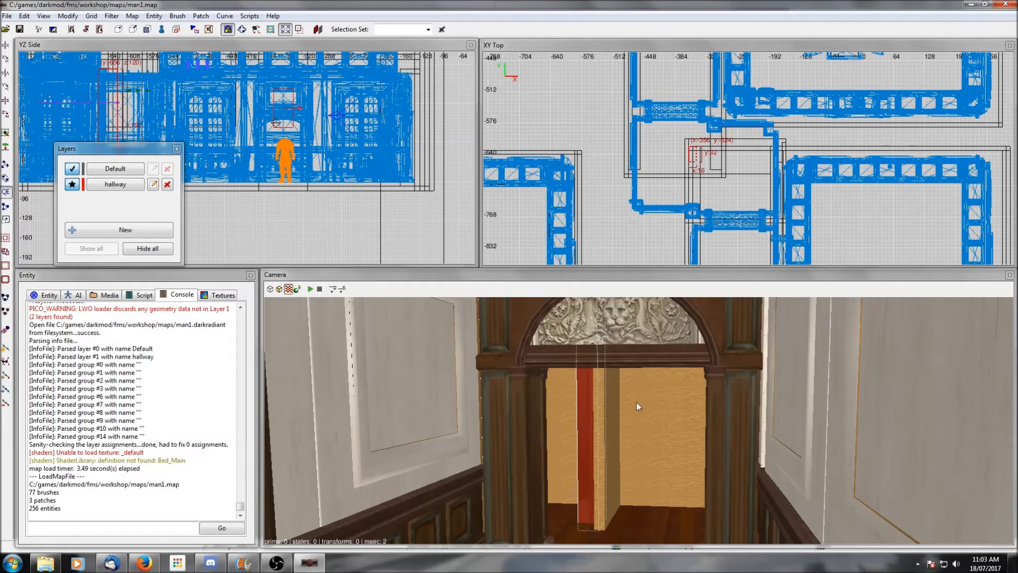
scroll(638, 402, up, 5)
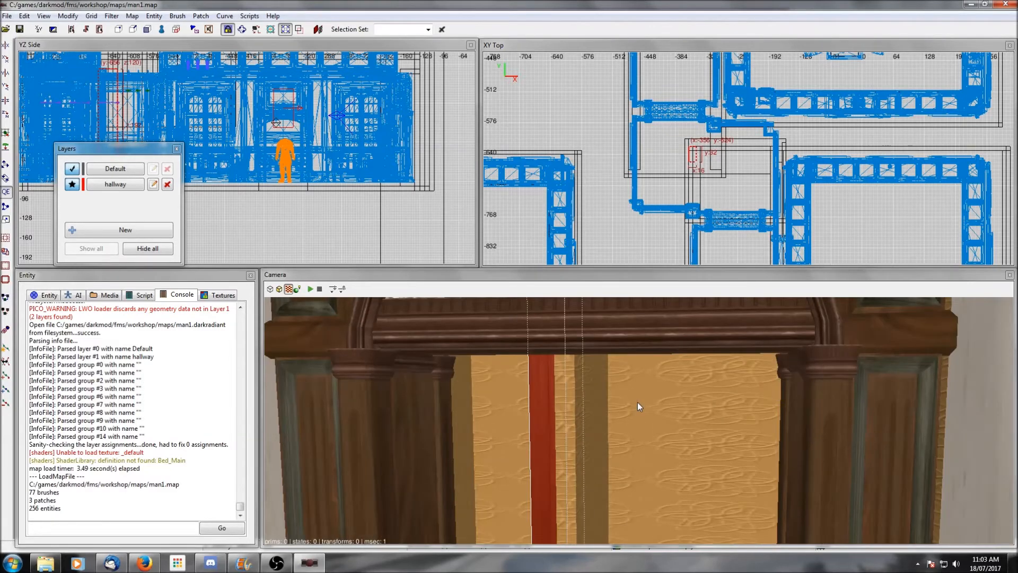
right_click(637, 402)
scroll(639, 420, up, 3)
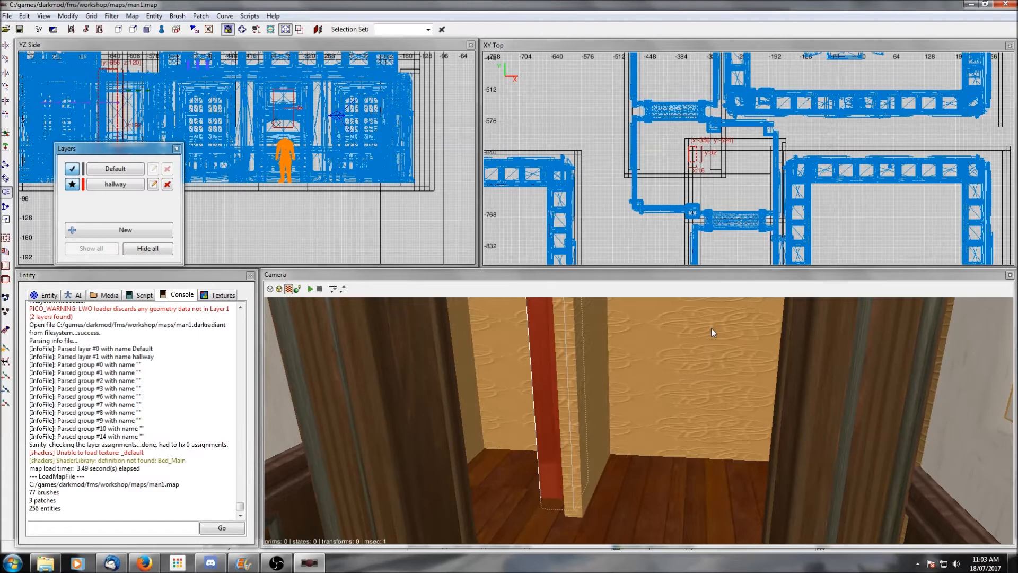
key(Escape)
shift+click(729, 226)
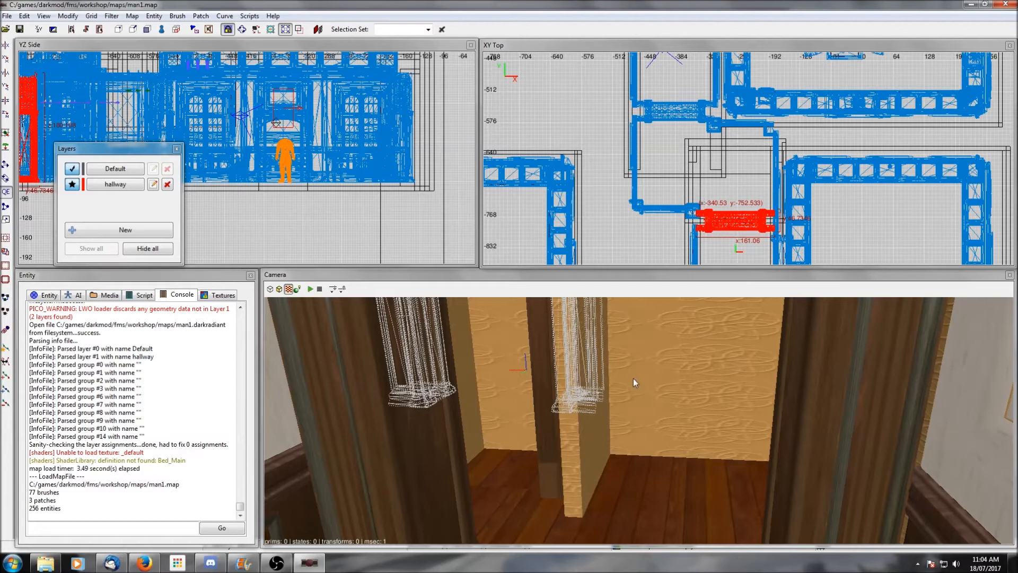
key(Escape)
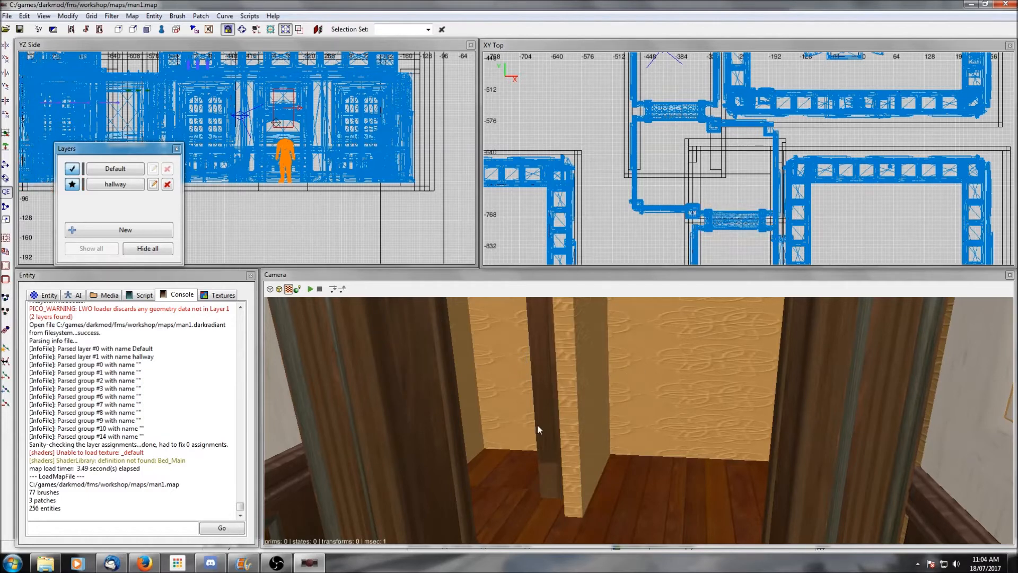
Move the narrow wooden brush south to the west side of the south door arch, at x -356, y -760
shift+click(546, 424)
right_click(546, 424)
right_click(546, 425)
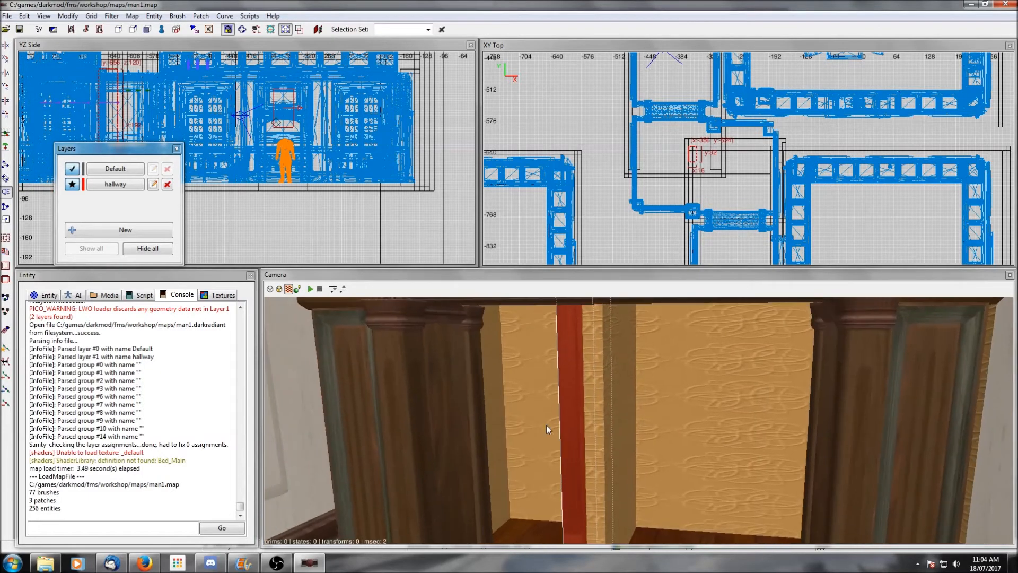
click(7, 163)
drag(692, 127, 691, 195)
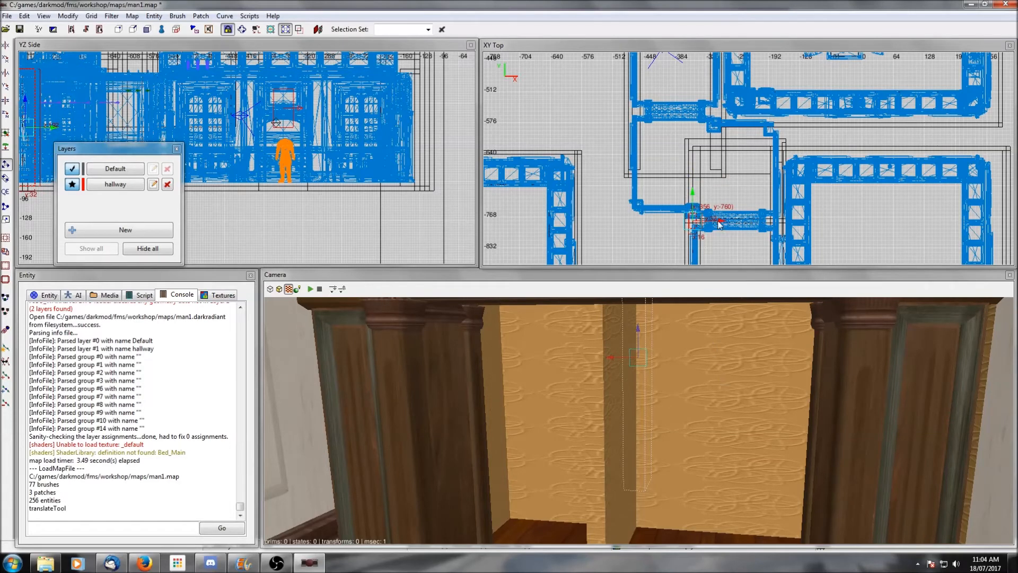
key(Escape)
Delete the 8-unit-thick wallpapered wall brush that cuts through the room behind the north doorway
scroll(717, 416, up, 3)
scroll(718, 416, up, 8)
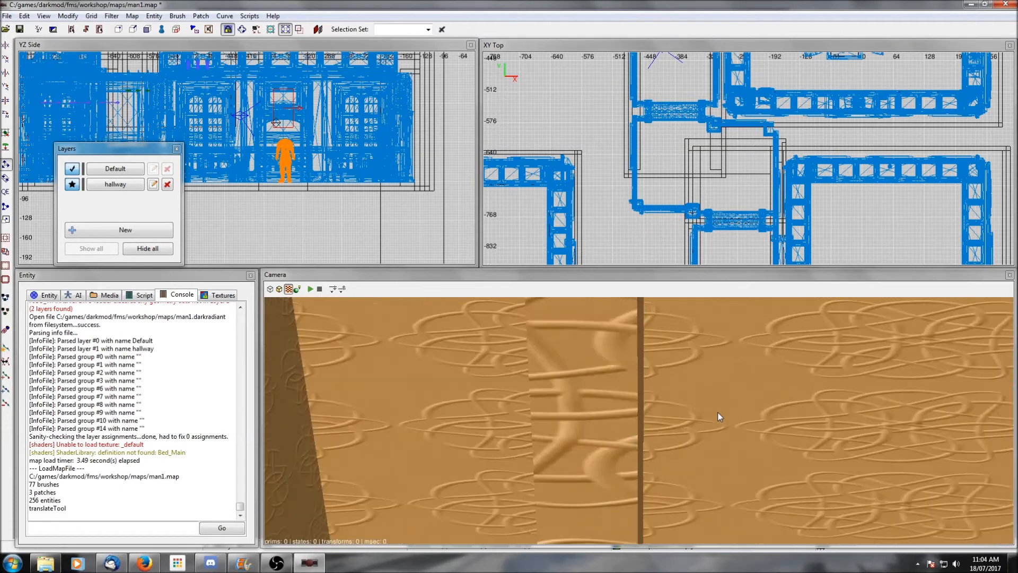
scroll(717, 412, down, 3)
shift+click(616, 382)
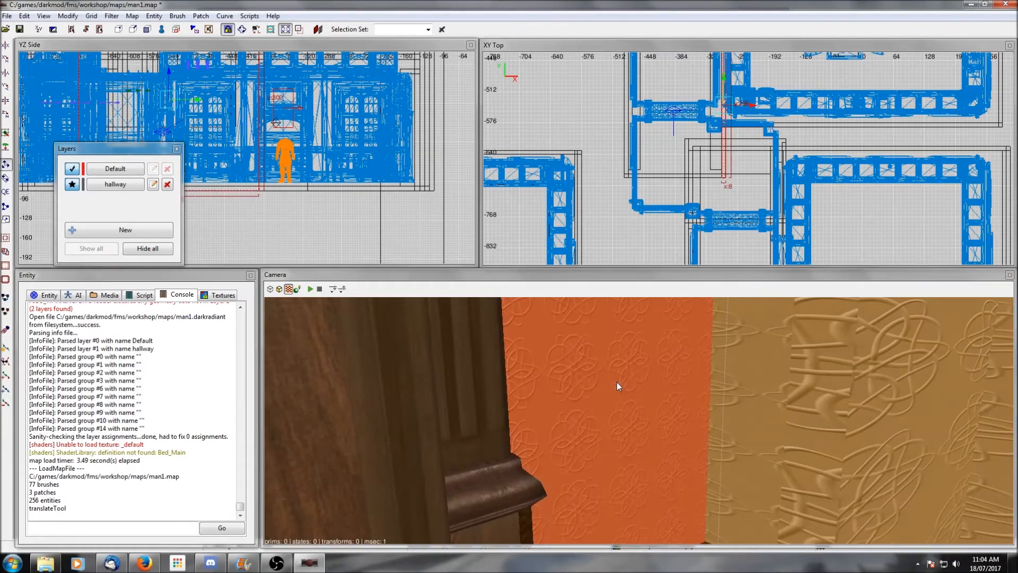
key(Delete)
scroll(616, 381, up, 3)
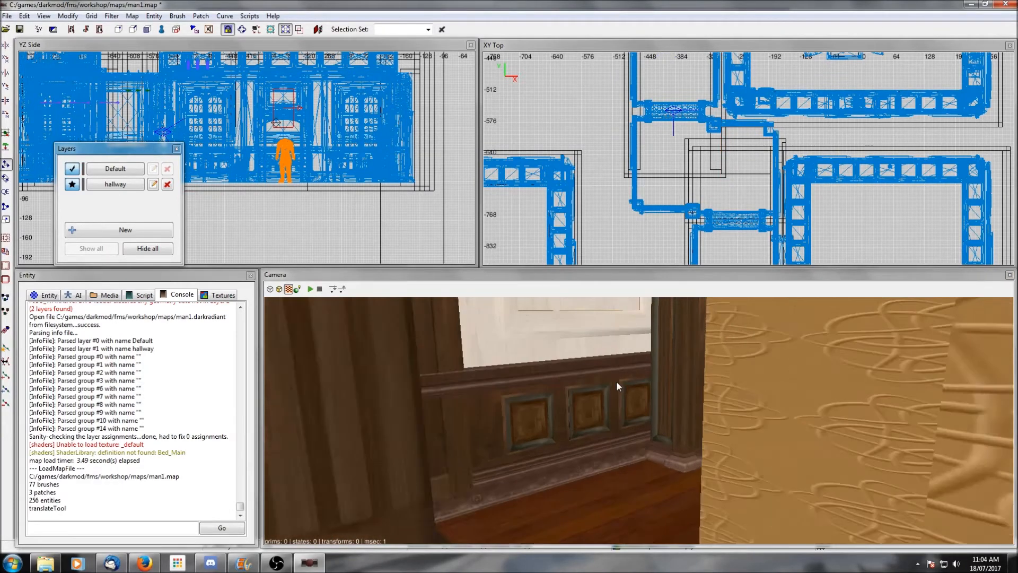
Move the wooden brush poking through the east wall panelling south to x -180, y -760, beside the south door arch
shift+click(489, 351)
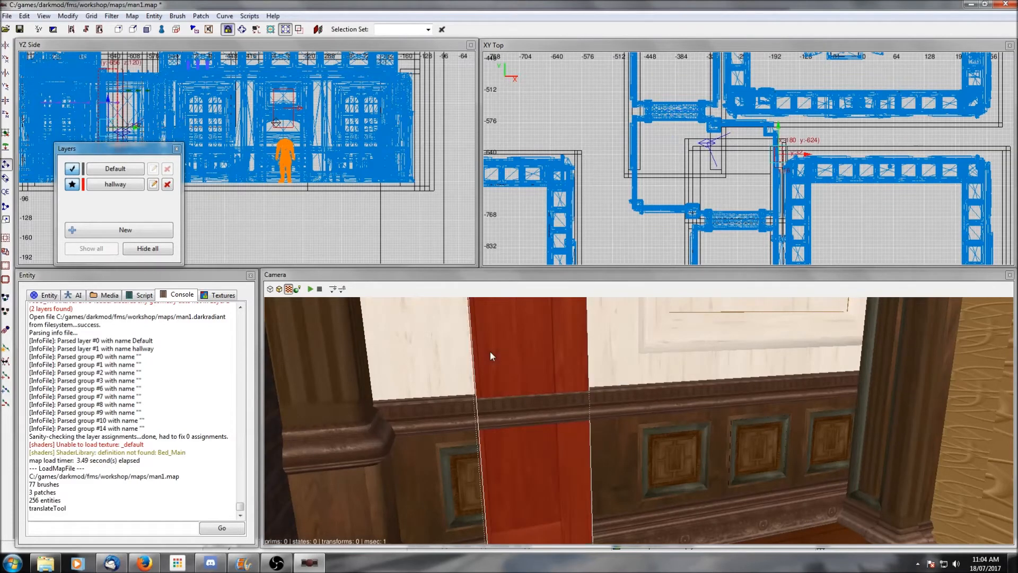
right_click(654, 443)
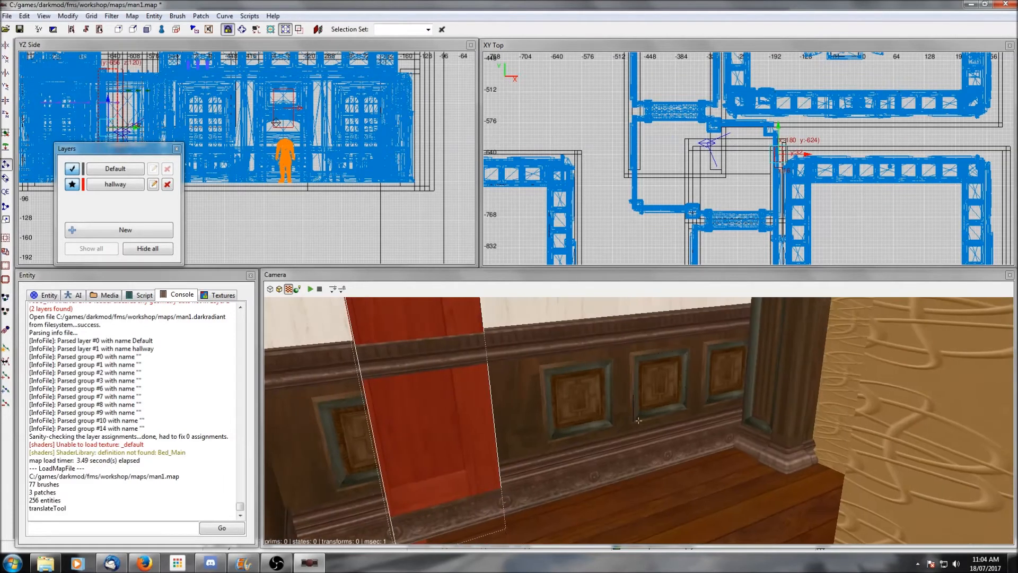
right_click(638, 419)
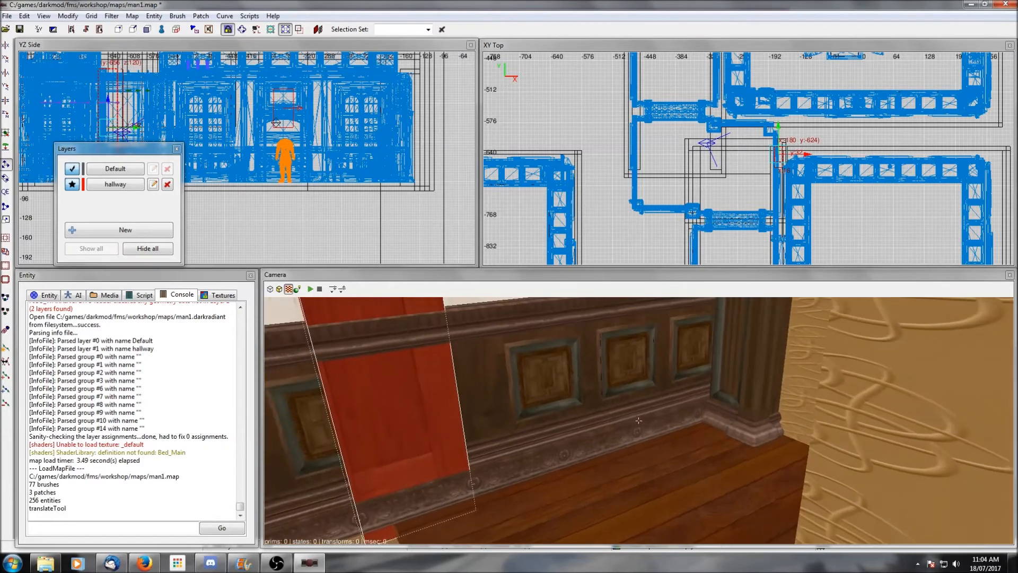
right_click(427, 383)
drag(781, 128, 783, 195)
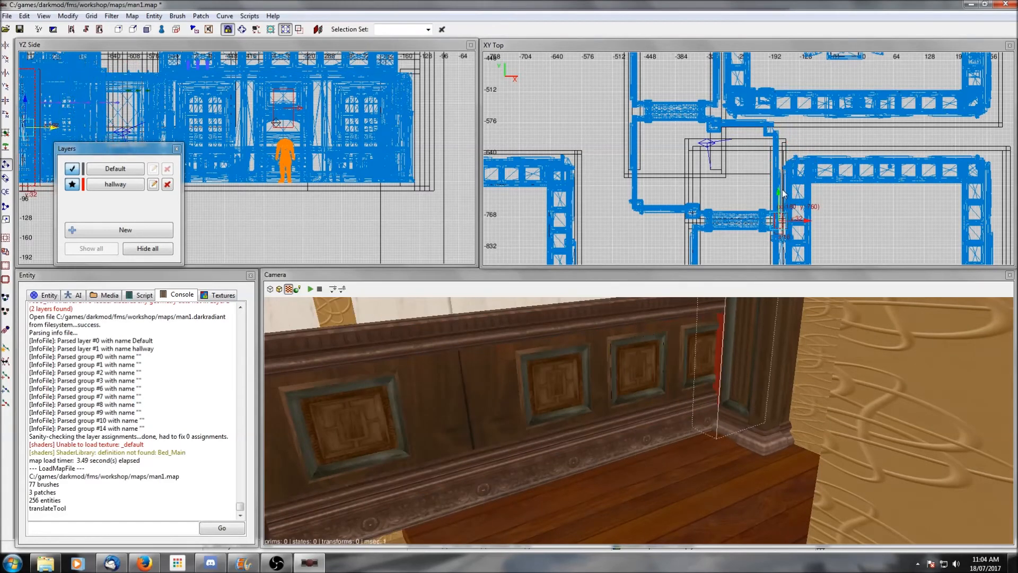
key(Escape)
Shorten the thin wallpapered wall brush standing in the room at x -364, pulling its north end south to about y -772
right_click(637, 413)
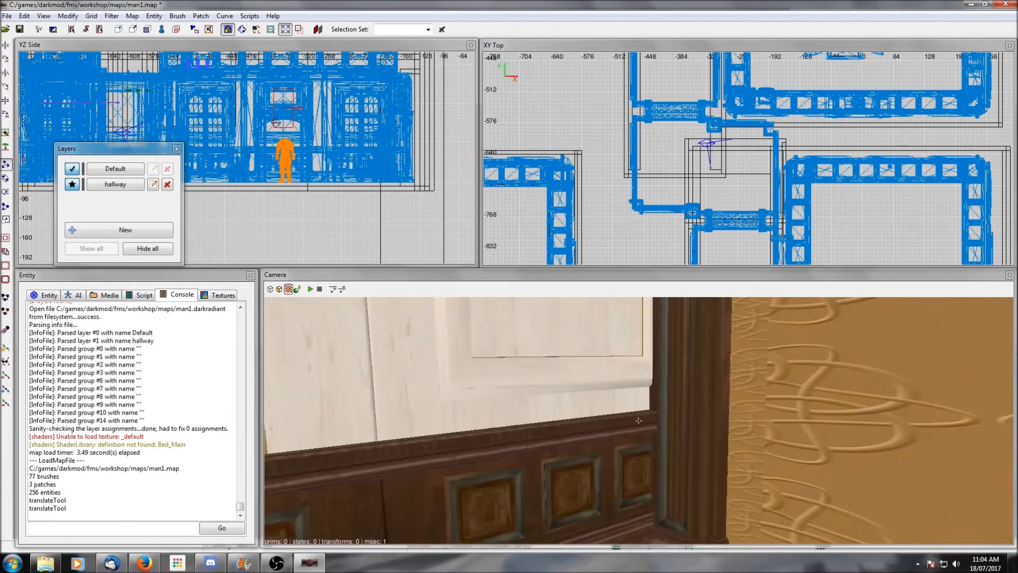
scroll(638, 413, down, 3)
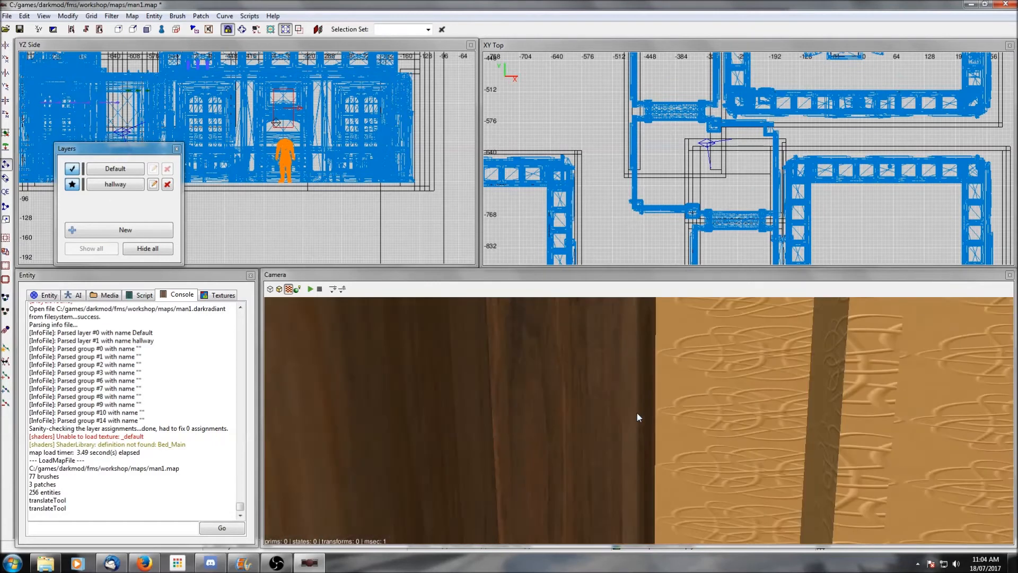
right_click(637, 413)
right_click(638, 418)
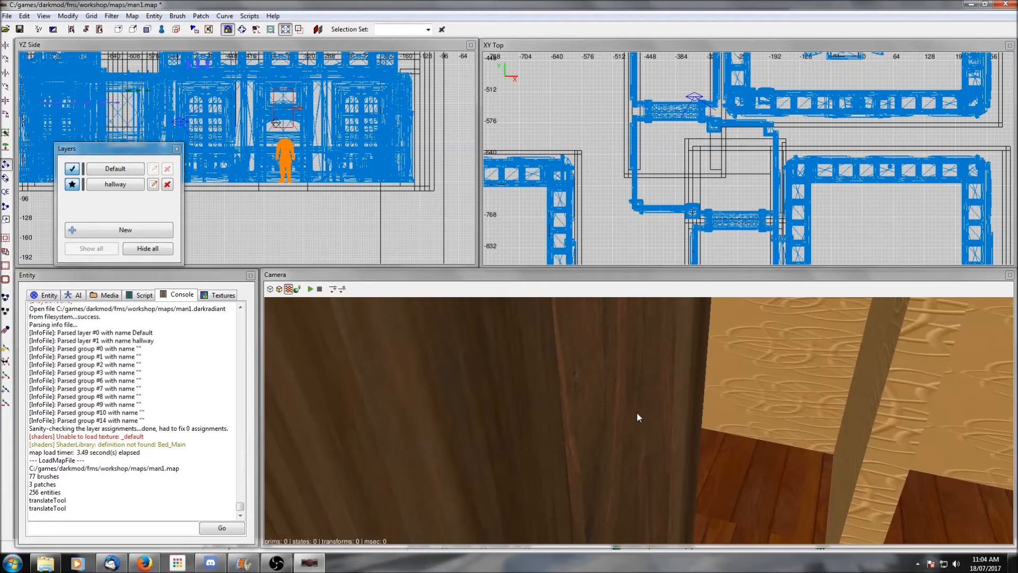
scroll(637, 412, down, 3)
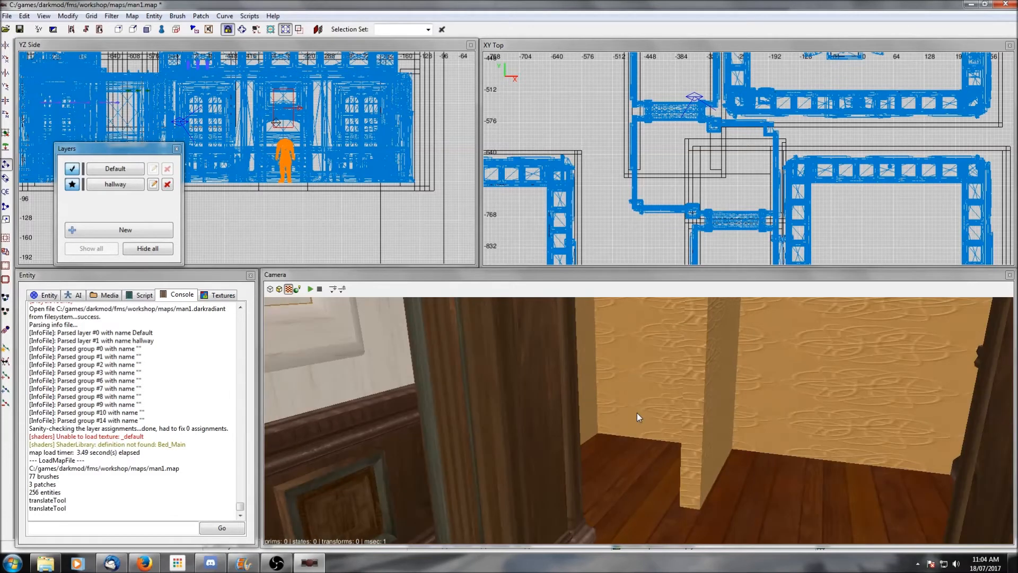
shift+click(705, 413)
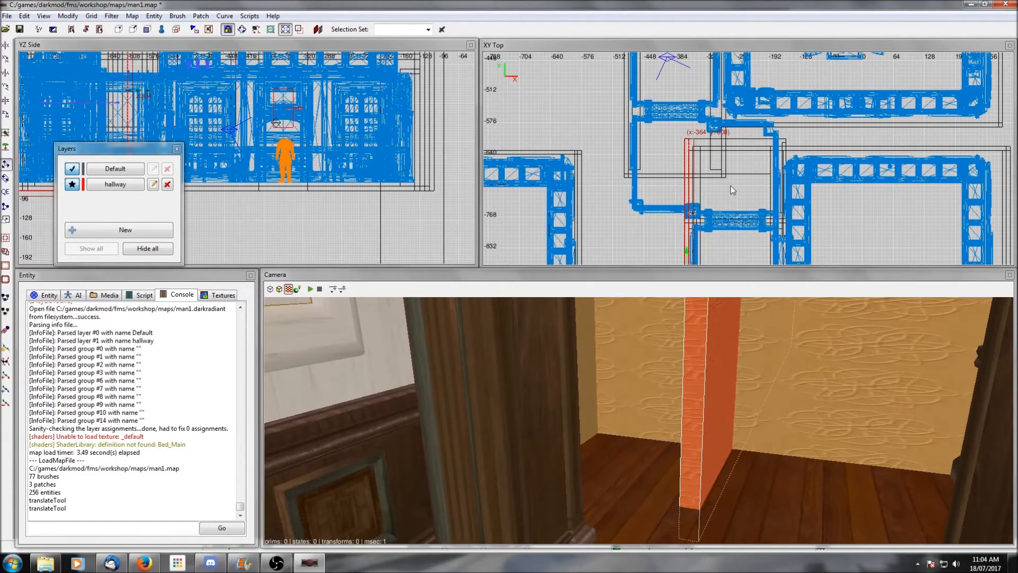
click(5, 192)
drag(687, 127, 687, 128)
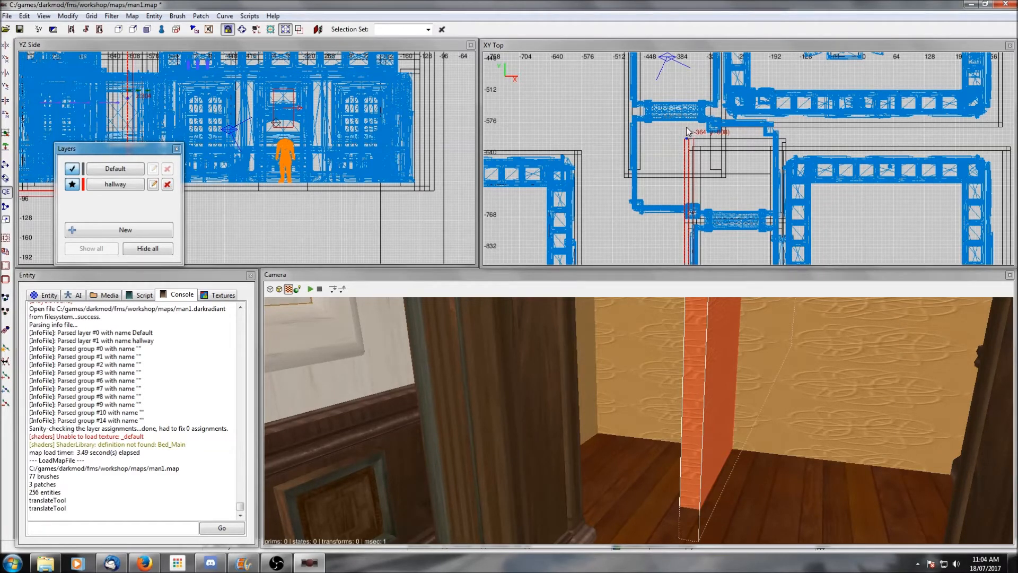
key(shift)
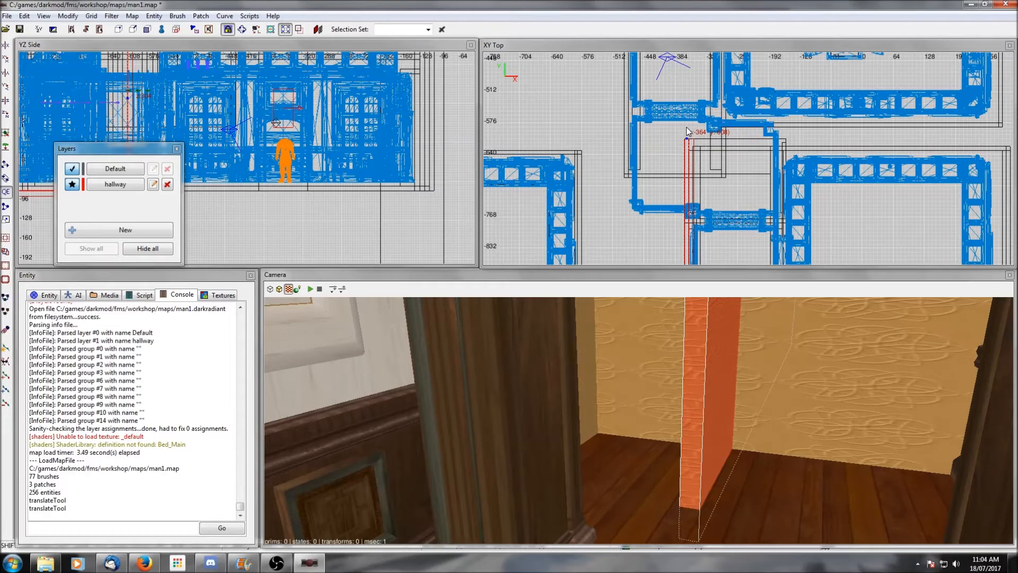
mouse_move(687, 128)
shift+mouse_down()
mouse_move(726, 144)
mouse_move(648, 132)
mouse_move(678, 125)
mouse_move(689, 154)
mouse_move(678, 137)
mouse_move(678, 146)
shift+mouse_up()
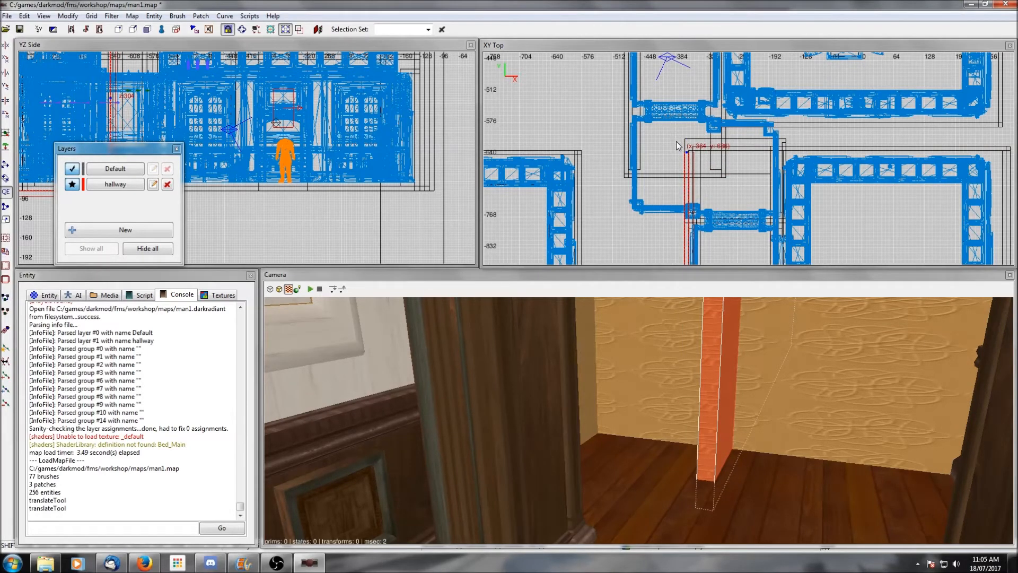
shift+drag(679, 141, 686, 171)
scroll(687, 186, up, 4)
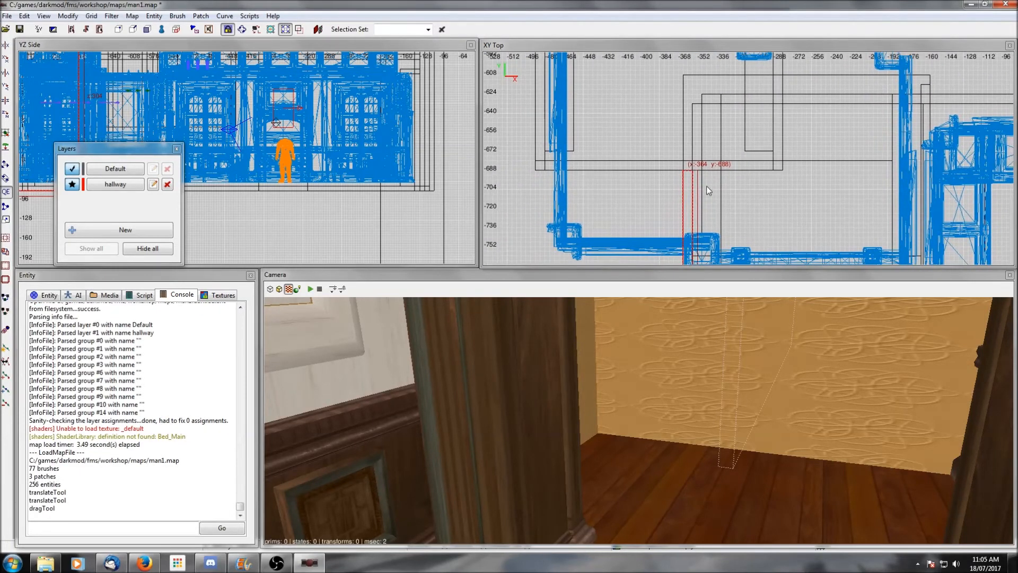
drag(689, 138, 688, 195)
right_drag(607, 189, 599, 133)
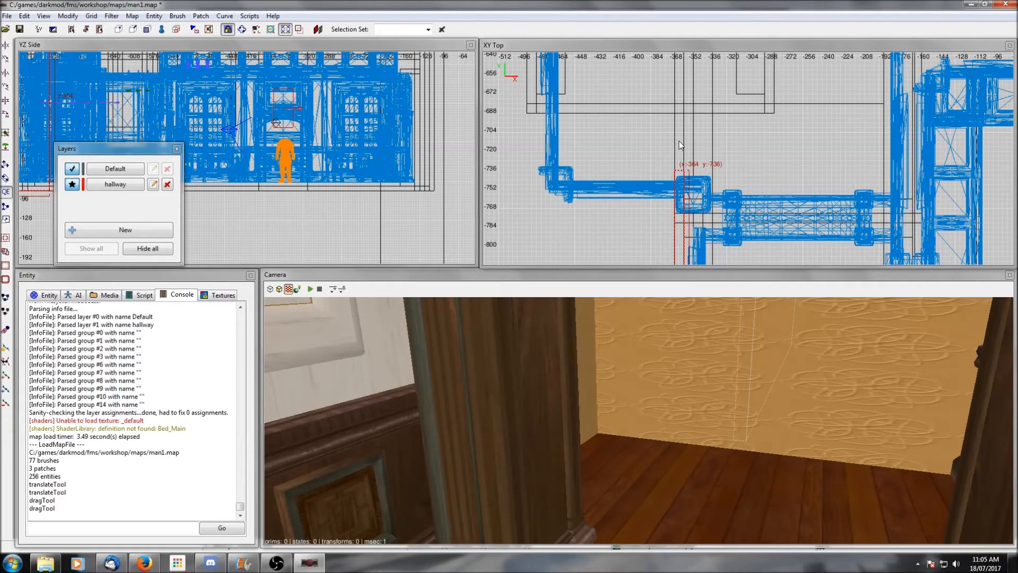
drag(679, 141, 680, 189)
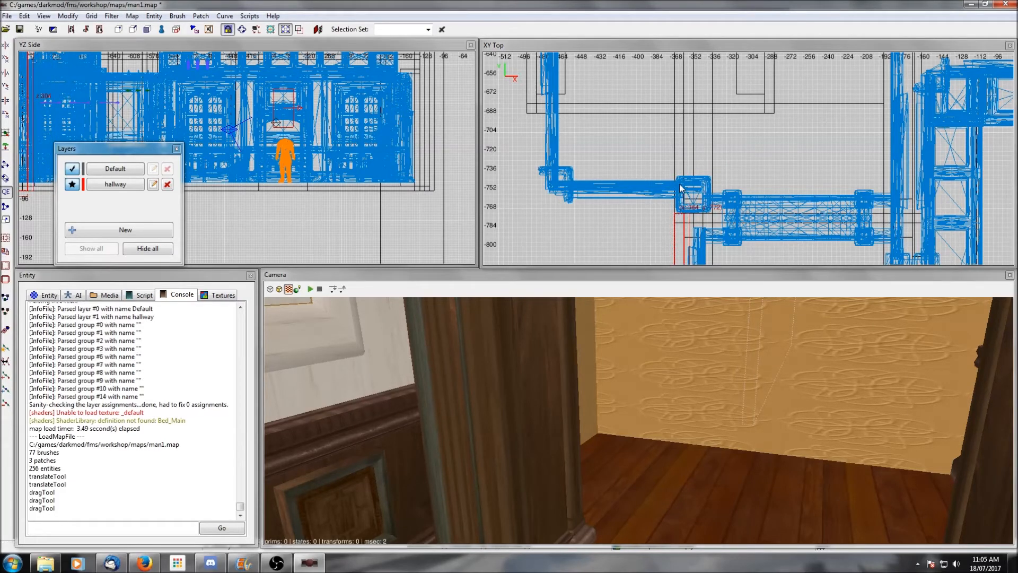
key(Escape)
Move the 208 by 8 unit wallpapered wall brush south behind the south wall panels and shorten its east end to 156 units
shift+click(756, 363)
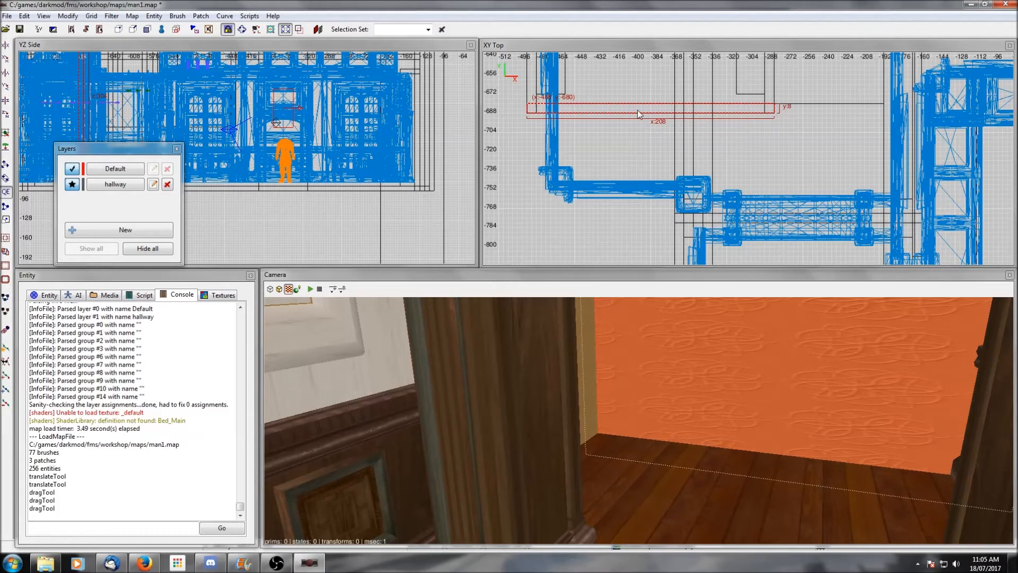
key(w)
drag(651, 76, 653, 176)
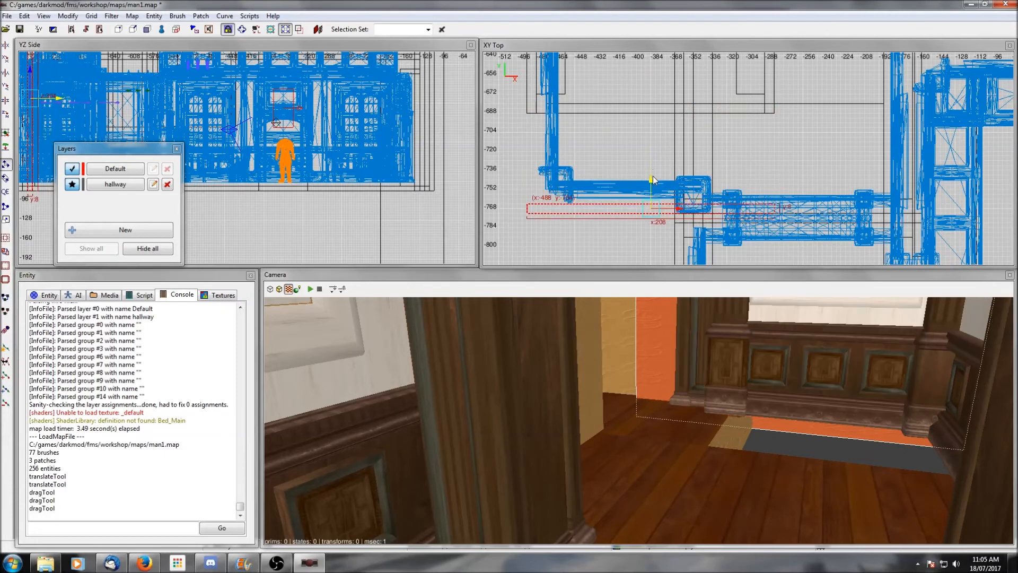
key(w)
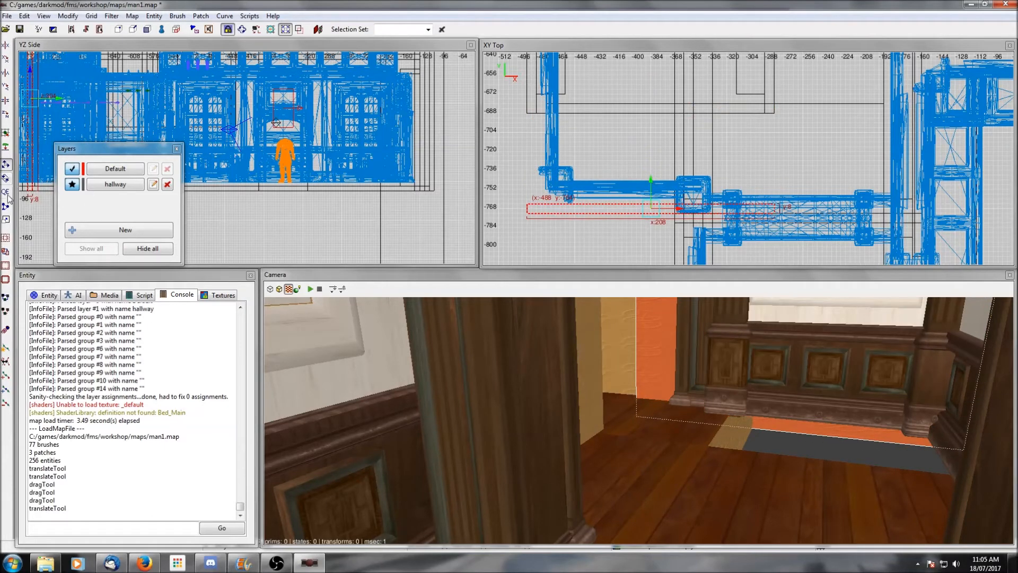
drag(798, 212, 734, 217)
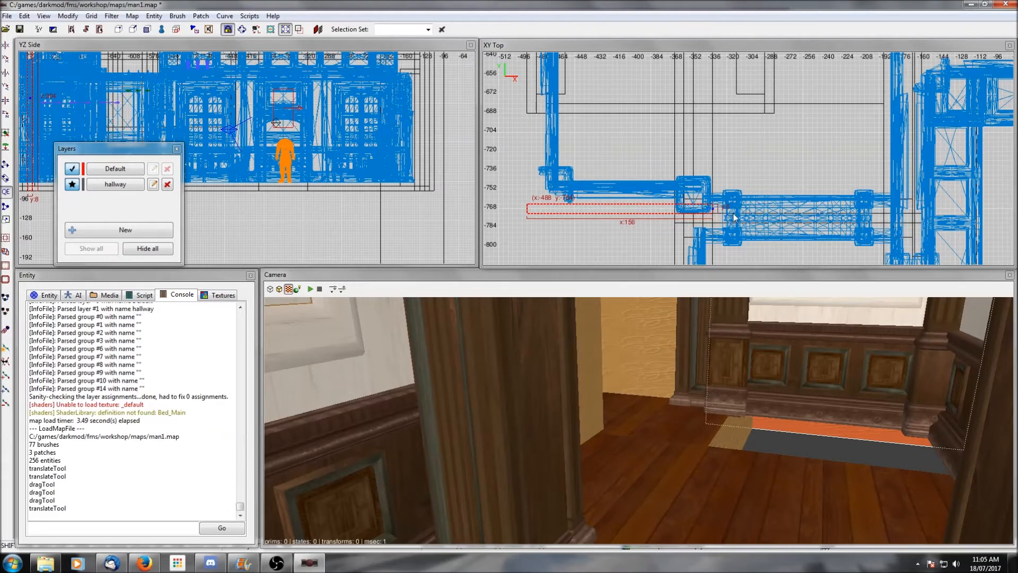
drag(734, 217, 734, 217)
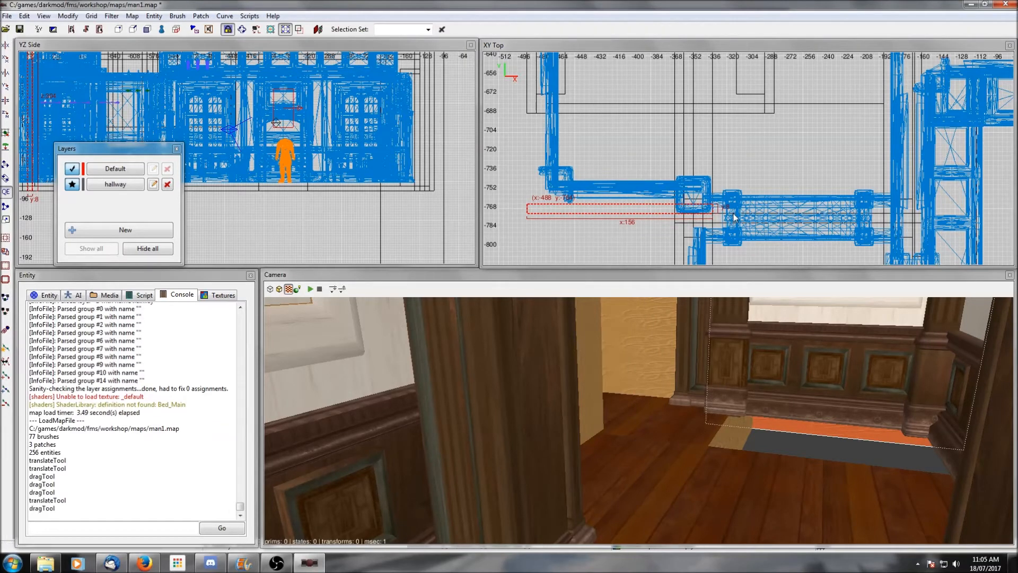
key(Escape)
Extend the 8-unit-thick west wall brush south to a length of 660 units, meeting the end of the south wall brush
shift+click(533, 106)
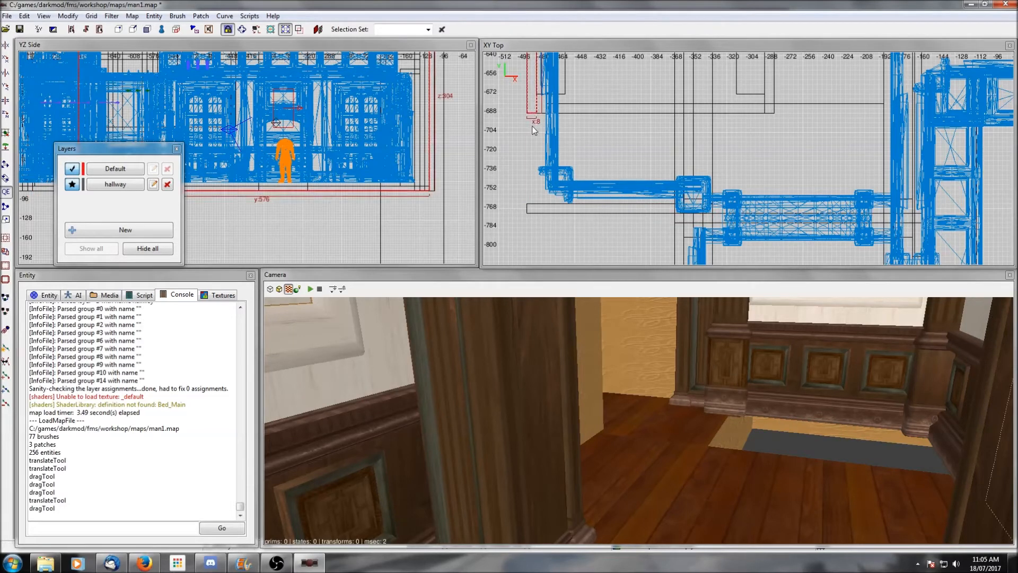
drag(531, 127, 533, 228)
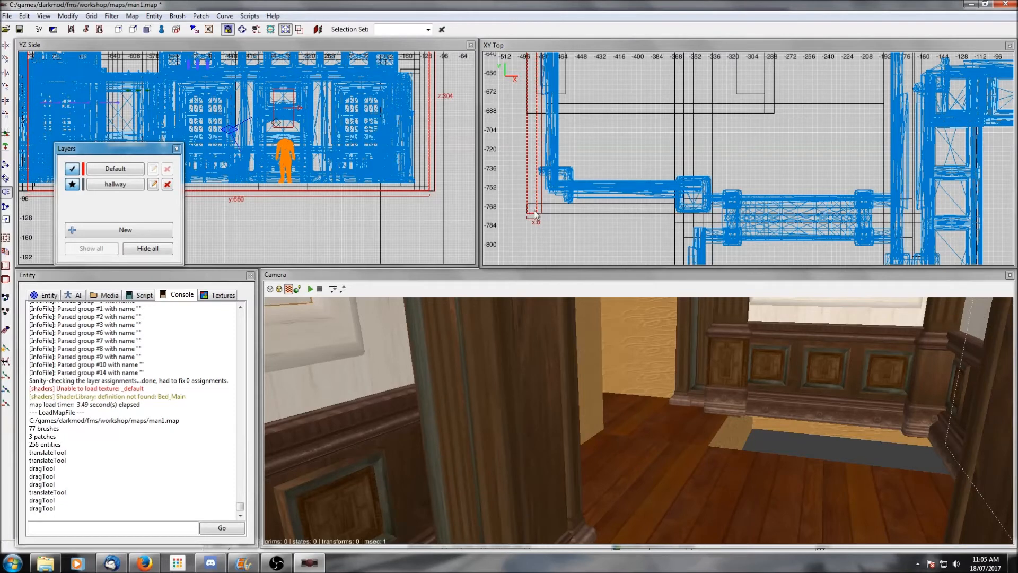
key(Escape)
Shorten the 8-unit-thick wallpapered brush east of the north doorway to 184 units, pulling its south end back to the north wall
right_click(839, 453)
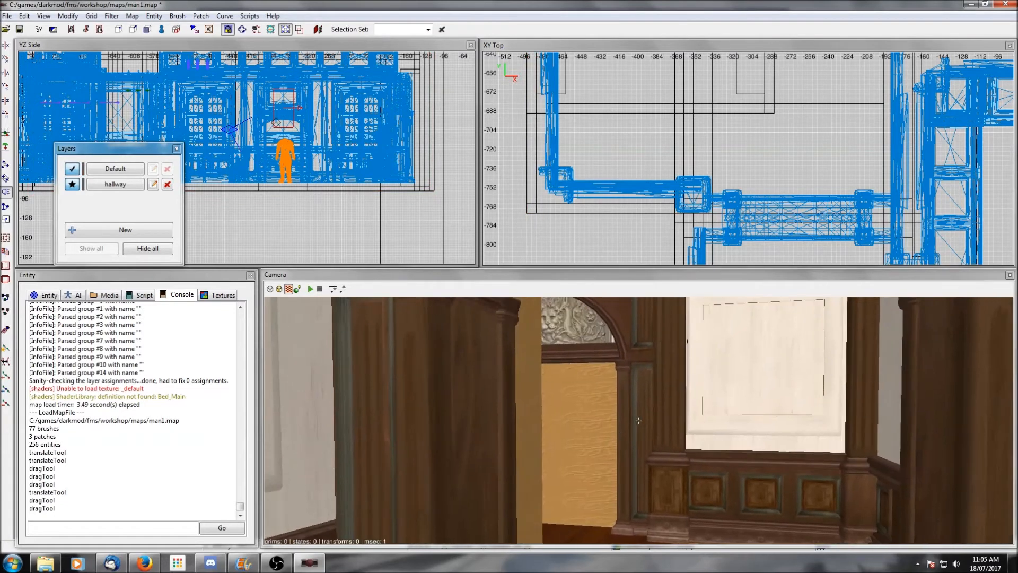
right_click(839, 452)
scroll(839, 453, up, 1)
right_click(838, 448)
right_click(838, 448)
scroll(838, 448, up, 2)
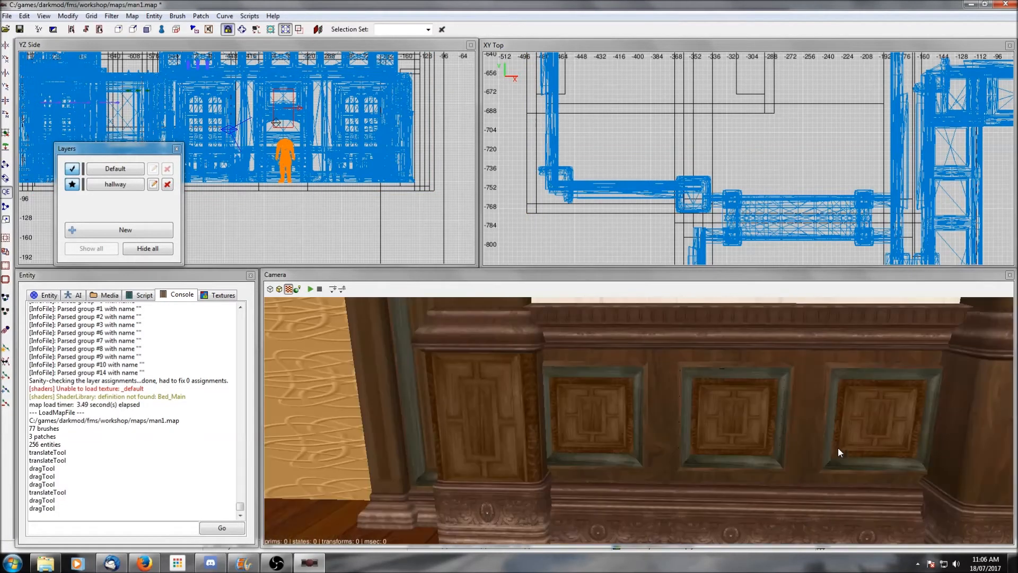
right_click(837, 448)
right_click(837, 448)
shift+click(600, 431)
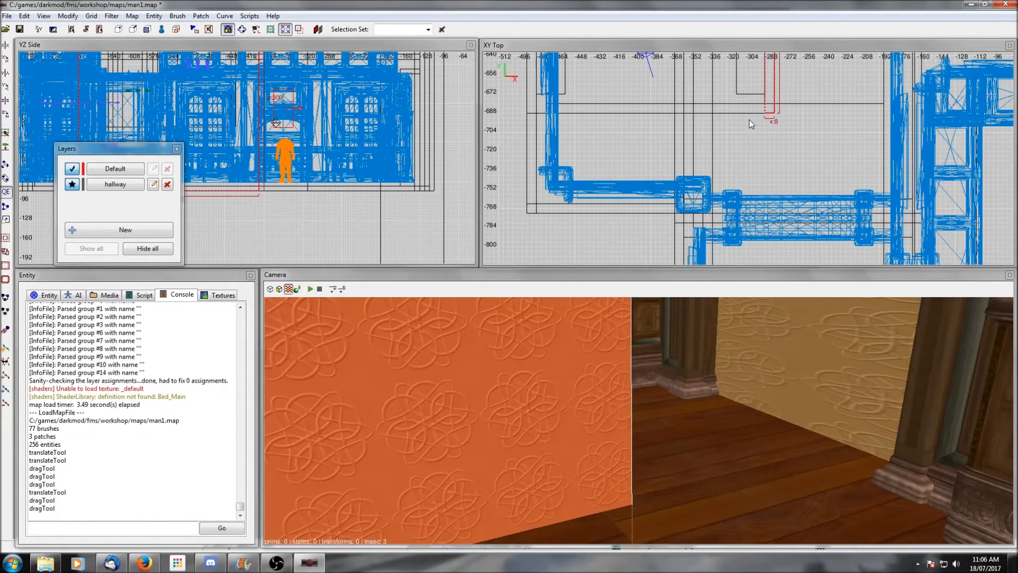
right_drag(778, 74, 750, 189)
shift+drag(741, 232, 742, 113)
Pull the west end of the wallpapered brush protruding through the east wall's white panel back to x -168
right_click(720, 320)
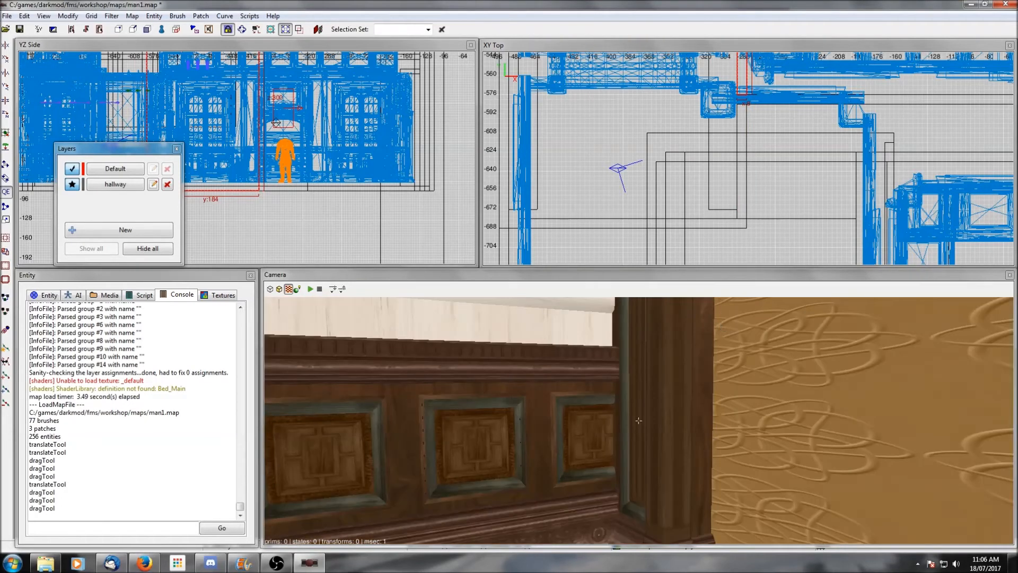
right_click(720, 320)
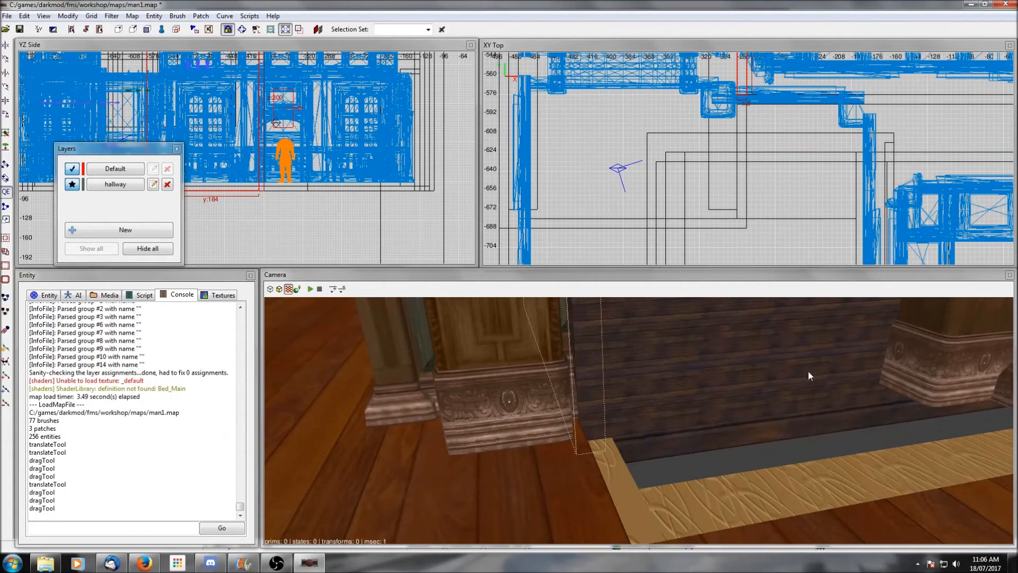
right_click(794, 389)
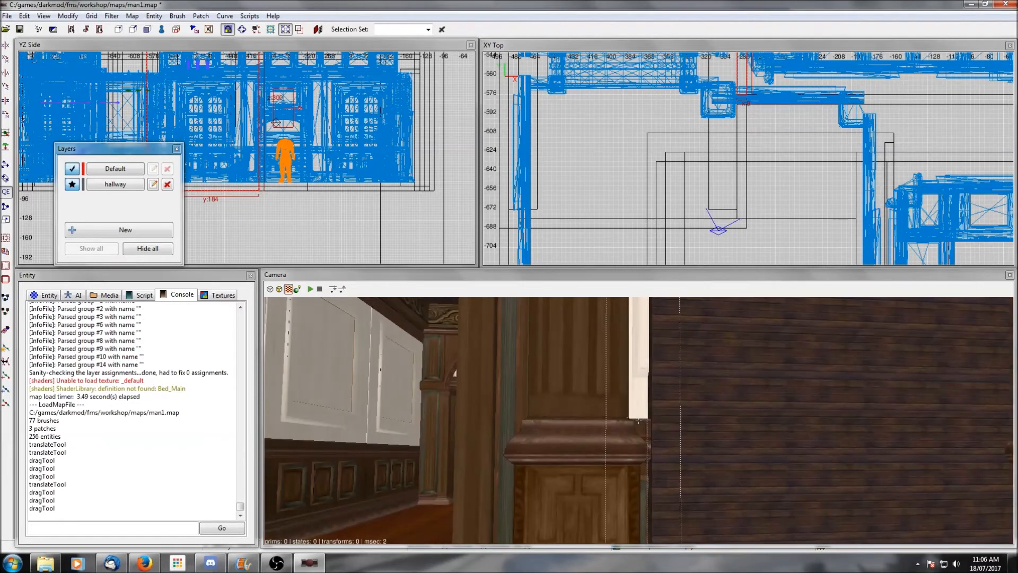
right_click(659, 422)
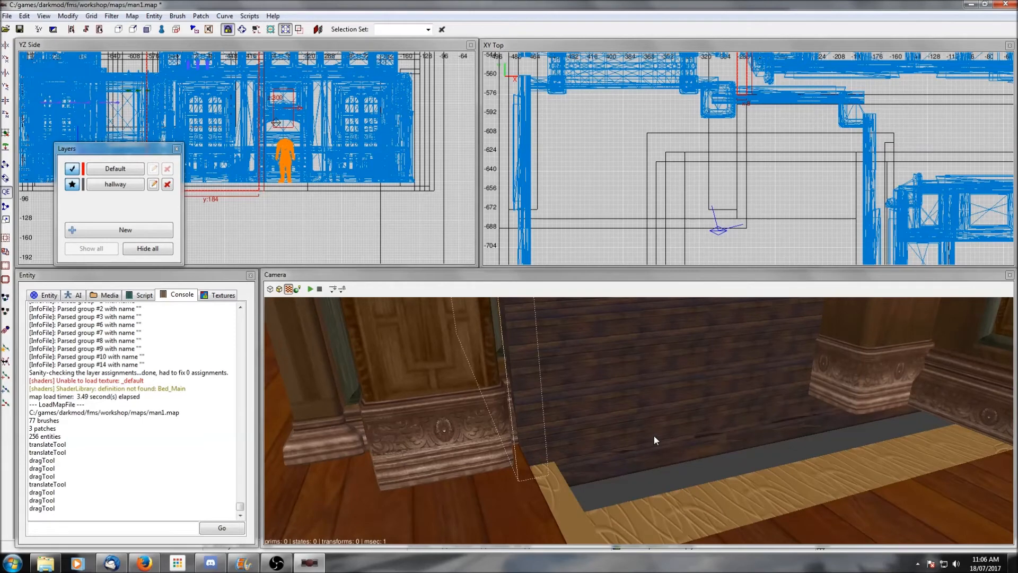
right_click(654, 440)
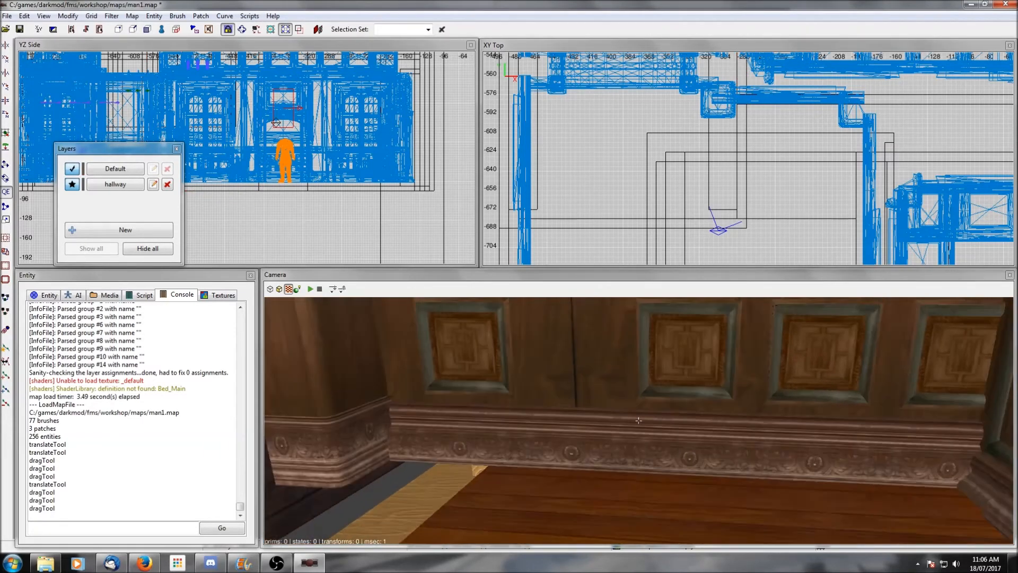
right_click(638, 420)
shift+click(549, 437)
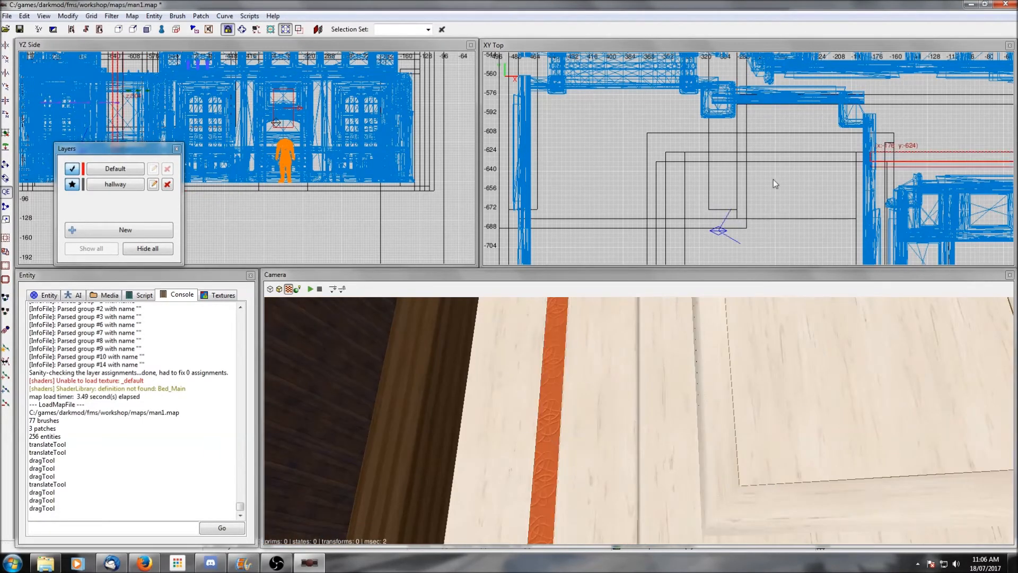
drag(838, 158, 849, 157)
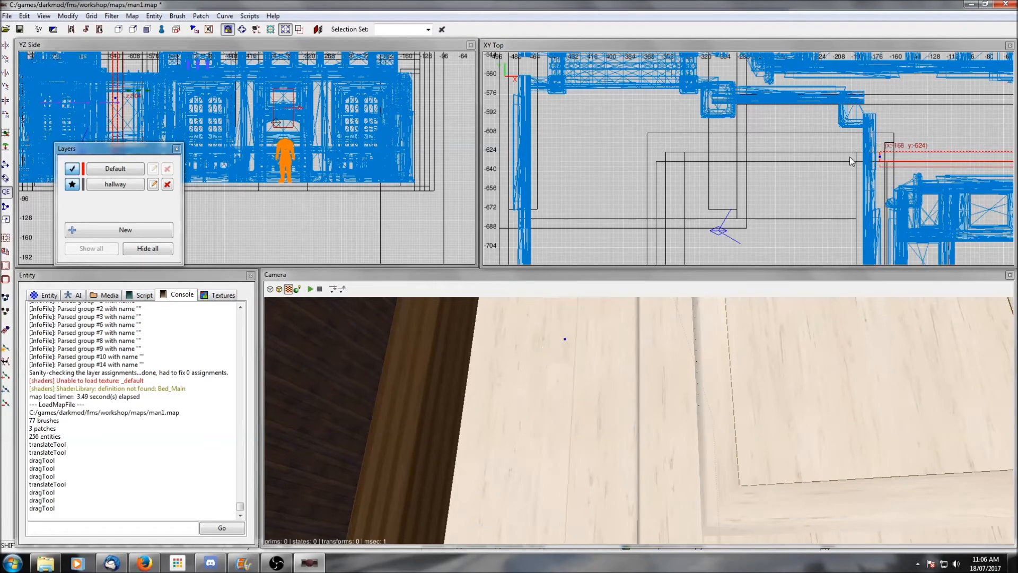
key(Escape)
Examine the room's upper trim, ceiling edge and the floor along the foot of the south wall from the north doorway
right_click(705, 414)
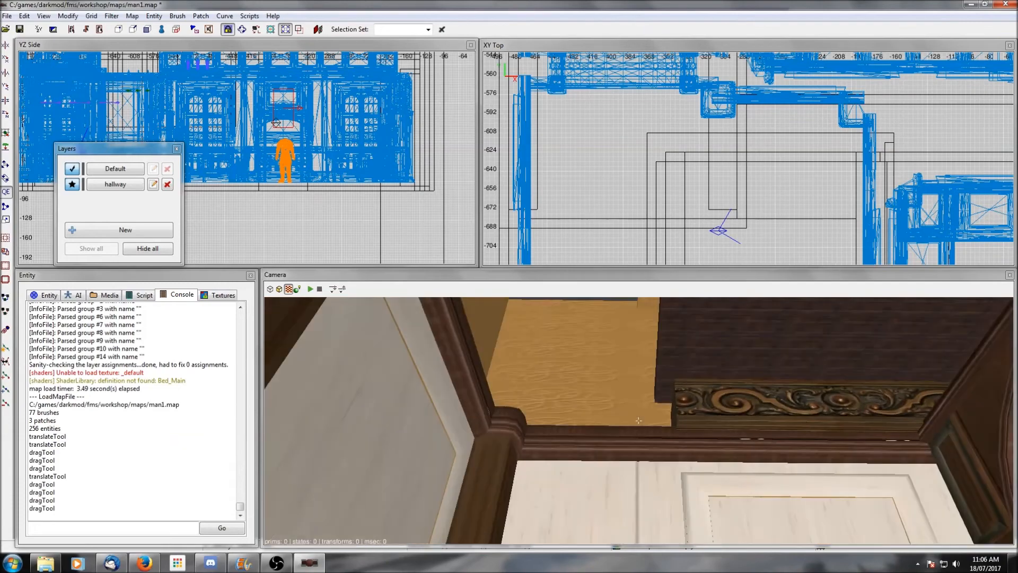
right_click(706, 411)
right_click(706, 412)
right_click(706, 412)
right_click(706, 412)
right_click(707, 412)
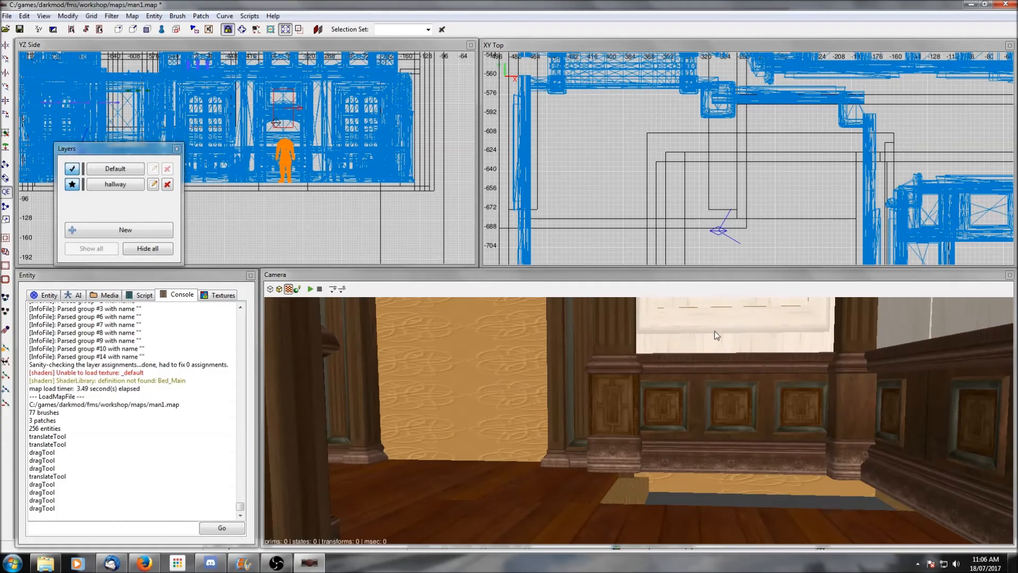
key(Insert)
key(Insert)
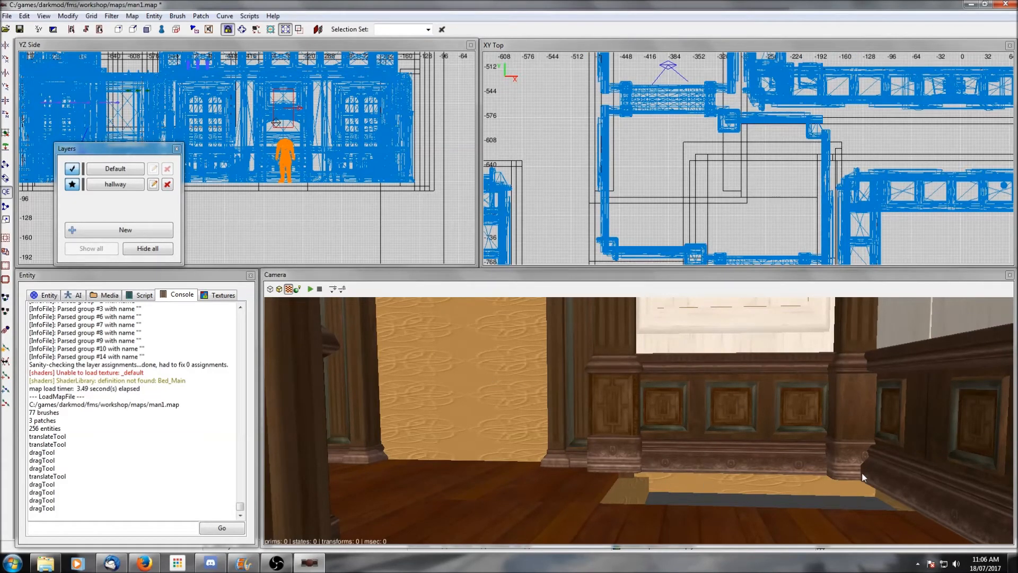
Filter out all entities so only the world brushes show, and inspect the floor gap and ceiling around the room
scroll(769, 174, down, 2)
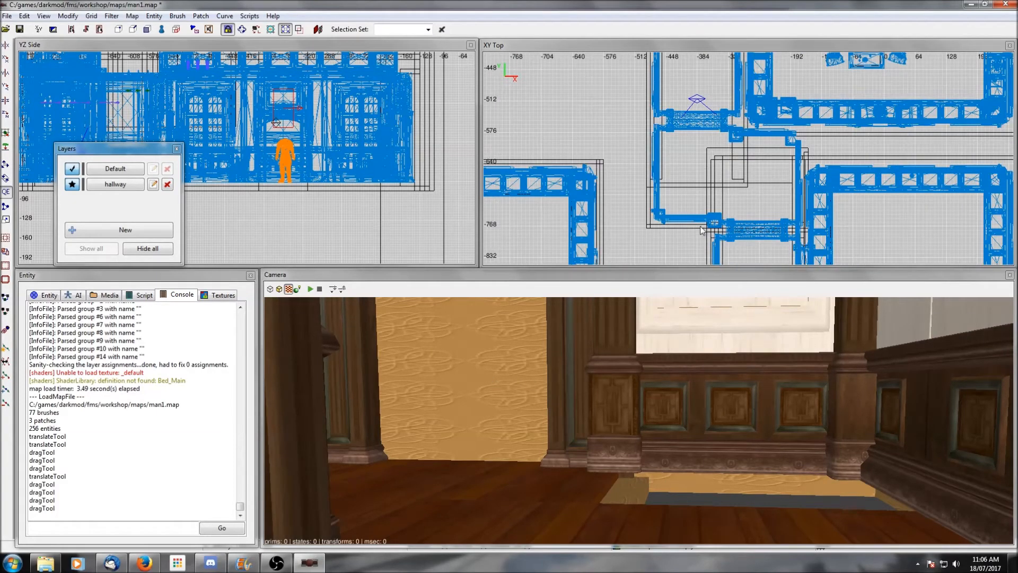
click(111, 16)
click(128, 32)
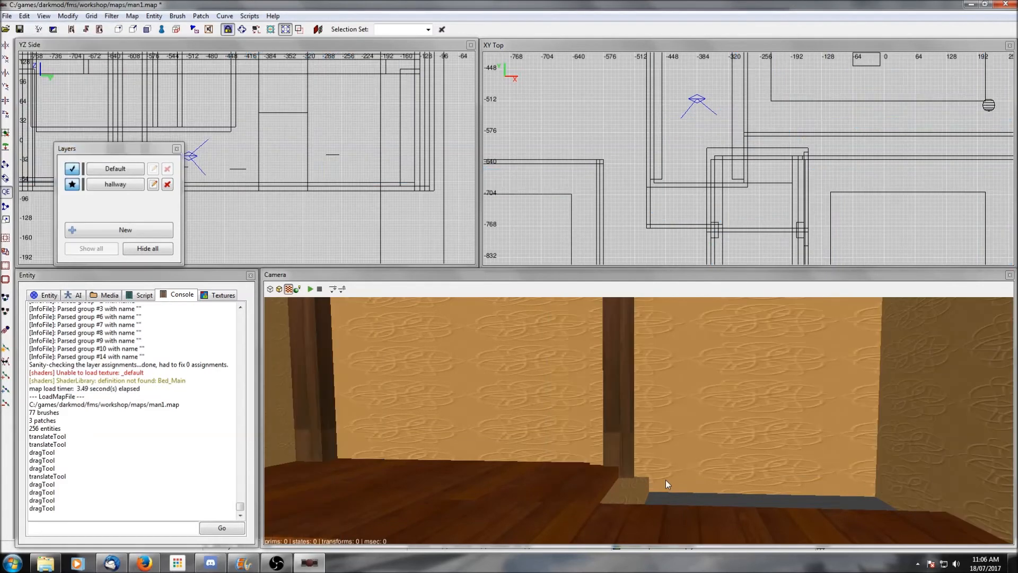
right_click(666, 480)
key(d)
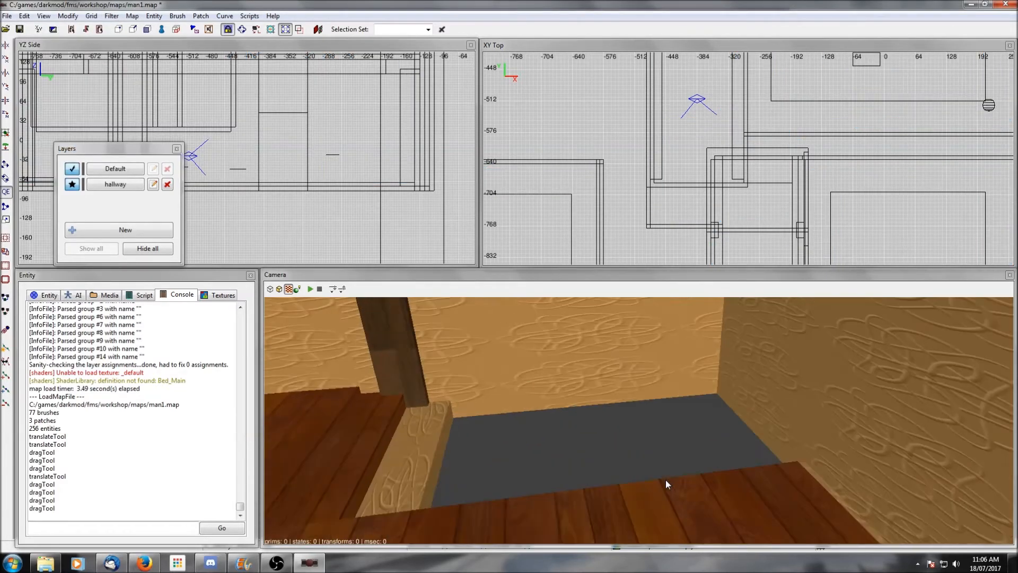
key(Up)
right_click(666, 480)
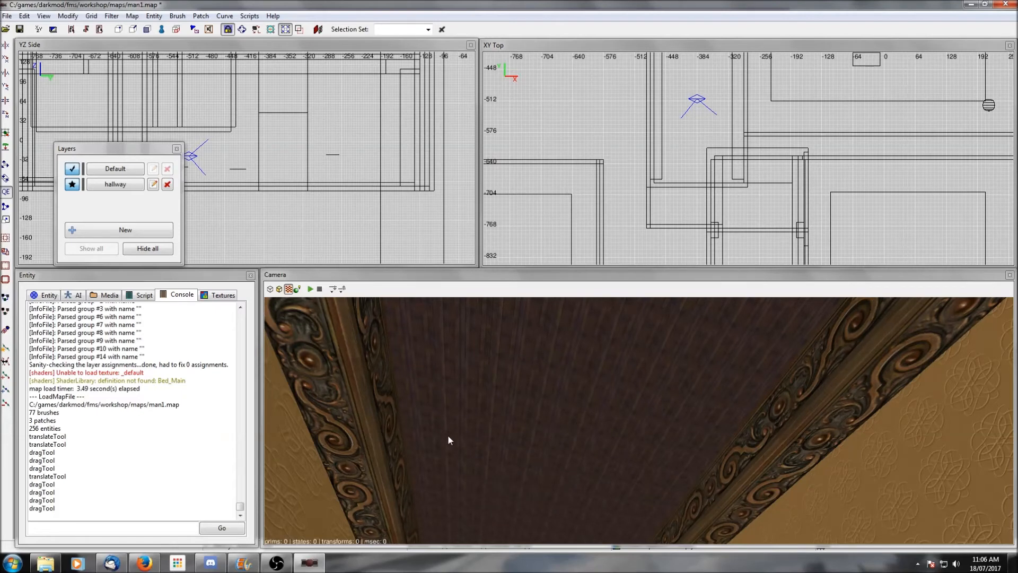
Convert the dark ceiling brush between the hallway's ornate trims to a func_static
right_click(484, 437)
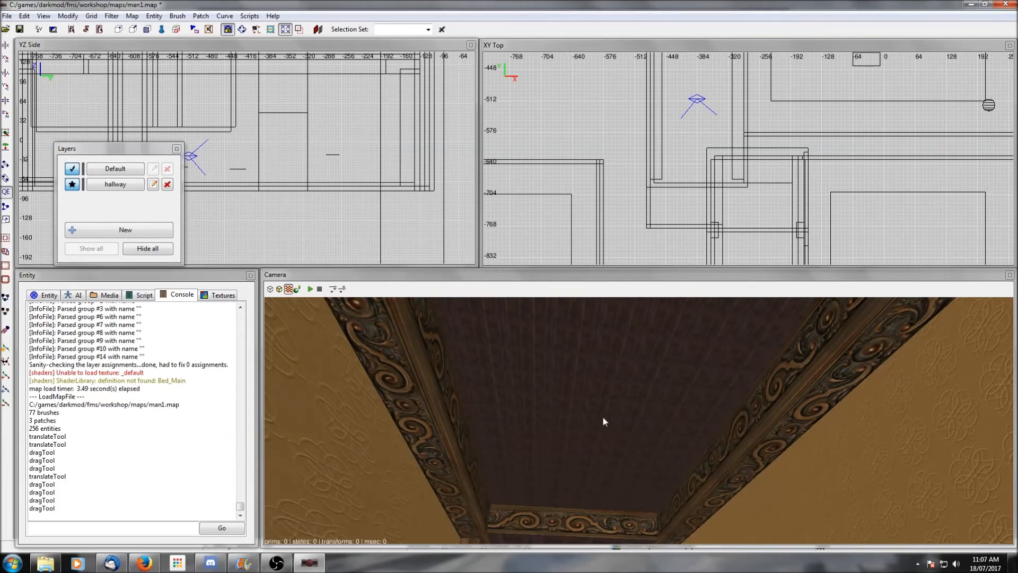
shift+click(566, 401)
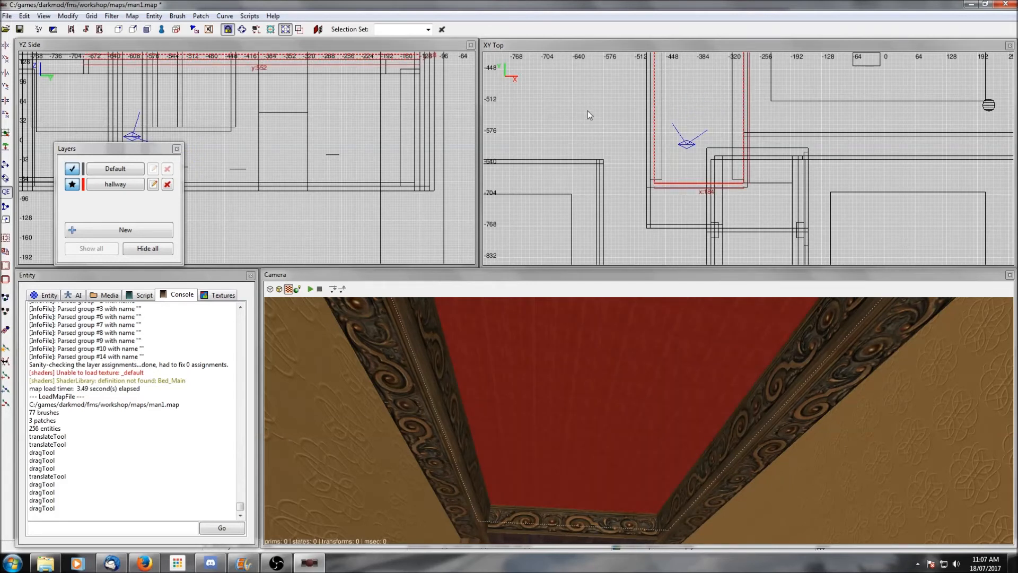
right_click(598, 139)
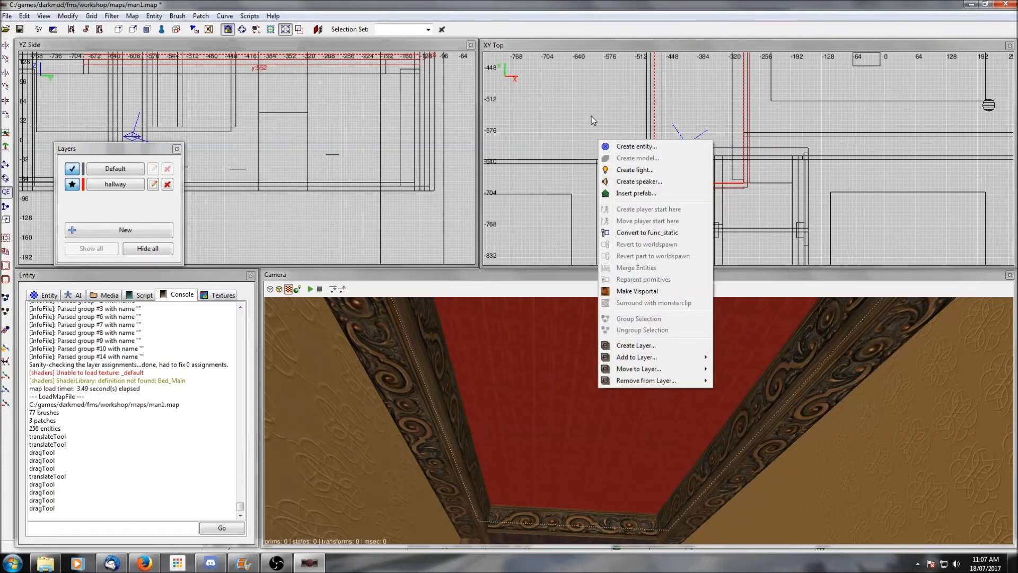
click(636, 233)
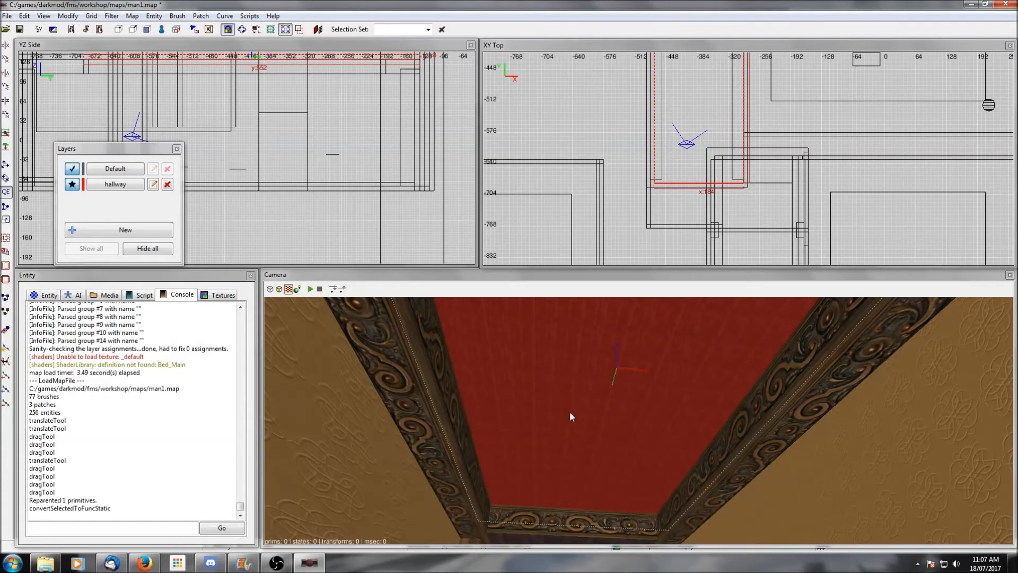
key(Escape)
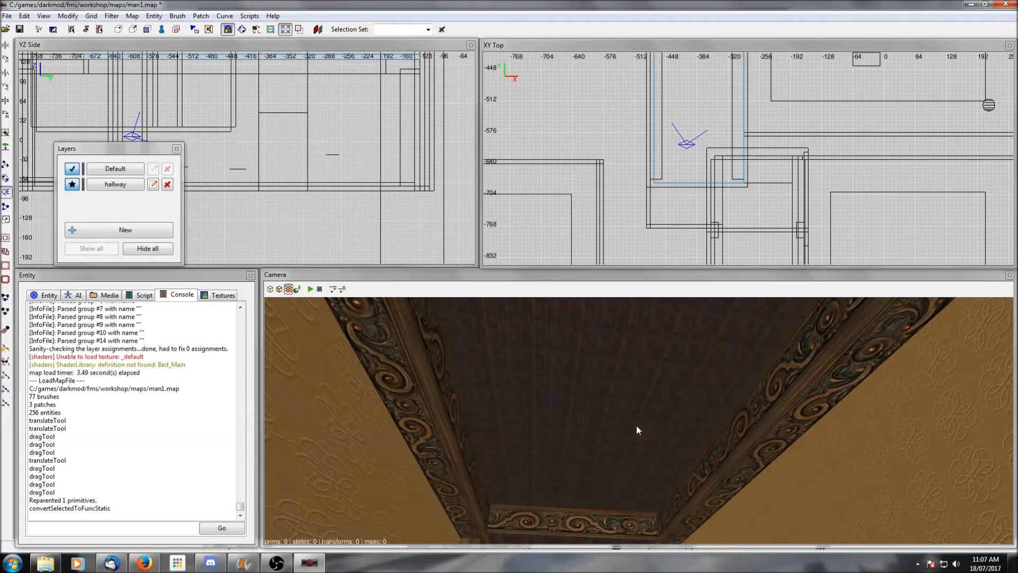
Compare the entity properties of one ornate ceiling trim with those of the converted ceiling brush
key(n)
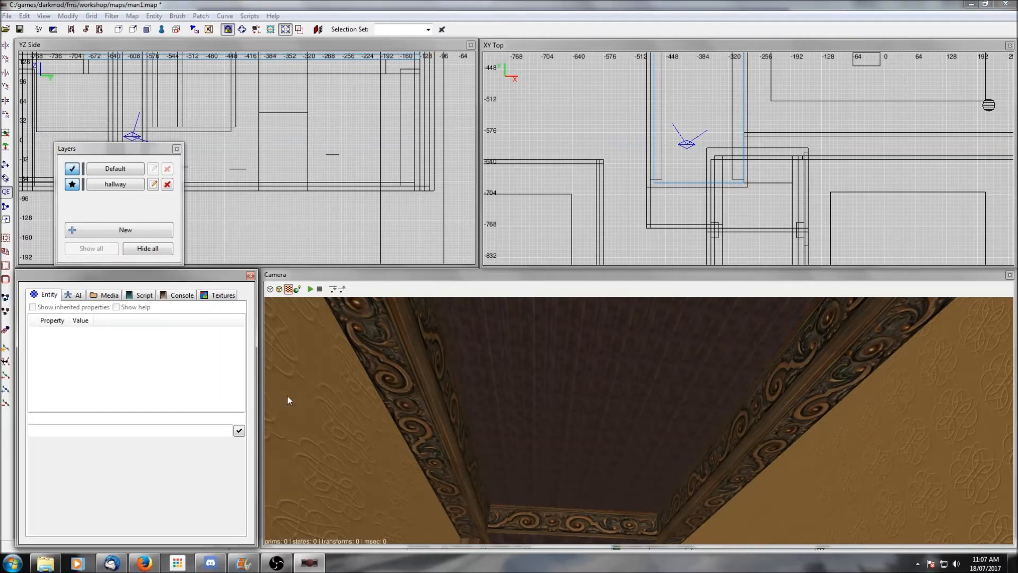
shift+click(415, 354)
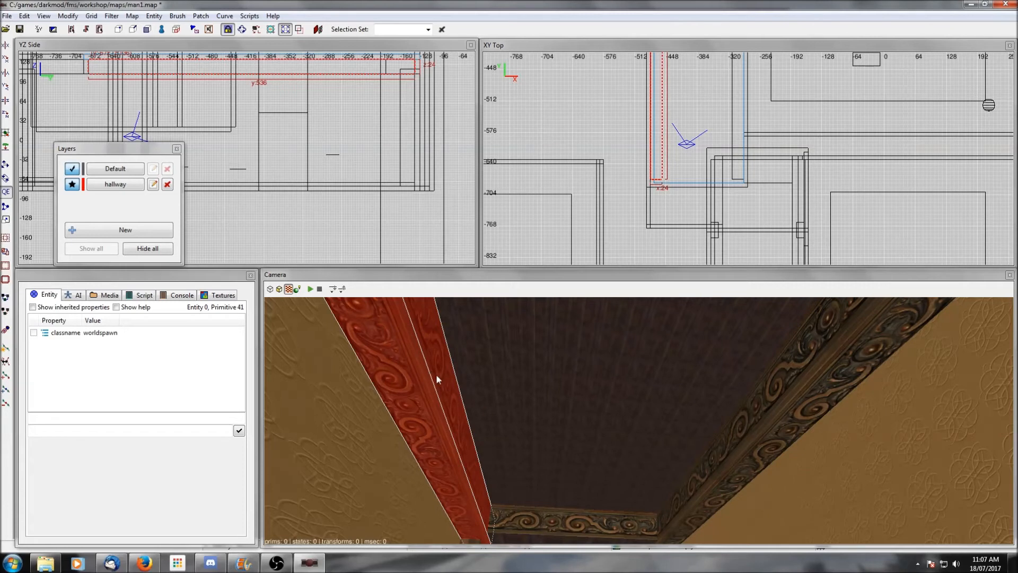
shift+click(406, 355)
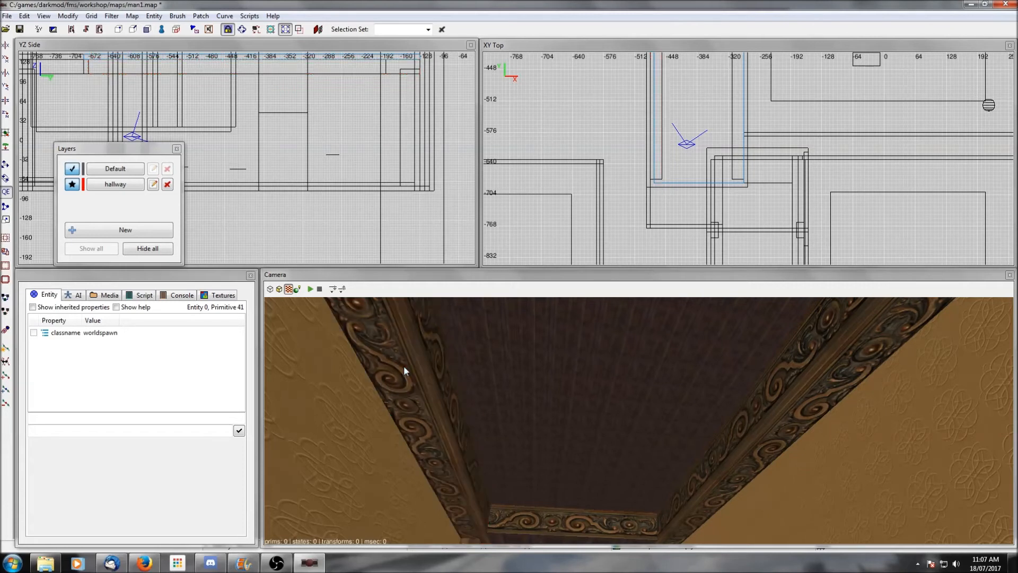
shift+click(608, 374)
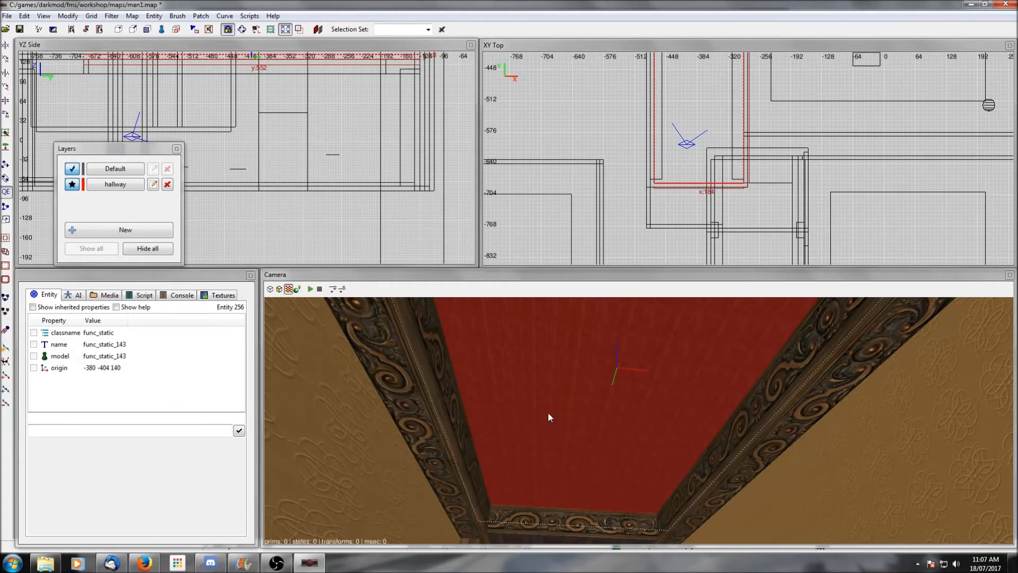
shift+click(609, 390)
Convert the hallway's two long ceiling trims and the short end trim together to a func_static
shift+click(446, 411)
shift+click(529, 519)
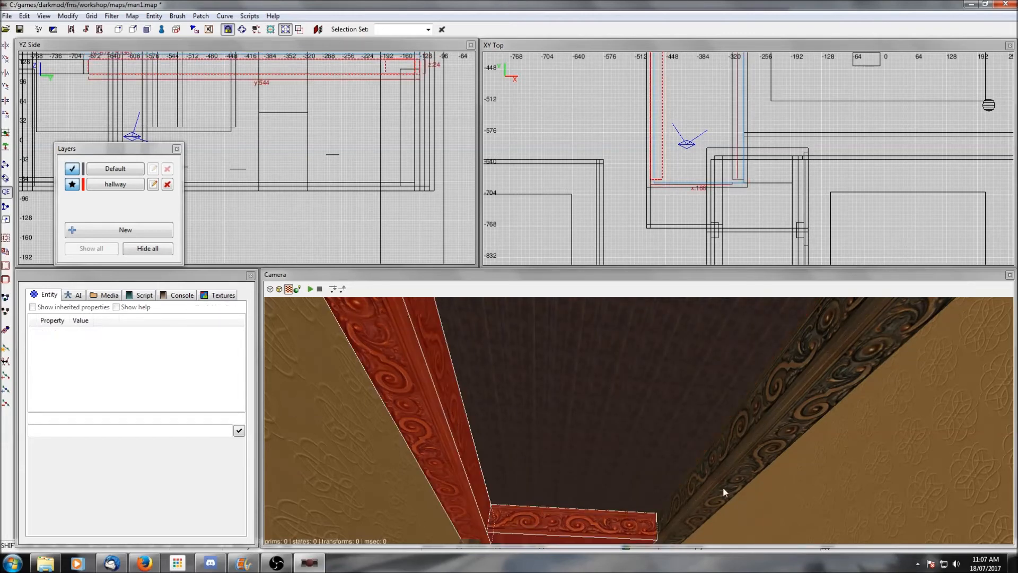
shift+click(724, 489)
right_click(608, 175)
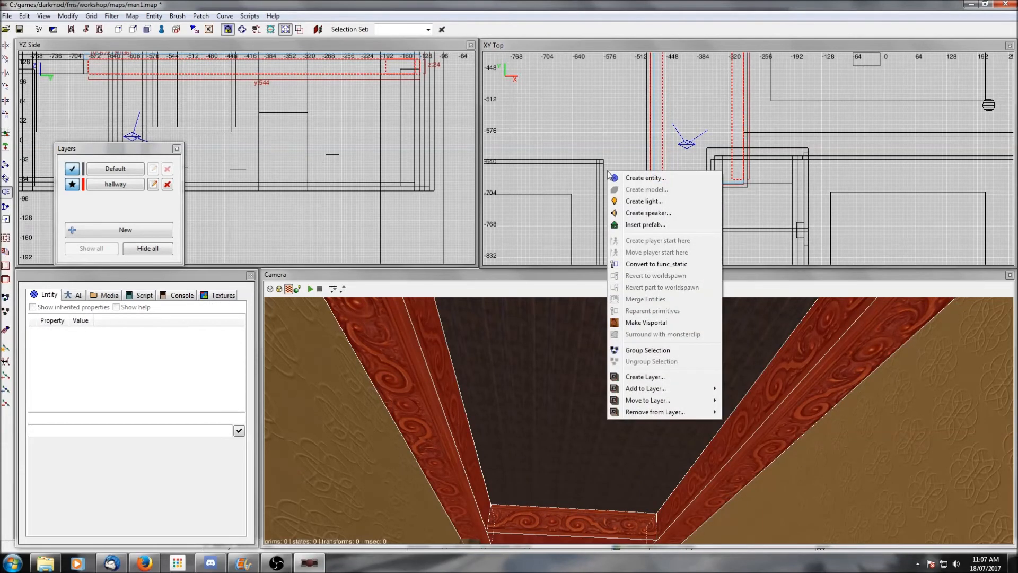
click(639, 265)
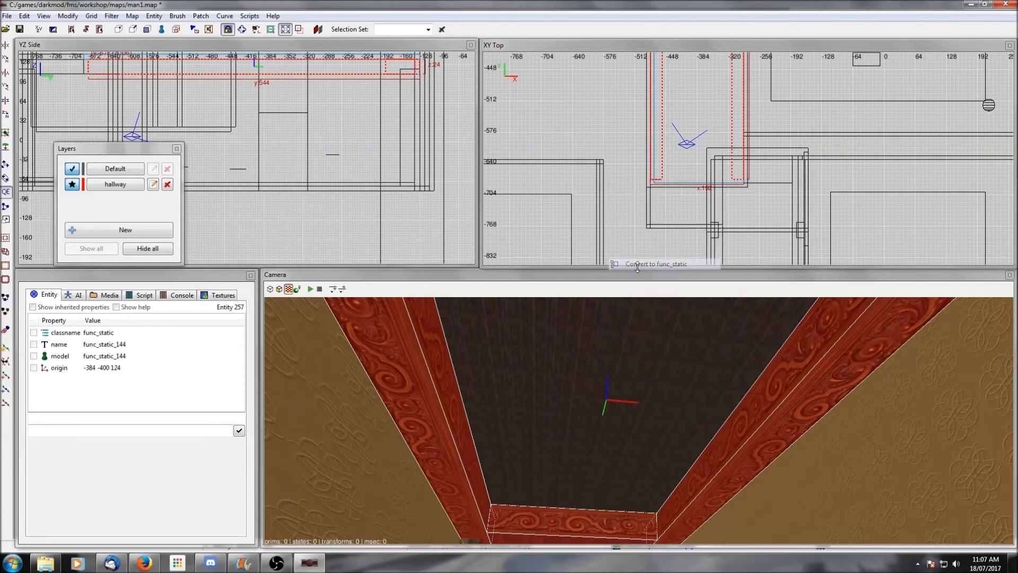
key(Escape)
Show all entities briefly, then filter them out again so the converted ceiling and trims are hidden too
right_click(624, 404)
right_click(625, 404)
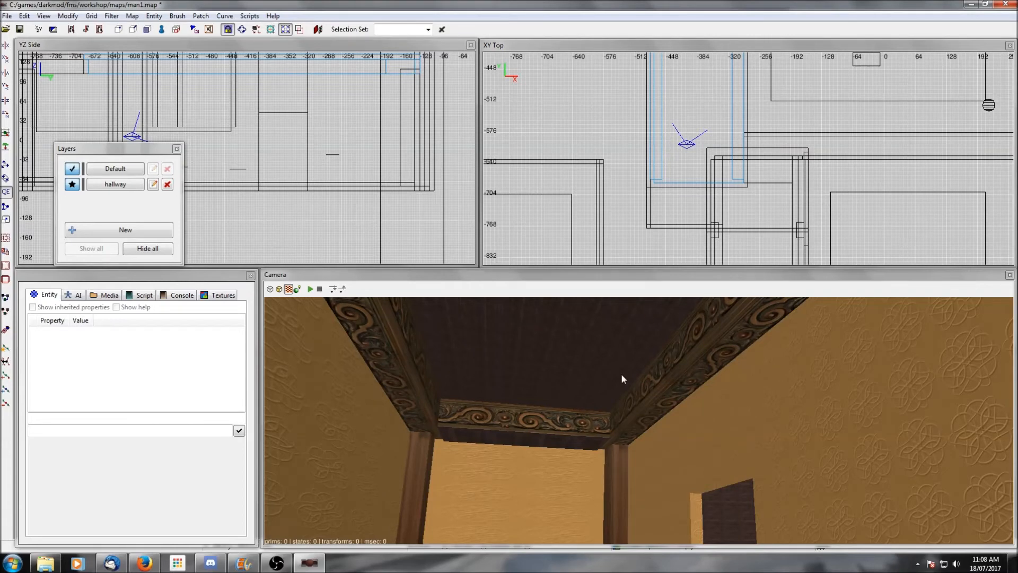
click(110, 17)
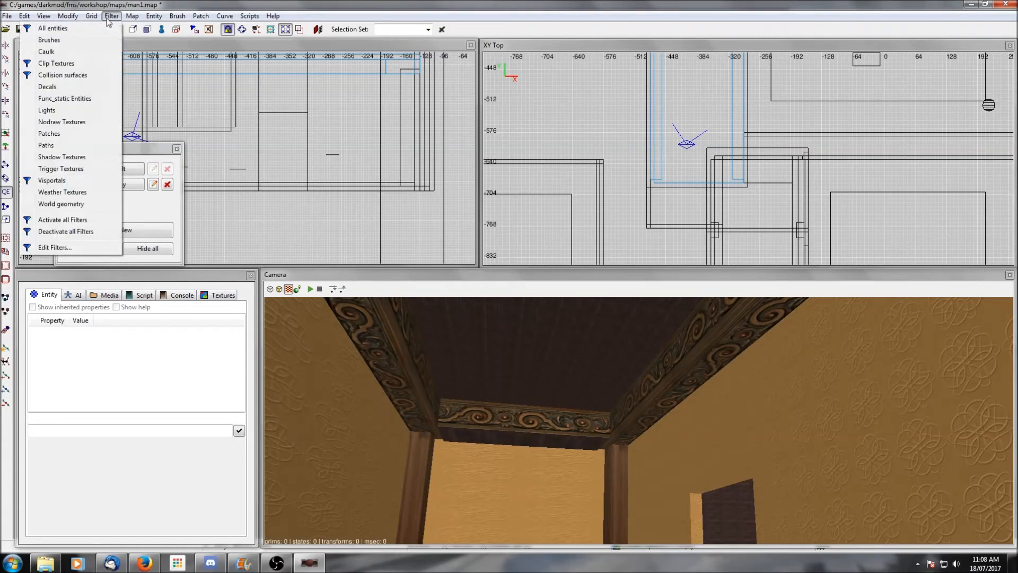
click(106, 28)
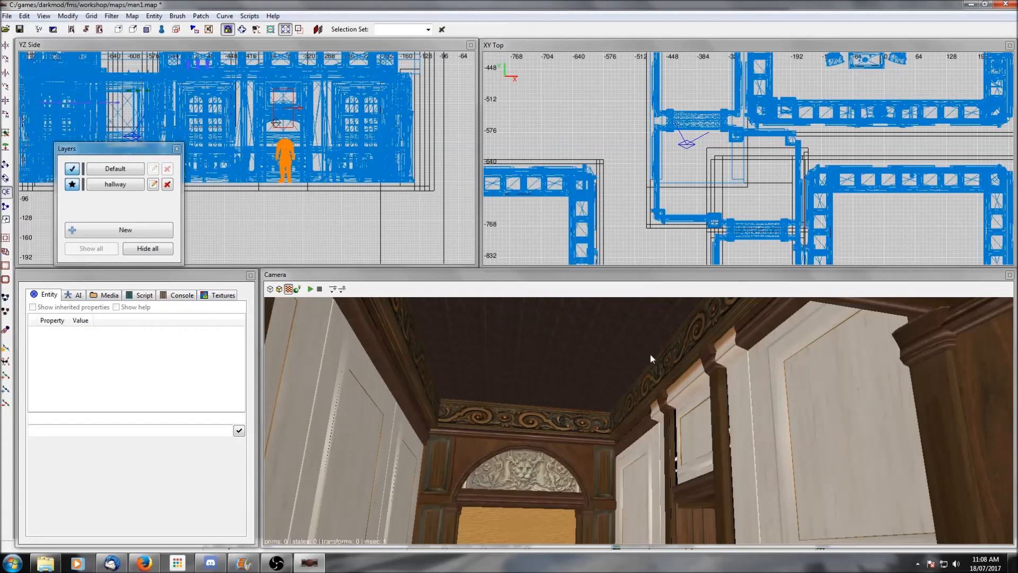
click(110, 17)
click(106, 24)
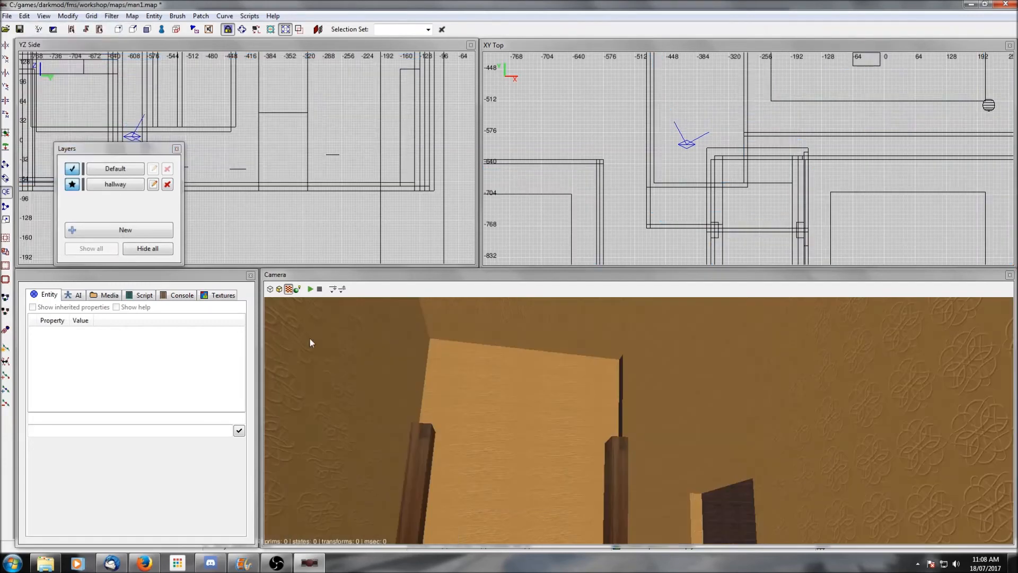
Convert the two wooden pillars flanking the hallway's north end wall to a func_static
right_click(647, 368)
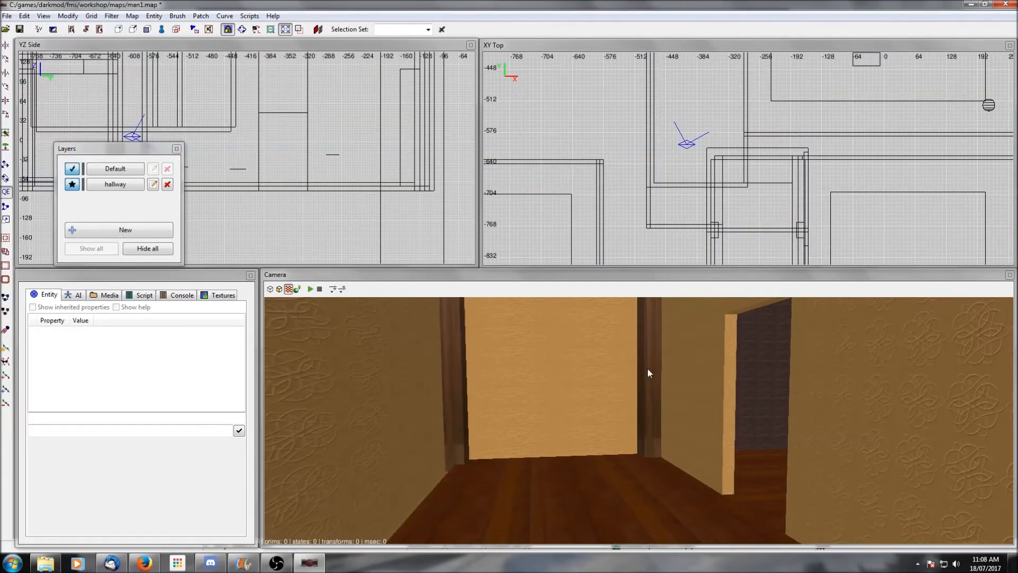
shift+click(650, 370)
shift+click(450, 384)
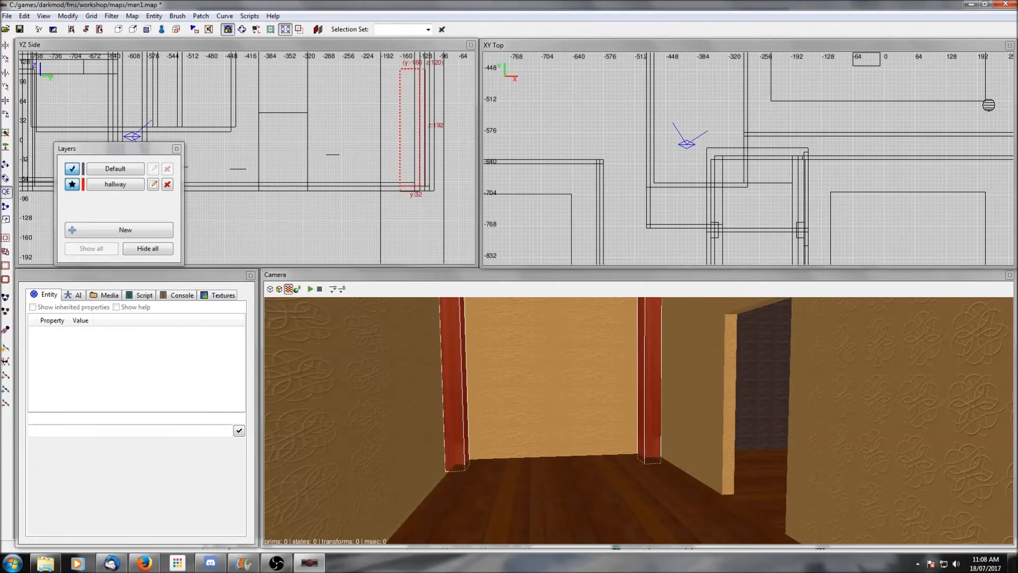
right_click(618, 159)
click(651, 255)
key(Escape)
Convert the two 32-unit-deep wooden pillars flanking the room's south doorway to a func_static
key(Up)
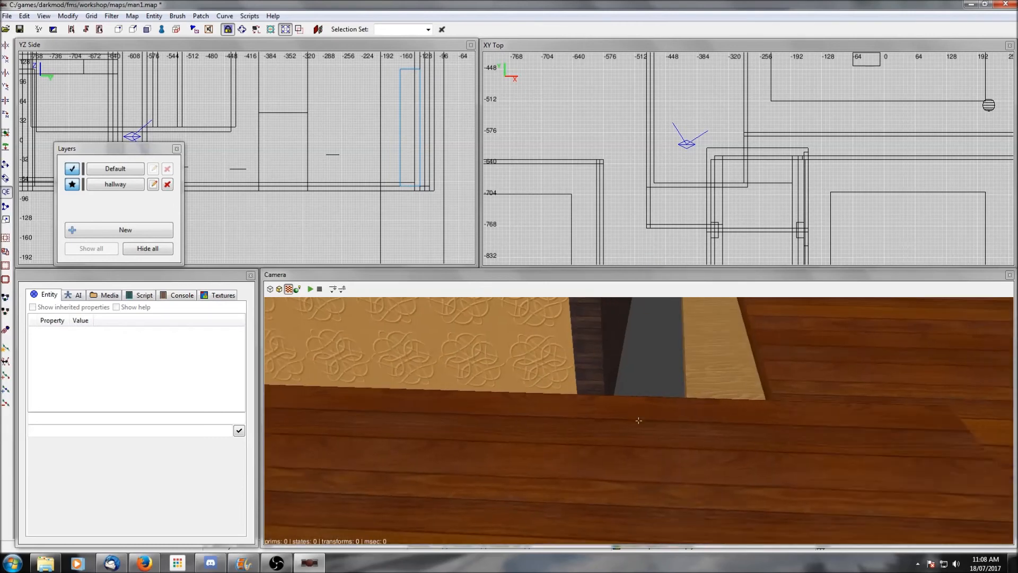
right_click(602, 403)
shift+click(626, 414)
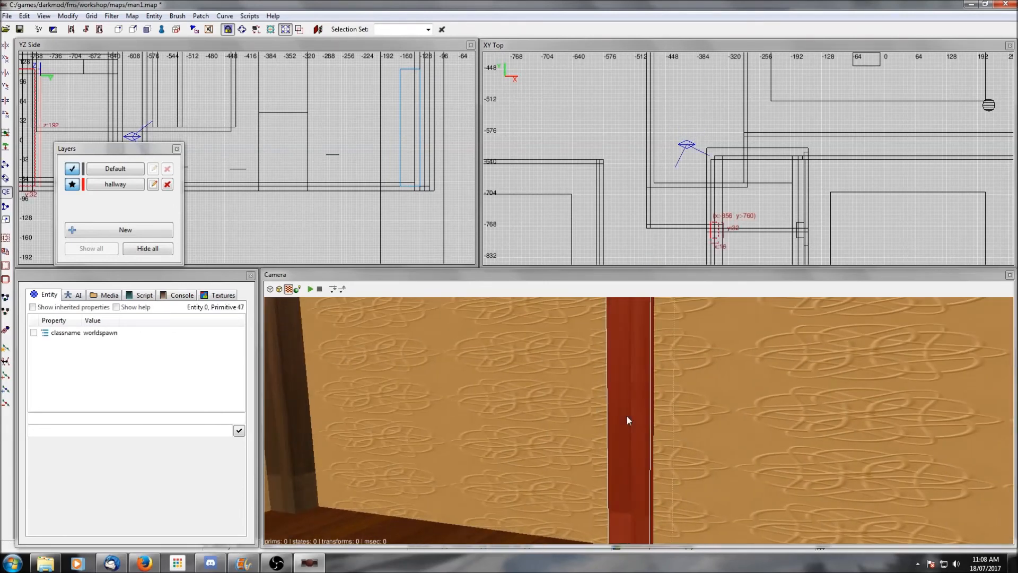
key(Left)
shift+click(482, 416)
right_click(600, 187)
right_click(573, 415)
right_click(522, 409)
right_click(602, 134)
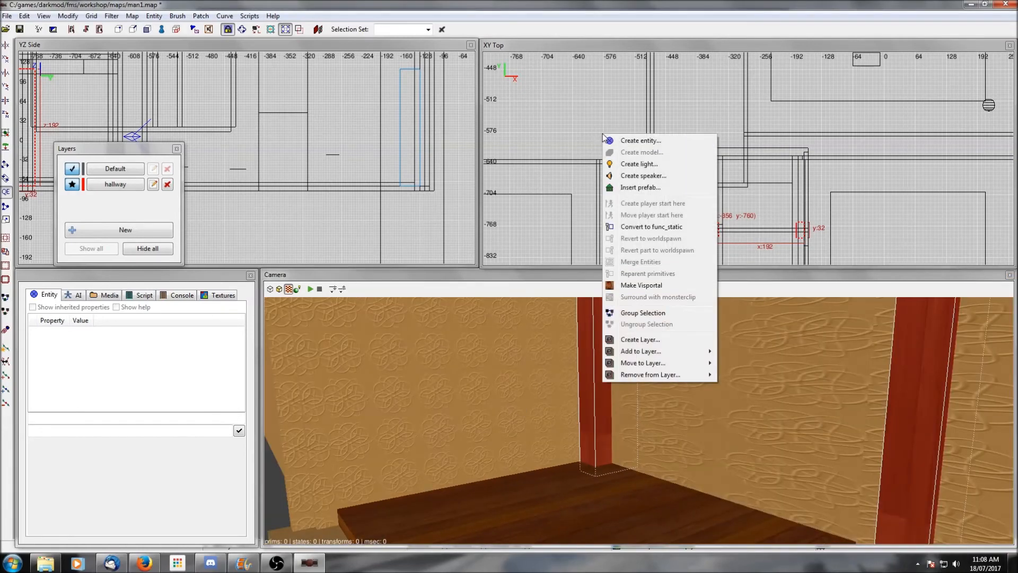
click(651, 226)
key(Escape)
Toggle the all-entities filter off and on again to hide the newly converted pillars
click(111, 16)
click(114, 29)
click(117, 17)
click(107, 28)
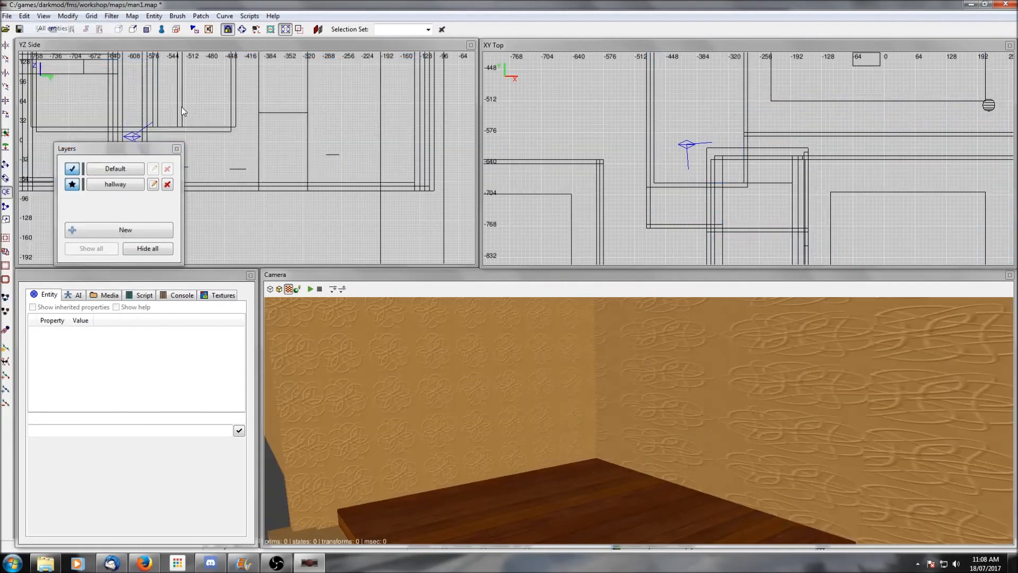
Examine the remaining world brushes for gaps along the floor and wall corners of the room and hallway
right_click(424, 371)
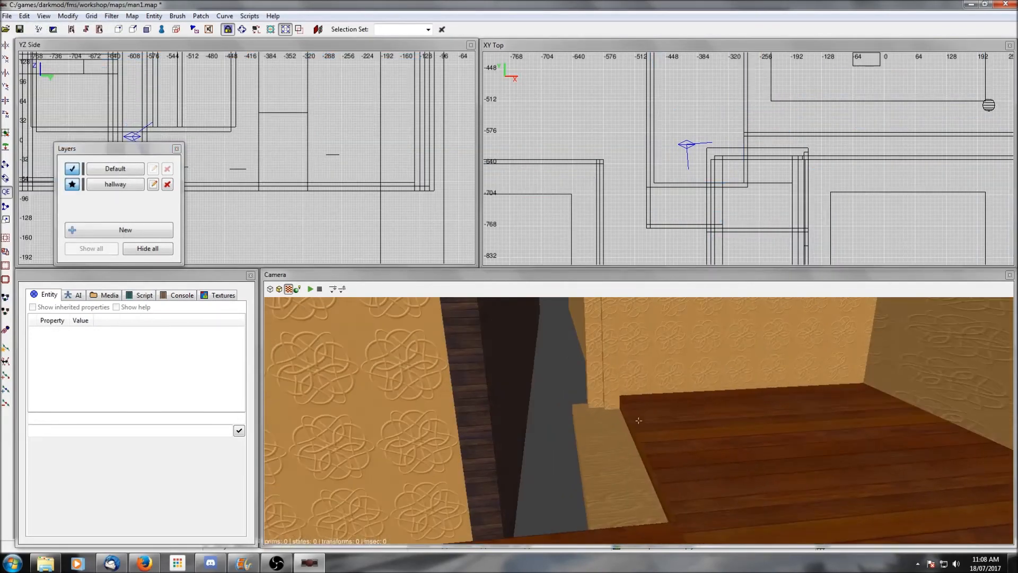
right_click(602, 422)
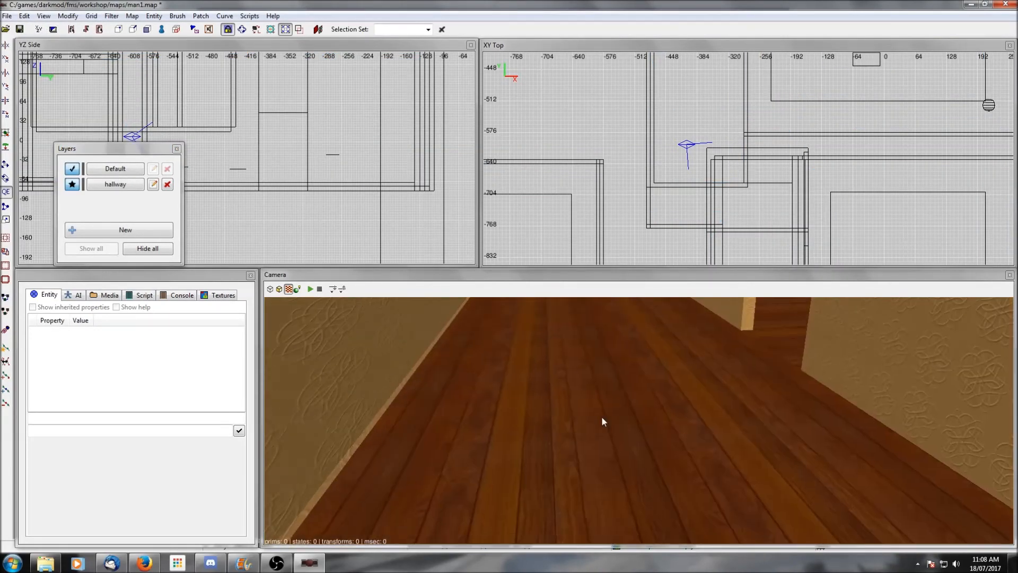
right_click(623, 398)
right_click(646, 416)
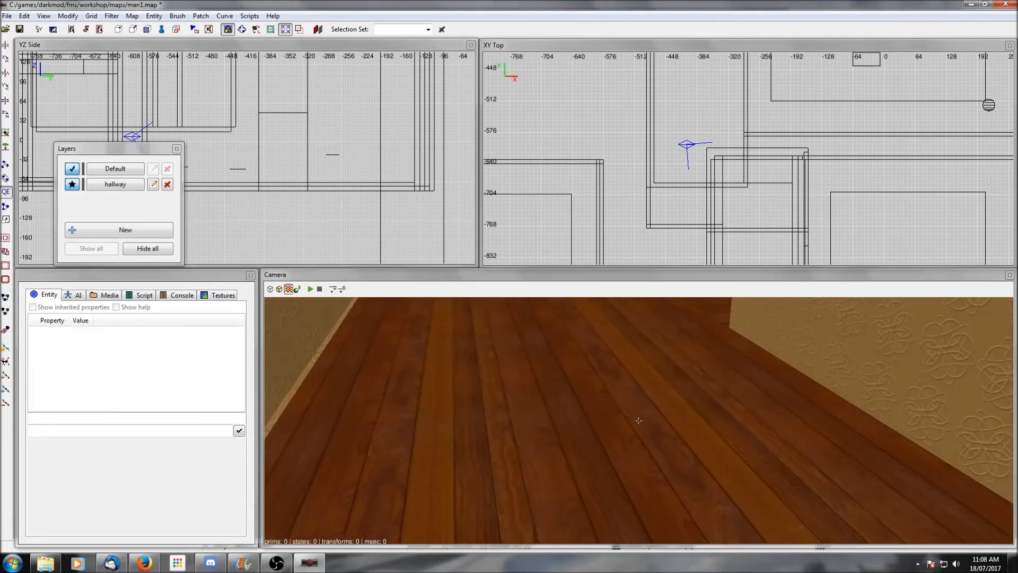
right_click(647, 416)
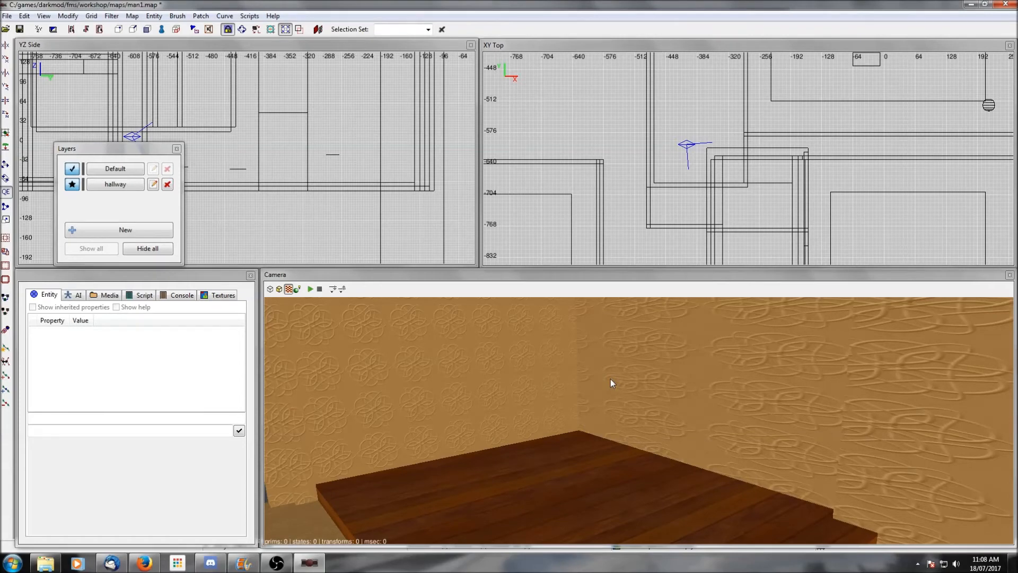
right_click(585, 453)
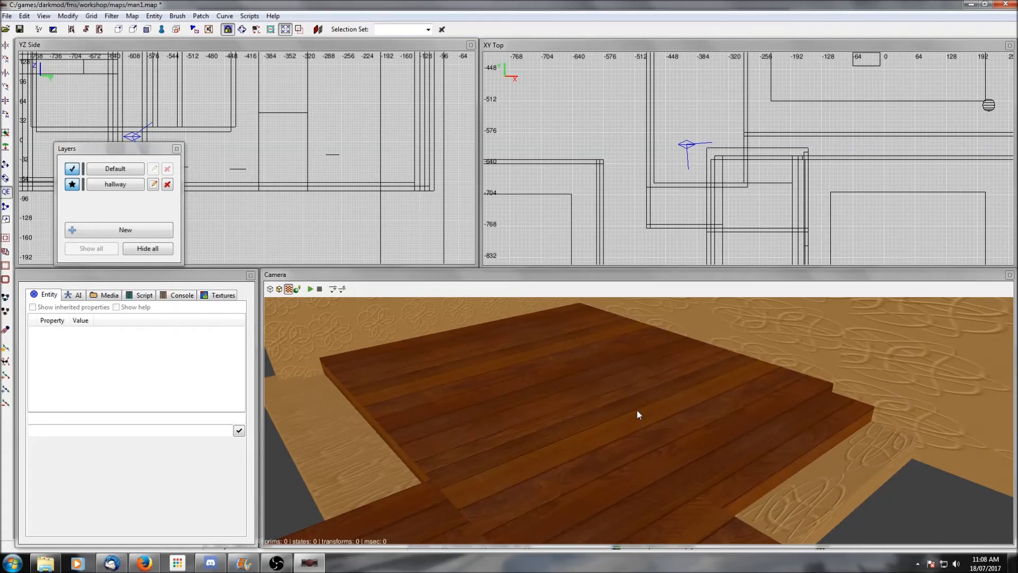
right_click(611, 377)
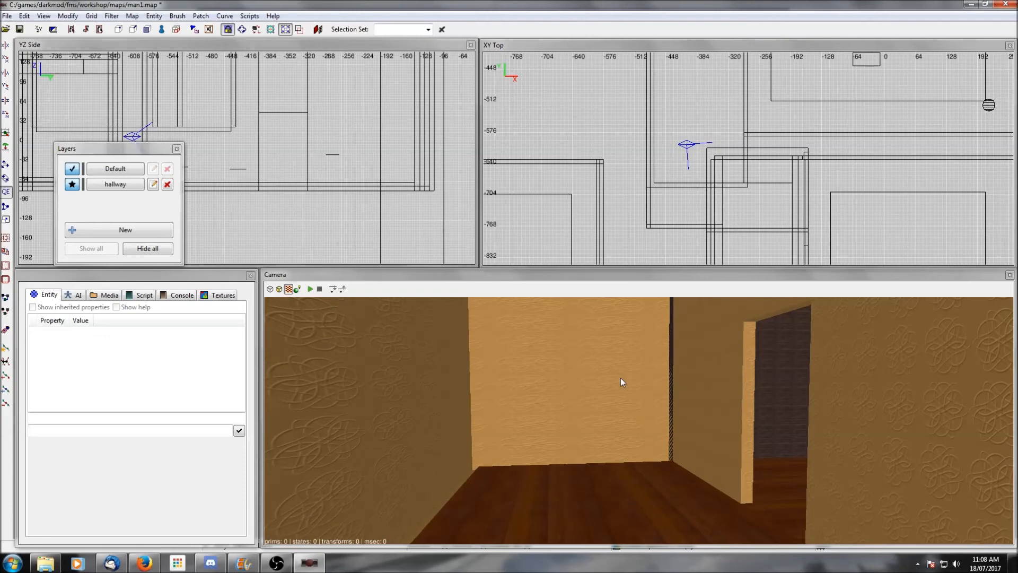
Delete the gold-textured wall brush at the hallway's end to check behind it, and undo the deletion
right_click(663, 408)
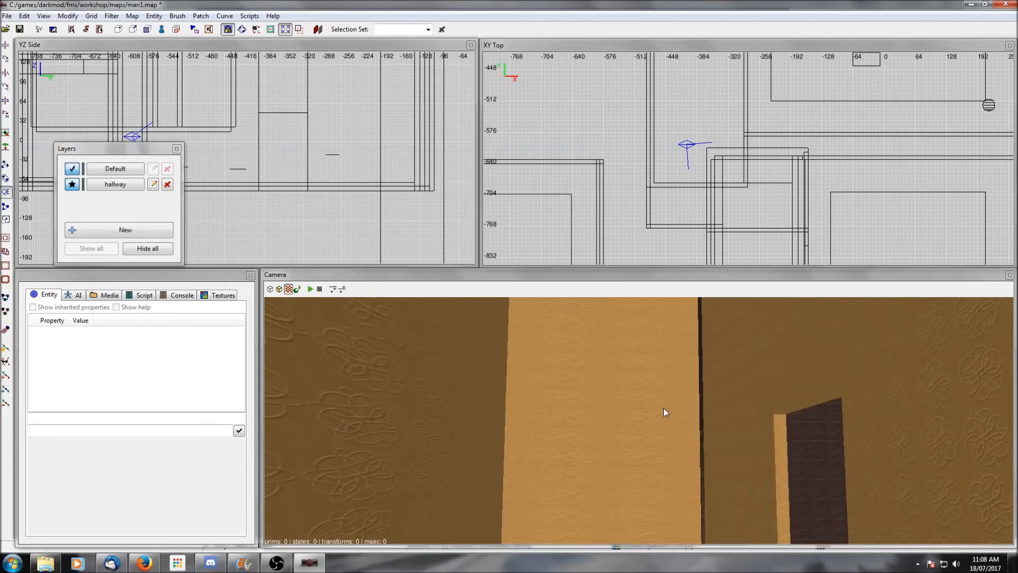
scroll(663, 408, up, 2)
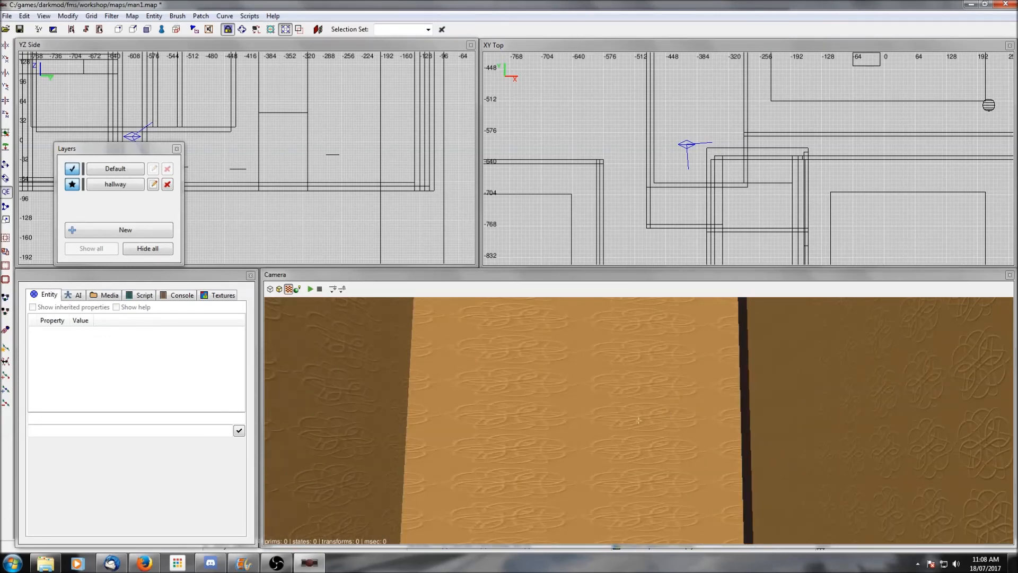
scroll(664, 408, down, 3)
shift+click(495, 374)
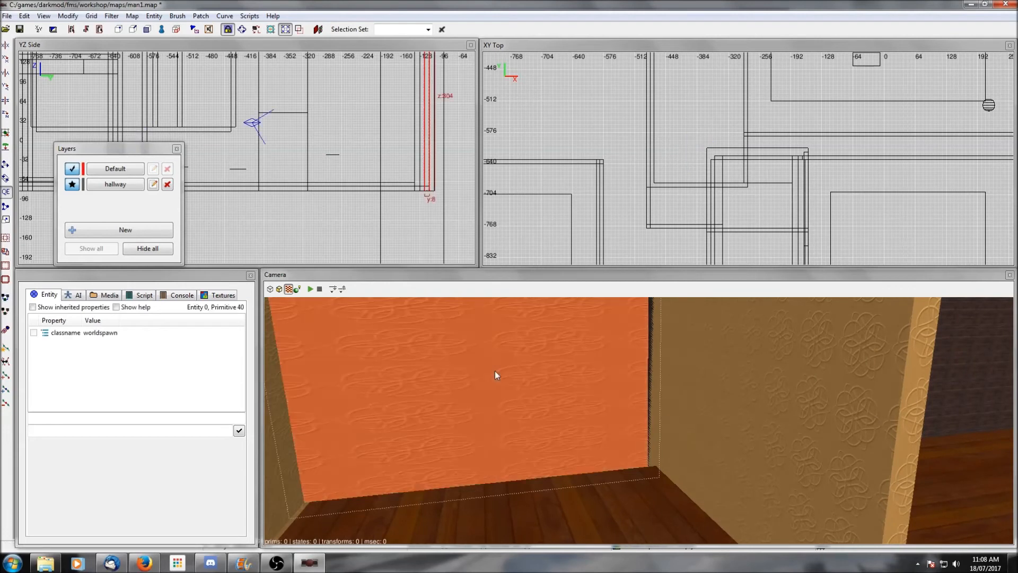
key(BackSpace)
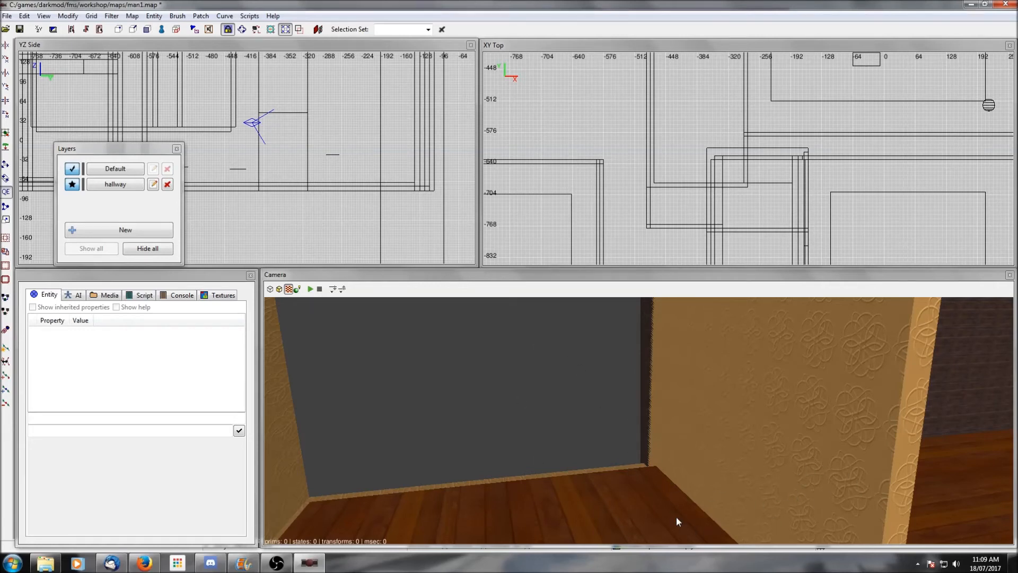
key(ctrl+z)
right_click(587, 455)
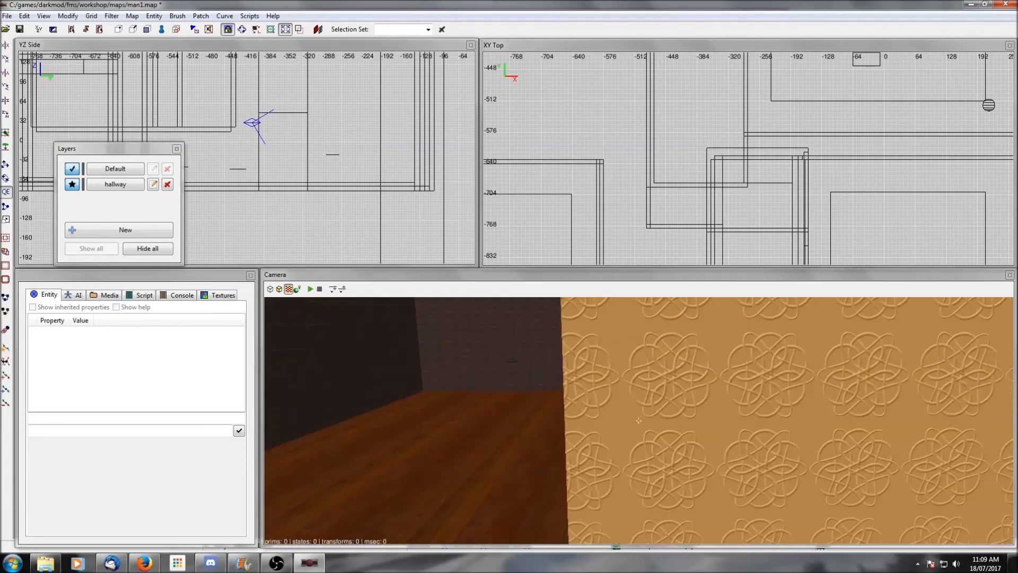
right_click(586, 455)
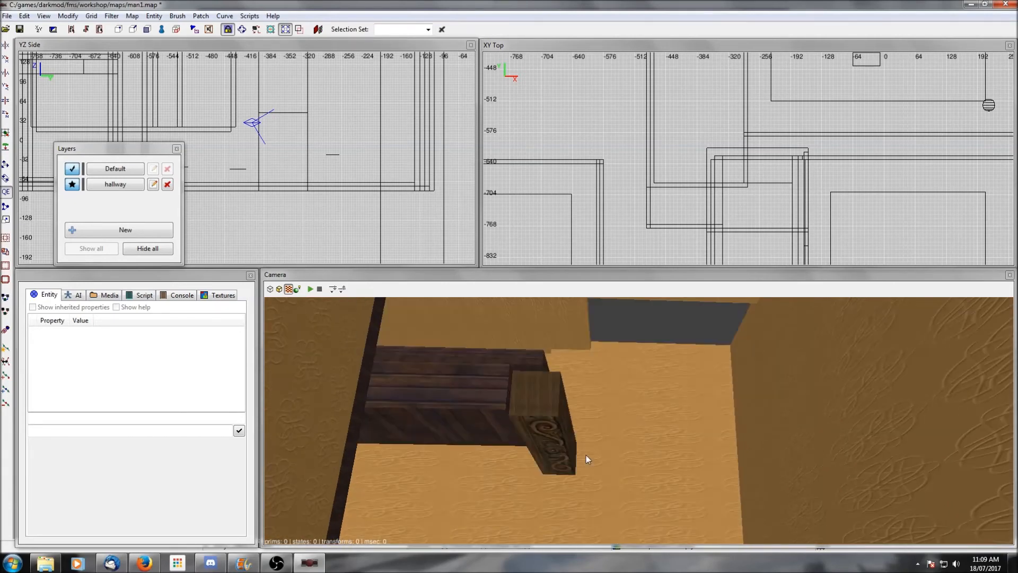
shift+click(542, 434)
shift+click(483, 398)
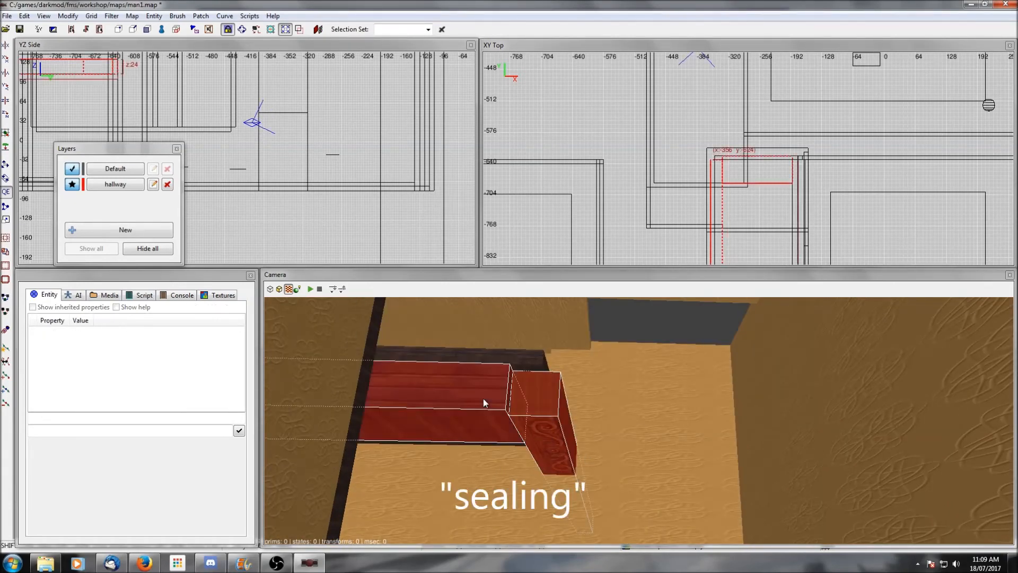
right_click(526, 434)
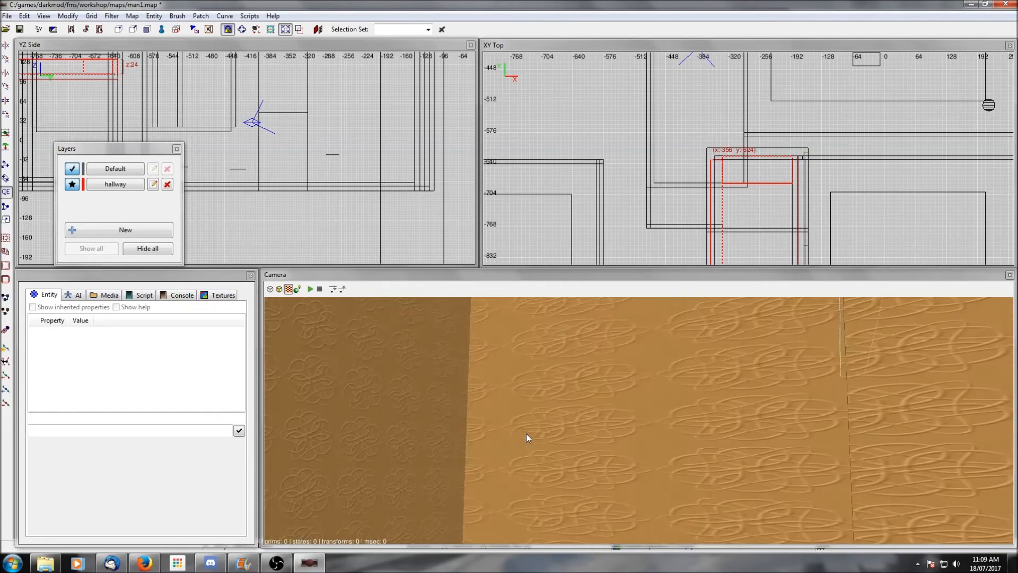
right_click(526, 433)
shift+click(472, 482)
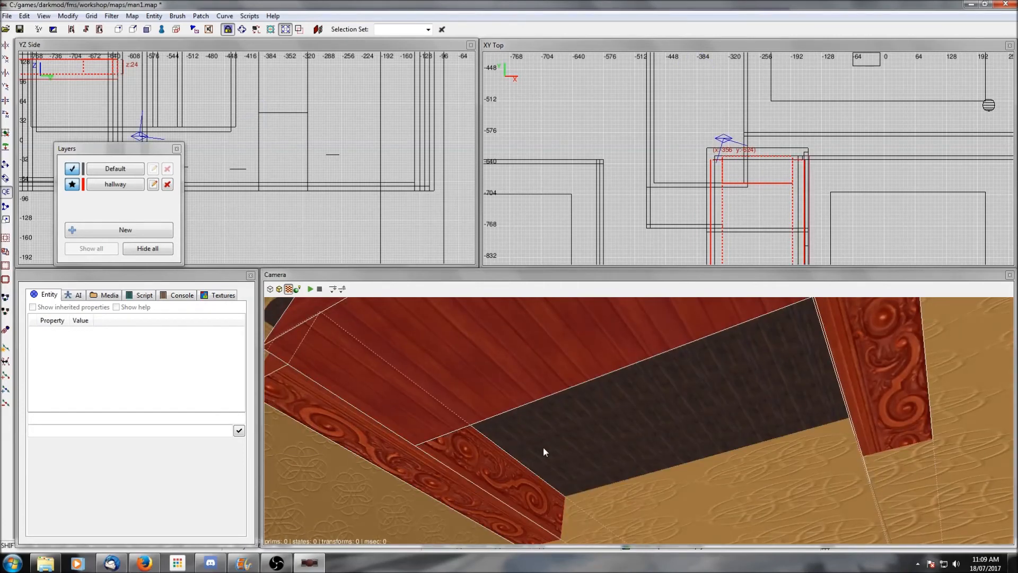
right_click(571, 447)
right_click(570, 445)
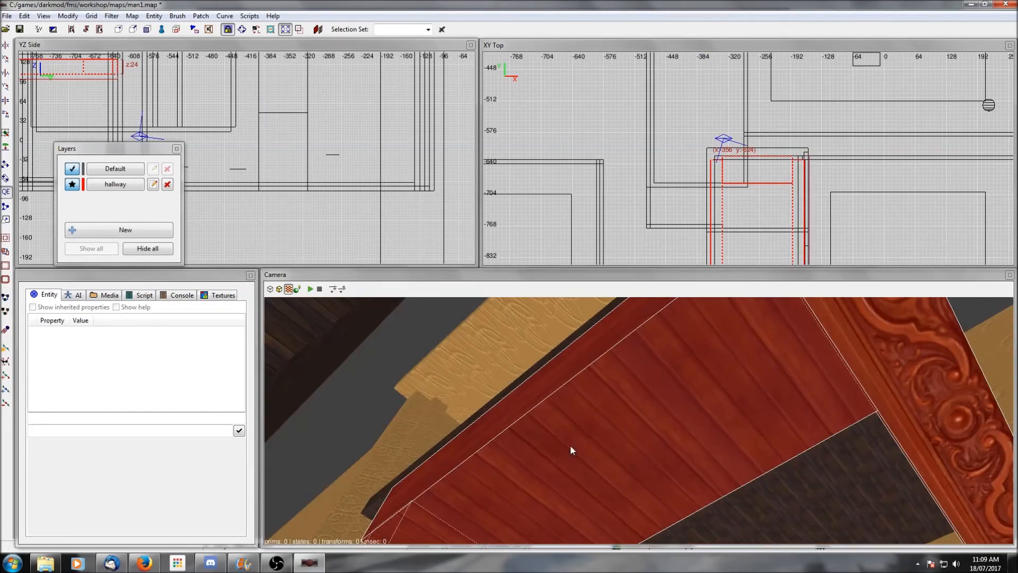
key(Escape)
shift+click(616, 413)
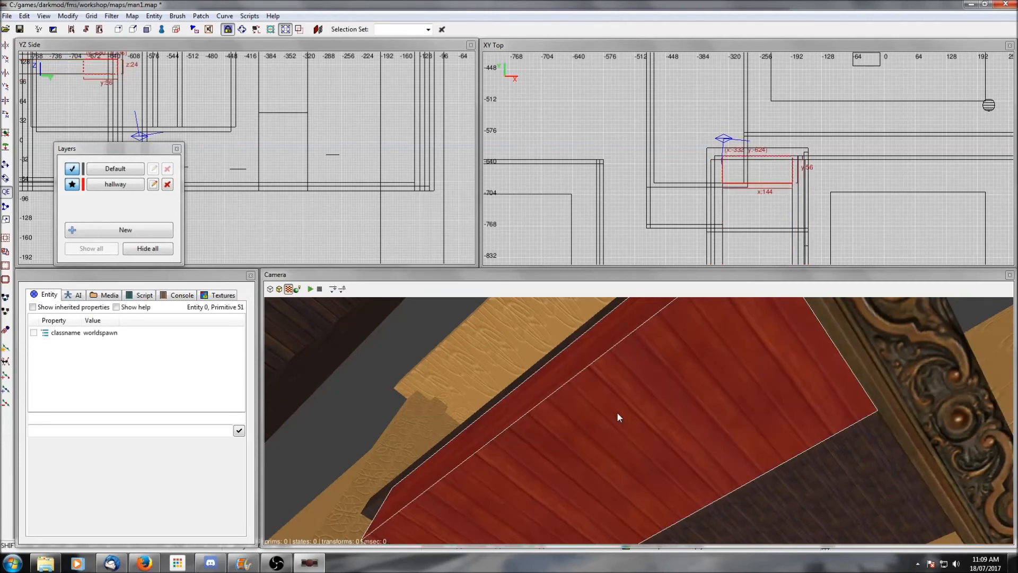
shift+click(617, 413)
shift+click(617, 413)
right_click(617, 413)
right_click(617, 412)
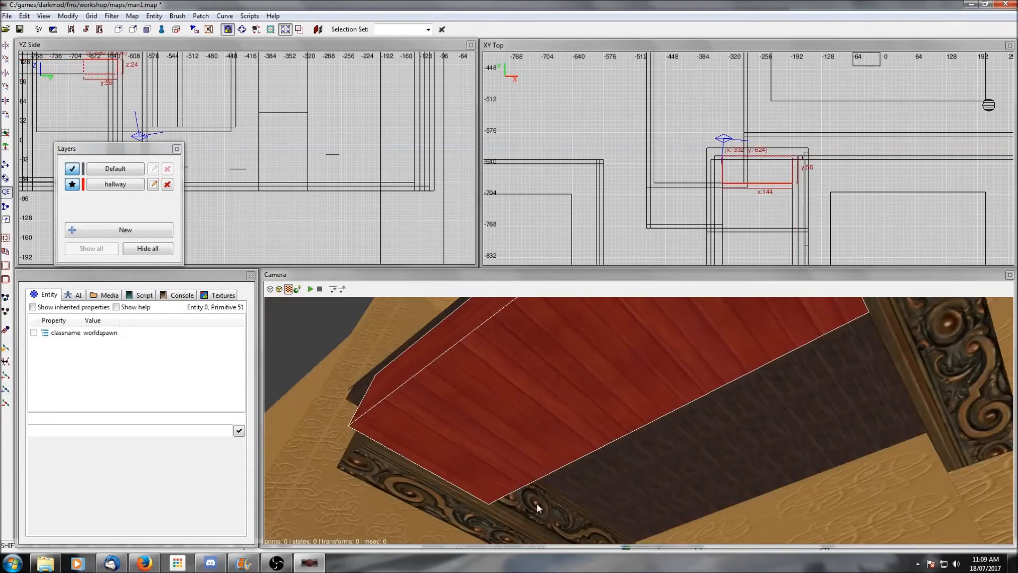
shift+click(537, 503)
shift+click(815, 419)
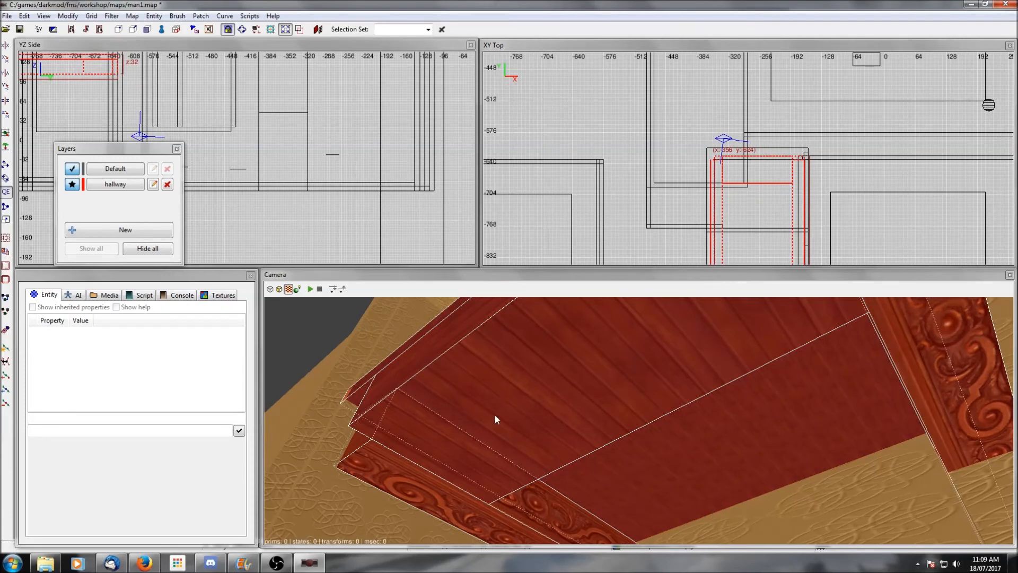
key(Escape)
shift+click(647, 453)
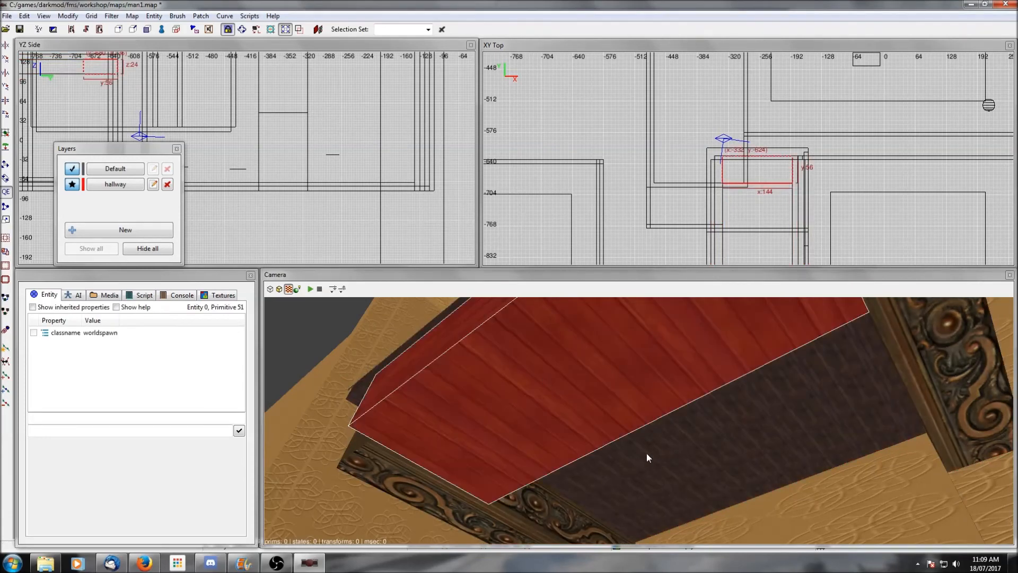
key(Escape)
Convert the dark panel and the two carved trims around the plank ceiling block to a func_static
shift+click(685, 450)
shift+click(558, 517)
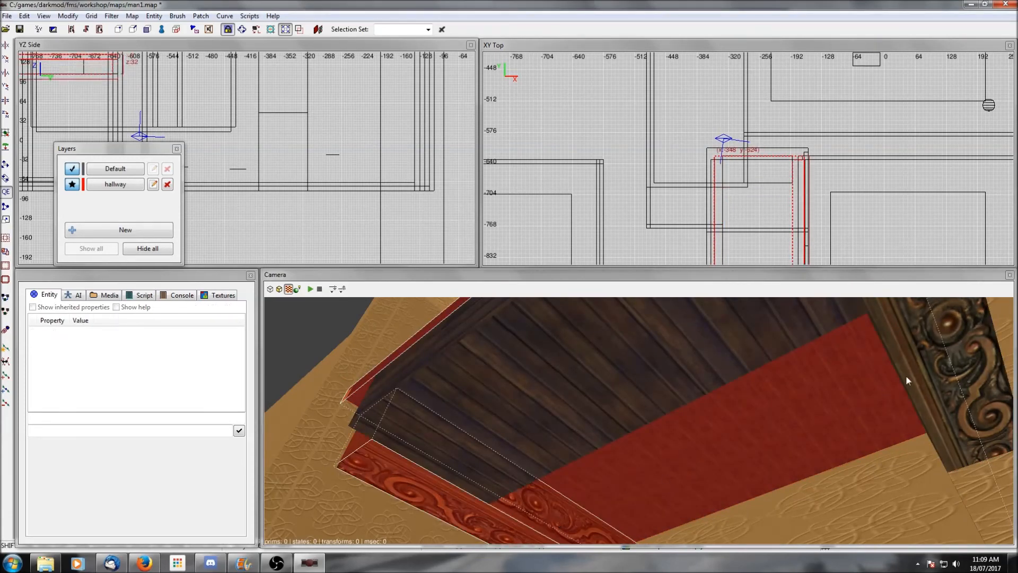
shift+click(911, 371)
right_click(692, 123)
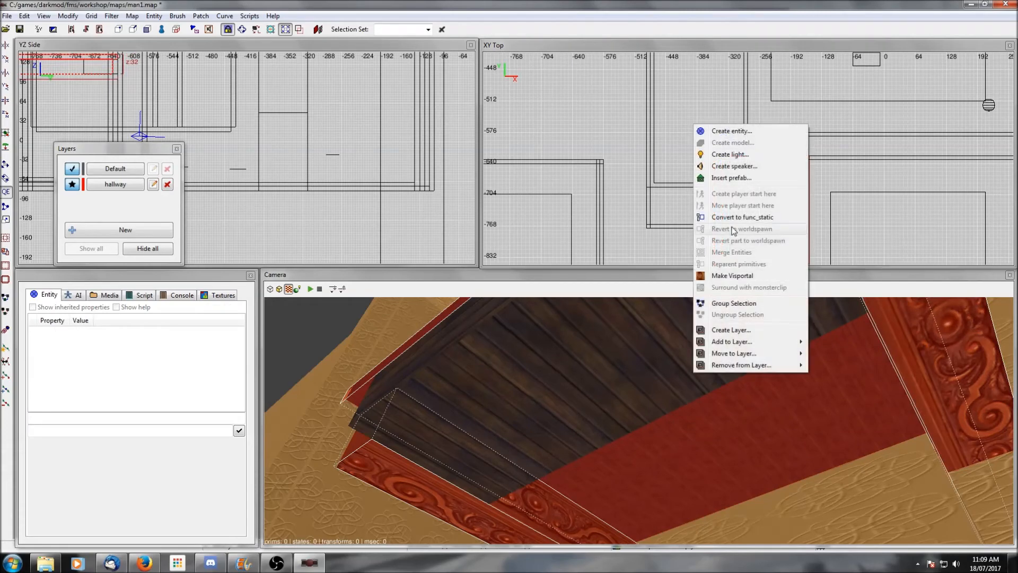
click(736, 224)
key(Escape)
Toggle the all-entities filter off and on again to hide the converted ceiling trims
click(111, 16)
click(109, 28)
click(111, 16)
click(106, 27)
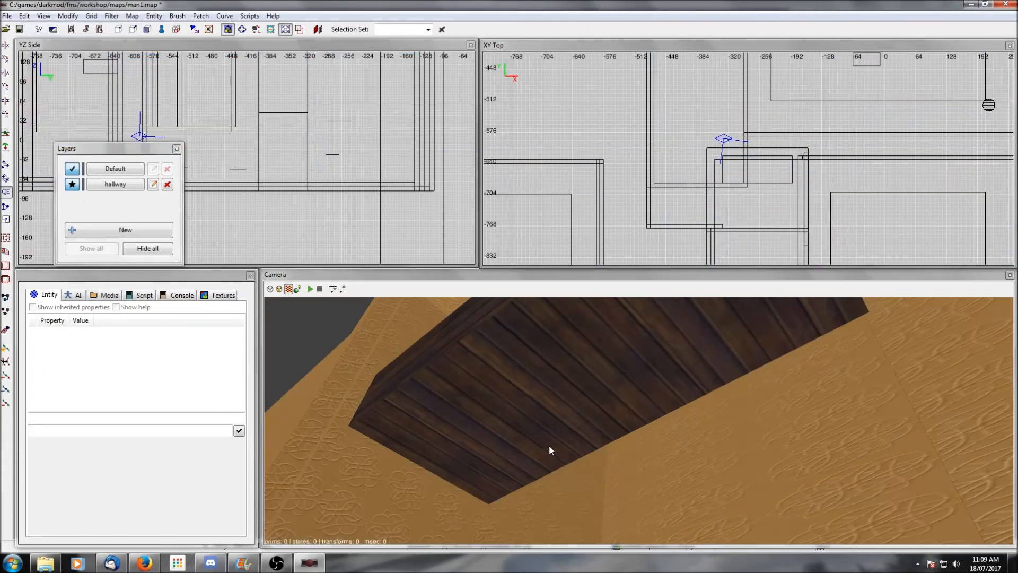
Delete the wooden floor laid over the gold-textured base brush beneath the plank ceiling block
right_click(551, 450)
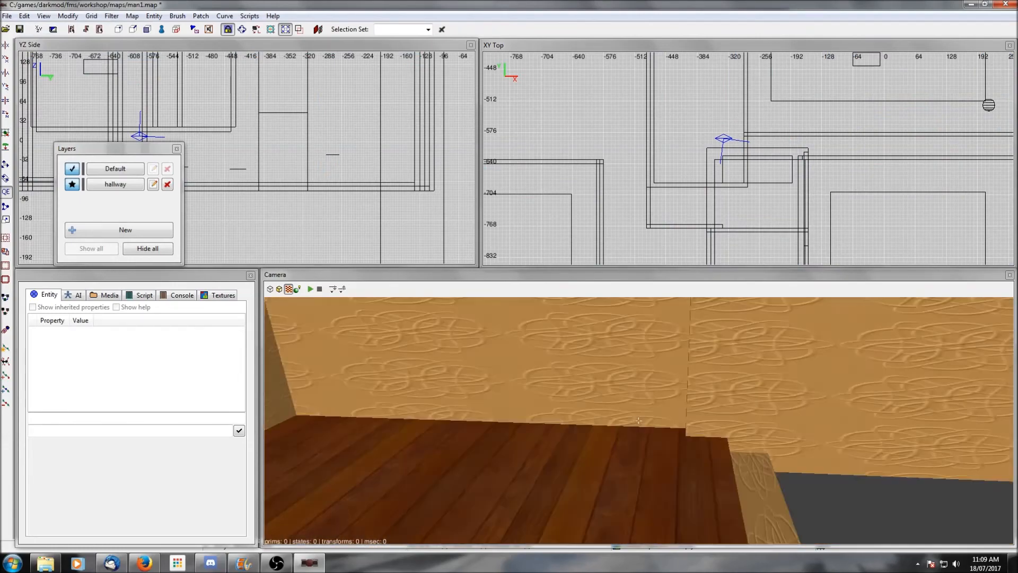
right_click(549, 452)
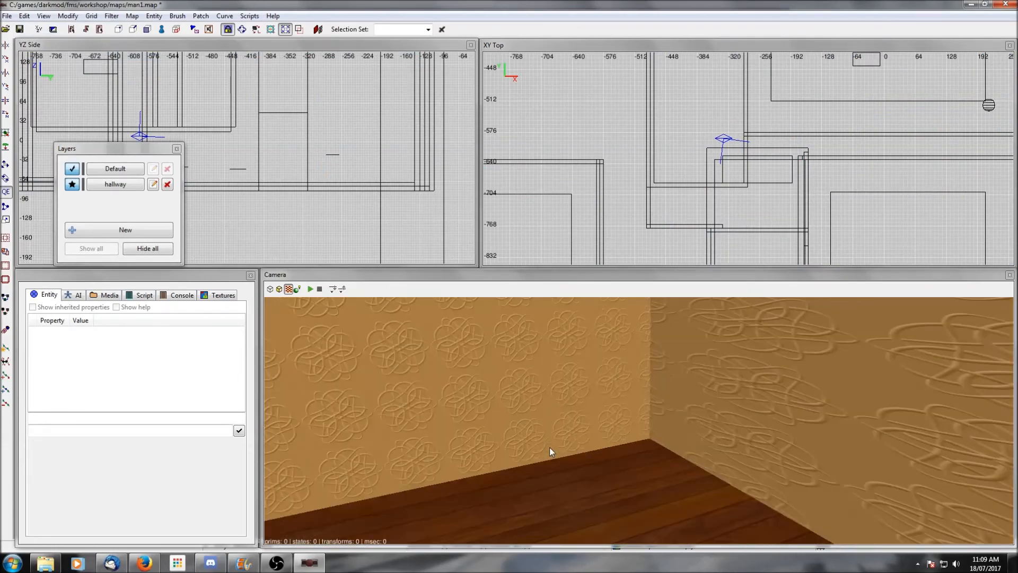
shift+click(549, 448)
key(BackSpace)
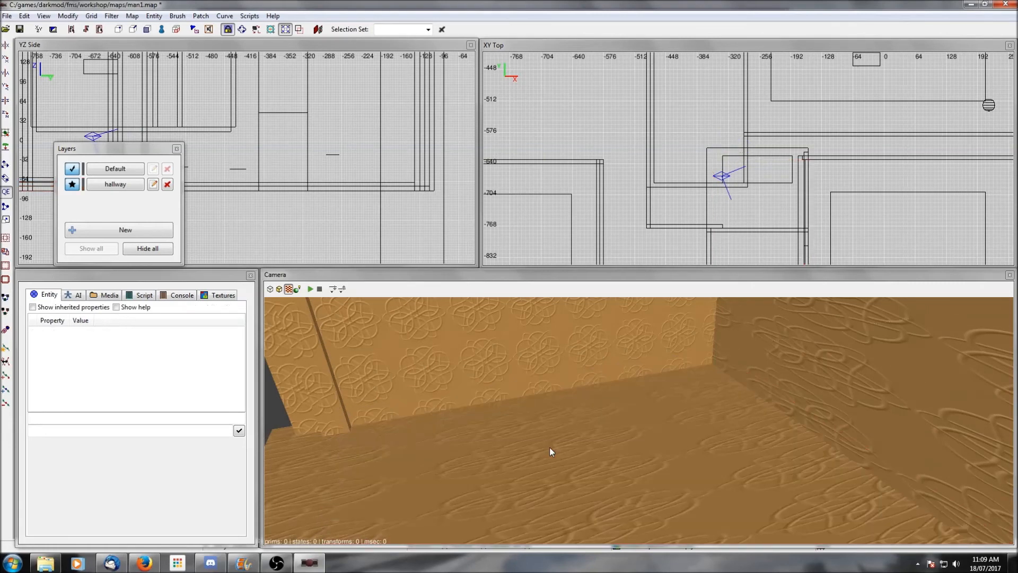
Apply the celtic gold texture to the 576-unit-long dark wall brush beside the hallway
right_click(550, 448)
right_click(549, 448)
right_click(383, 427)
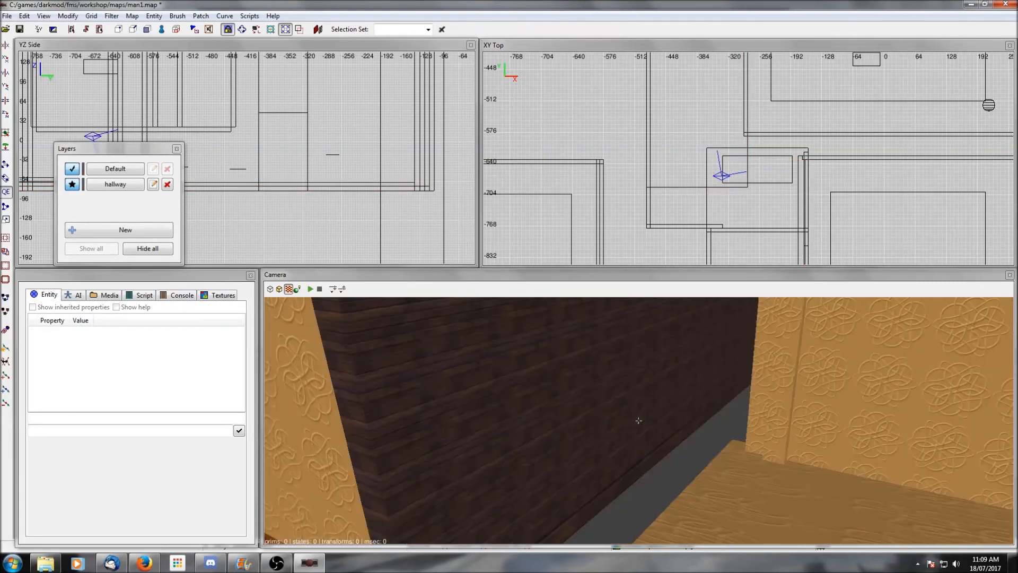
right_click(638, 420)
shift+click(583, 478)
key(Down)
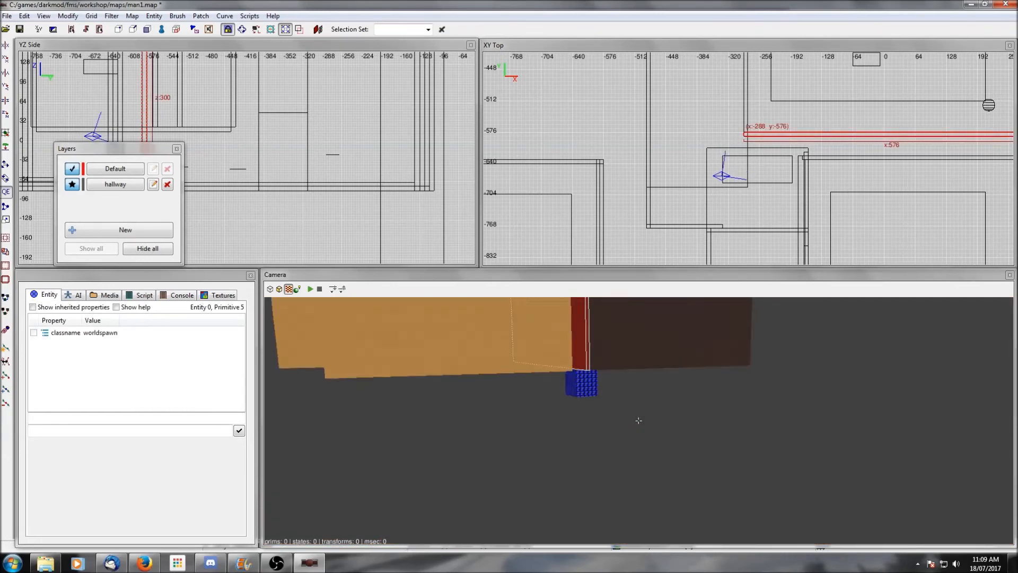
key(Up)
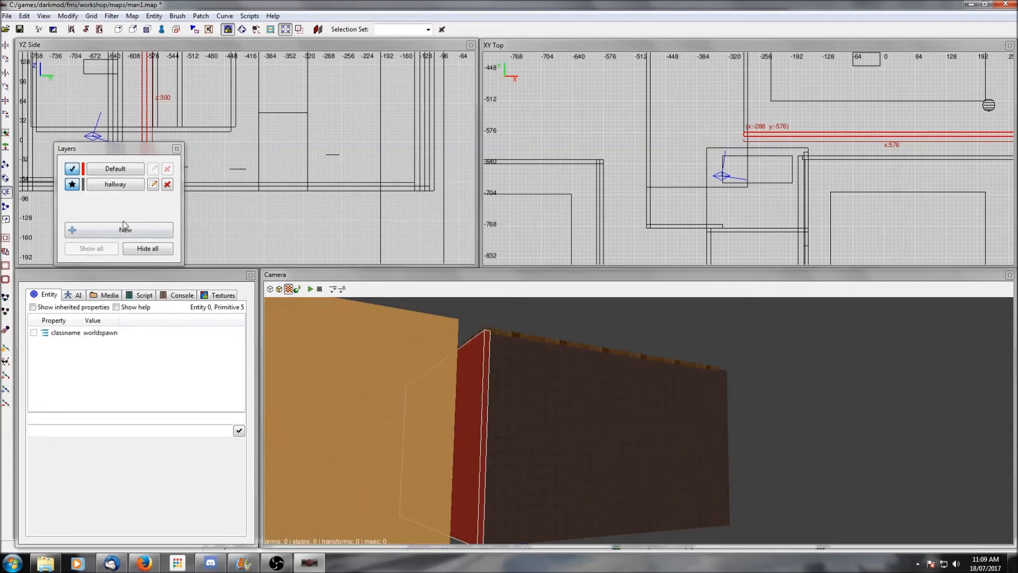
click(218, 294)
click(129, 432)
Apply the celtic gold texture to the dark outer side of the room and the narrow strip at its far end
ctrl+shift+click(460, 424)
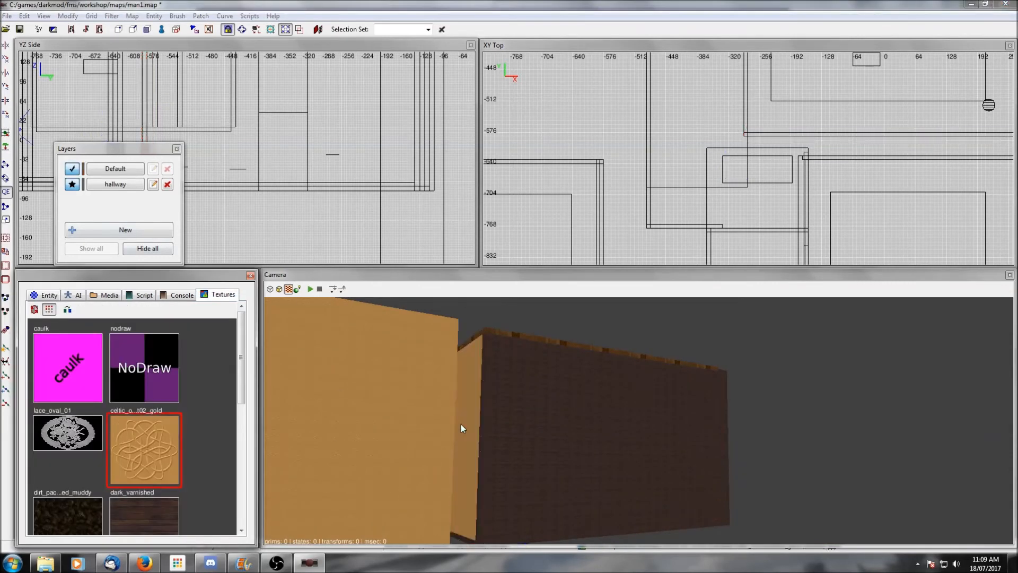
ctrl+shift+click(565, 437)
click(144, 448)
ctrl+shift+click(576, 527)
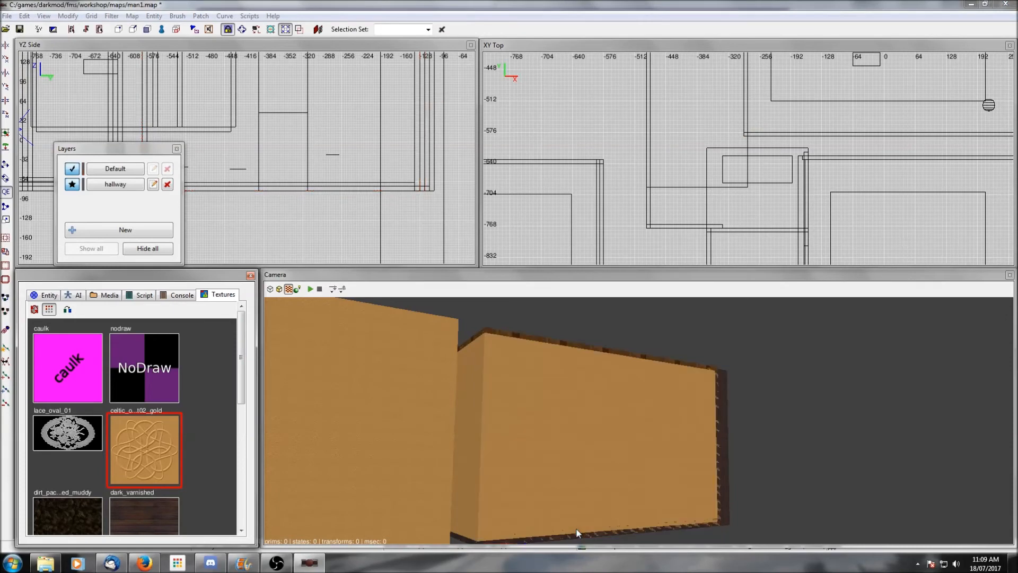
ctrl+shift+click(721, 481)
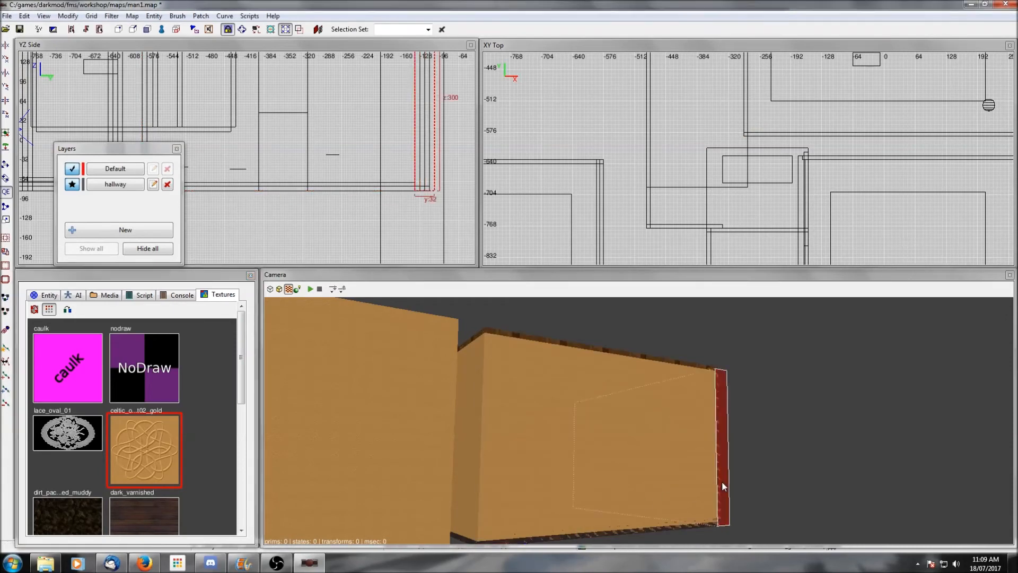
click(176, 437)
key(Escape)
Apply the celtic gold texture to the floor brush on the underside of the room
right_click(587, 466)
right_click(638, 420)
scroll(587, 466, up, 3)
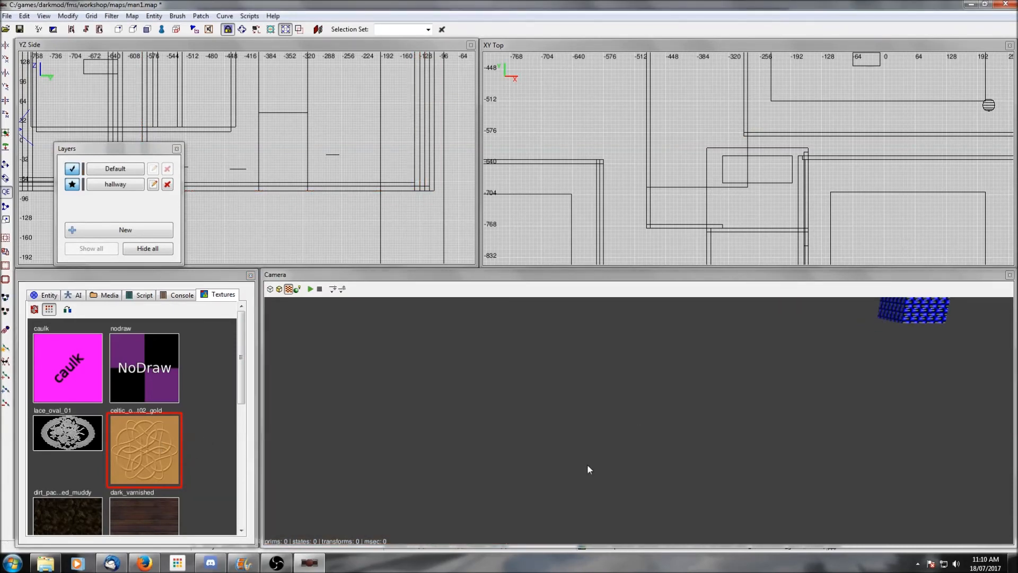
right_click(587, 466)
right_click(587, 466)
scroll(587, 463, up, 1)
shift+click(768, 456)
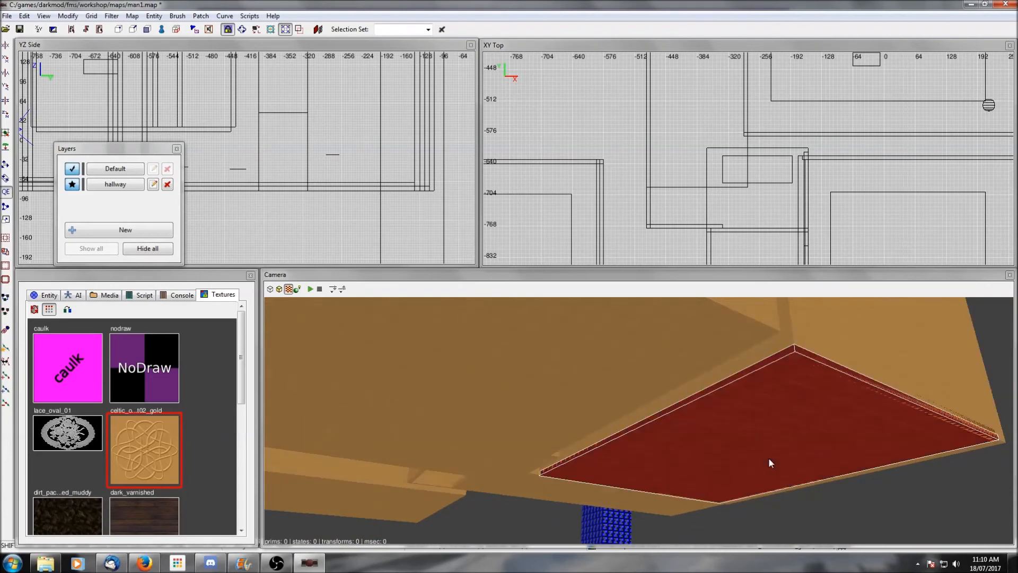
click(150, 438)
key(Escape)
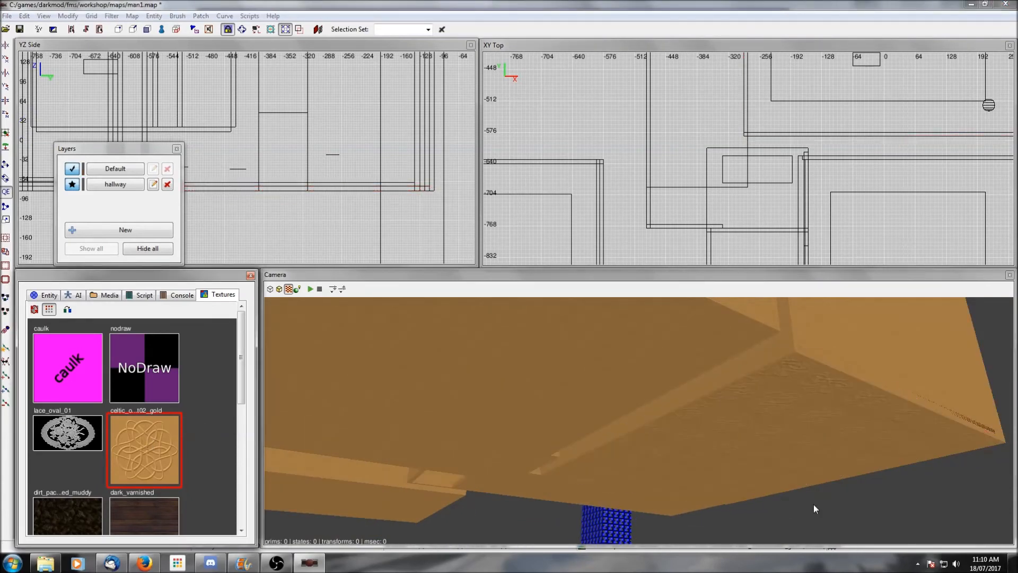
Convert the southern room's coffered ceiling brush to a func_static
right_click(813, 503)
right_click(813, 504)
scroll(815, 501, down, 5)
right_click(815, 501)
right_click(816, 501)
right_click(816, 501)
right_click(815, 501)
shift+click(724, 373)
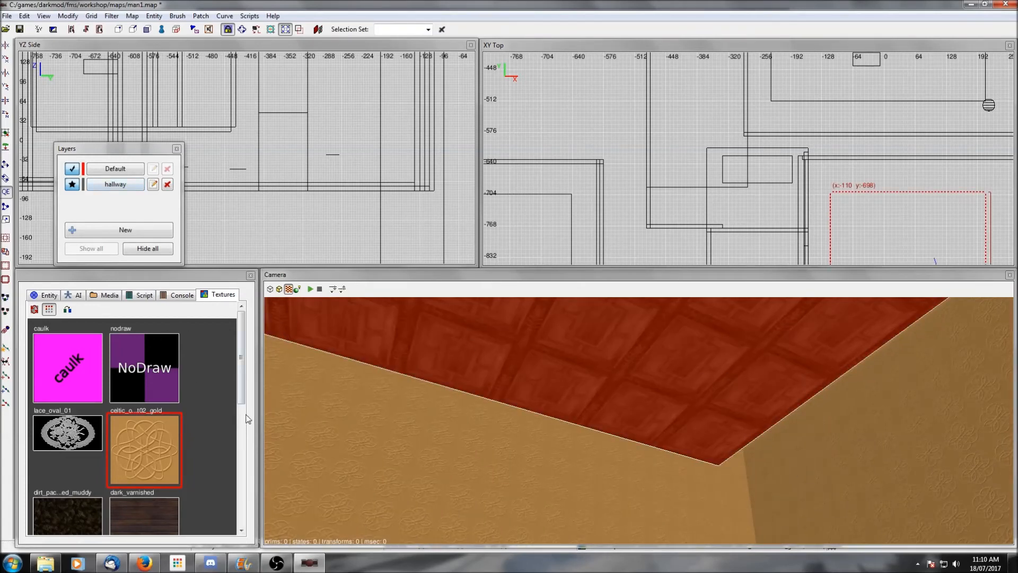
right_click(725, 132)
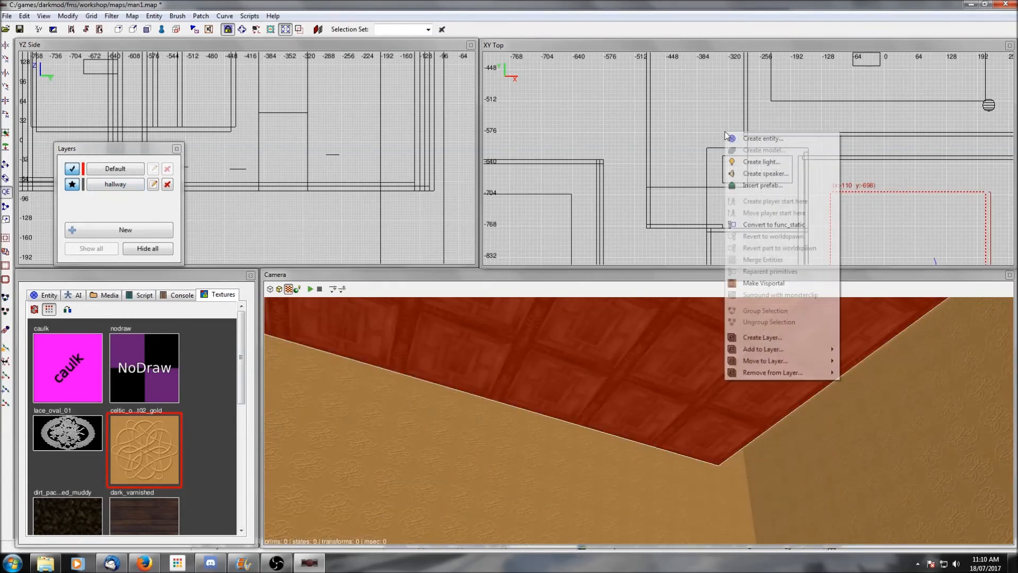
click(758, 228)
Convert the 440-unit-wide coffered ceiling brush of the northern room to a func_static
right_click(816, 405)
right_click(815, 405)
scroll(815, 405, down, 4)
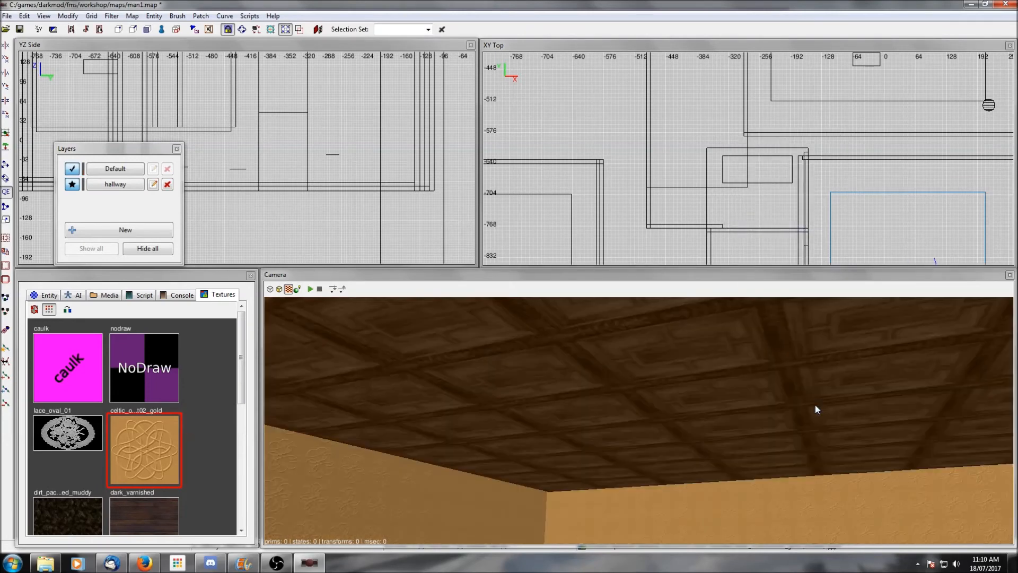
shift+click(815, 405)
right_click(793, 190)
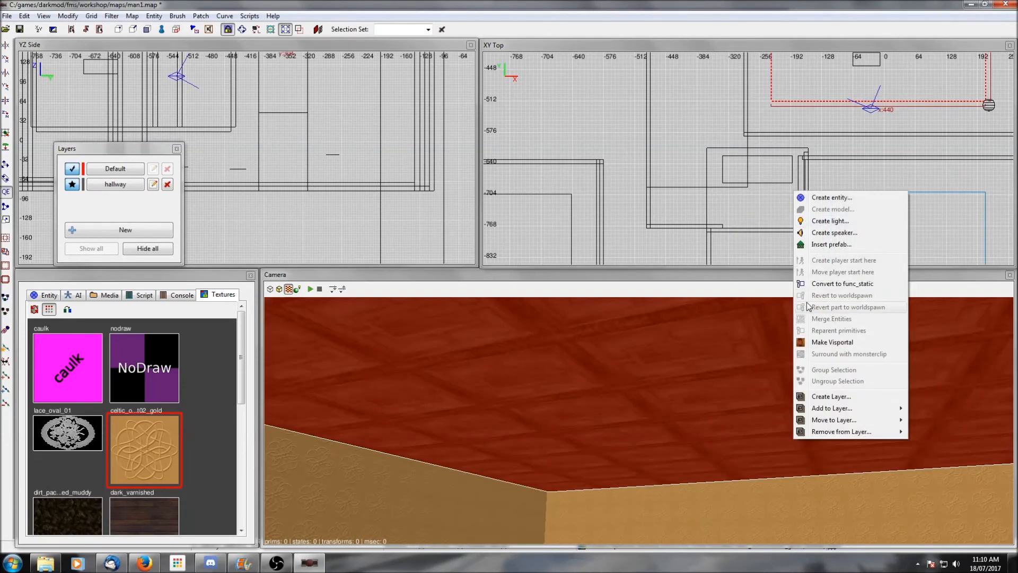
click(830, 289)
Toggle the all-entities filter off and on again to hide the two converted coffered ceilings
click(111, 19)
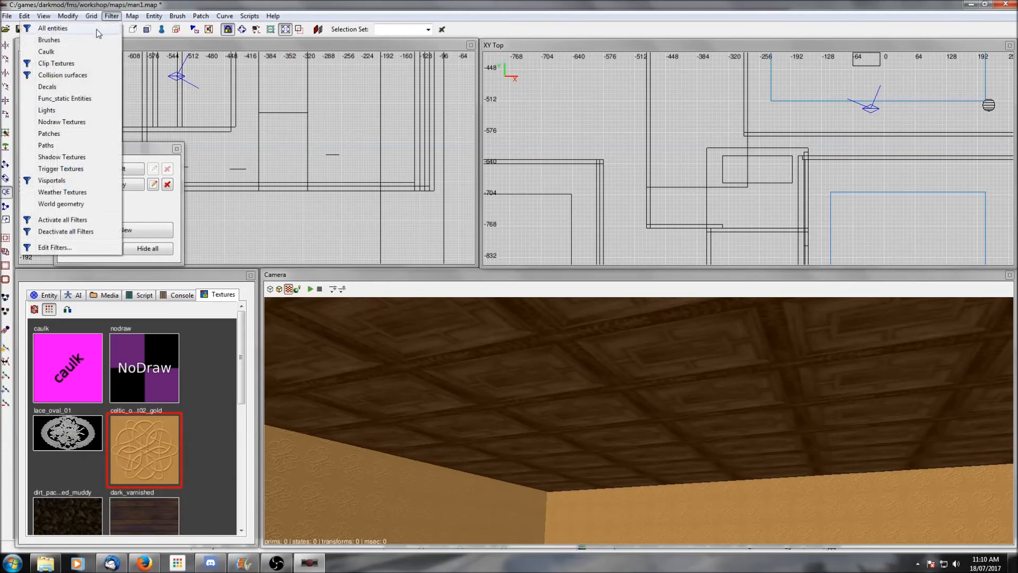
click(97, 31)
click(110, 18)
click(97, 31)
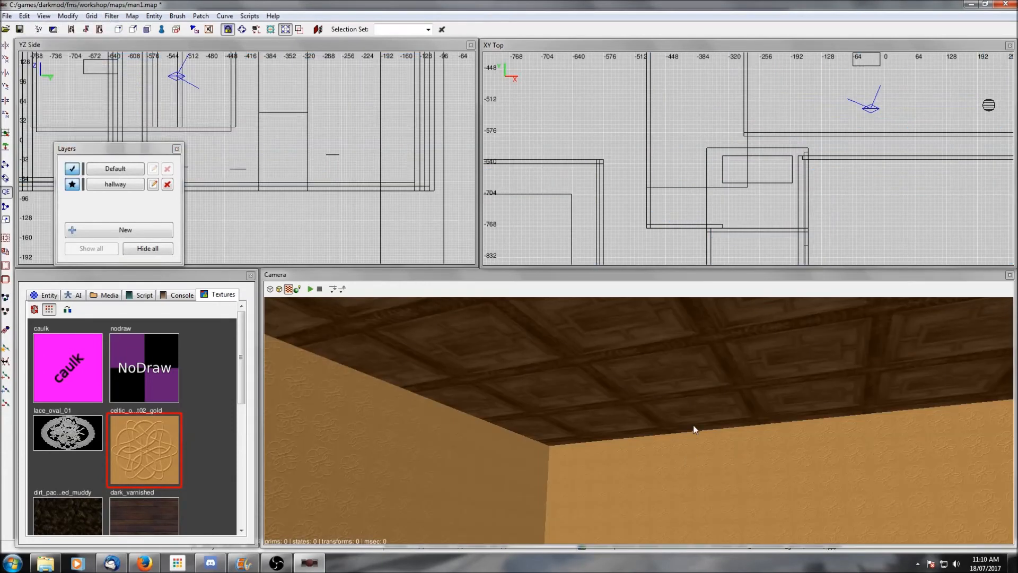
Convert the 576-unit-wide coffered ceiling brush to a func_static
right_click(694, 429)
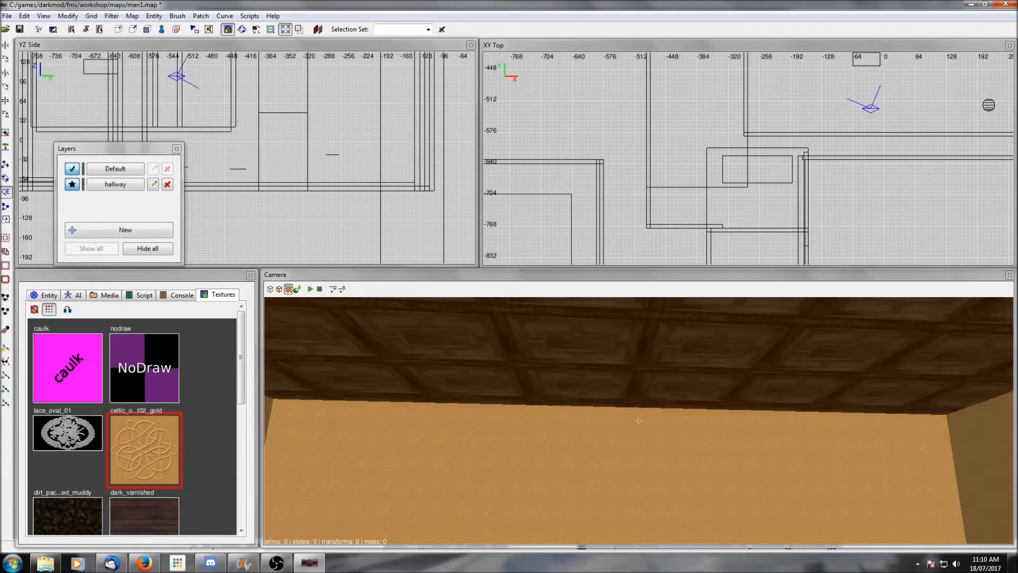
shift+click(785, 376)
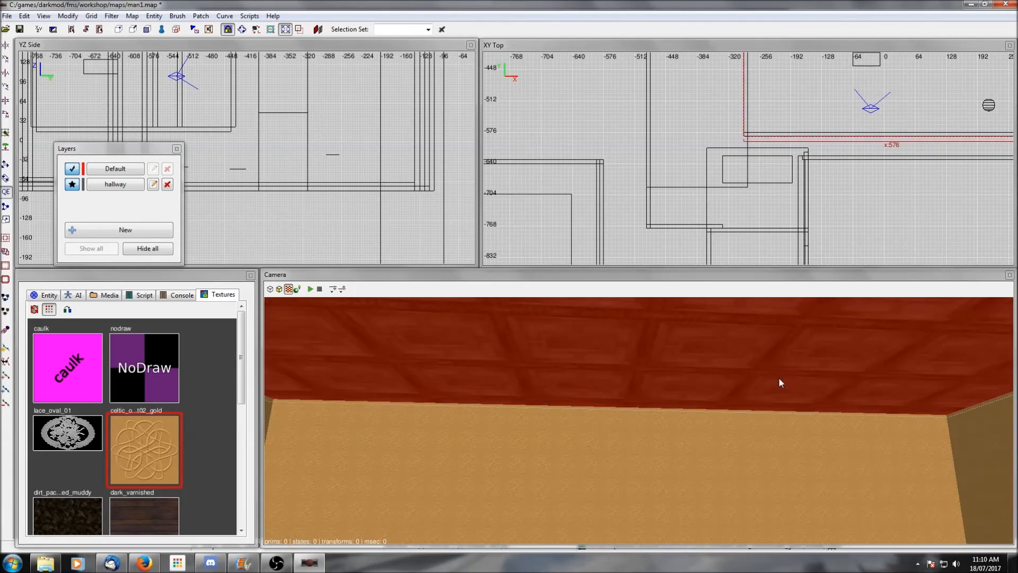
click(48, 295)
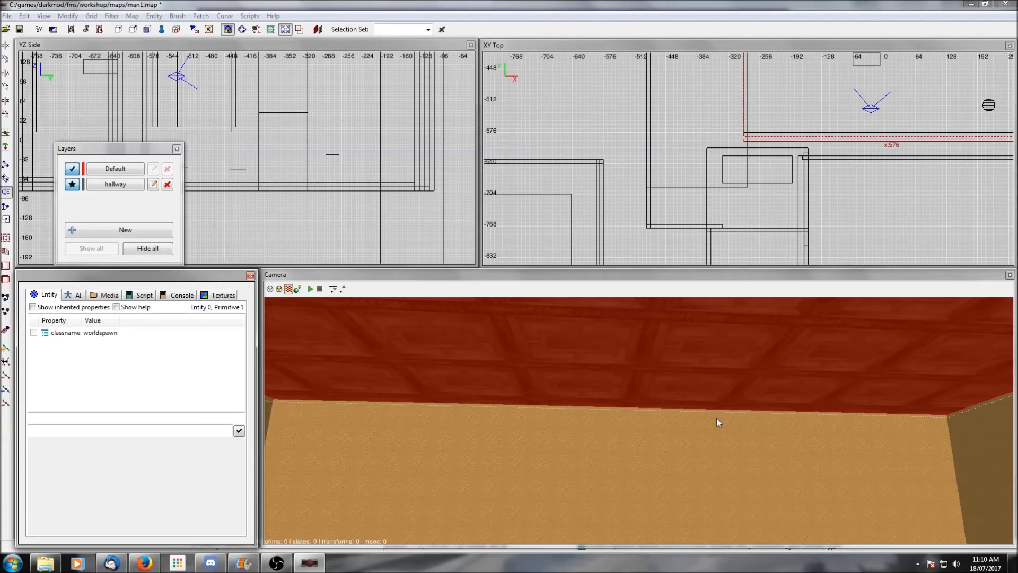
right_click(619, 143)
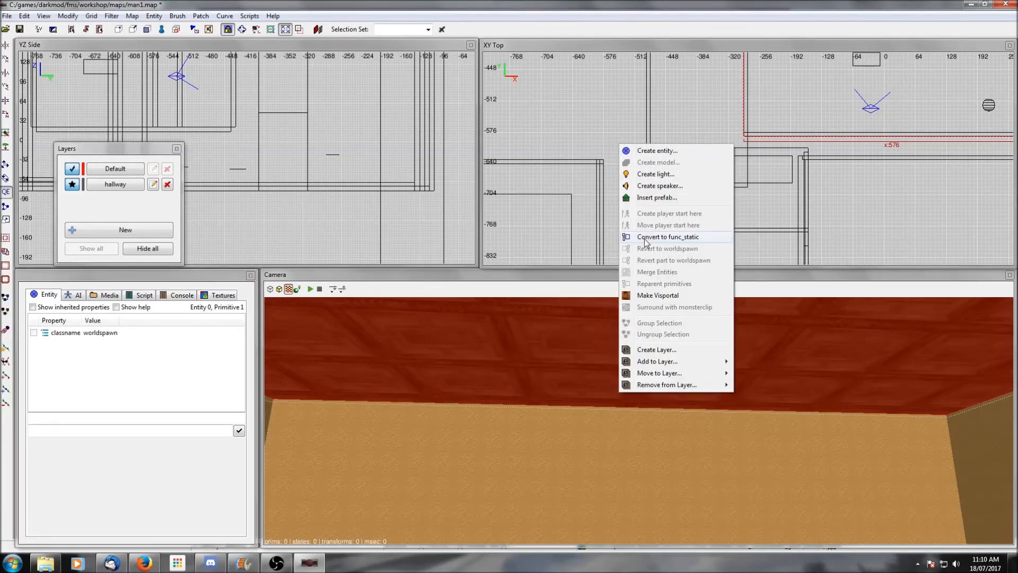
click(646, 237)
key(Escape)
Toggle the all-entities filter off and on again and look up at the area of the converted ceiling
click(111, 17)
click(102, 27)
click(109, 18)
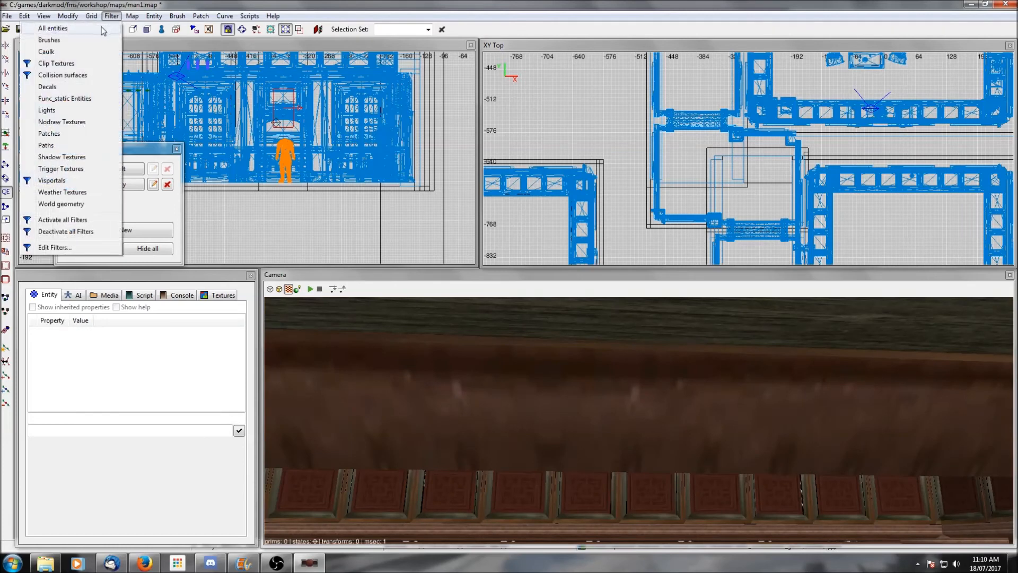
click(102, 27)
right_click(372, 337)
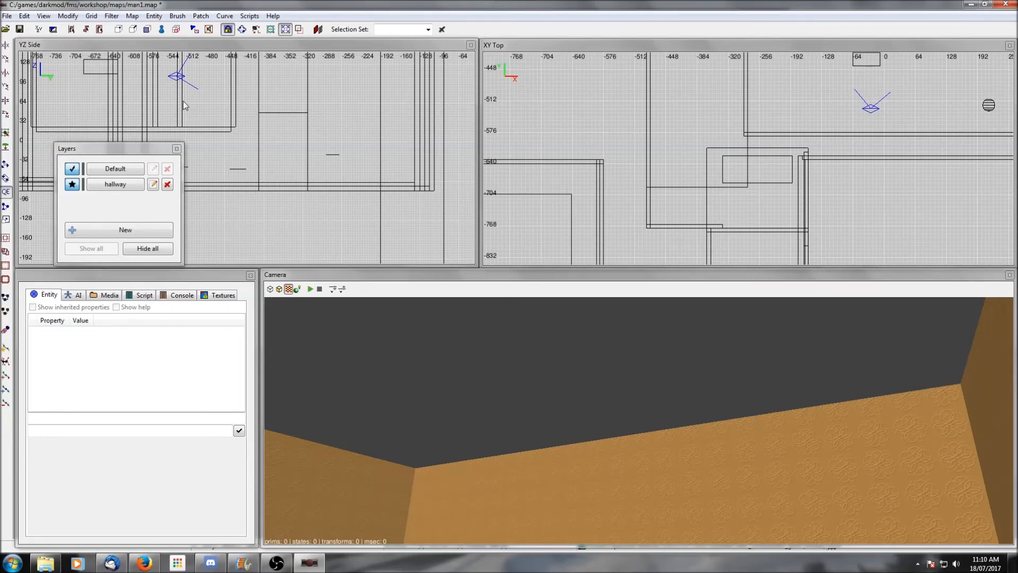
Show all entities and revert the 576-unit-wide coffered ceiling func_static to worldspawn
click(111, 16)
click(102, 27)
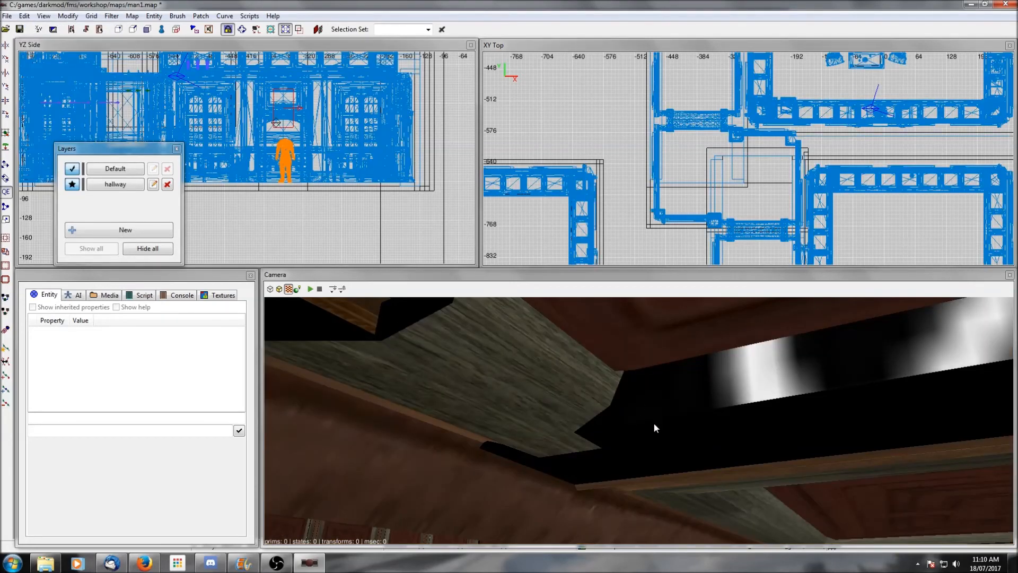
right_click(654, 423)
right_click(654, 423)
scroll(654, 423, down, 6)
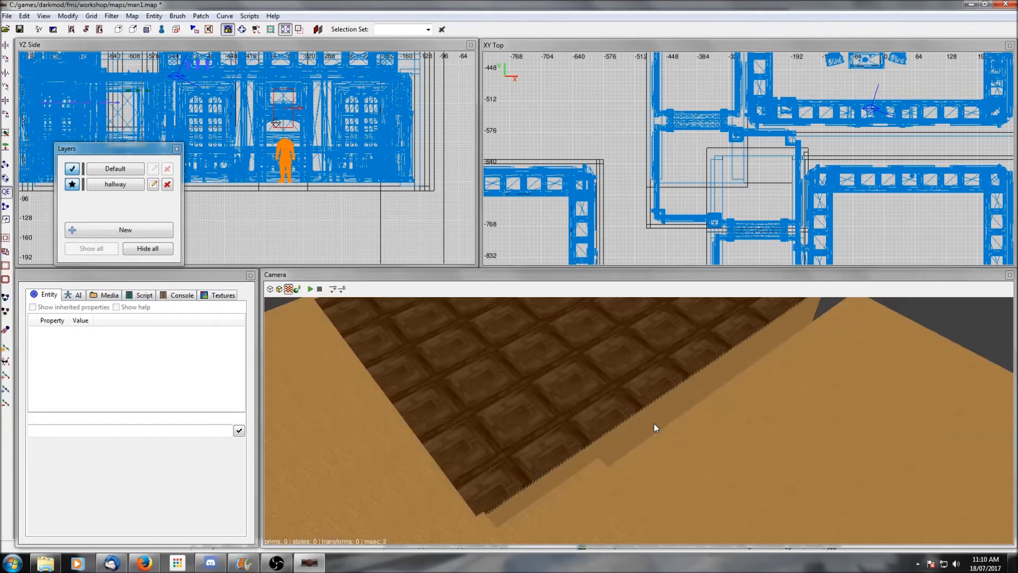
scroll(654, 423, down, 4)
shift+click(580, 394)
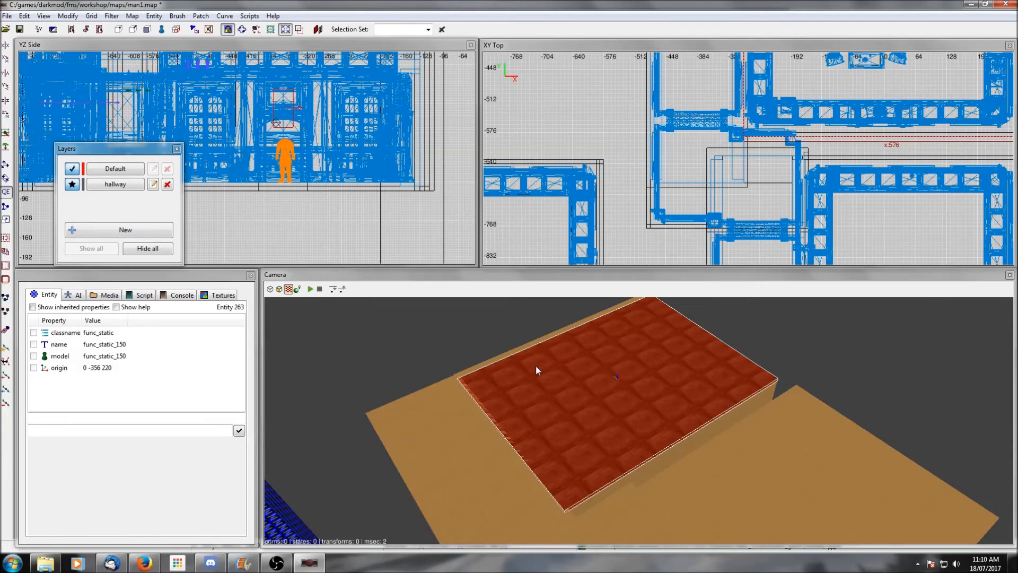
right_click(590, 89)
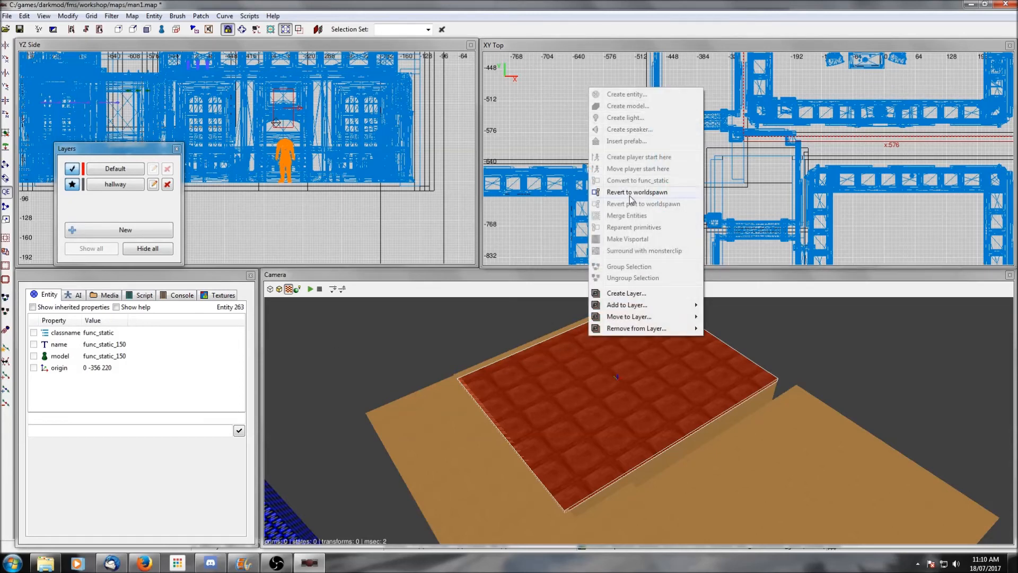
click(625, 197)
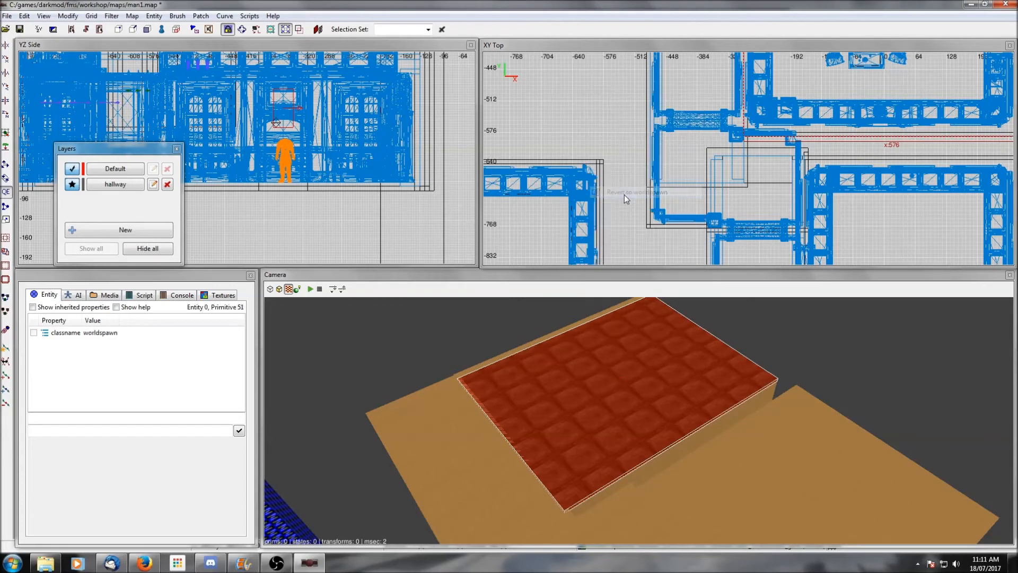
key(Escape)
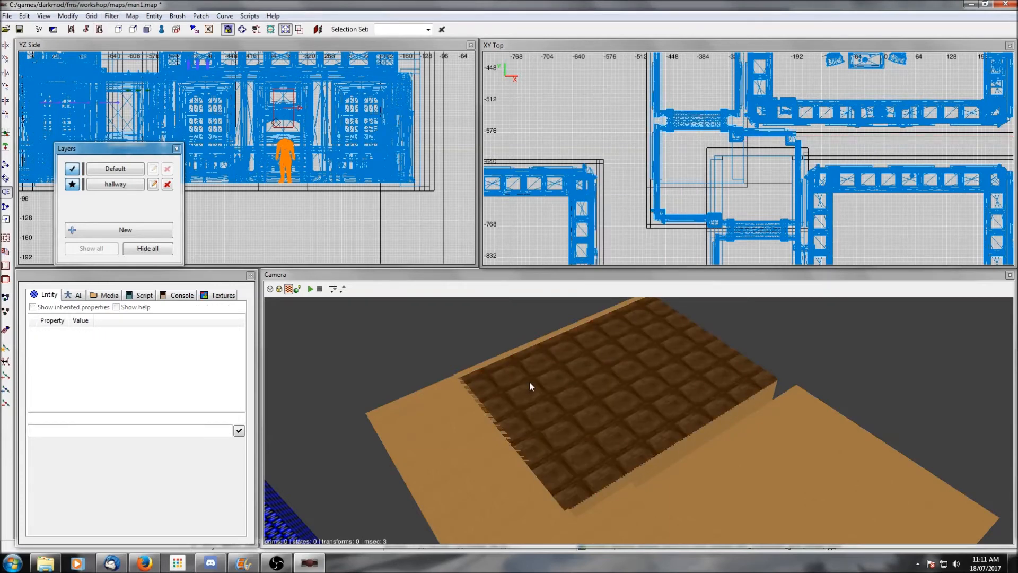
Apply the celtic gold texture to the 576-unit-wide coffered ceiling brush and hide all entities
shift+click(505, 379)
click(210, 294)
click(151, 429)
key(Escape)
click(197, 4)
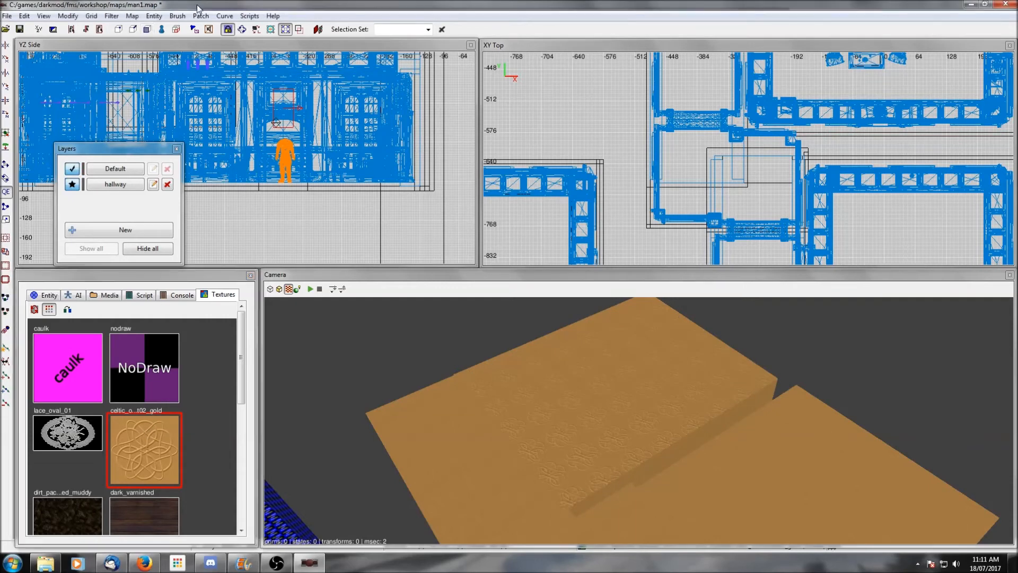
click(111, 16)
click(99, 28)
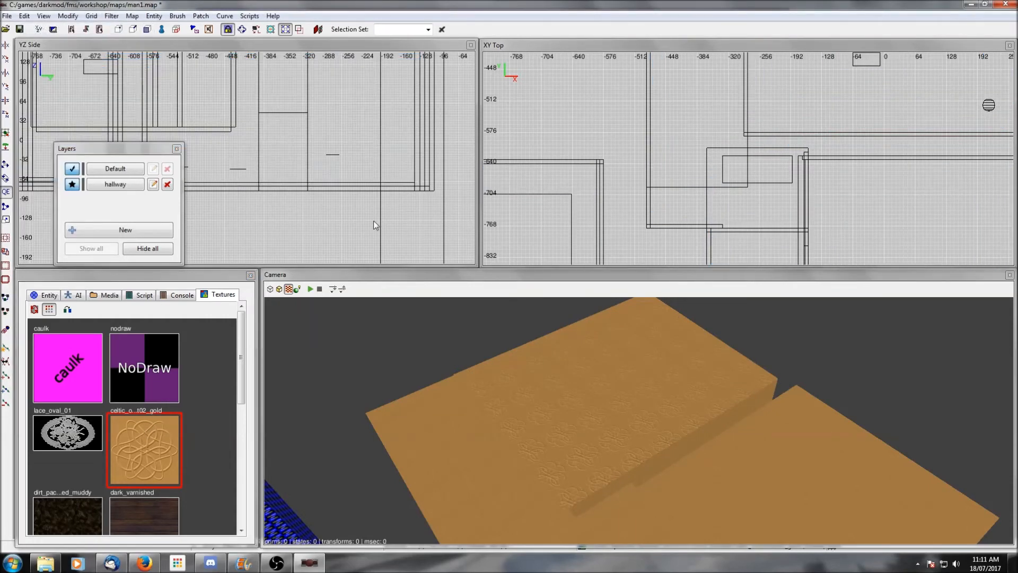
Examine the gold-textured room and the adjoining hallway from inside for gaps in the sealing brushes
scroll(463, 433, up, 5)
scroll(463, 433, up, 6)
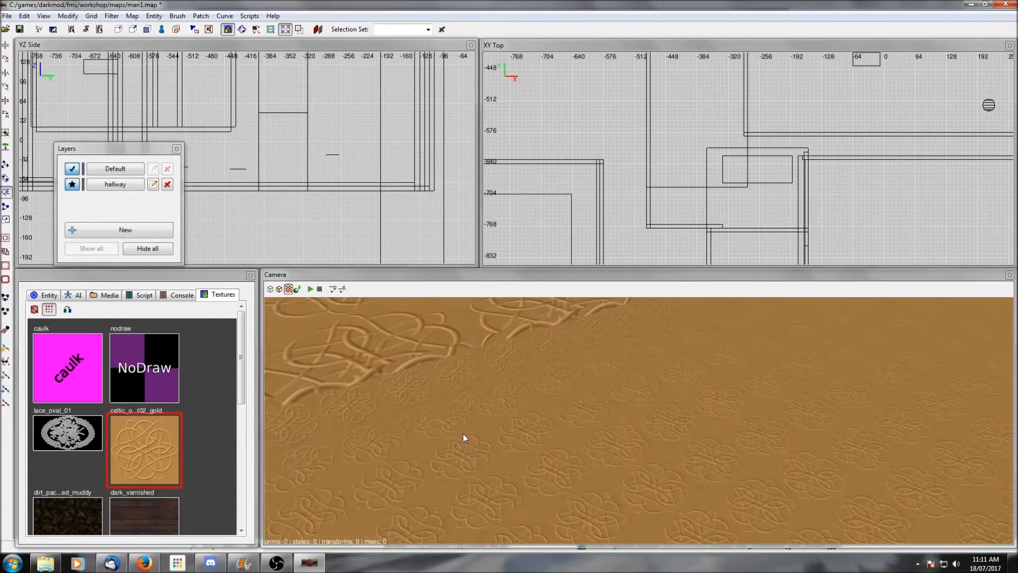
right_click(462, 433)
right_click(463, 433)
scroll(463, 433, up, 2)
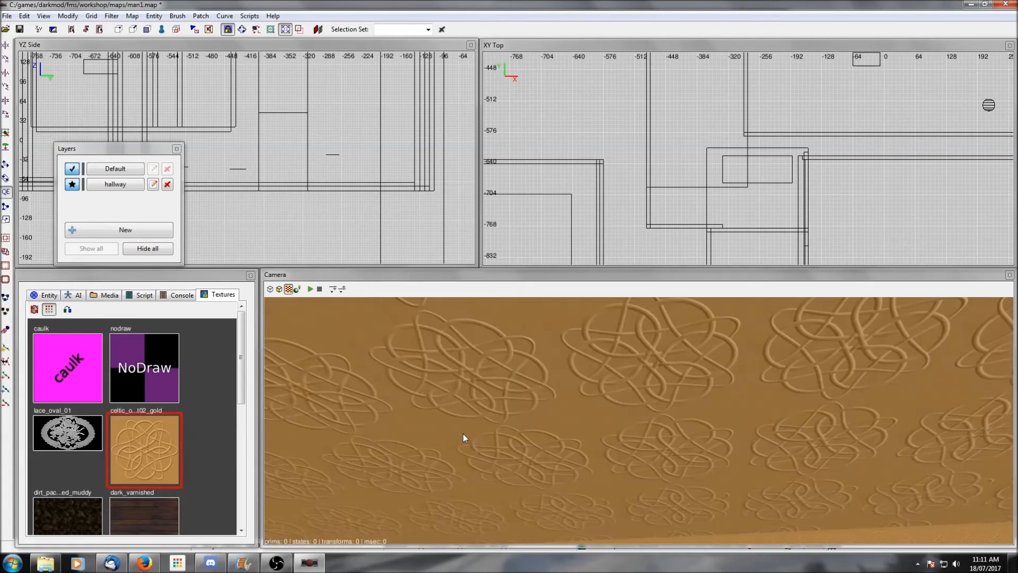
right_click(462, 433)
right_click(463, 433)
right_click(463, 434)
right_click(466, 438)
scroll(466, 438, up, 4)
right_click(466, 438)
right_click(466, 438)
key(d)
key(d)
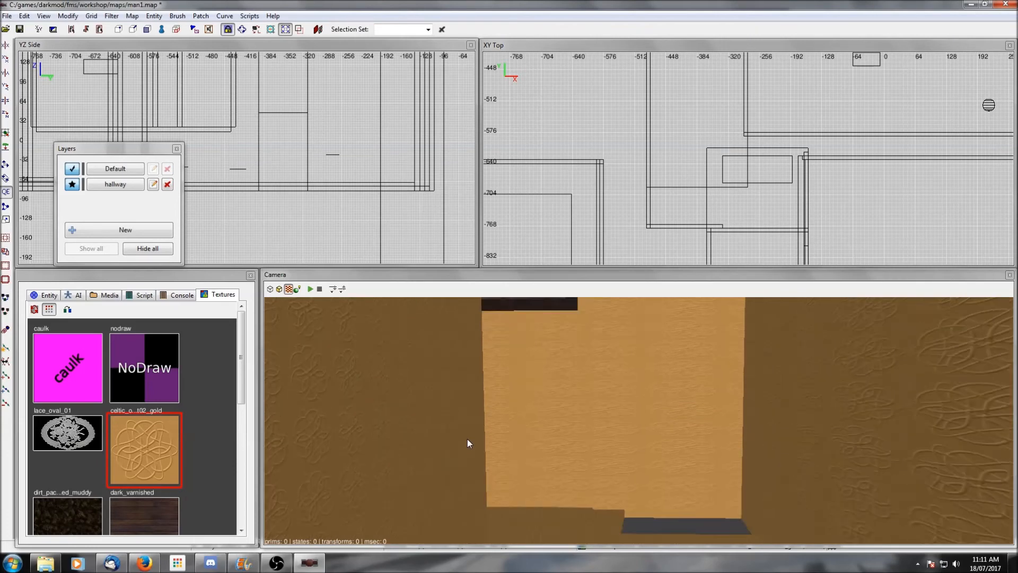
key(z)
key(Up)
key(Up)
key(Up)
key(Up)
key(Up)
key(Up)
key(Up)
scroll(466, 438, up, 2)
right_click(466, 438)
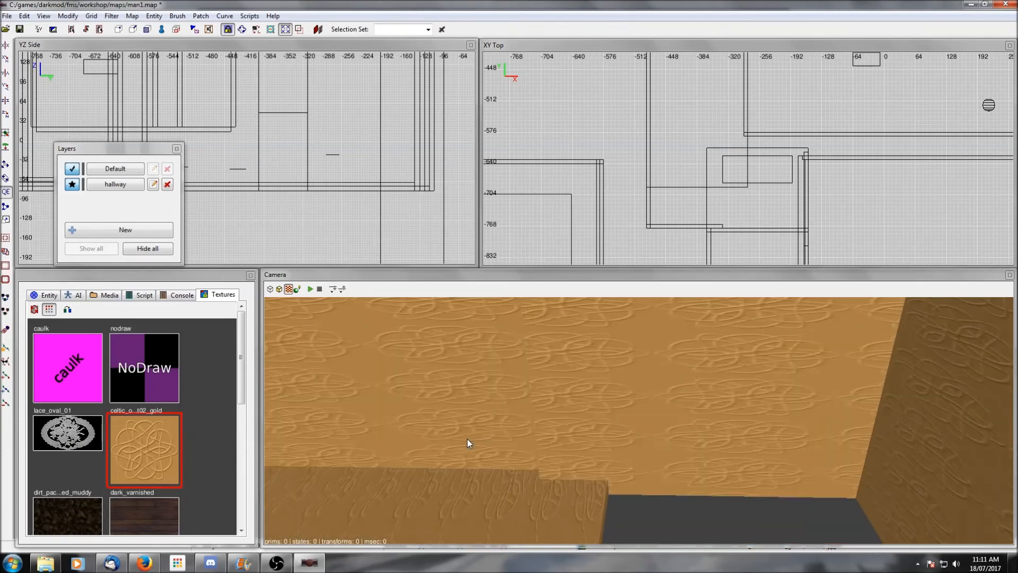
right_click(467, 438)
Extend the 208-unit-wide floor brush southward to a length of 664 units to cover the hole in the floor
shift+click(730, 461)
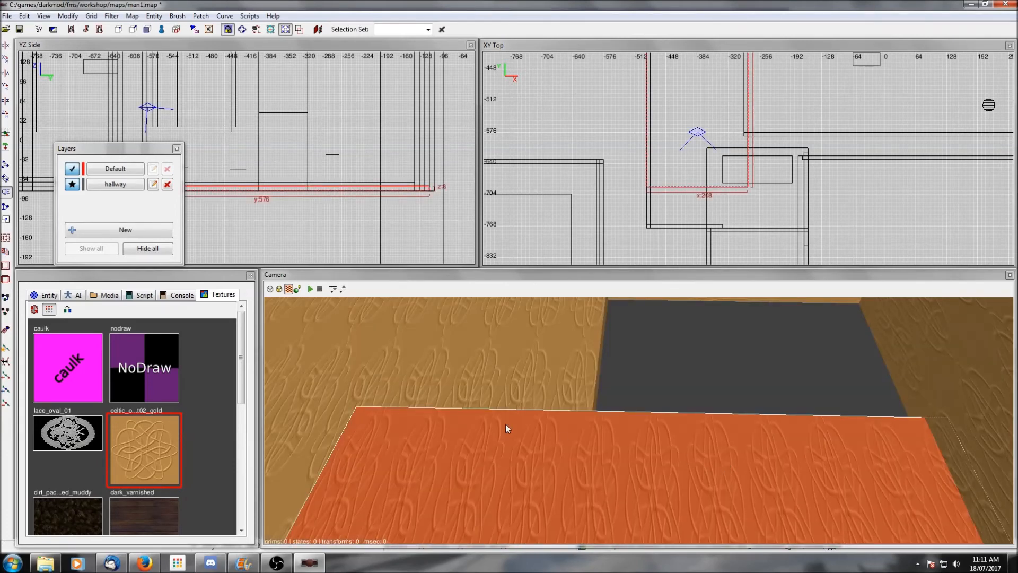
scroll(749, 209, down, 1)
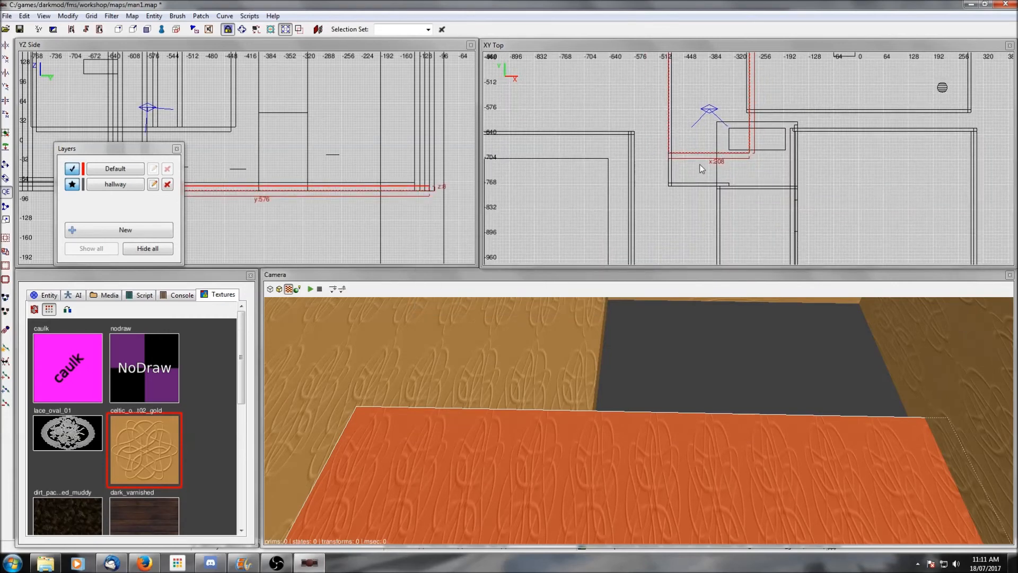
drag(698, 163, 695, 196)
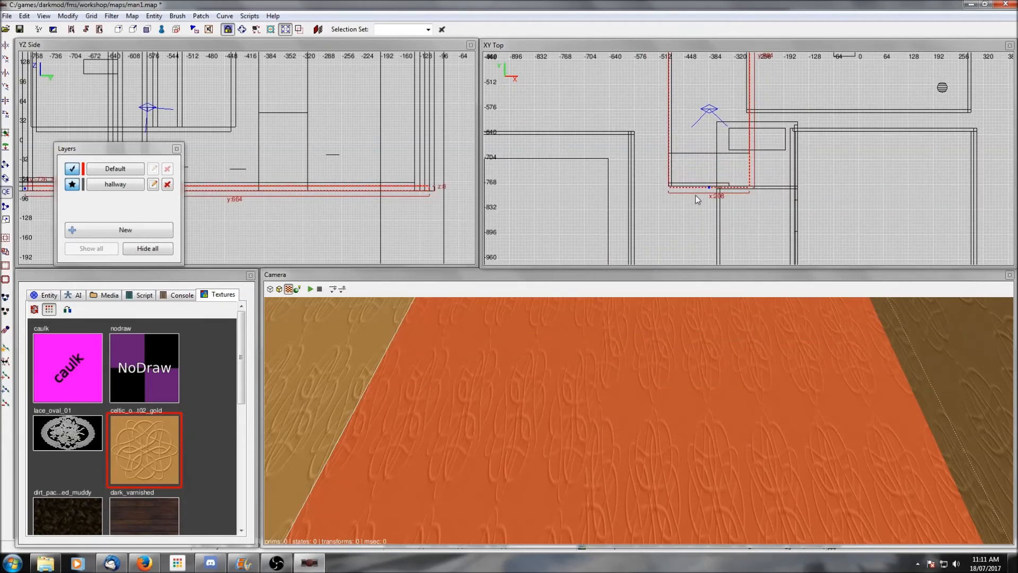
right_click(665, 382)
key(Escape)
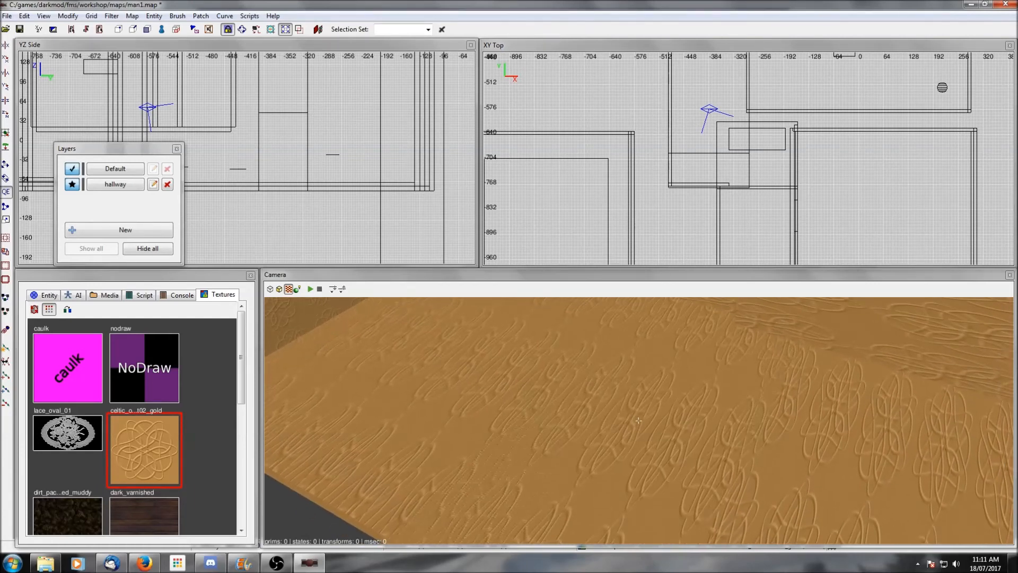
Select both overlapping floor brushes at the hallway junction and examine the gap along the adjacent wall
right_click(488, 368)
shift+click(488, 367)
shift+click(806, 444)
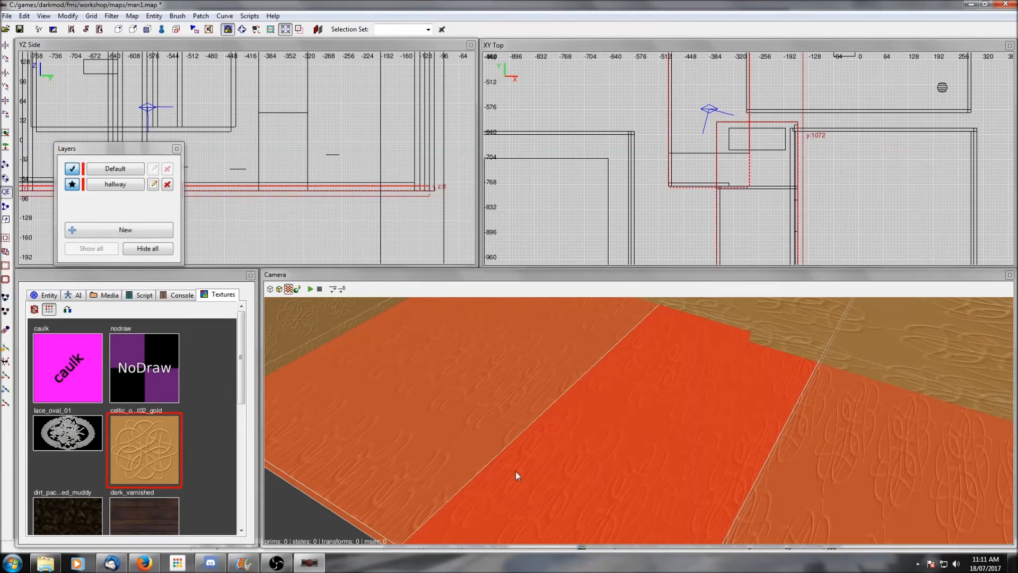
right_click(718, 411)
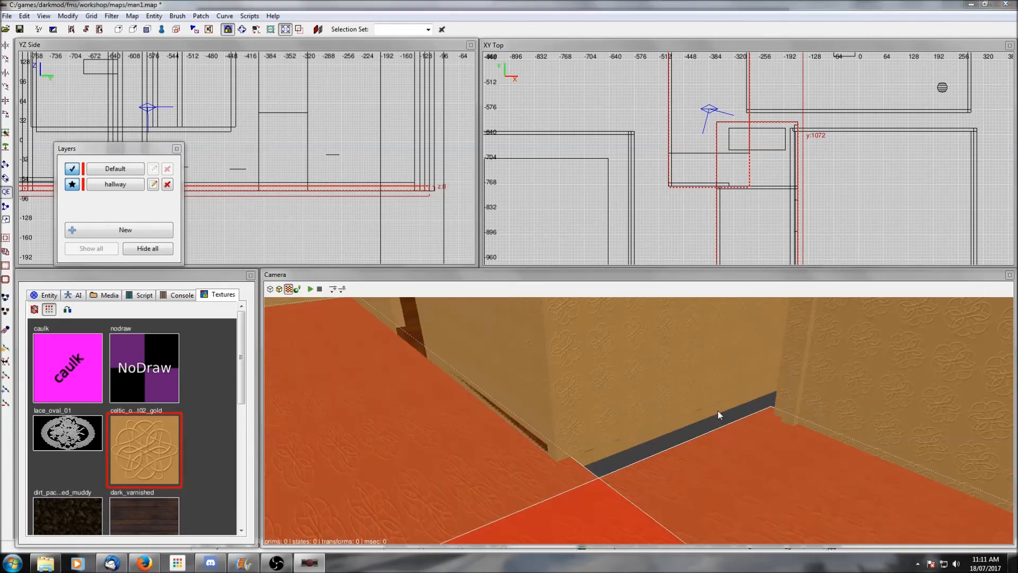
right_click(718, 411)
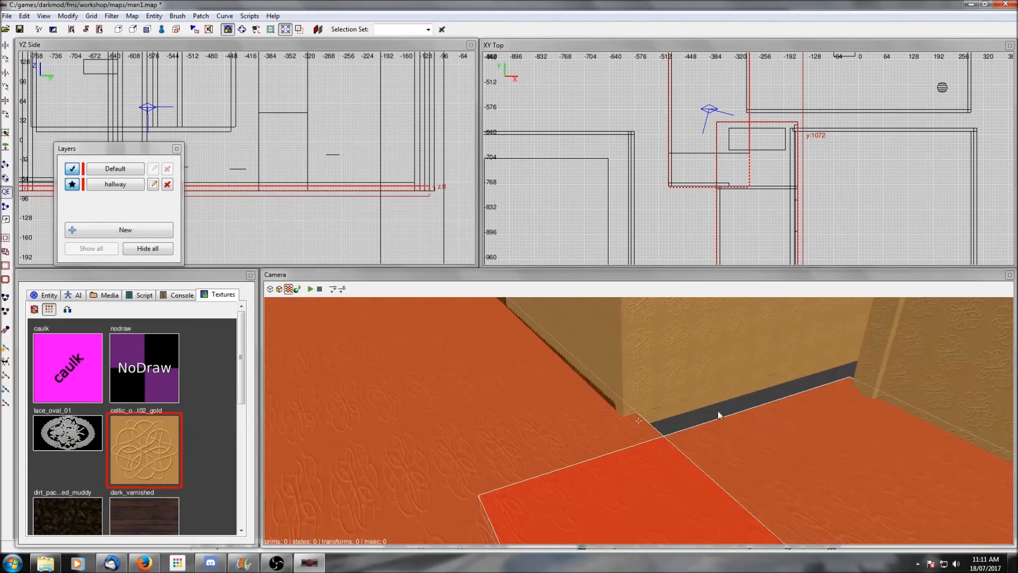
right_click(718, 413)
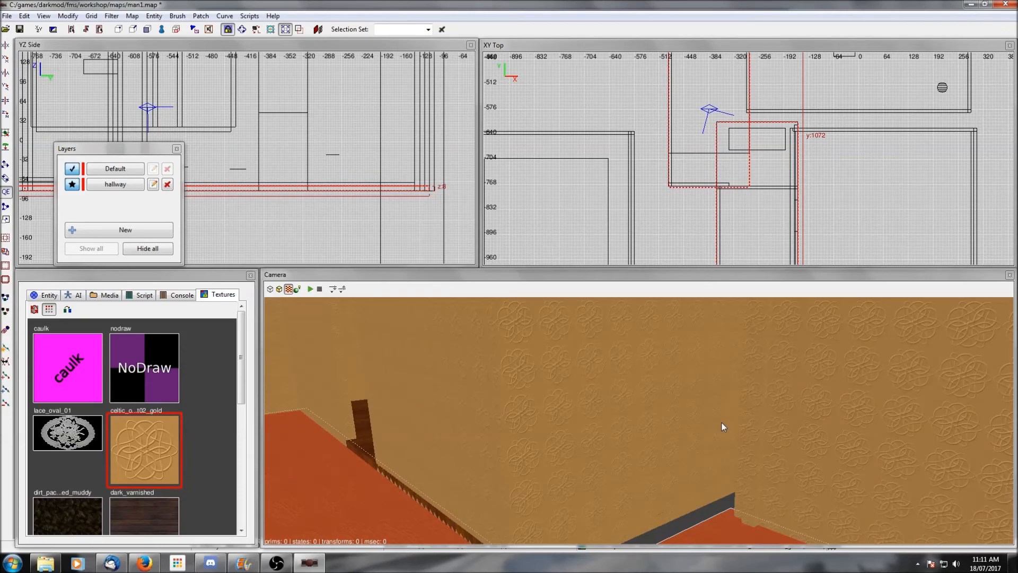
right_click(723, 426)
right_click(642, 419)
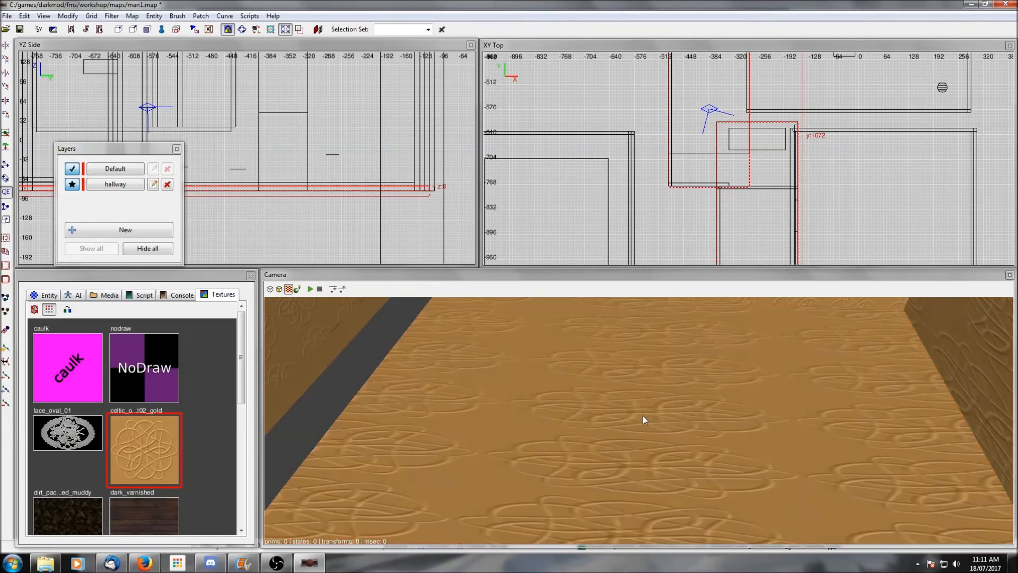
key(Escape)
Select the floor brushes at the hallway junction individually to check which one borders the gap
shift+click(583, 399)
shift+click(682, 366)
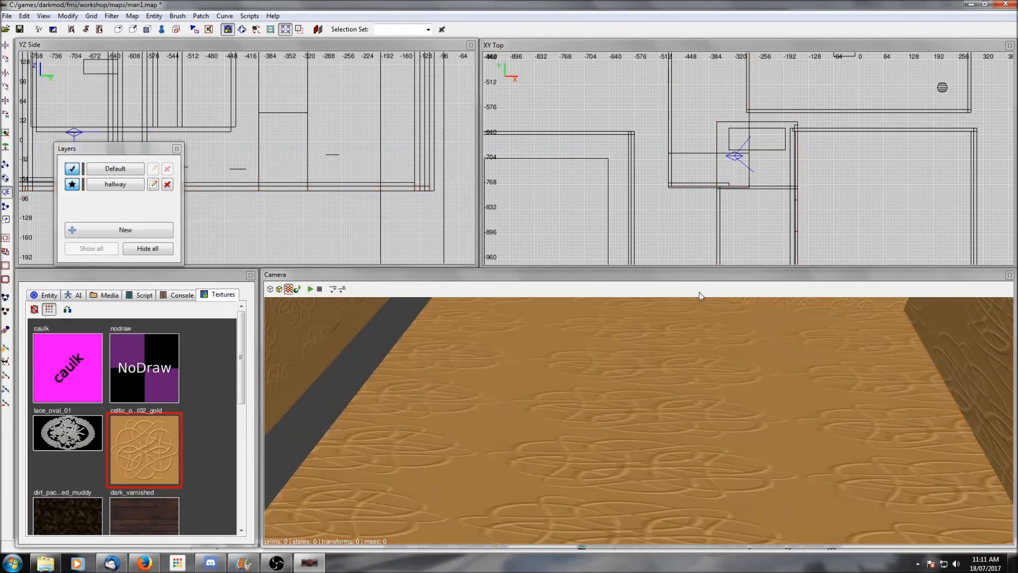
right_click(699, 299)
right_click(640, 420)
shift+click(597, 407)
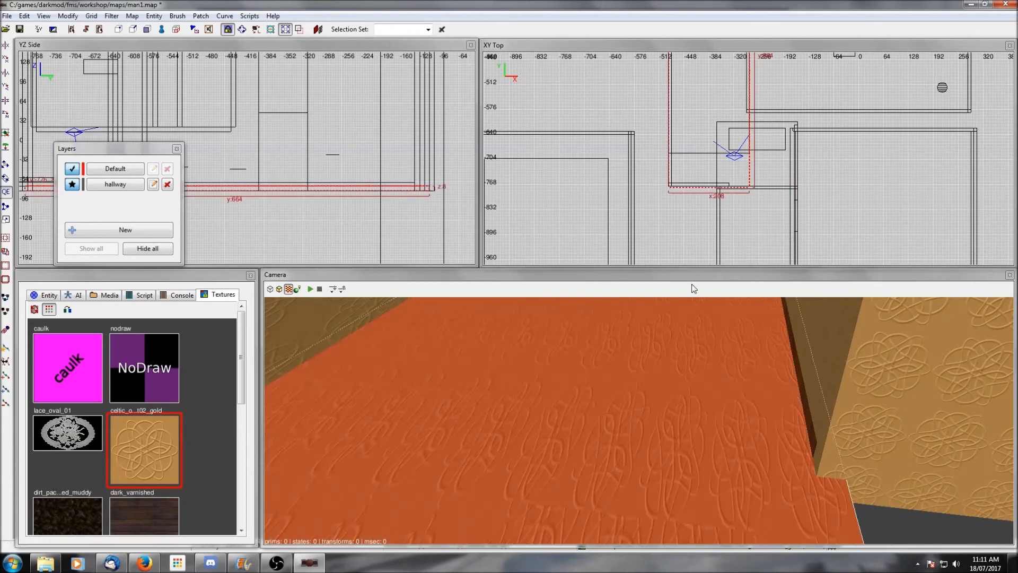
right_click(850, 350)
right_click(640, 420)
key(Escape)
Extend the north edge of the 576-unit-long hallway floor brush about 32 units northward to close the floor gap
shift+click(824, 395)
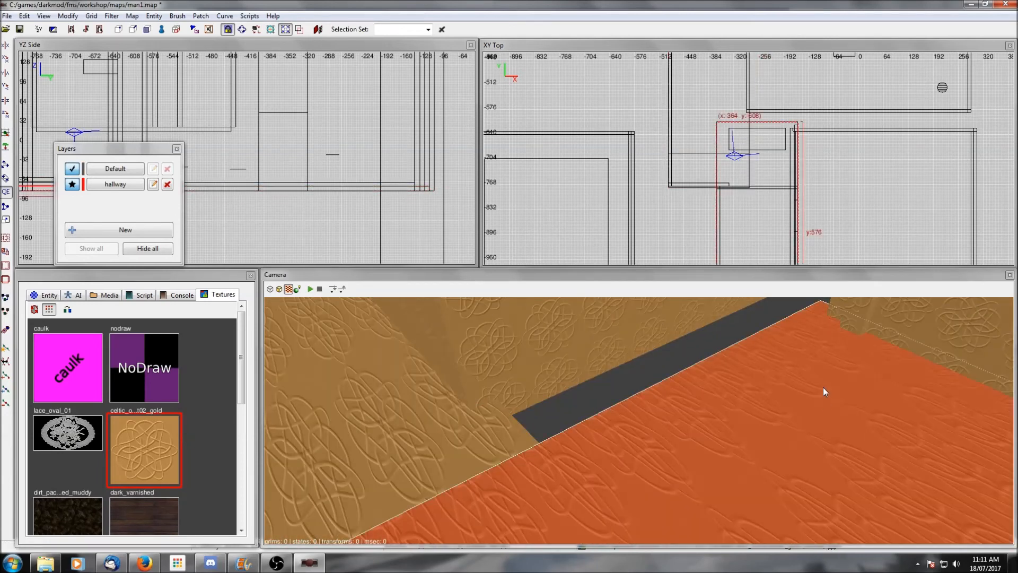
right_drag(787, 107, 781, 144)
scroll(755, 118, up, 3)
drag(759, 135, 762, 116)
key(Escape)
Extend the 192-unit-long hallway wall brush at x -164 about 40 units northward to close the vertical gap
right_click(711, 443)
right_click(710, 443)
right_click(710, 443)
right_click(708, 448)
scroll(702, 487, up, 2)
right_click(702, 488)
right_click(702, 489)
right_click(702, 488)
right_click(701, 488)
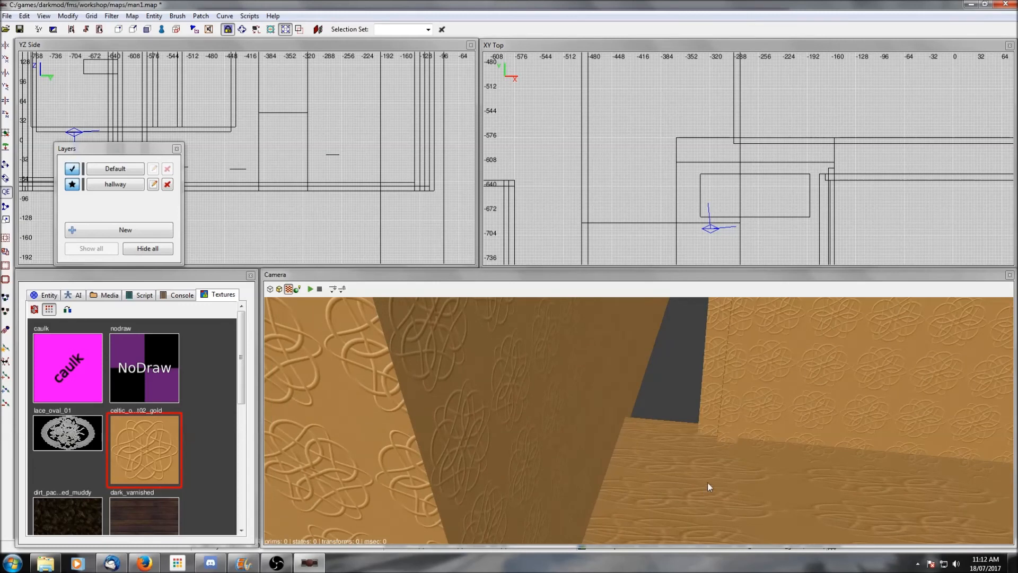
shift+click(708, 416)
right_drag(862, 160, 821, 182)
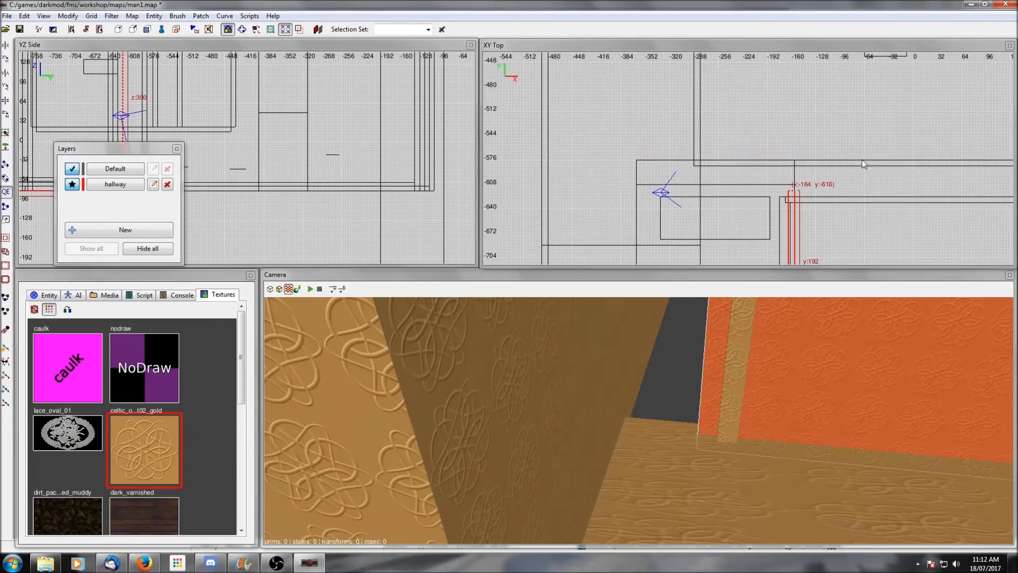
drag(795, 186, 791, 157)
key(Escape)
Select and deselect the surrounding hallway brushes in turn to check how they meet at the junction
shift+click(662, 386)
shift+click(663, 387)
right_click(715, 402)
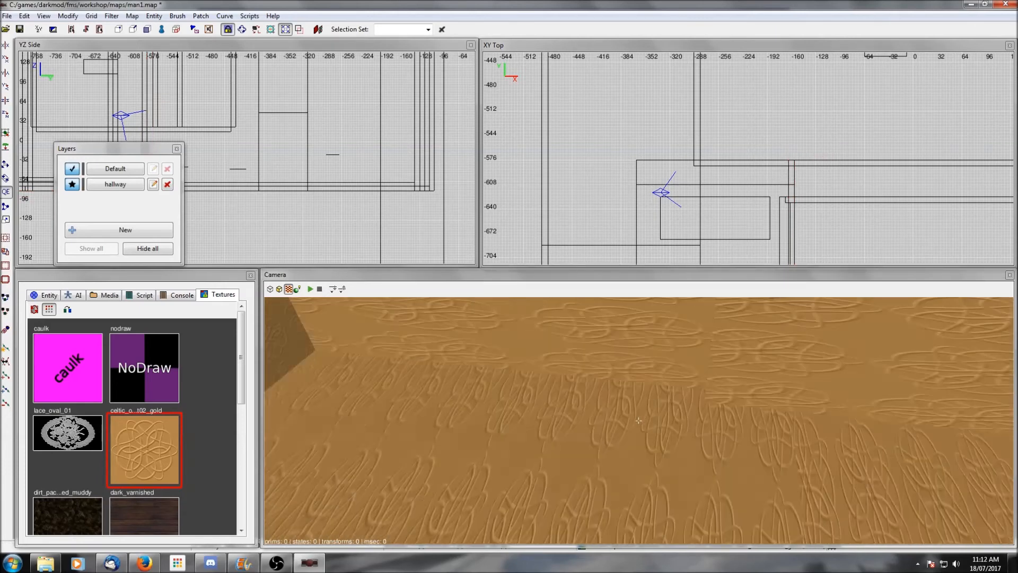
right_click(638, 421)
shift+click(603, 380)
shift+click(603, 381)
scroll(768, 123, down, 3)
shift+click(605, 420)
shift+click(605, 419)
Extend the north edge of the 576-unit-long hallway ceiling brush to y -576 to close the overhead gap at the junction
right_click(605, 419)
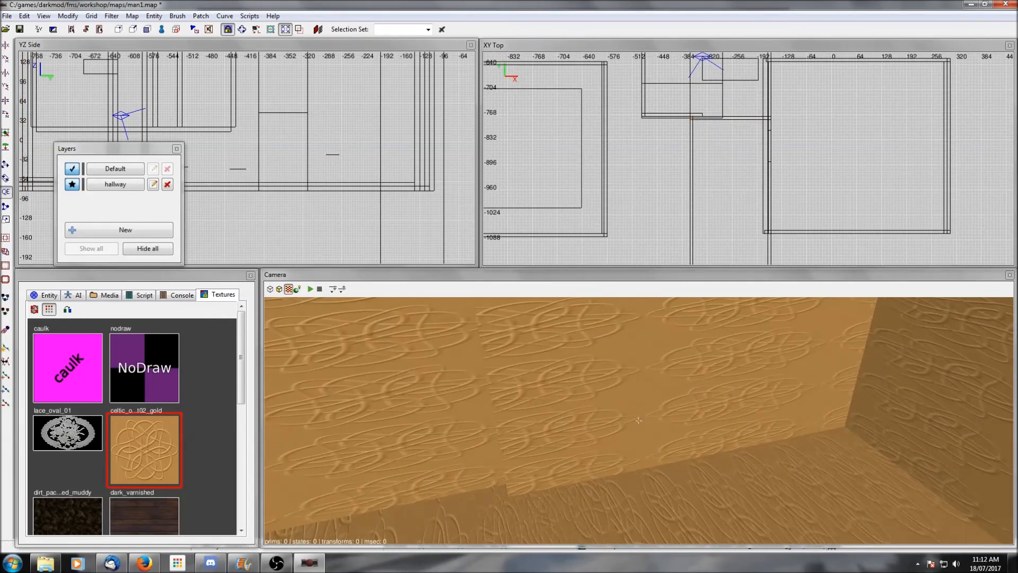
right_click(693, 392)
shift+click(680, 359)
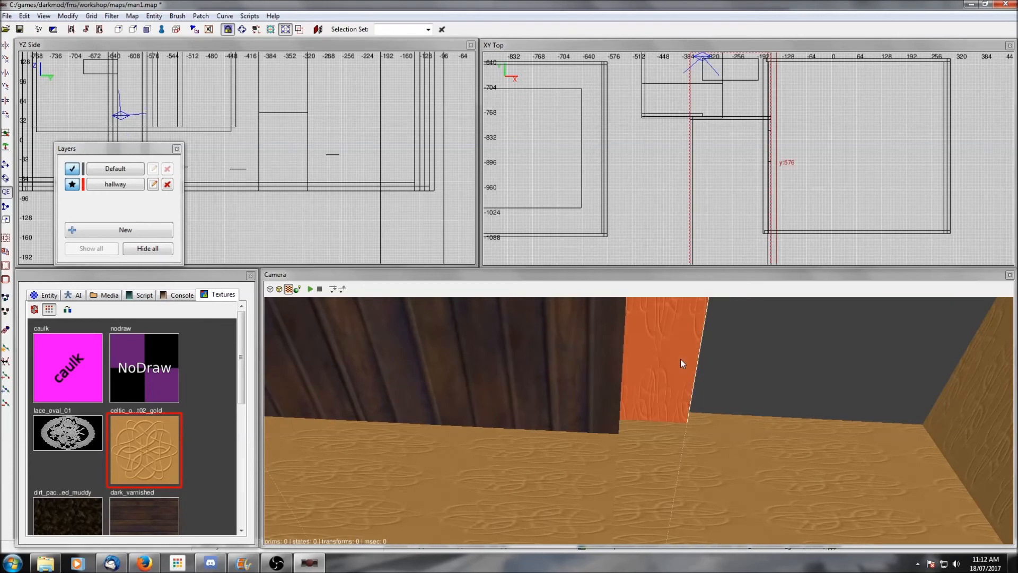
scroll(748, 182, down, 2)
scroll(746, 130, up, 2)
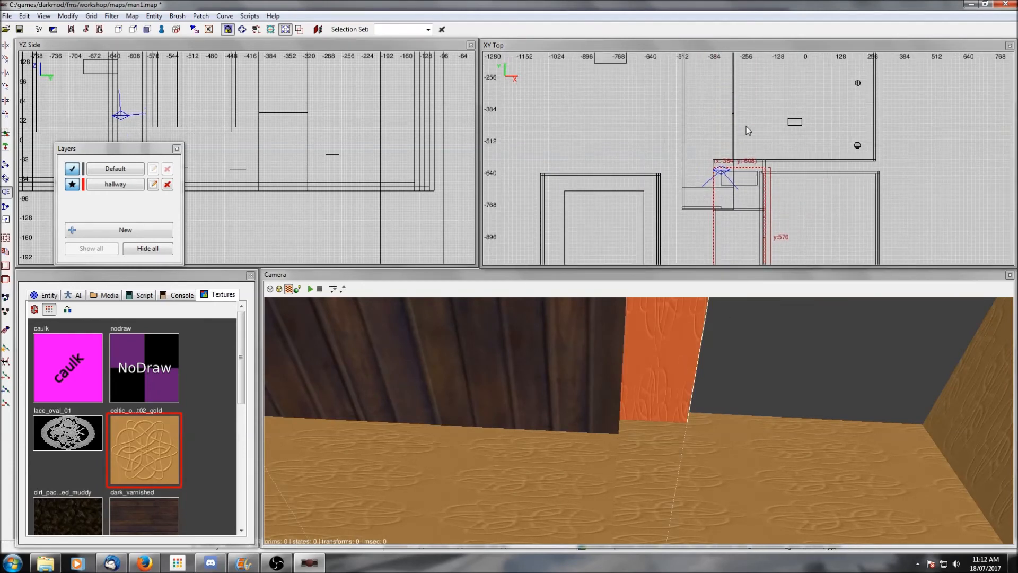
drag(724, 165, 723, 152)
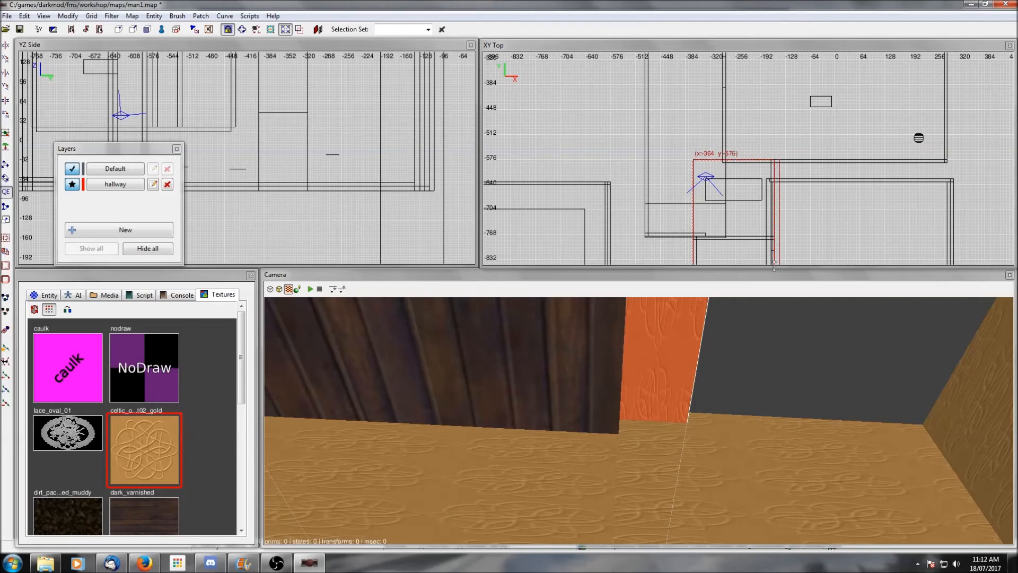
key(Escape)
Extend the south edge of the Default-layer ceiling brush over the junction, making the brush 664 units long
right_click(780, 388)
right_click(780, 388)
shift+click(794, 354)
drag(709, 226, 695, 244)
right_click(736, 424)
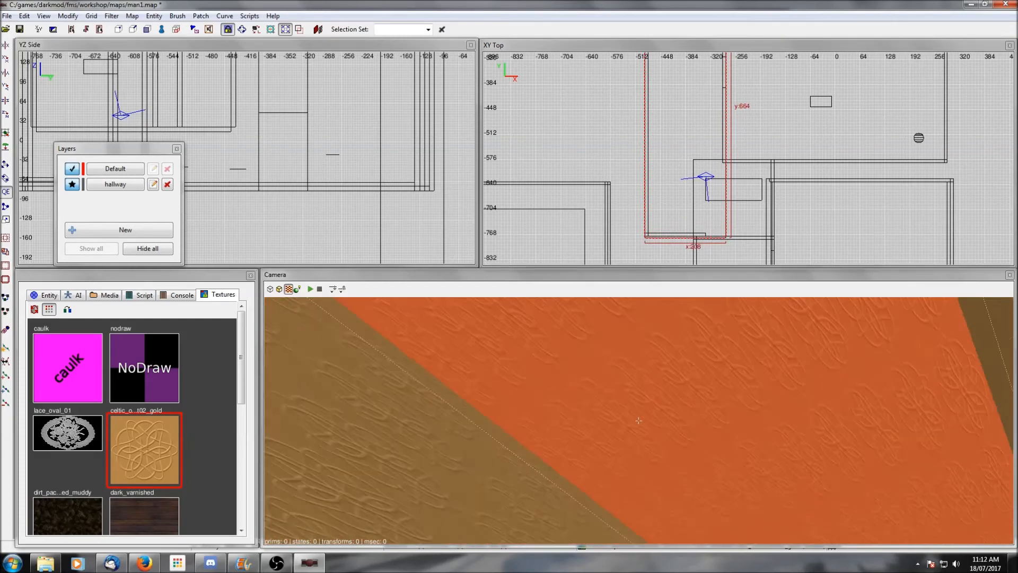
right_click(736, 424)
key(Escape)
scroll(736, 424, up, 4)
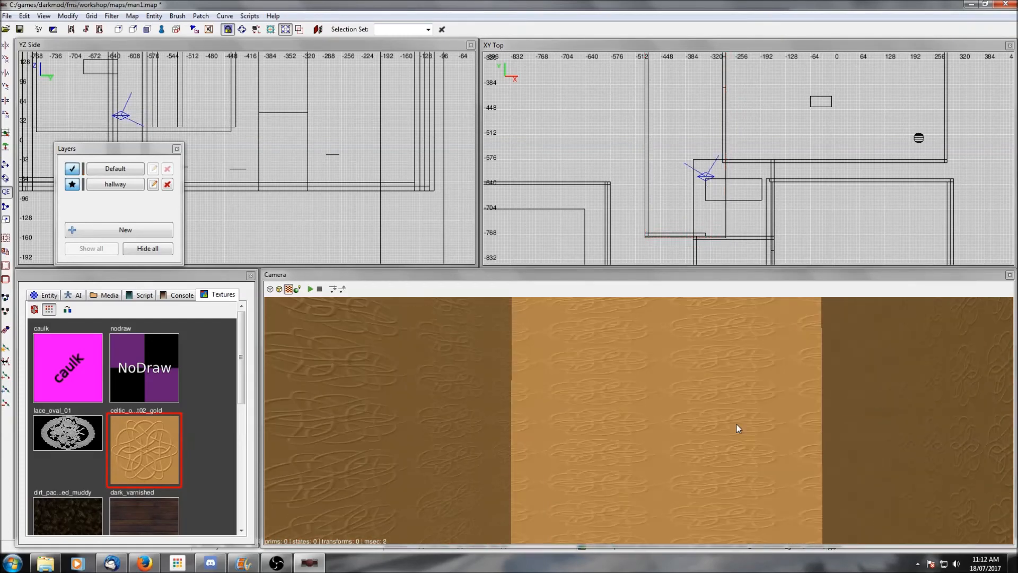
Delete the surplus brush in the hallway section north of the junction
right_click(737, 424)
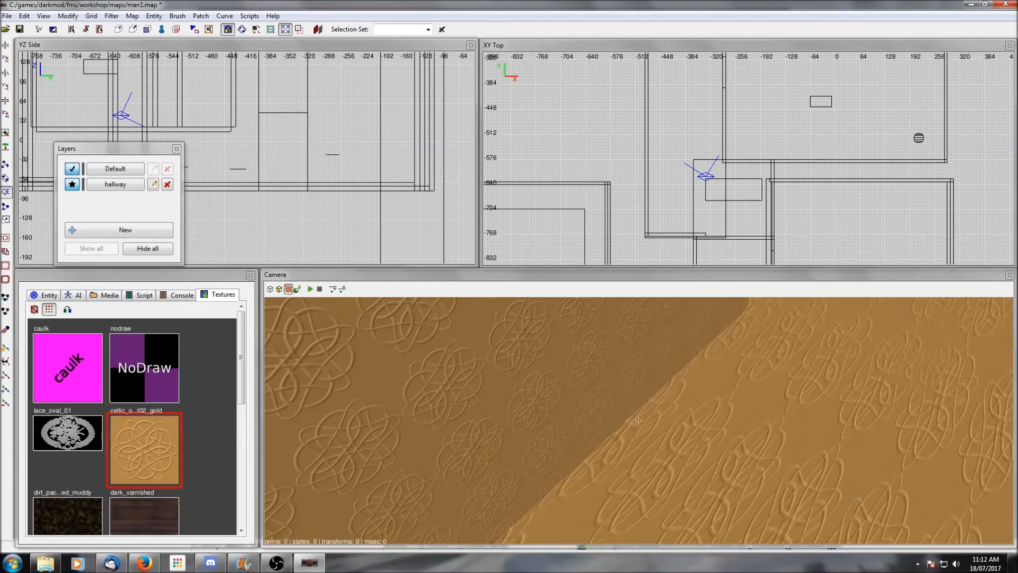
right_click(444, 402)
shift+click(442, 399)
key(BackSpace)
Inspect the northern hallway and junction surfaces, selecting the 208-unit-wide wall brush at y -772 to check how it fits
right_click(442, 398)
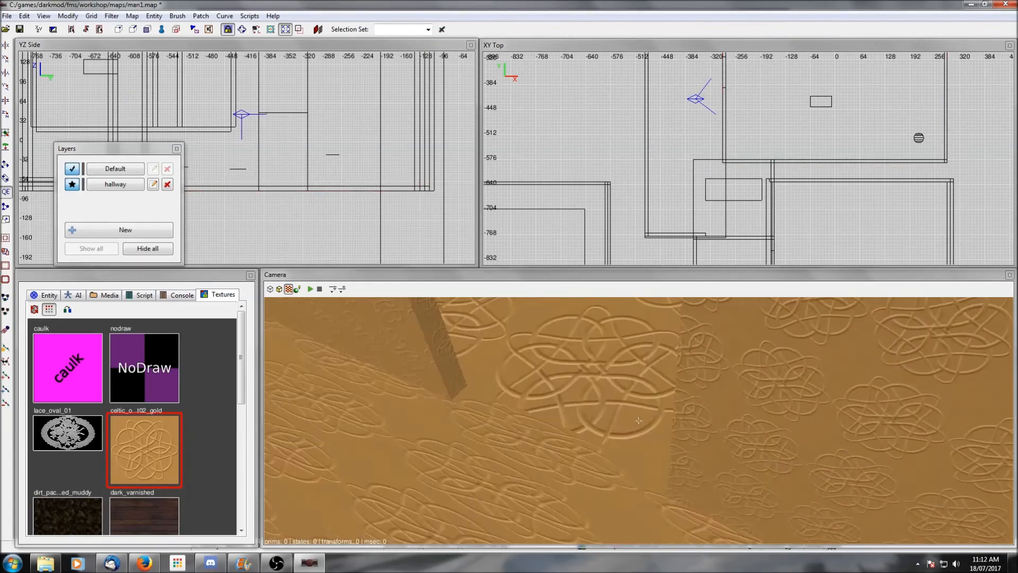
right_click(443, 402)
scroll(443, 402, up, 2)
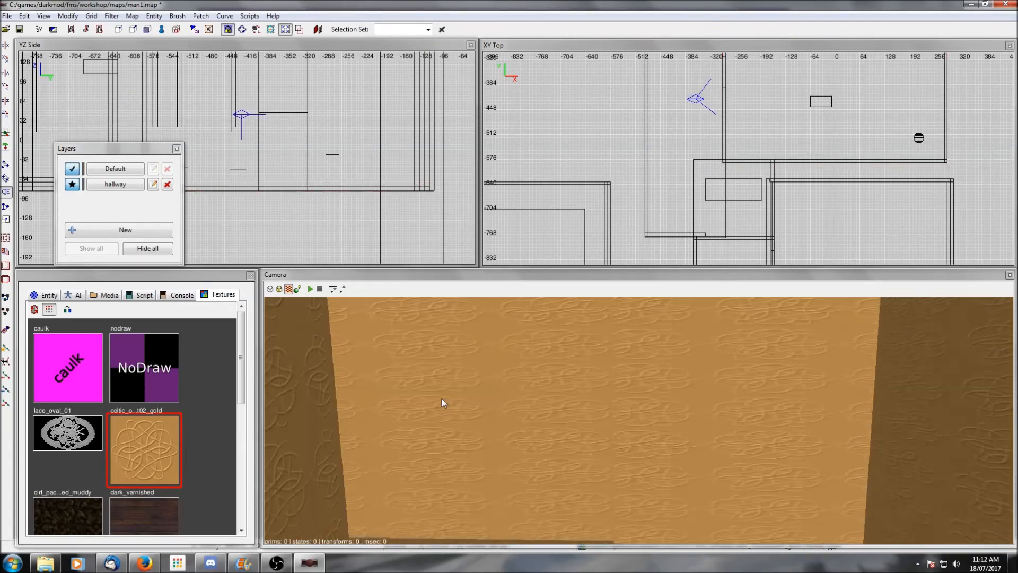
right_click(443, 401)
right_click(443, 401)
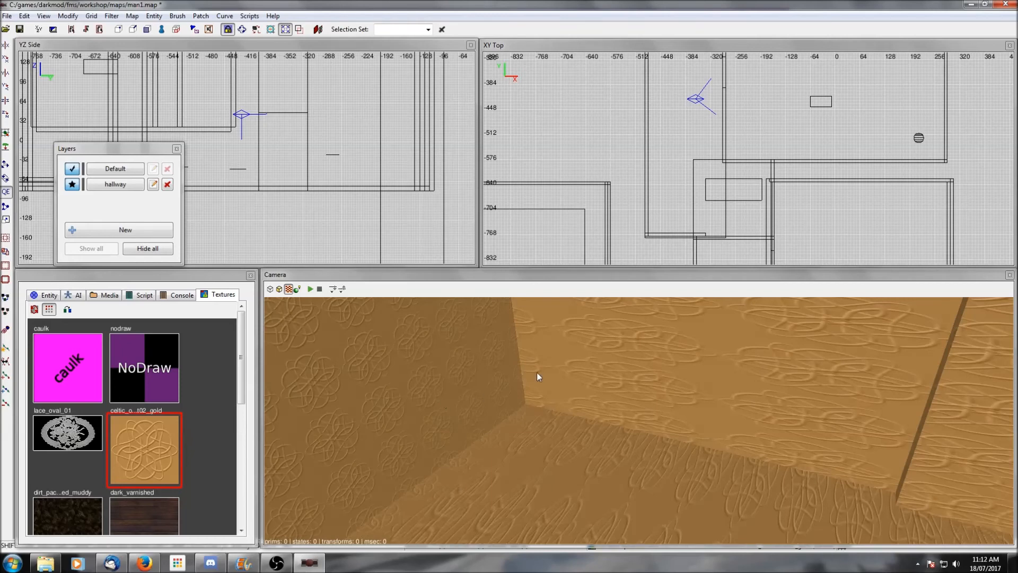
shift+click(654, 416)
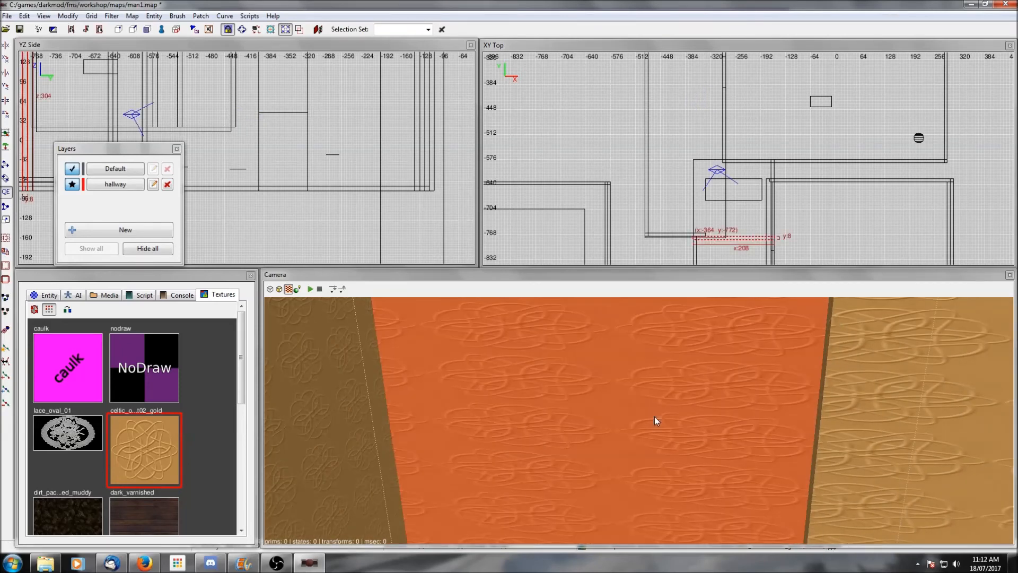
Clear the selection and apply the celtic gold texture to the dark wooden floor seen through the hallway opening
right_click(654, 416)
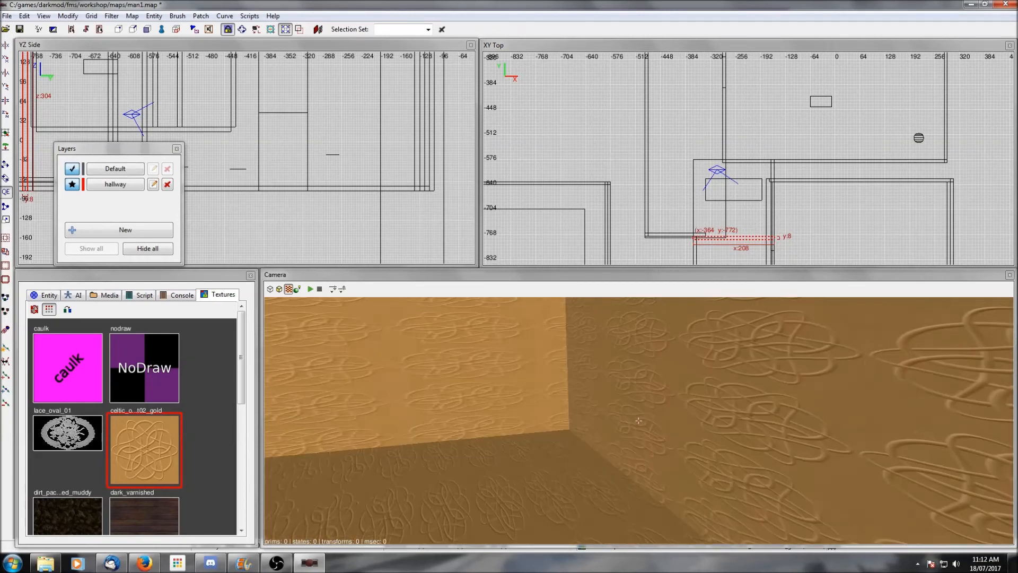
right_click(638, 421)
key(Escape)
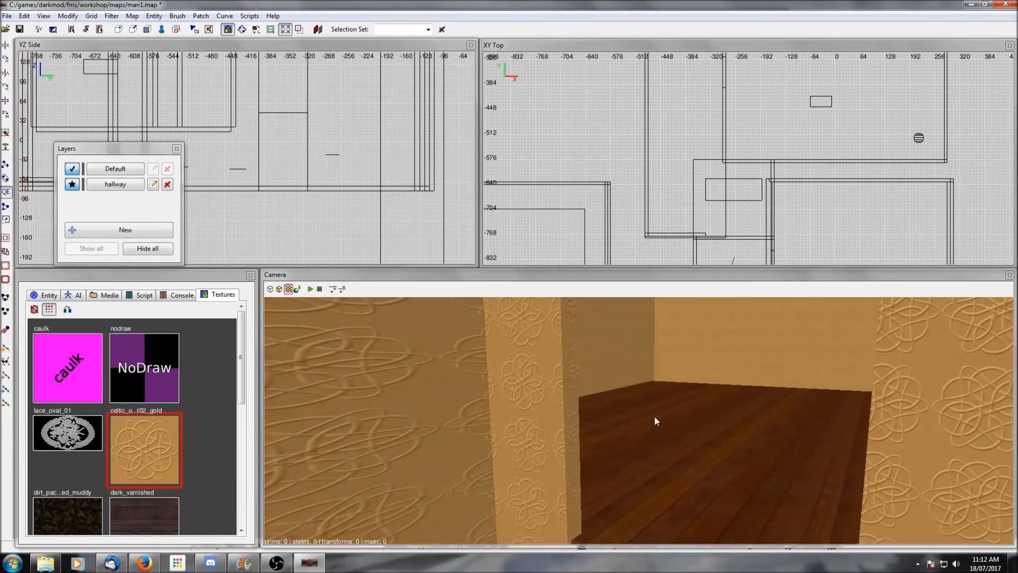
shift+middle_click(655, 437)
Examine the retextured floor and the surrounding hallway walls for remaining gaps or mismatched textures
right_click(655, 437)
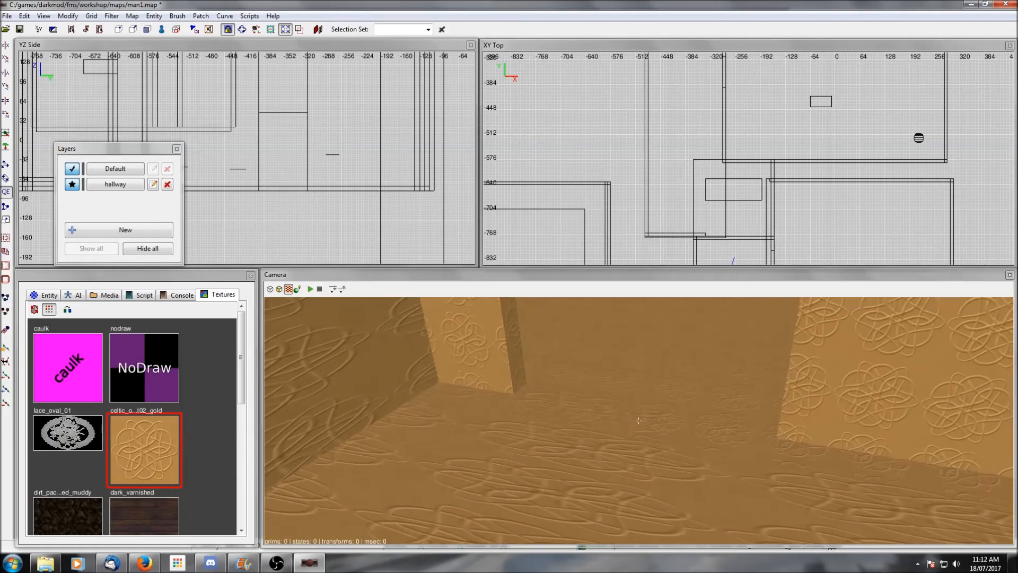
right_click(655, 437)
right_click(656, 437)
right_click(655, 437)
right_click(655, 437)
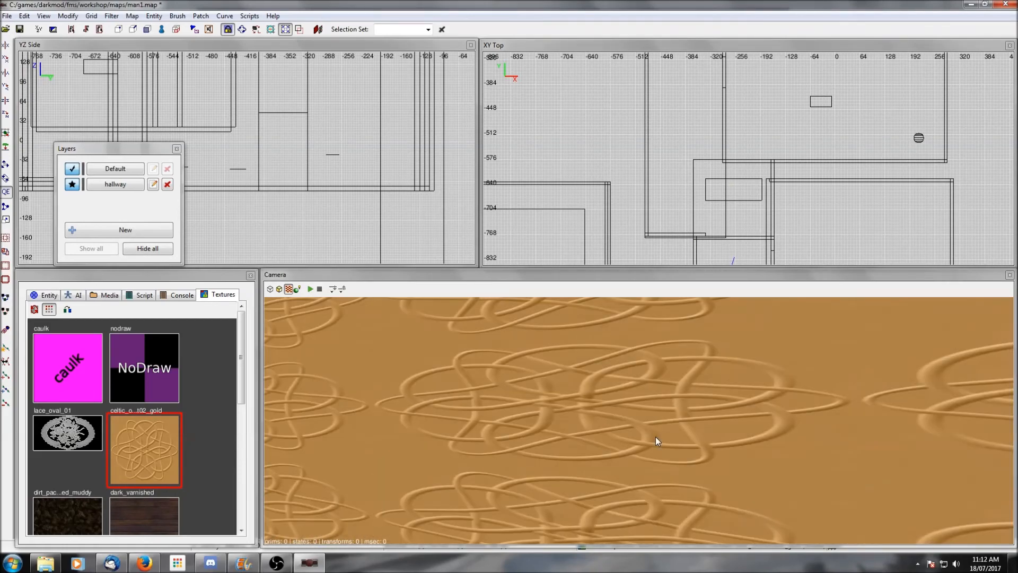
right_click(655, 436)
right_click(655, 437)
right_click(655, 437)
right_click(655, 437)
right_click(655, 436)
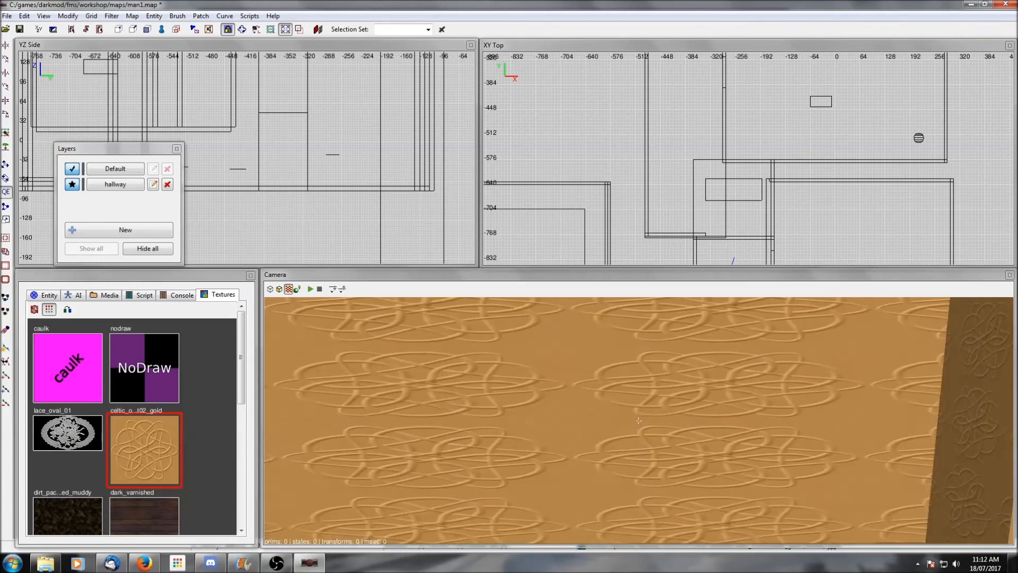
right_click(638, 420)
Show the models again and isolate the 208-unit-wide wall brush at y -772 together with its wooden doorframe model
shift+click(563, 401)
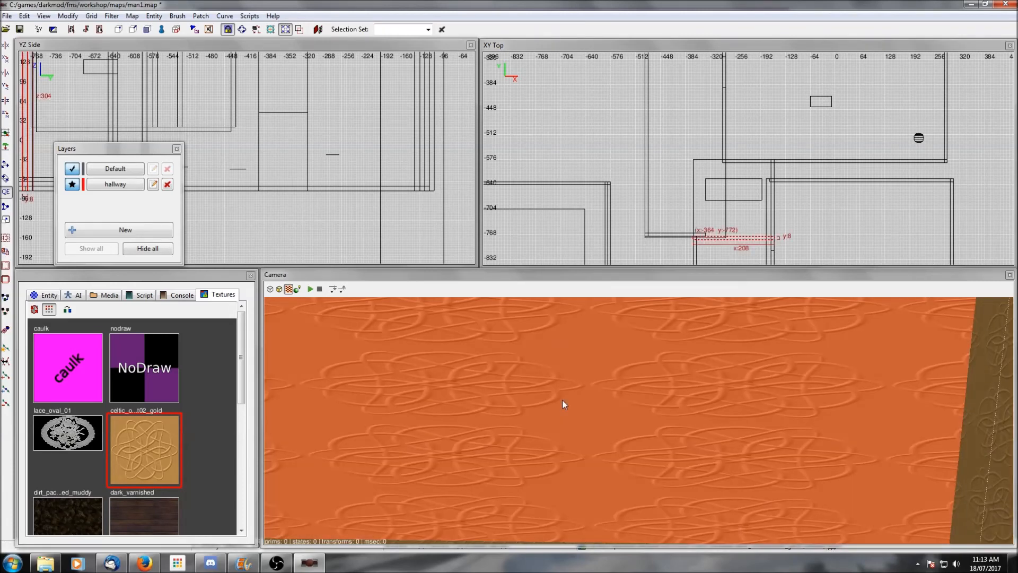
key(alt+2)
right_click(463, 417)
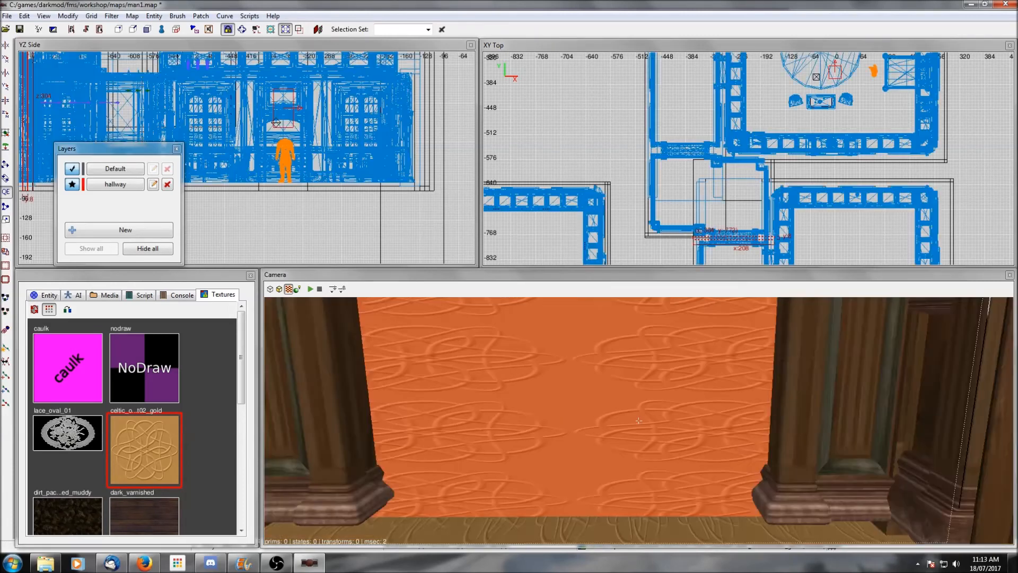
right_click(462, 417)
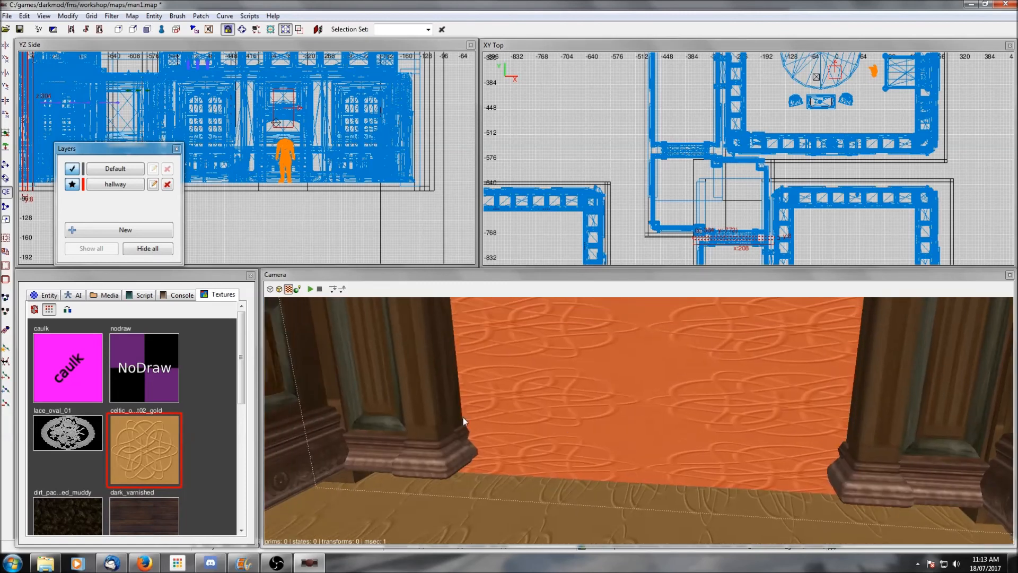
shift+click(406, 384)
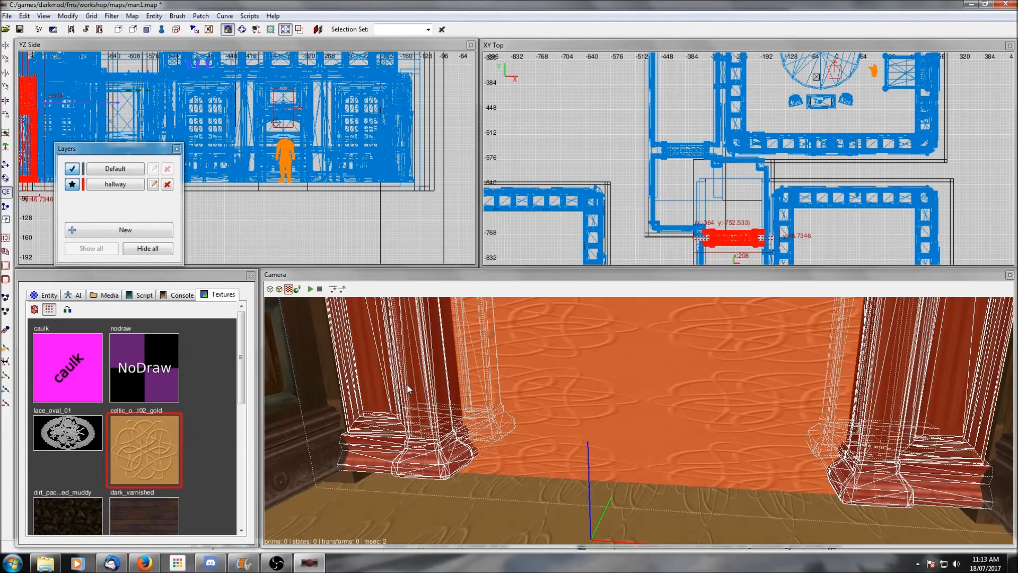
key(shift+h)
key(Escape)
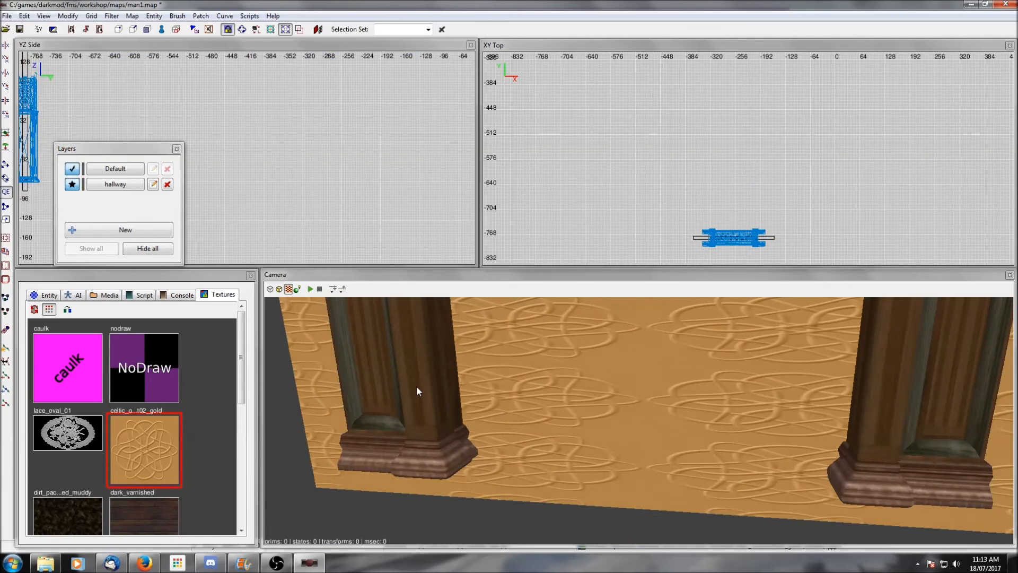
Close the Layers window and set the orthographic side view to XZ Front, framing the isolated doorframe model
right_click(416, 387)
scroll(417, 387, down, 8)
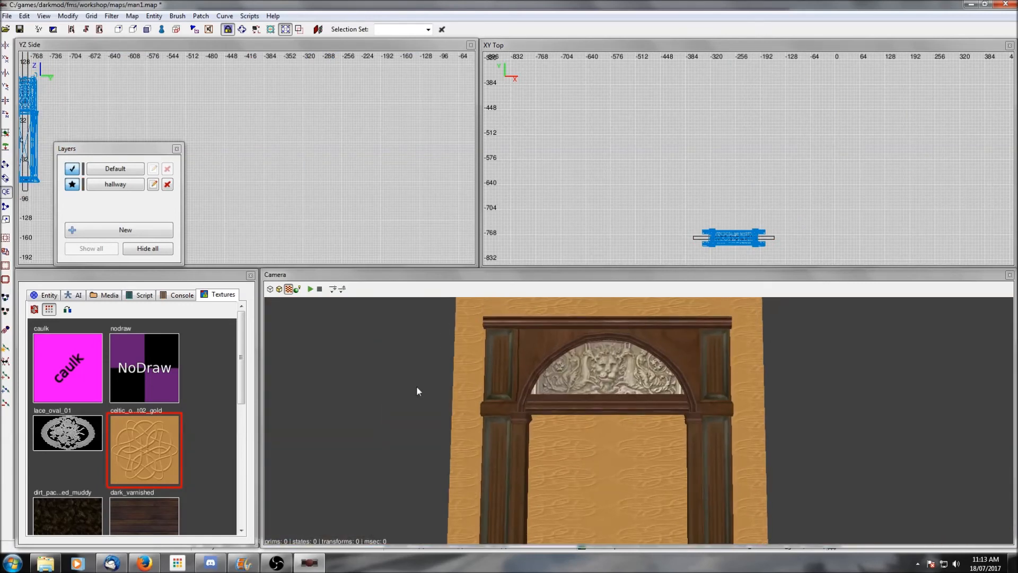
shift+click(575, 363)
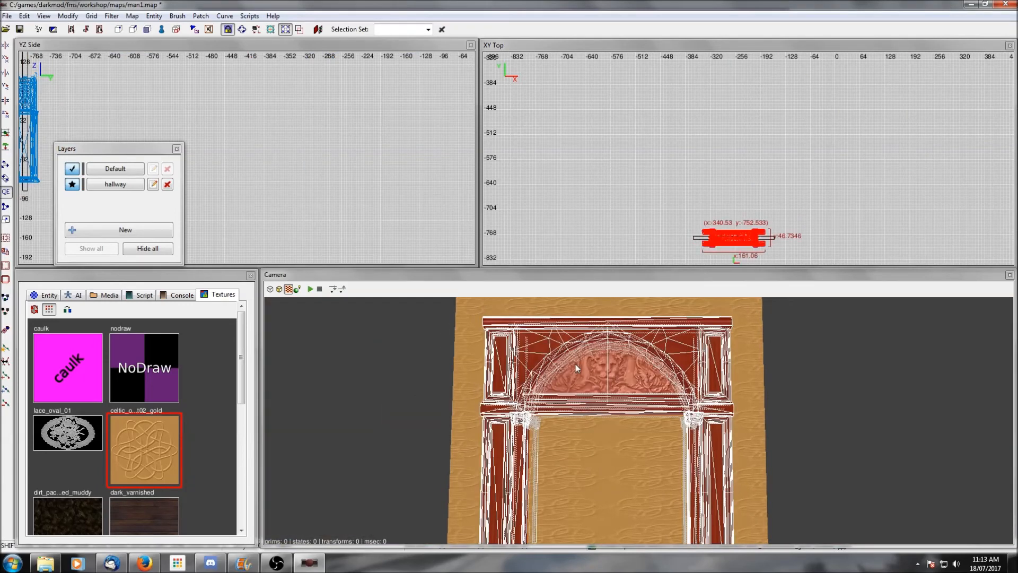
click(178, 149)
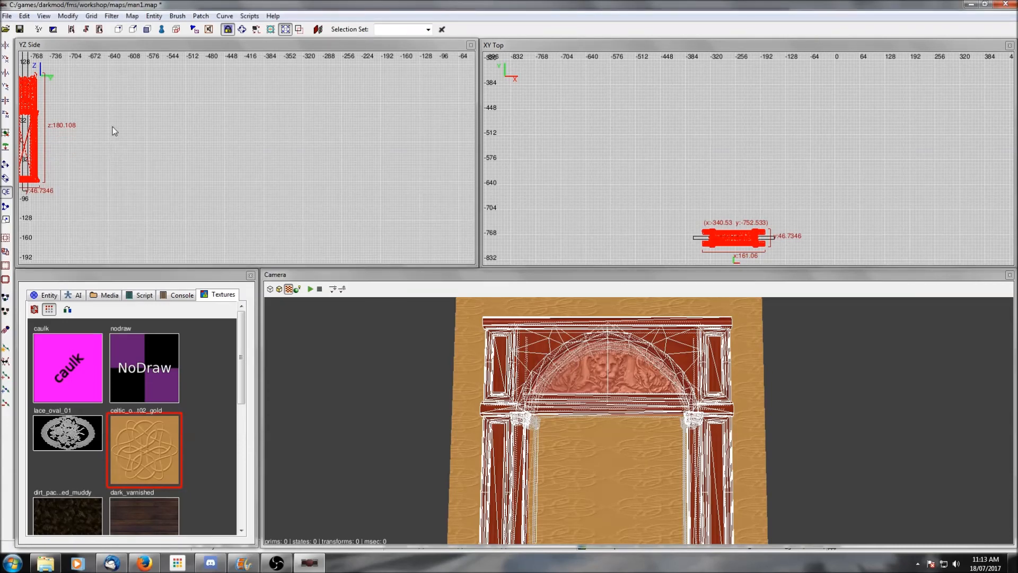
click(38, 29)
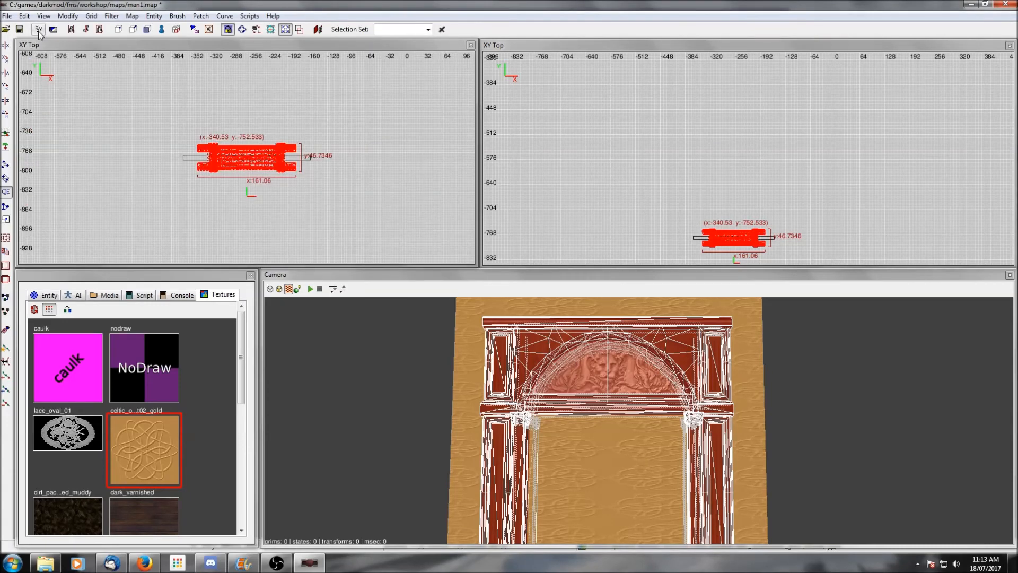
click(38, 29)
scroll(36, 171, up, 2)
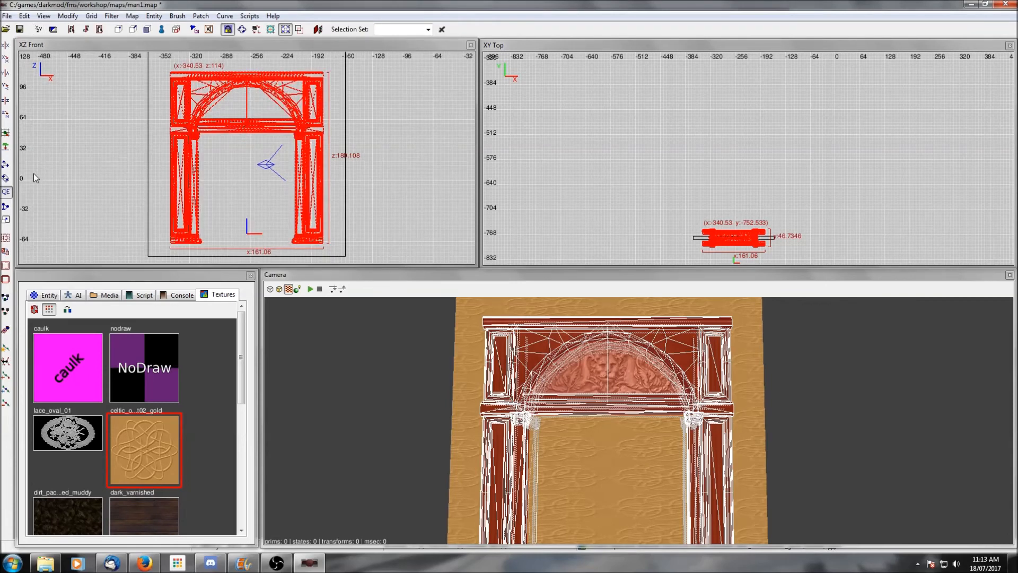
Split the wall brush vertically with the clipper along the inner columns on both sides of the doorframe
click(4, 207)
key(Escape)
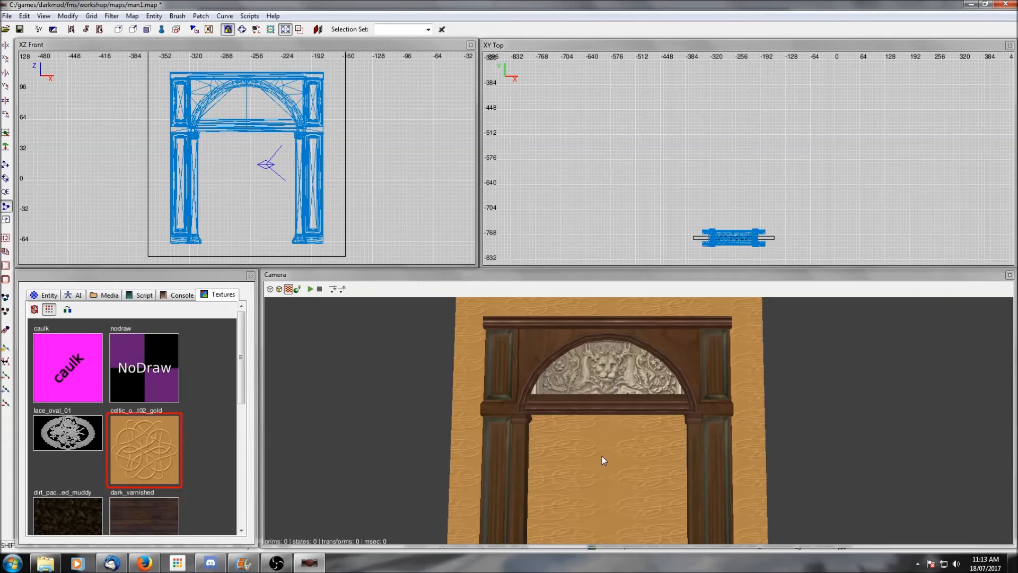
scroll(354, 230, up, 5)
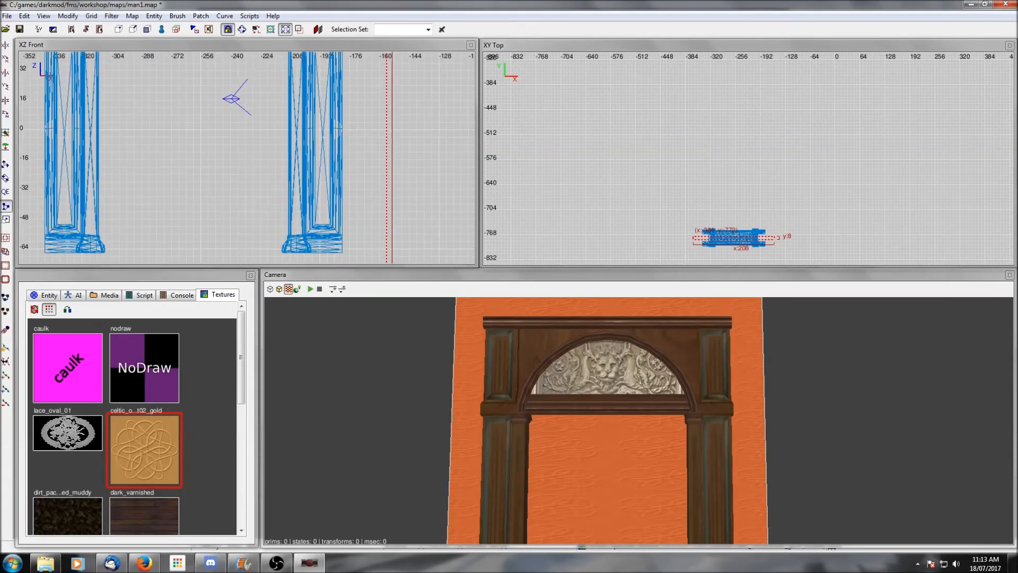
click(308, 187)
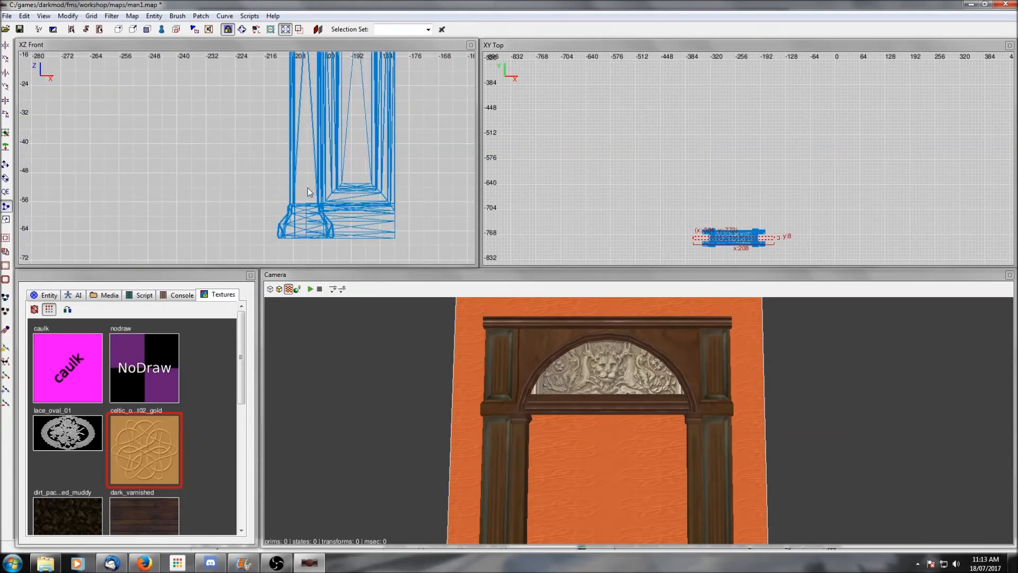
click(308, 173)
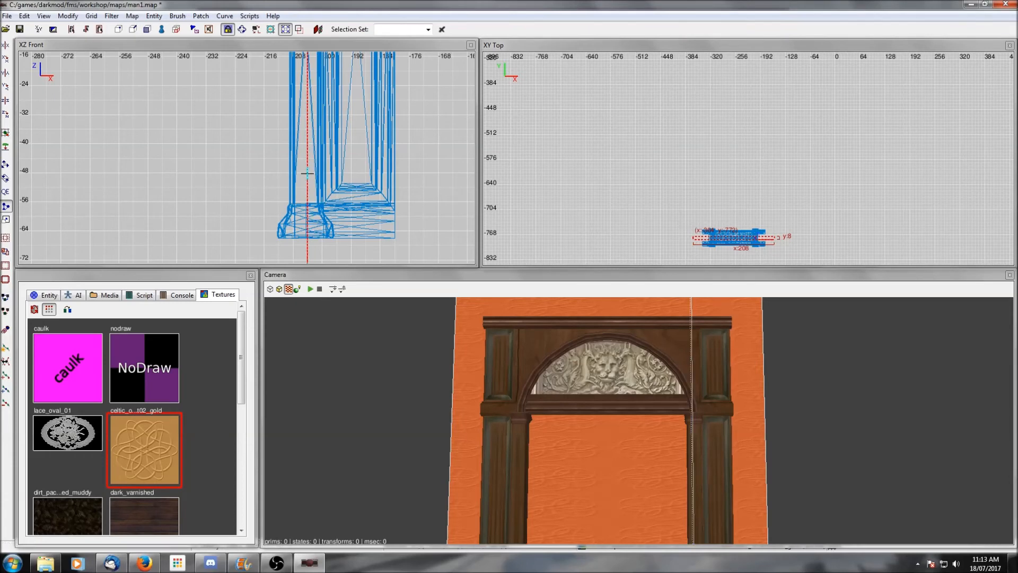
scroll(166, 168, down, 3)
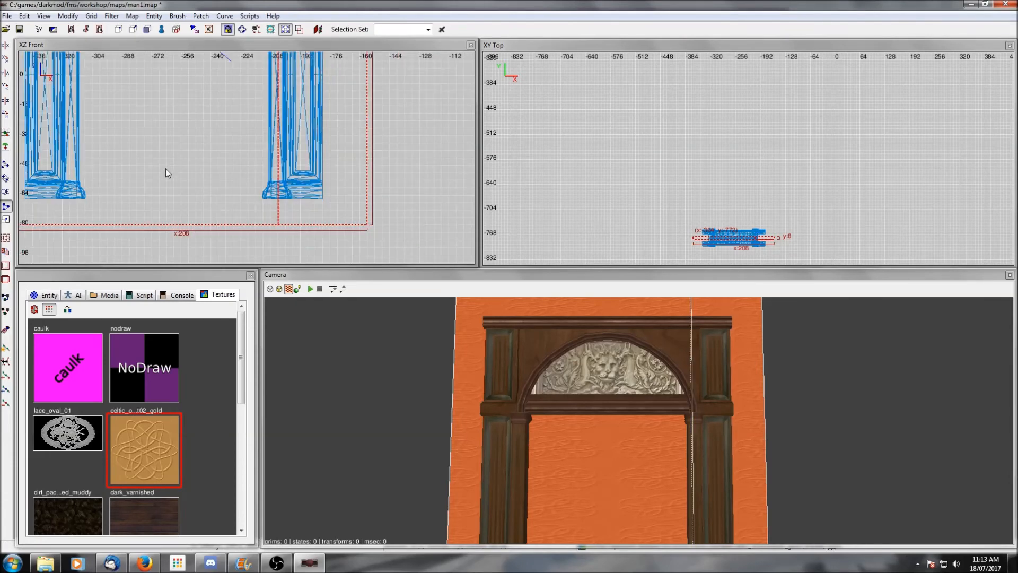
click(69, 152)
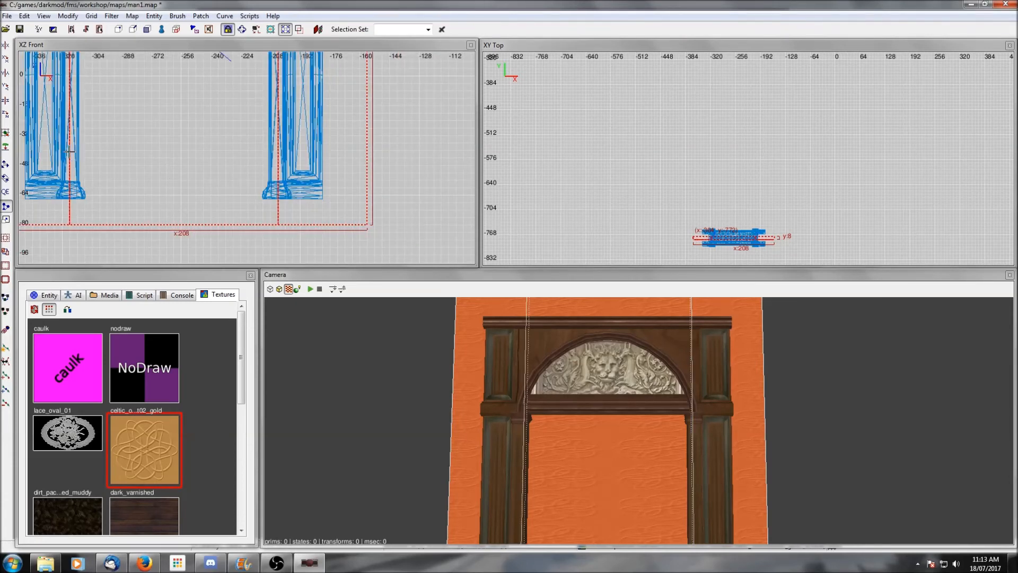
Split the wall brush horizontally behind the doorframe's lintel at about z 56 and select the section filling the door opening
scroll(313, 165, up, 3)
scroll(296, 137, down, 7)
right_drag(268, 85, 319, 174)
scroll(256, 154, up, 6)
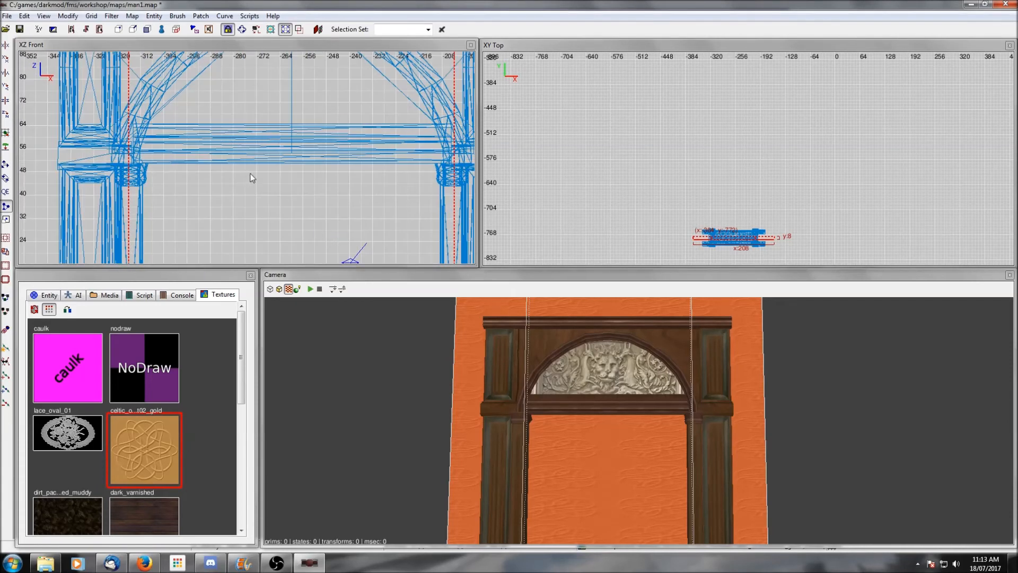
click(258, 149)
click(266, 151)
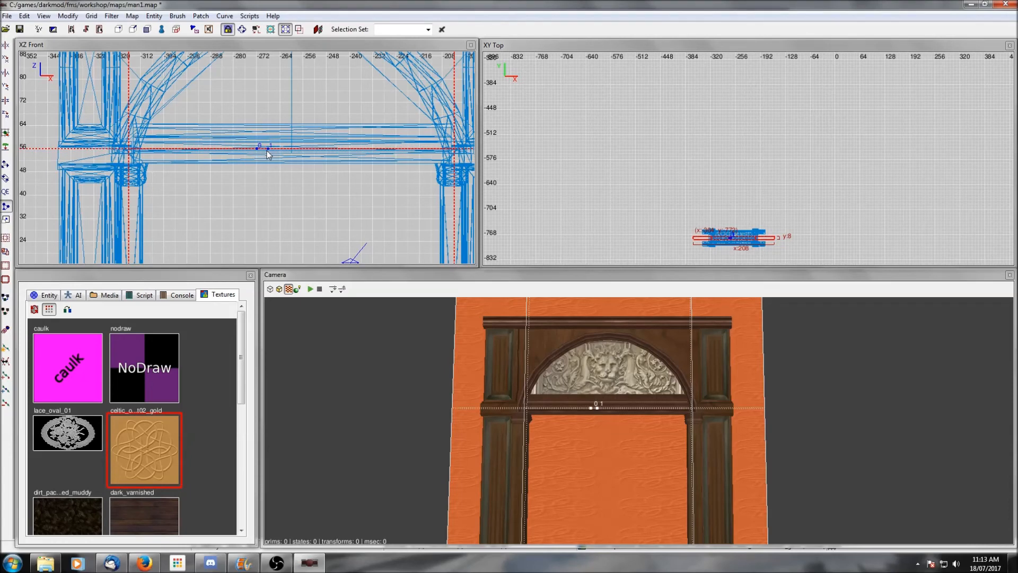
key(Return)
shift+click(606, 475)
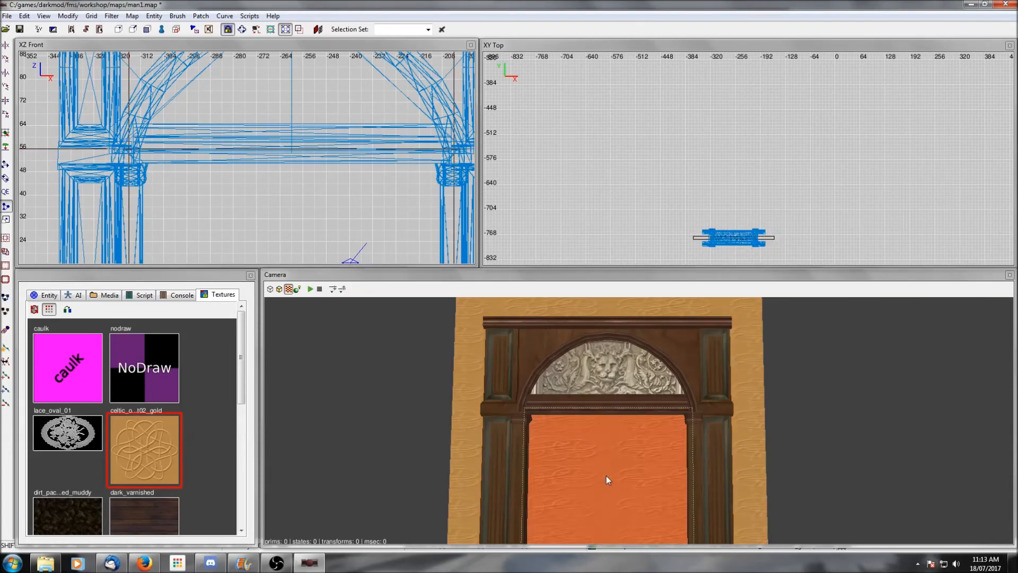
Convert the selected brush section filling the door opening into a visportal and clear the selection
right_click(578, 203)
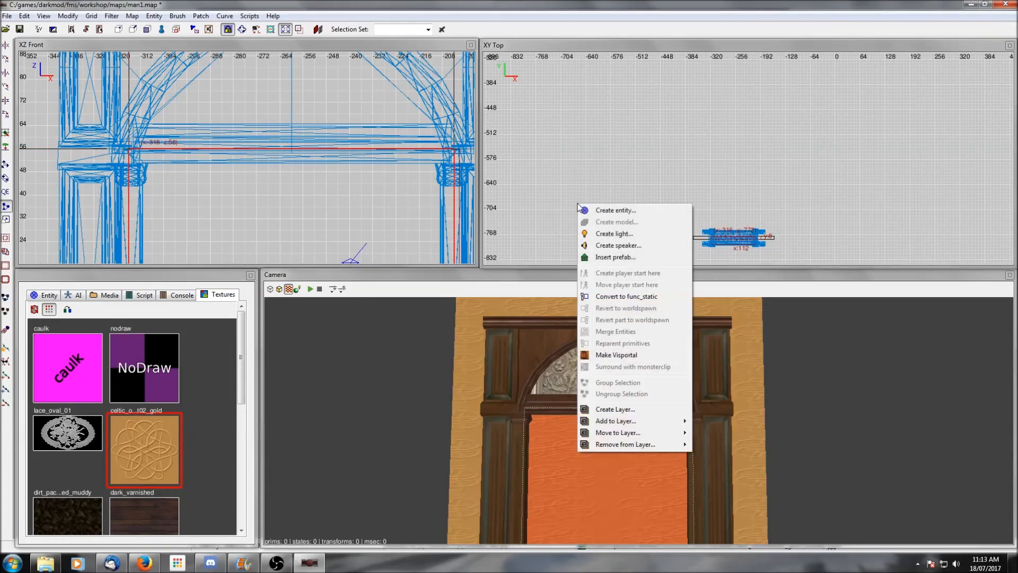
click(623, 355)
right_click(623, 354)
right_click(623, 354)
key(Escape)
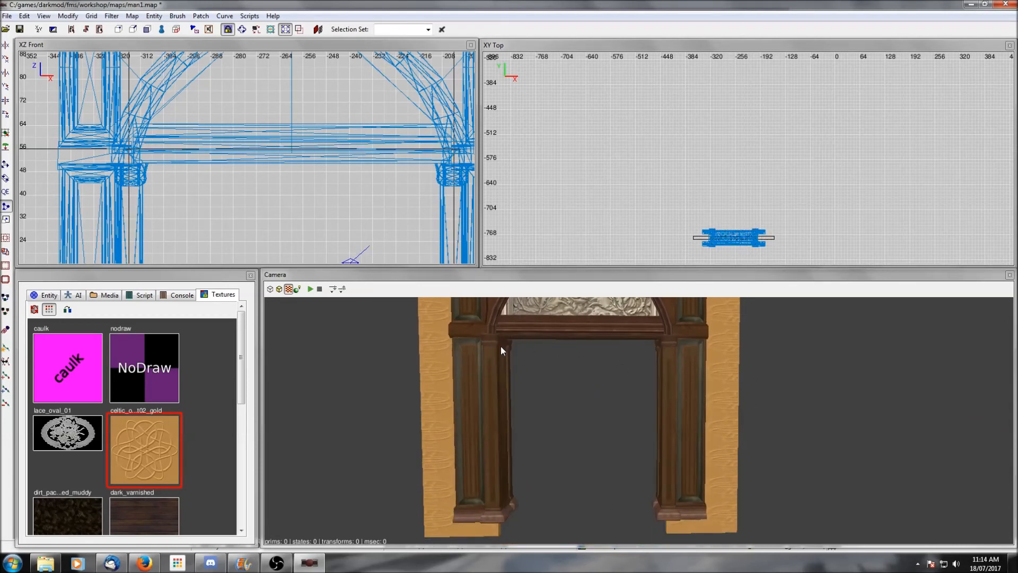
Inspect the cut door opening up close, checking the frame's columns and the underside of the lintel for exposed wall
right_click(639, 397)
right_click(639, 397)
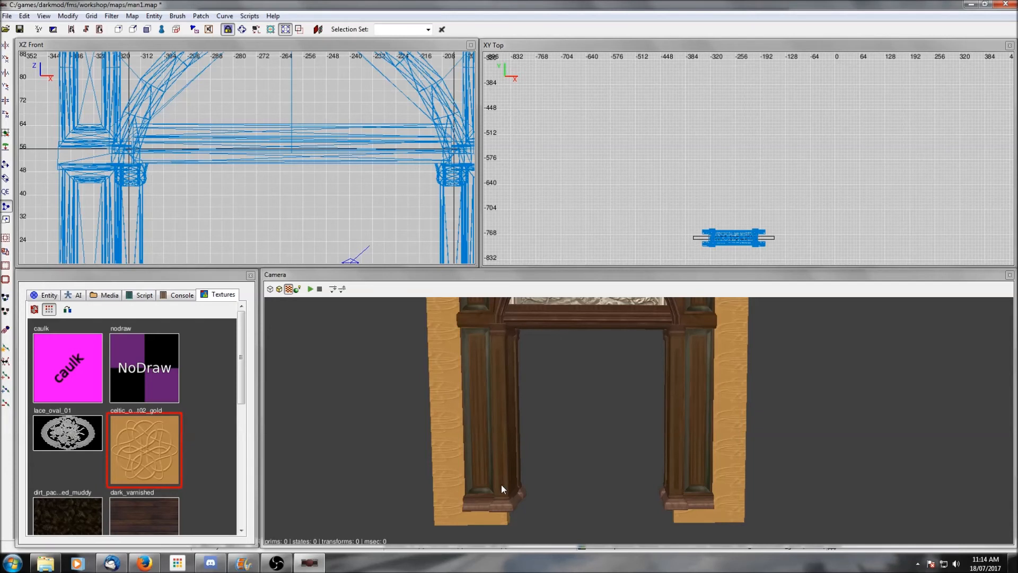
right_click(639, 421)
scroll(623, 487, up, 4)
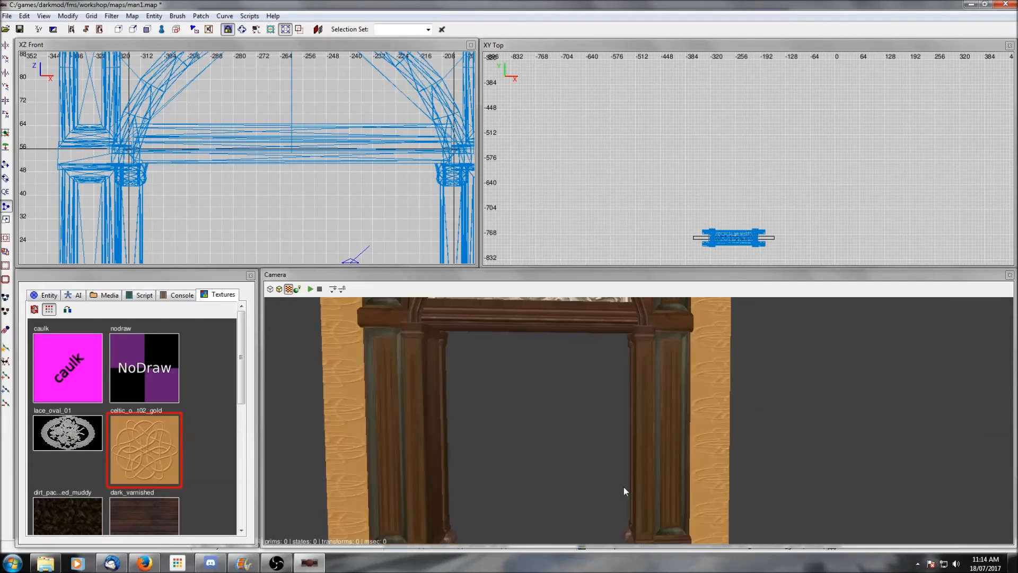
key(Up)
key(Up)
key(Up)
key(Left)
key(Left)
key(Left)
key(Left)
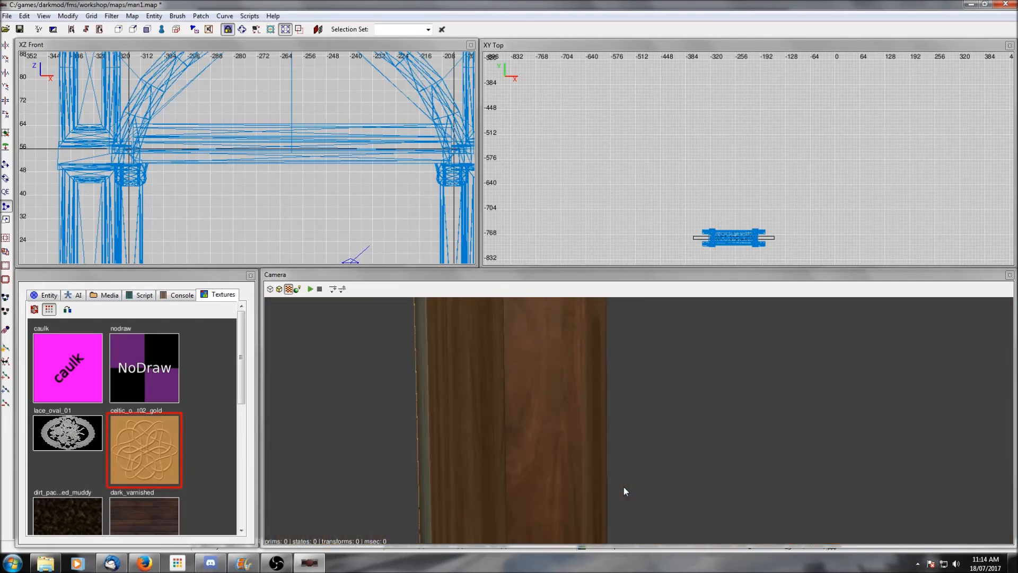
right_click(624, 487)
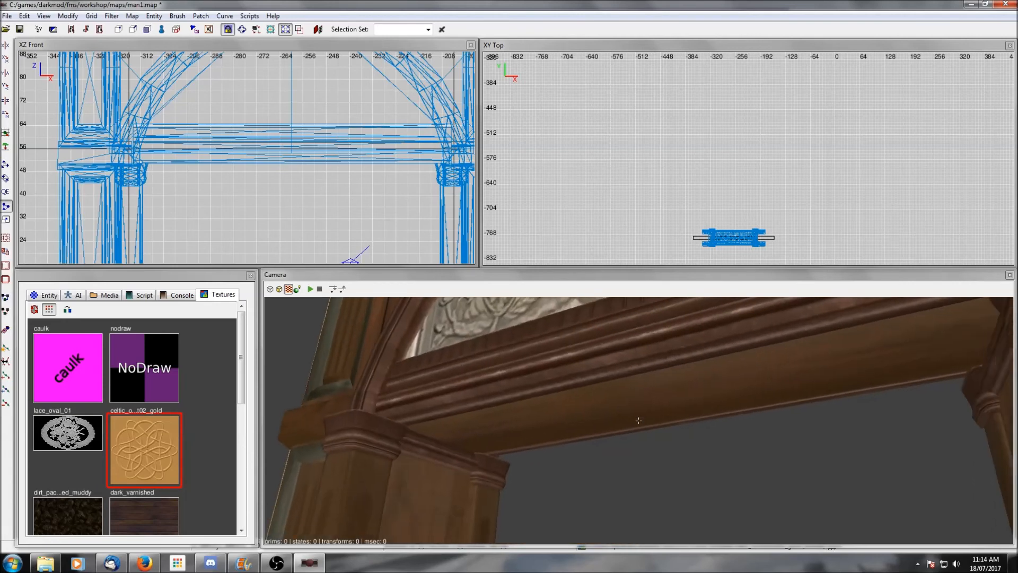
right_click(638, 420)
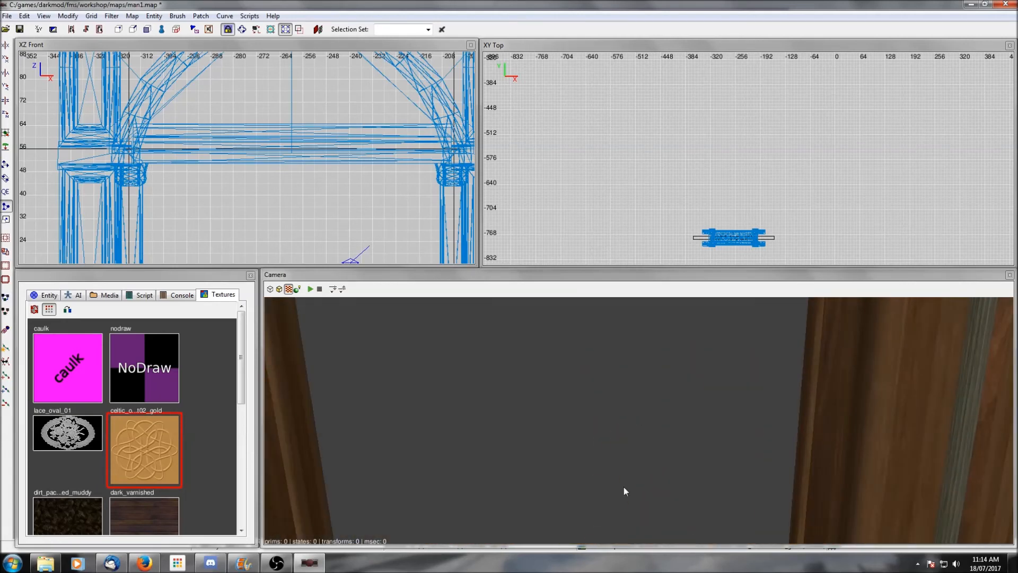
Show all hidden geometry again and look through the hallway and adjoining rooms for gaps in the floor
key(shift+h)
right_click(624, 487)
right_click(624, 487)
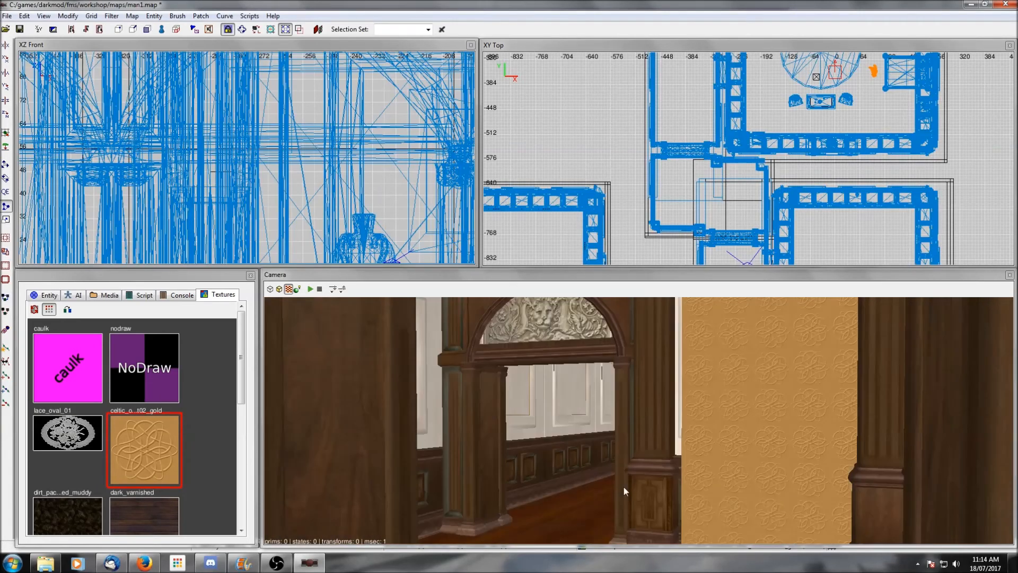
key(Up)
key(Up)
key(Left)
key(Up)
right_click(623, 487)
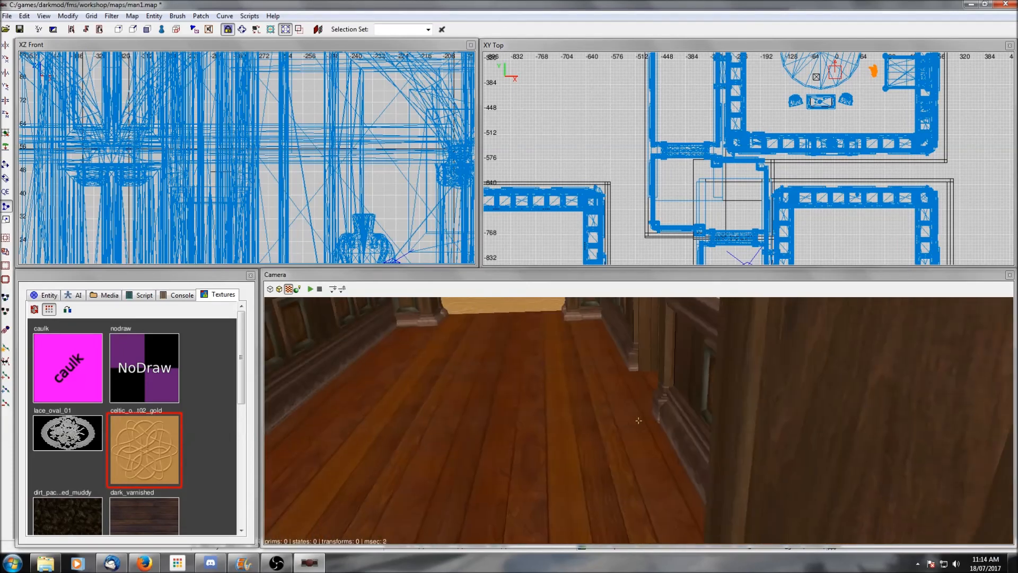
right_click(623, 486)
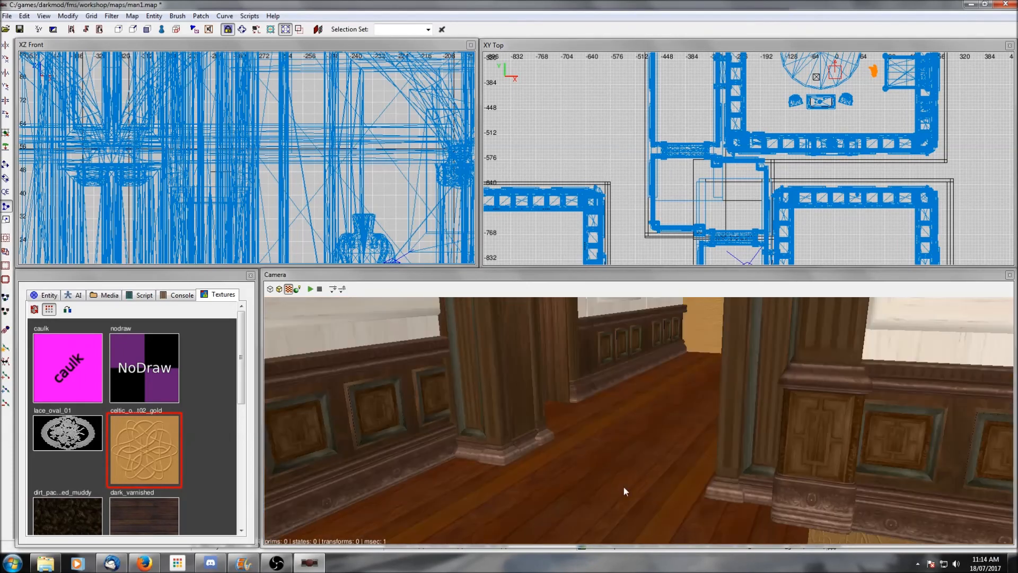
right_click(622, 486)
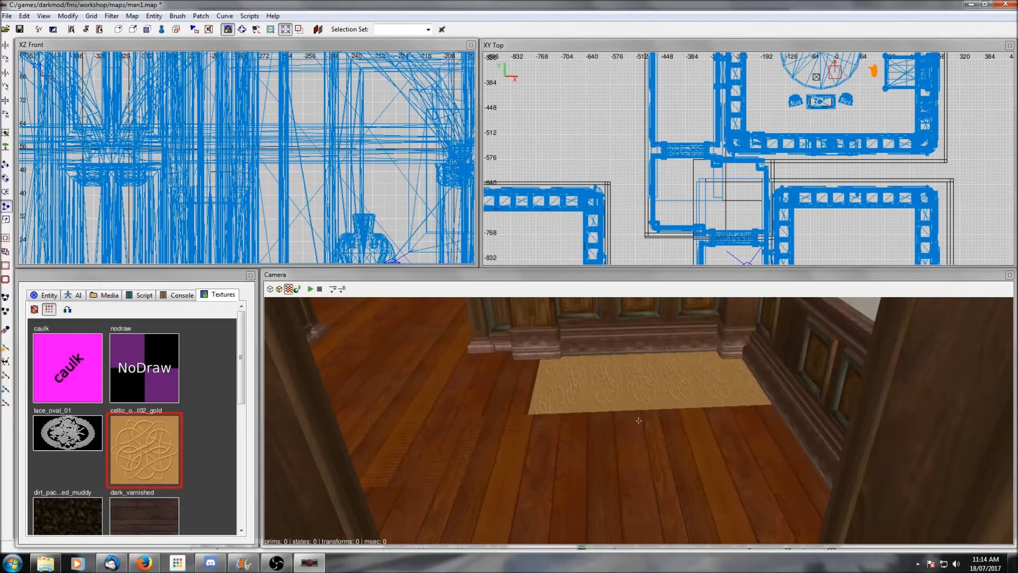
Extend the wooden floor brush south to y -776 to cover the gold-textured gap beside the wall, and deselect it
shift+click(609, 438)
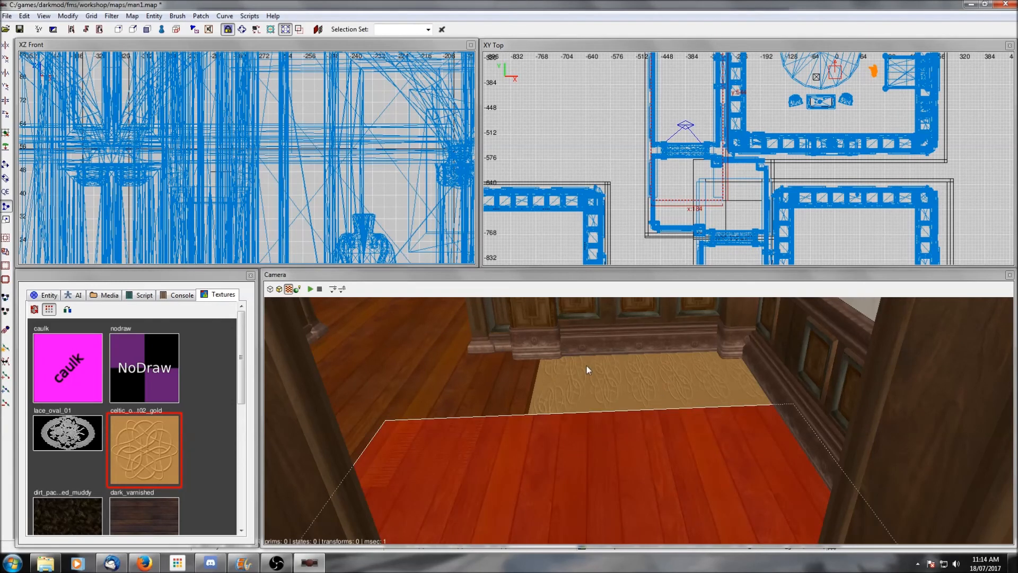
scroll(753, 206, up, 3)
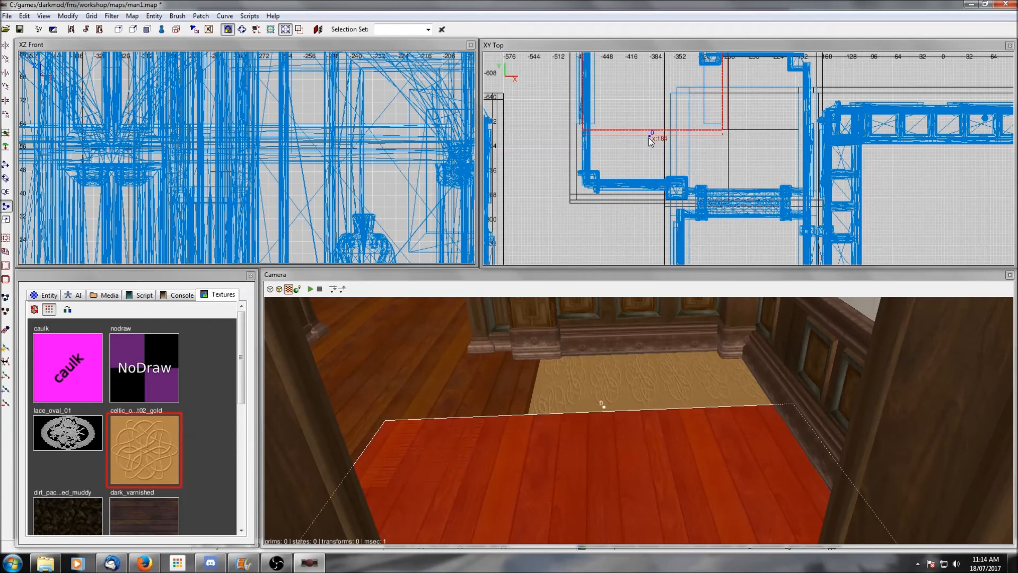
click(6, 191)
drag(635, 145, 636, 207)
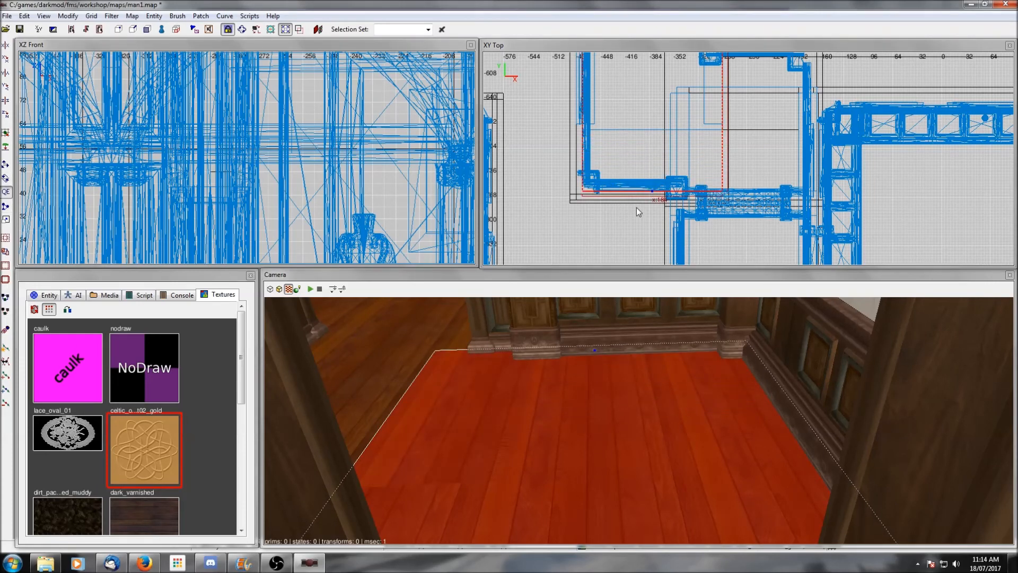
drag(636, 208, 636, 219)
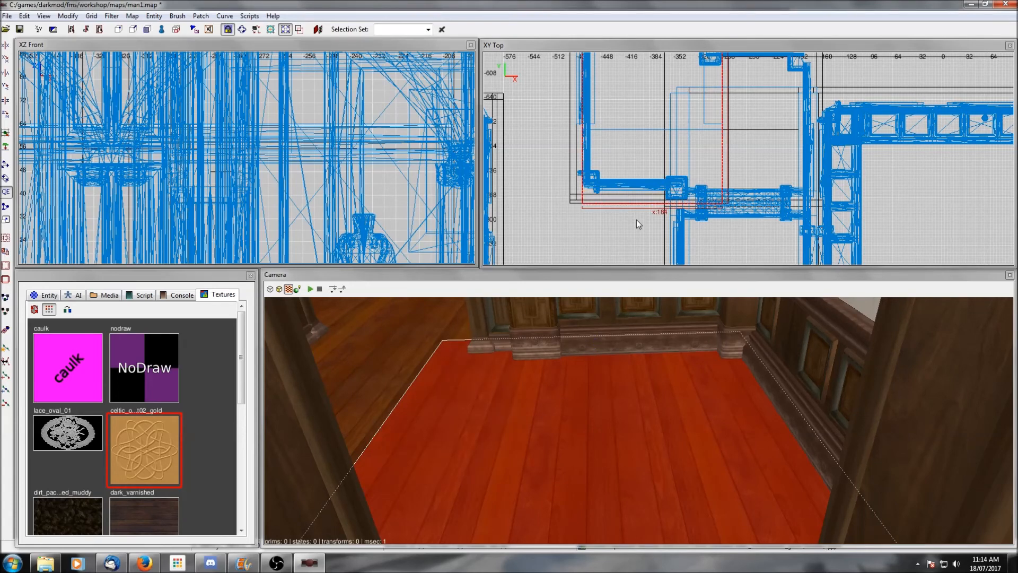
key(Escape)
Extend the neighbouring hallway floor brush north to y -576 to cover the remaining gold-textured floor gap
right_click(641, 385)
right_click(640, 384)
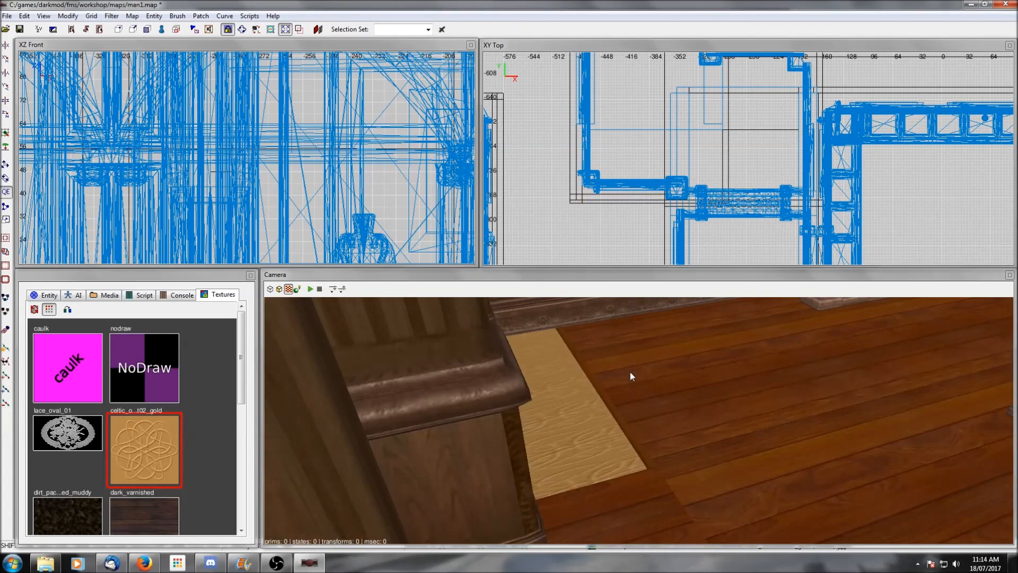
shift+click(638, 347)
right_drag(739, 61, 735, 145)
drag(739, 159, 739, 121)
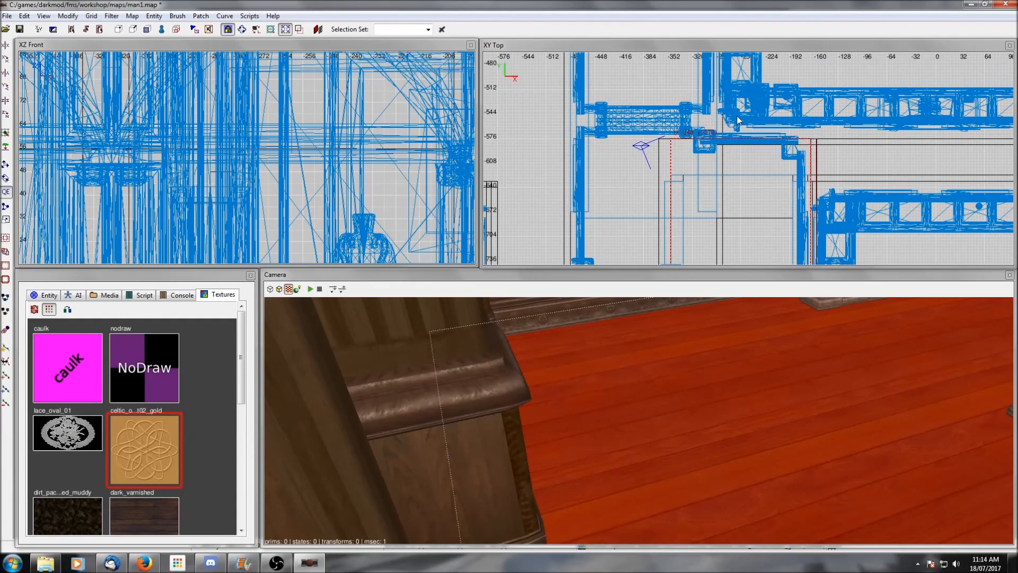
Check where the two extended floor brushes overlap and isolate them by hiding everything else
right_click(638, 421)
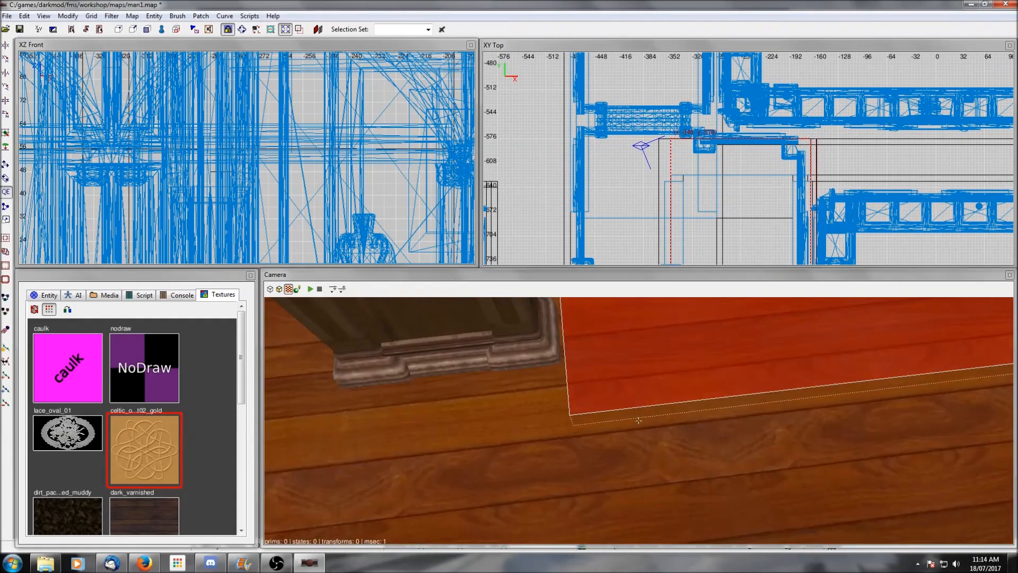
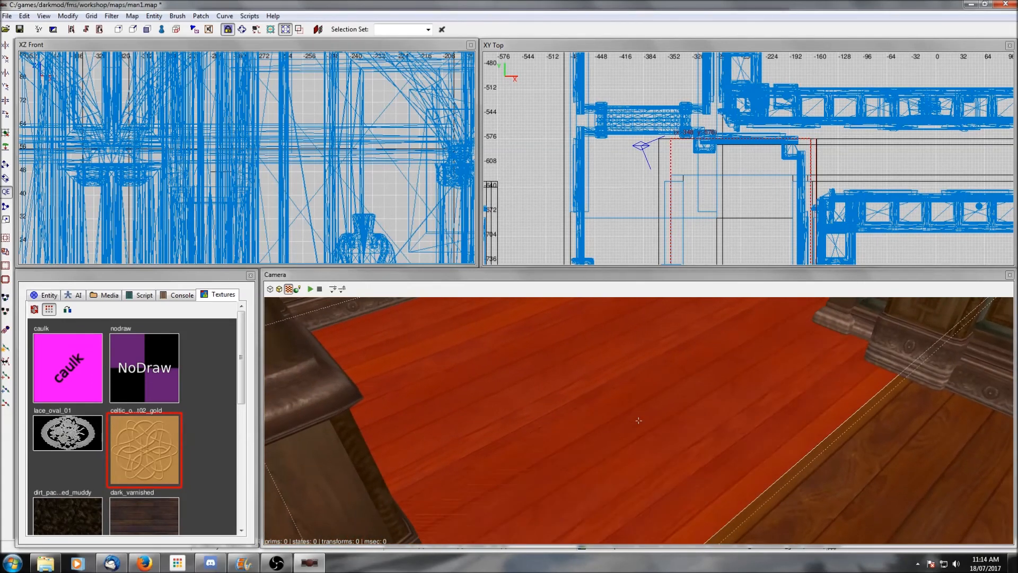
right_click(638, 420)
right_drag(742, 177, 740, 128)
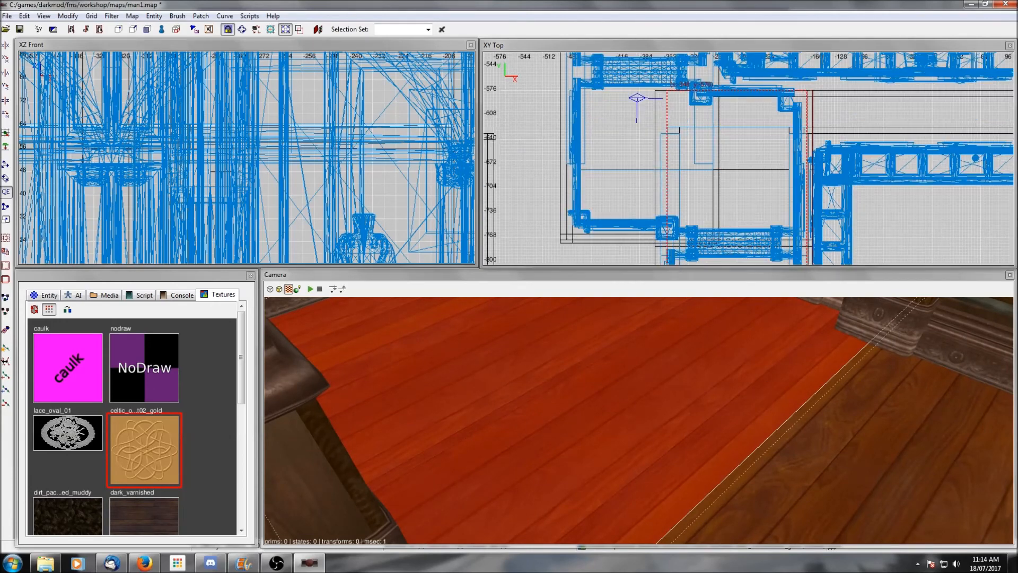
right_click(812, 398)
right_click(699, 412)
right_click(699, 411)
right_click(831, 424)
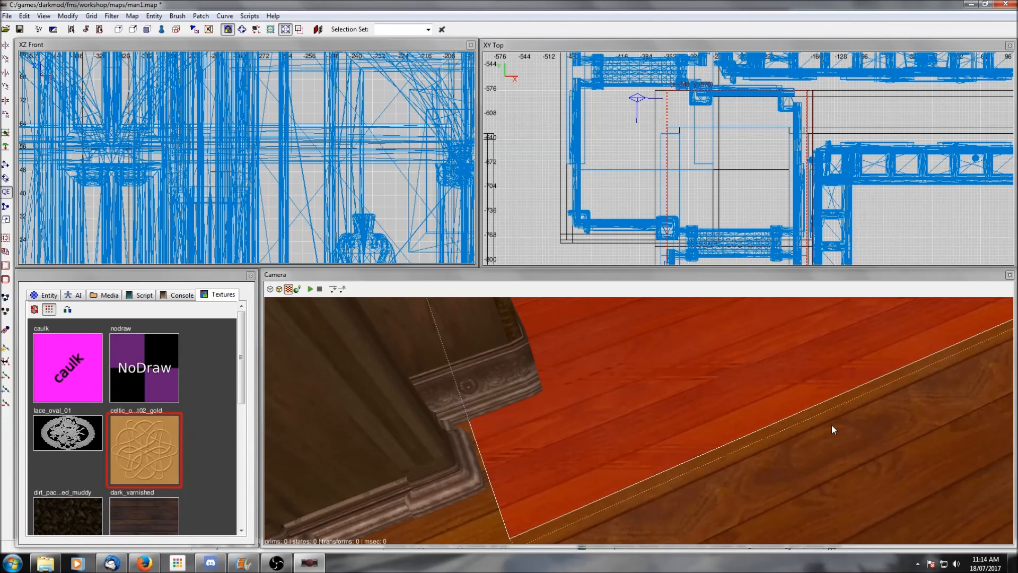
key(ctrl+h)
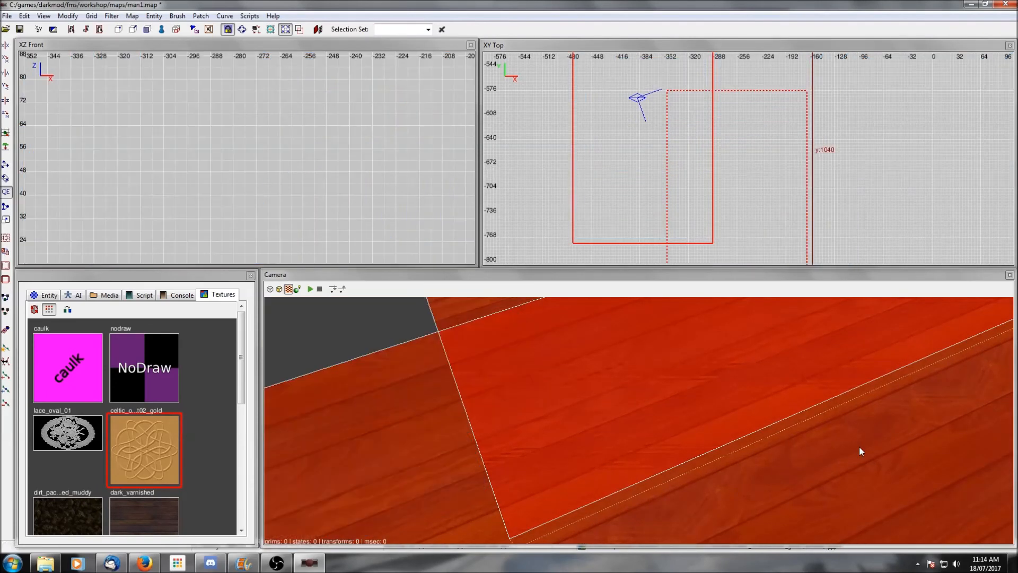
key(Escape)
scroll(741, 212, up, 3)
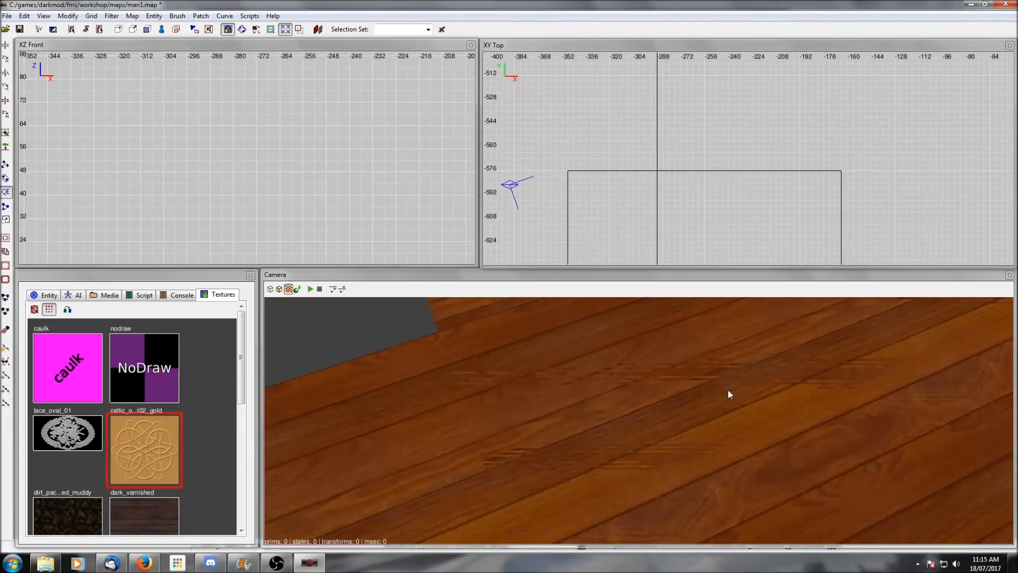
Split the overlapping hallway floor brush lengthwise at about x -288, along the edge of the neighbouring floor brush
shift+click(457, 317)
scroll(673, 184, up, 3)
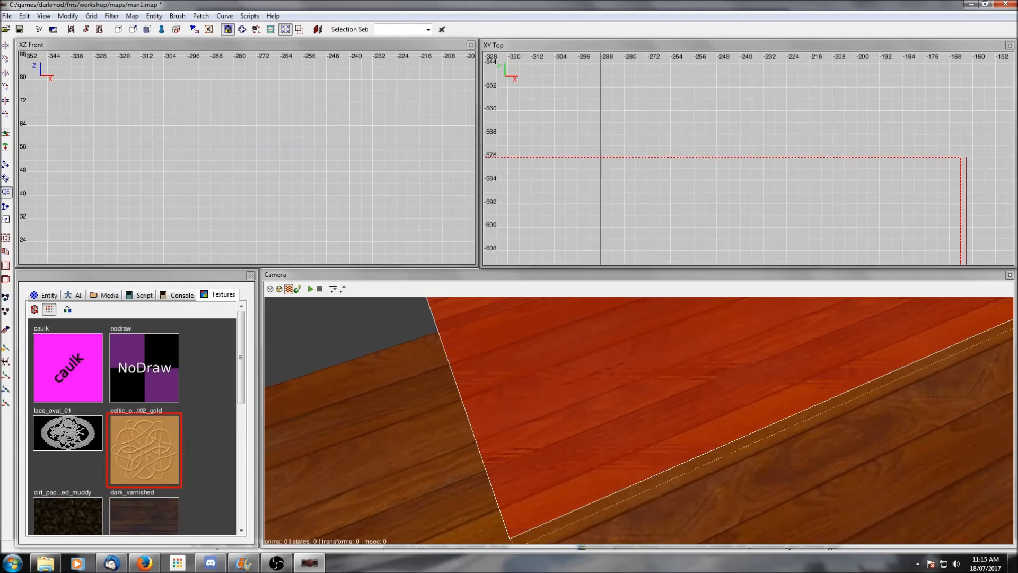
key(v)
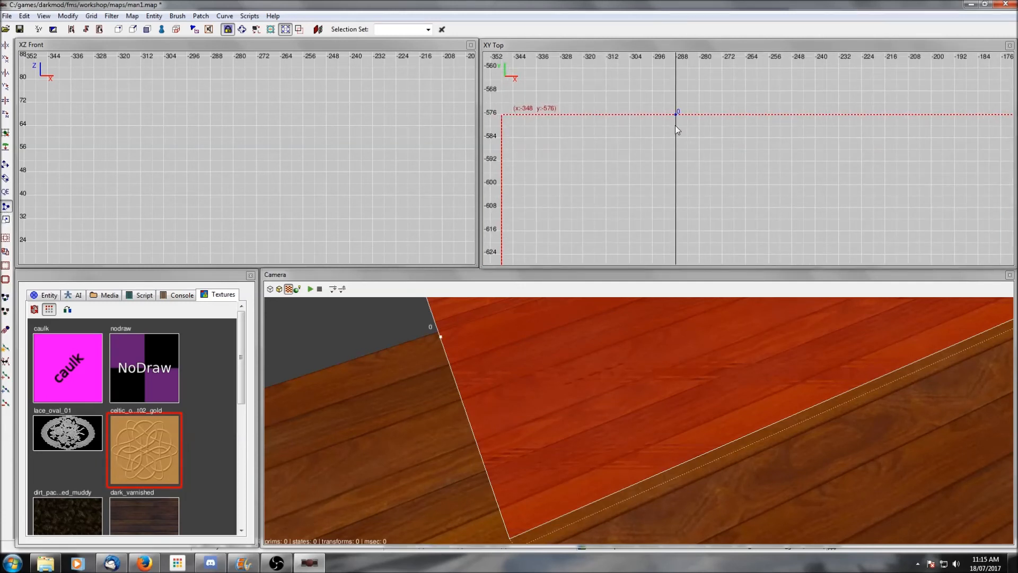
key(shift+Return)
scroll(734, 215, down, 7)
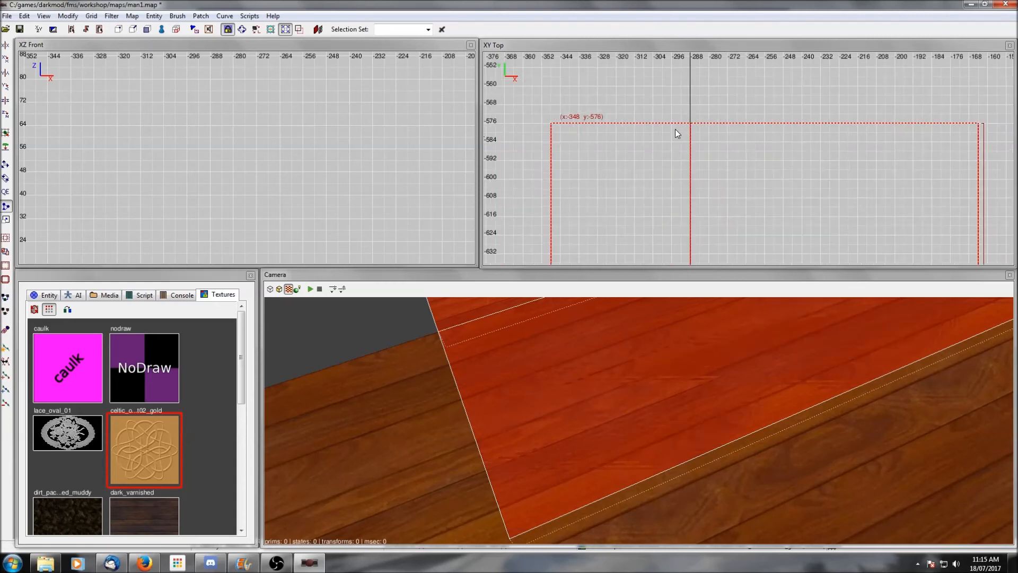
Split the strip between x -348 and x -288 crosswise at y -776 to separate the part overlapping the neighbouring floor
scroll(783, 227, up, 7)
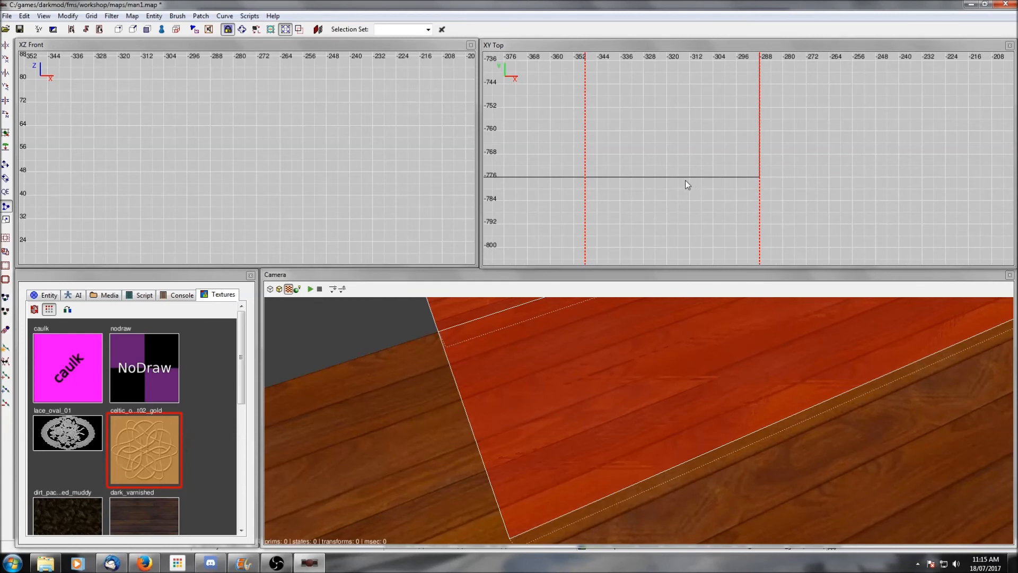
click(679, 176)
scroll(678, 176, down, 8)
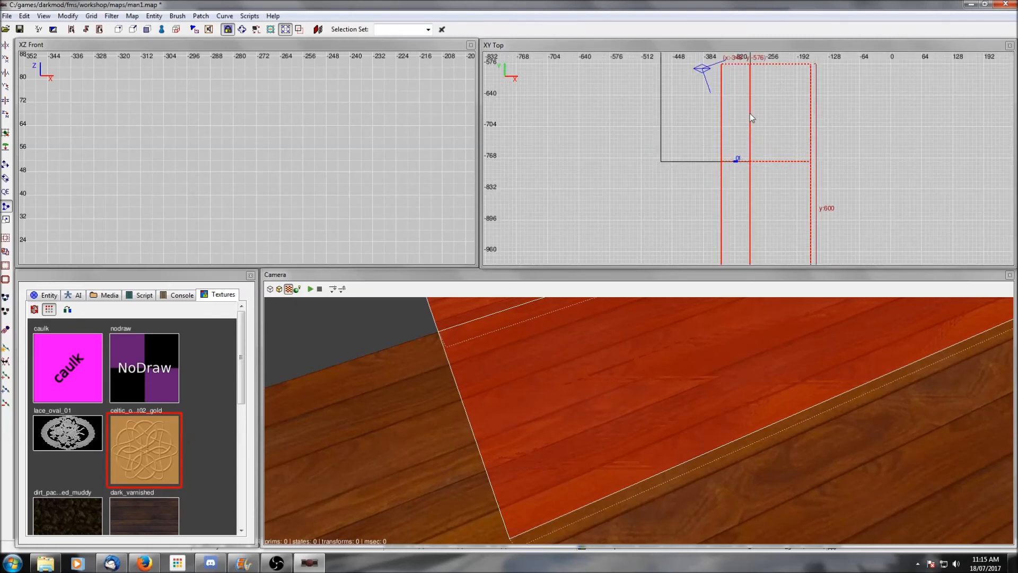
click(6, 206)
shift+click(776, 143)
scroll(828, 162, up, 6)
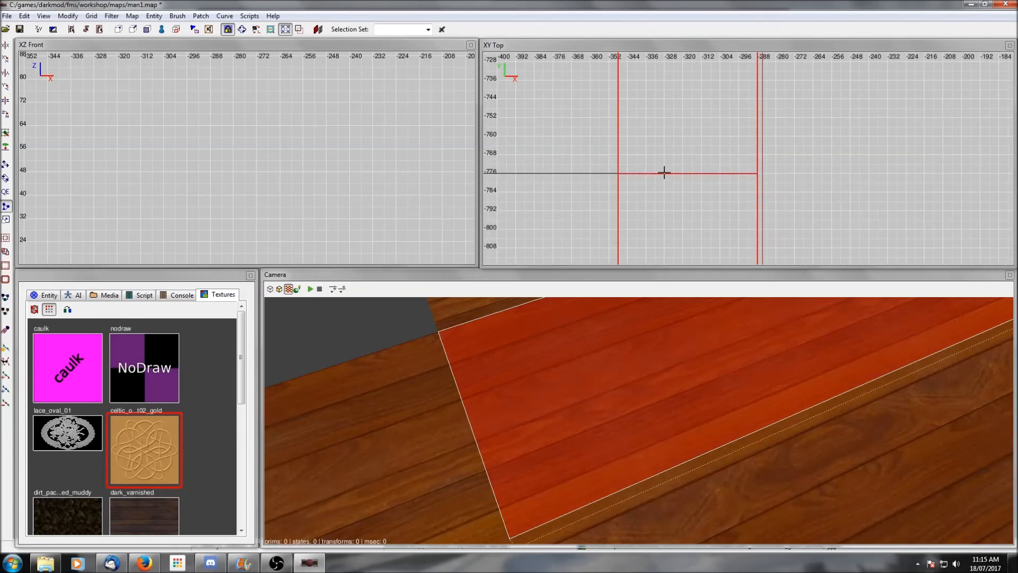
Show all hidden objects again and select the 184-unit-wide floor brush to check its extent through the doorway
key(Escape)
key(shift+h)
shift+click(705, 438)
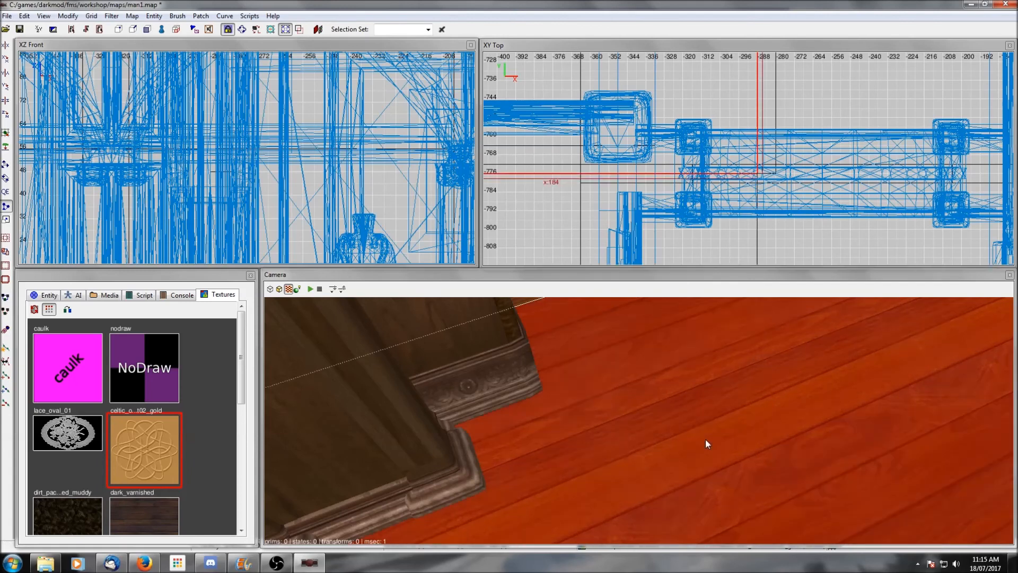
scroll(791, 381, down, 2)
scroll(791, 382, up, 1)
right_click(790, 381)
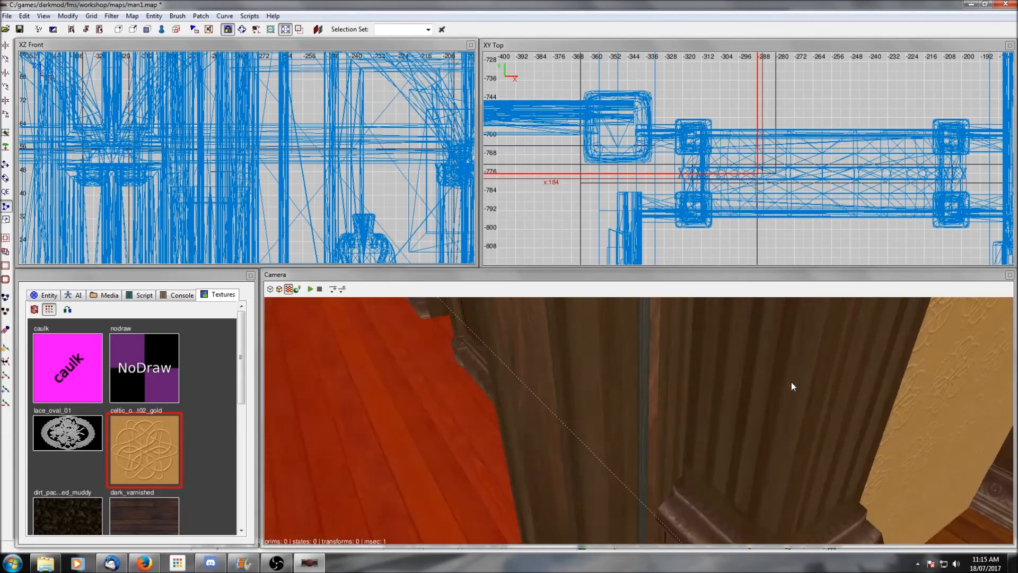
right_click(791, 382)
scroll(619, 156, down, 5)
scroll(619, 156, down, 2)
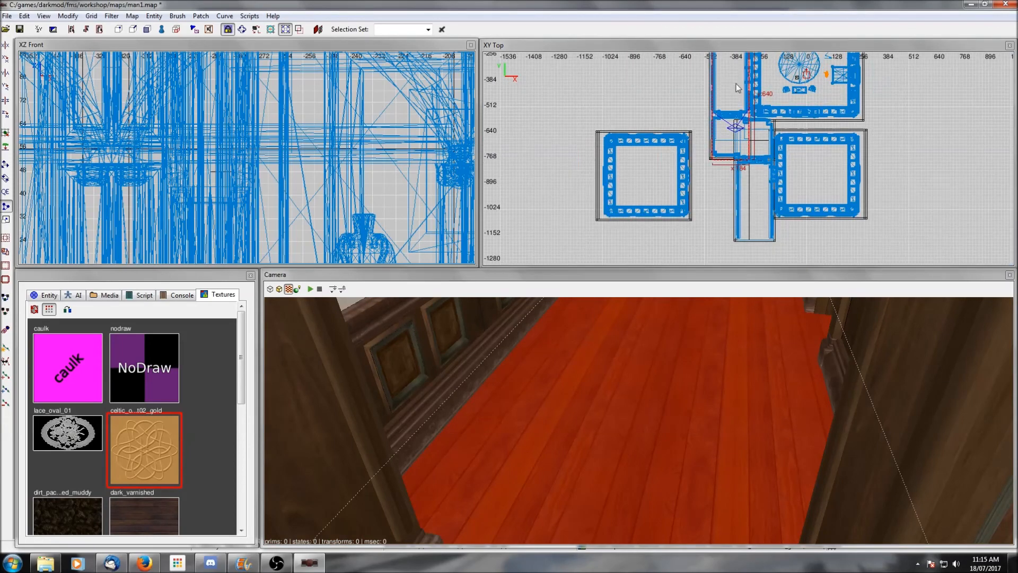
Clear the selection and look over the floor and walls around the doorframes for remaining gaps
key(Escape)
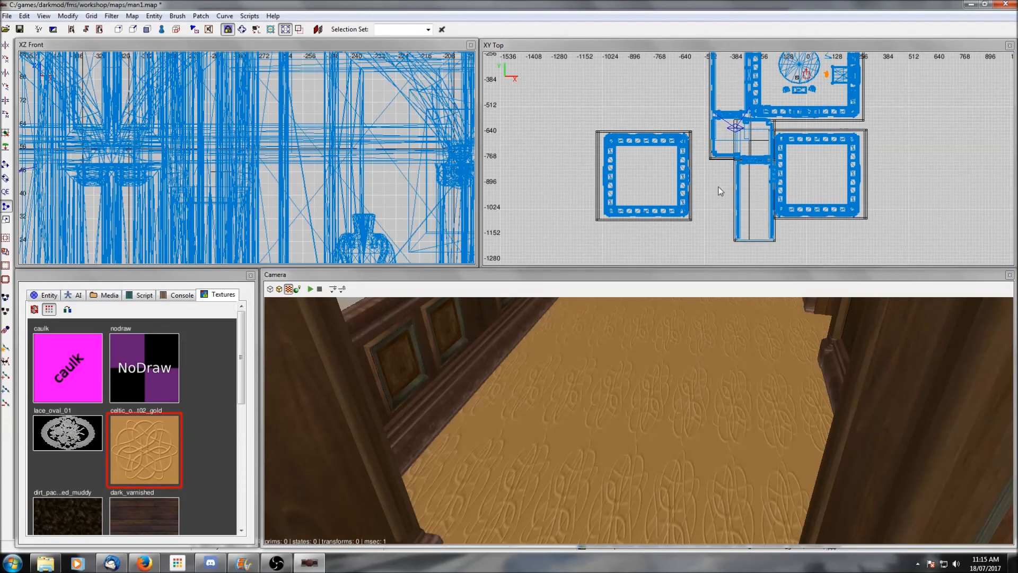
right_click(756, 387)
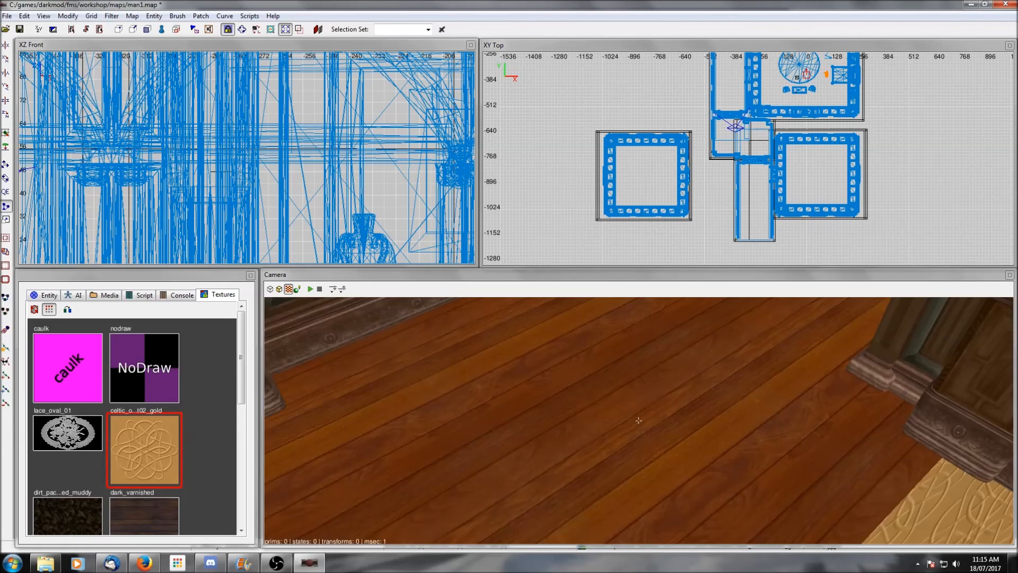
right_click(756, 387)
right_click(755, 387)
right_click(756, 387)
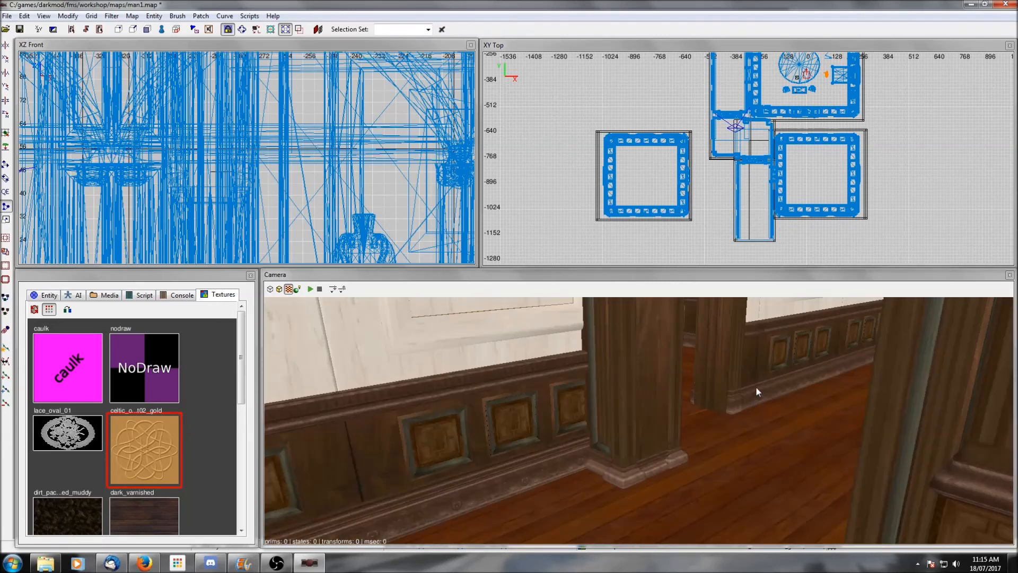
Delete the overlapping 60-unit-wide floor brush at the doorframe and paste the wooden floorboard shader onto the exposed floor face
right_click(756, 387)
right_click(756, 387)
shift+click(751, 429)
right_click(752, 429)
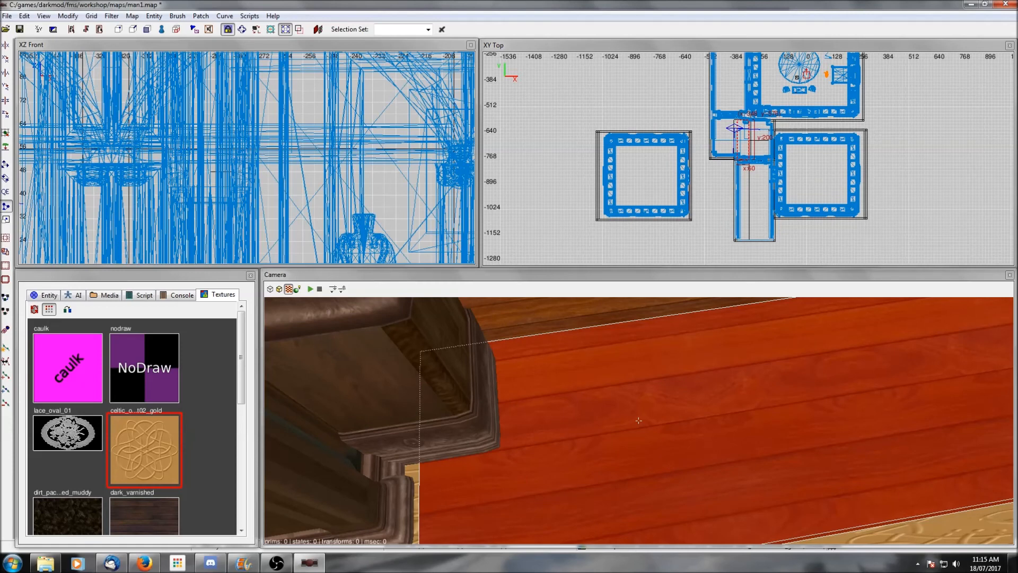
key(Delete)
key(BackSpace)
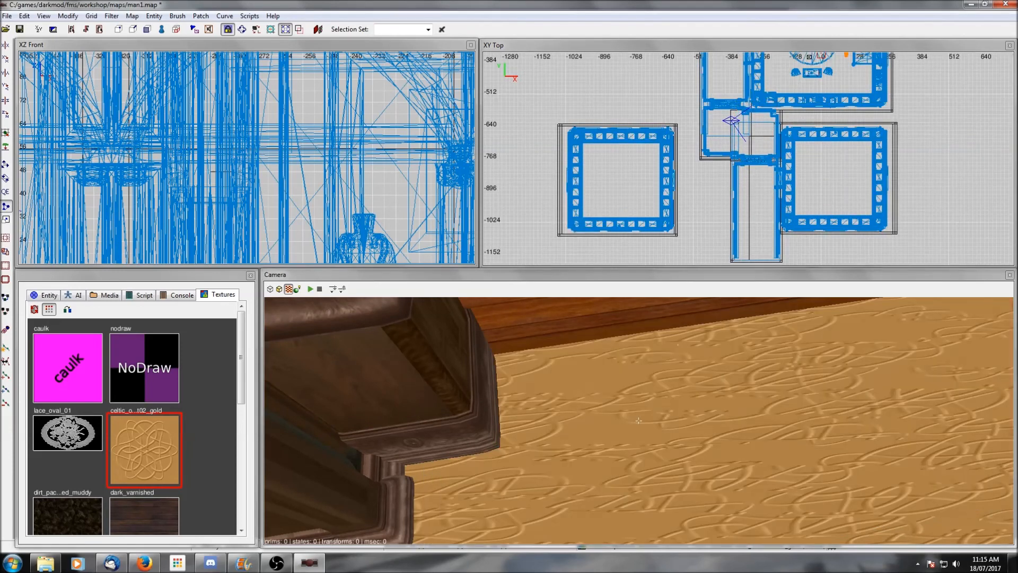
ctrl+middle_click(638, 421)
Examine the floorboards around the doorframes for seams and check the extent of the 184-unit-wide floor brush
right_click(786, 399)
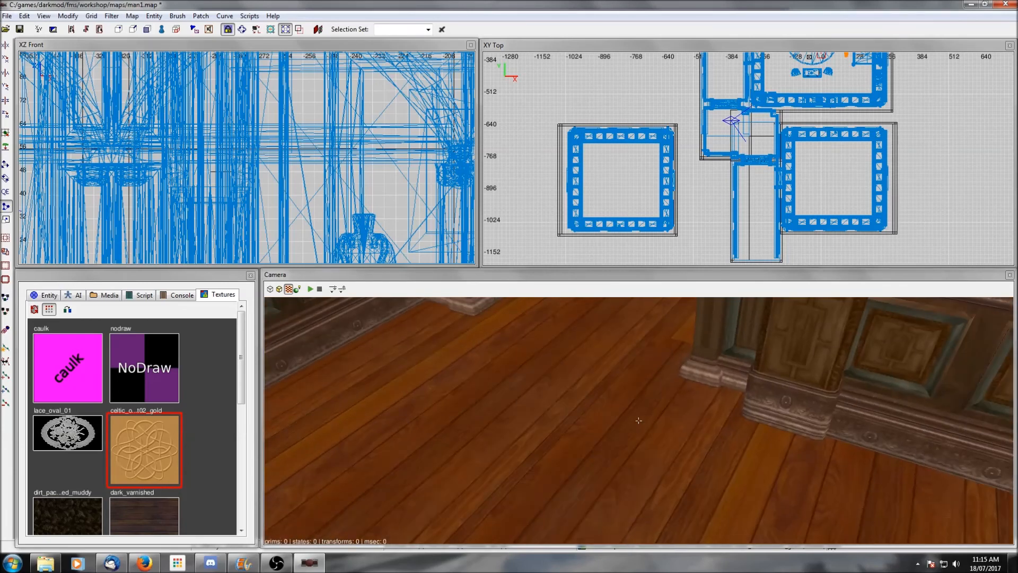
right_click(778, 420)
right_click(778, 420)
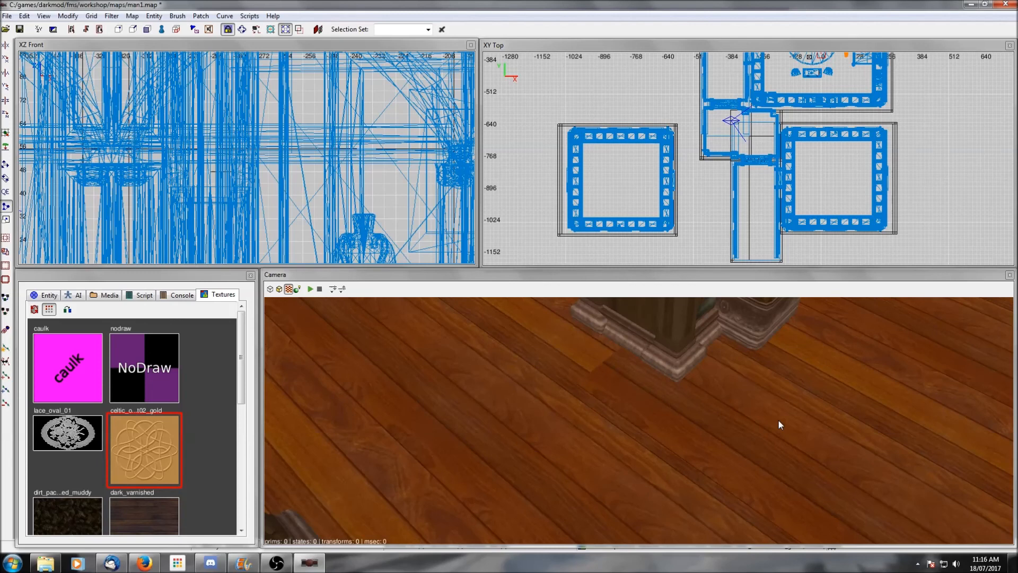
shift+click(625, 369)
right_click(625, 369)
right_click(625, 368)
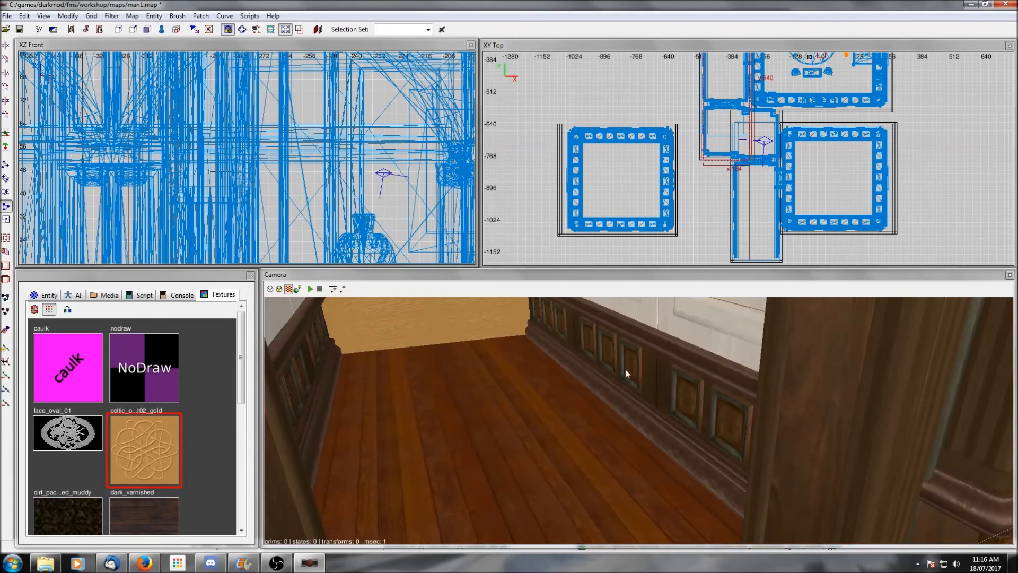
right_click(625, 369)
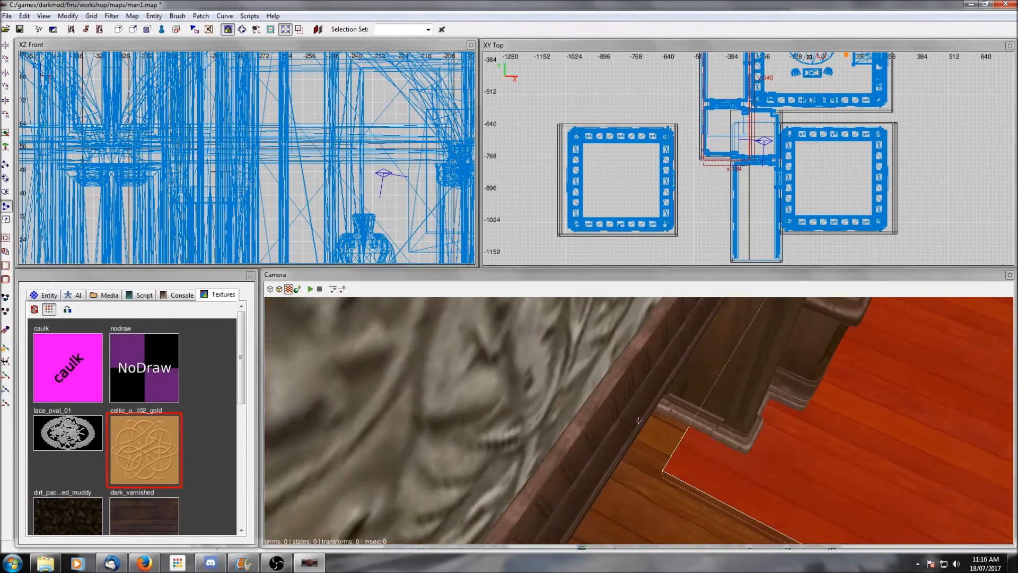
right_click(625, 369)
key(Escape)
right_click(625, 369)
right_click(625, 369)
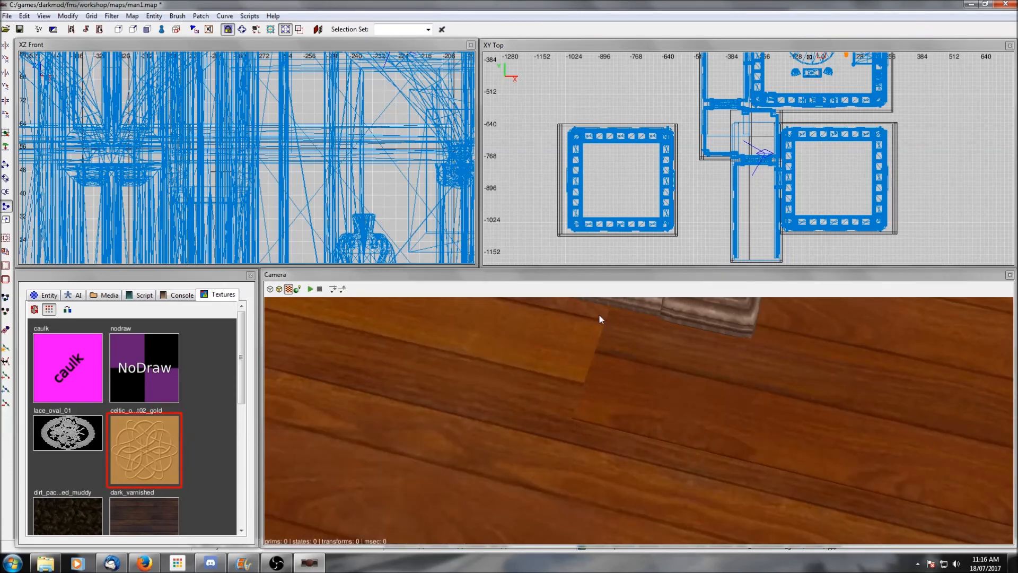
right_click(783, 398)
right_click(782, 400)
right_click(783, 400)
right_click(778, 401)
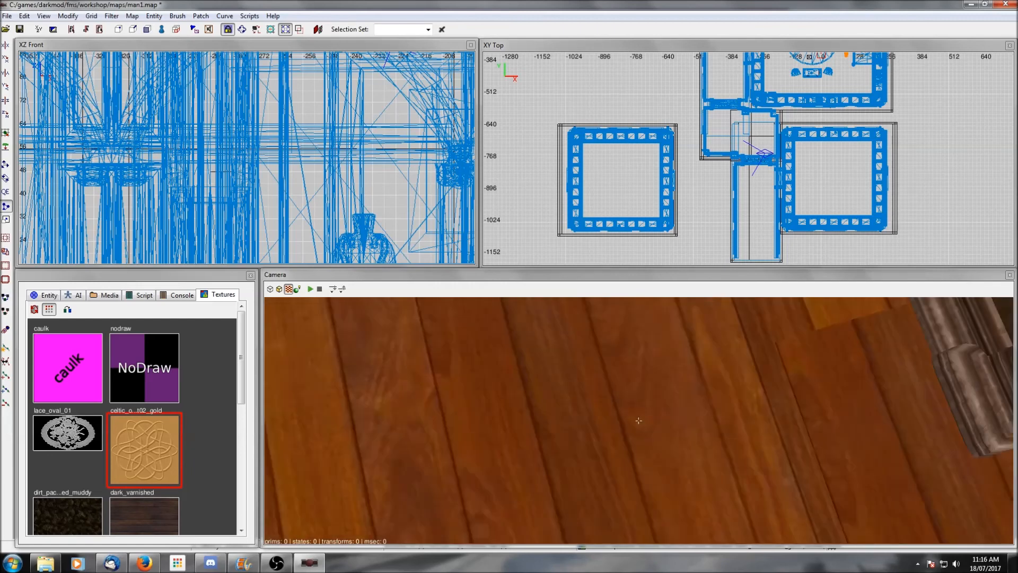
right_click(778, 400)
right_click(638, 420)
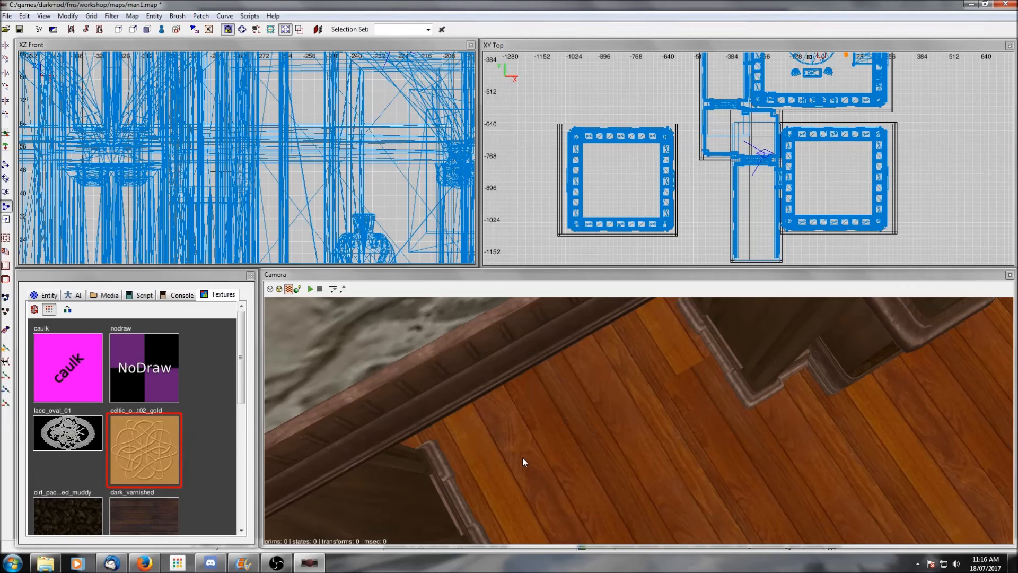
Copy the shader from the doorway floor face and paste it onto the adjoining hallway floor face so the boards align
shift+click(616, 362)
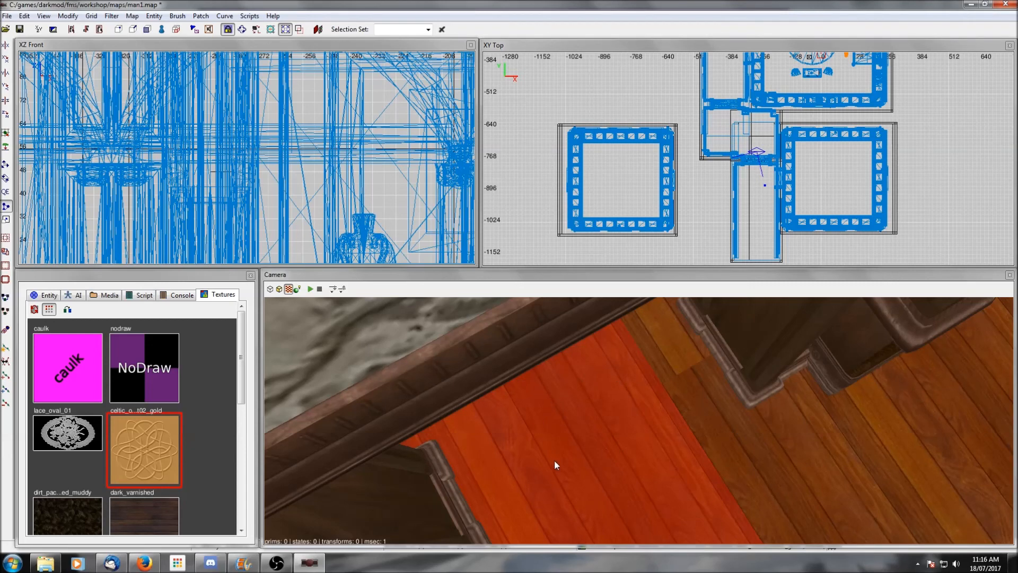
click(24, 16)
click(32, 189)
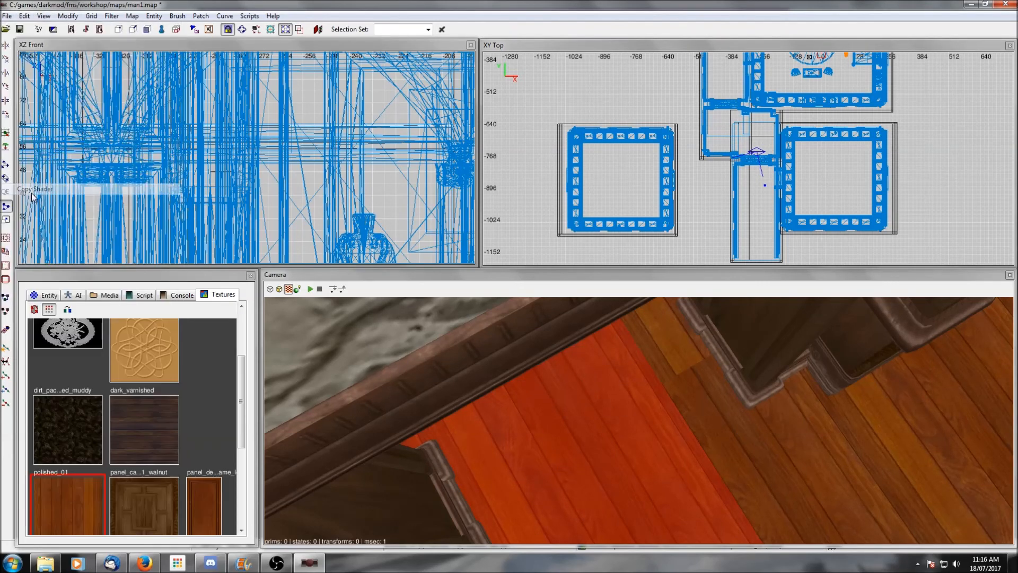
ctrl+shift+click(638, 373)
ctrl+shift+click(705, 402)
click(24, 16)
click(36, 202)
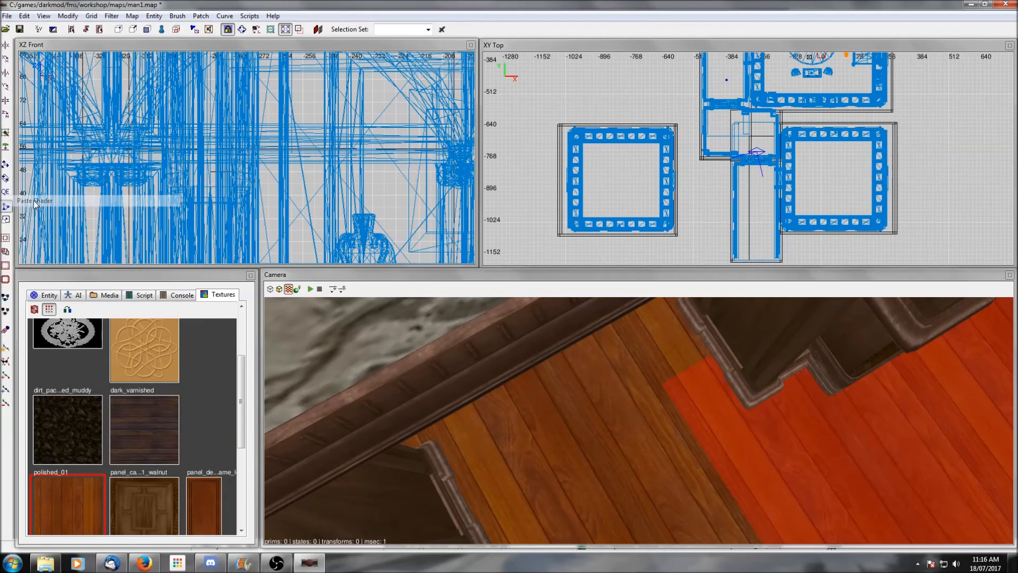
scroll(656, 427, up, 4)
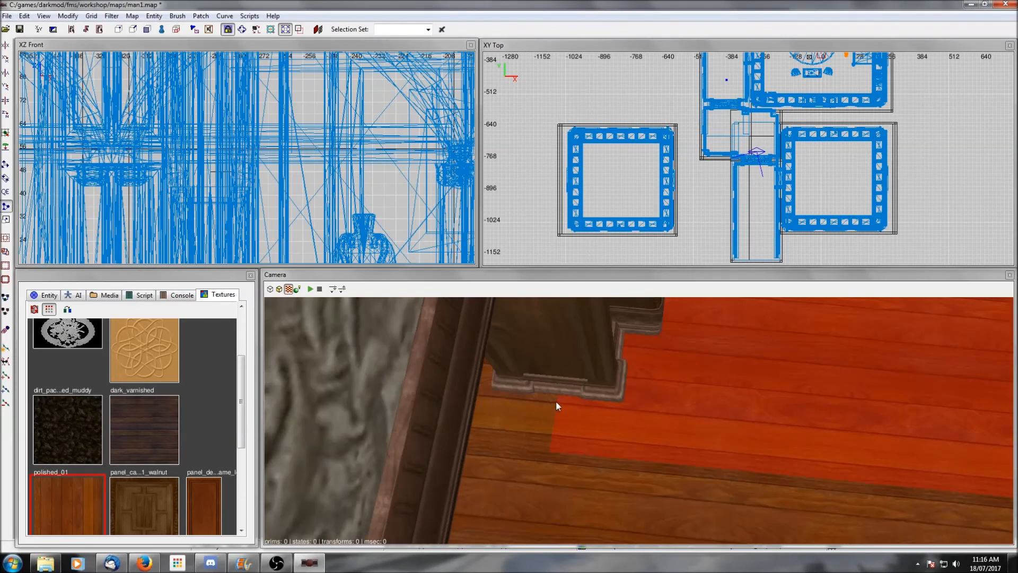
ctrl+shift+click(732, 464)
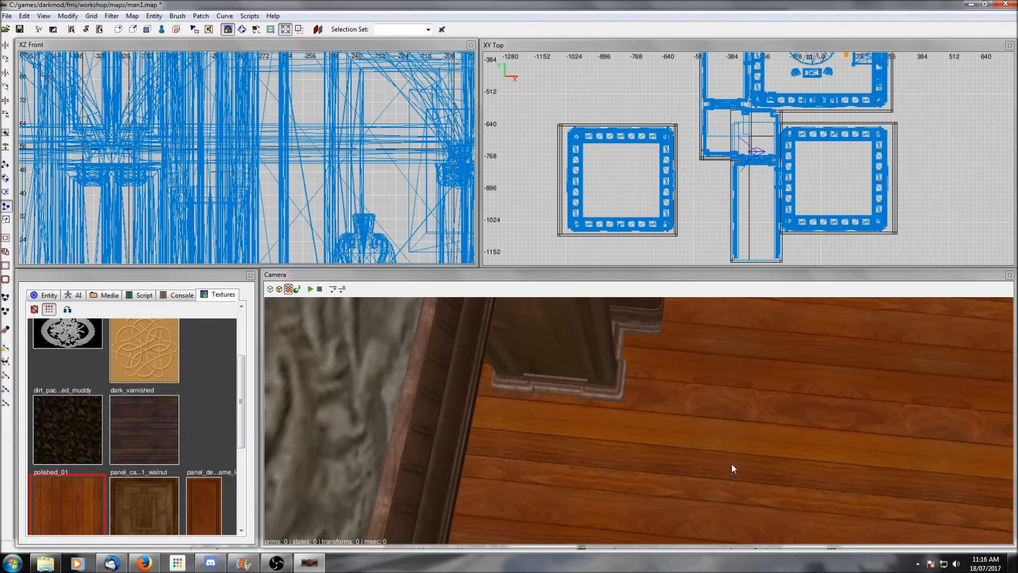
right_click(732, 464)
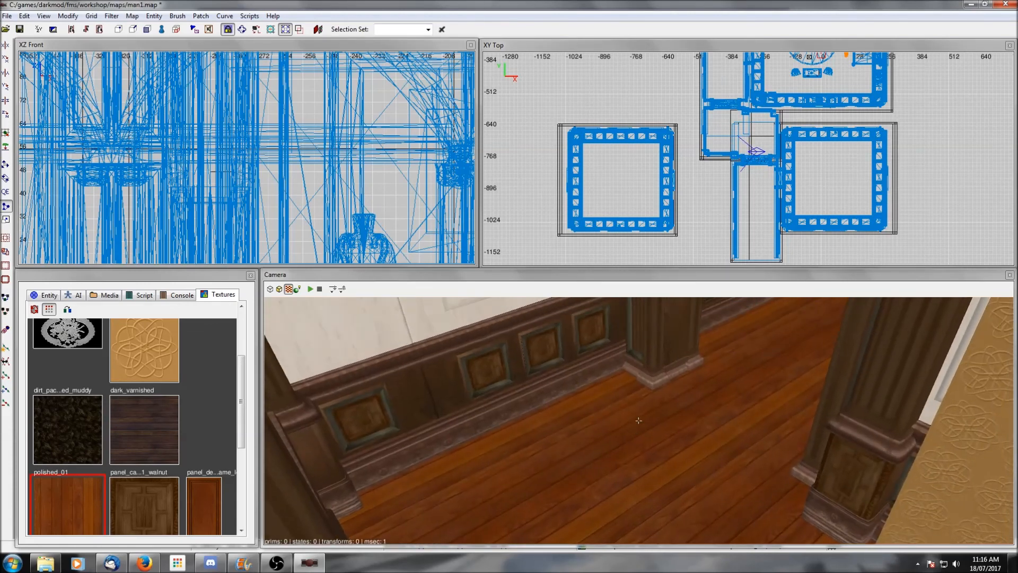
right_click(731, 463)
right_click(731, 463)
right_click(729, 452)
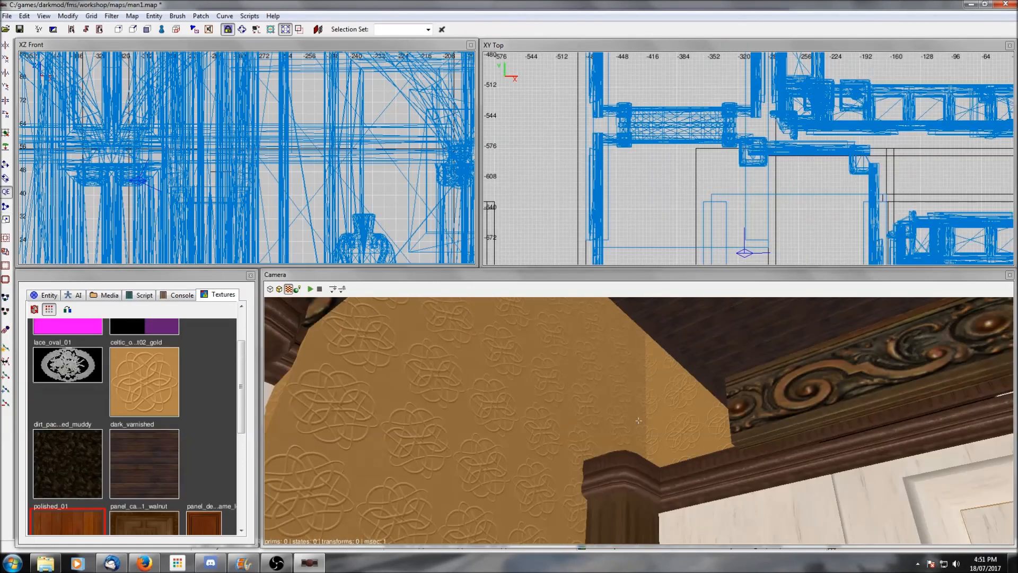
Revert the combined ceiling and carved trim entity at the hallway corner to worldspawn
right_click(542, 466)
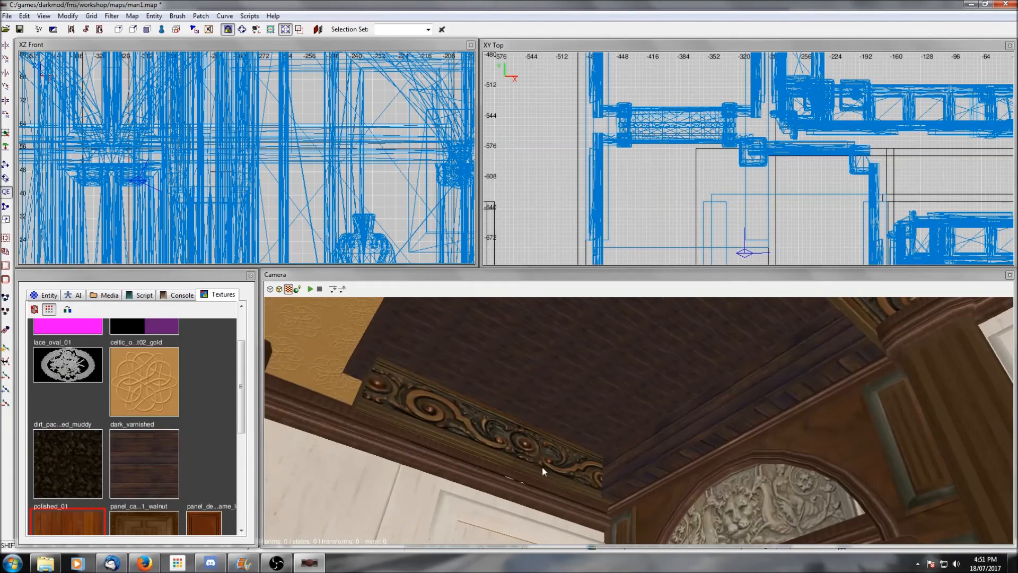
shift+click(549, 452)
right_click(649, 182)
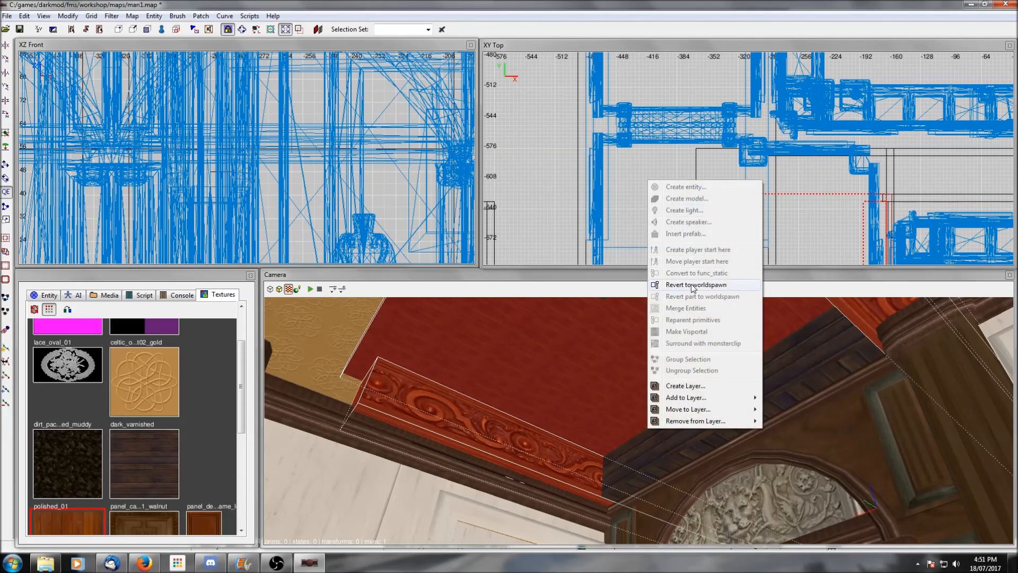
click(691, 285)
key(Escape)
Extend the ceiling brush at the hallway corner to about y -552 so it covers the gap along the wall
shift+click(518, 438)
right_drag(748, 154, 677, 189)
key(Escape)
shift+click(622, 361)
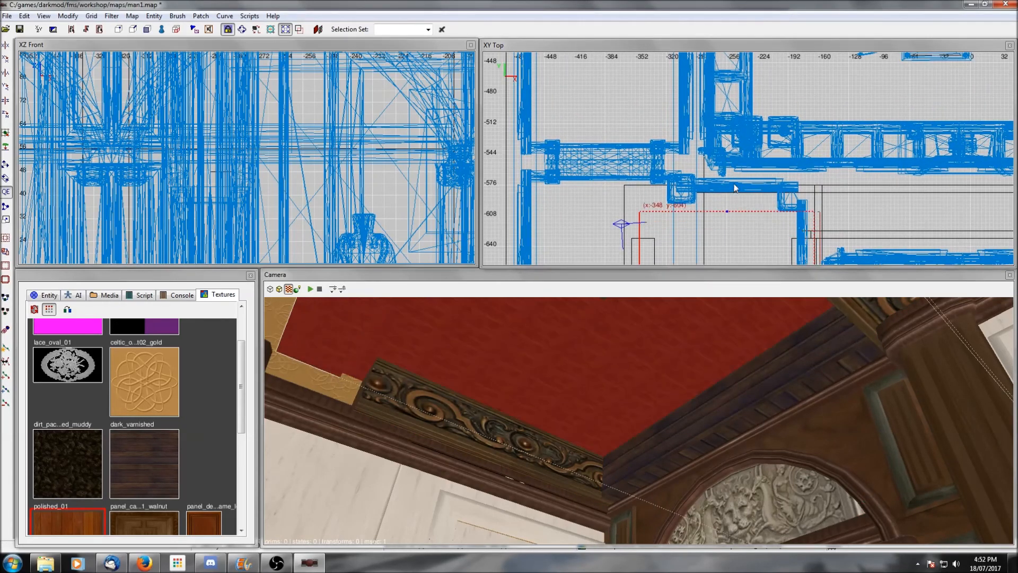
right_click(695, 351)
right_click(695, 351)
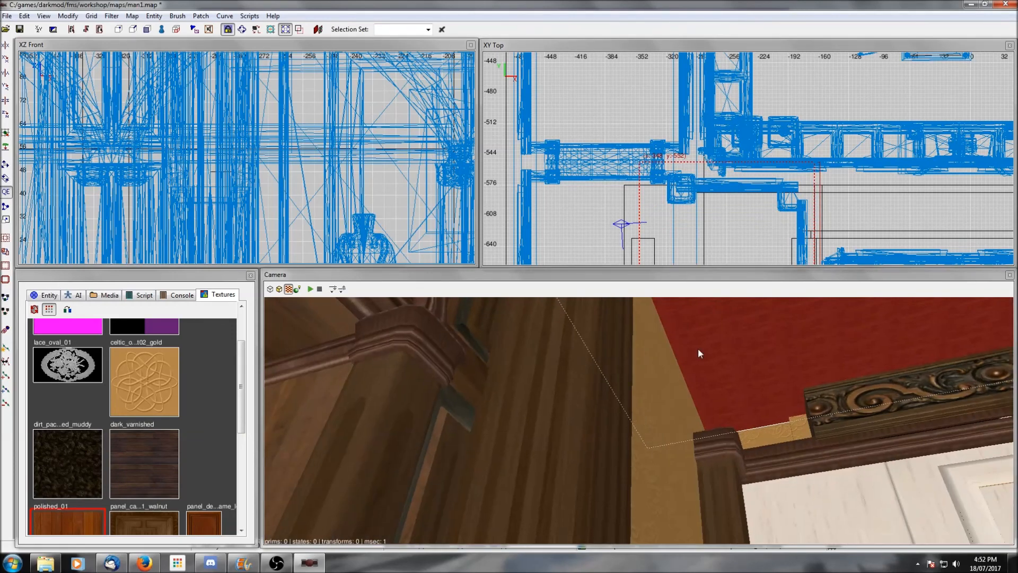
Lengthen the carved trim brush along the side wall to y -580 so it reaches the corner pillar
key(Escape)
right_click(695, 351)
right_click(696, 351)
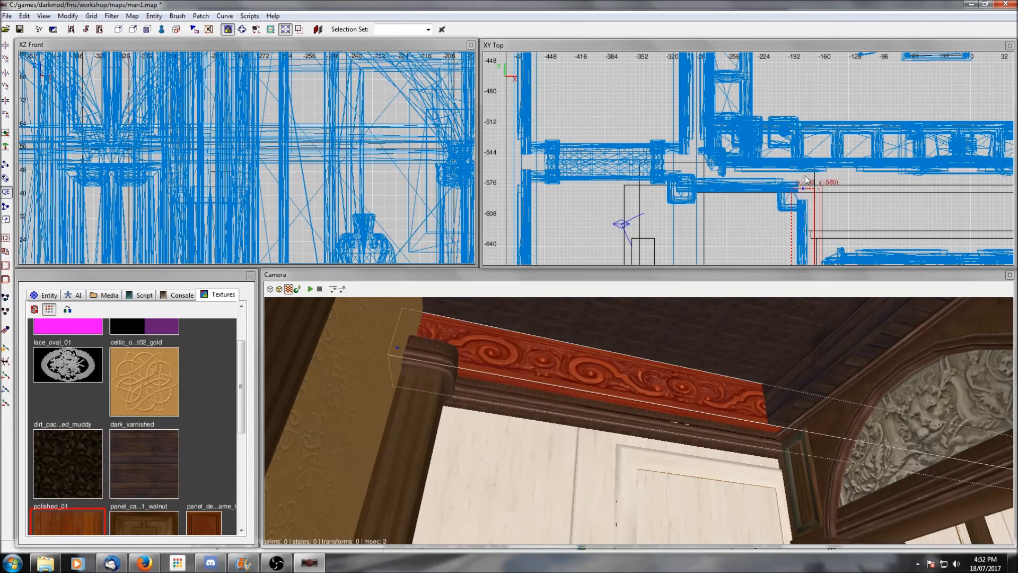
right_click(669, 374)
right_click(670, 375)
right_click(670, 375)
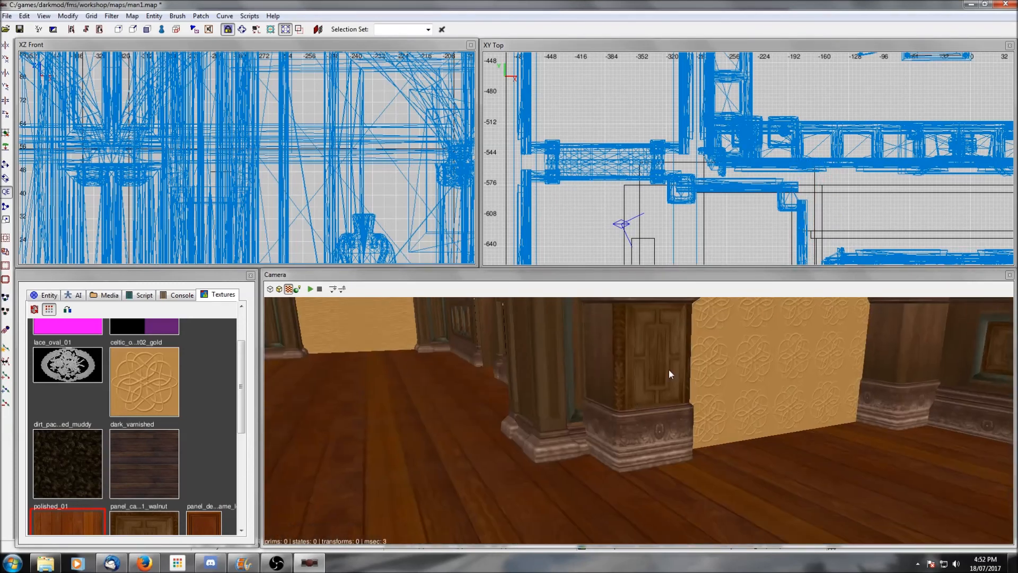
Move the 576-unit-long gold wall brush back slightly so the wall panel between the pillars stands in front of it
shift+click(746, 392)
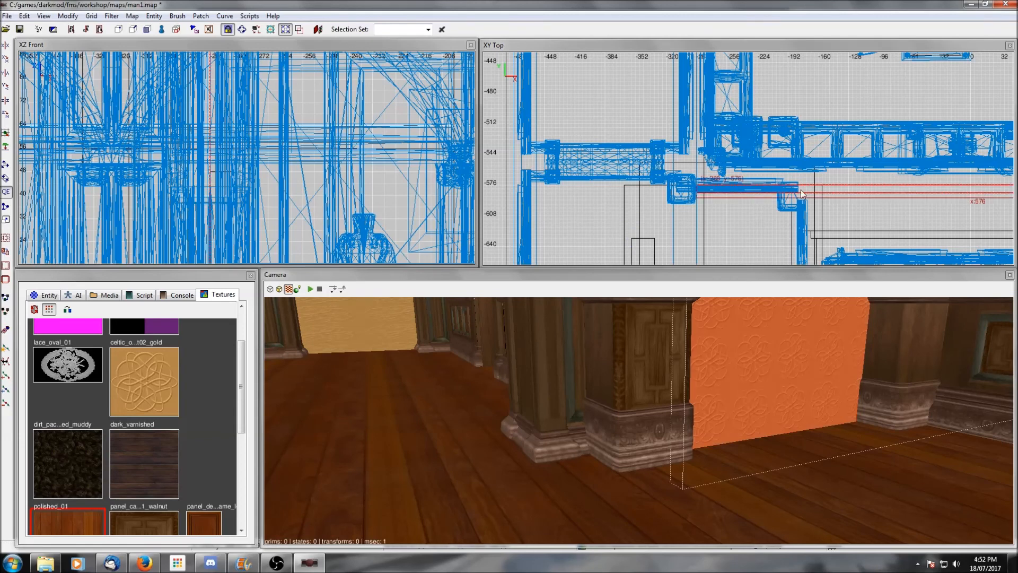
scroll(801, 192, up, 2)
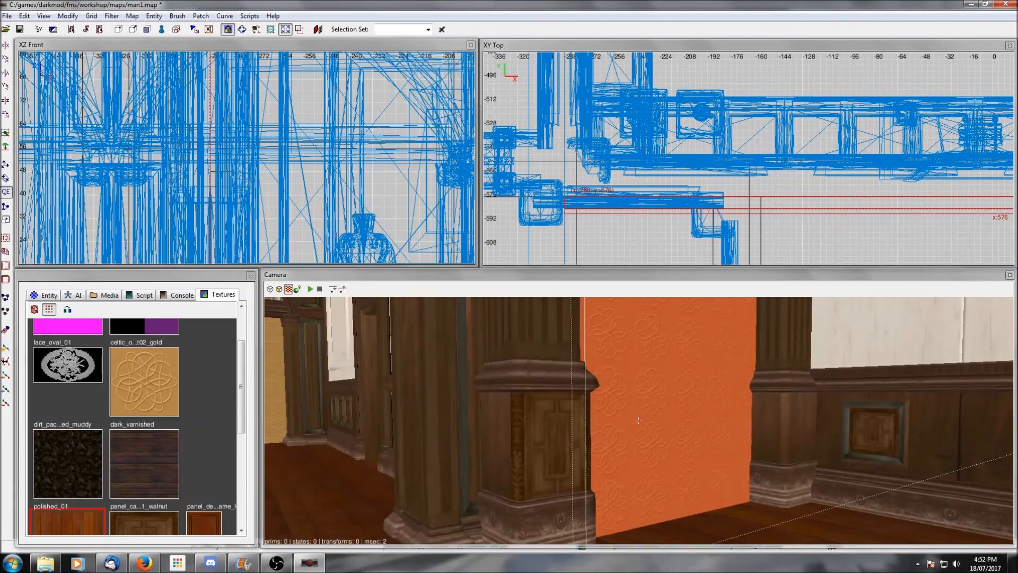
key(h)
key(shift+h)
shift+click(726, 420)
right_drag(628, 231, 694, 212)
scroll(628, 232, up, 1)
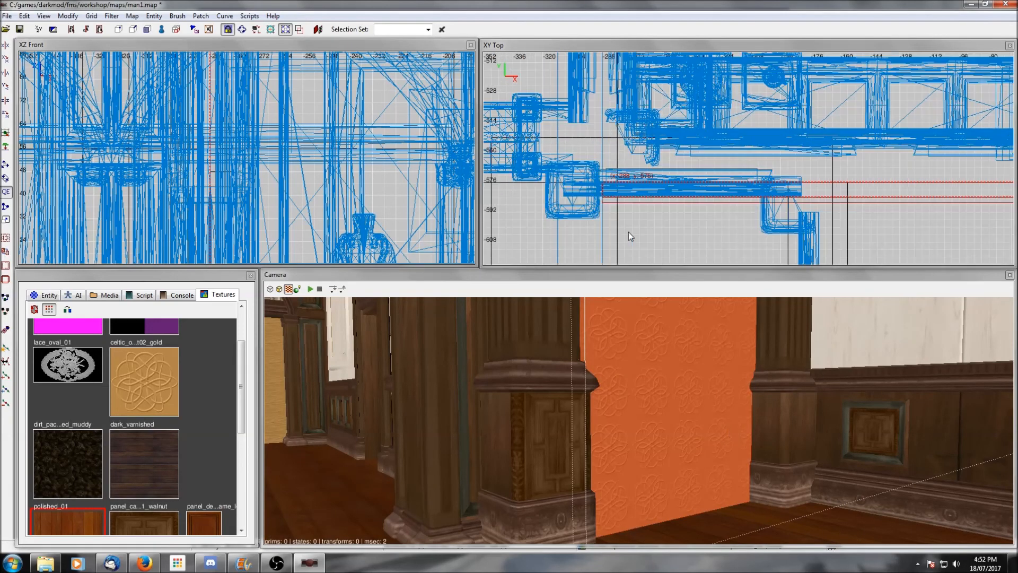
scroll(752, 232, down, 5)
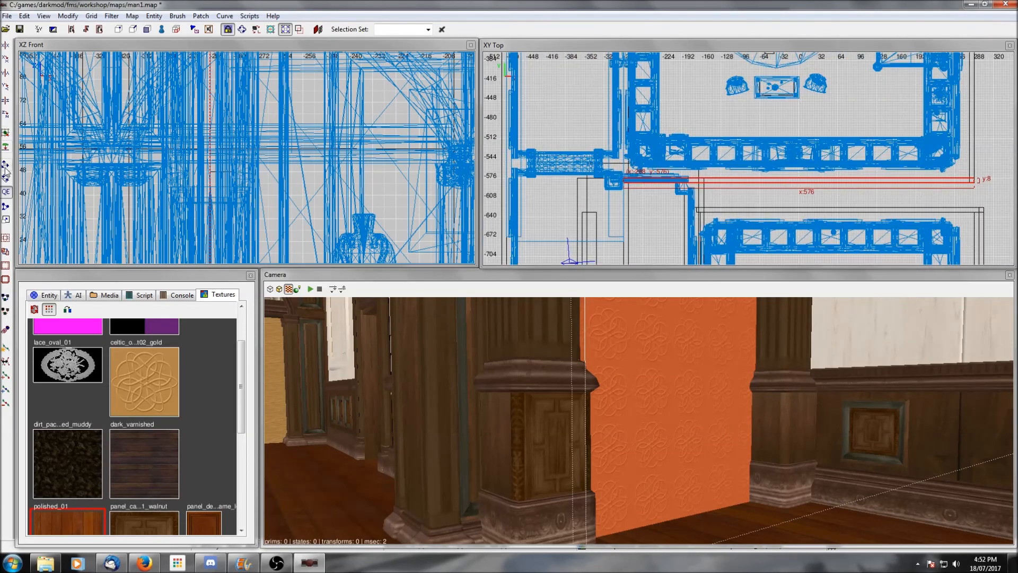
click(6, 166)
drag(798, 154, 798, 151)
key(Escape)
shift+click(713, 489)
drag(742, 496, 758, 483)
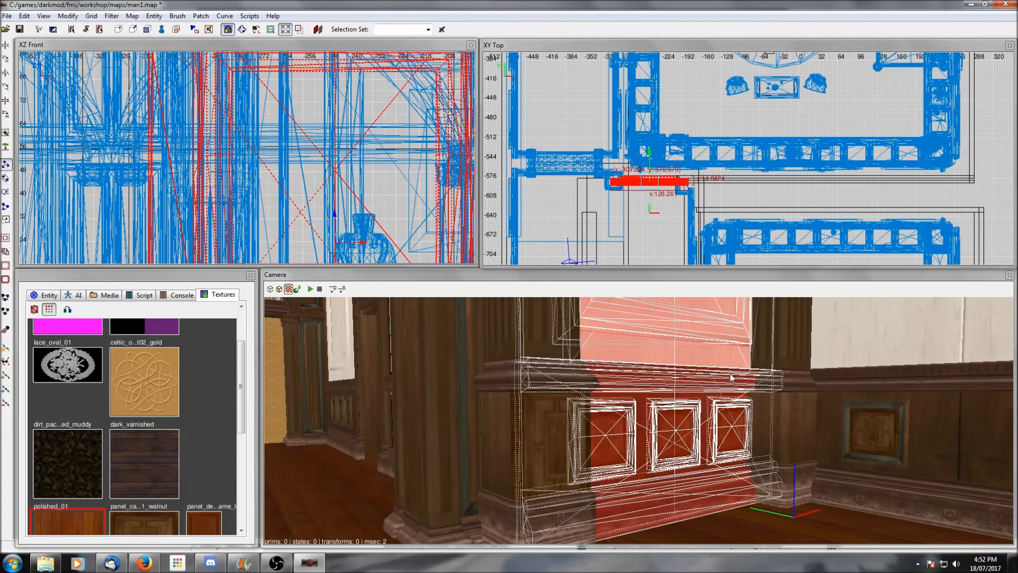
key(Escape)
Revert the adjoining hallway's ceiling and trim entity to worldspawn and shorten the trim brush beside the pillar to end at the doorway
right_click(758, 481)
right_click(758, 481)
shift+click(780, 410)
right_click(609, 145)
click(645, 250)
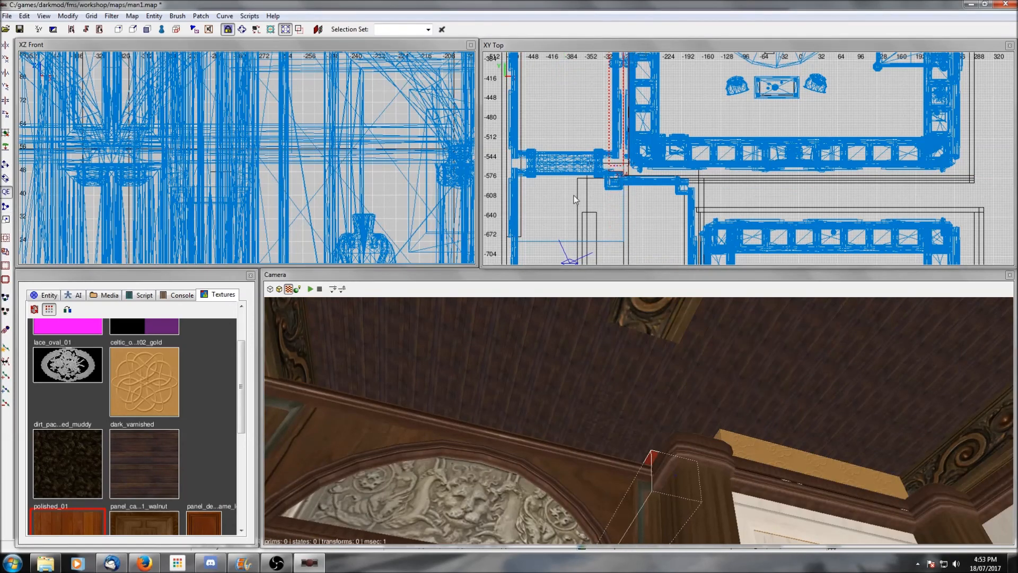
key(Escape)
Shorten the trim brush on the opposite wall of that hallway so it ends at the doorframe
right_drag(573, 195, 678, 195)
right_click(487, 418)
right_click(487, 418)
right_click(679, 354)
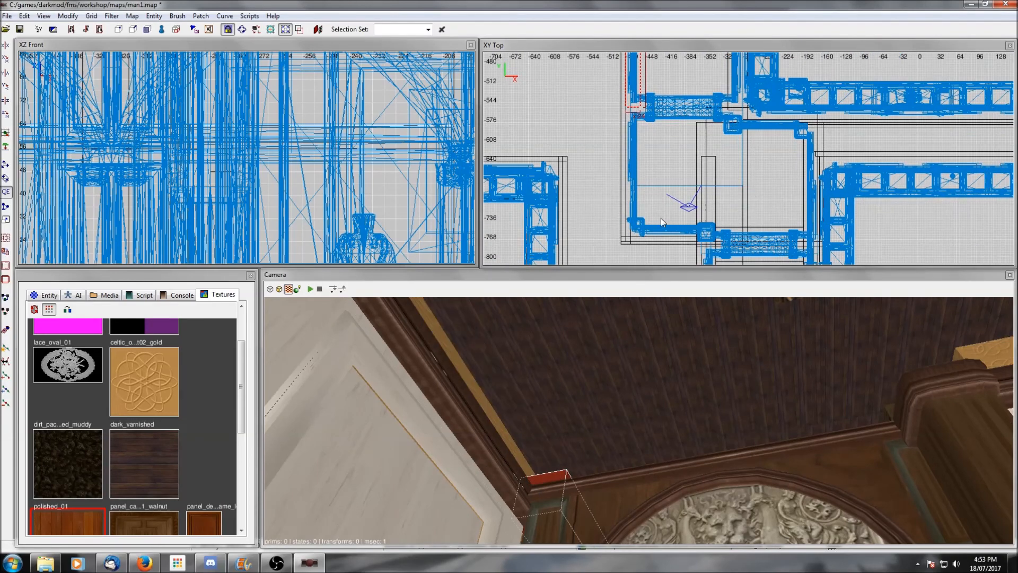
Shorten the other hallway's trim brush beside its doorframe so that it ends at y -756
shift+click(638, 419)
right_click(638, 420)
right_drag(708, 71, 713, 95)
drag(713, 94, 713, 164)
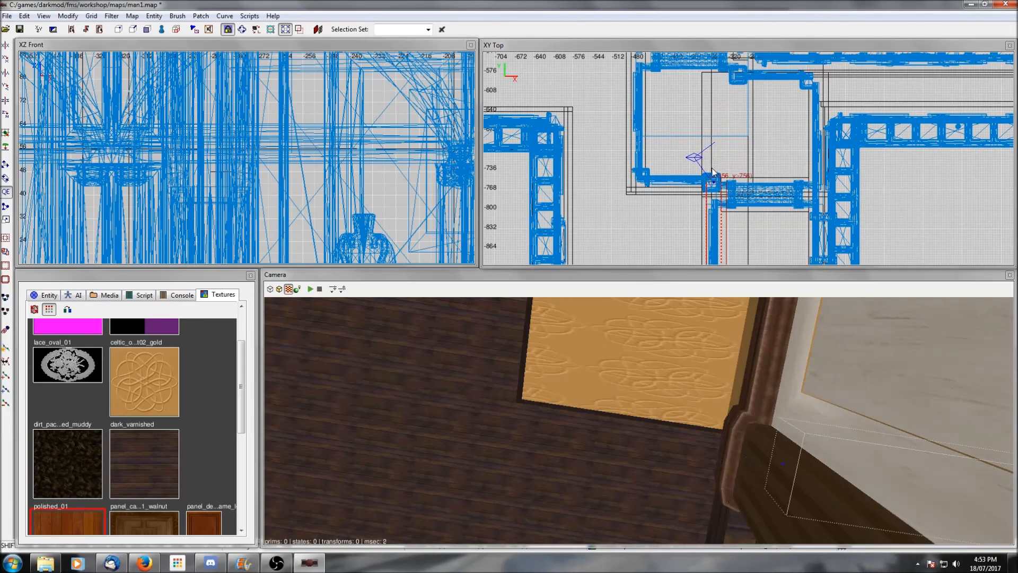
key(Escape)
Block out a 120 by 20 unit trim brush along the wall from x -308, y -568, and isolate it with the adjoining carved trim
right_click(730, 494)
right_click(730, 494)
shift+click(709, 424)
scroll(822, 74, up, 1)
right_drag(822, 75, 800, 153)
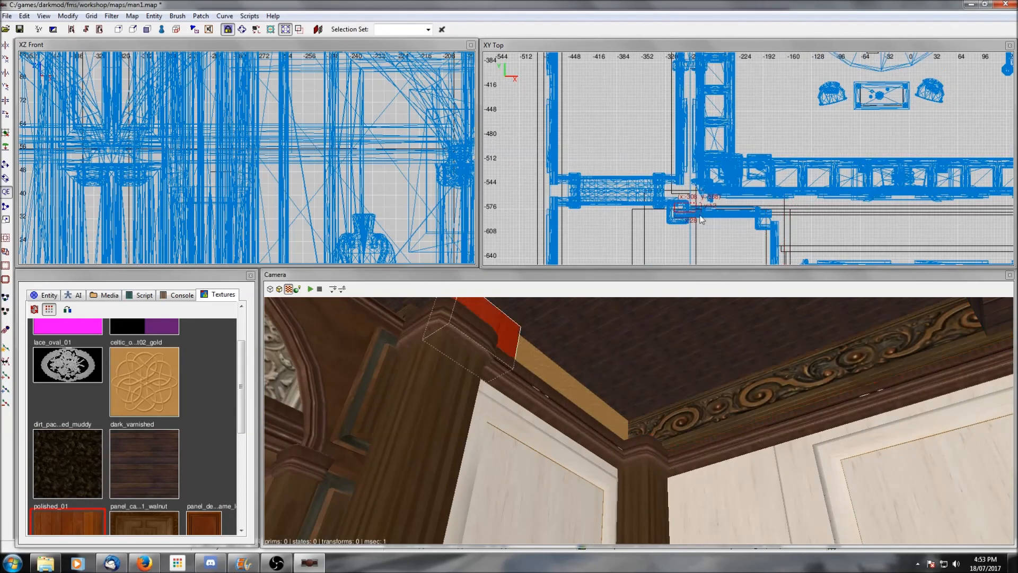
key(ctrl+shift+h)
shift+click(698, 412)
scroll(763, 212, up, 4)
right_drag(740, 239, 726, 178)
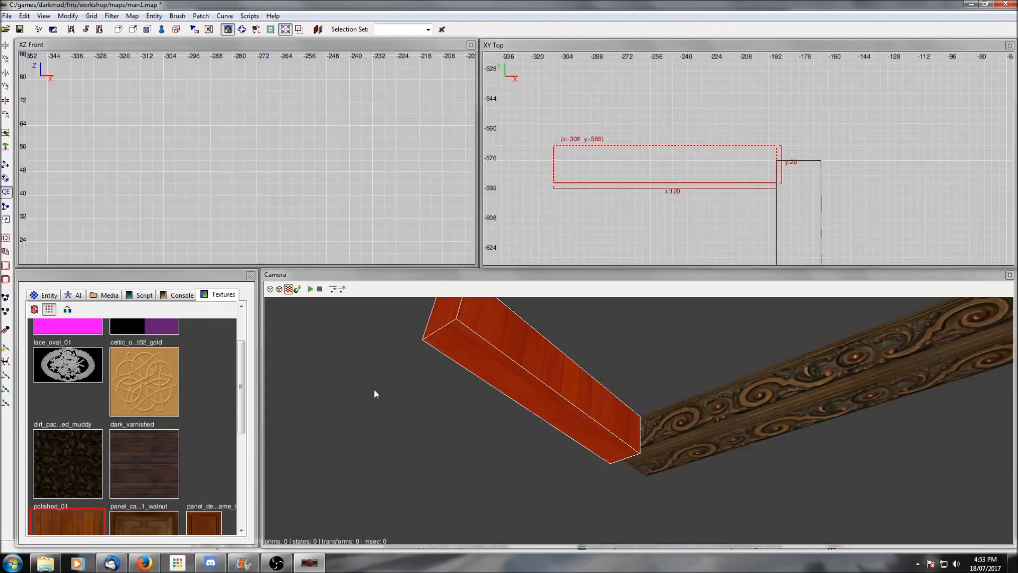
Copy the carved trim shader from the adjoining trim brush onto the new trim brush and show all hidden objects again
click(25, 16)
click(43, 187)
key(Escape)
shift+click(536, 381)
click(24, 16)
click(43, 201)
key(Escape)
ctrl+shift+click(515, 391)
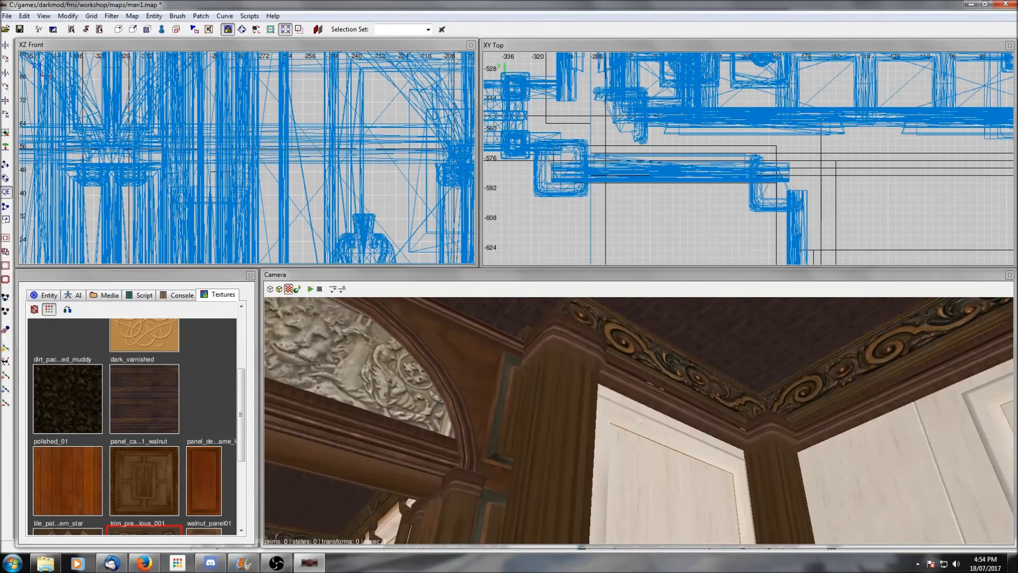
Adjust the end of the new wall trim brush so that it fits against the doorway pillar
shift+click(646, 156)
key(Escape)
shift+click(804, 345)
scroll(598, 175, down, 2)
right_drag(598, 175, 762, 186)
mouse_move(762, 186)
mouse_down()
mouse_move(574, 180)
mouse_move(772, 186)
mouse_up()
right_drag(761, 356, 676, 444)
key(Escape)
Position a 144-unit-wide carved trim piece above the doorway arch, with its corner near x -456, y -524
shift+click(677, 444)
scroll(753, 106, down, 6)
key(w)
drag(763, 71, 734, 153)
scroll(716, 132, up, 6)
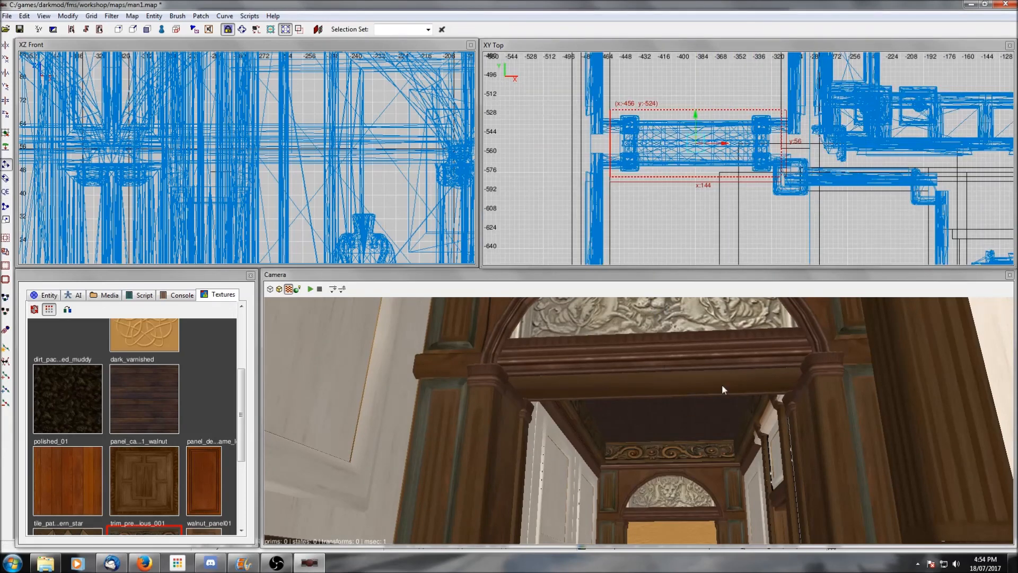
drag(698, 121, 698, 116)
right_drag(698, 403, 698, 371)
key(Escape)
shift+click(901, 353)
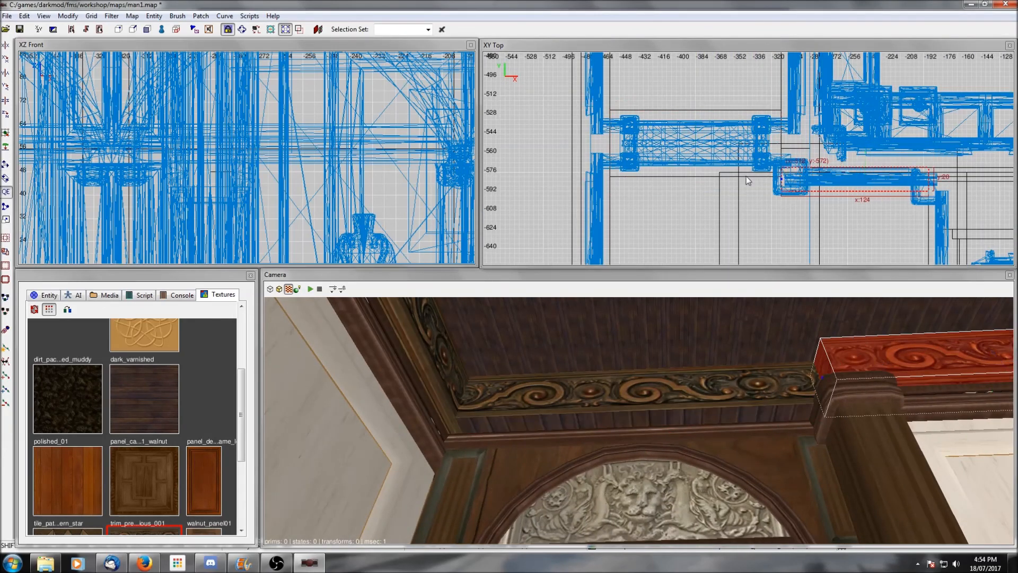
key(Escape)
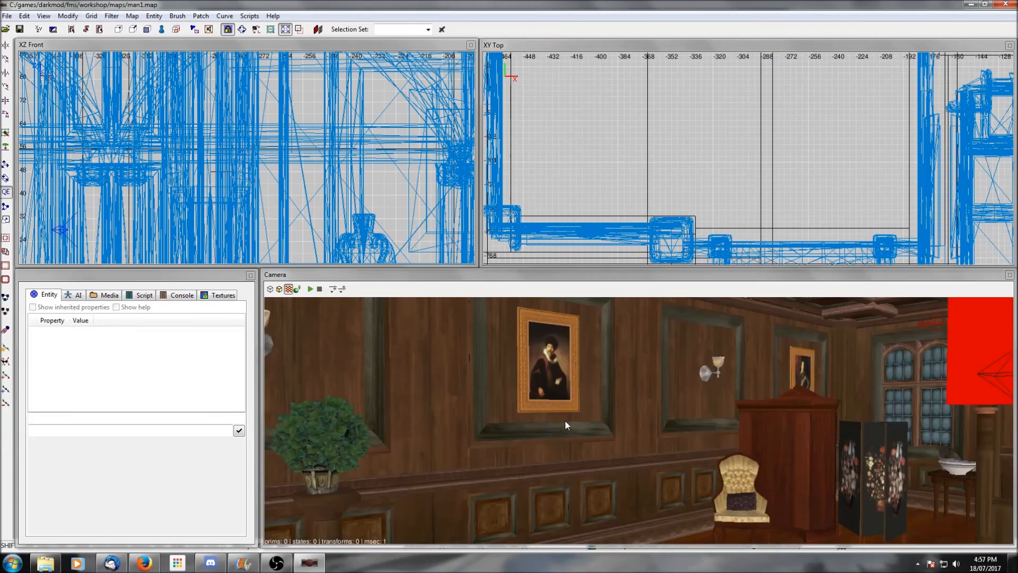
Pick up the mansion_full_walnut skin value from the dark walnut panelled wall in the furnished room
shift+click(565, 419)
click(92, 394)
shift+click(570, 418)
scroll(571, 418, up, 8)
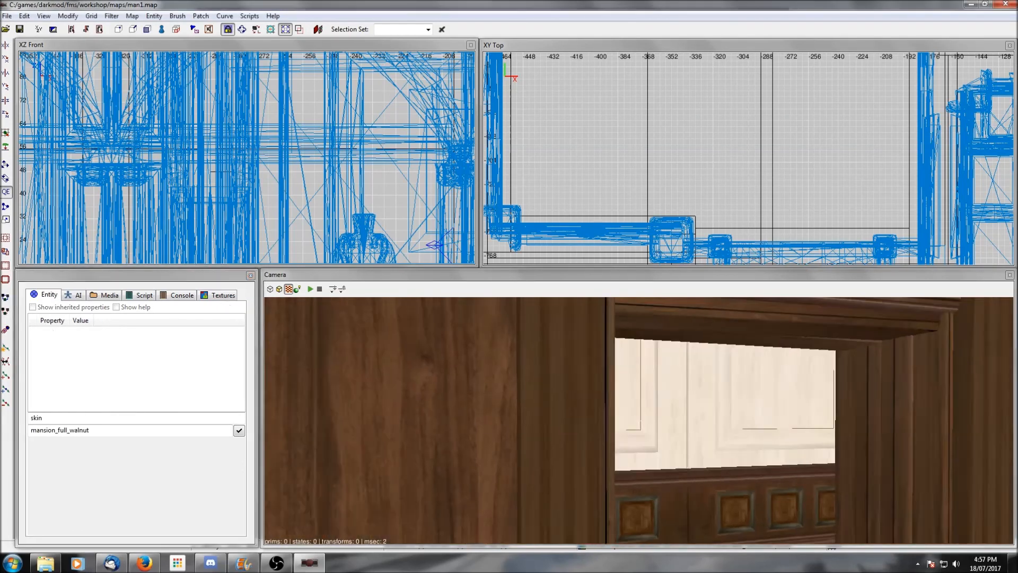
right_click(571, 418)
right_click(571, 414)
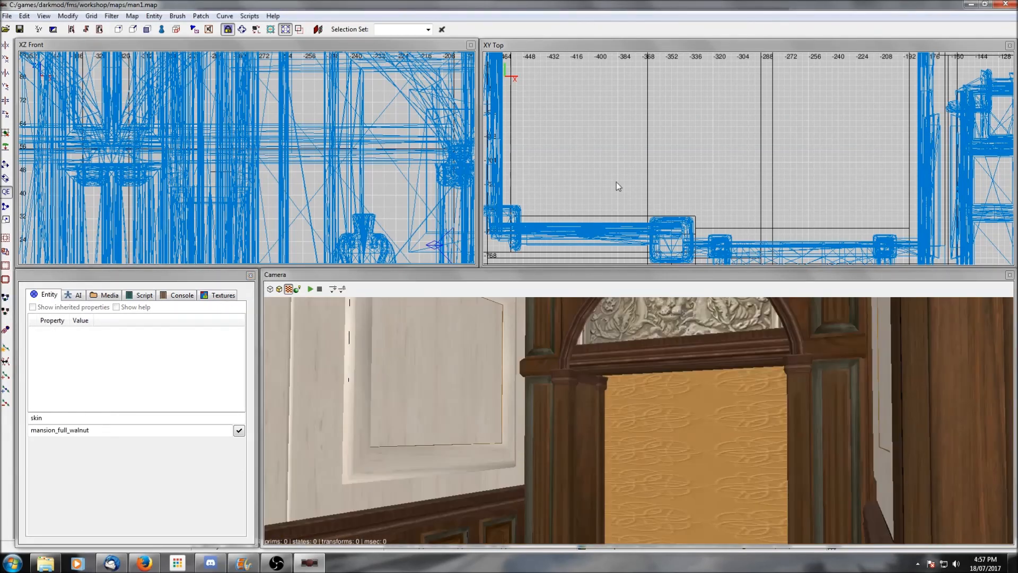
Apply the mansion_full_walnut skin to the white wall panels along the west and south sides of the hallway junction
scroll(616, 182, down, 4)
shift+click(489, 403)
right_click(488, 400)
shift+click(489, 400)
right_click(488, 399)
shift+click(583, 405)
shift+click(517, 414)
right_click(520, 414)
shift+click(520, 415)
right_click(666, 440)
shift+click(666, 441)
right_click(666, 440)
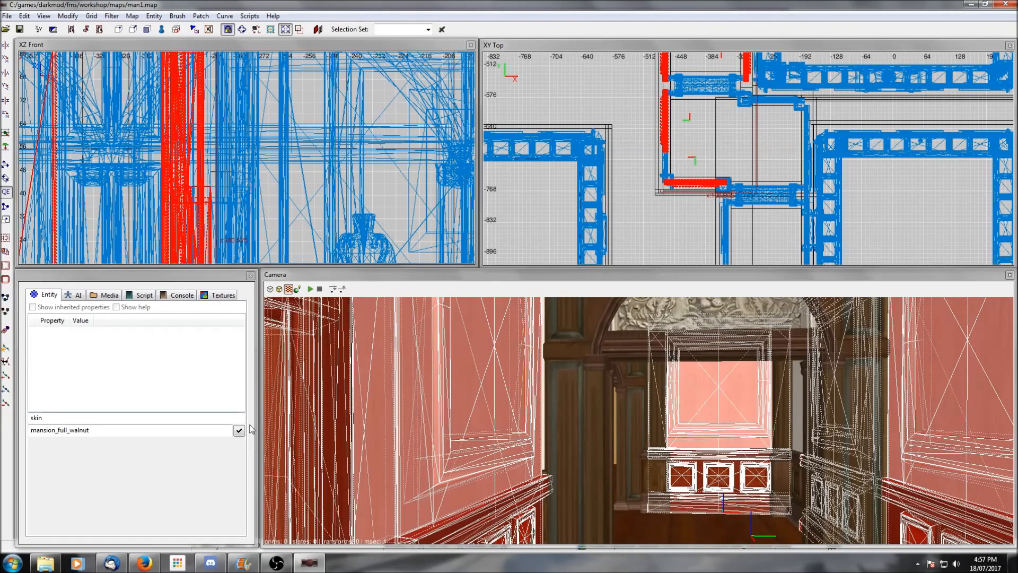
click(239, 430)
right_click(727, 461)
key(Escape)
Apply the mansion_full_walnut skin to the junction's north and east wall panels
right_click(727, 461)
shift+click(727, 461)
right_click(727, 461)
shift+click(501, 429)
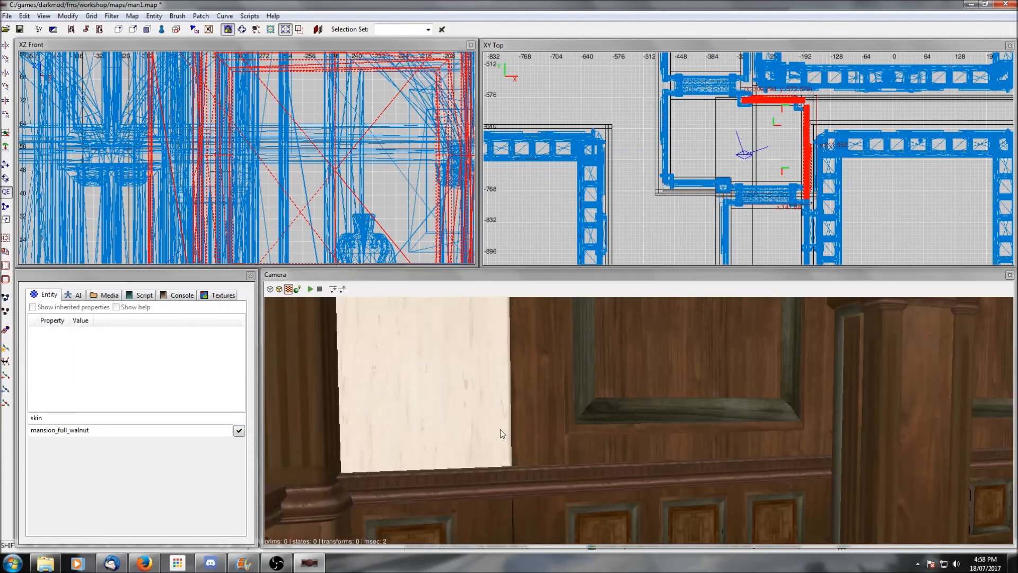
shift+click(501, 429)
click(239, 430)
key(Escape)
Apply the mansion_full_walnut skin to the wall panels on both sides of the corridor south of the junction
right_click(726, 498)
right_click(726, 499)
right_click(726, 498)
right_click(727, 498)
shift+click(526, 495)
shift+click(605, 475)
shift+click(902, 466)
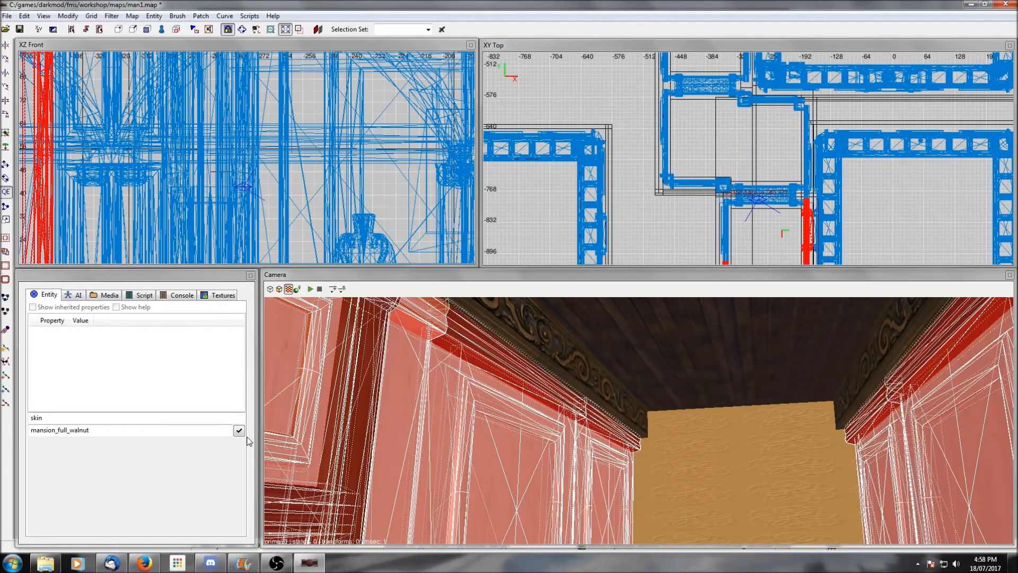
click(239, 430)
key(Escape)
right_click(597, 444)
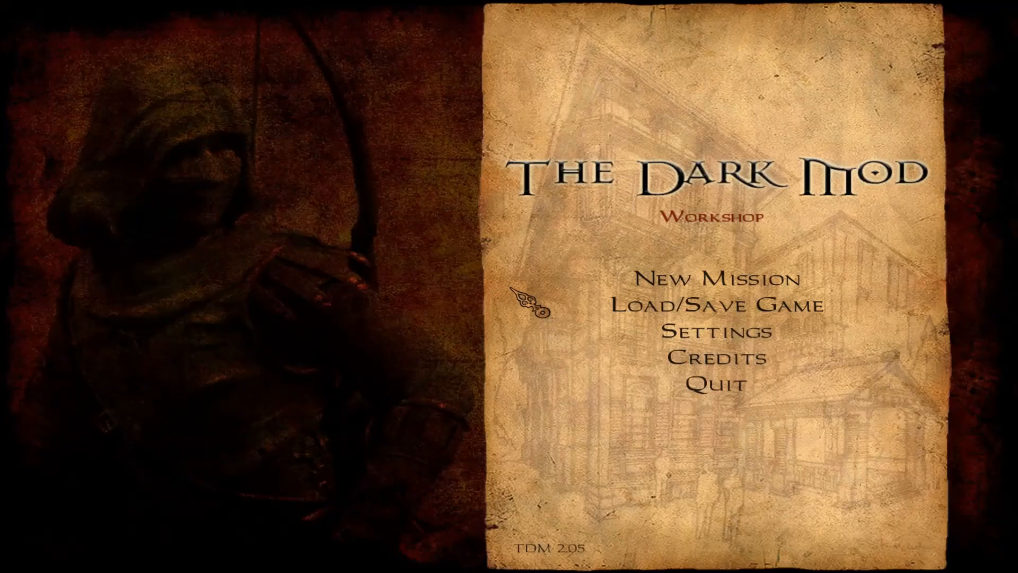
In The Dark Mod, compile the map with the console command dmap man1 and start the mission
key(ctrl+alt+grave)
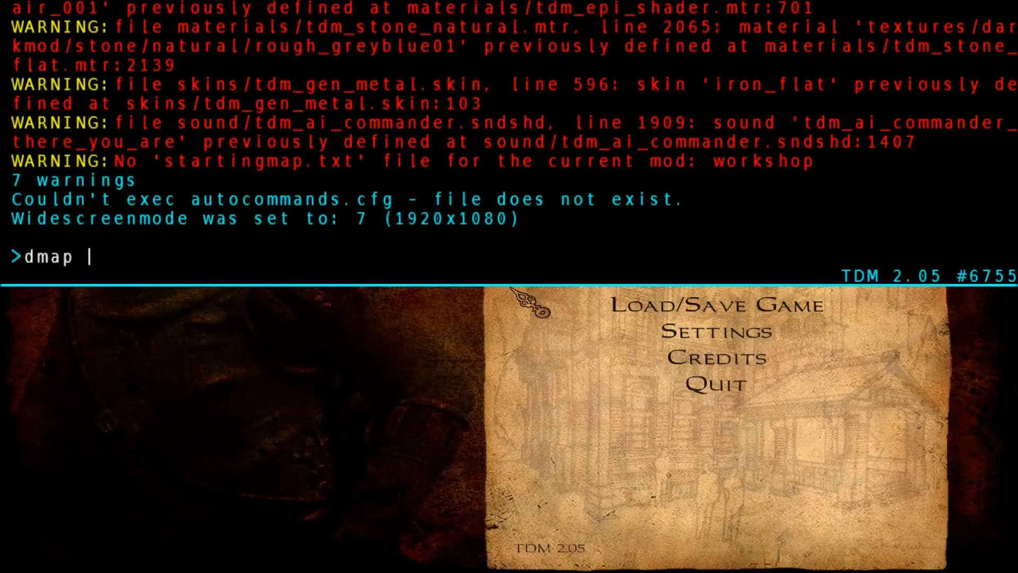
text(dmap man1)
key(Return)
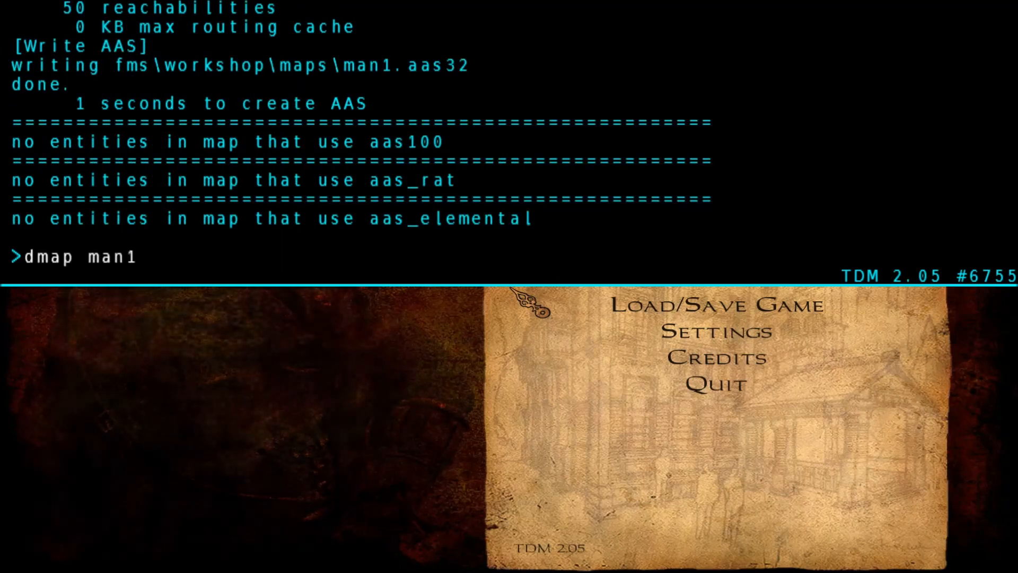
key(grave)
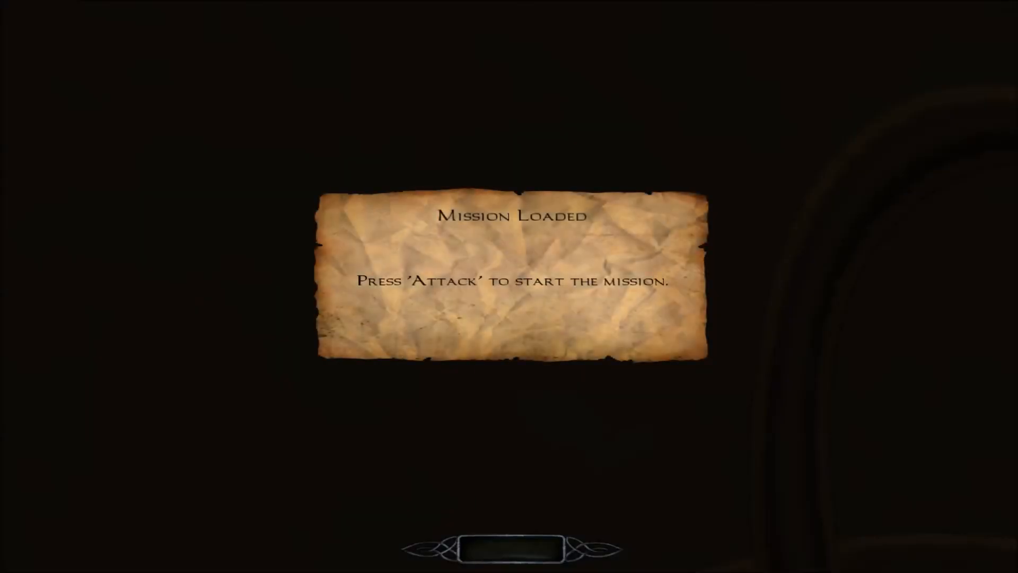
click(509, 286)
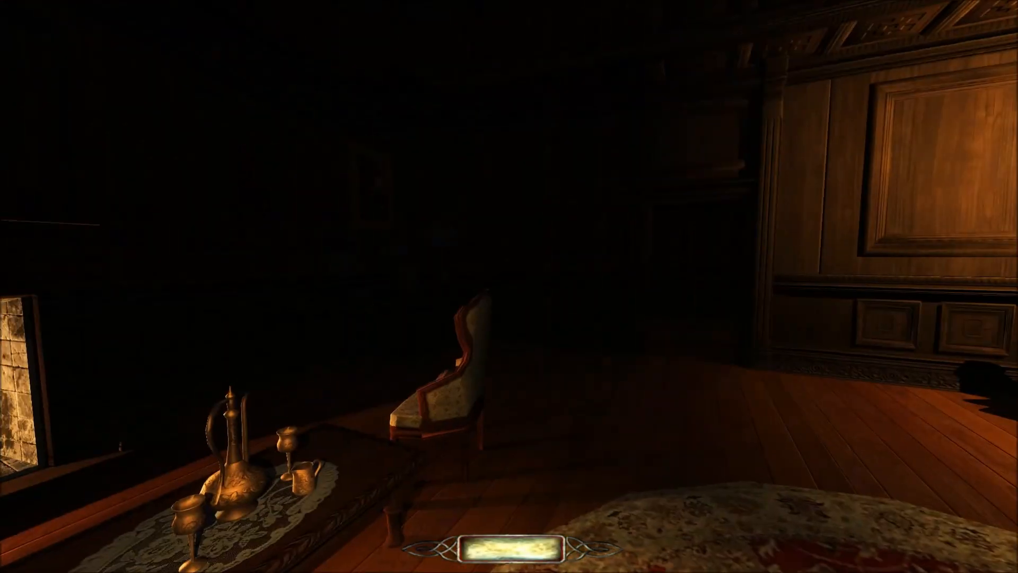
Walk from the furnished room through the dark hallway to inspect the walnut panelling and lighting in-game
key(w)
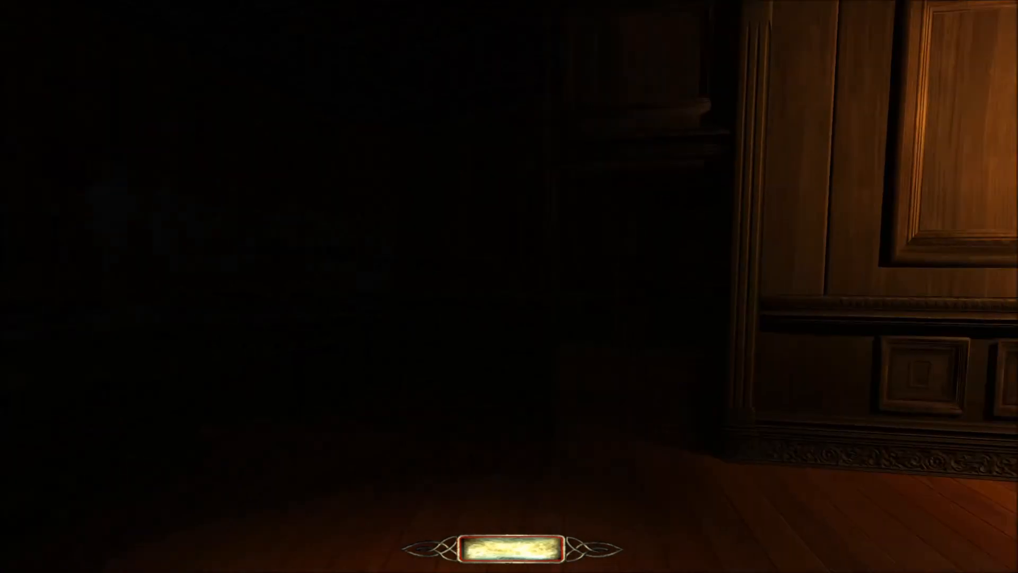
key(w)
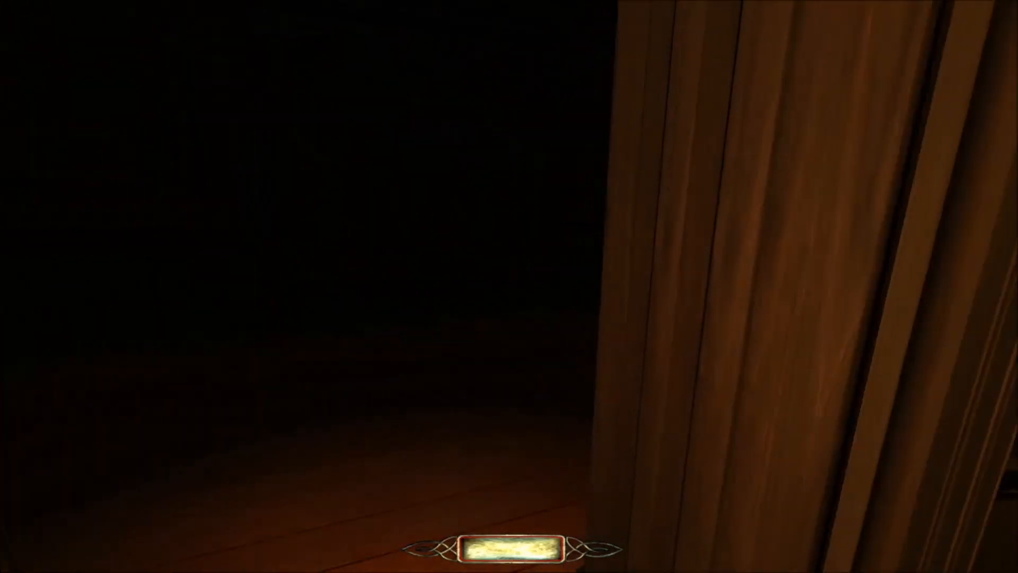
key(w)
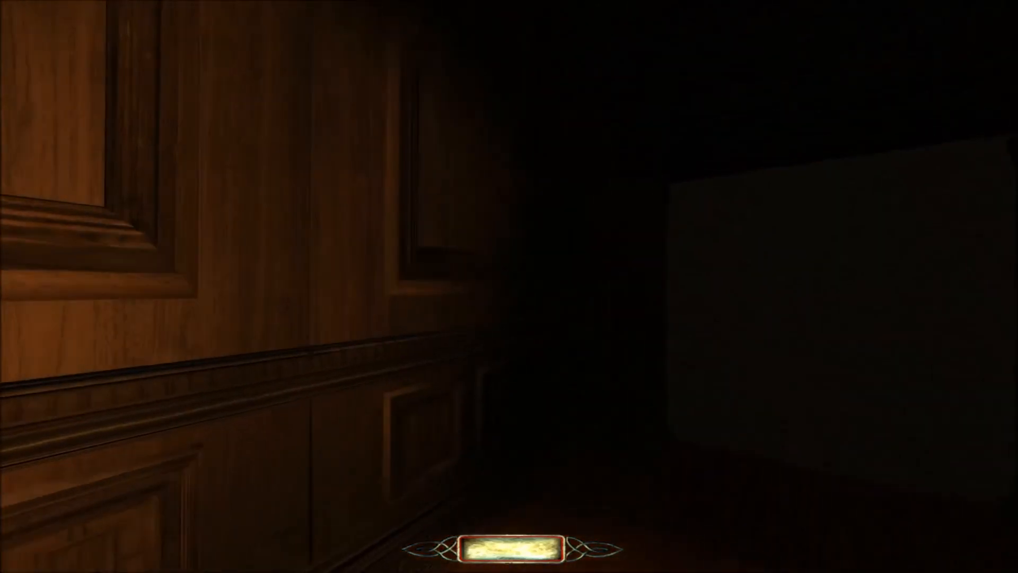
key(w)
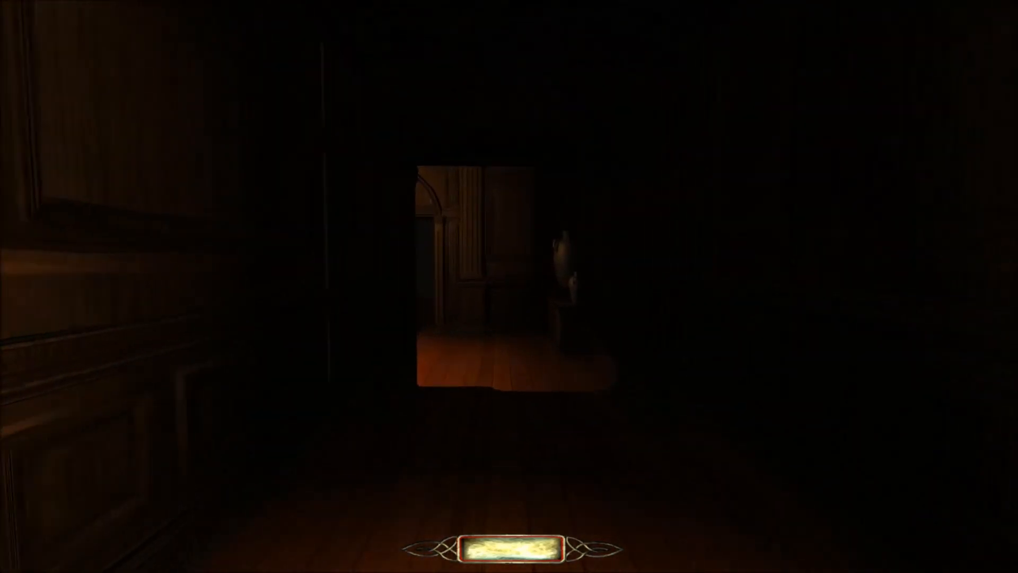
key(w)
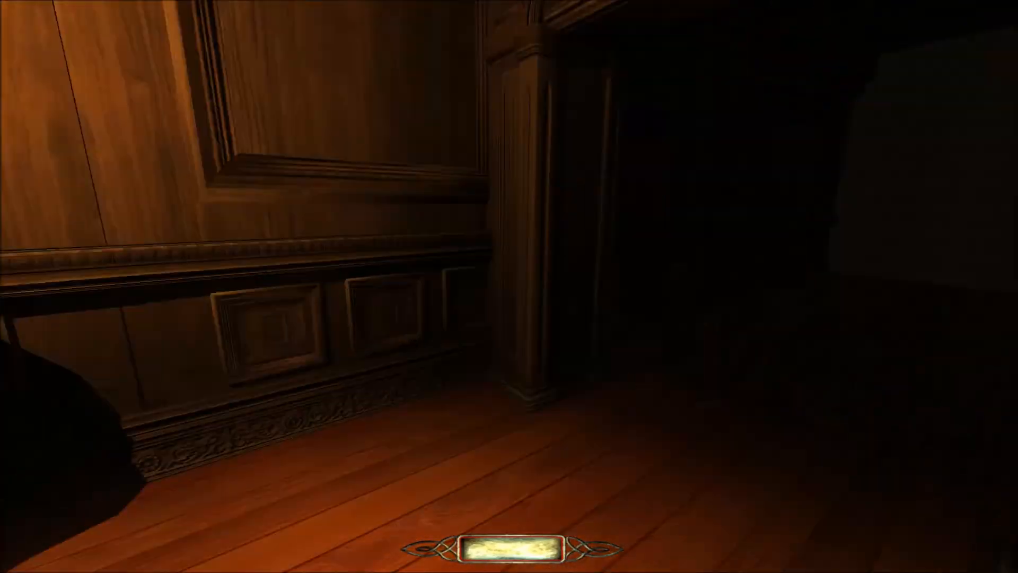
key(w)
key(l)
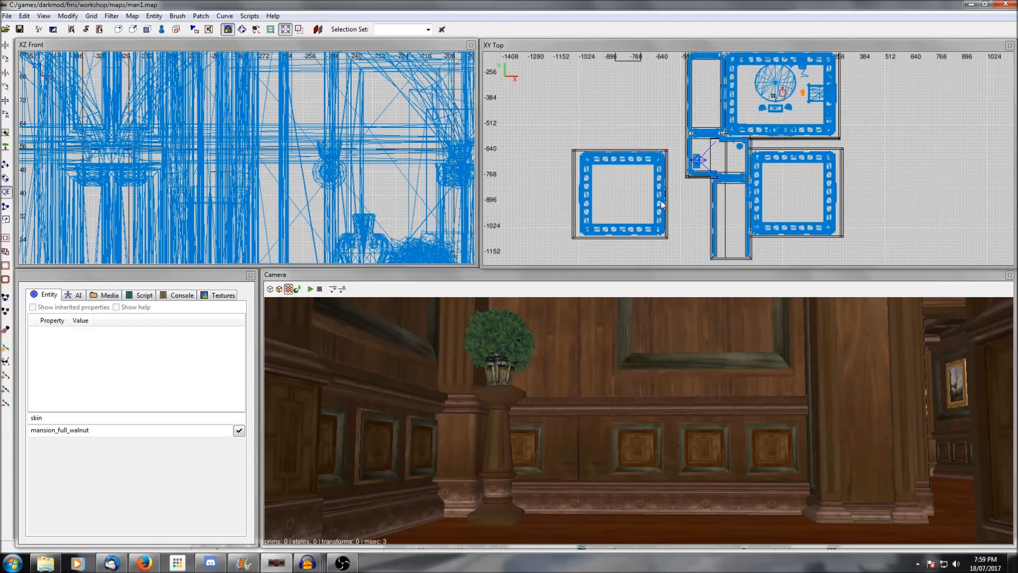
In the map editor, select the whole detached square room on the west and move it against the south corridor's west wall
shift+drag(555, 125, 681, 257)
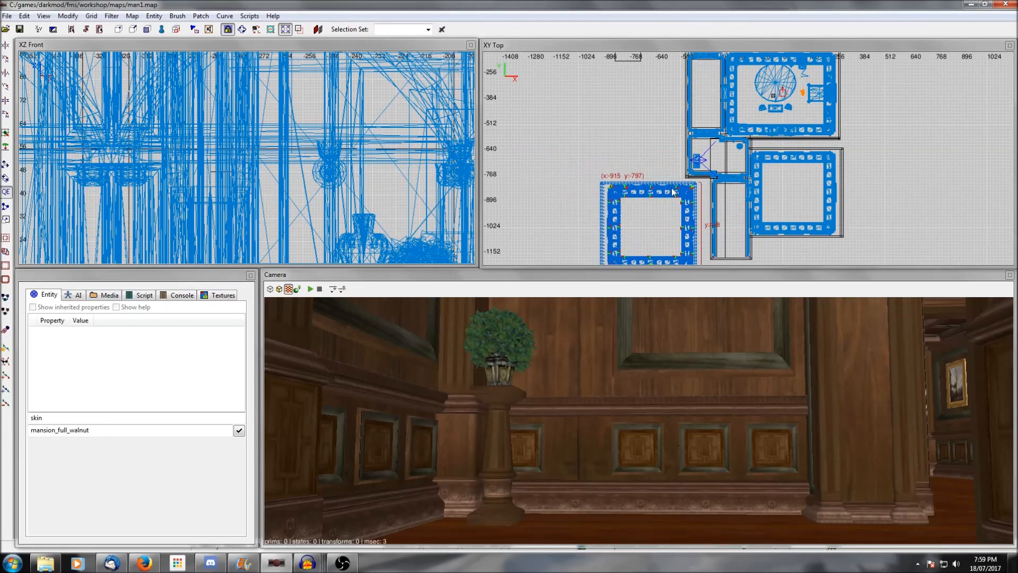
scroll(681, 192, up, 8)
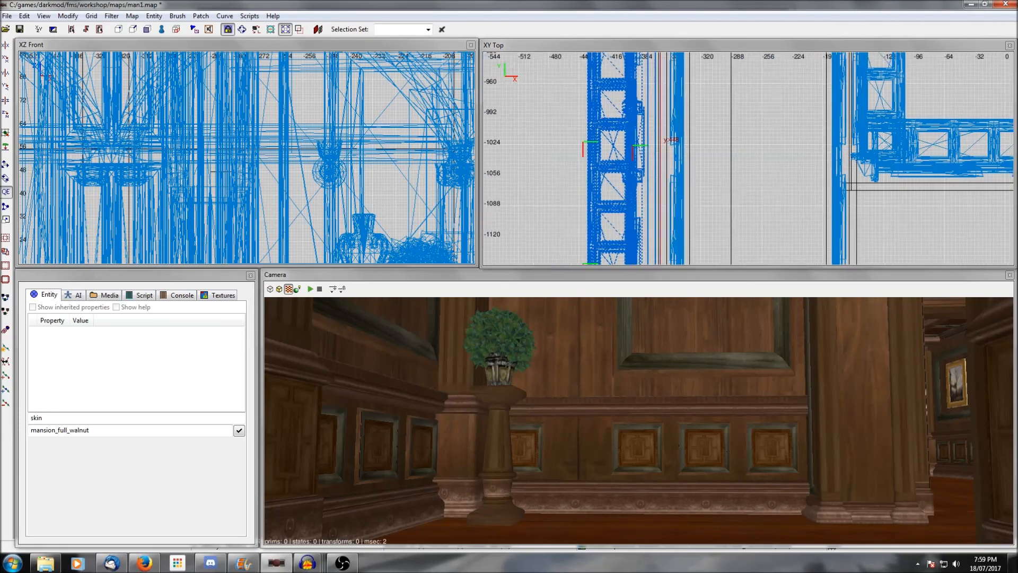
shift+click(658, 126)
right_drag(658, 126, 661, 227)
Replace the model of the southernmost wall module on the corridor's west side with mansion01_door02.lwo
shift+click(667, 175)
right_drag(675, 183, 682, 30)
shift+click(677, 184)
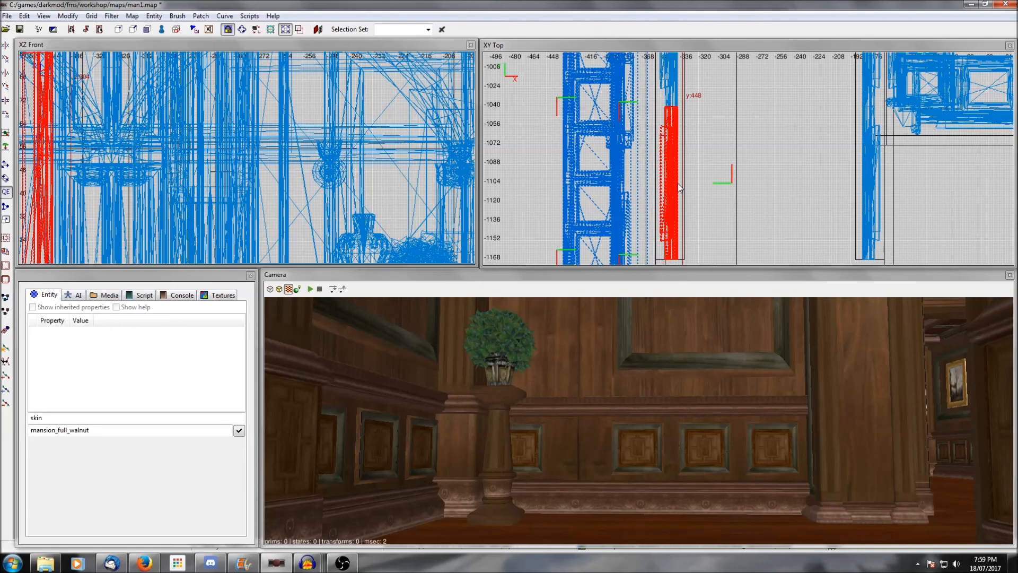
middle_click(785, 195)
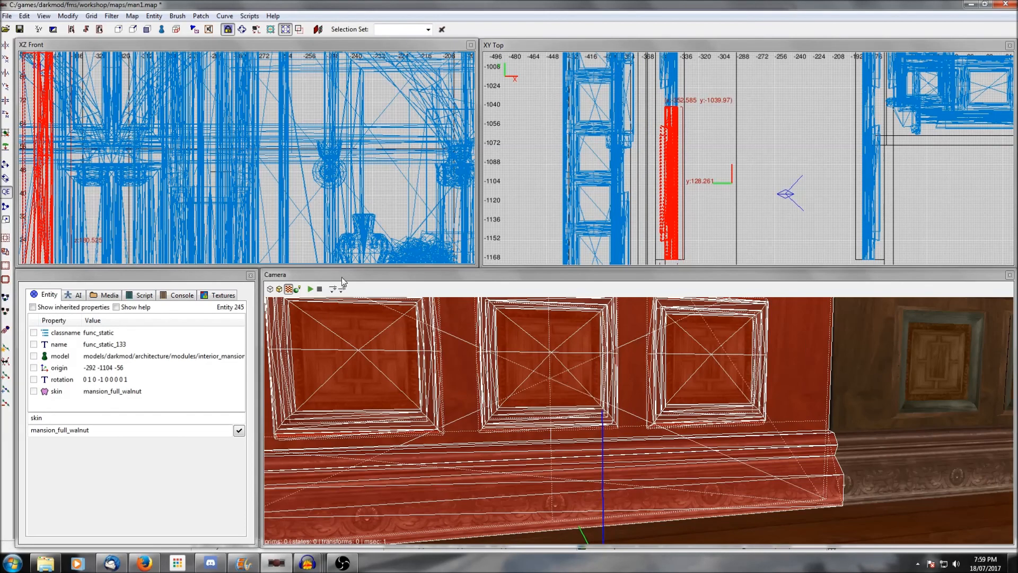
click(60, 355)
click(82, 487)
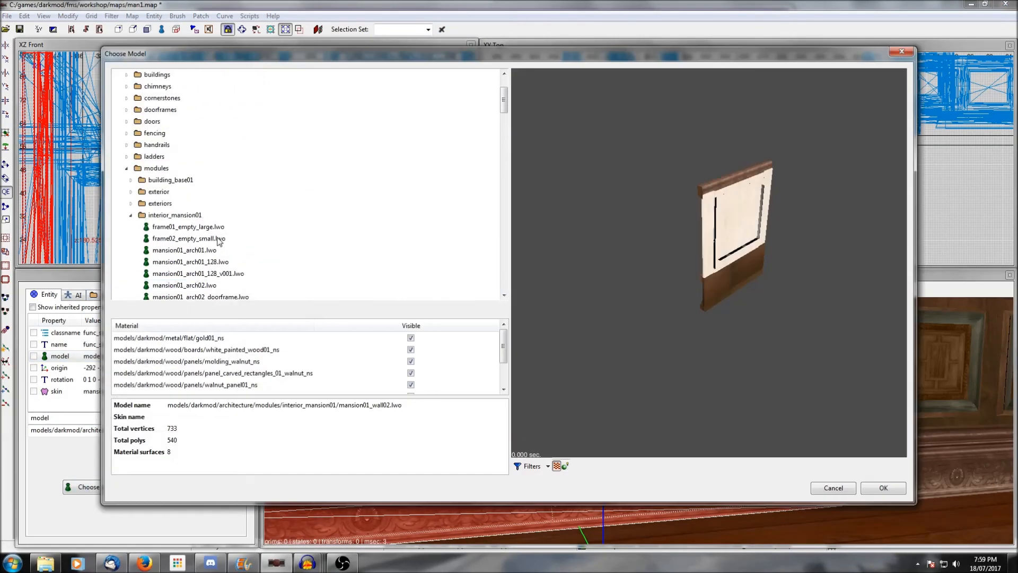
scroll(200, 249, down, 3)
click(189, 192)
key(Up)
key(Up)
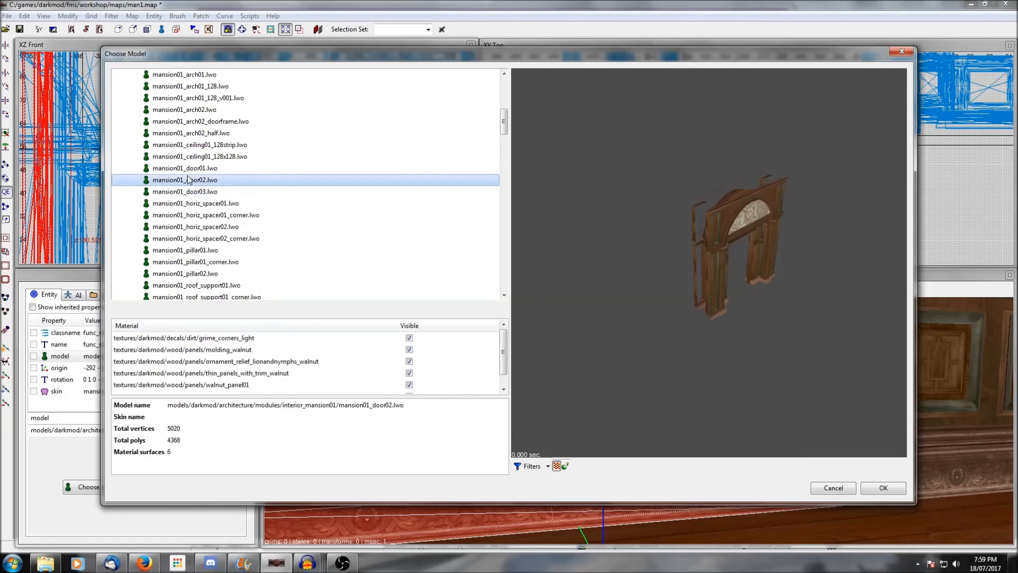
click(878, 485)
key(Escape)
Delete the wallpapered brush blocking the opening behind the new doorway
key(End)
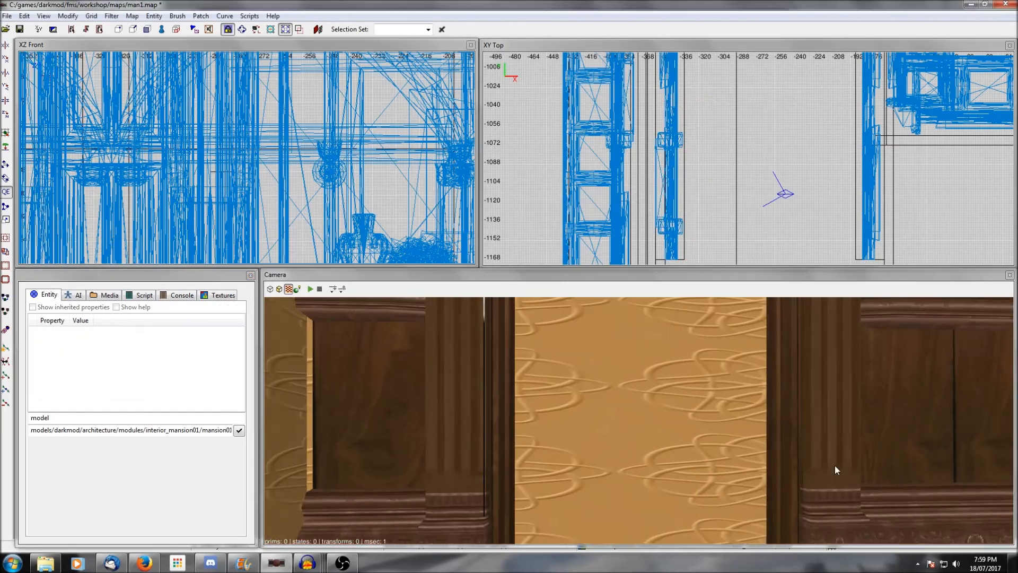
shift+click(692, 428)
shift+click(692, 428)
key(Delete)
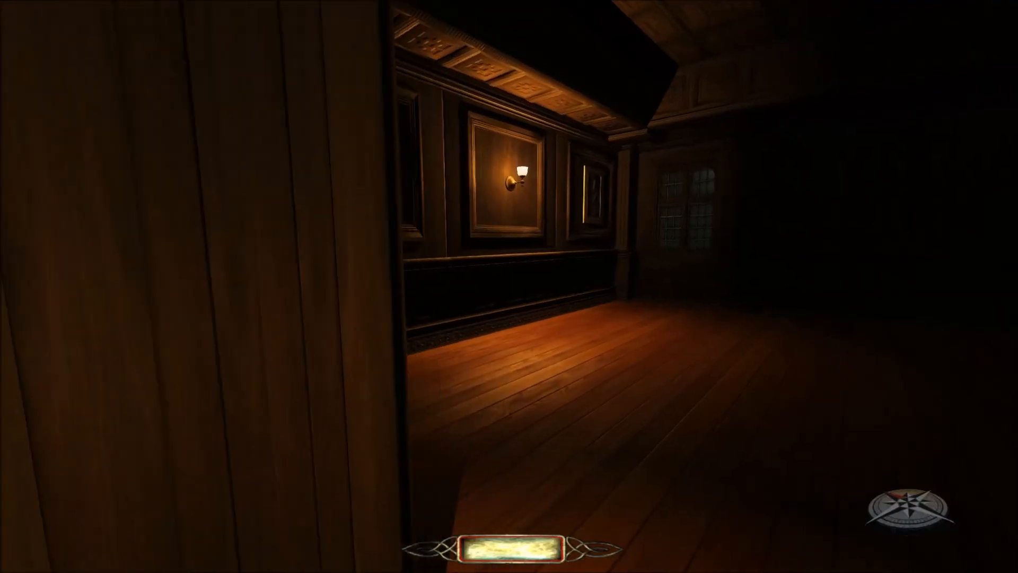
Walk through the new room, its doorway and the hallway in-game to inspect the walls, trim and wall lamps
key(w)
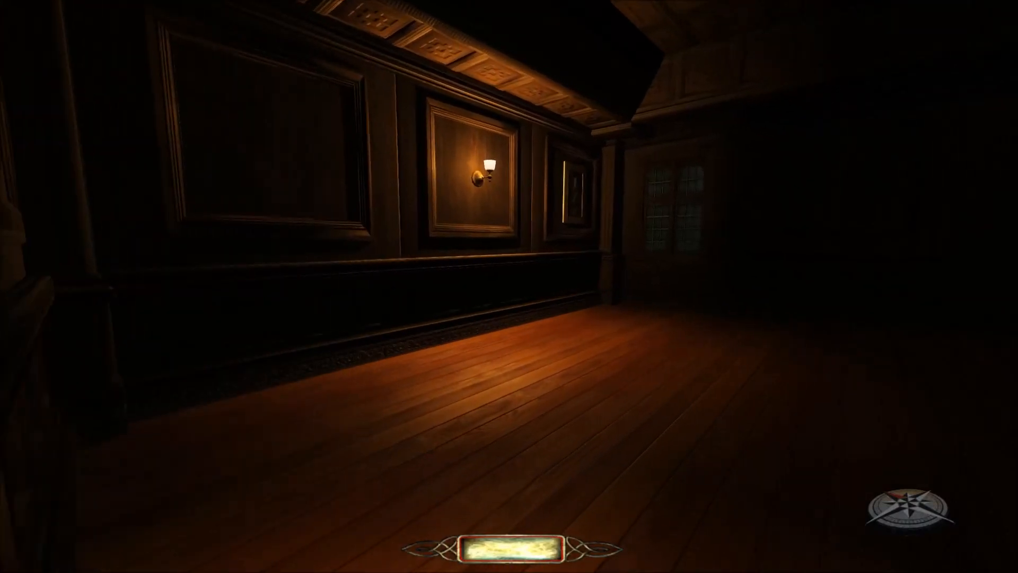
key(w)
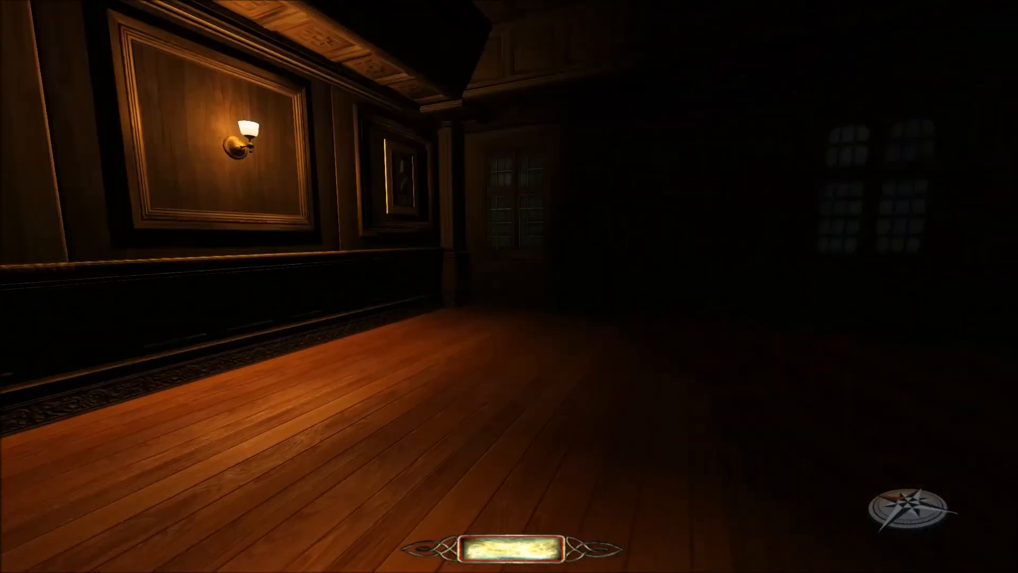
key(w)
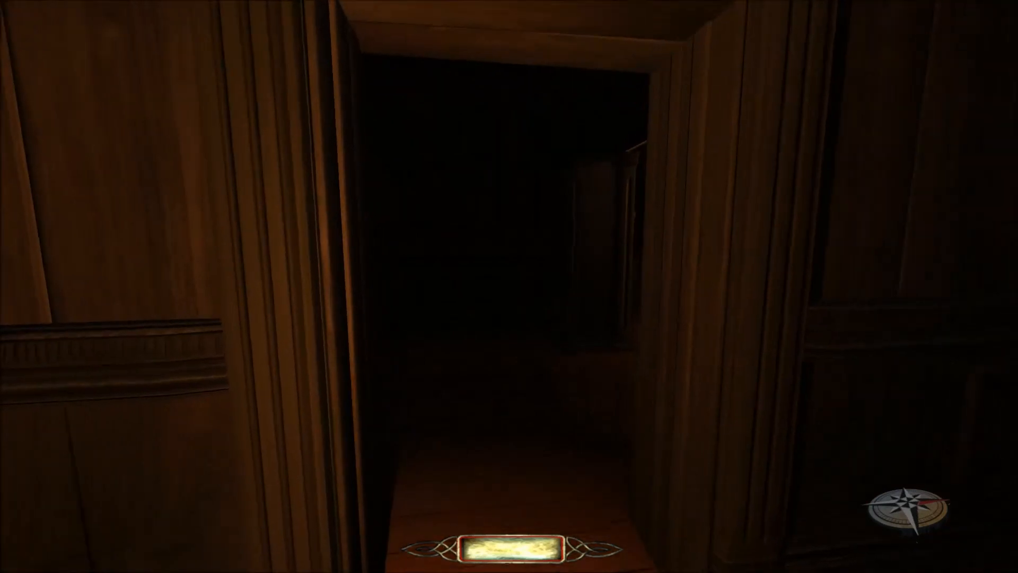
key(w)
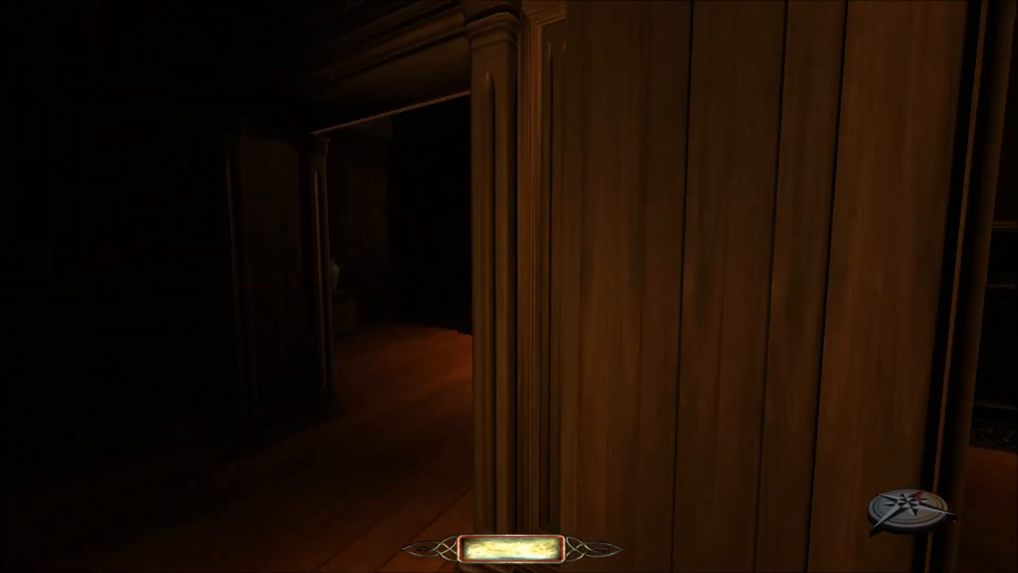
key(w)
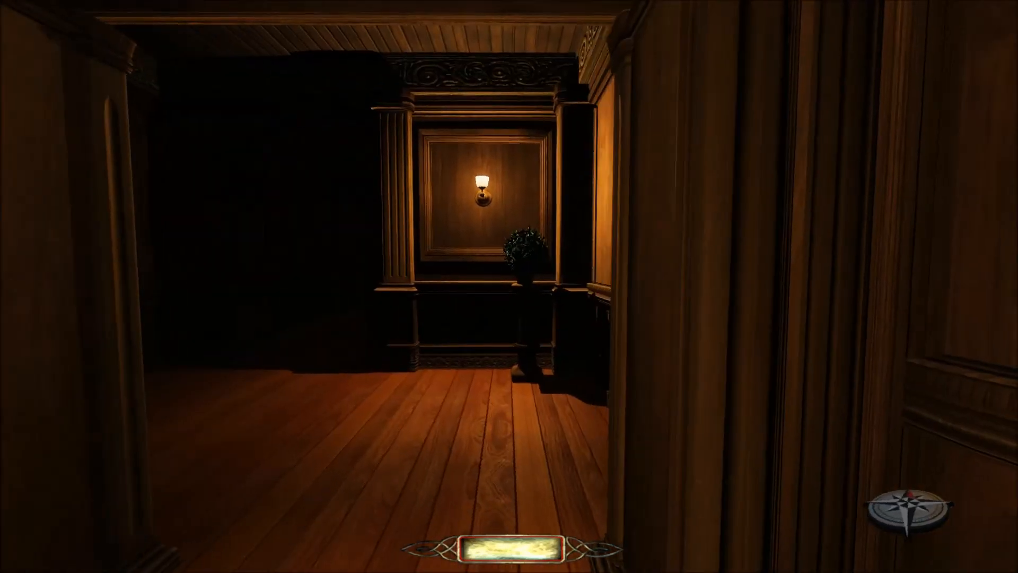
key(w)
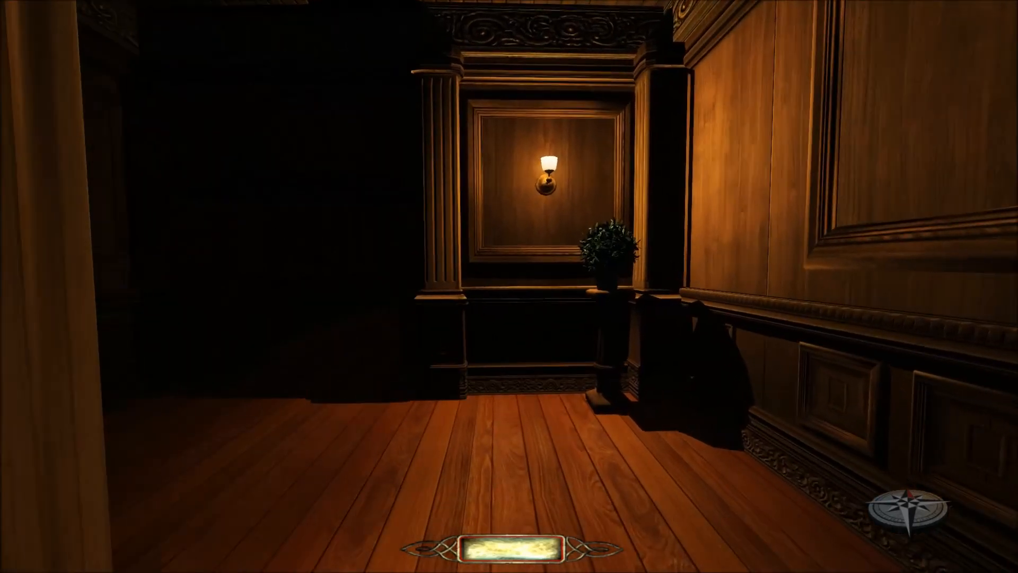
key(w)
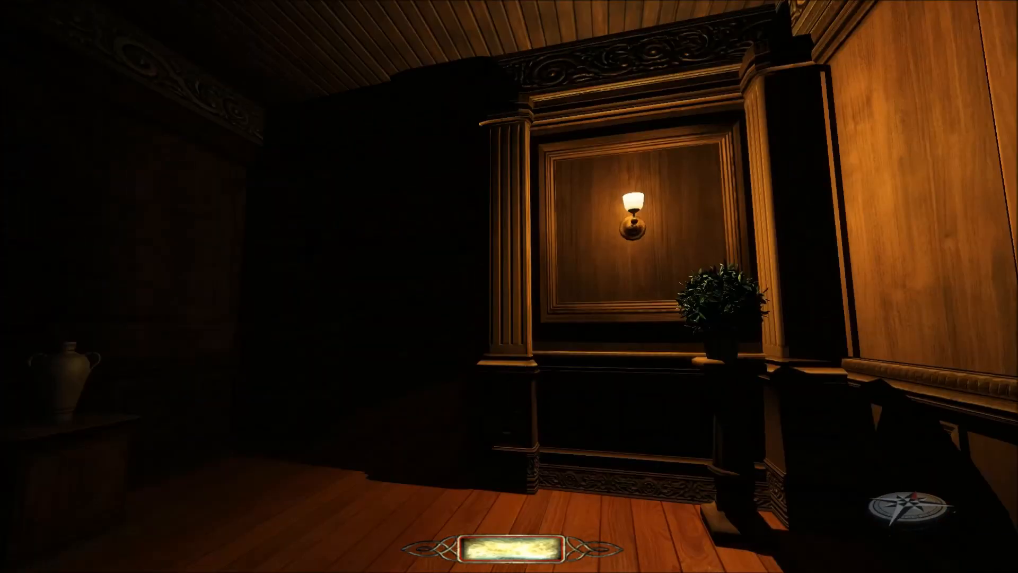